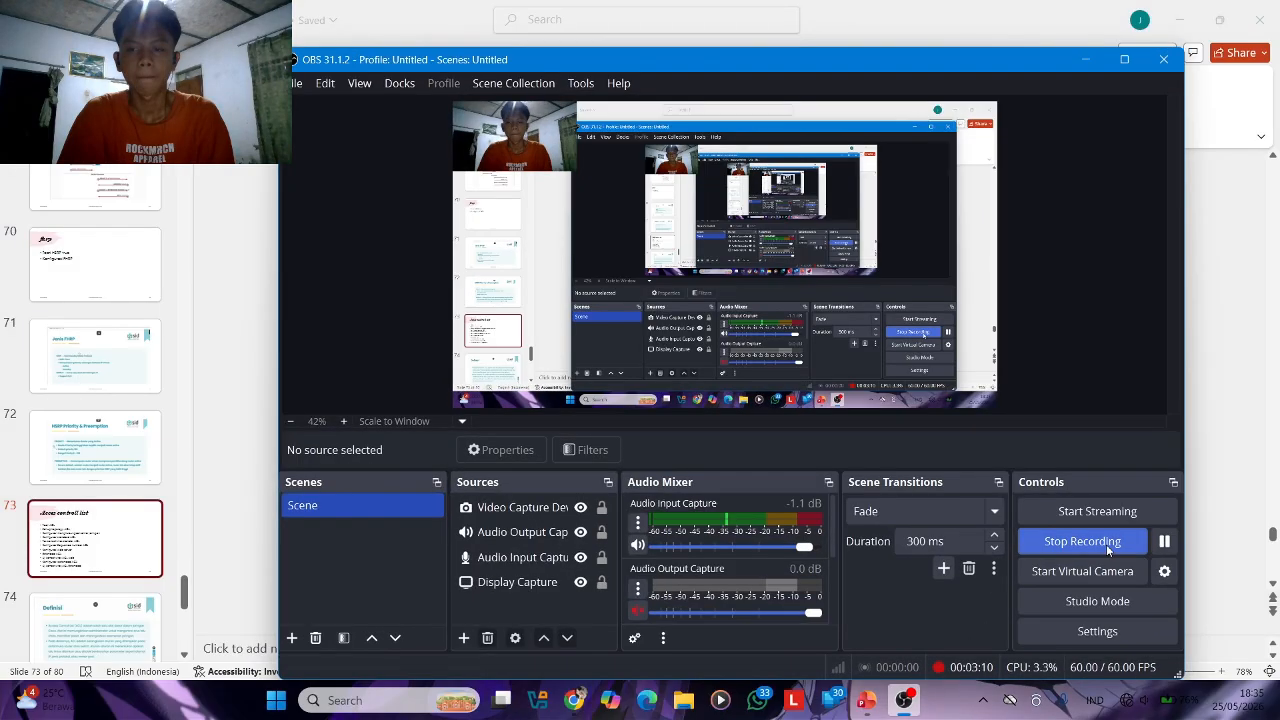
Clear the recorder and the presentation out of the way and switch to the Packet Tracer network topology
left_click(1083, 61)
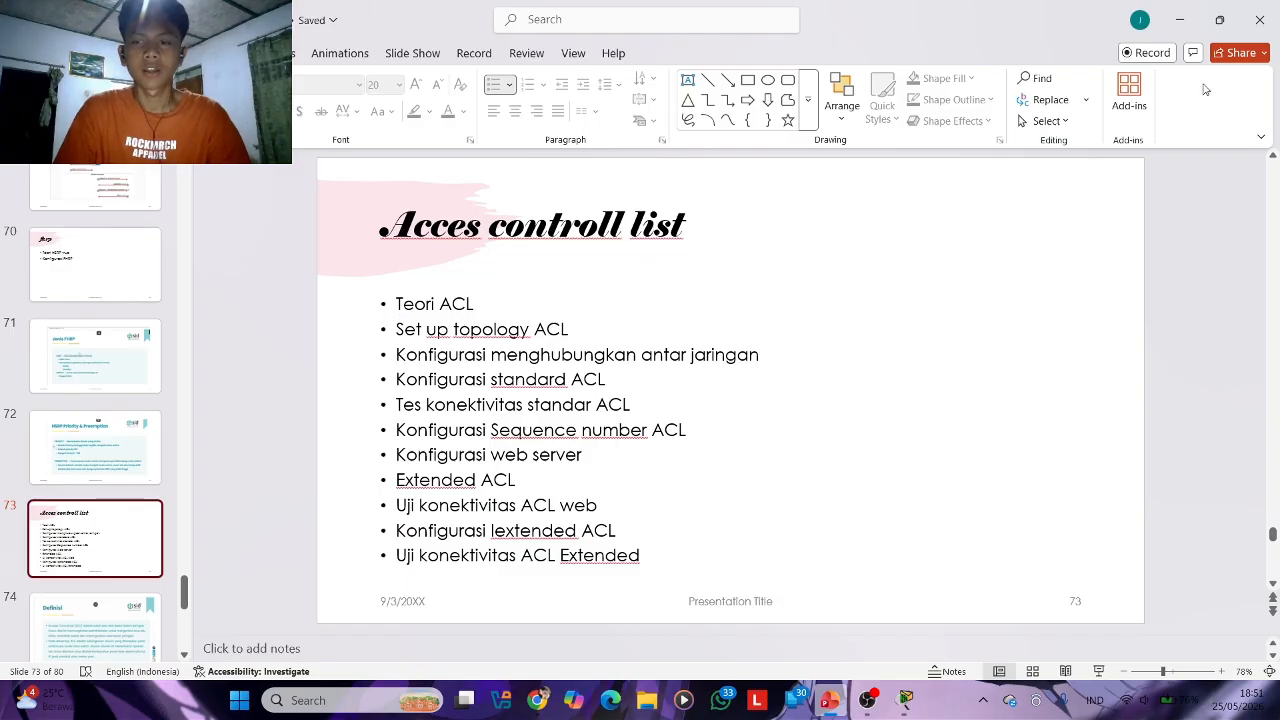
left_click(1180, 19)
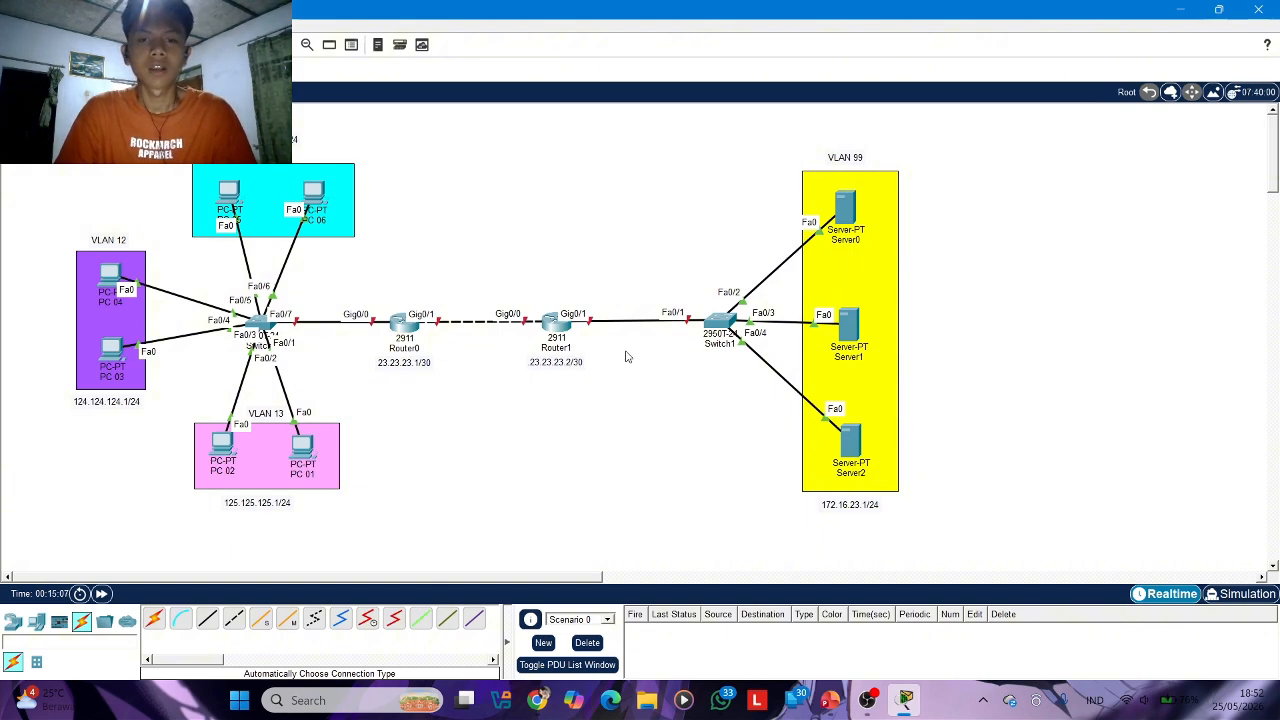
left_click(844, 705)
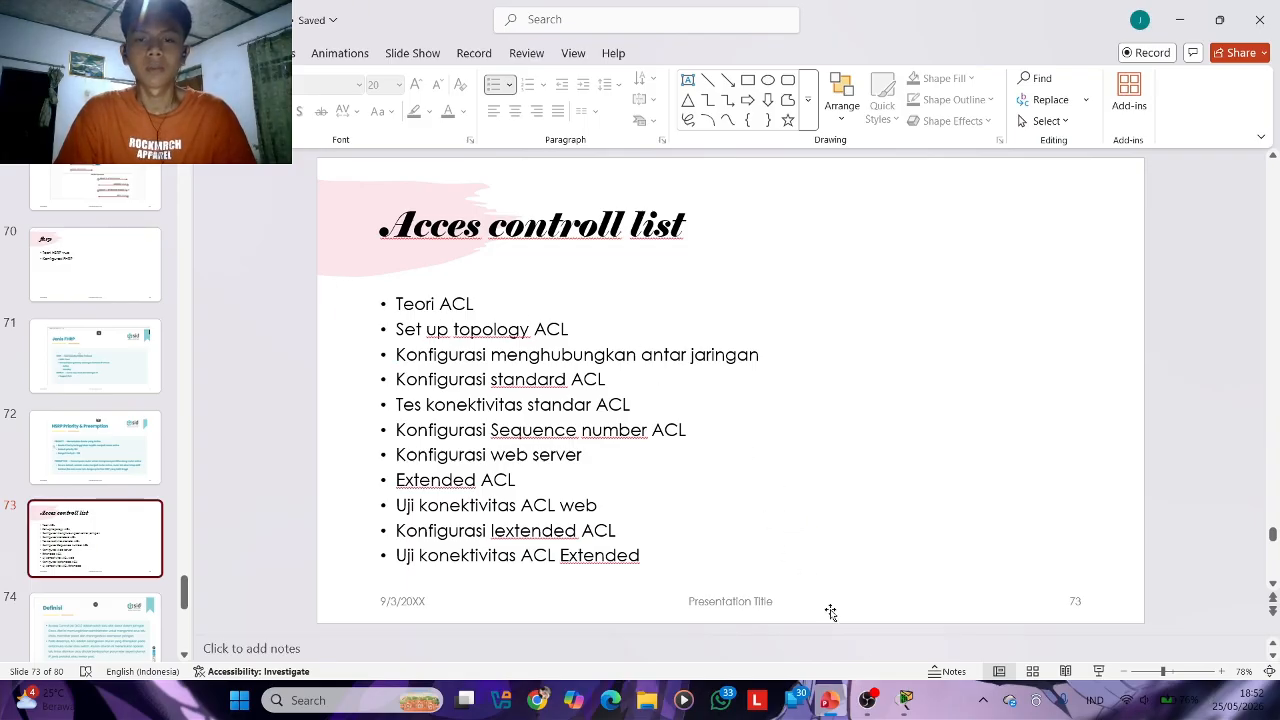
left_click(868, 700)
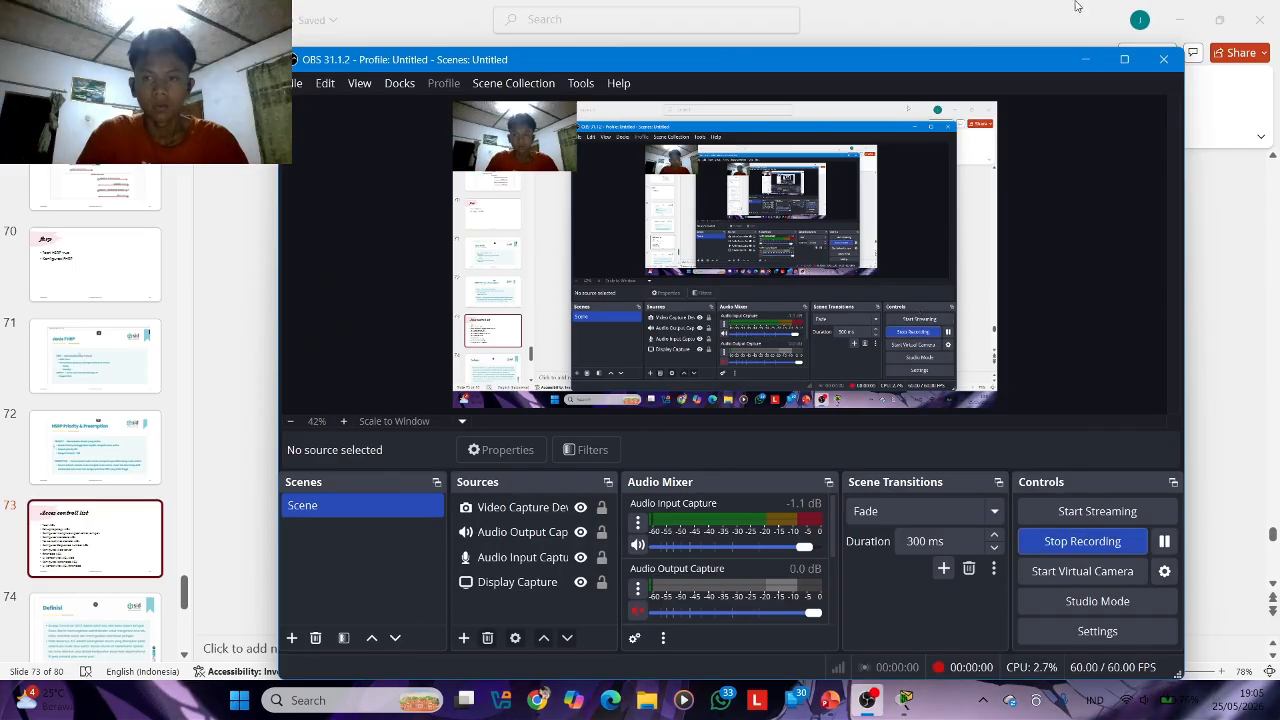
left_click(1082, 66)
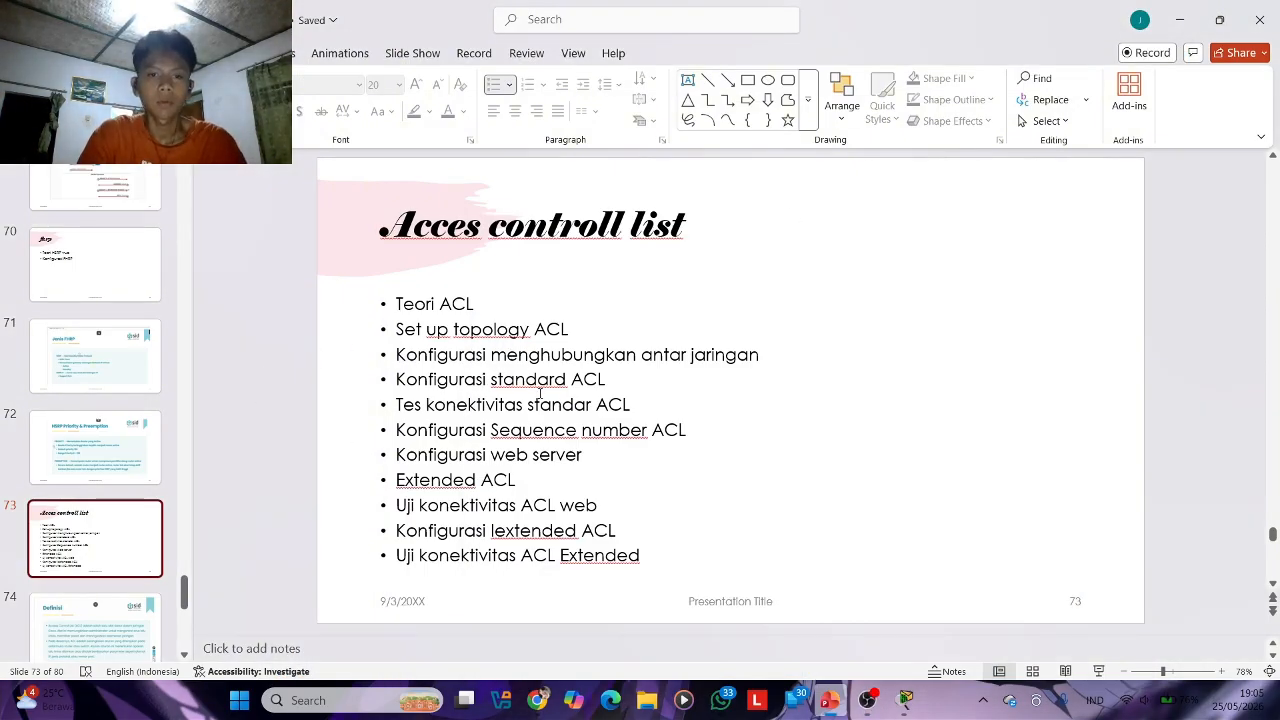
left_click(1180, 19)
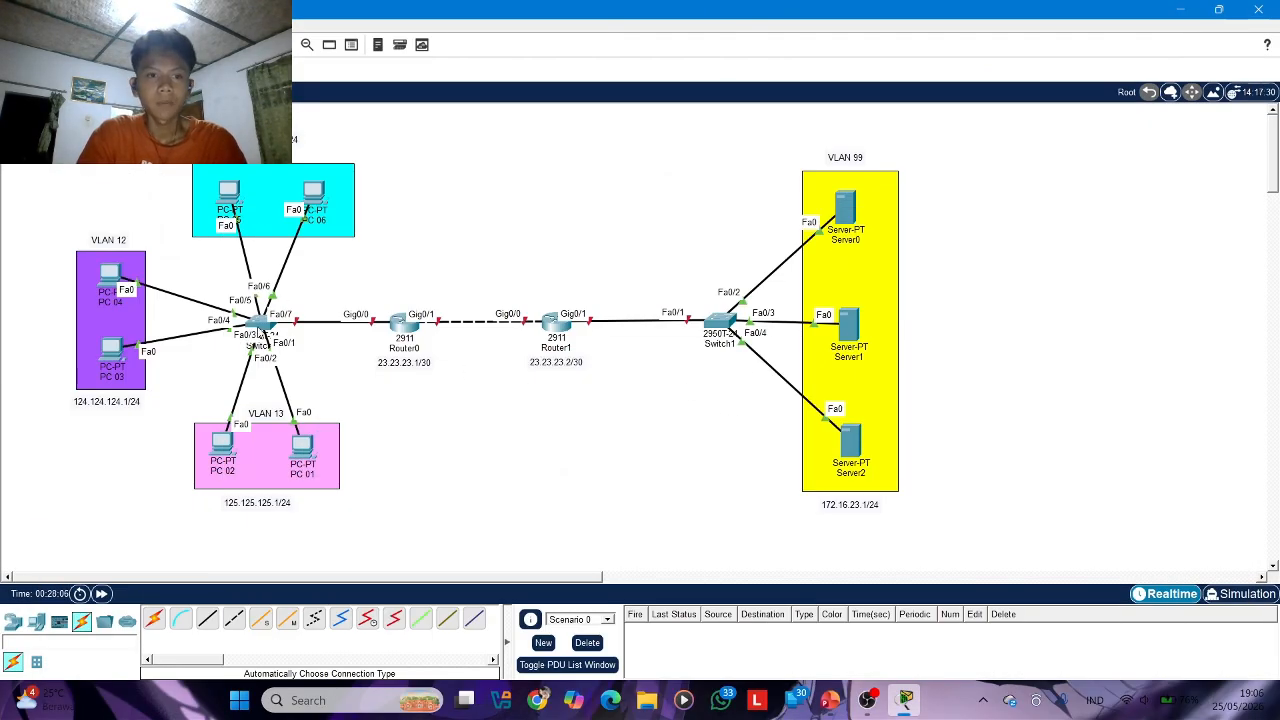
Open the command line of Switch0, enable privileged mode and enter global configuration mode with conf t
left_click(259, 324)
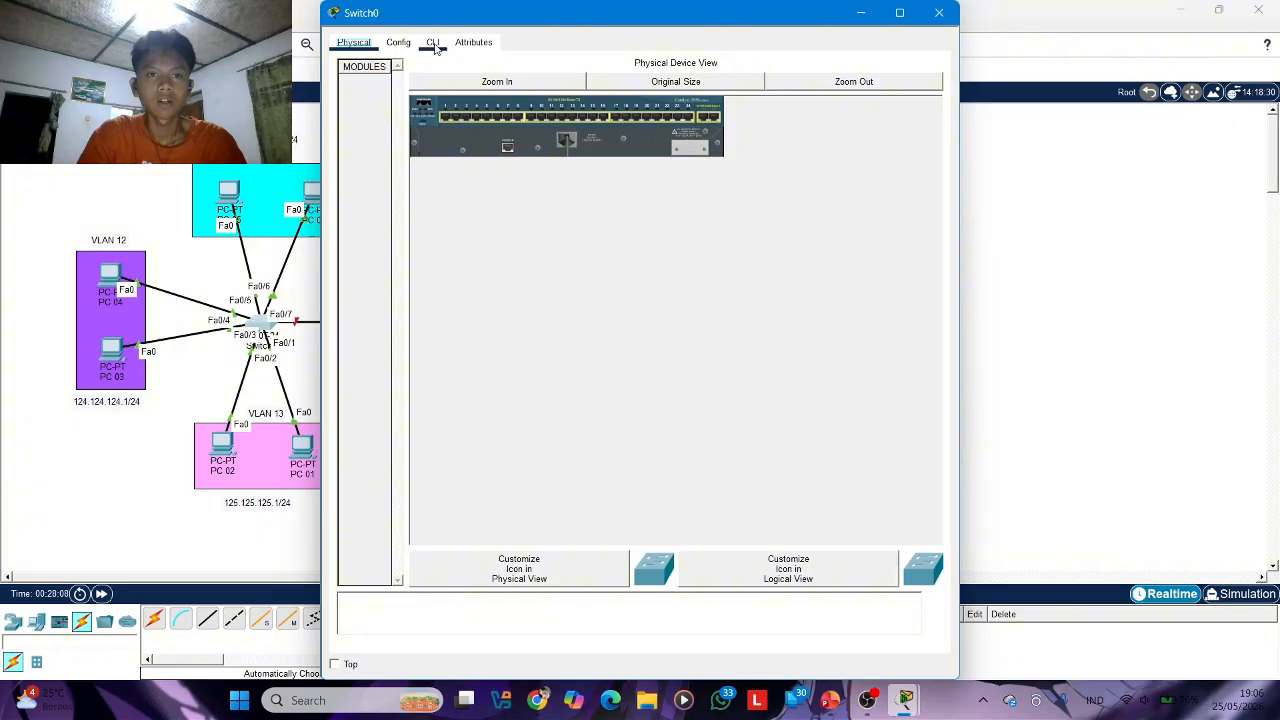
left_click(432, 42)
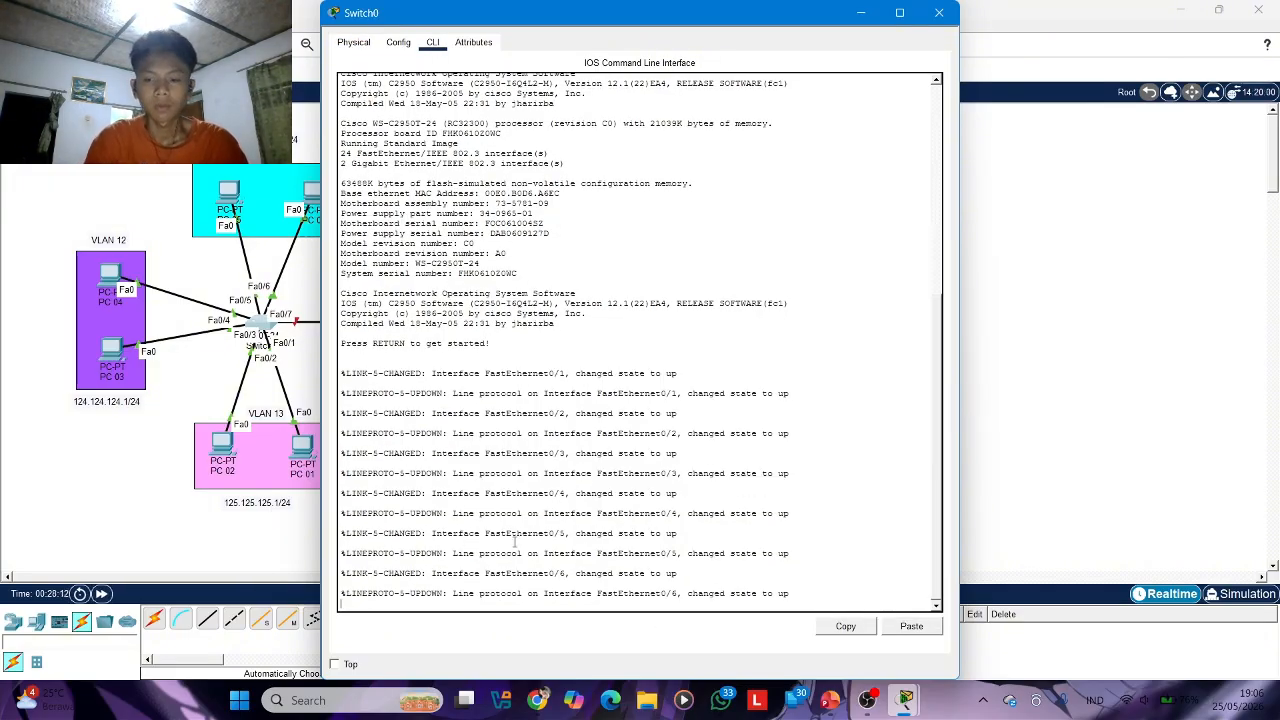
key("Return")
key("Return")
type("en")
key("Return")
type("conf t")
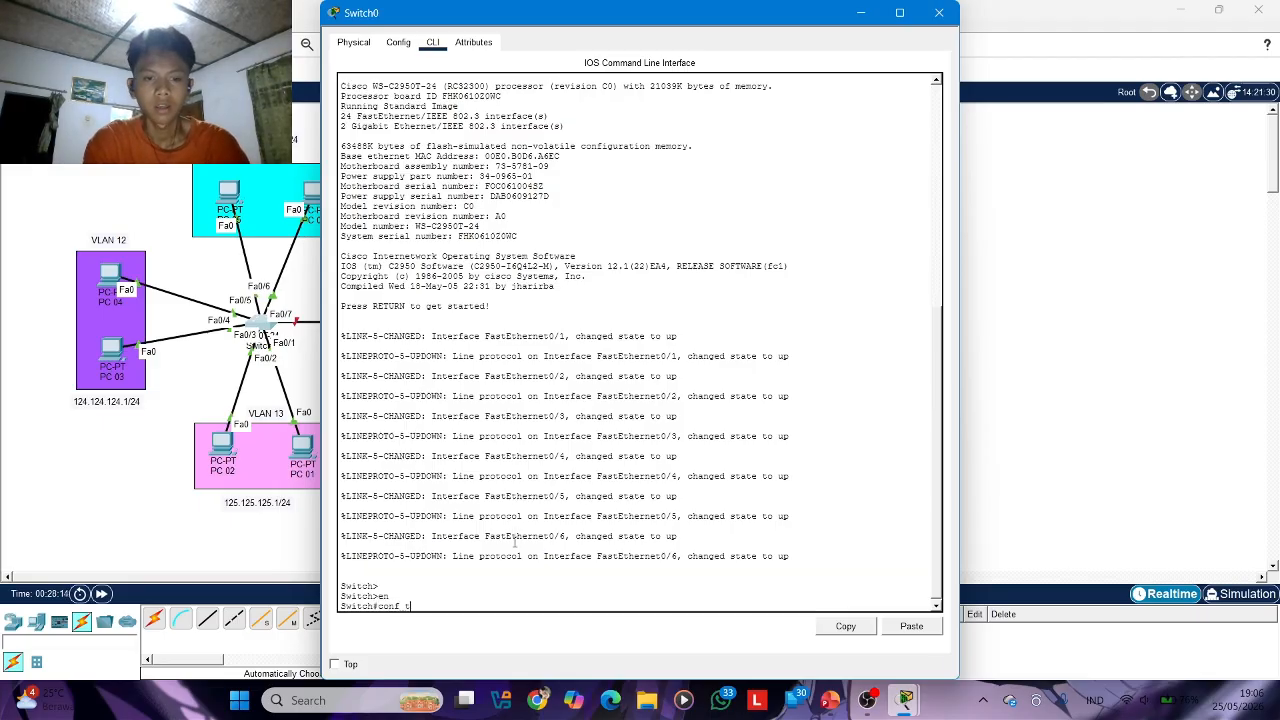
key("Return")
Create VLANs 11, 12 and 13 on Switch0 and return to global configuration mode
type("vla")
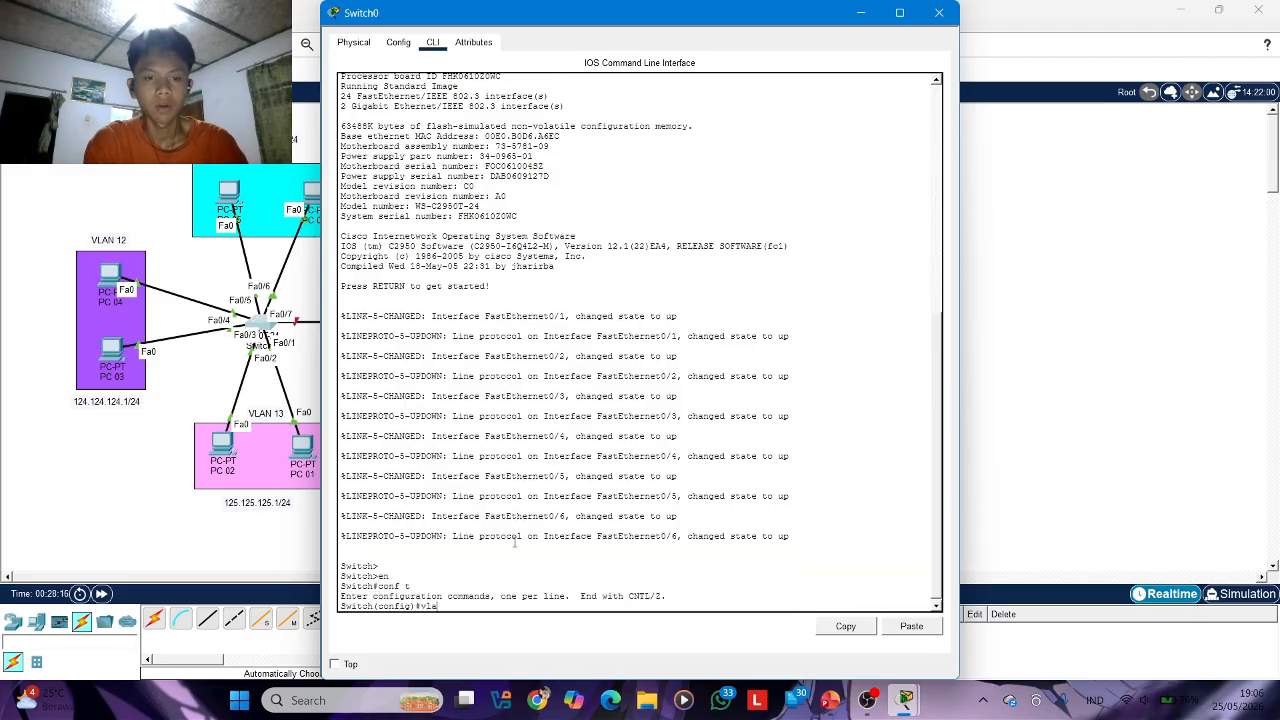
type("n 11")
key("Return")
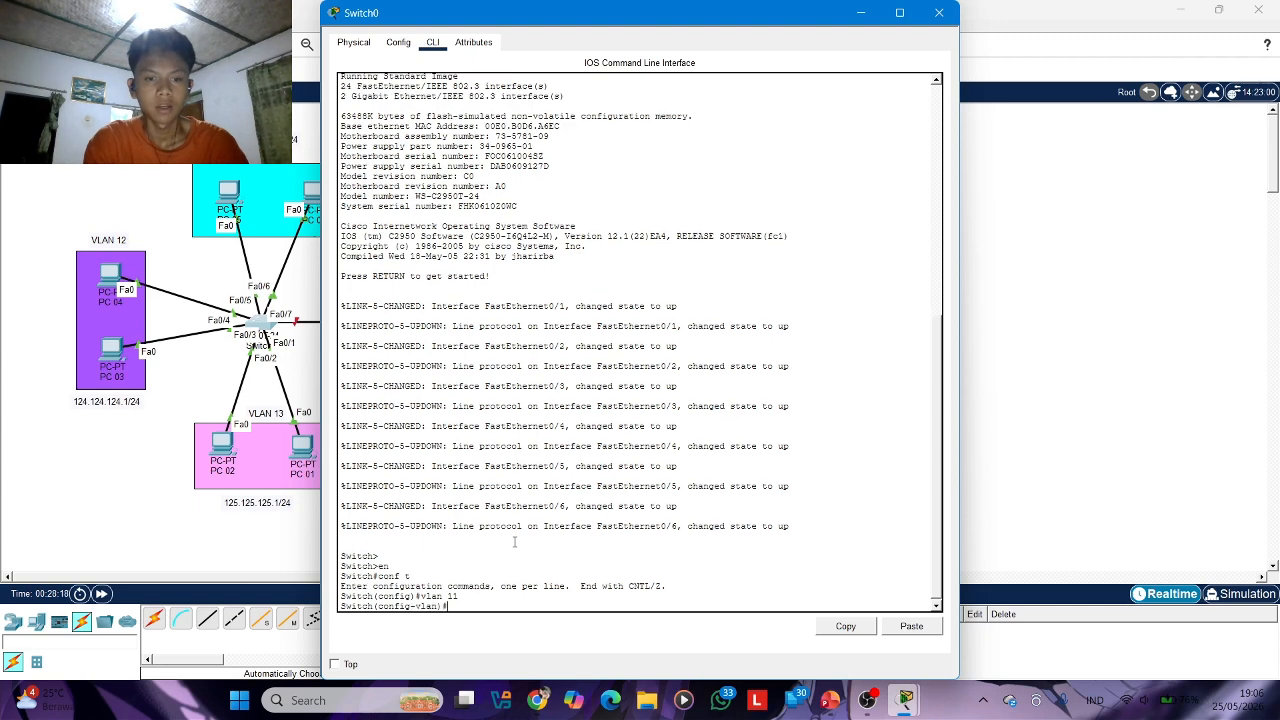
type("vlan 1")
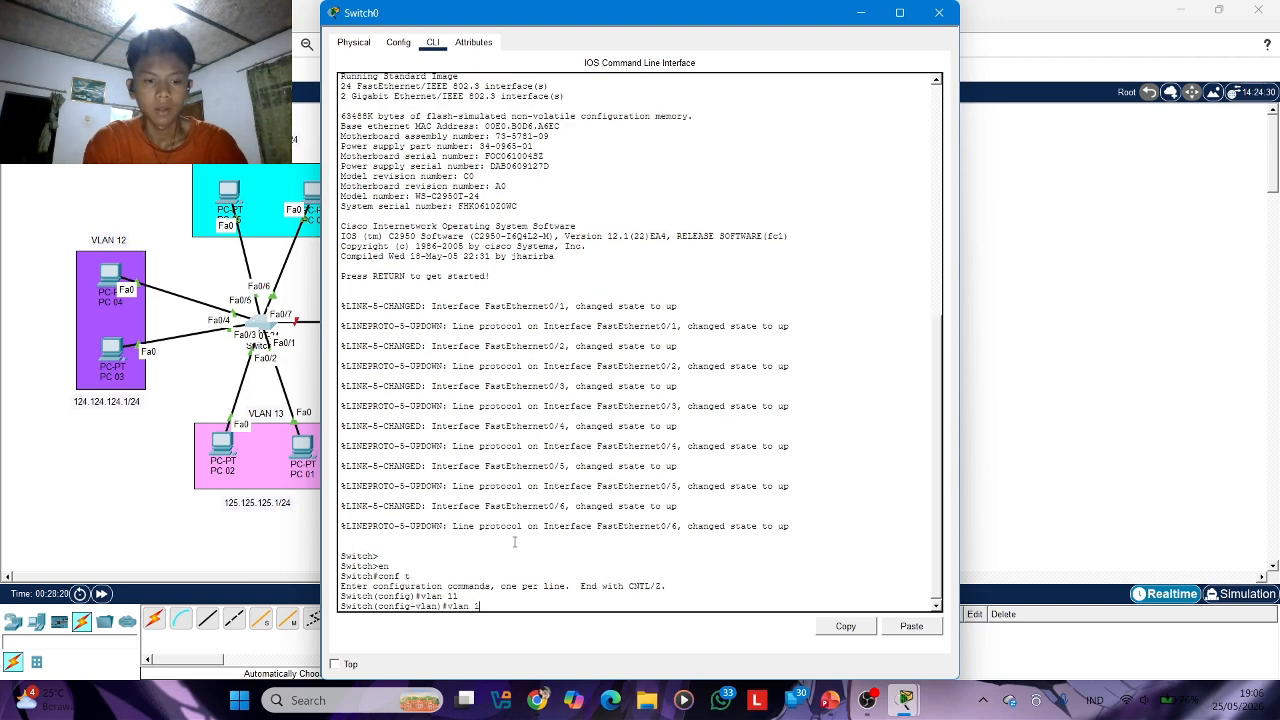
type("2")
key("Return")
type("vlan)#vlan")
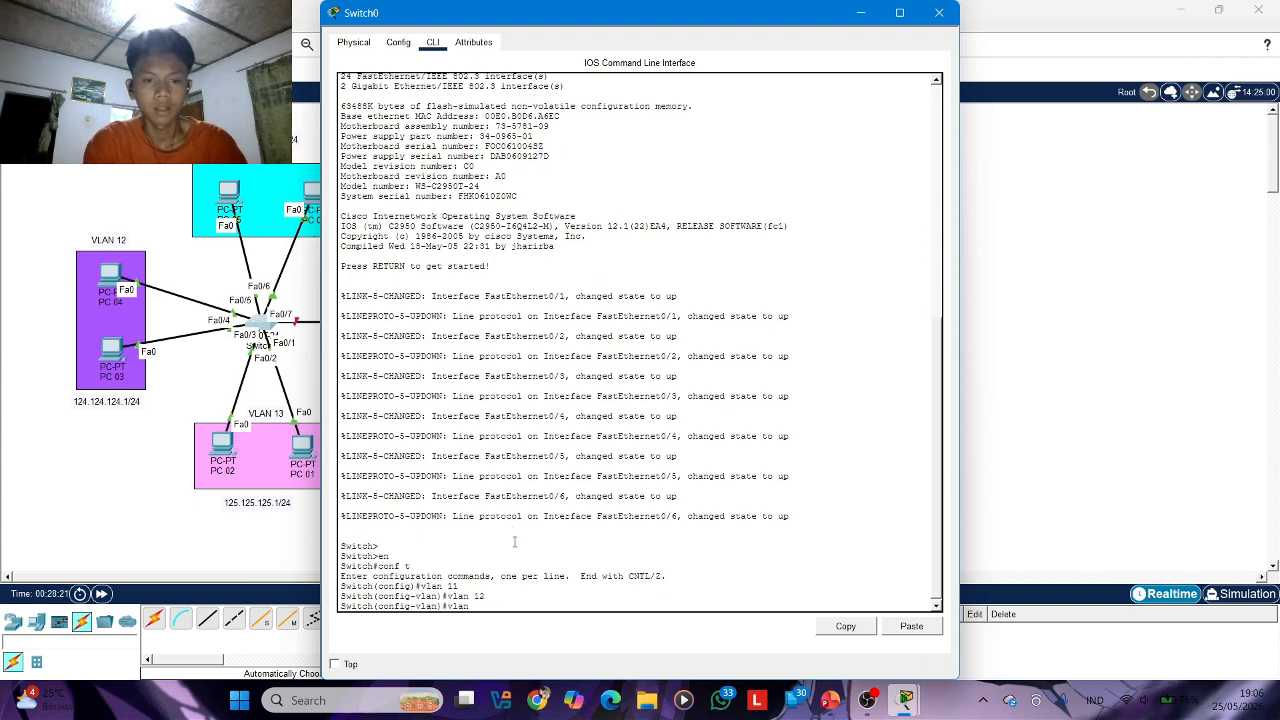
type(" 13")
key("Return")
type("e")
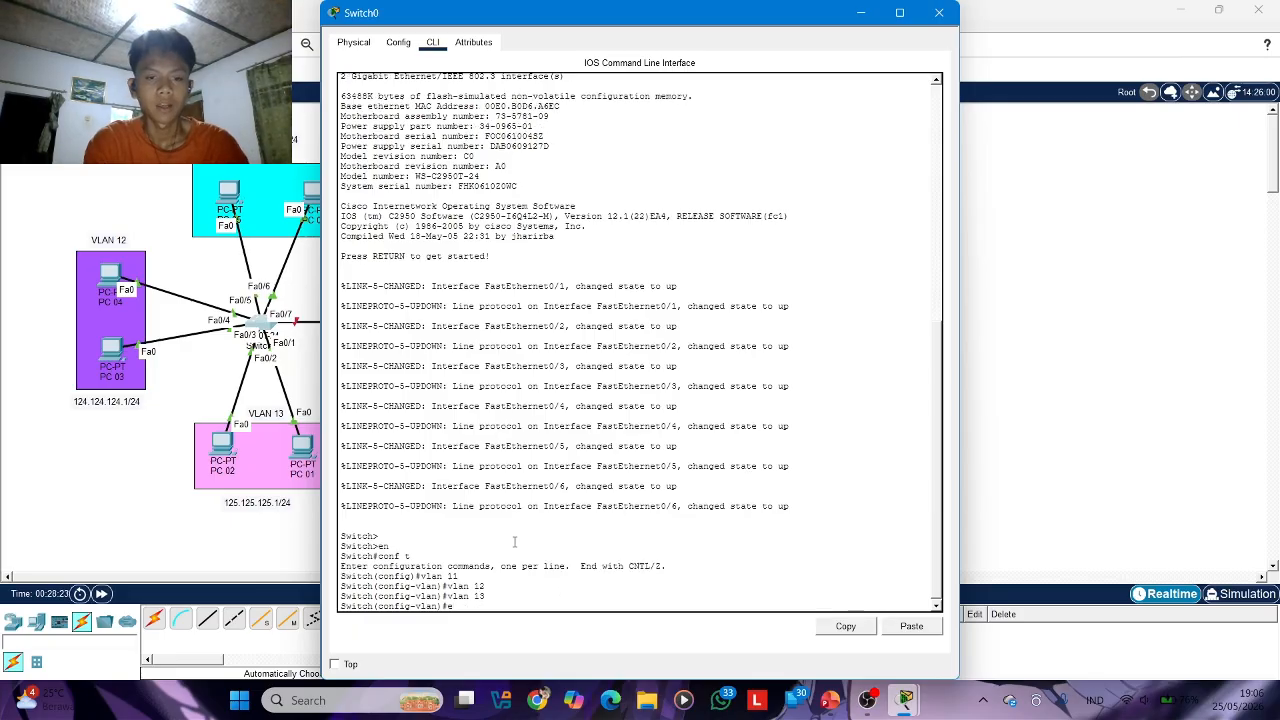
type("x")
key("Return")
Enter the interface range fa0/1-2 on Switch0 and set its ports to switchport access mode
type("in")
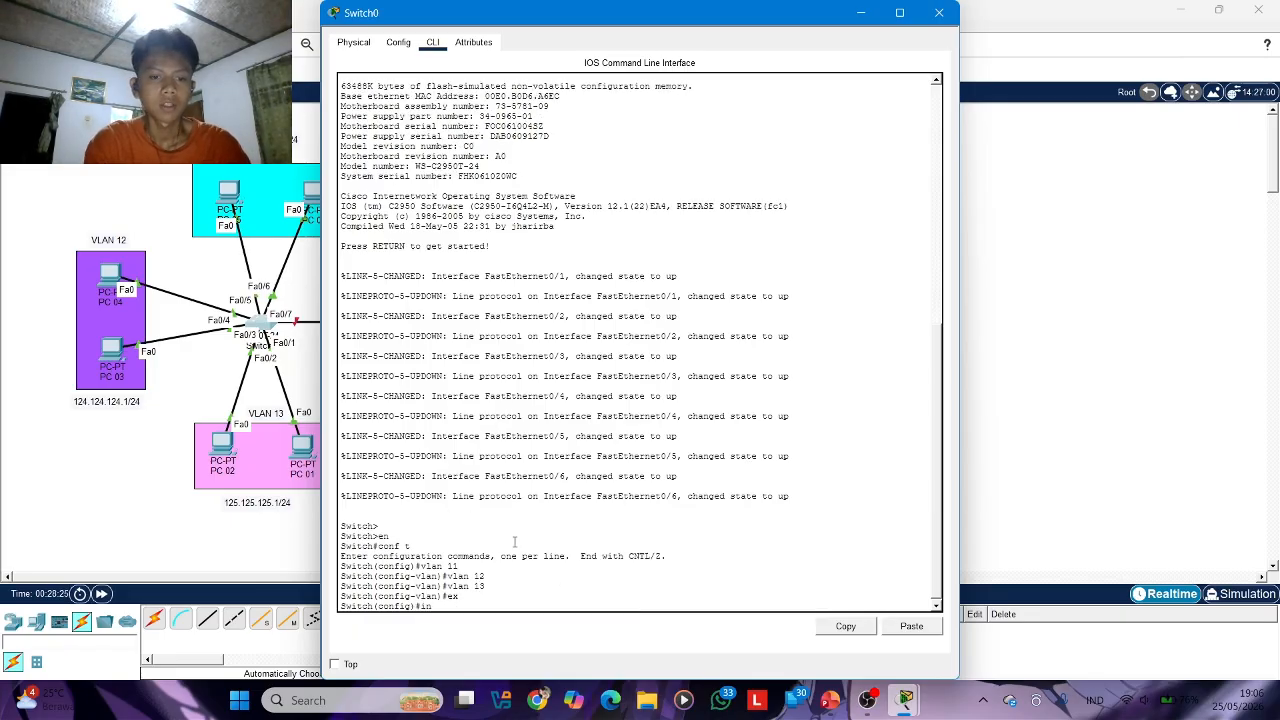
type("t f")
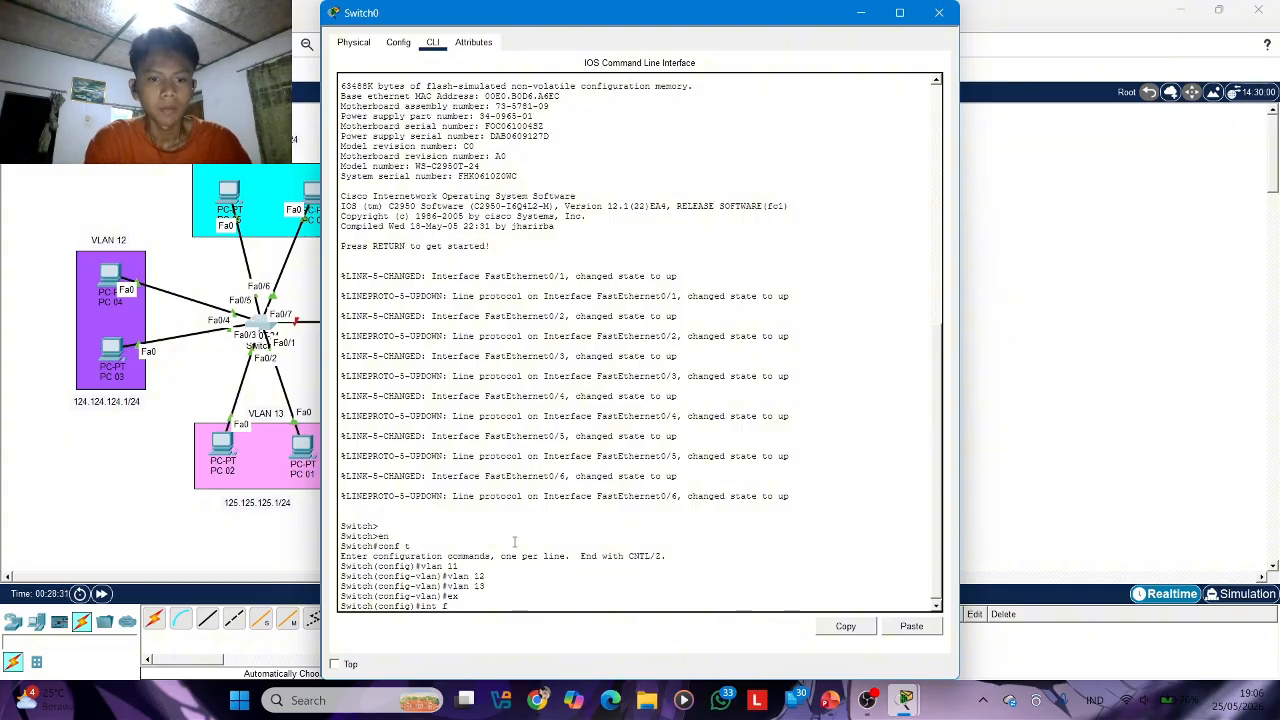
type("a0/1")
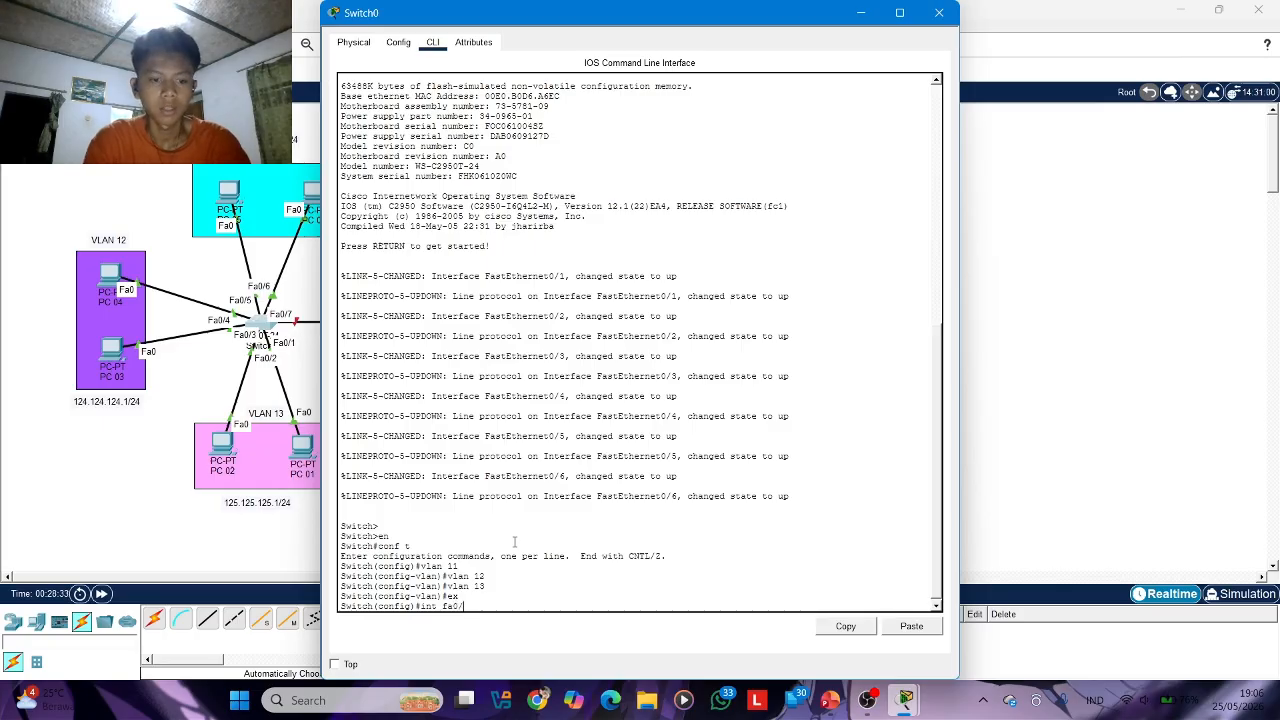
key("BackSpace")
key("BackSpace")
key("BackSpace")
key("BackSpace")
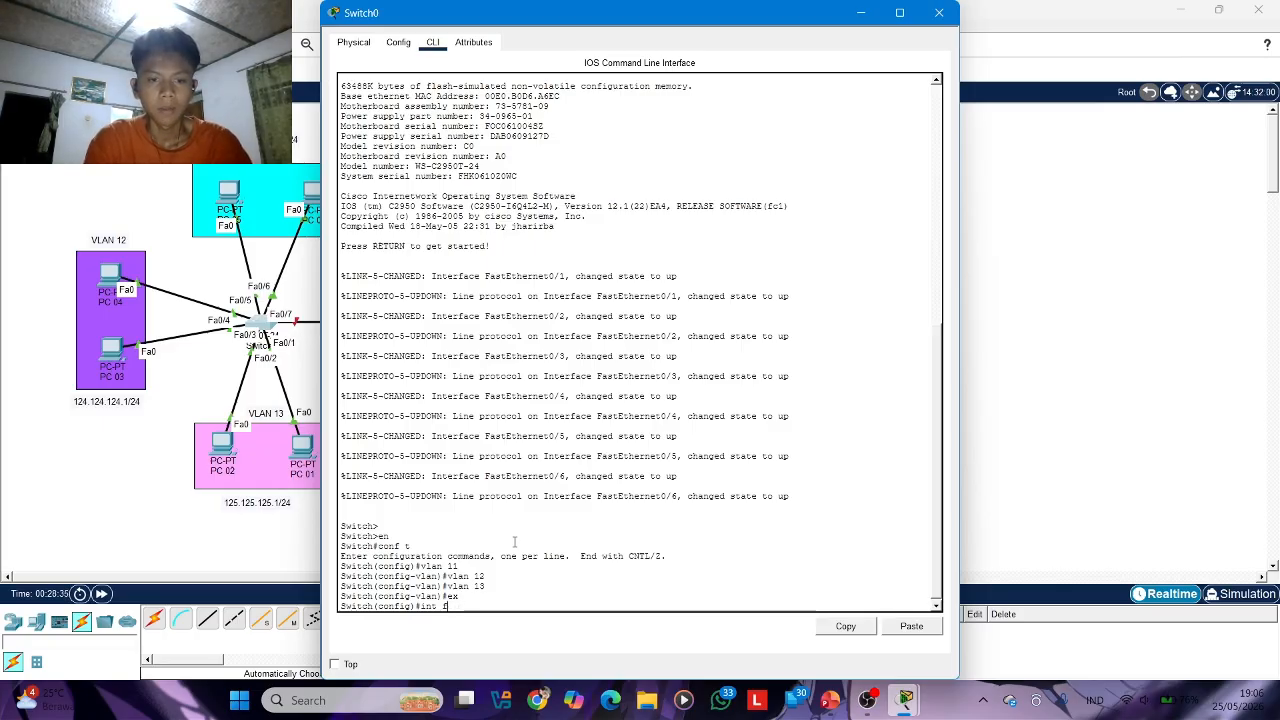
type("ran")
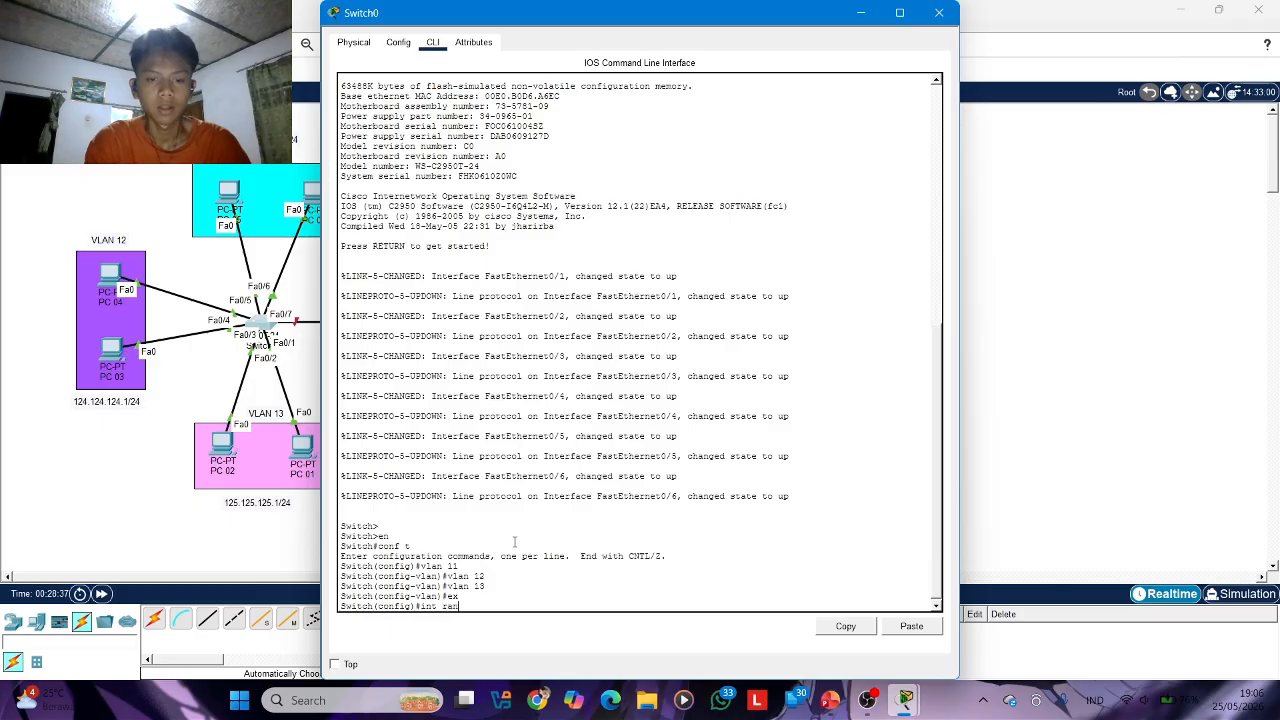
key("BackSpace")
type(" f")
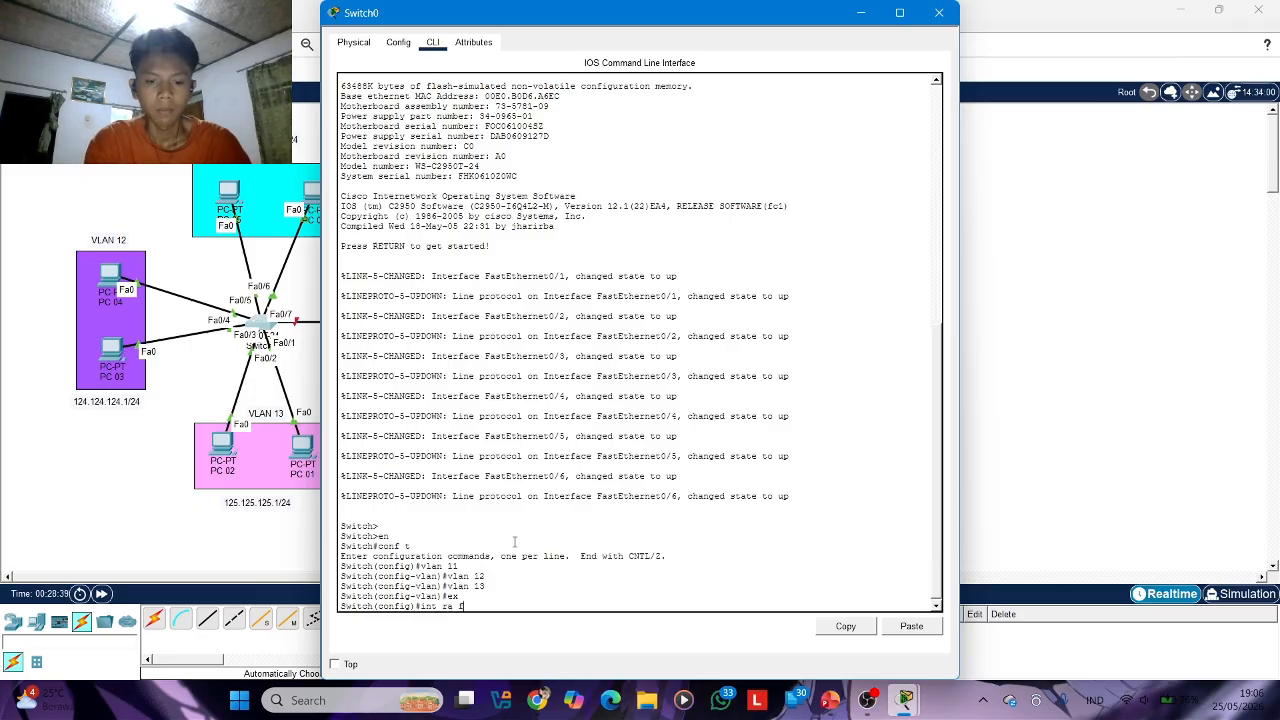
type("a0/1-2")
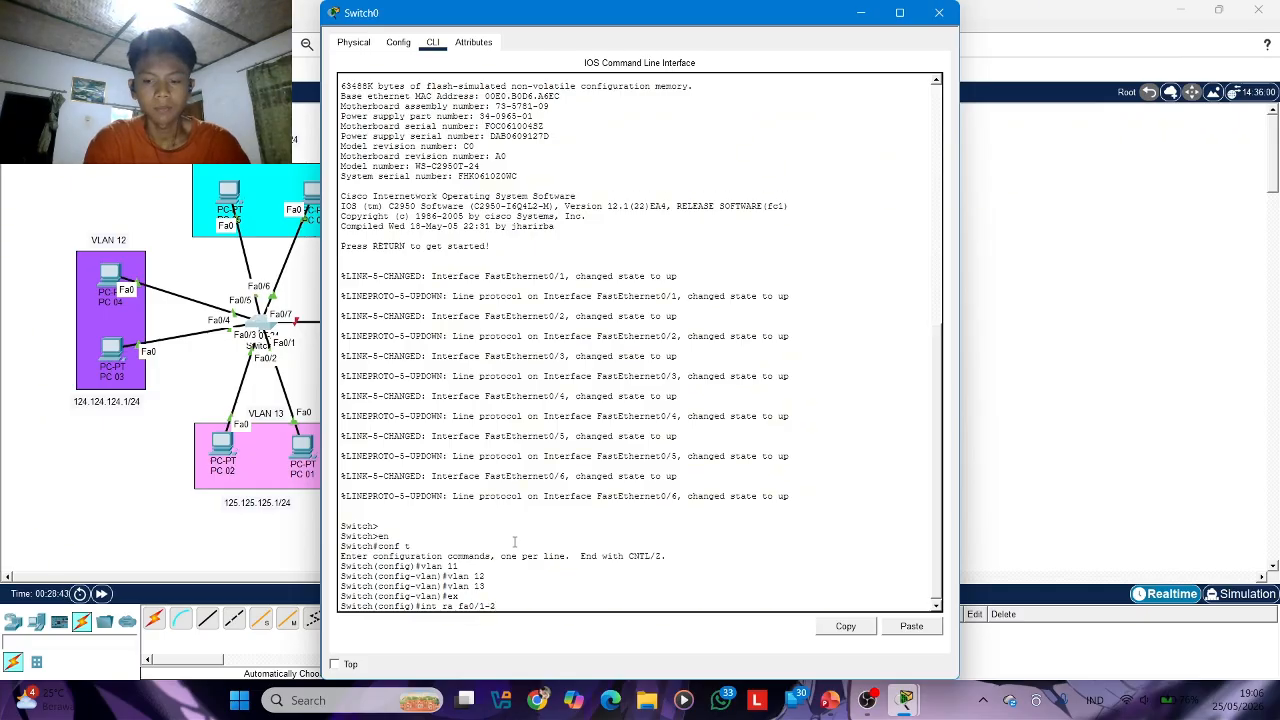
key("Return")
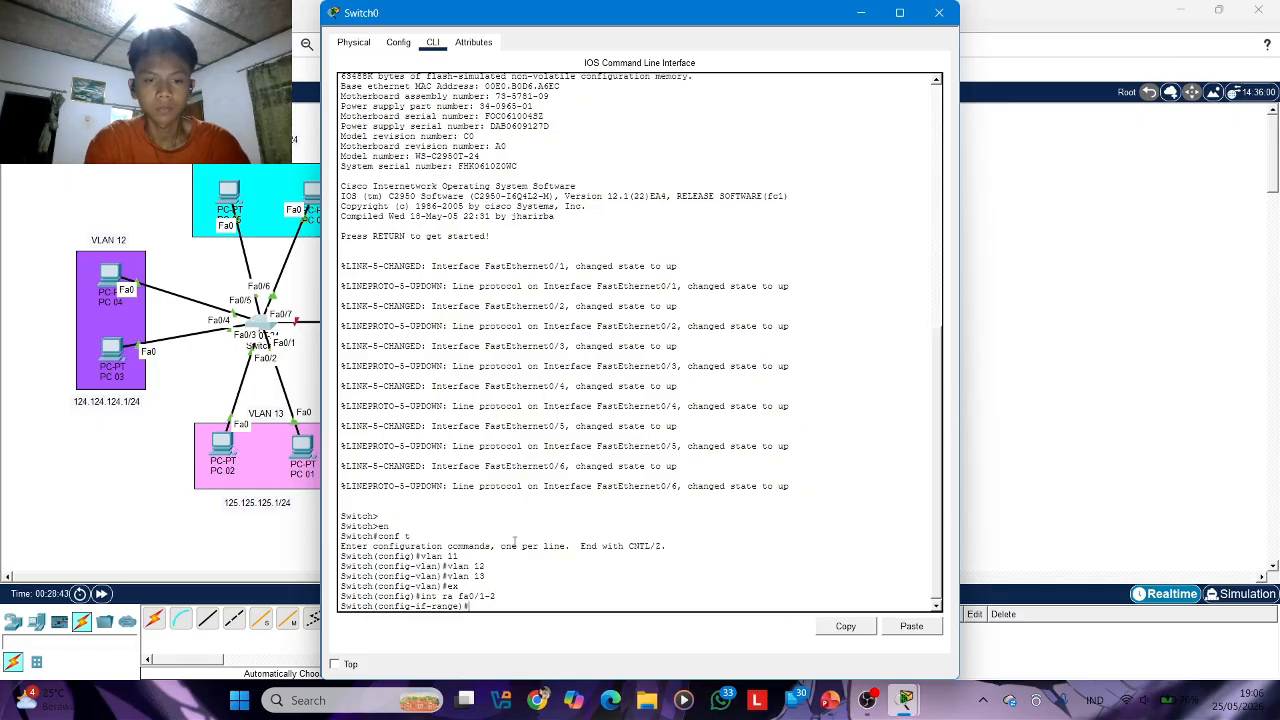
type("sw mod ac")
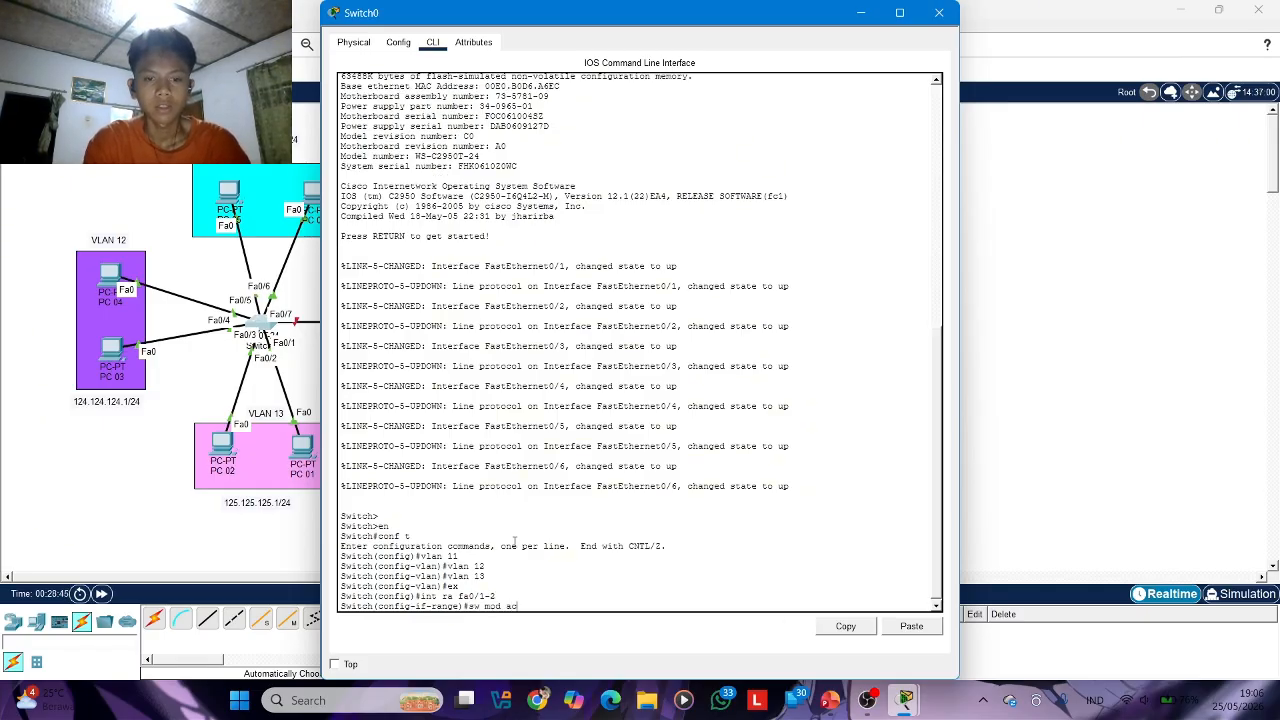
key("Return")
Assign ports fa0/1-2 to access VLAN 11 and leave the interface range configuration
type("sw acc v")
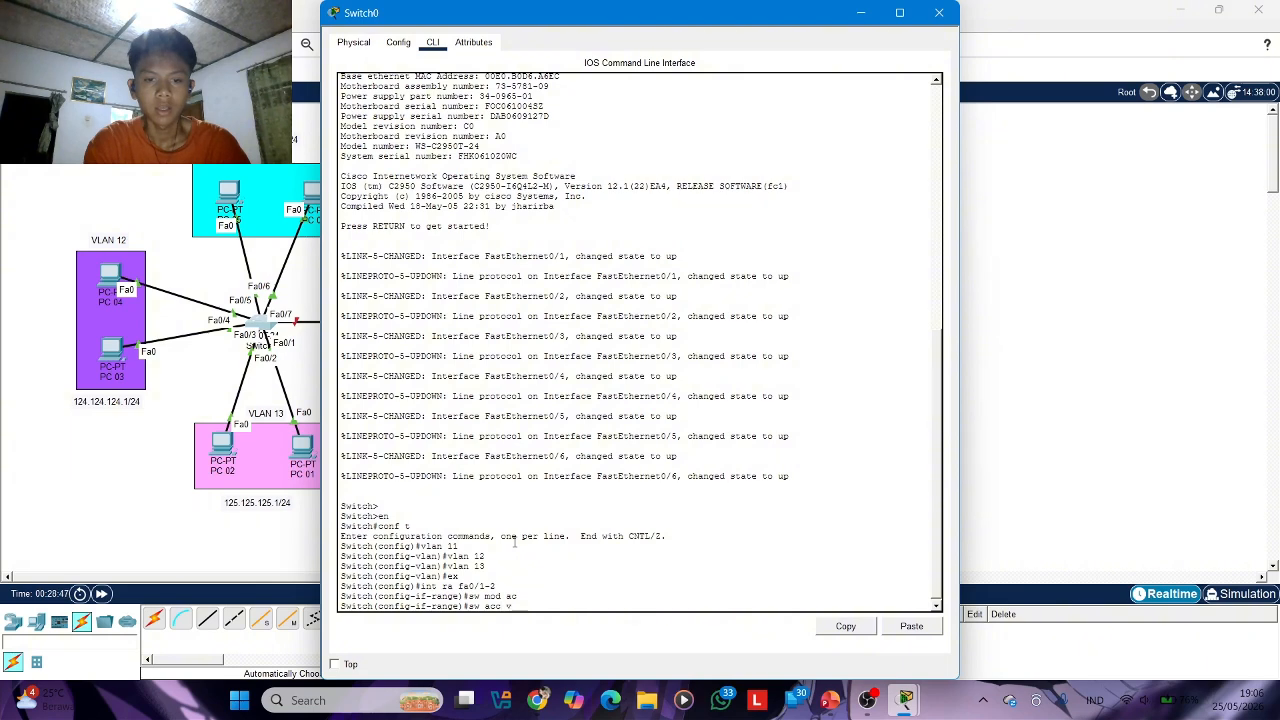
type("l")
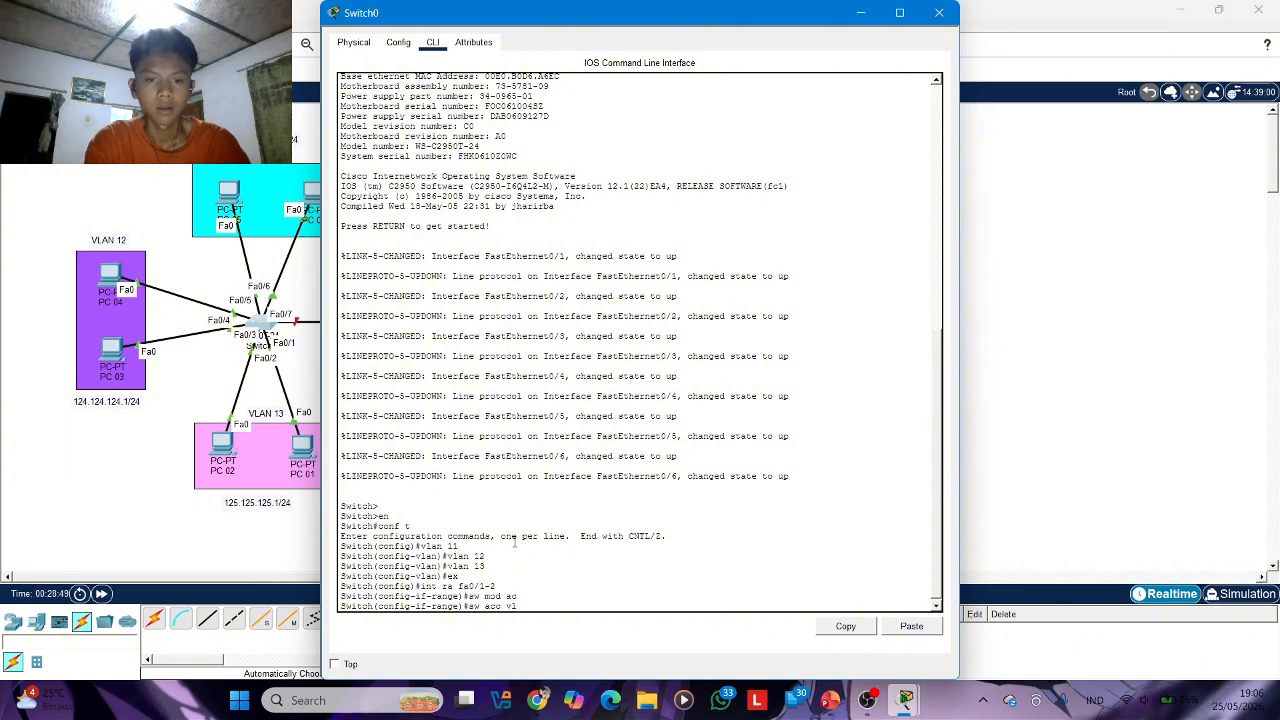
type("an 11")
key("Return")
type("ex")
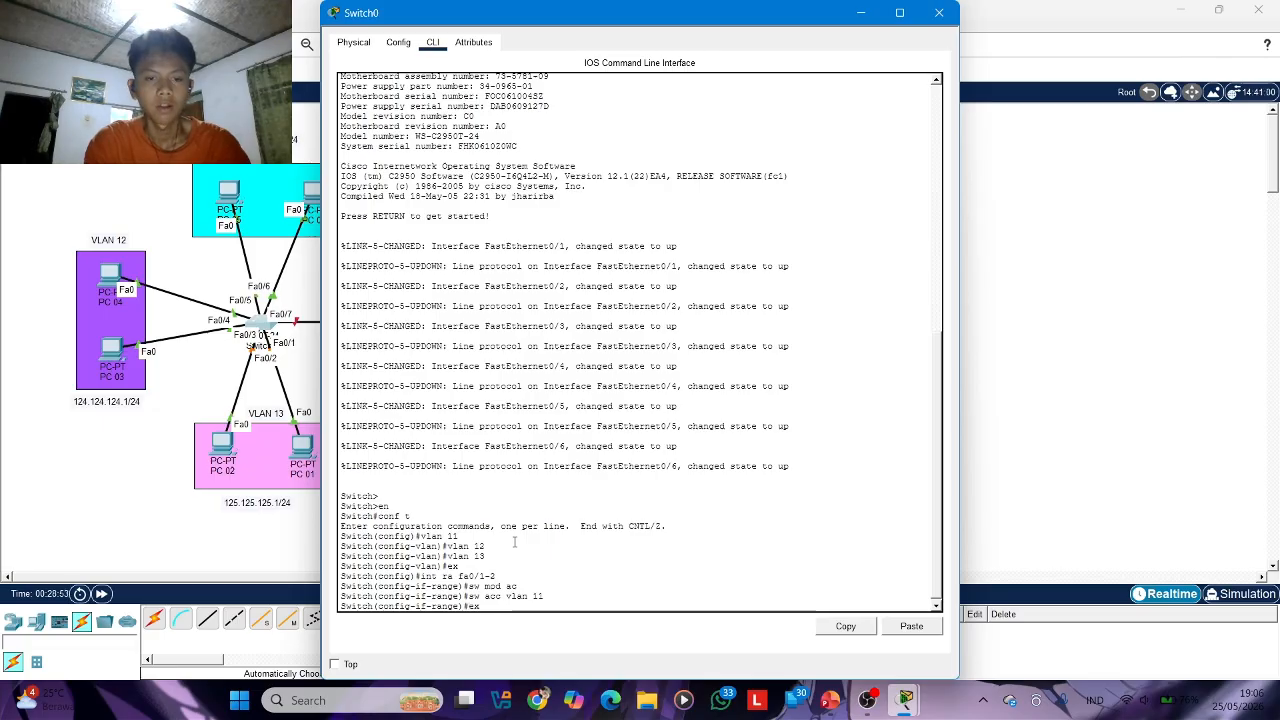
key("Return")
Enter the interface range fa0/3-4 on Switch0 and set its ports to switchport access mode
type("int")
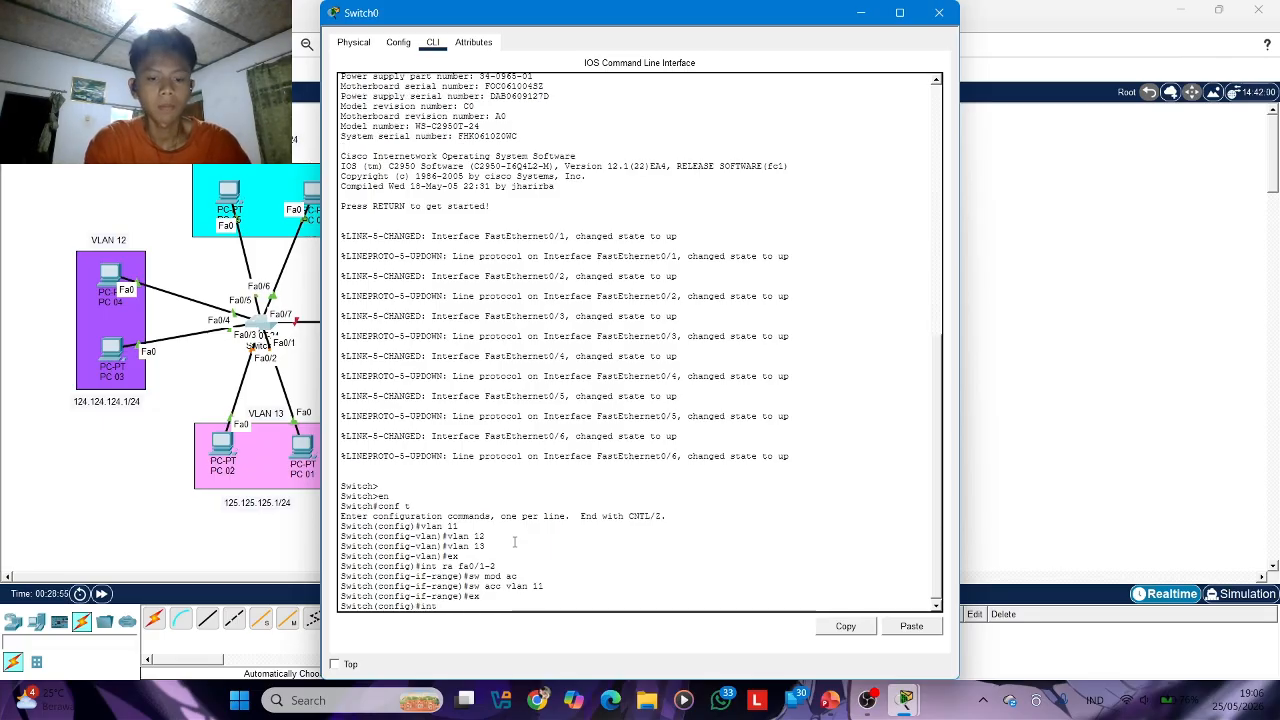
type(" g")
key("BackSpace")
type("ra")
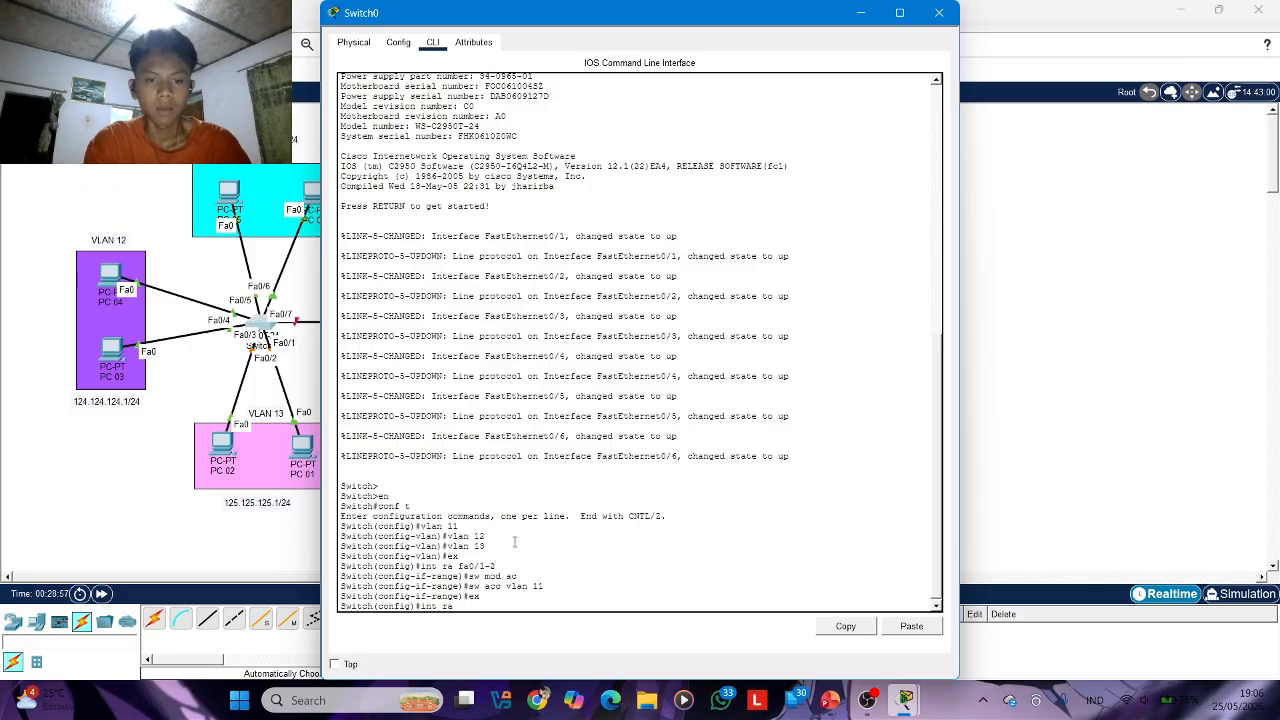
type(" fa0")
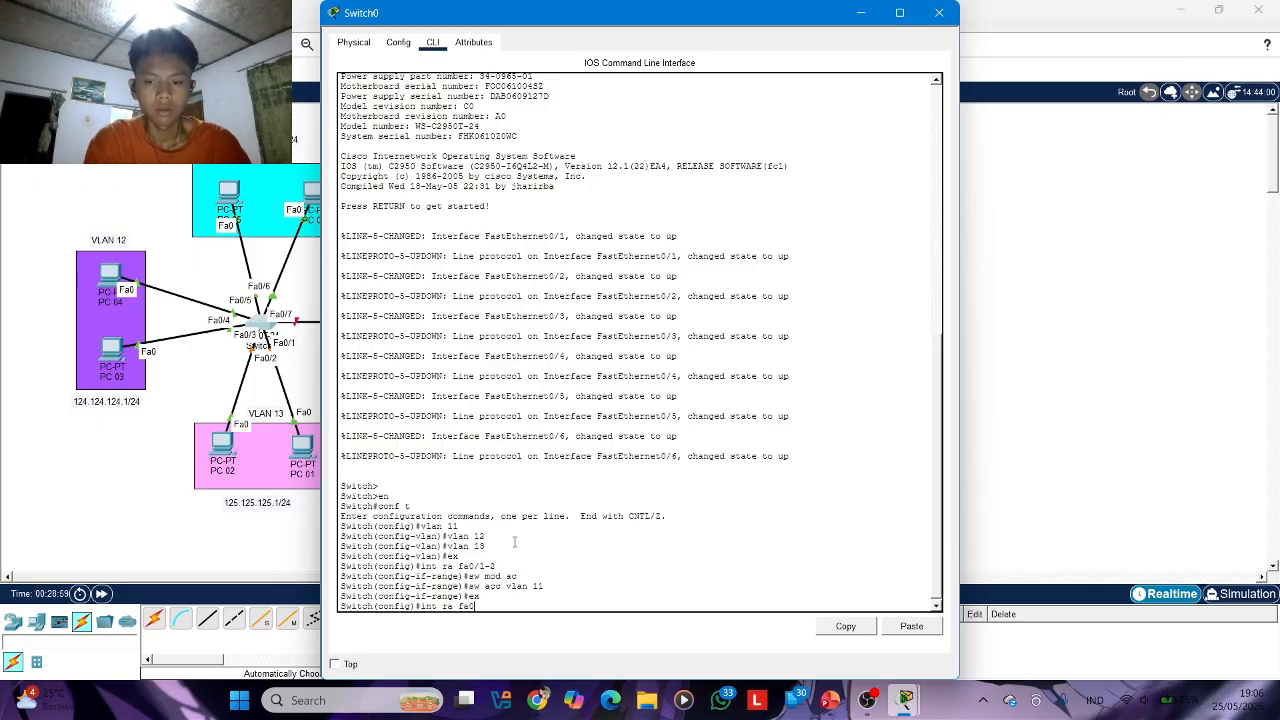
type("/3")
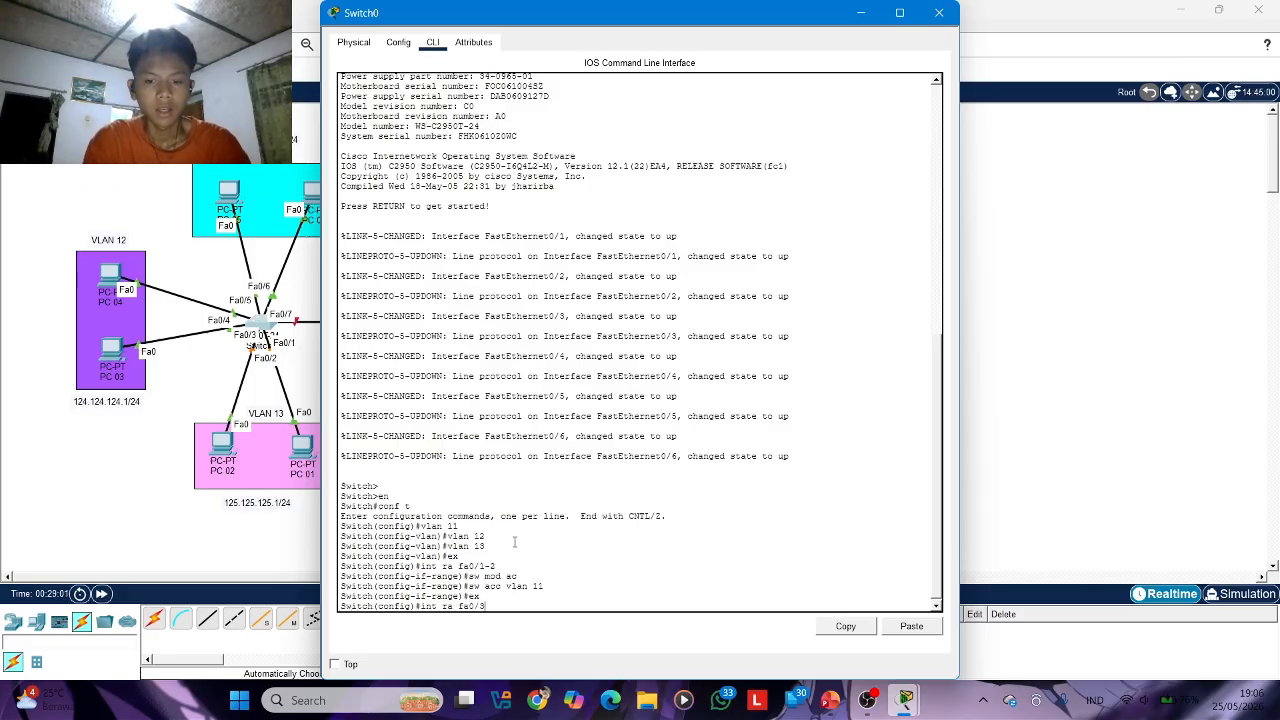
type("-4")
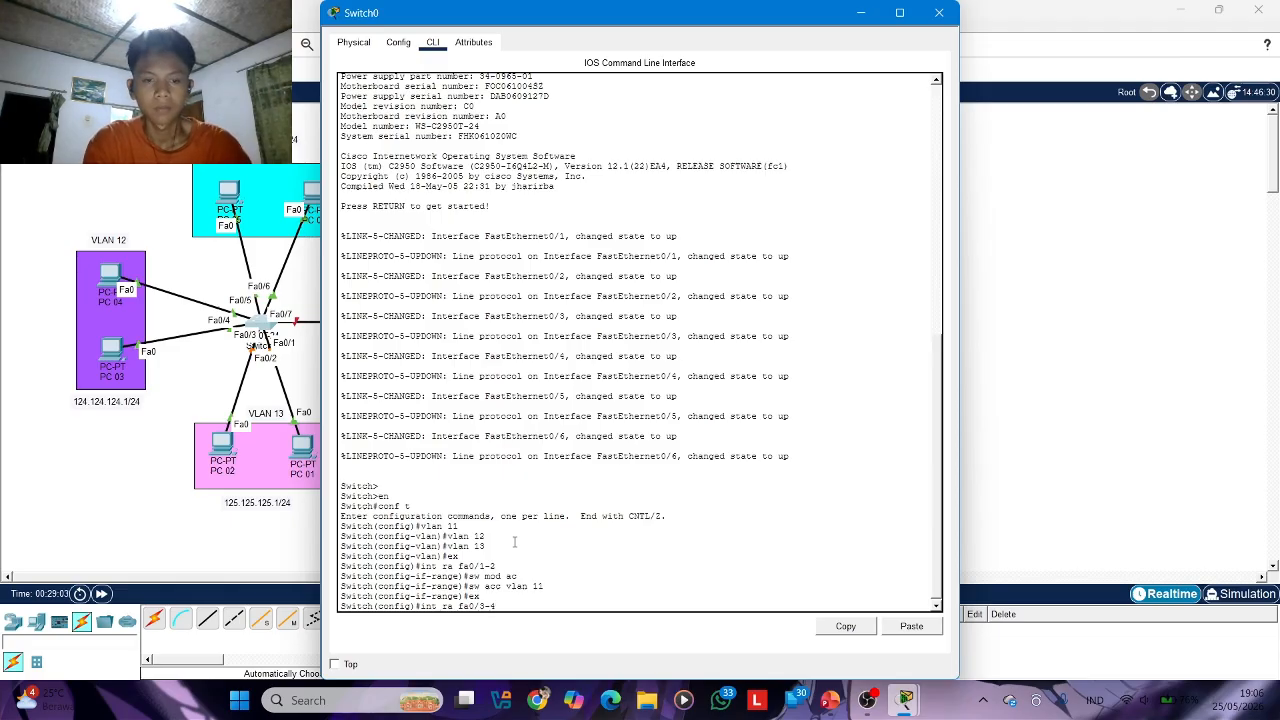
key("Return")
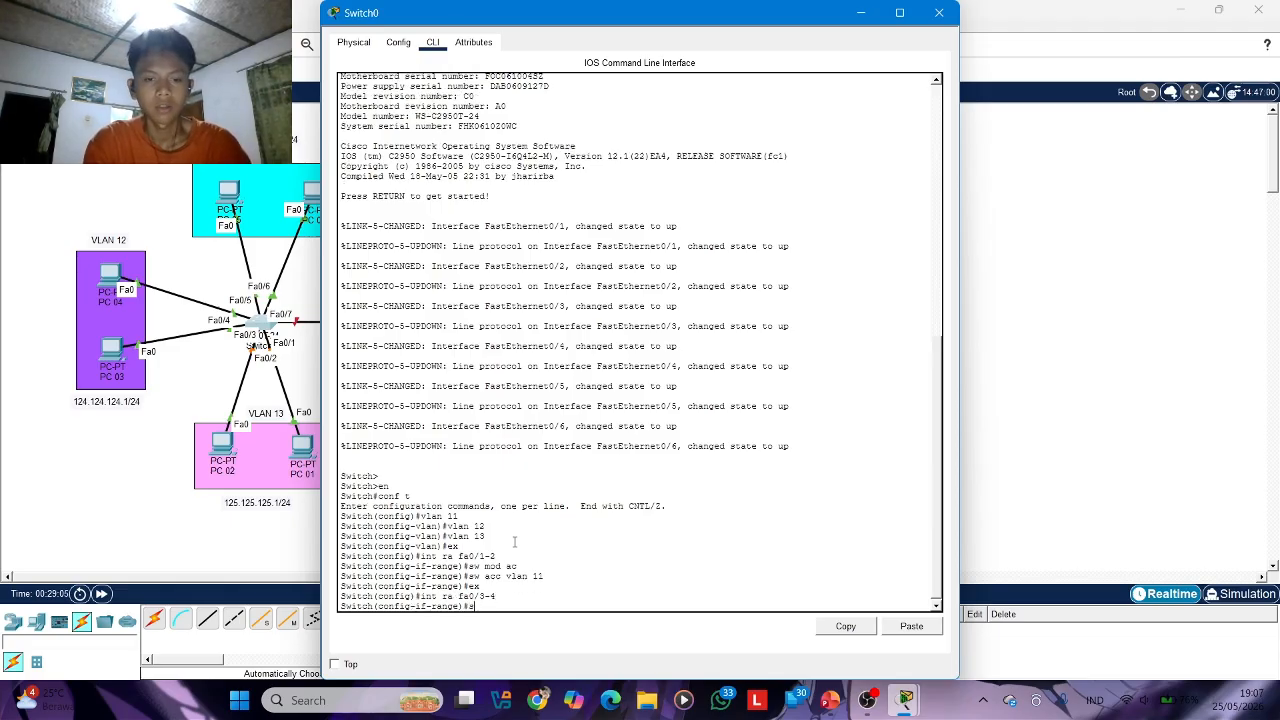
type("sw mod acc")
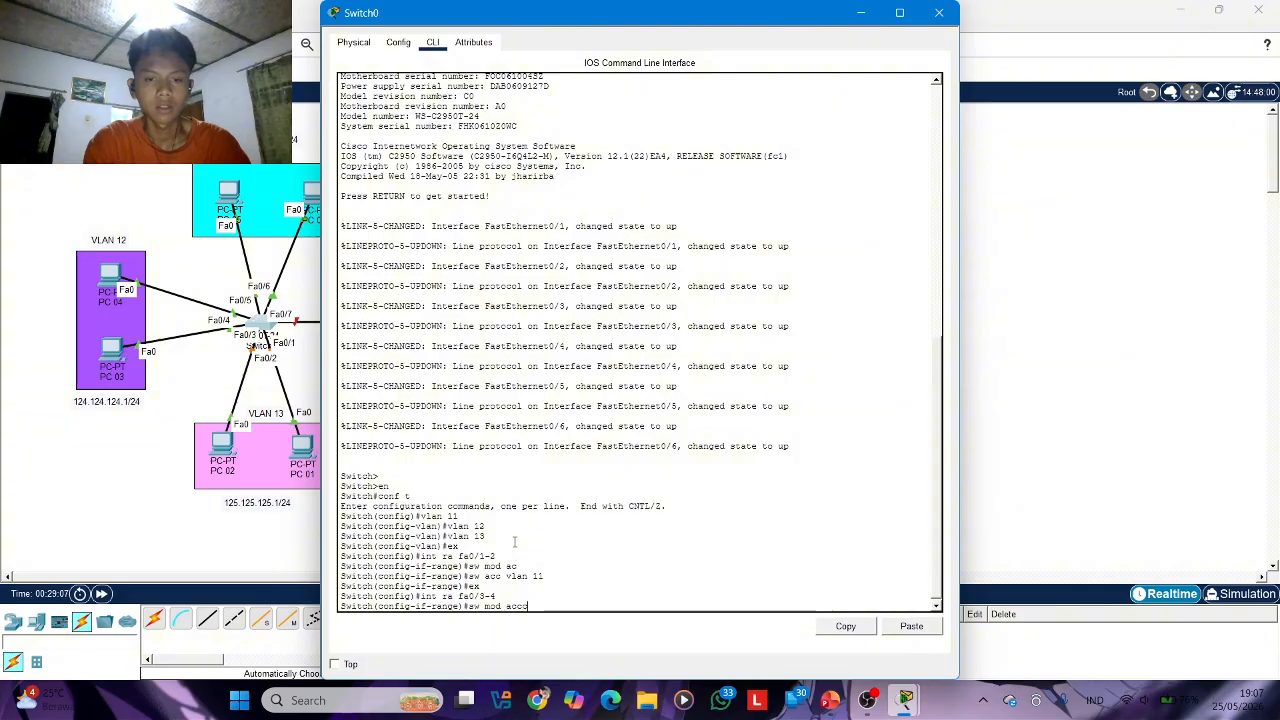
key("Return")
type("sw a")
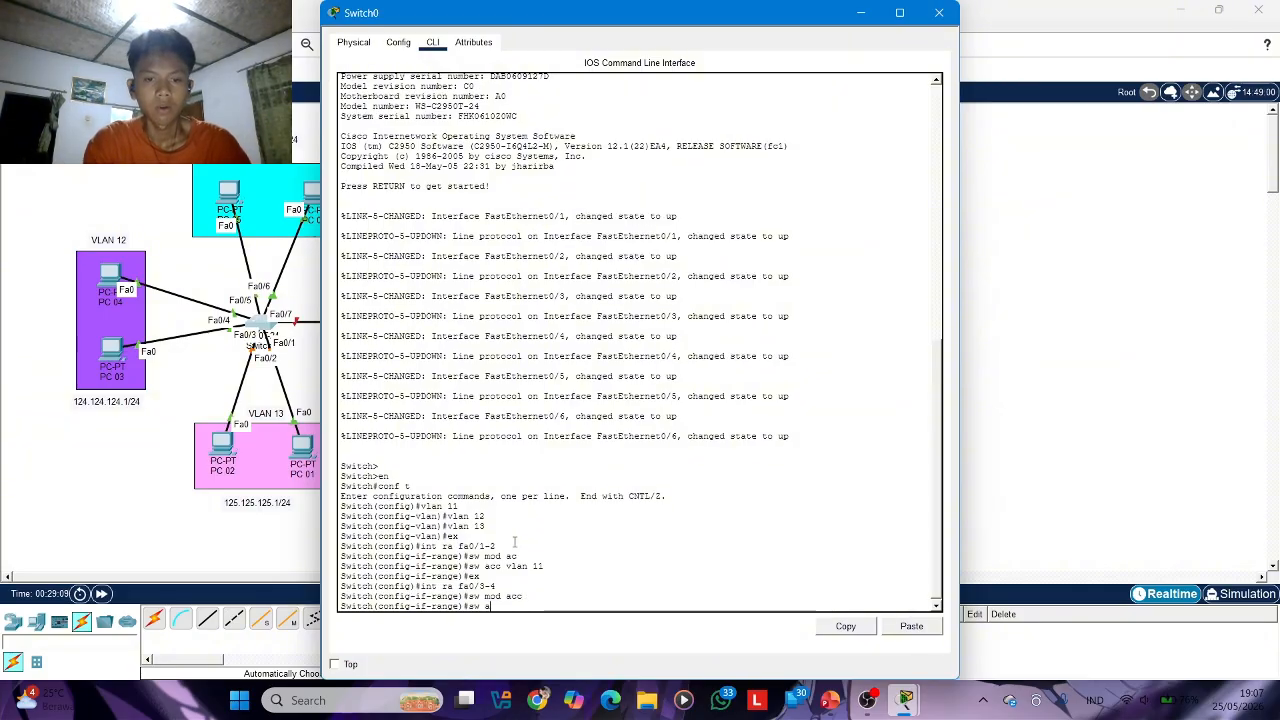
type("cc vlan")
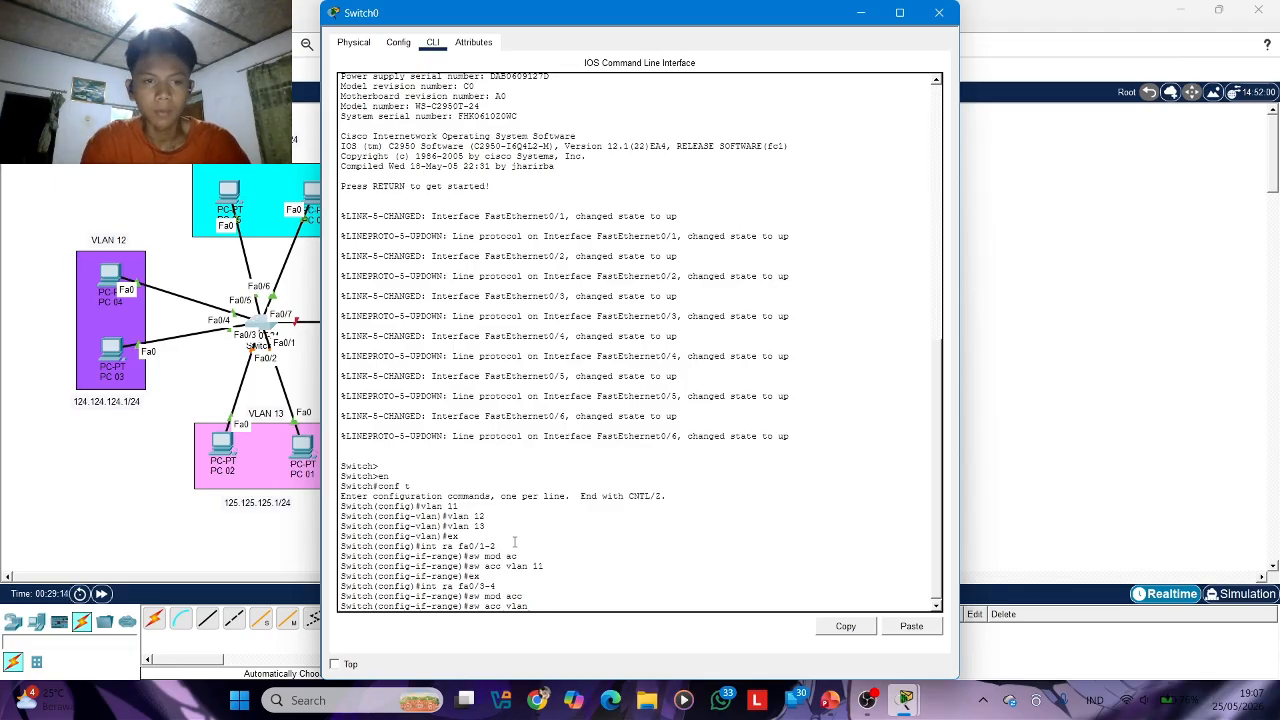
key("BackSpace")
key("BackSpace")
key("BackSpace")
key("BackSpace")
key("BackSpace")
key("BackSpace")
key("BackSpace")
key("BackSpace")
key("BackSpace")
key("BackSpace")
key("BackSpace")
key("BackSpace")
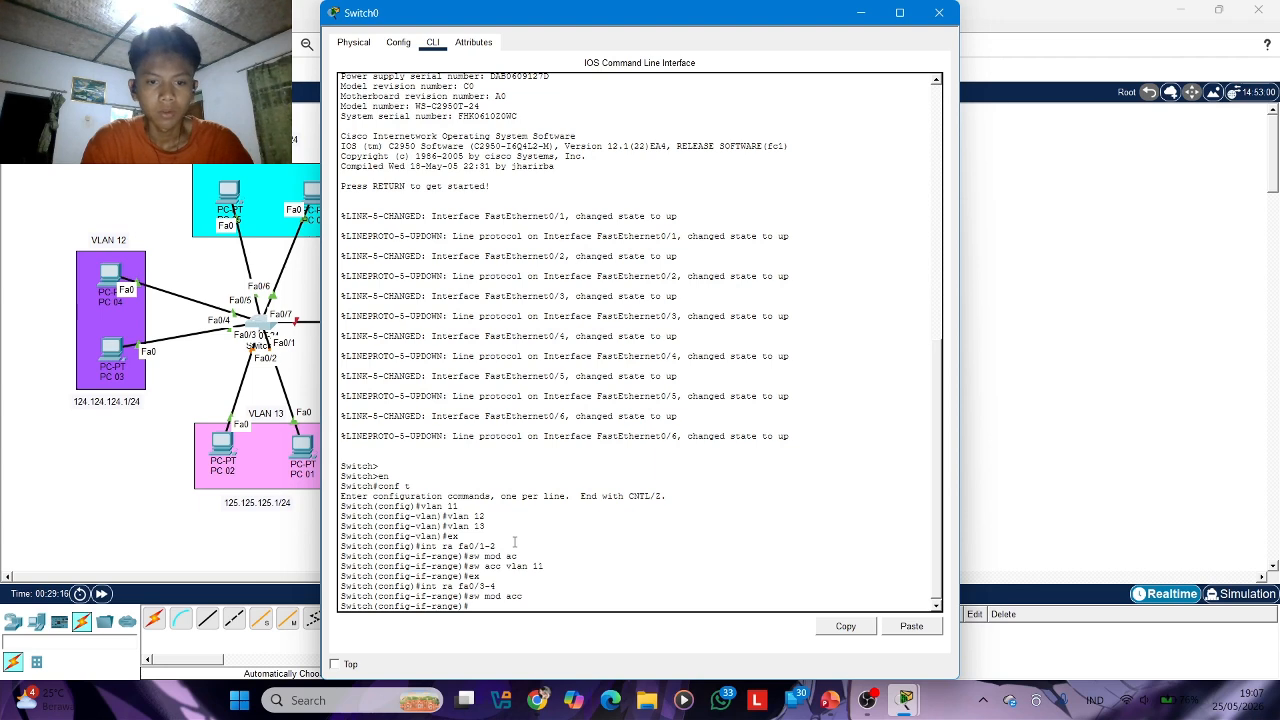
Leave the fa0/3-4 interface range on Switch0 and enter the interface range fa0/1-2 again
type("ex")
key("Return")
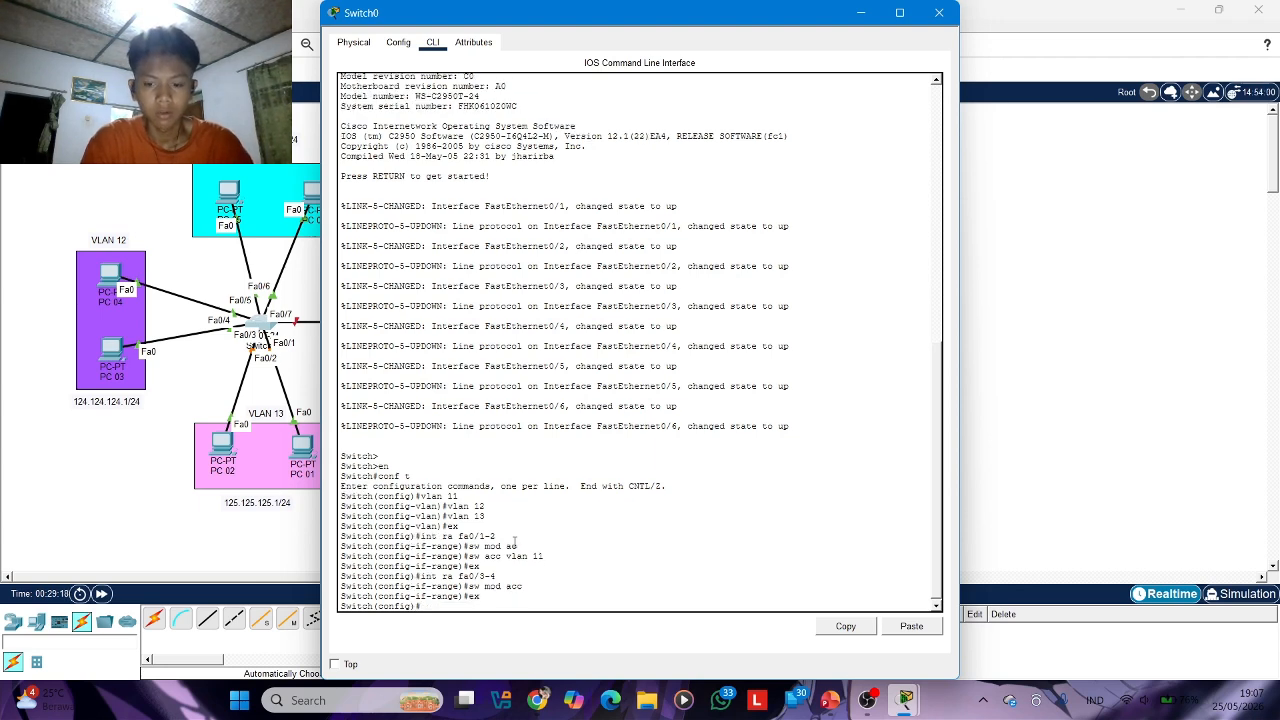
type("int ra fa0/3-4")
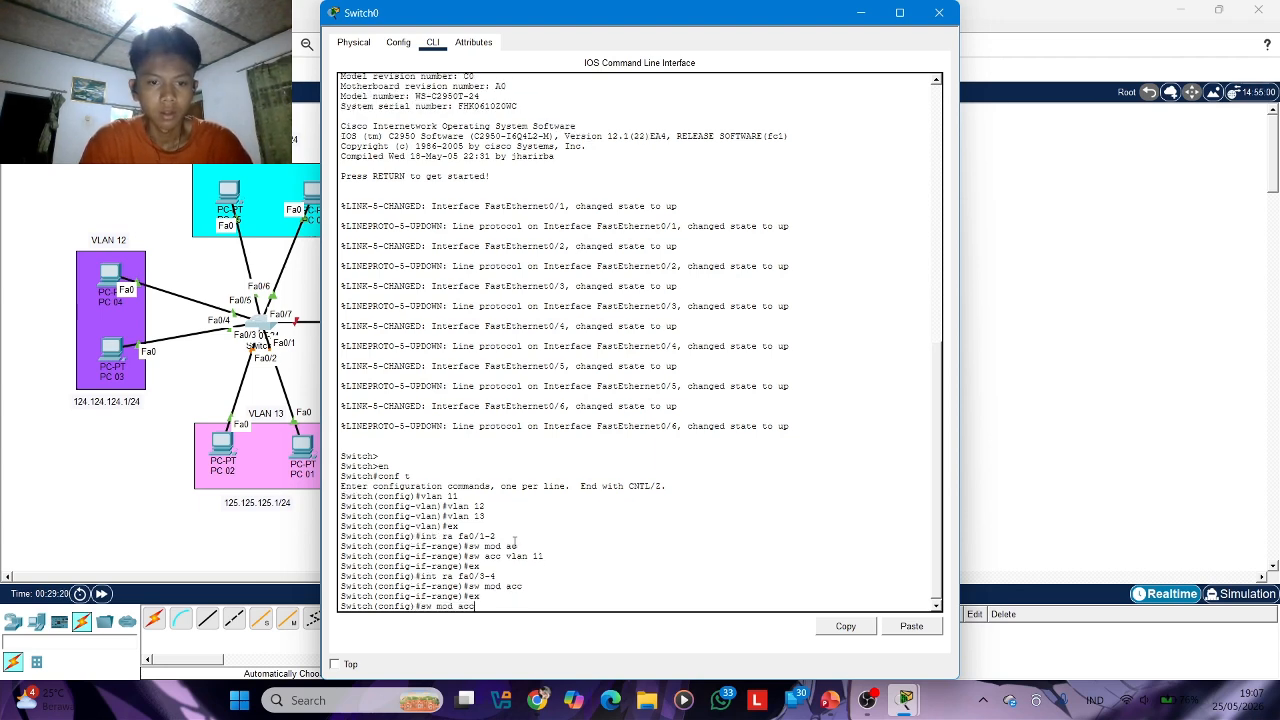
key("Up")
key("Up")
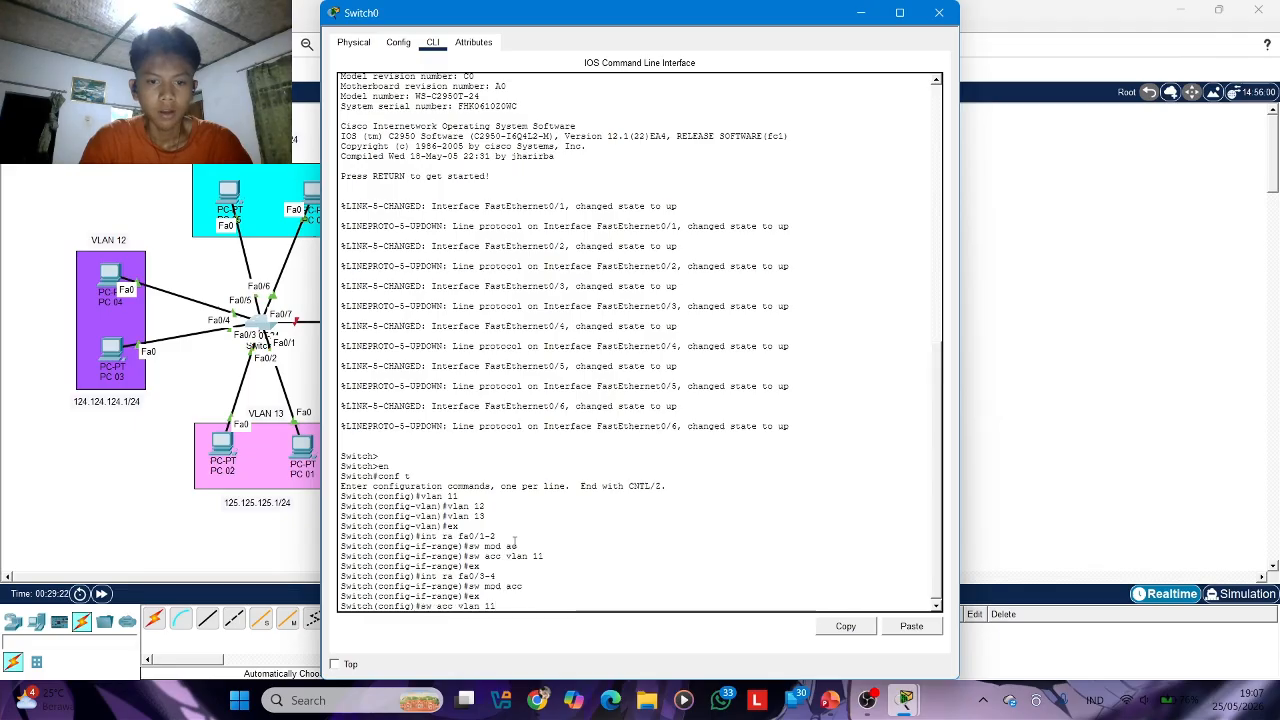
key("Up")
key("Up")
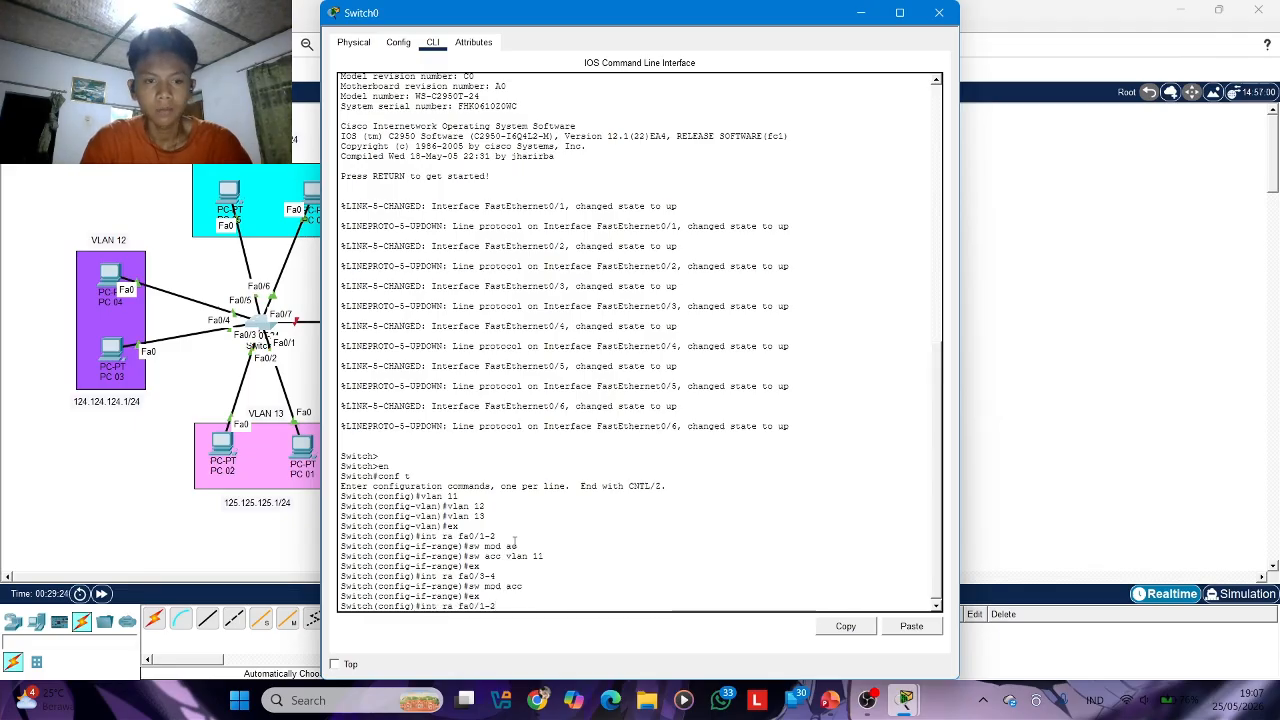
key("Return")
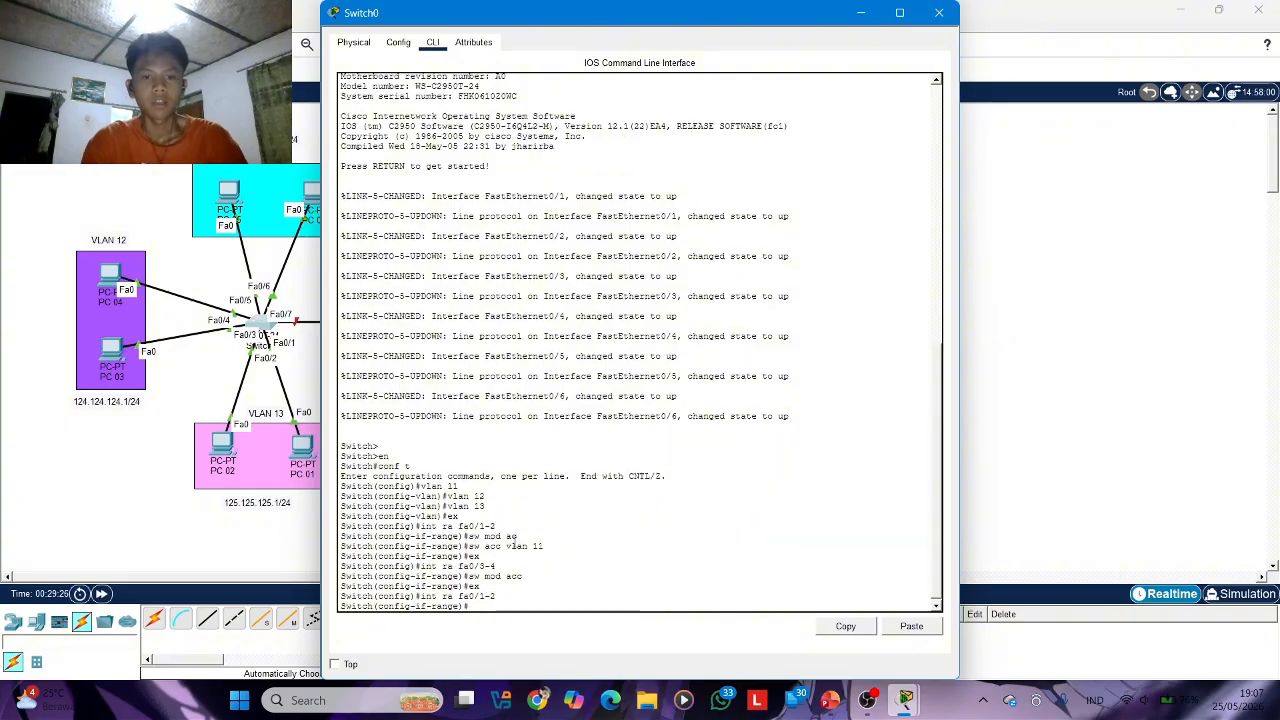
Reassign ports fa0/1-2 to access VLAN 13 and return to global configuration mode
type("sw")
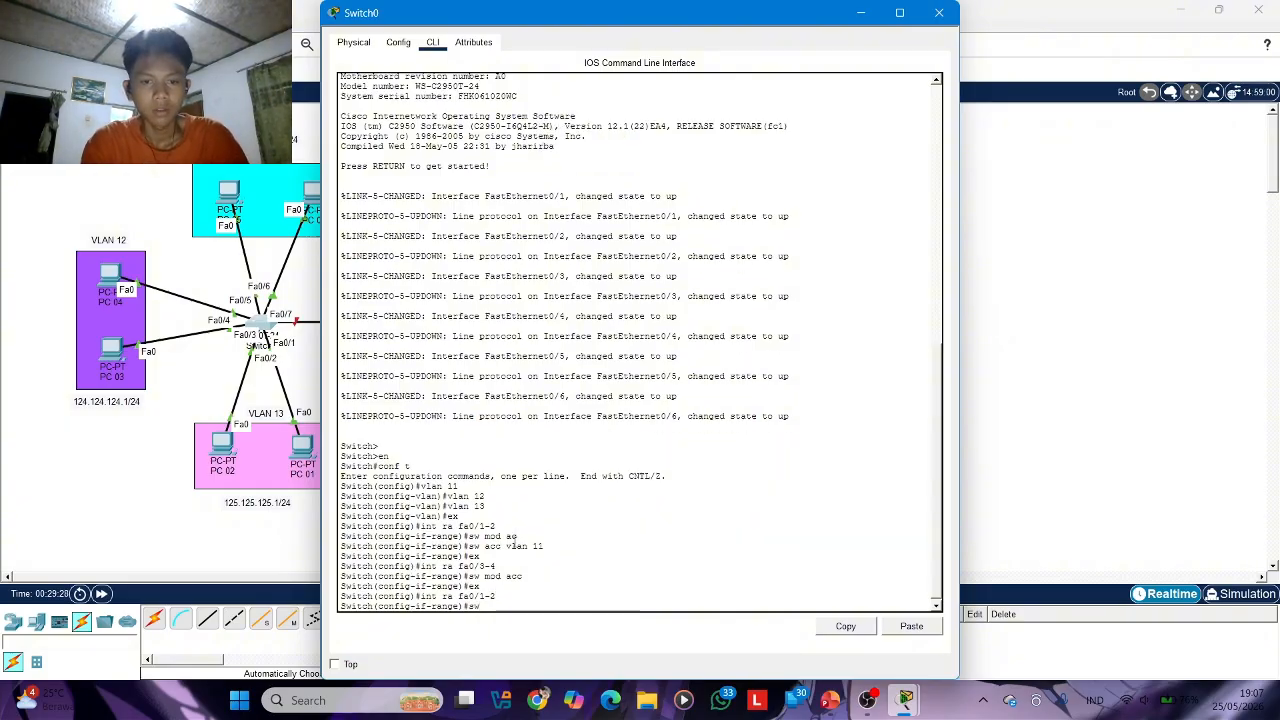
type(" acc")
key("BackSpace")
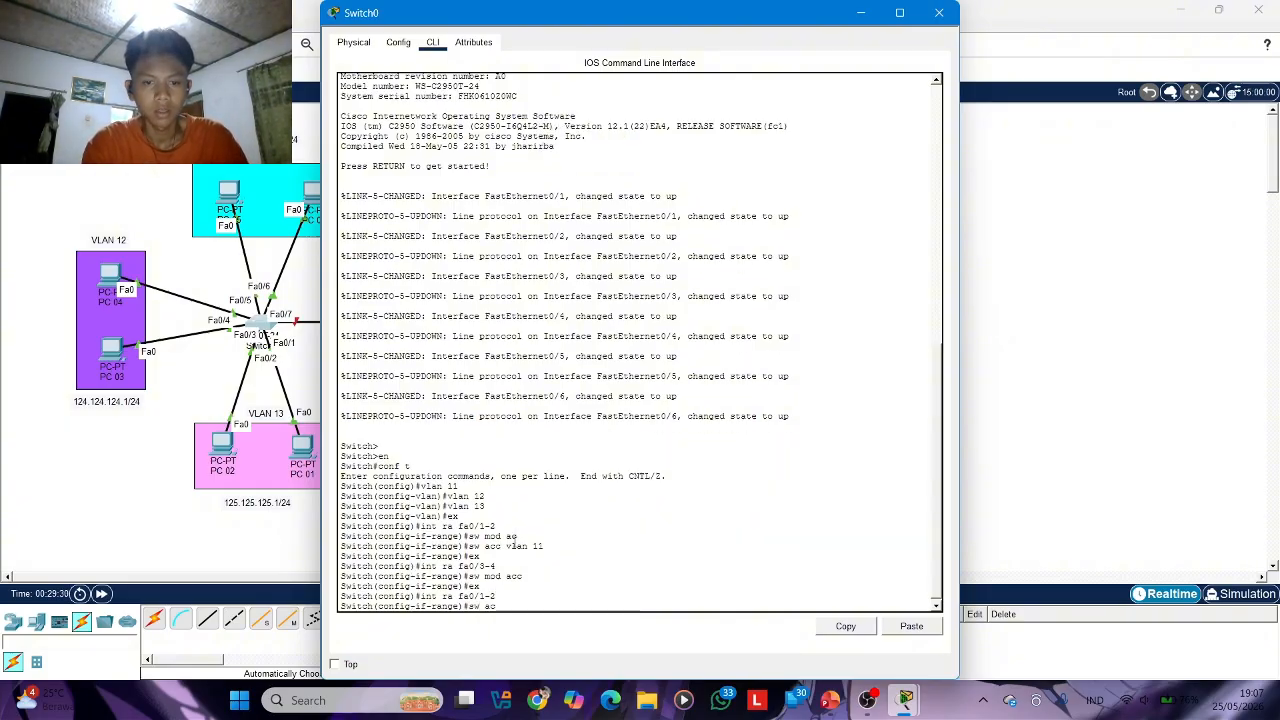
type("c vlan 1")
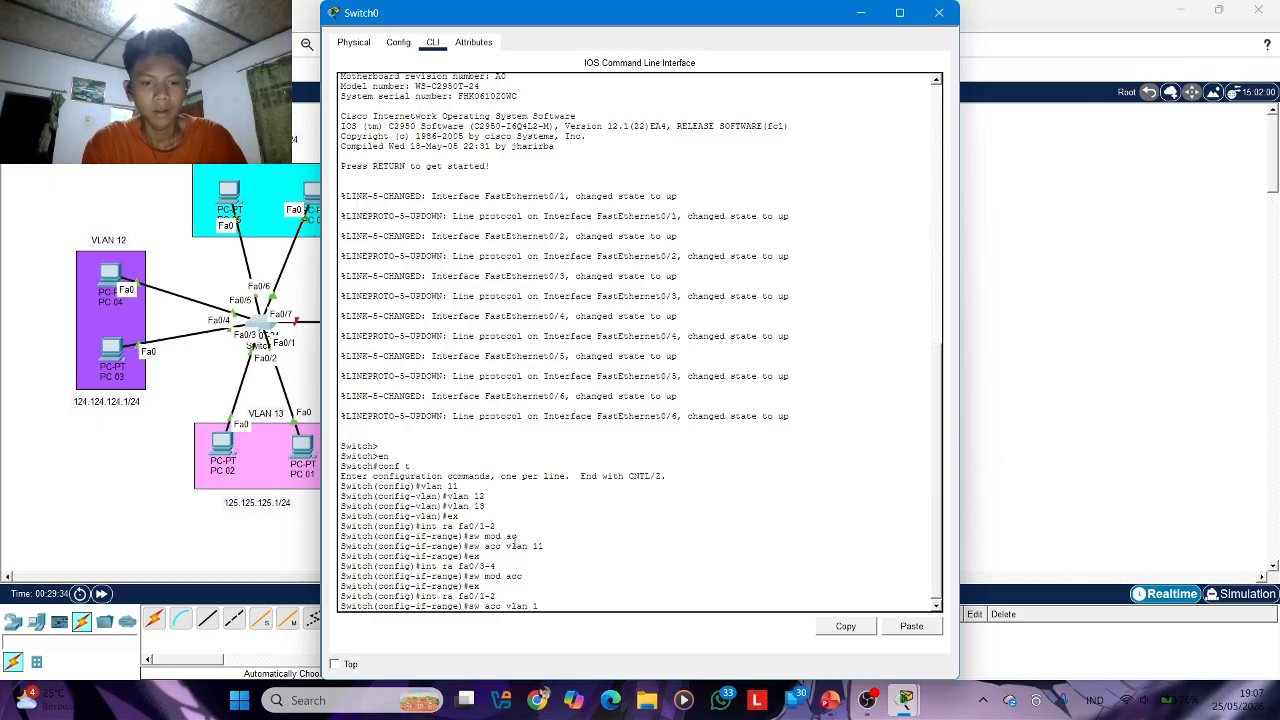
type("3")
key("Return")
type("ex")
key("Return")
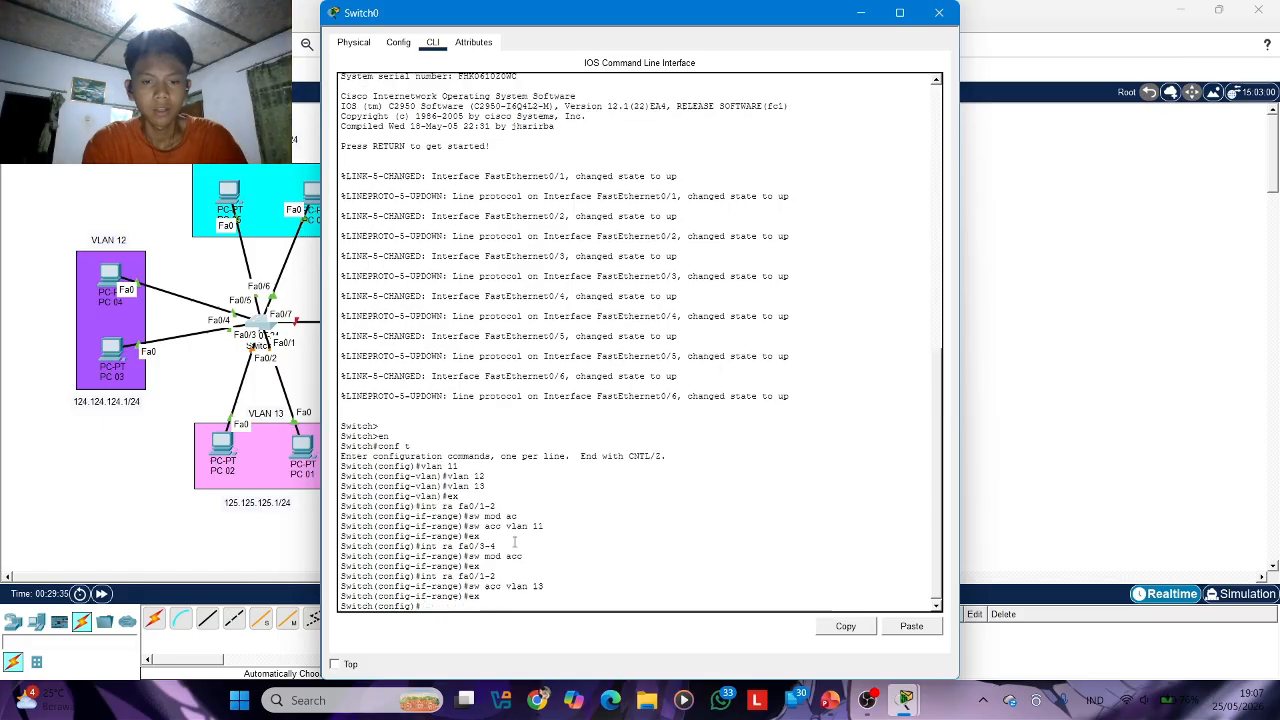
Enter the interface range fa0/3-4 again and set its ports to switchport access mode
key("Up")
key("Up")
key("Up")
key("Up")
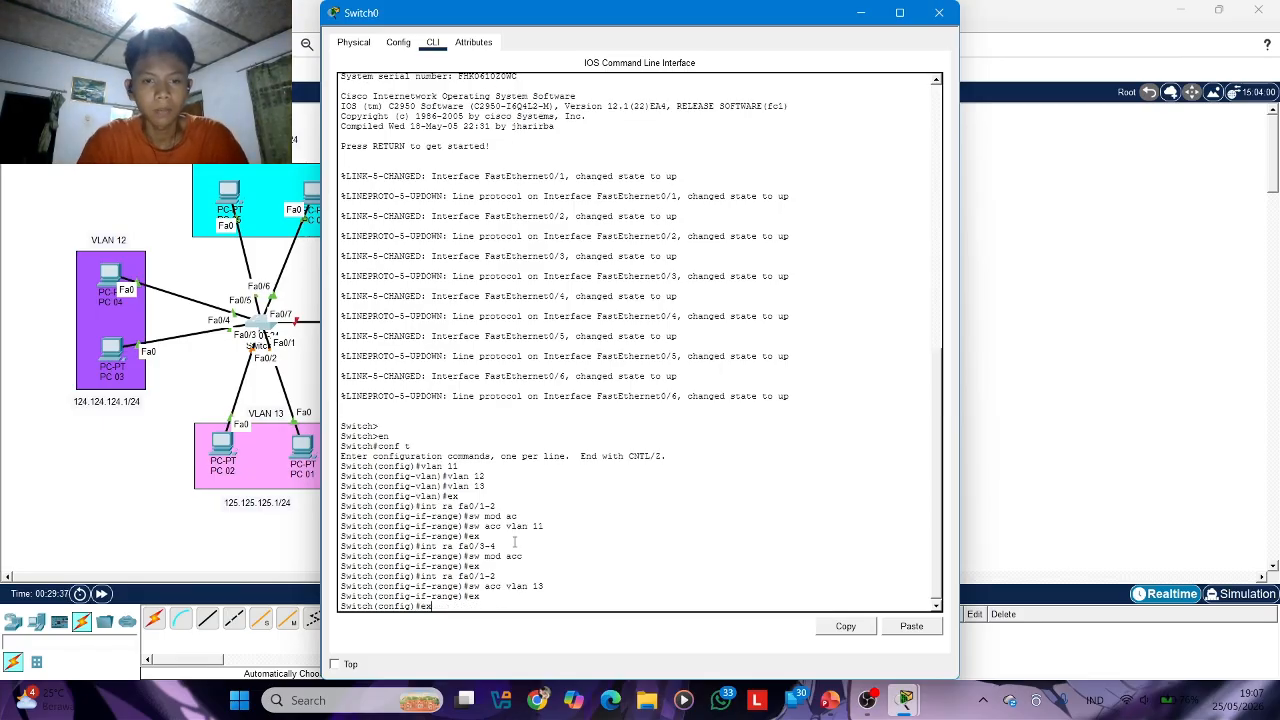
key("Up")
key("Up")
key("Return")
type("s")
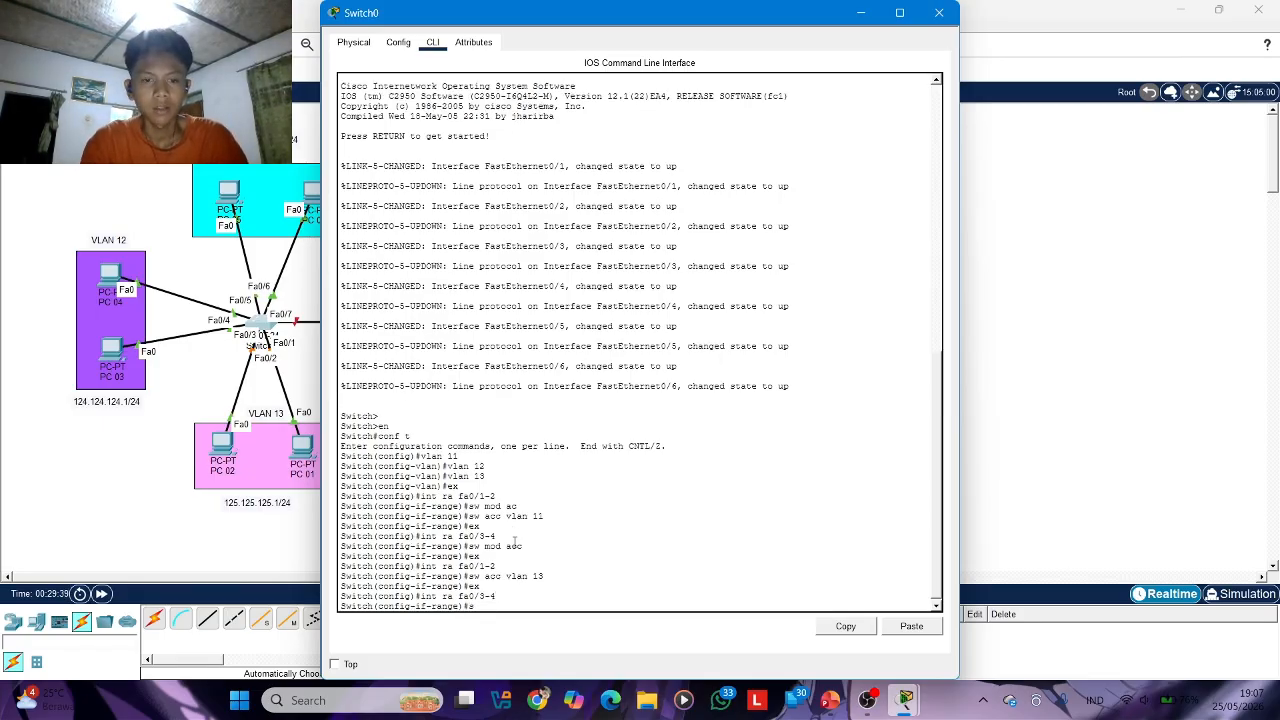
type("w mo acc")
key("Return")
Assign ports fa0/3-4 to access VLAN 12 and leave the interface range configuration
type("sw ac")
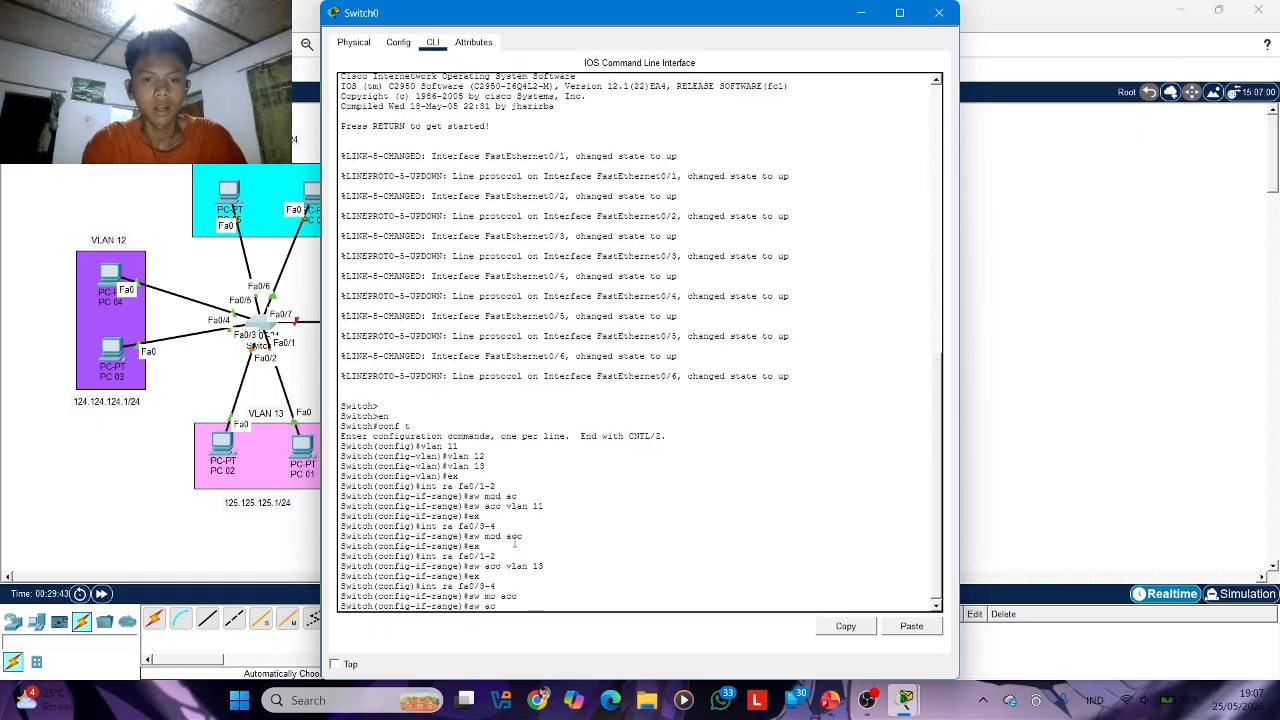
type("c vla")
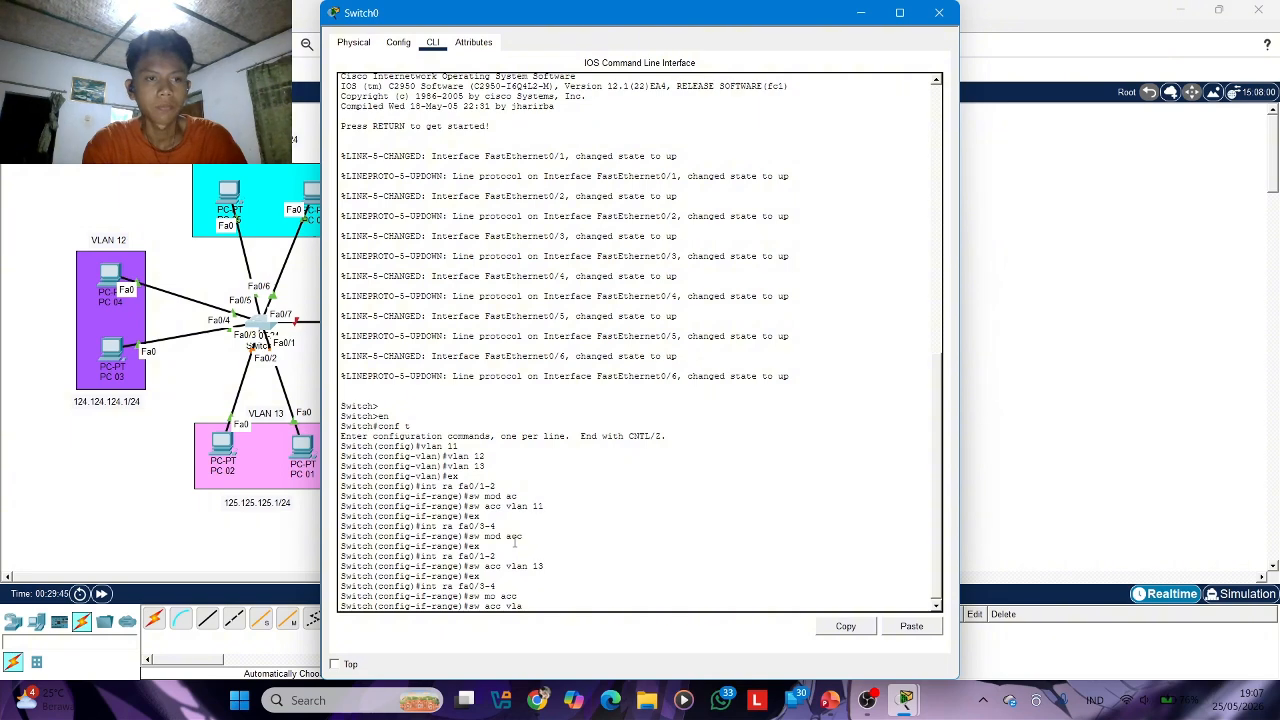
type("n 12")
key("Return")
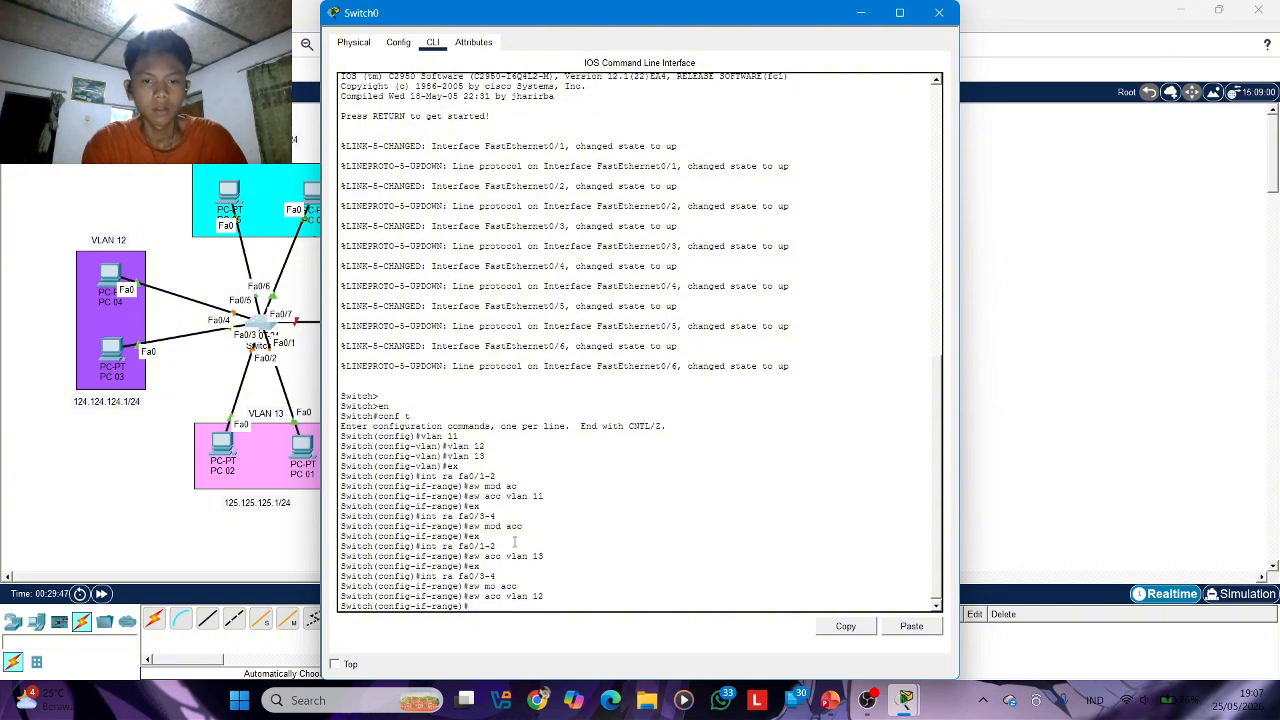
type("ex")
key("Return")
Enter the interface range fa0/5-6 on Switch0 and set its ports to switchport access mode
type("int ")
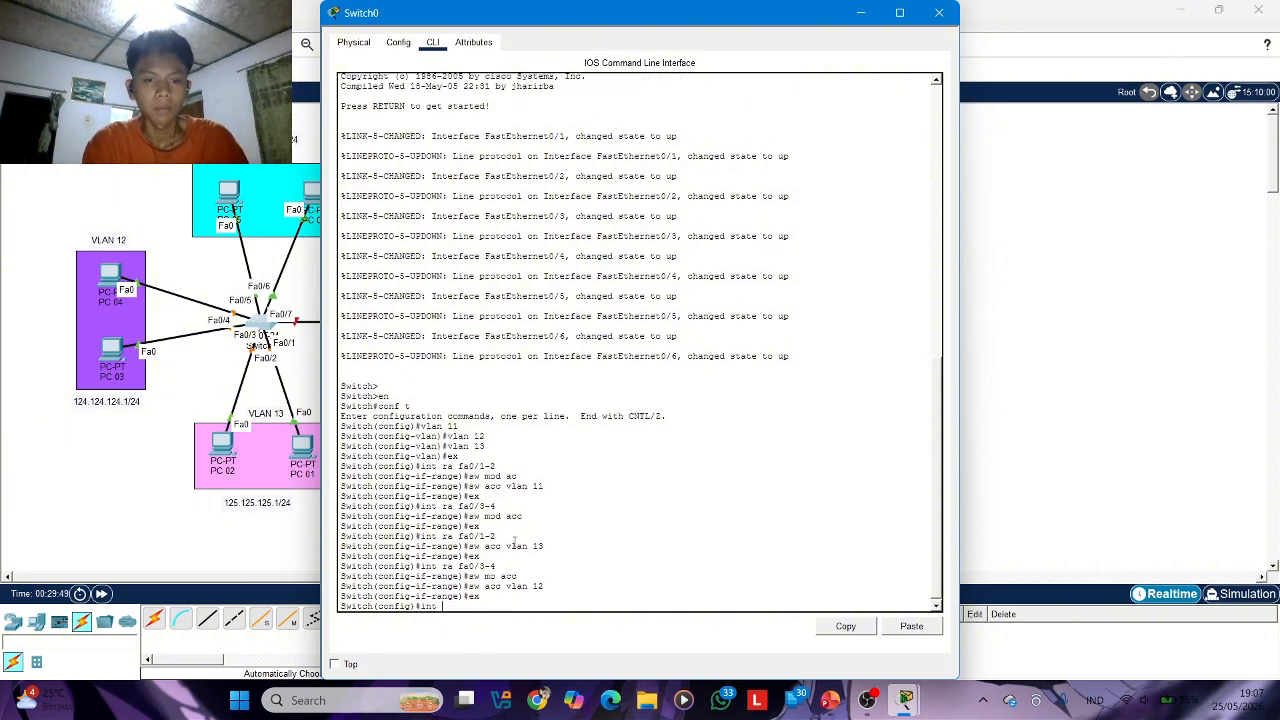
type("ra fa0")
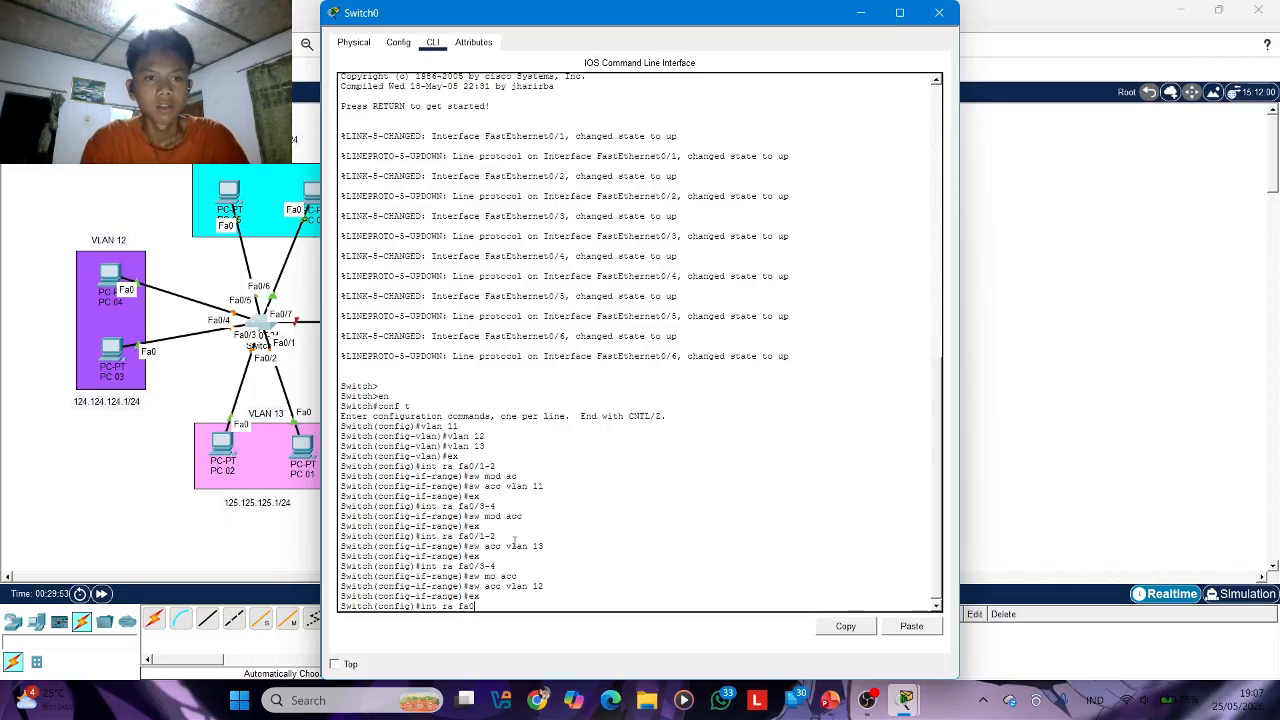
type("/")
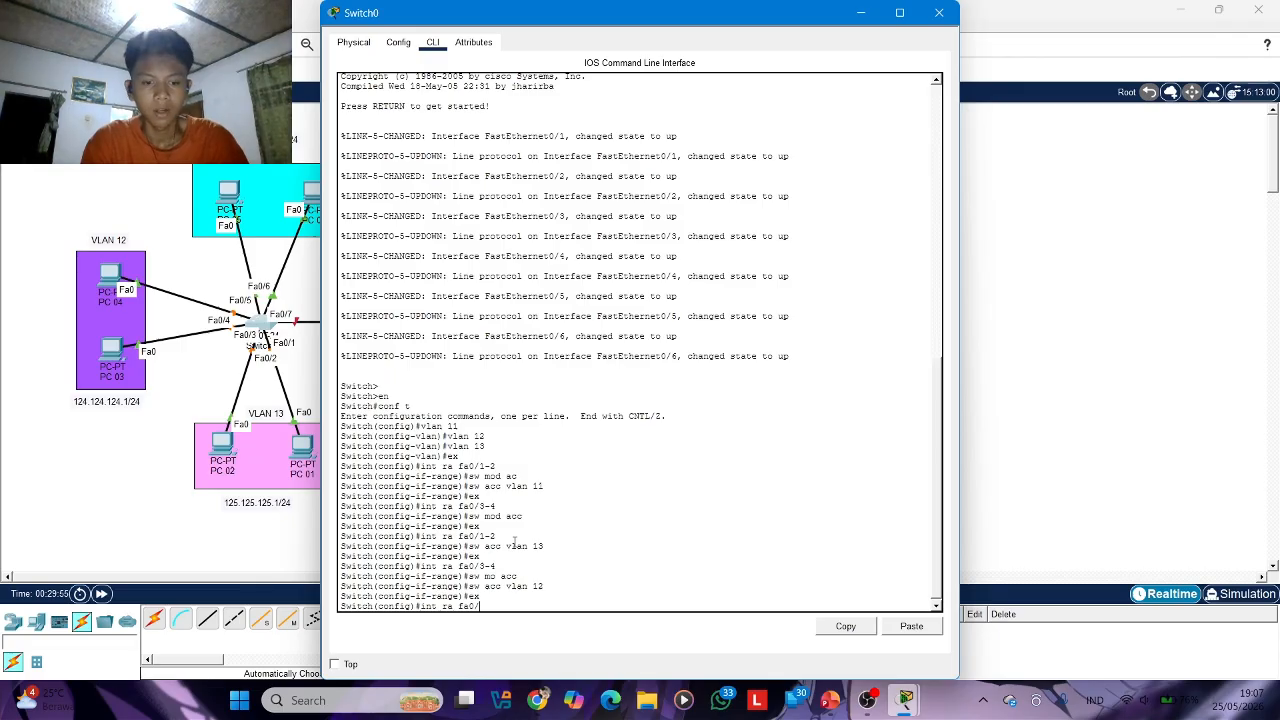
type("5-6")
key("Return")
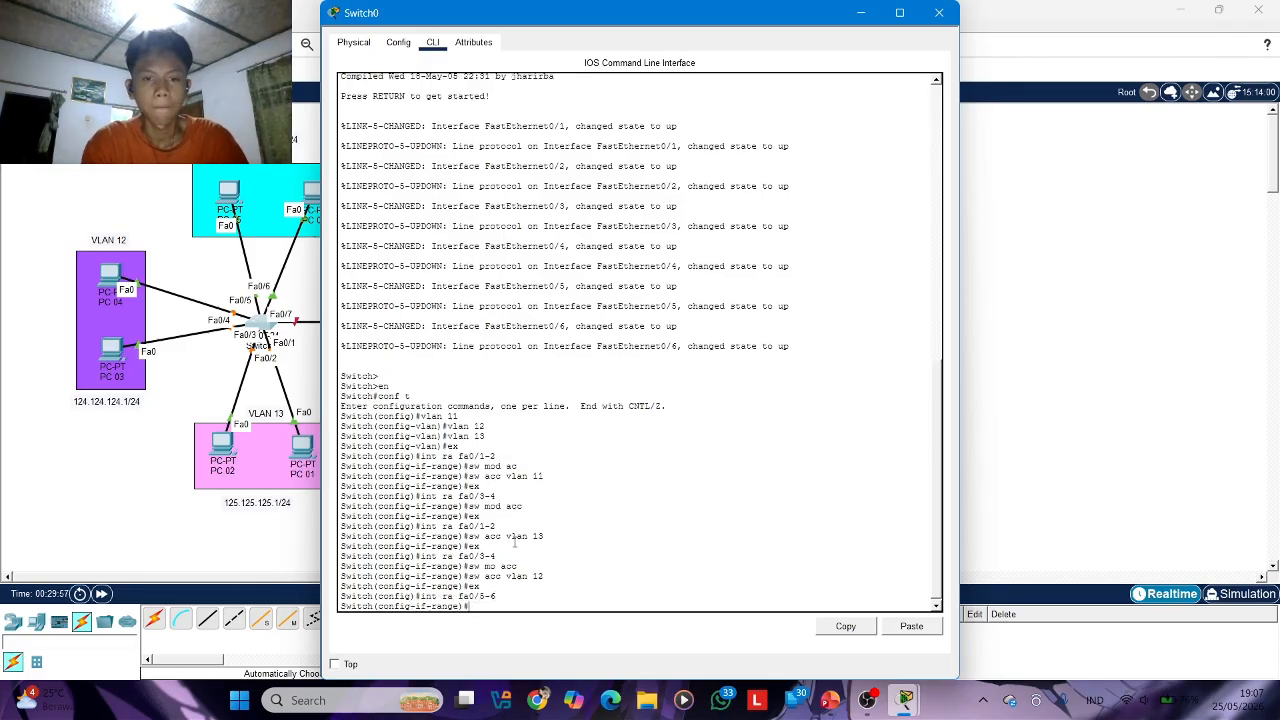
type("sw mod a")
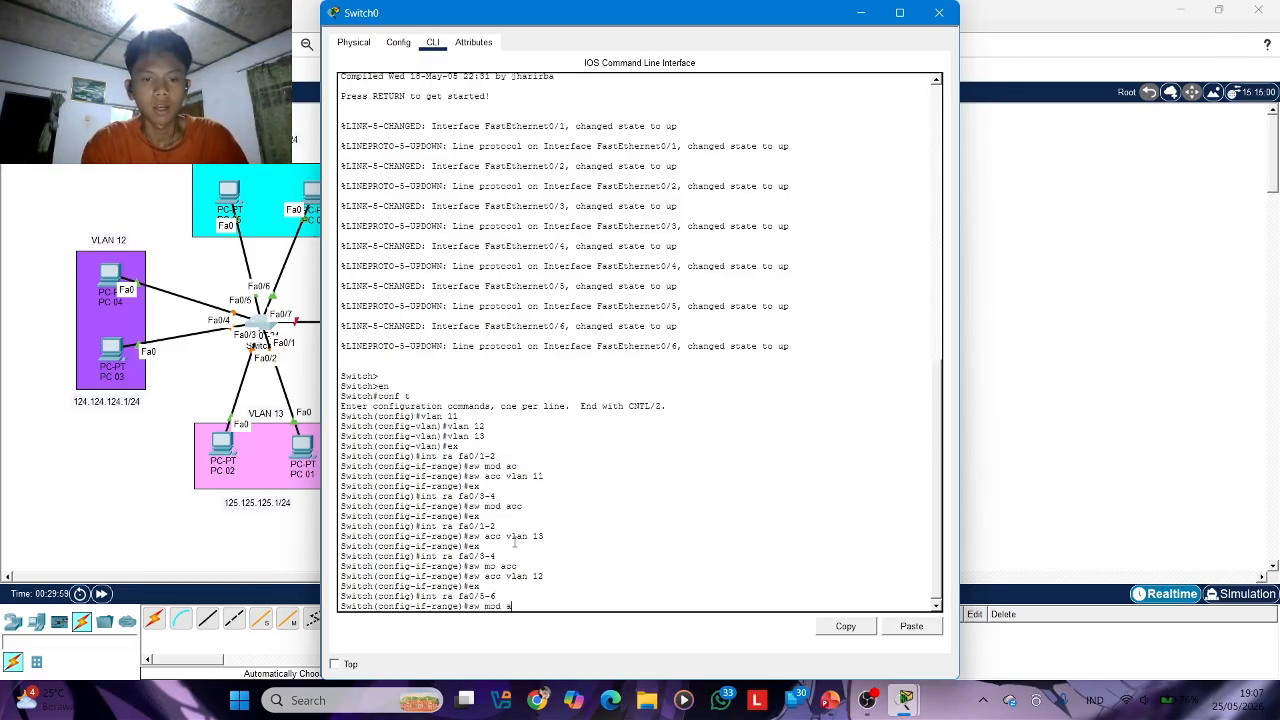
type("cc")
key("Return")
Assign ports fa0/5-6 to access VLAN 11 and return to global configuration mode
type("sw acc")
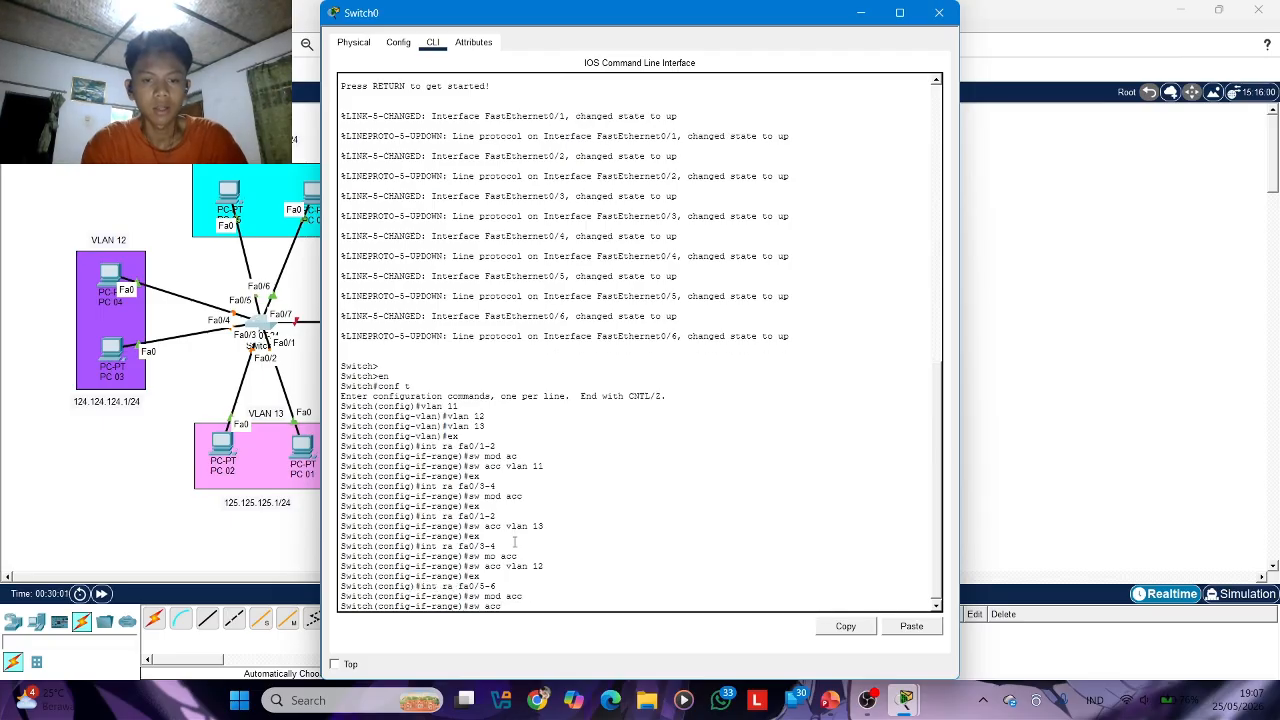
type(" vlan 11")
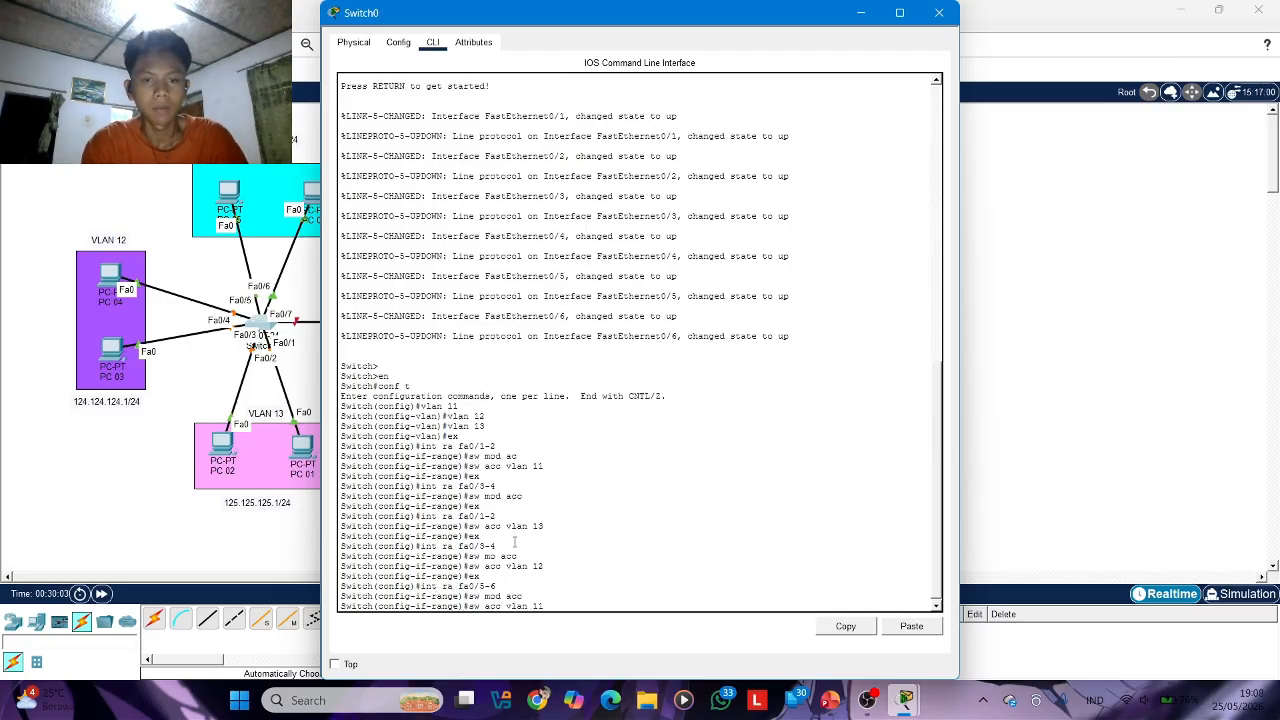
key("Return")
type("ex")
key("Return")
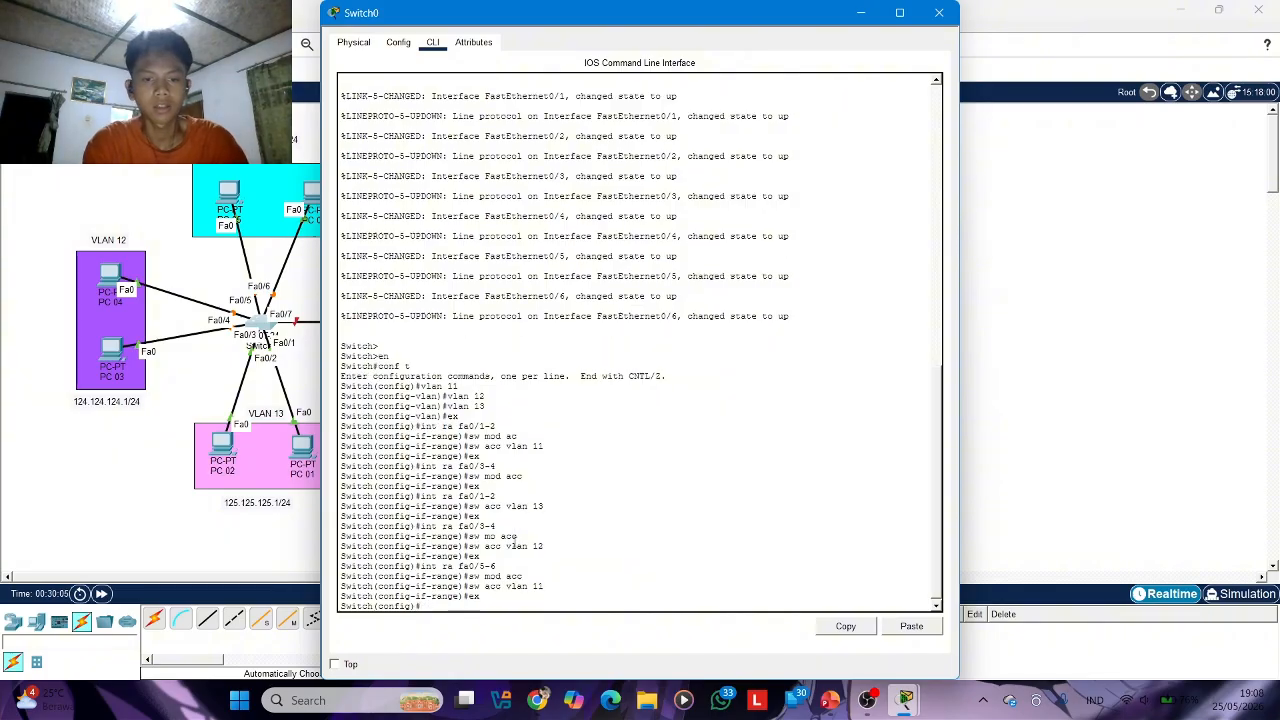
Display the brief VLAN table from configuration mode to check the port assignments, and close Switch0's window
type("do show")
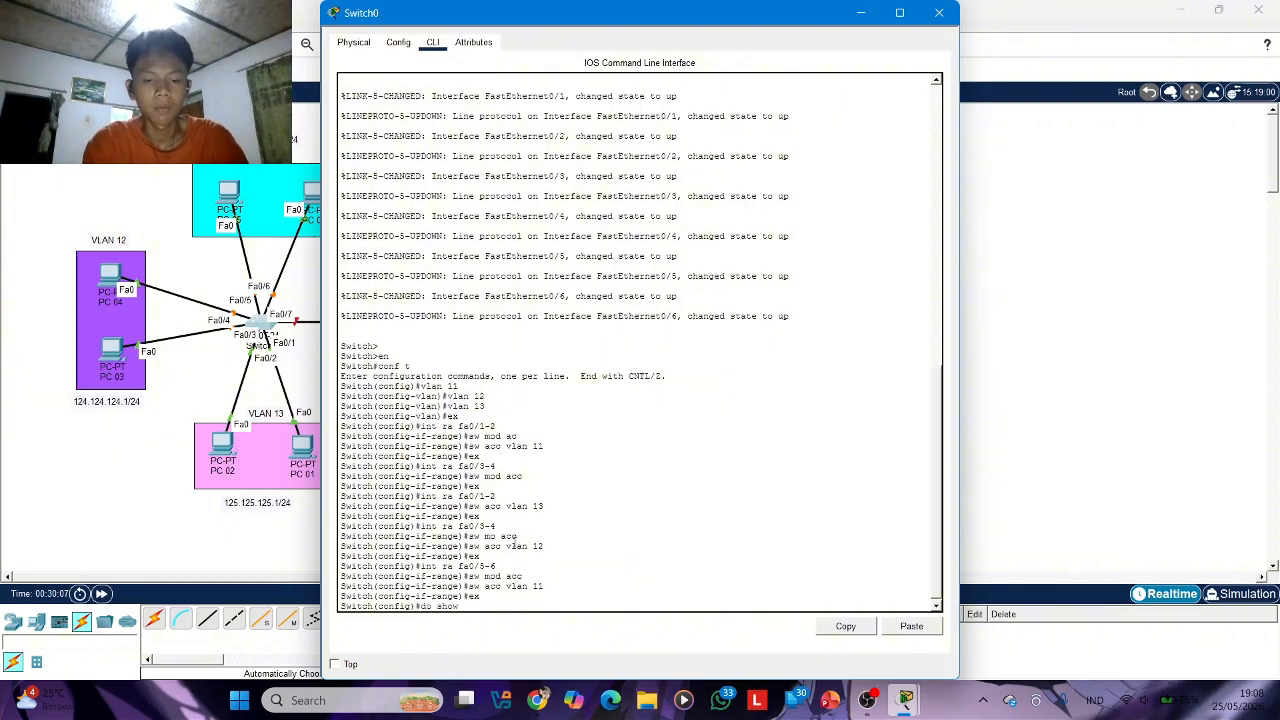
type(" vlan br")
key("Return")
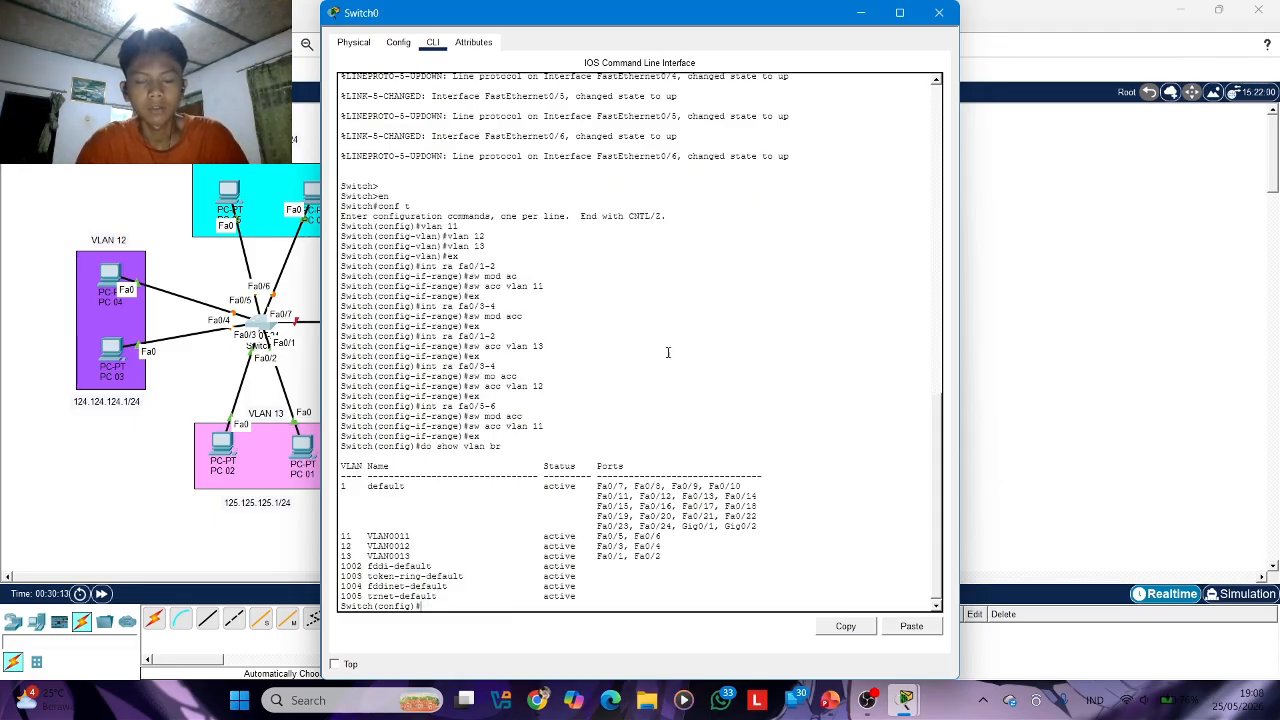
left_click(940, 13)
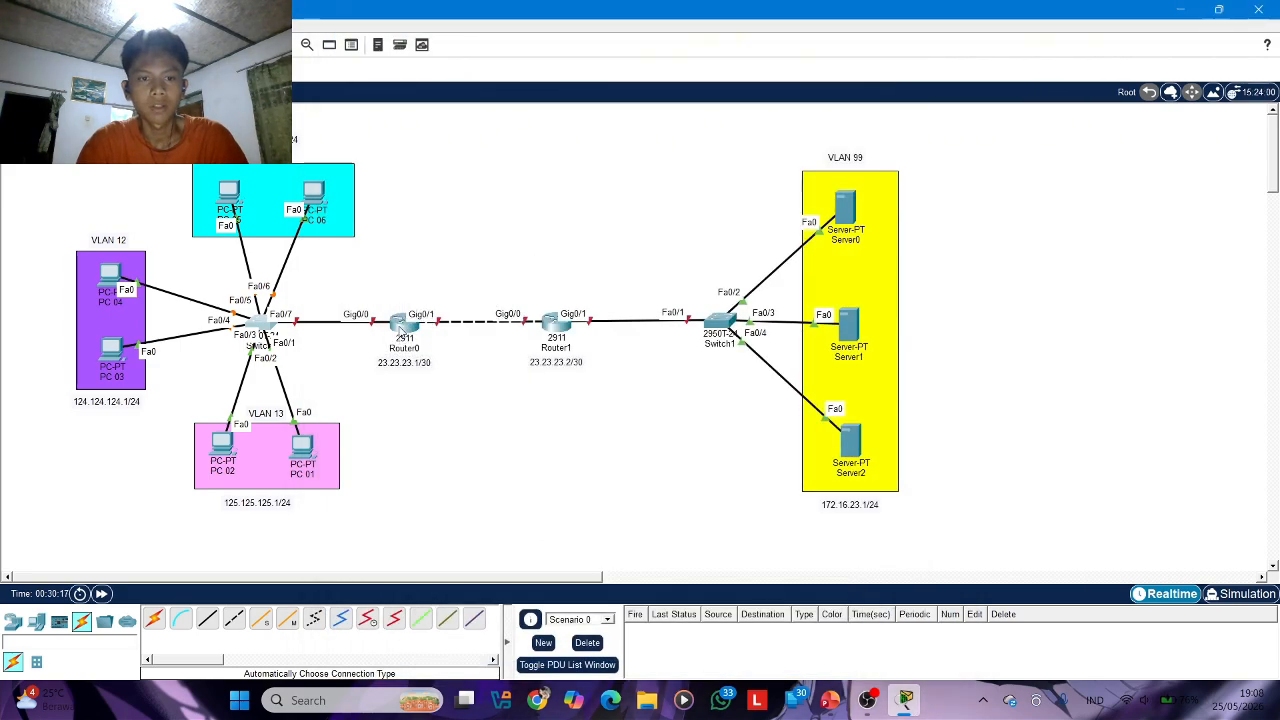
Open the command line of Router0 and decline the initial configuration dialog
left_click(400, 326)
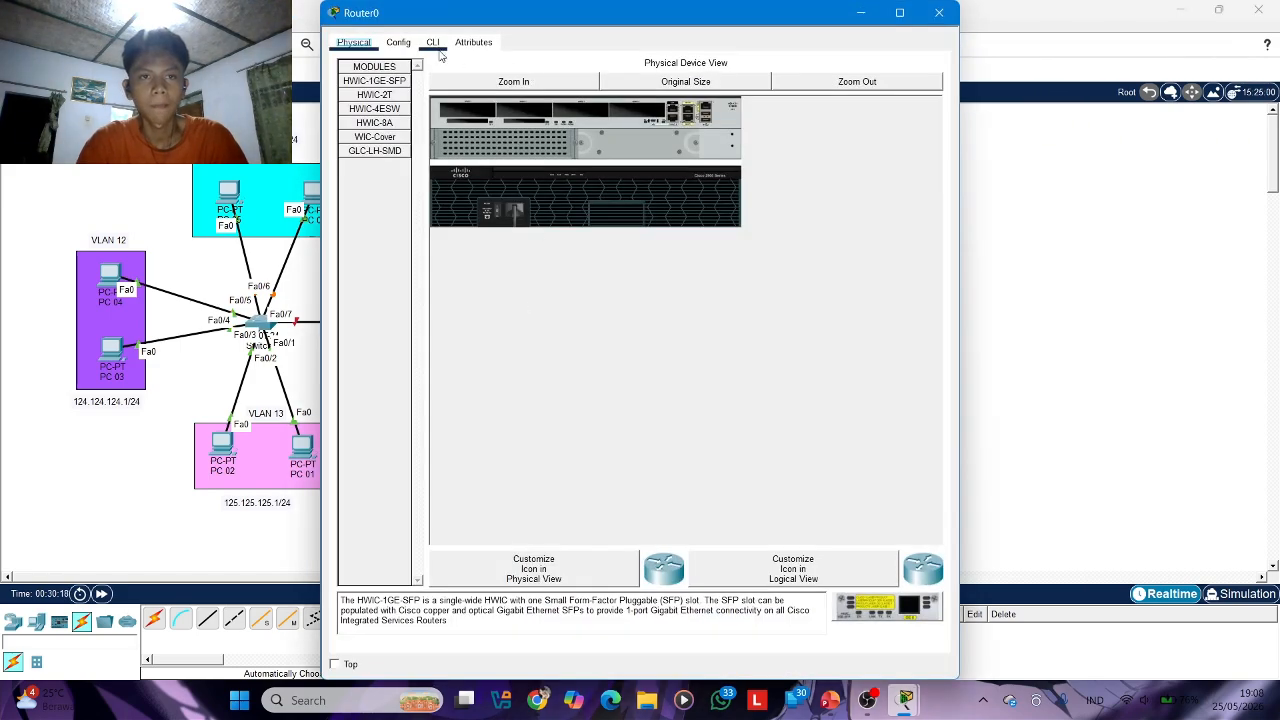
left_click(432, 42)
type("no")
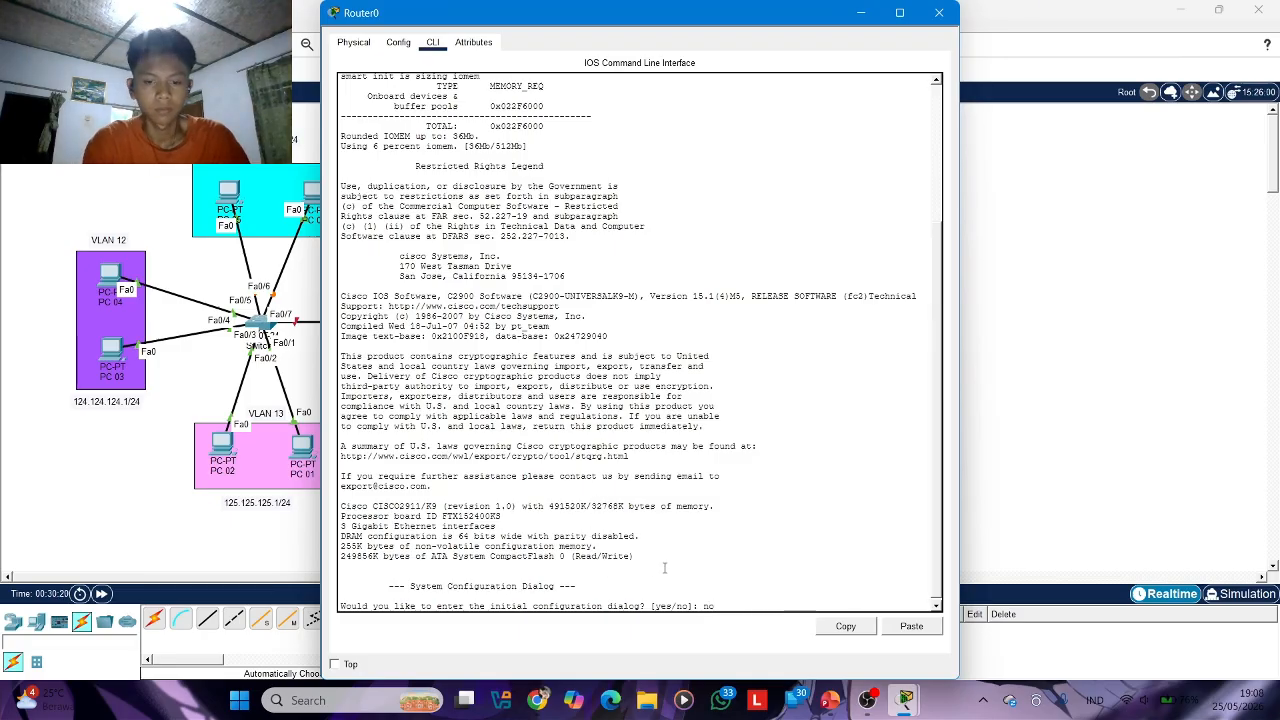
key("Return")
Enter privileged mode and global configuration mode on Router0
key("Return")
type("en")
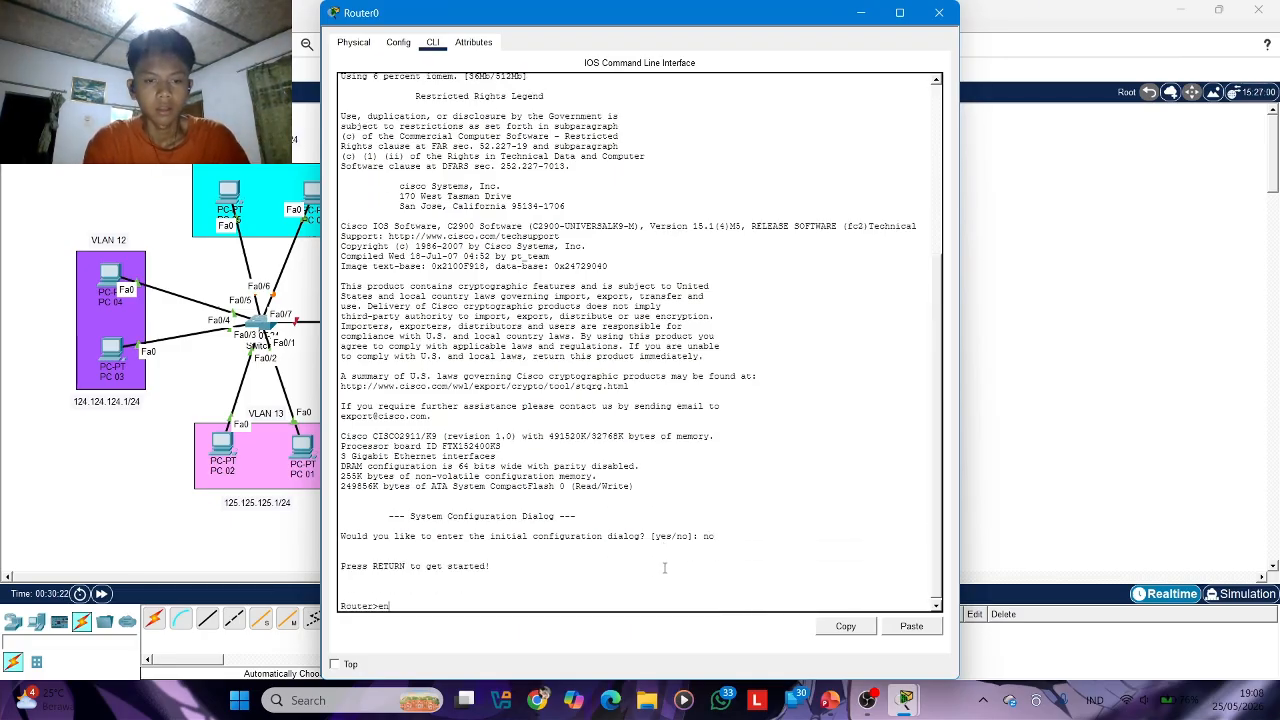
key("Return")
type("conf t")
key("Return")
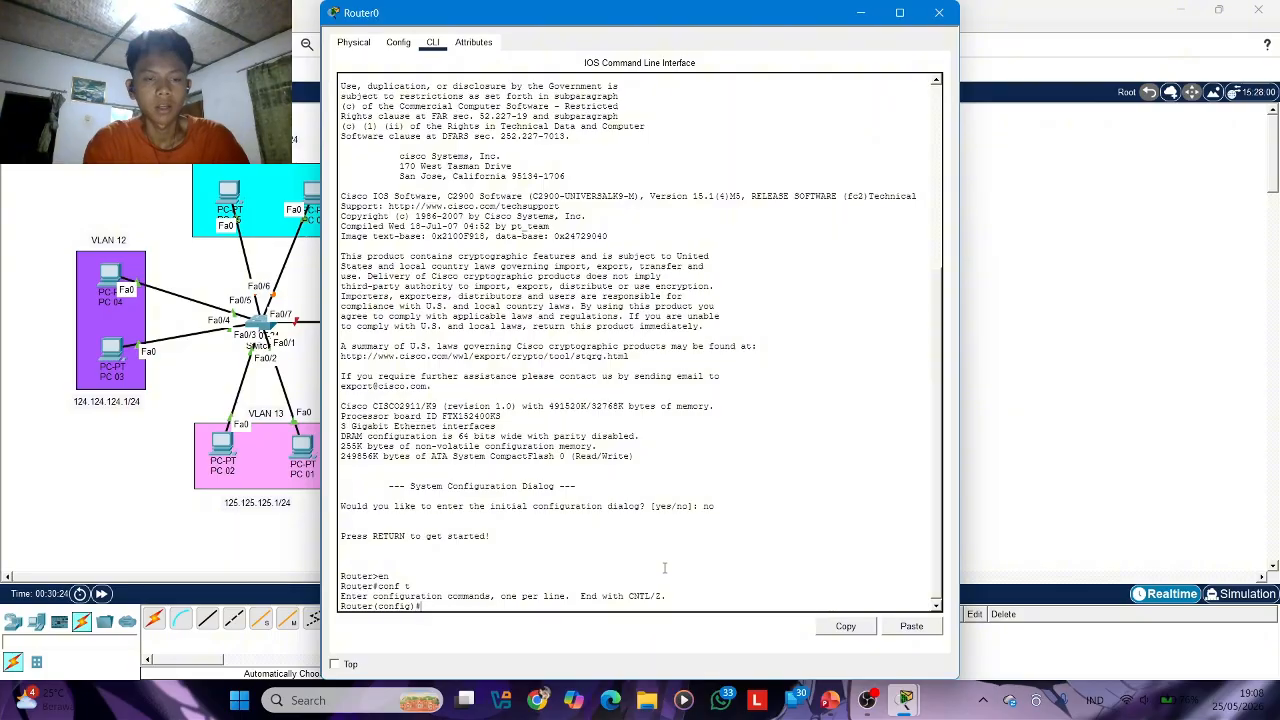
Enter interface g0/0 on Router0 and enable it with no shutdown
type("int g0")
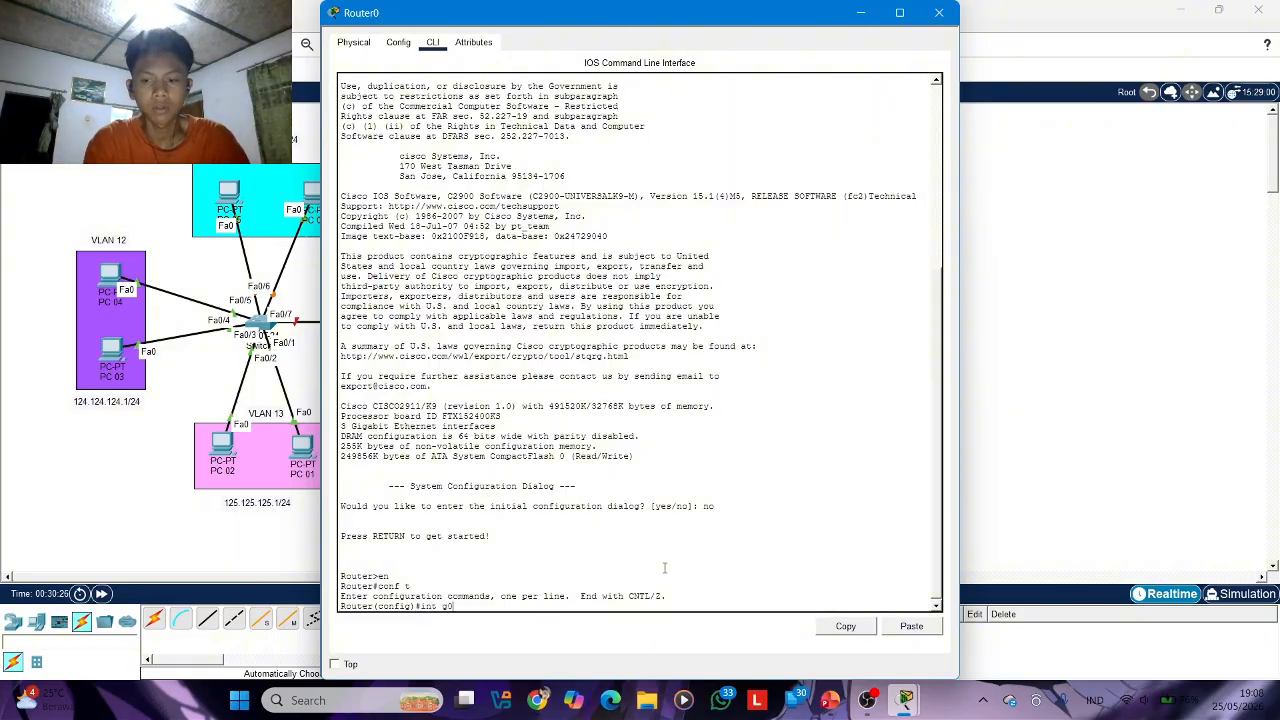
type("/0")
key("Return")
type("no sh")
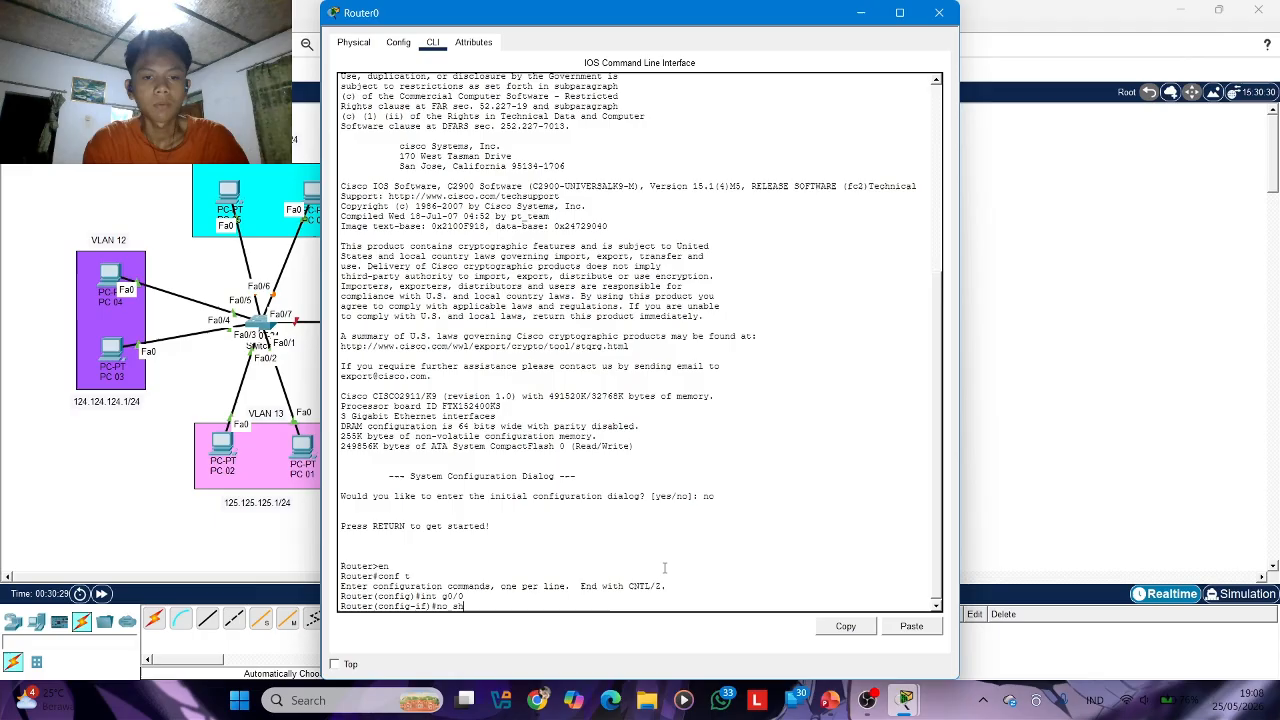
key("Tab")
key("Return")
key("Return")
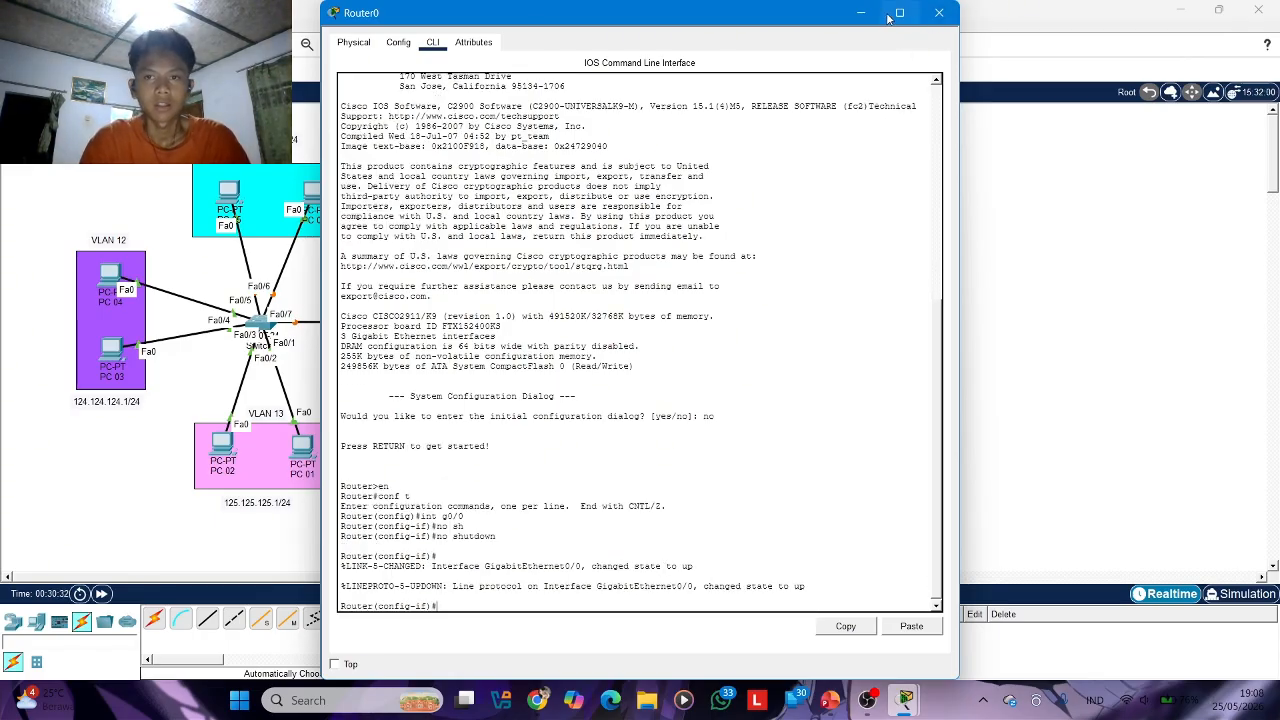
Switch from Router0 to Switch0's command line, set interface fa0/7 to trunk mode, and close Switch0's window
left_click(938, 13)
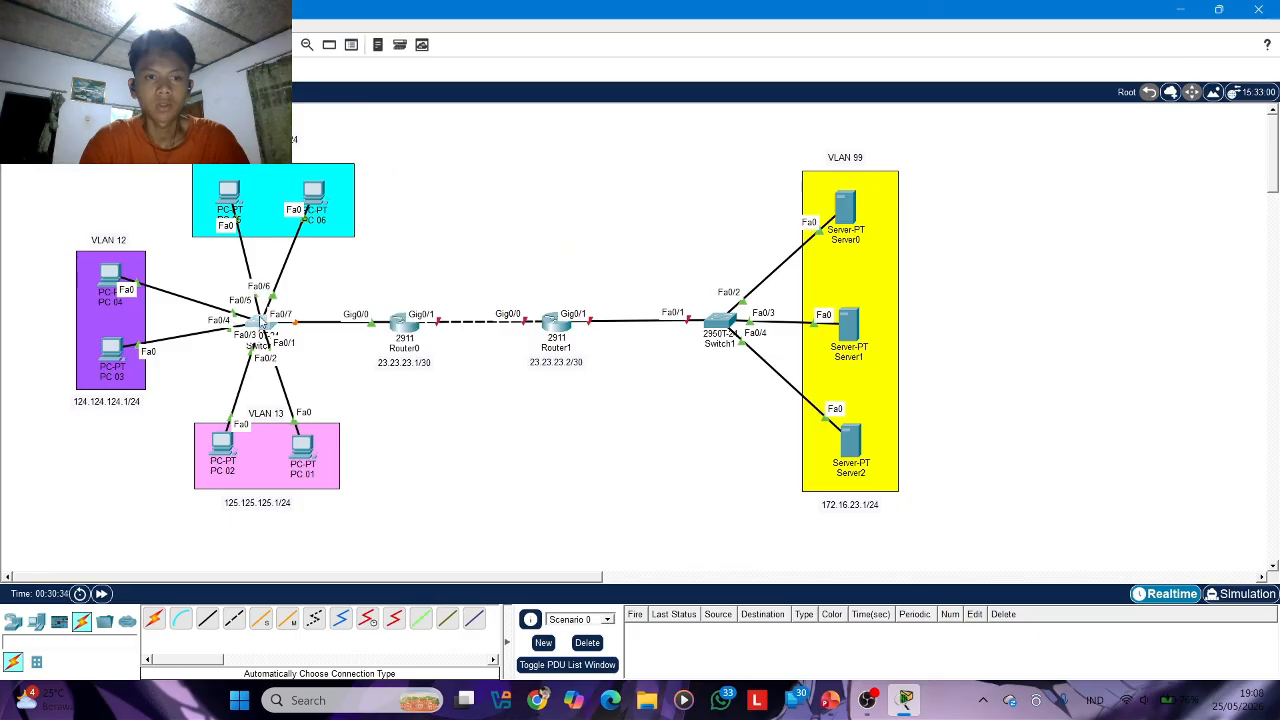
left_click(262, 322)
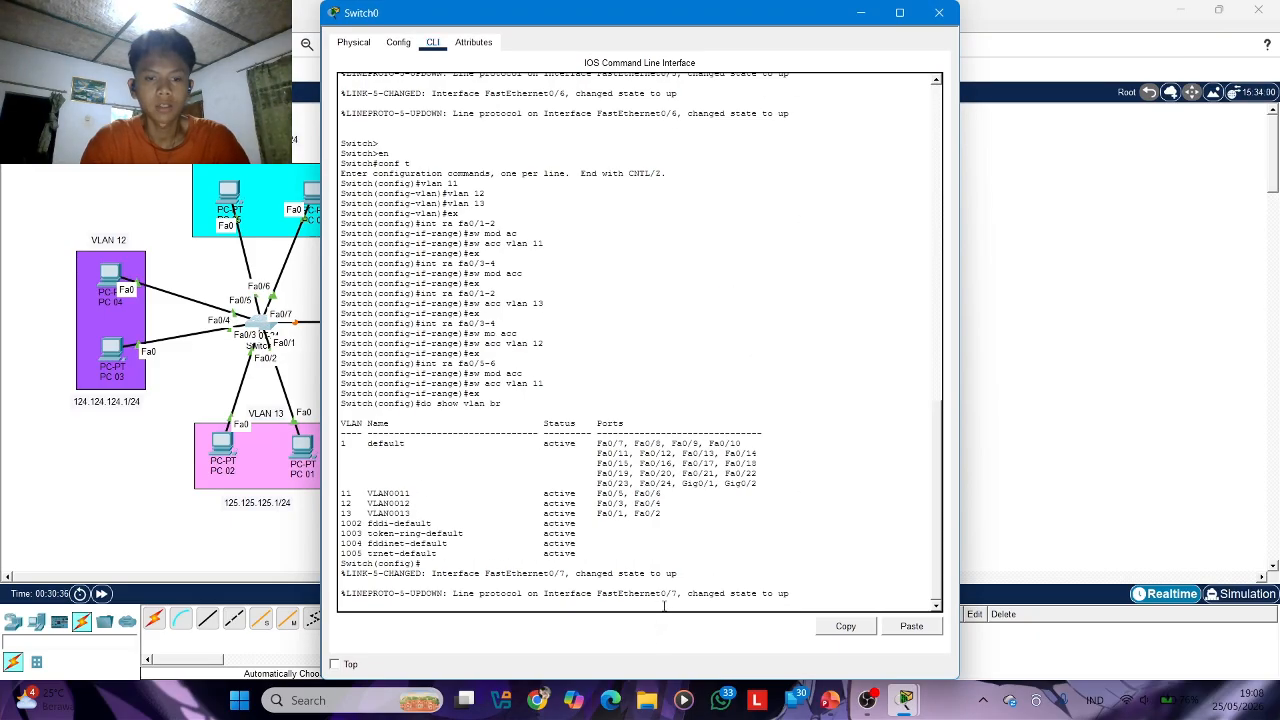
key("Return")
type("int")
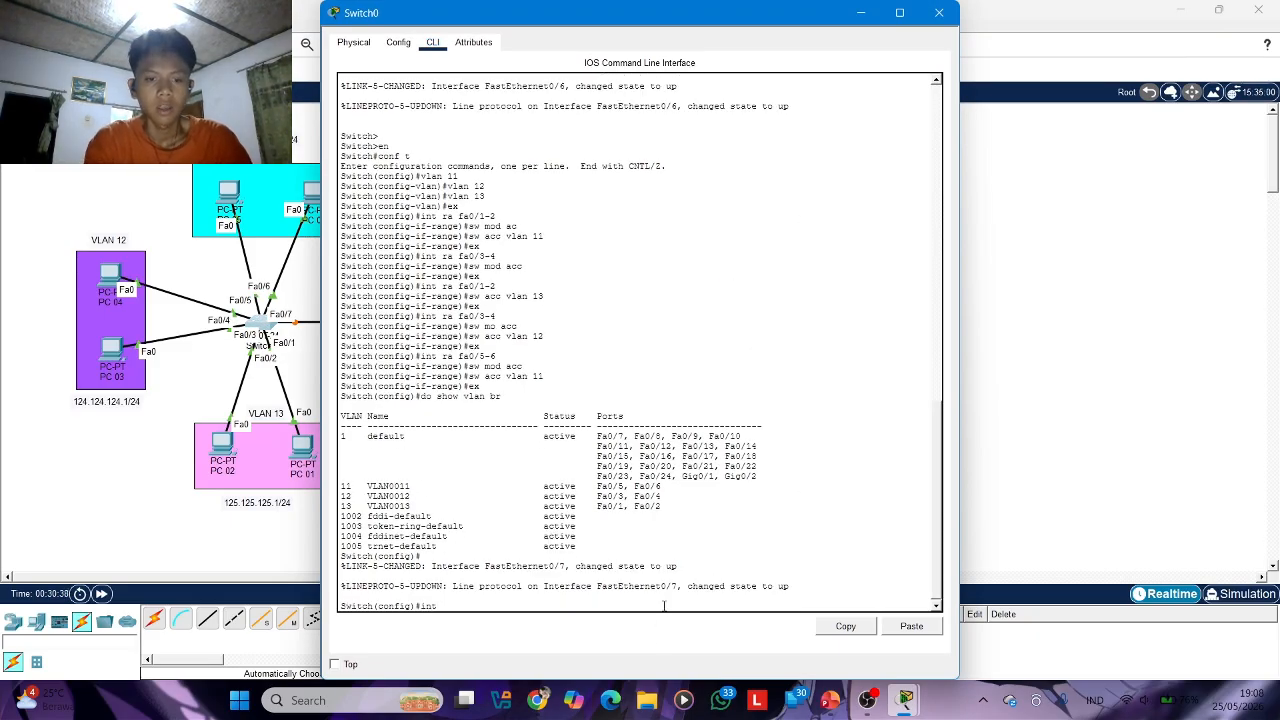
type(" fa0/7")
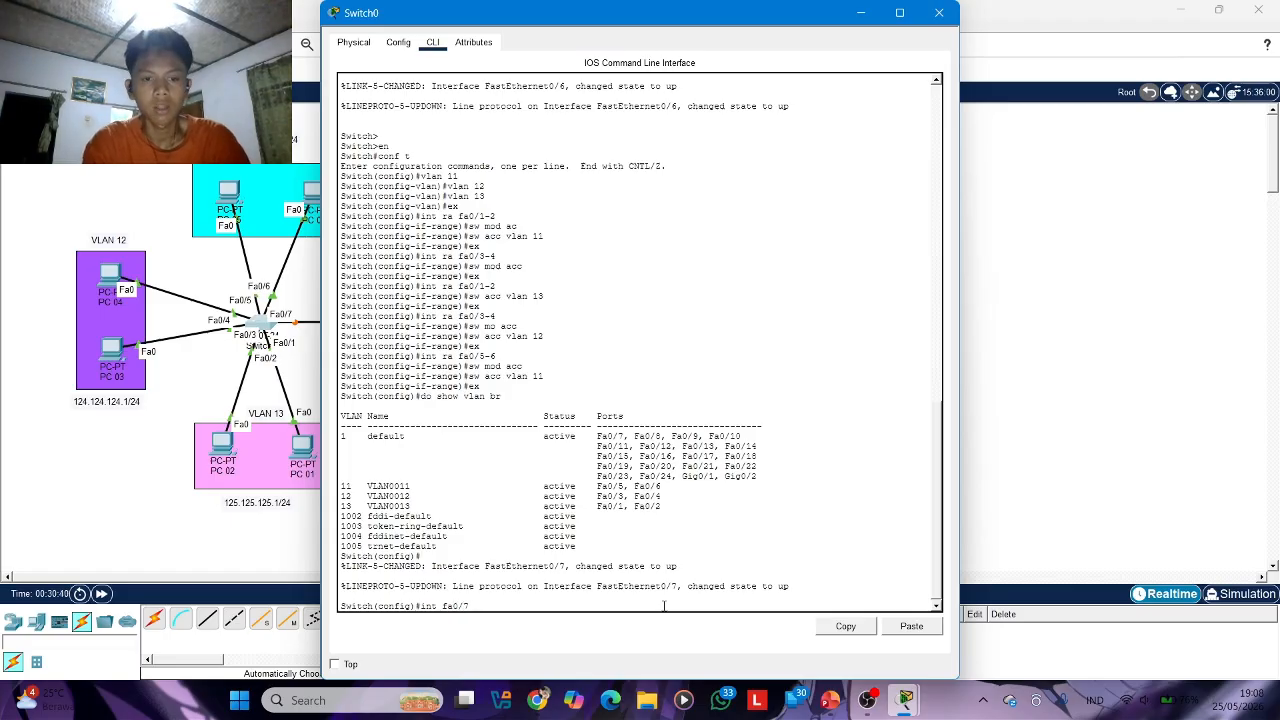
key("Return")
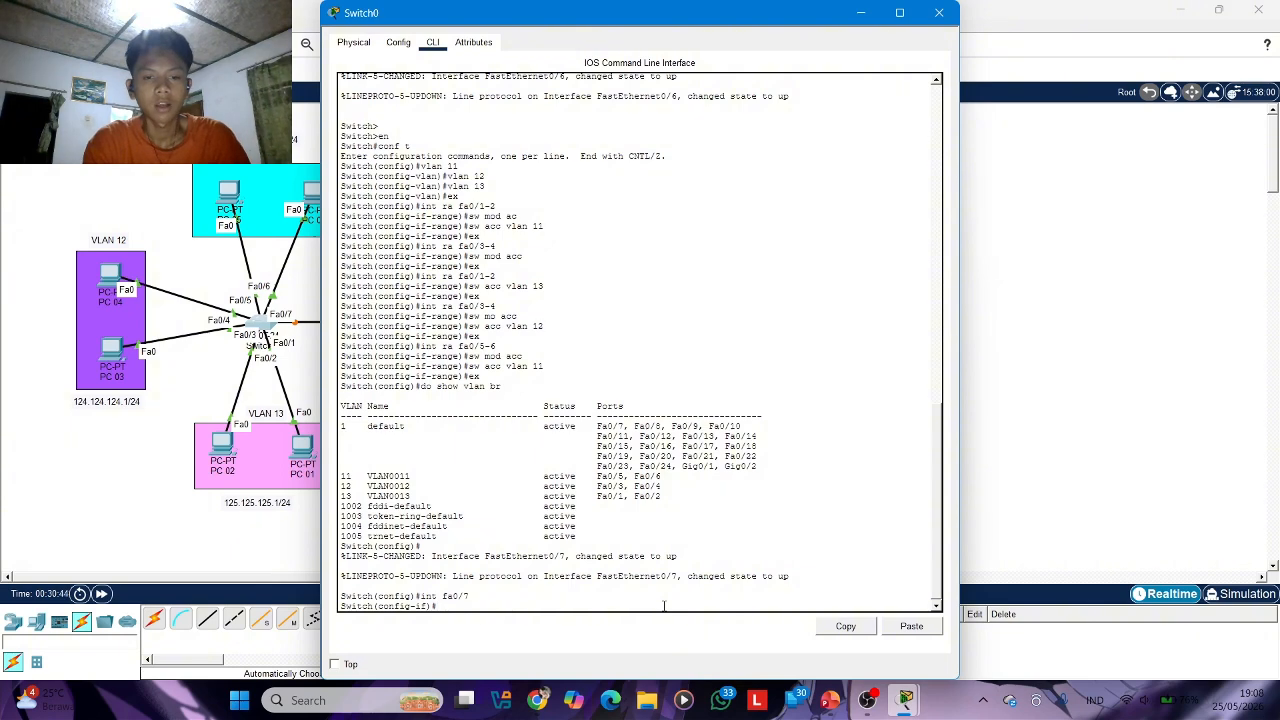
type("sw mod t")
key("Return")
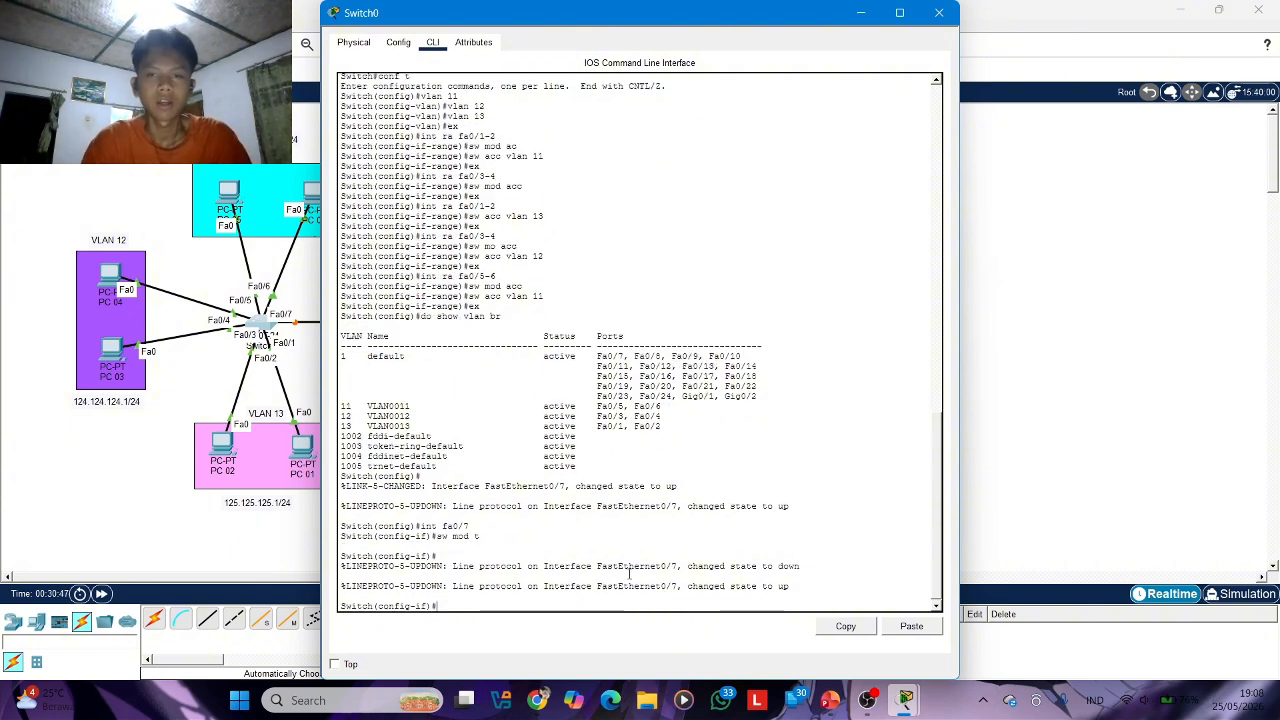
left_click(939, 12)
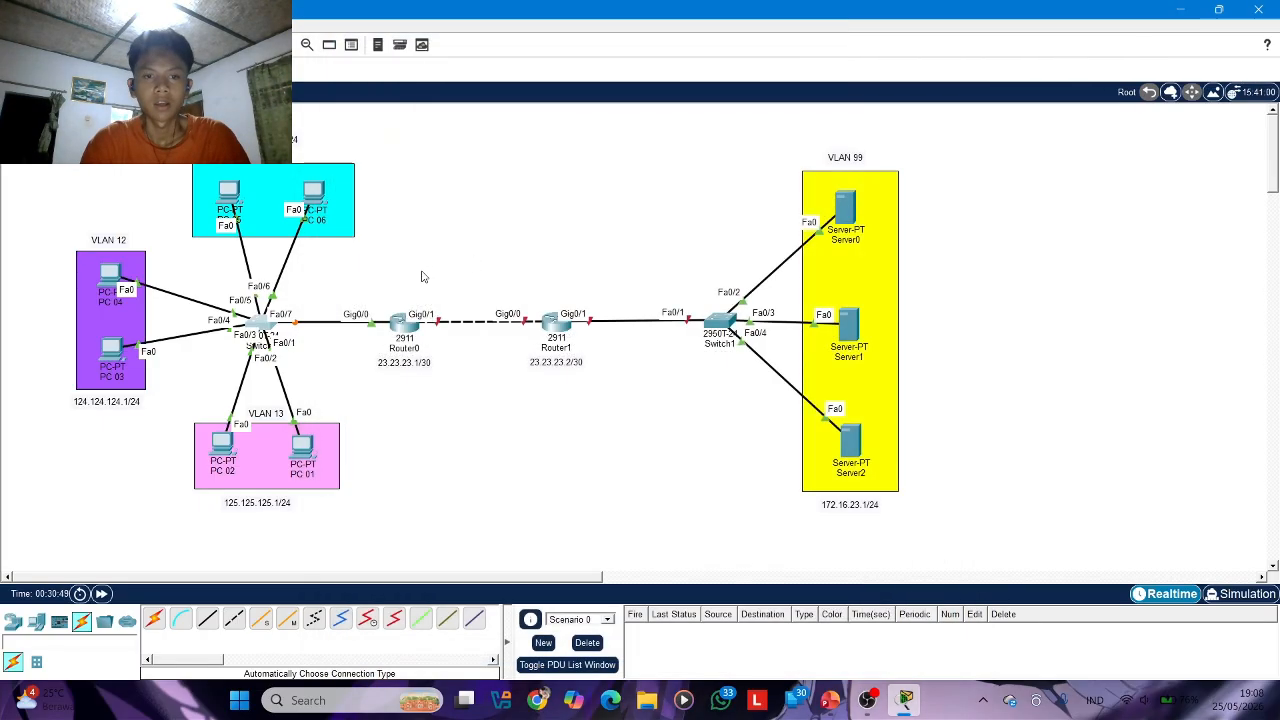
Return to Router0's command line, leave interface g0/0 and create subinterface g0/0.11
left_click(400, 326)
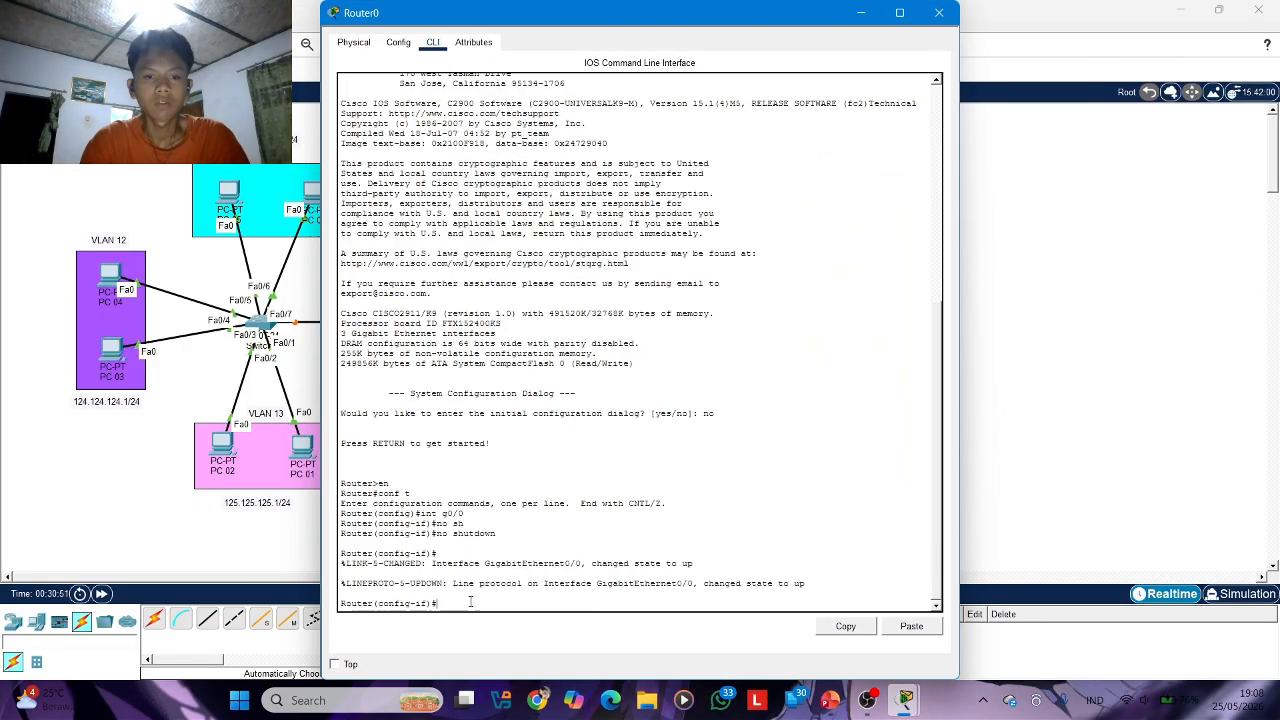
type("ex")
key("Return")
type("ig)#i")
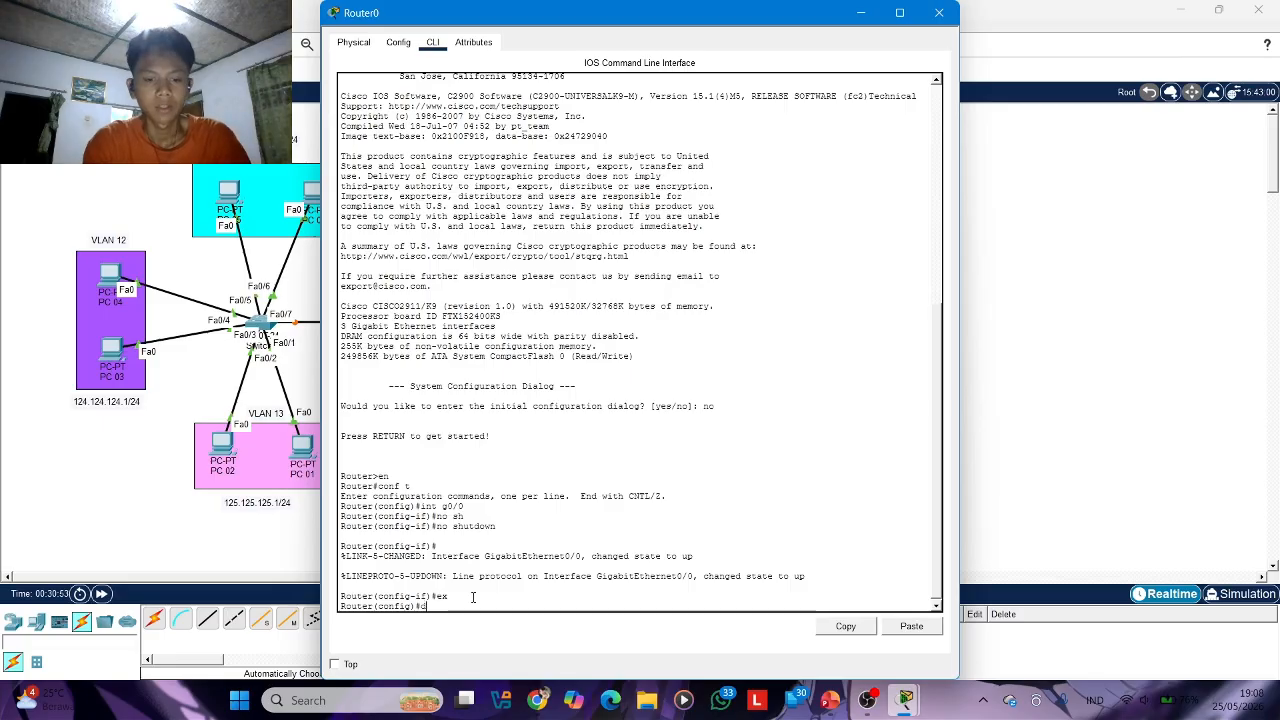
type("nt g")
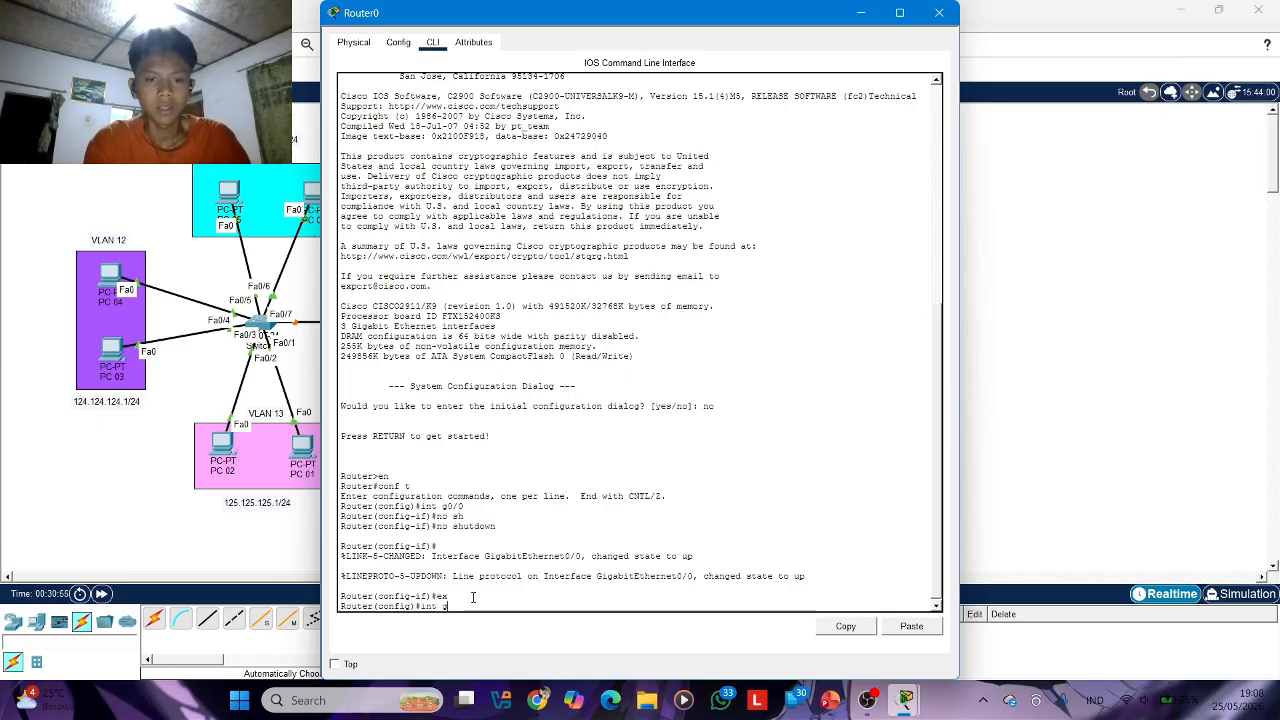
type("0/0")
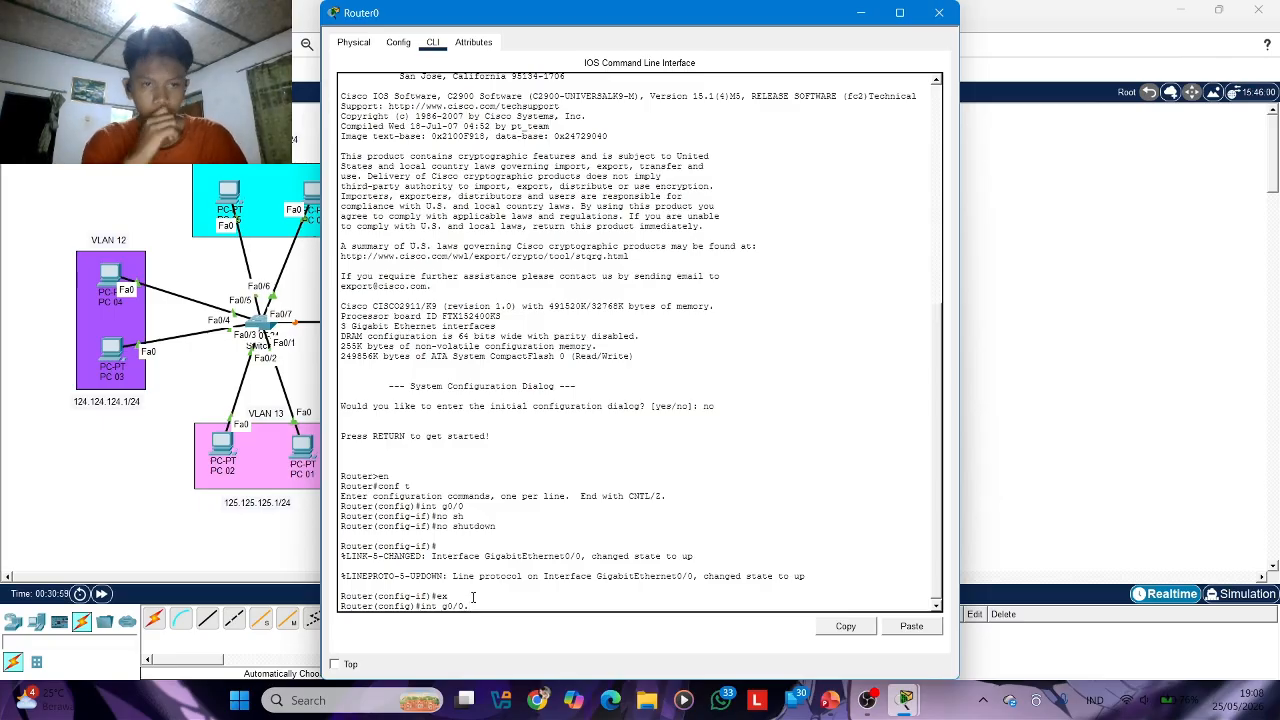
type(".1")
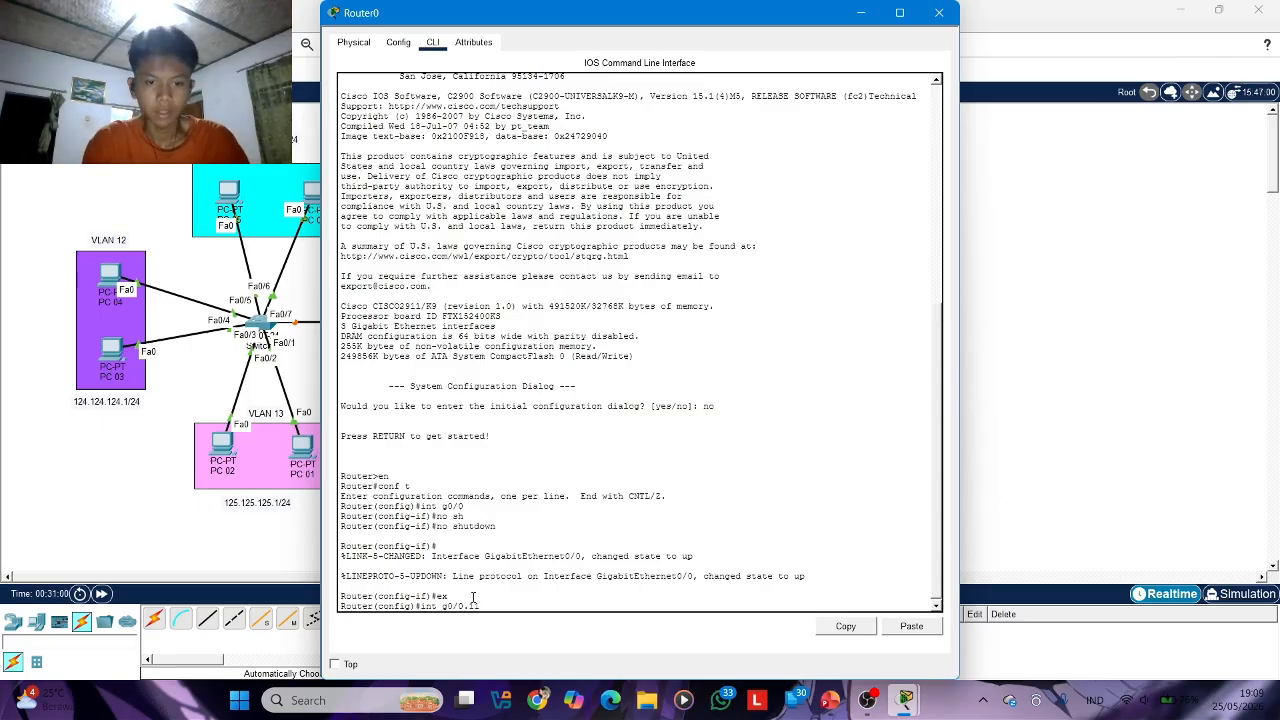
type("1")
key("Return")
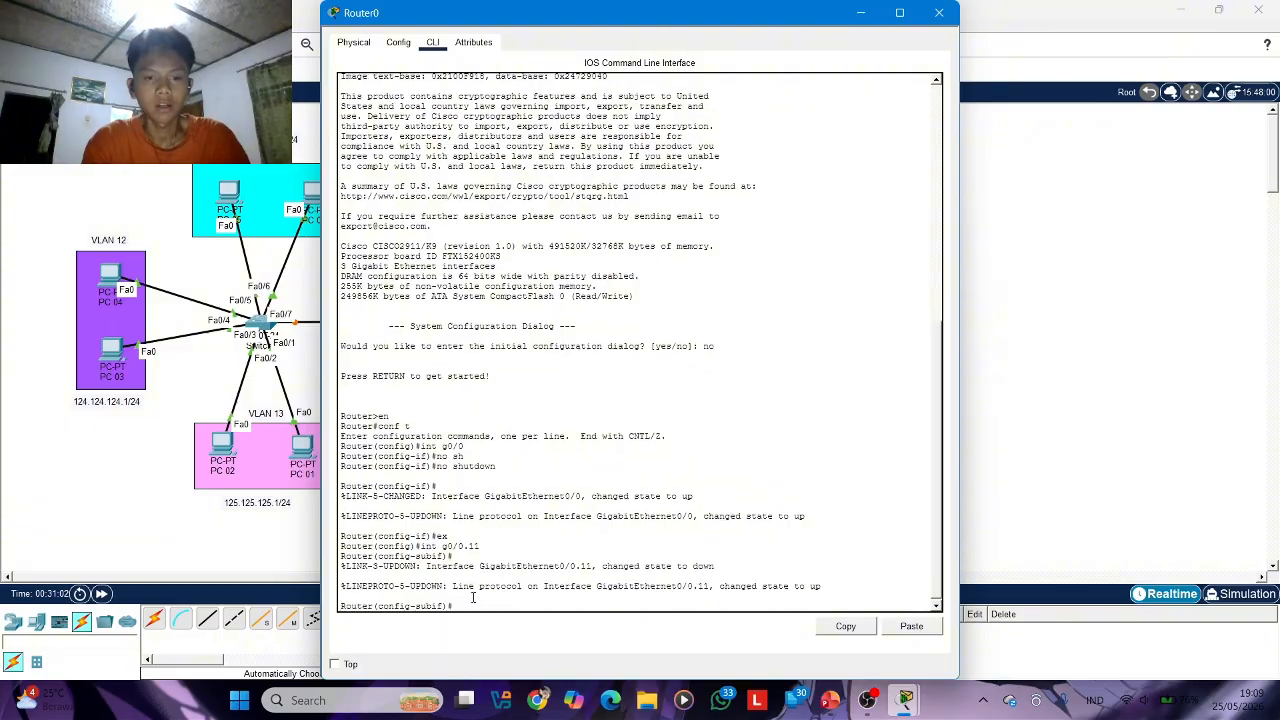
Set dot1Q encapsulation for VLAN 11 on subinterface g0/0.11
type("en")
key("Tab")
type("do")
key("Tab")
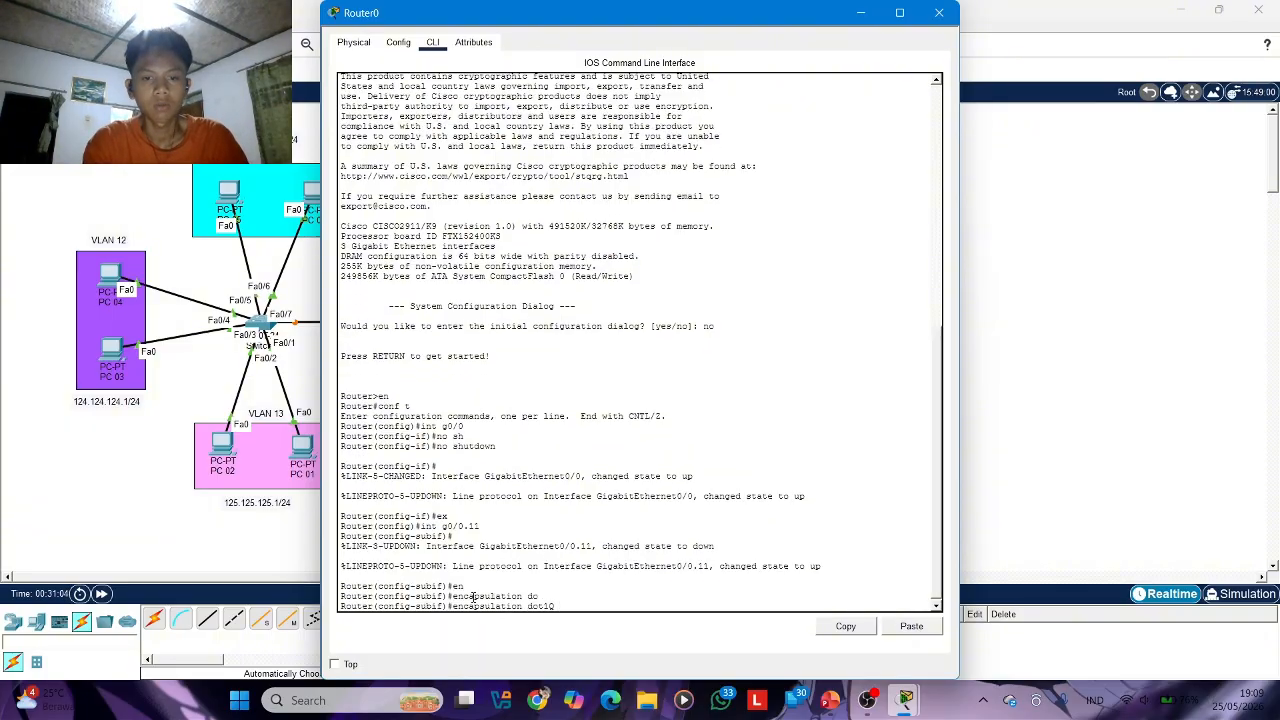
type("11")
key("Return")
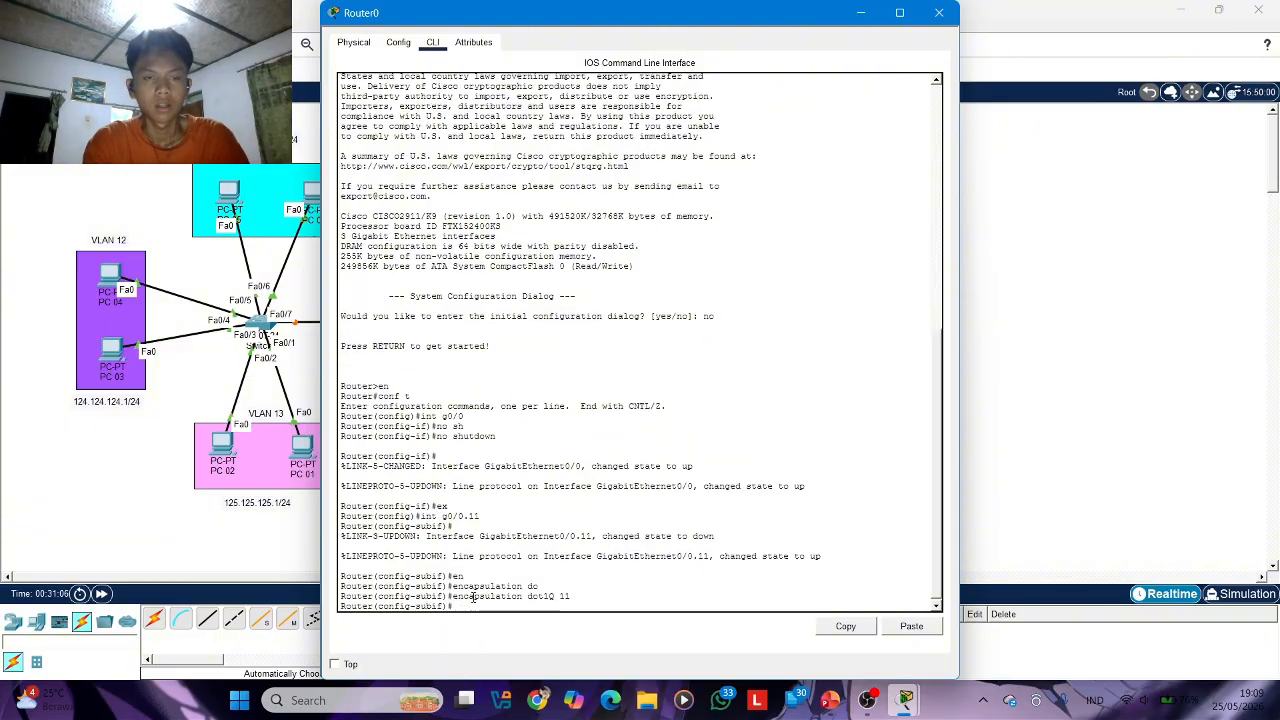
Assign IP address 123.123.123.1 with mask 255.255.255.0 to subinterface g0/0.11 and exit to global configuration mode
type("ip add 123.123.123")
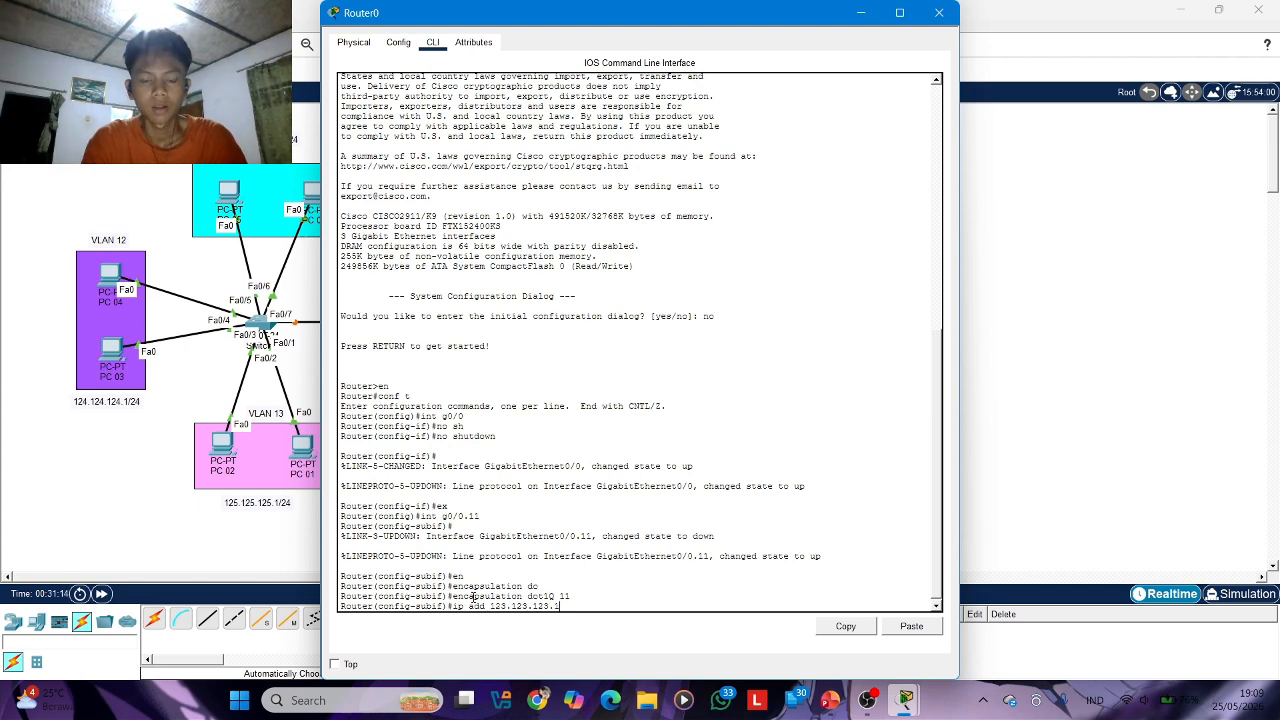
type(".1 255.2")
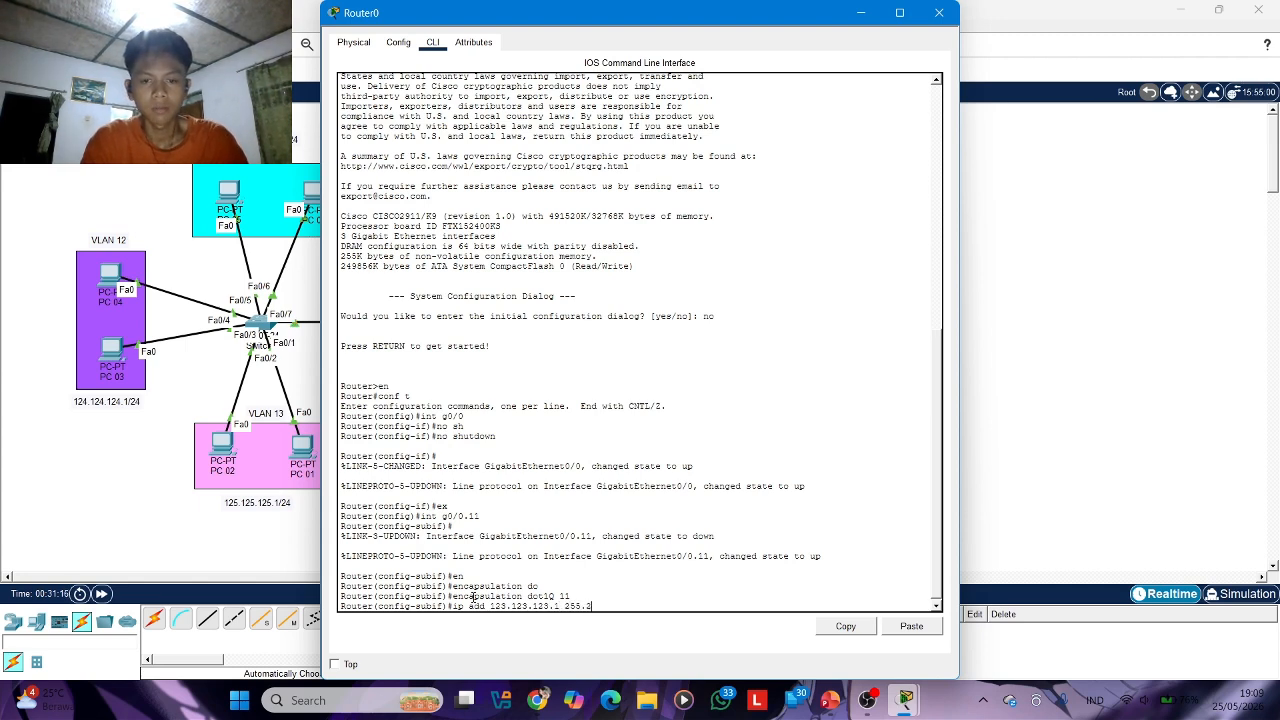
type("55.255.0")
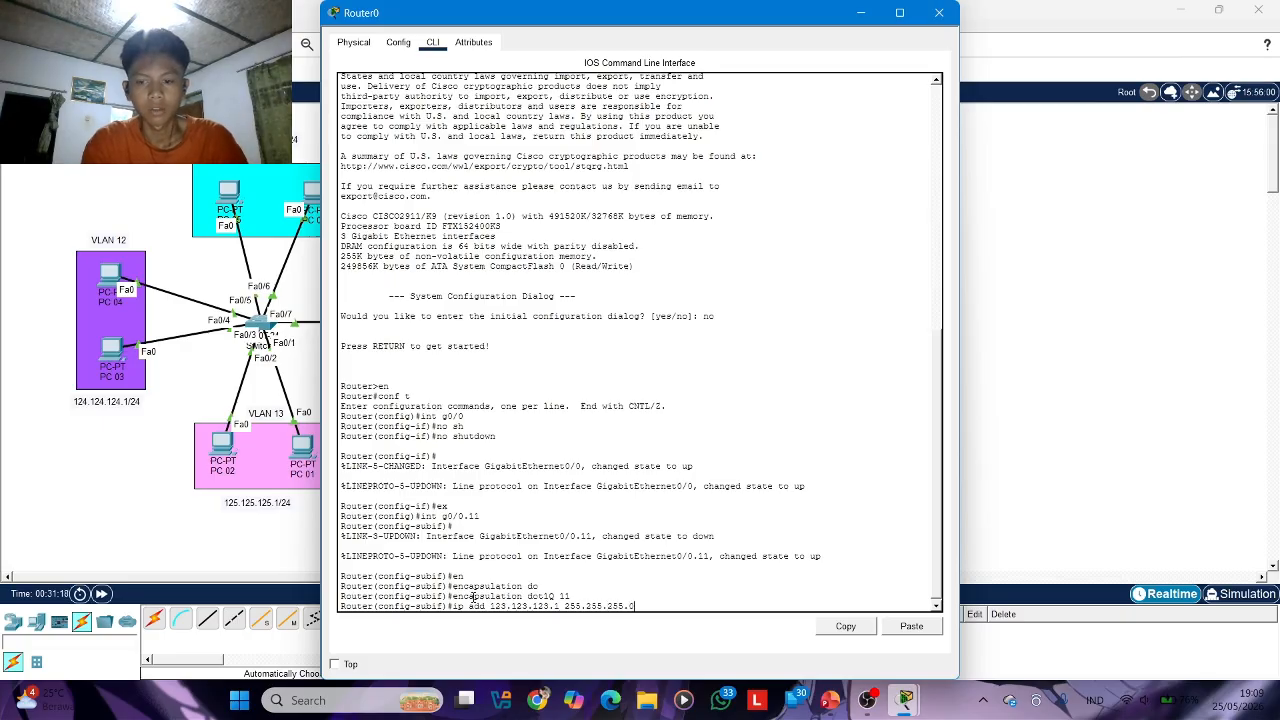
key("Return")
type("ex")
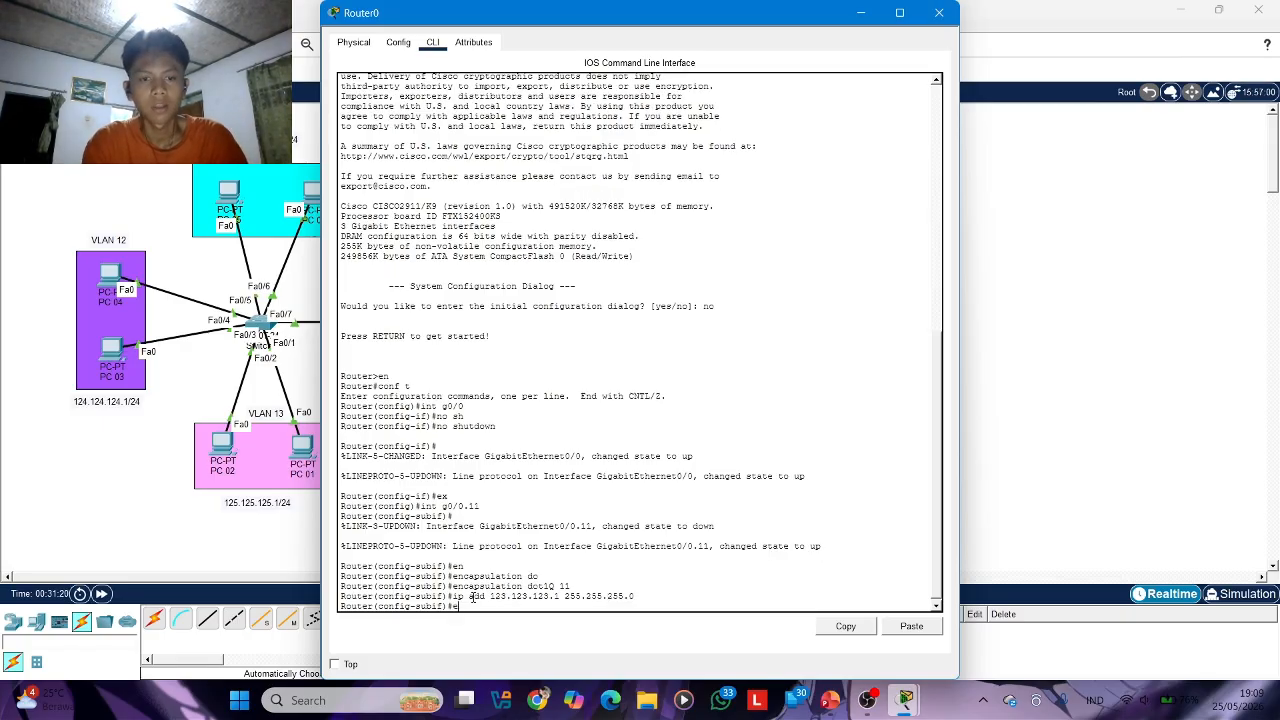
key("Return")
Create subinterface g0/0.12 on Router0
type("e")
key("BackSpace")
type("int g0")
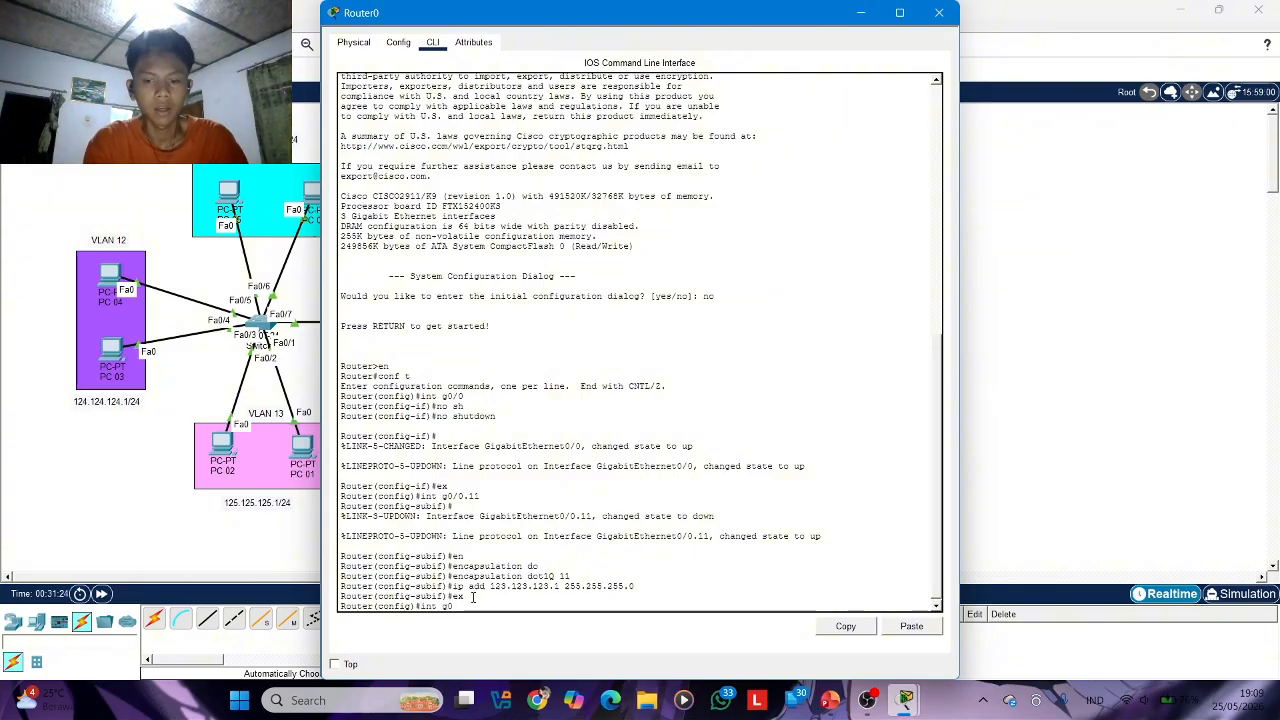
type("/0.")
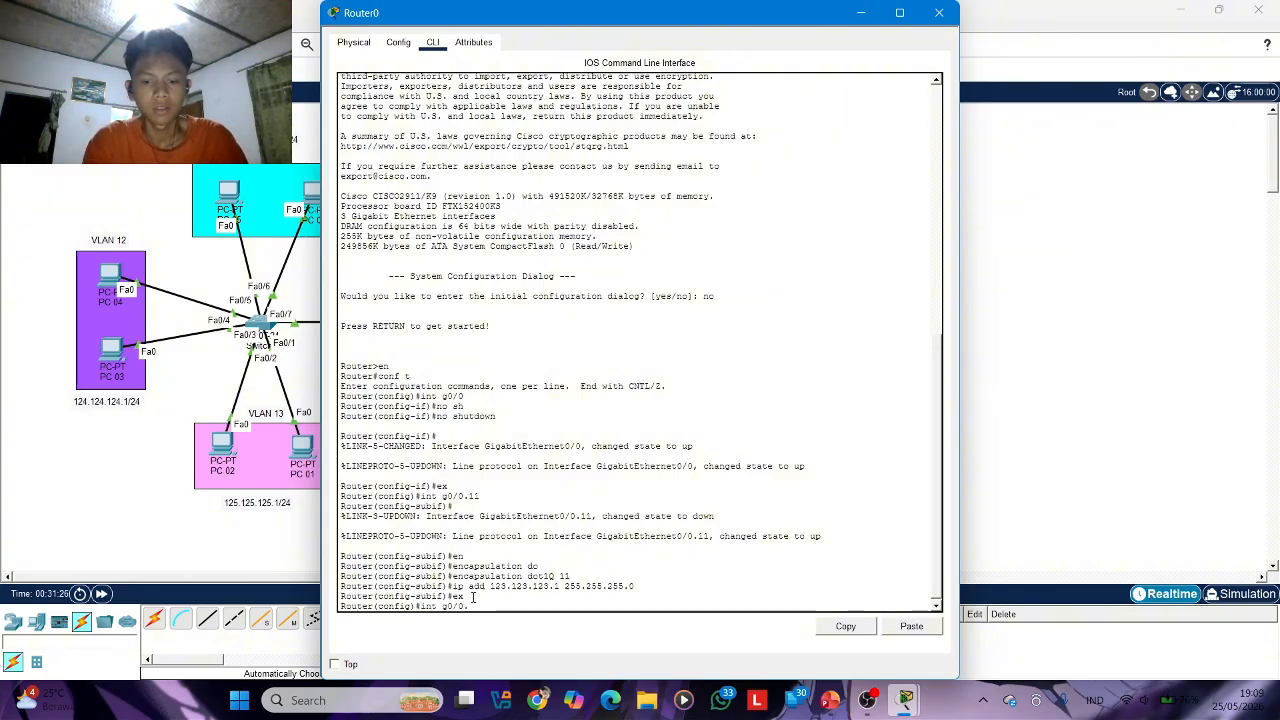
type("12")
key("Return")
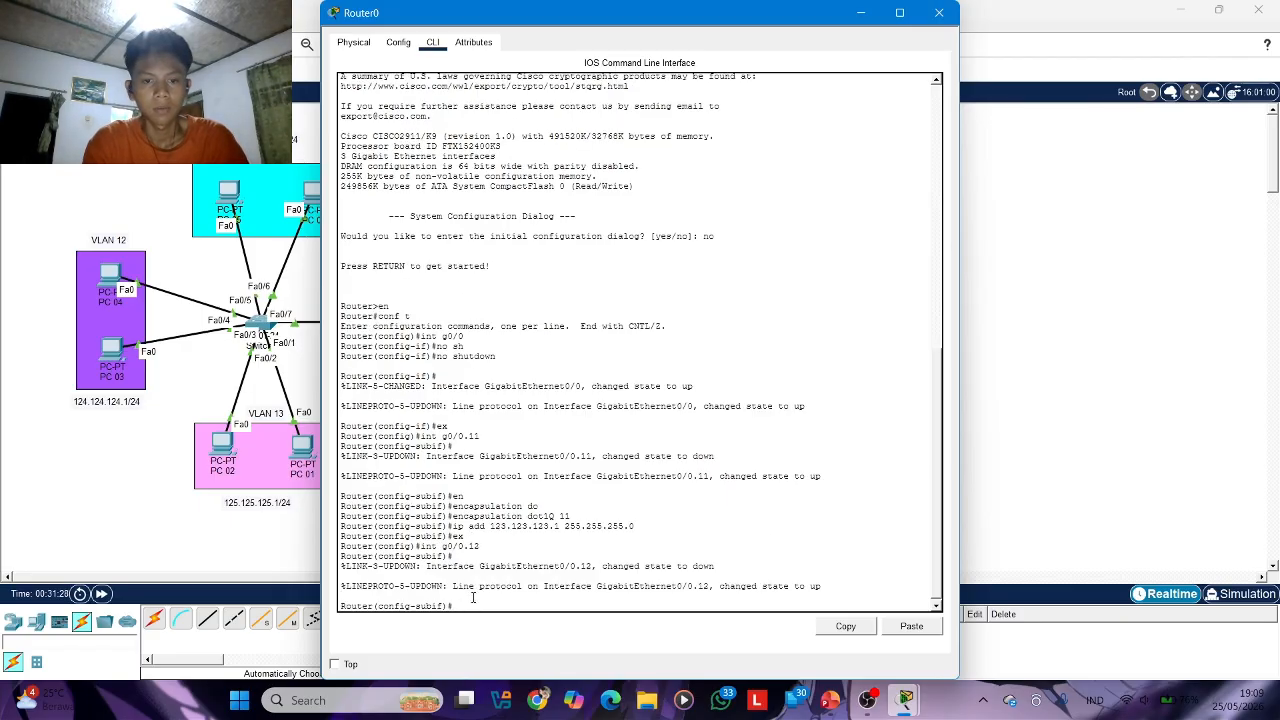
Set dot1Q encapsulation for VLAN 12 on subinterface g0/0.12
key("Tab")
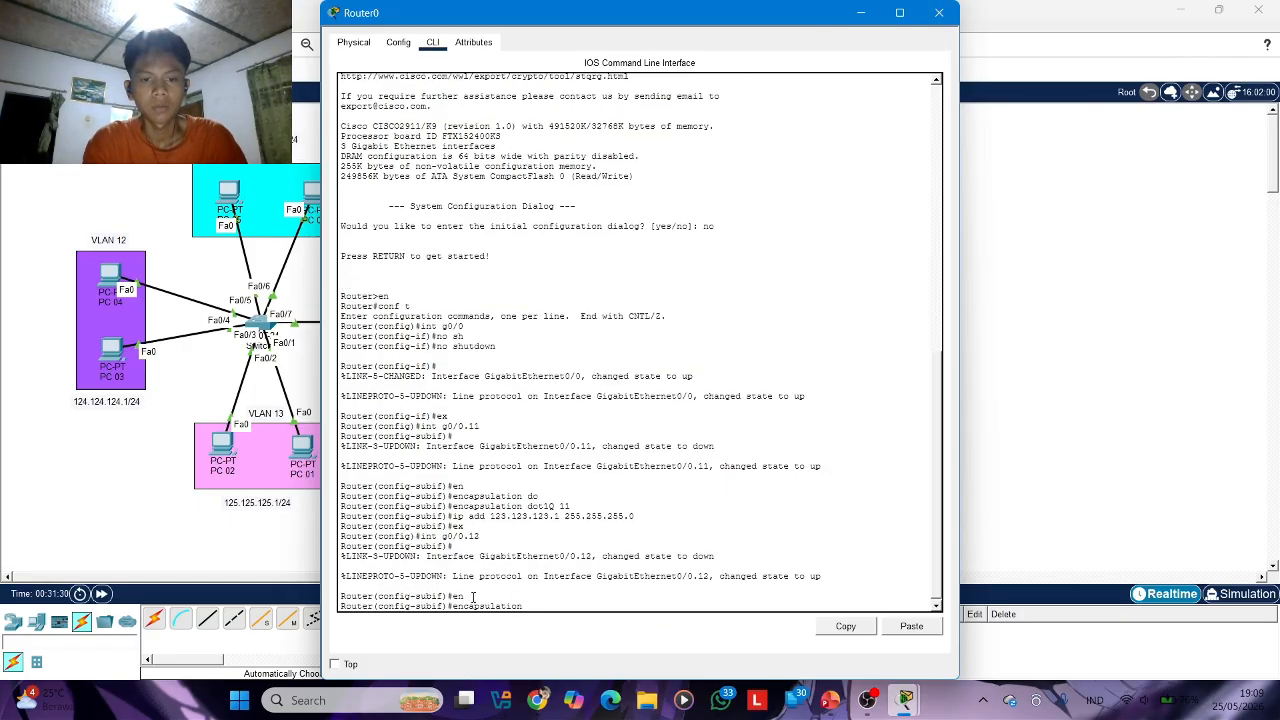
type("do")
key("Tab")
type("12")
key("Return")
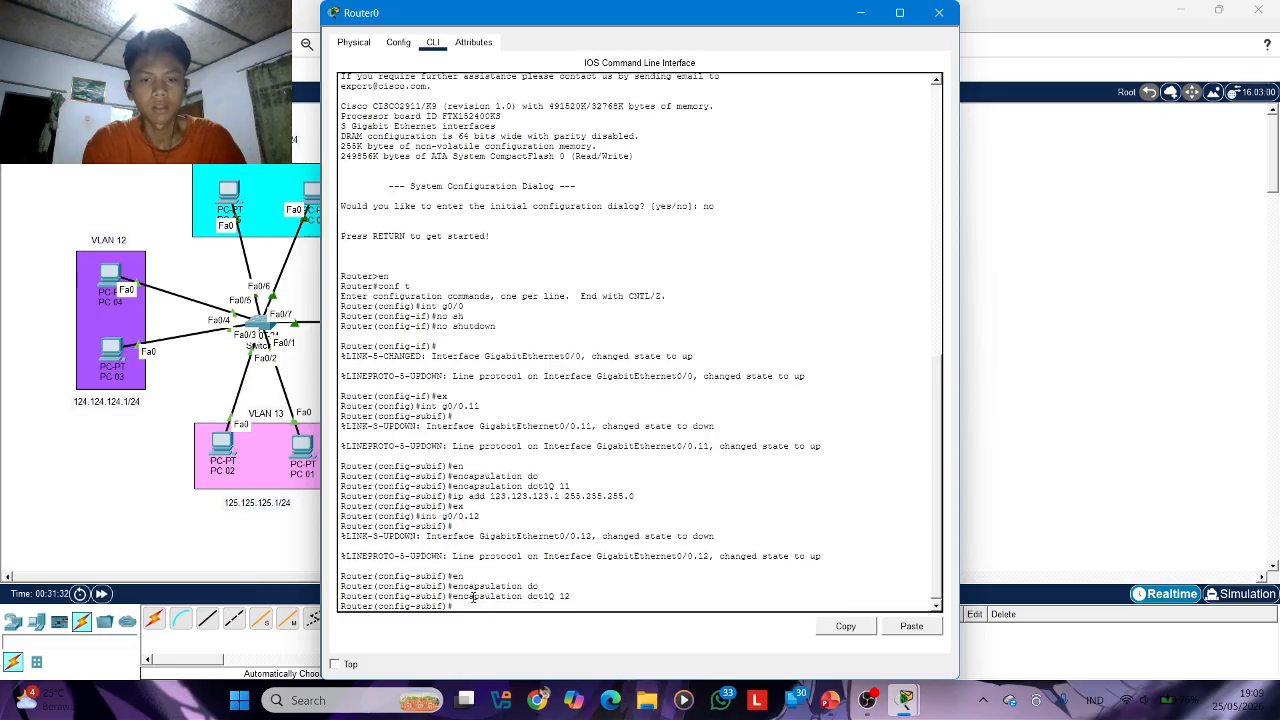
Assign IP address 124.124.124.1 with mask 255.255.255.0 to subinterface g0/0.12 and exit to global configuration mode
type("ip add")
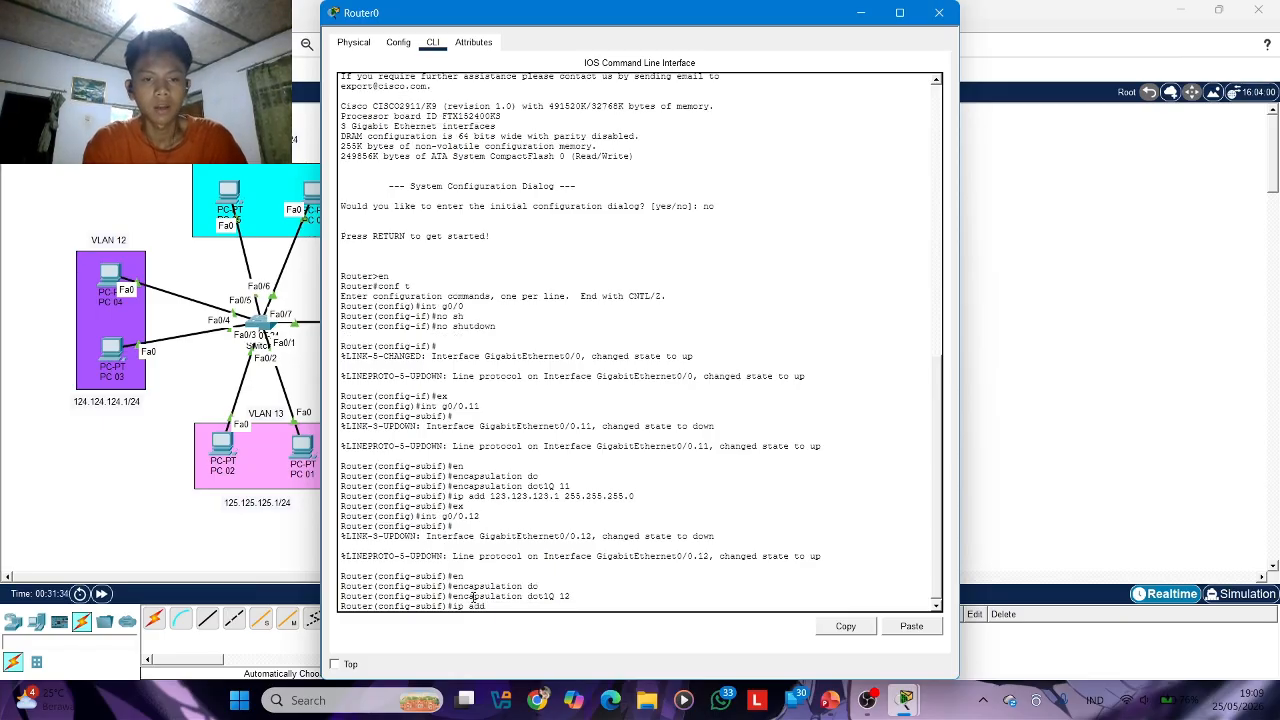
type(" 124")
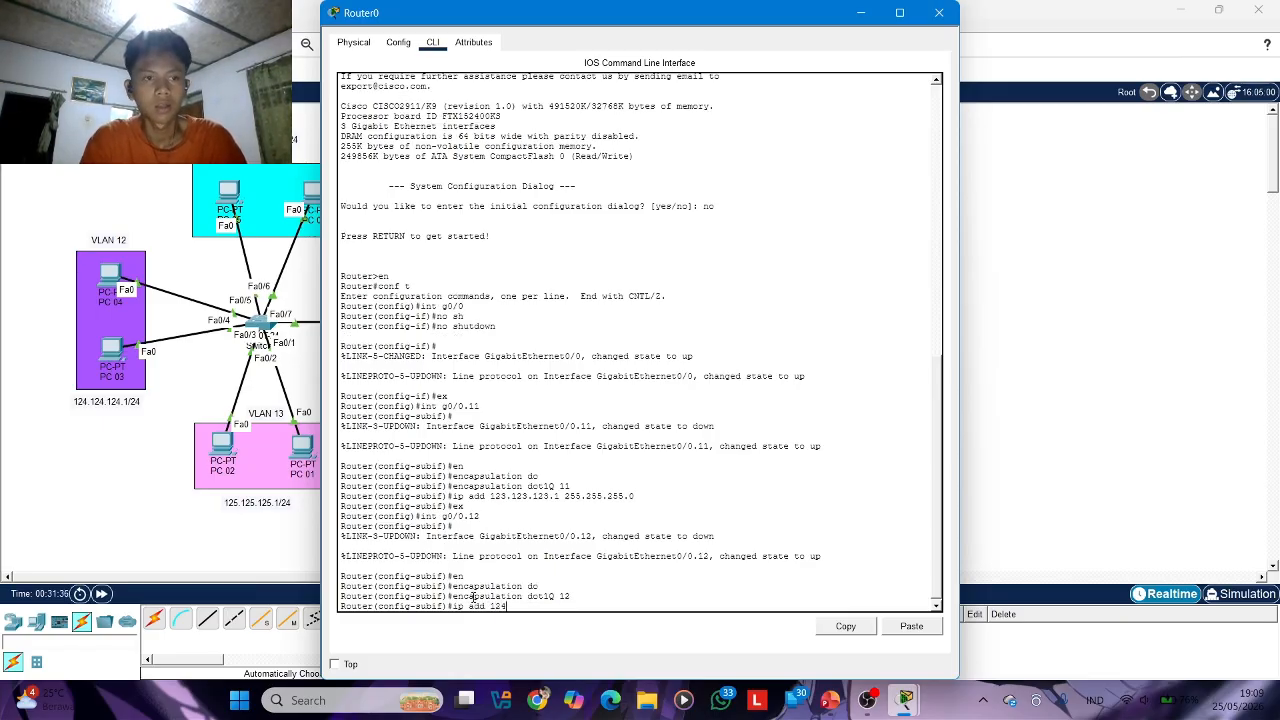
type(".12")
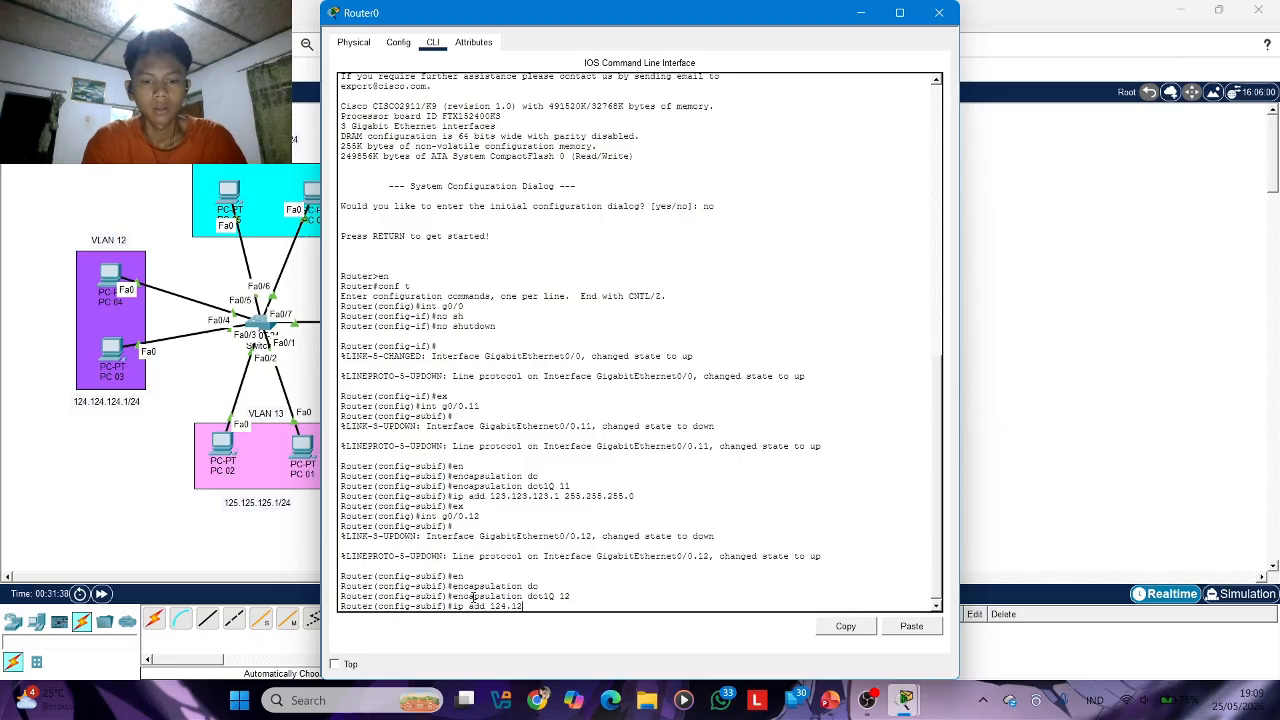
type("34.124.124.1 255.255.255.0")
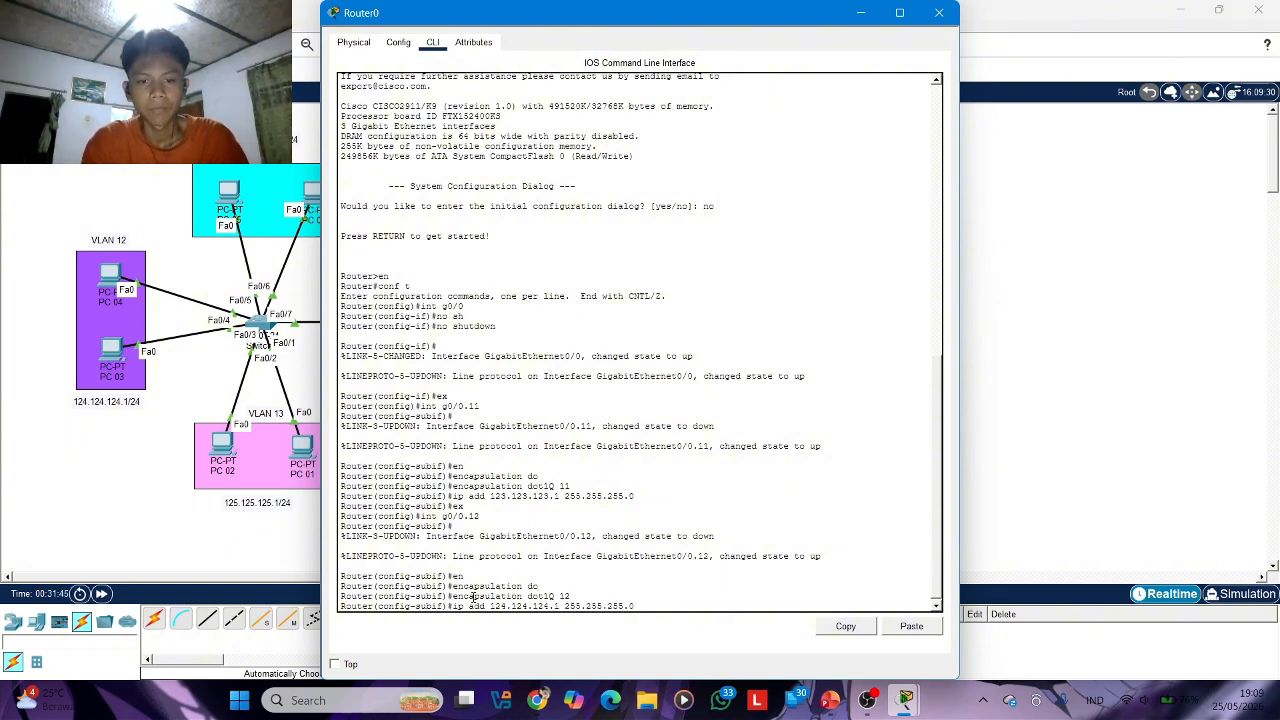
key("Return")
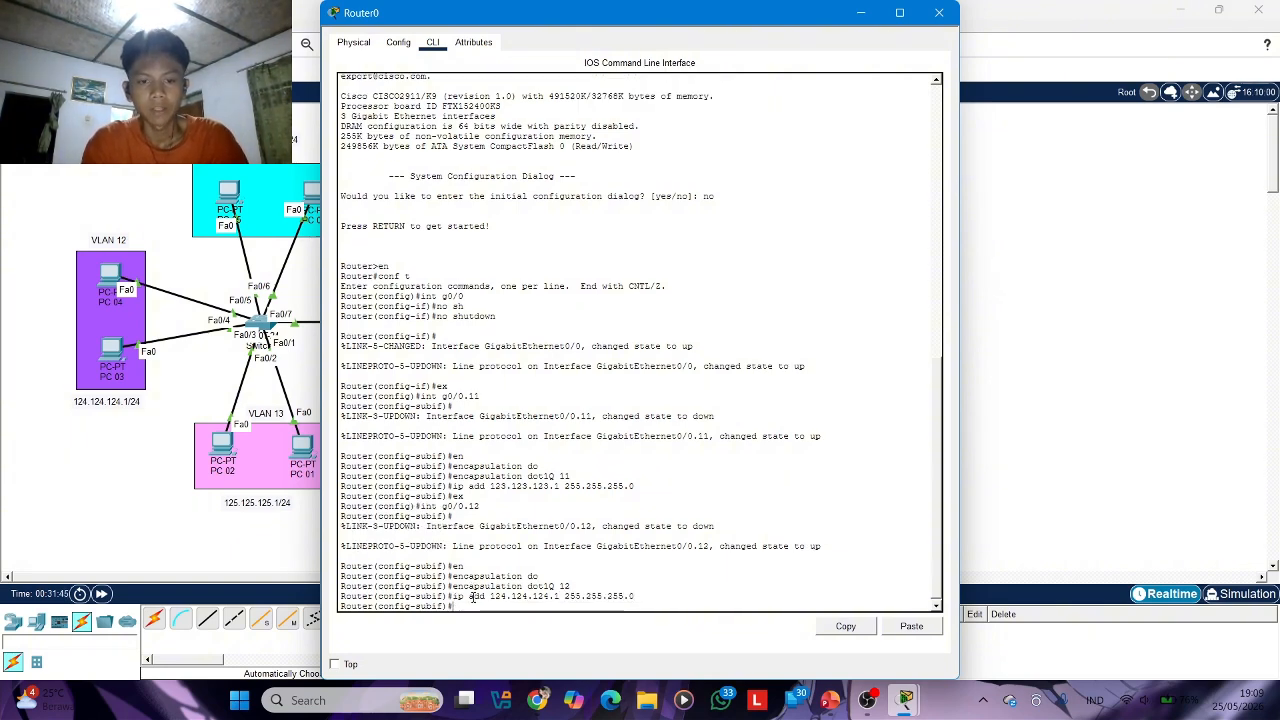
type("ex")
key("Return")
Create subinterface g0/0.13 on Router0
type("int")
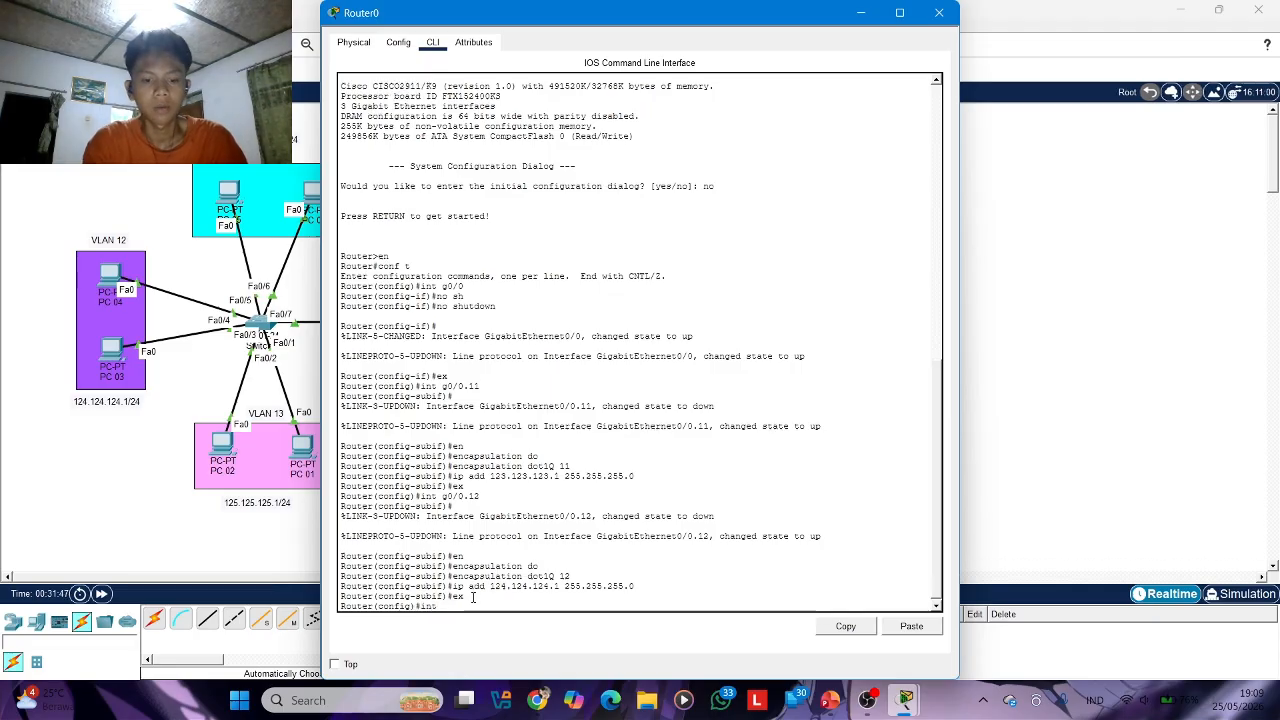
type(" g0/0")
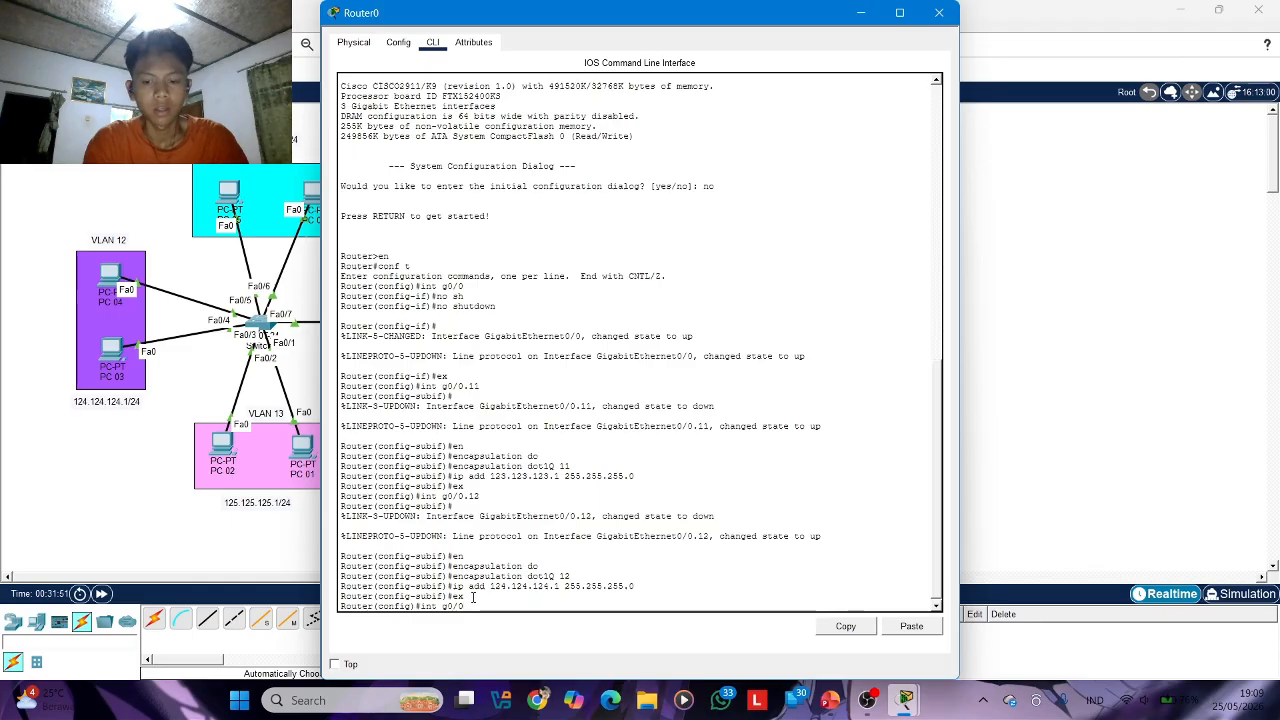
type(".")
type("2")
key("BackSpace")
type("13")
key("Return")
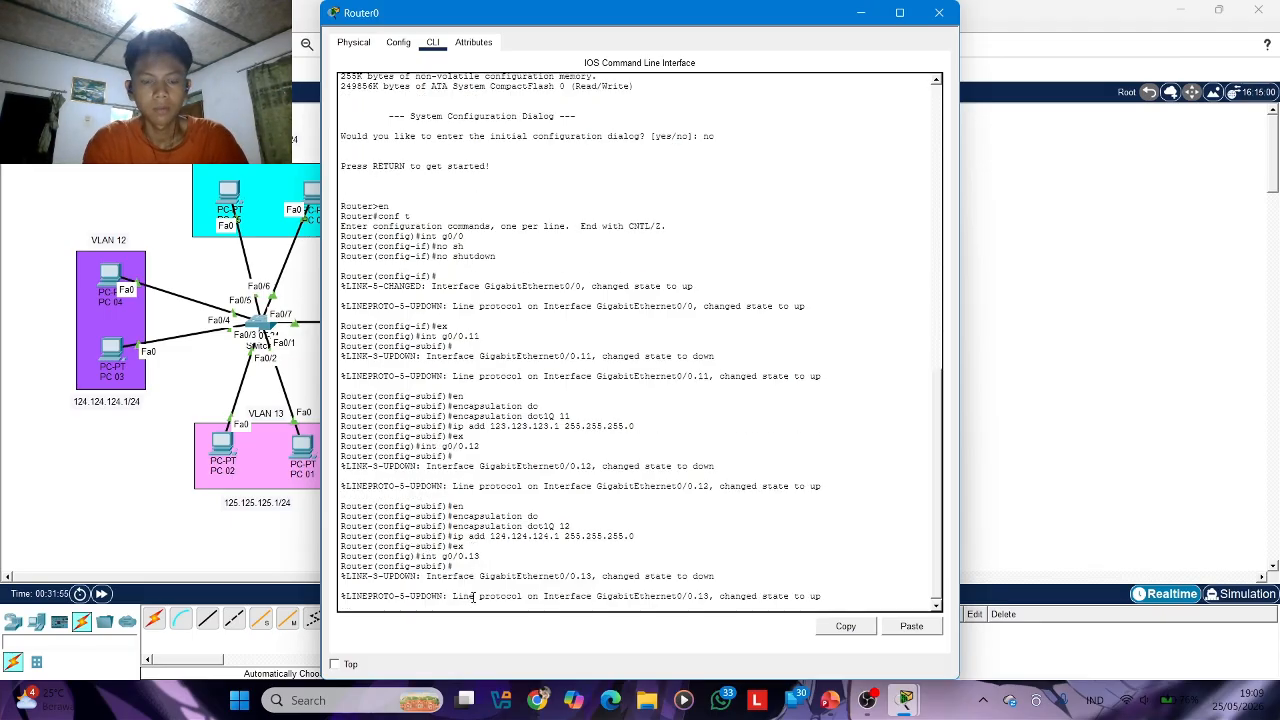
Set dot1Q encapsulation for VLAN 13 on subinterface g0/0.13
type("en")
key("Tab")
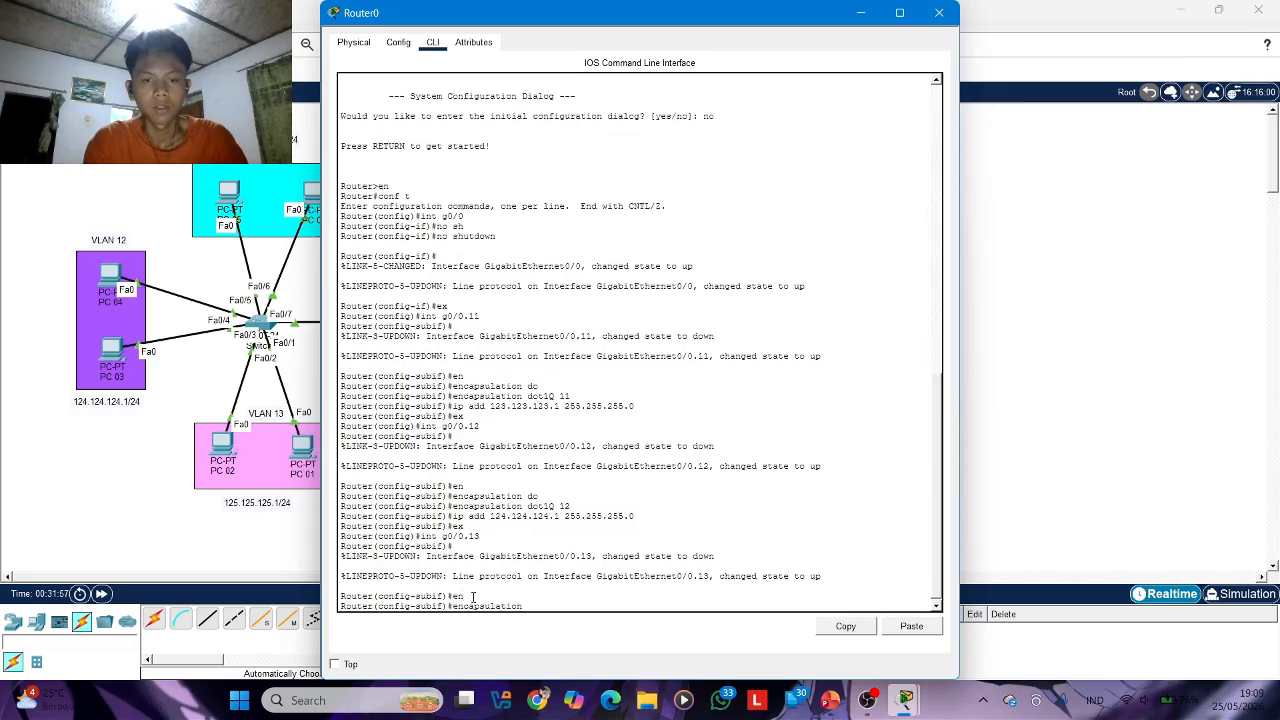
type("dc")
key("Tab")
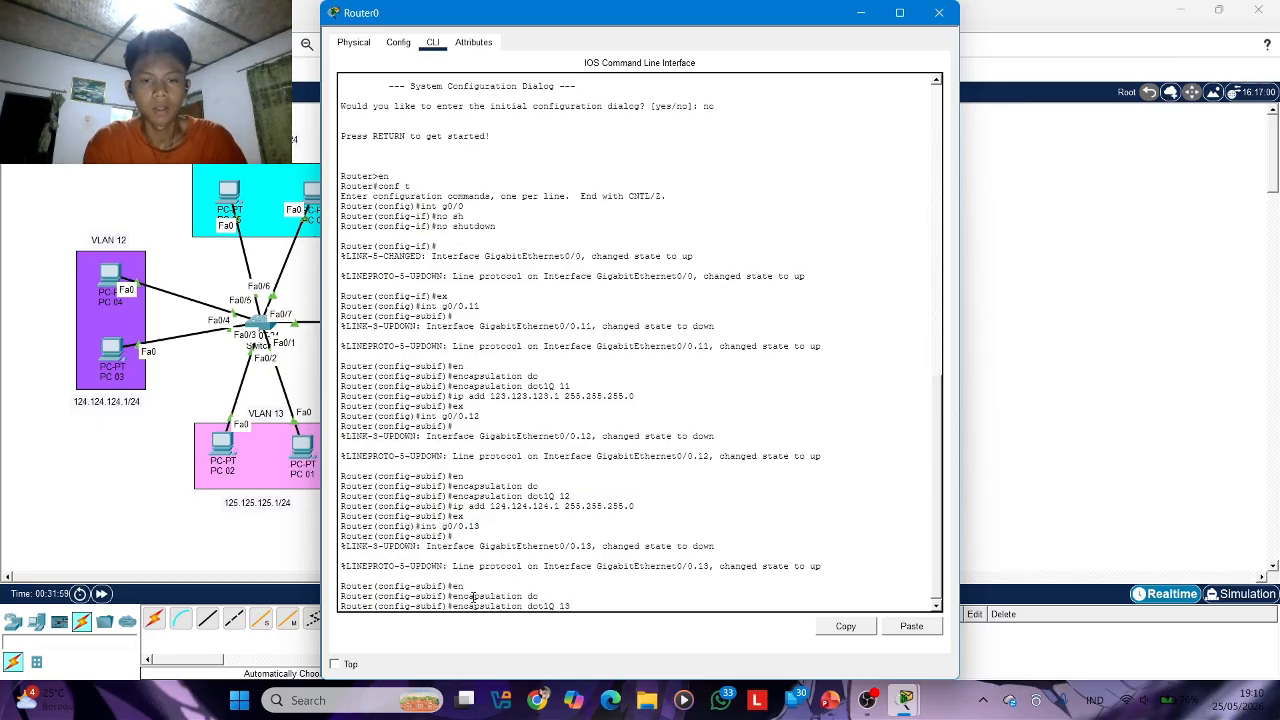
type("13")
key("Return")
Assign IP address 125.125.125.1 with mask 255.255.255.0 to subinterface g0/0.13 and exit to global configuration mode
type("ip add")
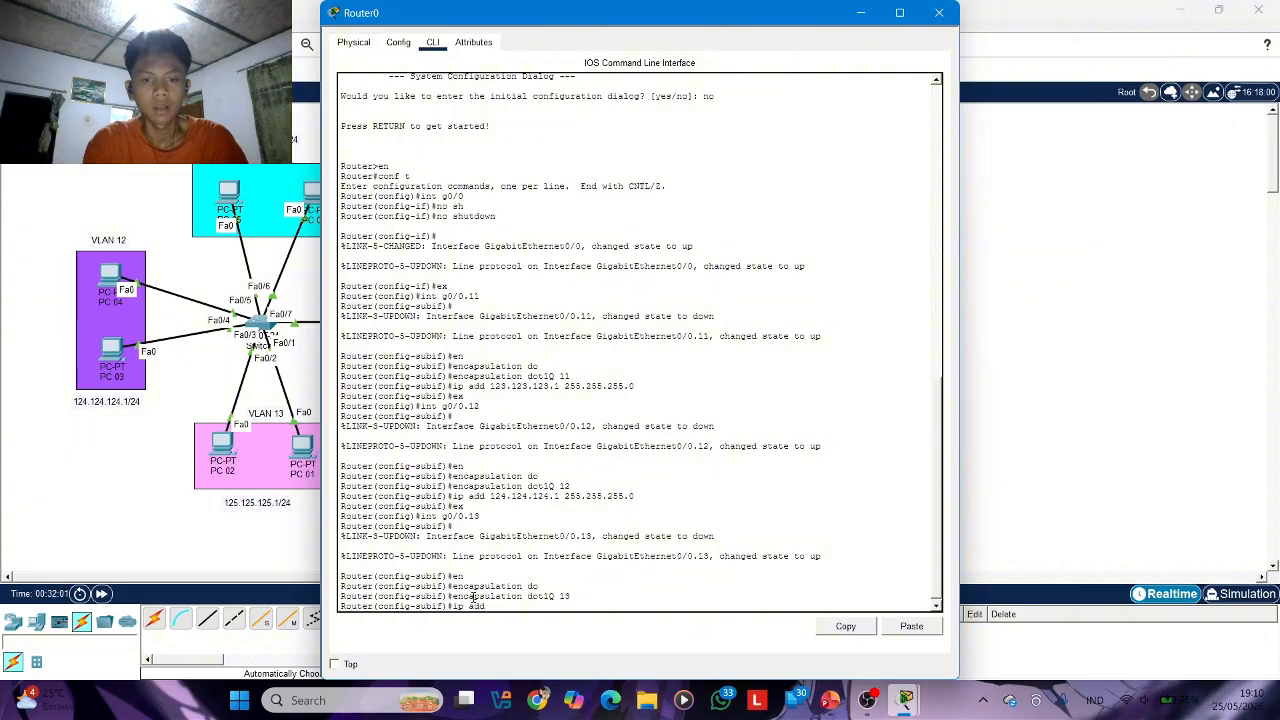
key("Tab")
type("12")
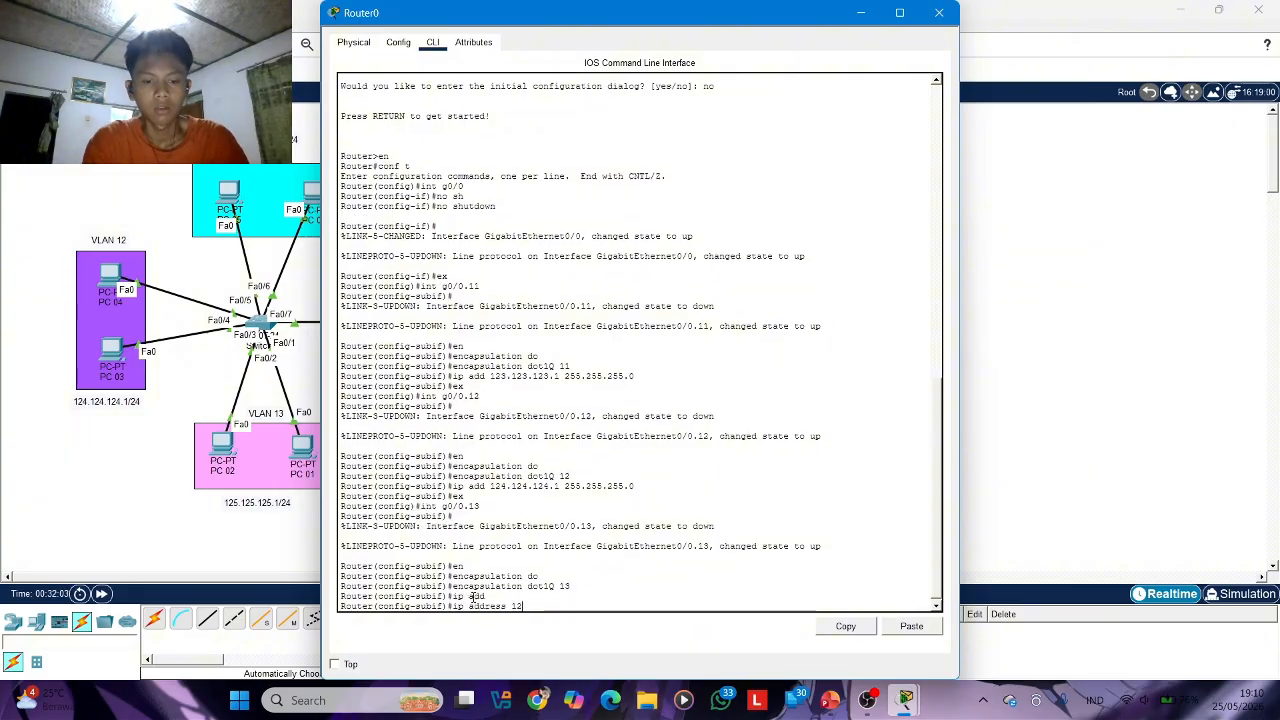
type("5.125.1")
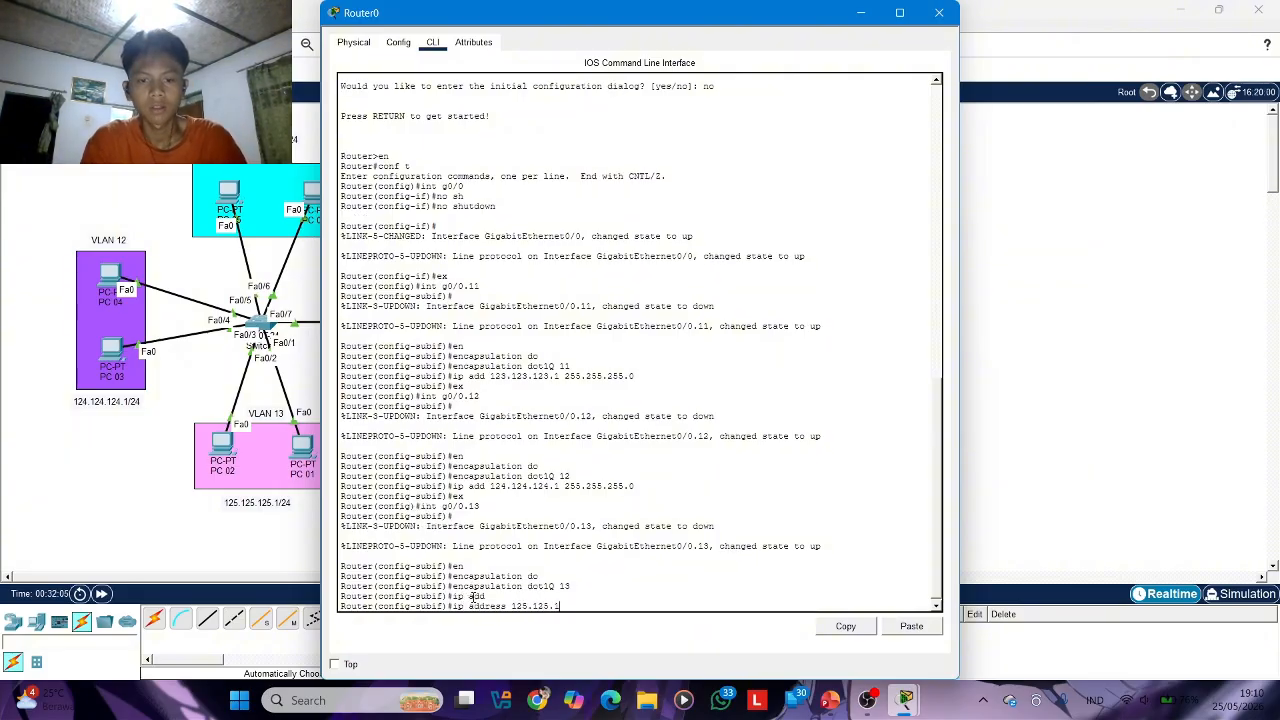
type("25.")
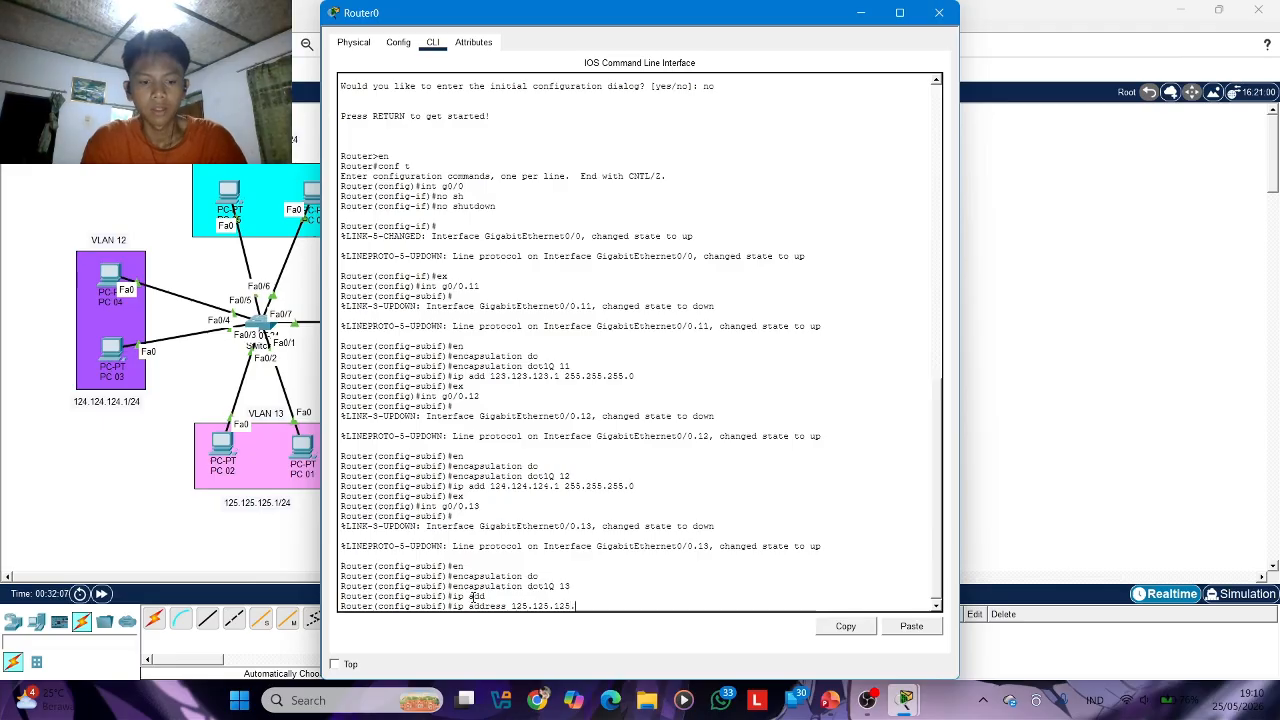
type("1 255.255.")
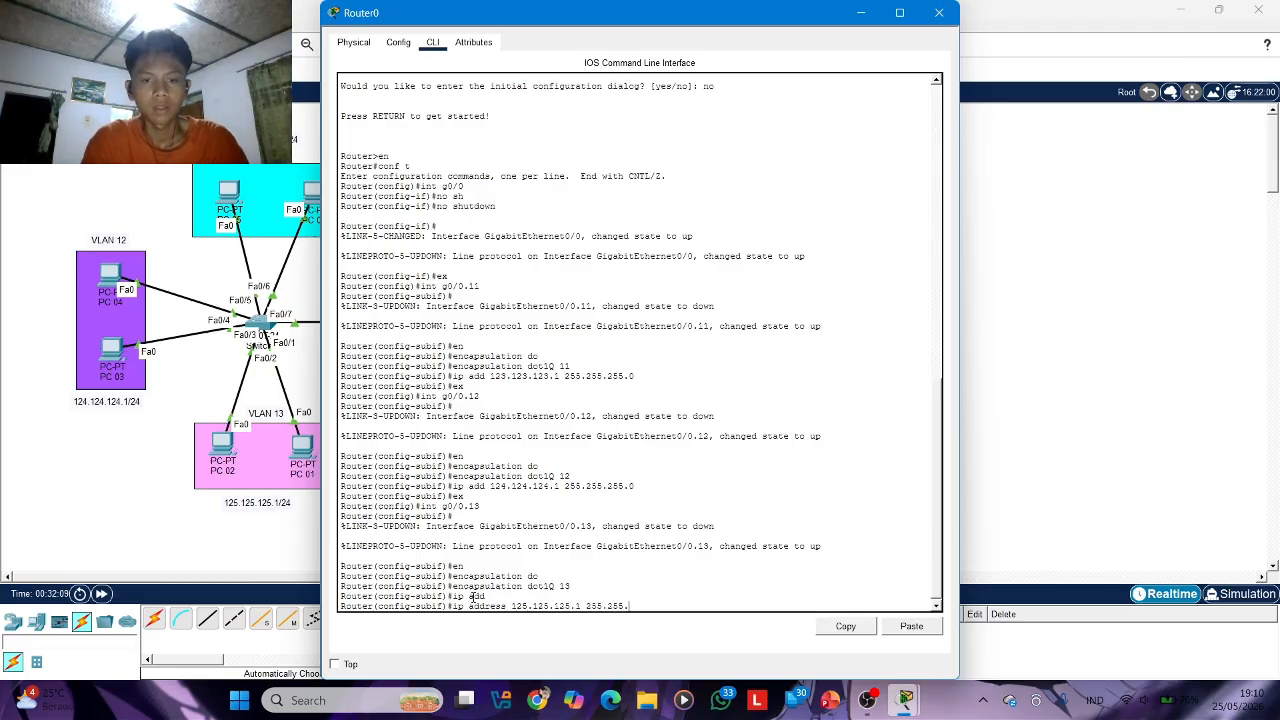
type("255.0")
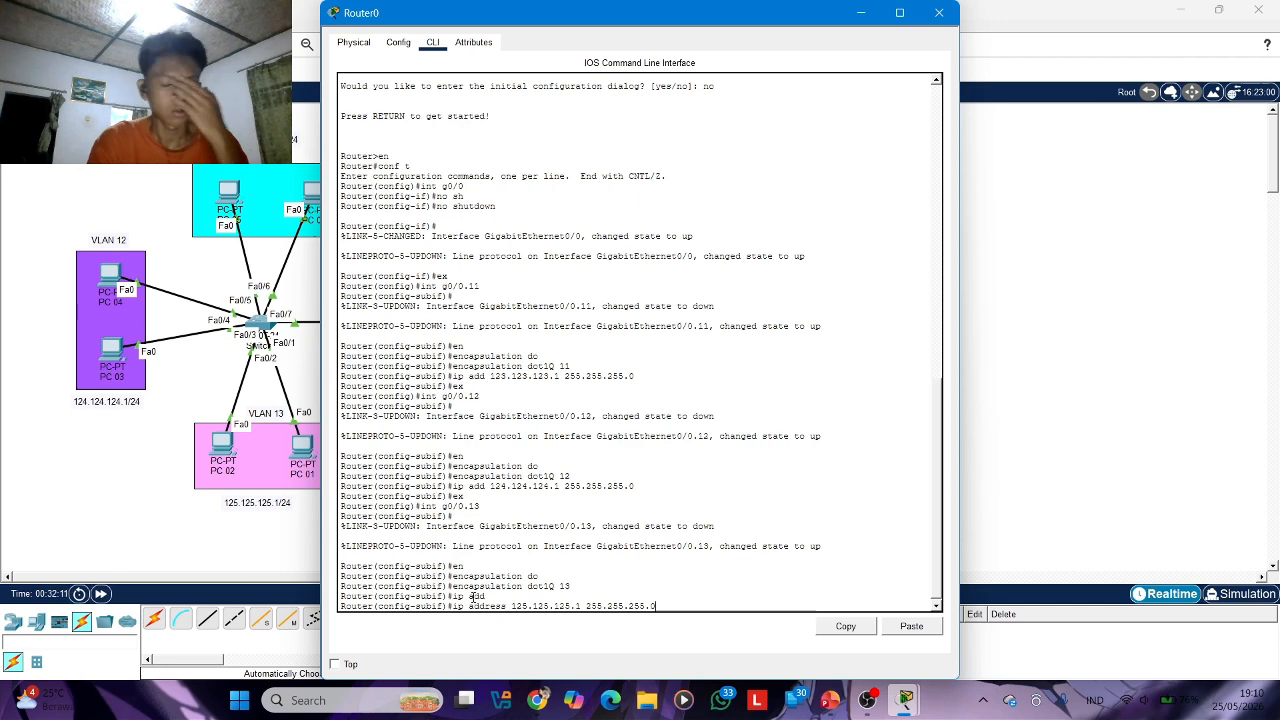
key("Return")
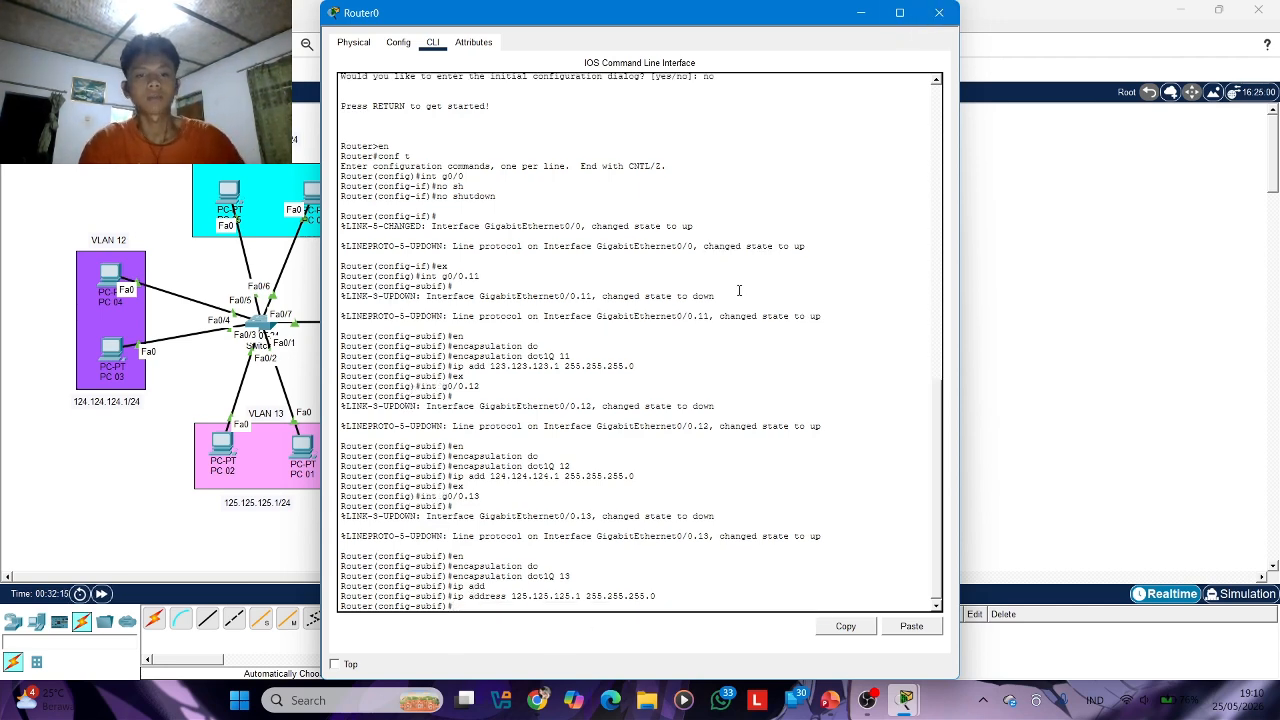
type("ex")
key("Return")
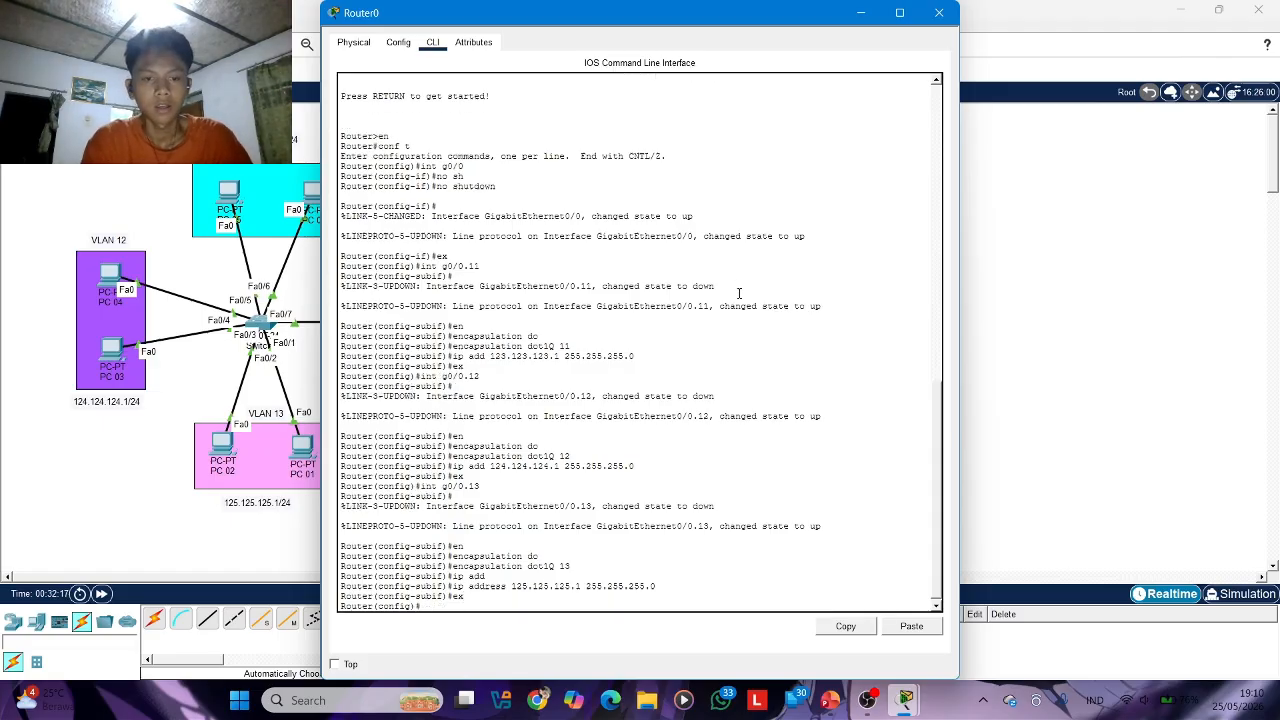
Enter interface g0/1 on Router0 and enable it with no shutdown
scroll(739, 292, "up", 1)
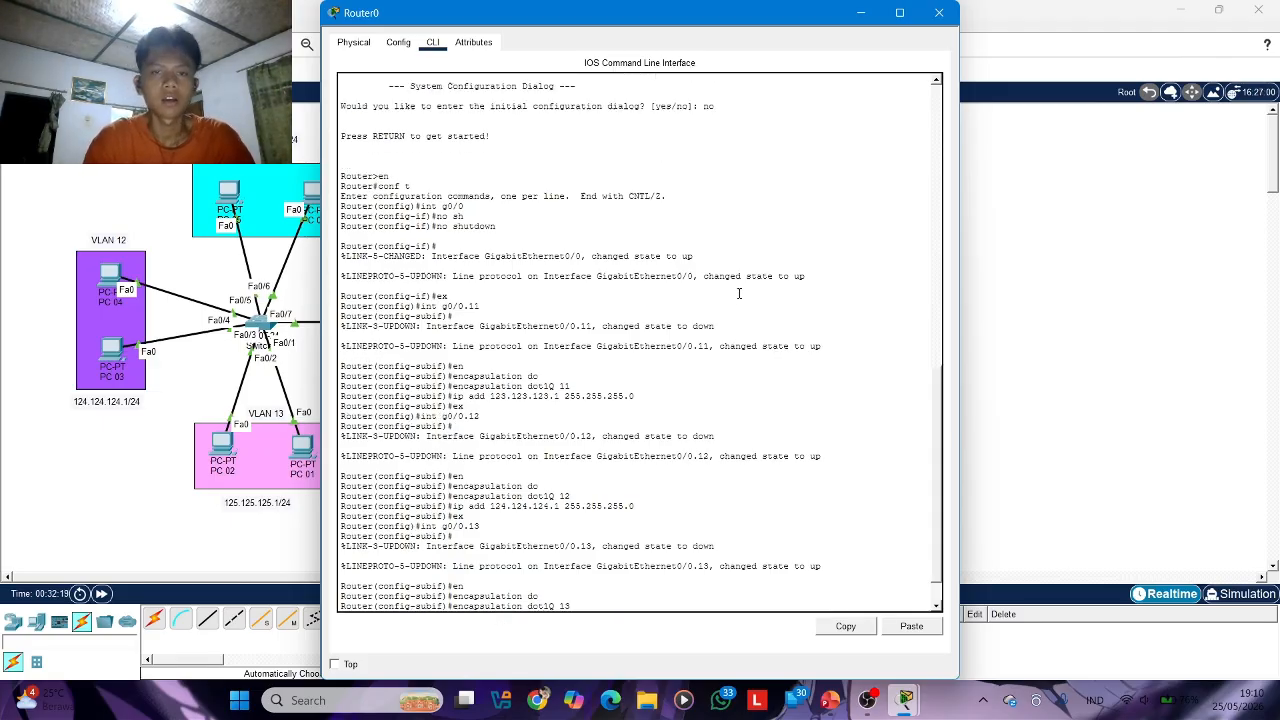
left_click_drag(760, 12, 765, 434)
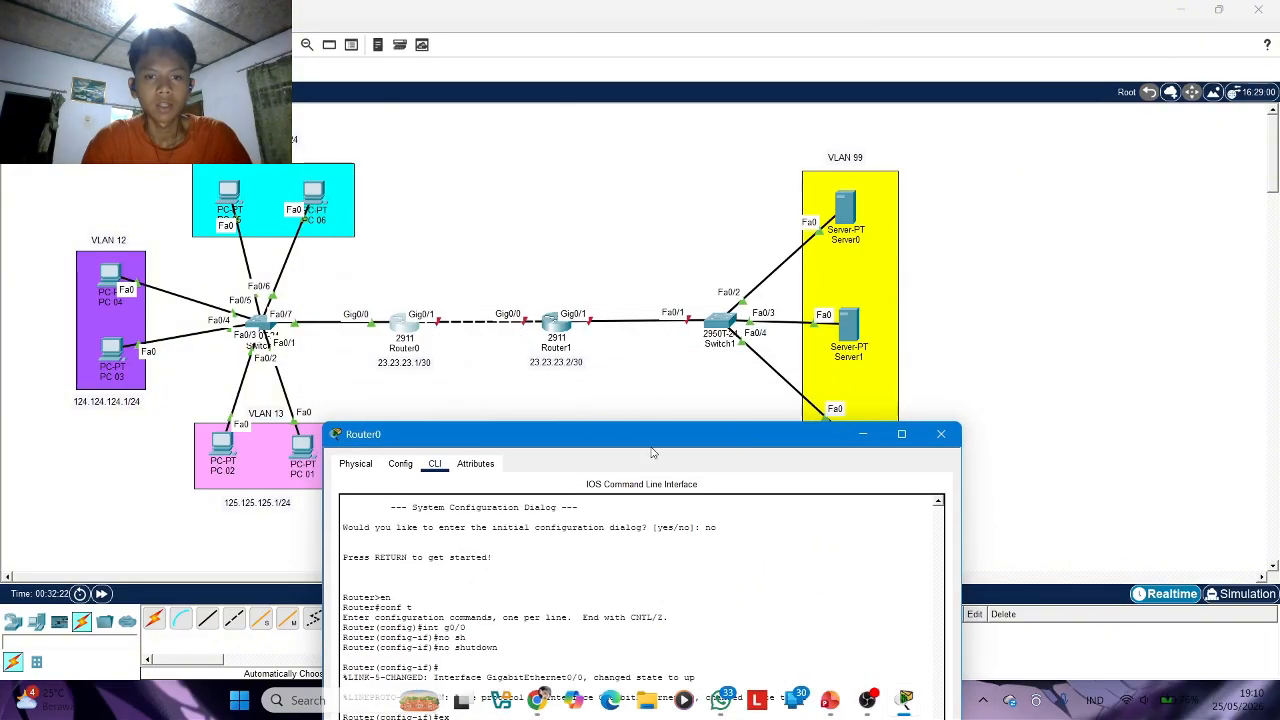
left_click_drag(652, 445, 625, 40)
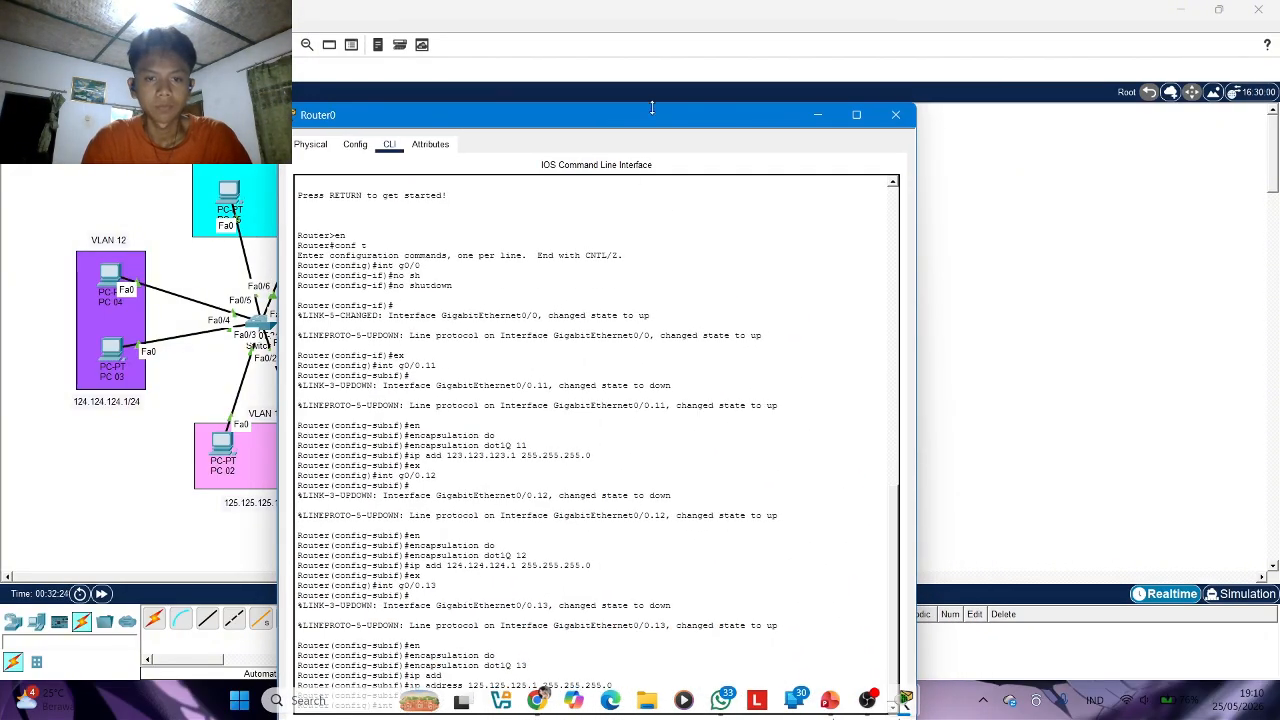
left_click_drag(635, 118, 563, 50)
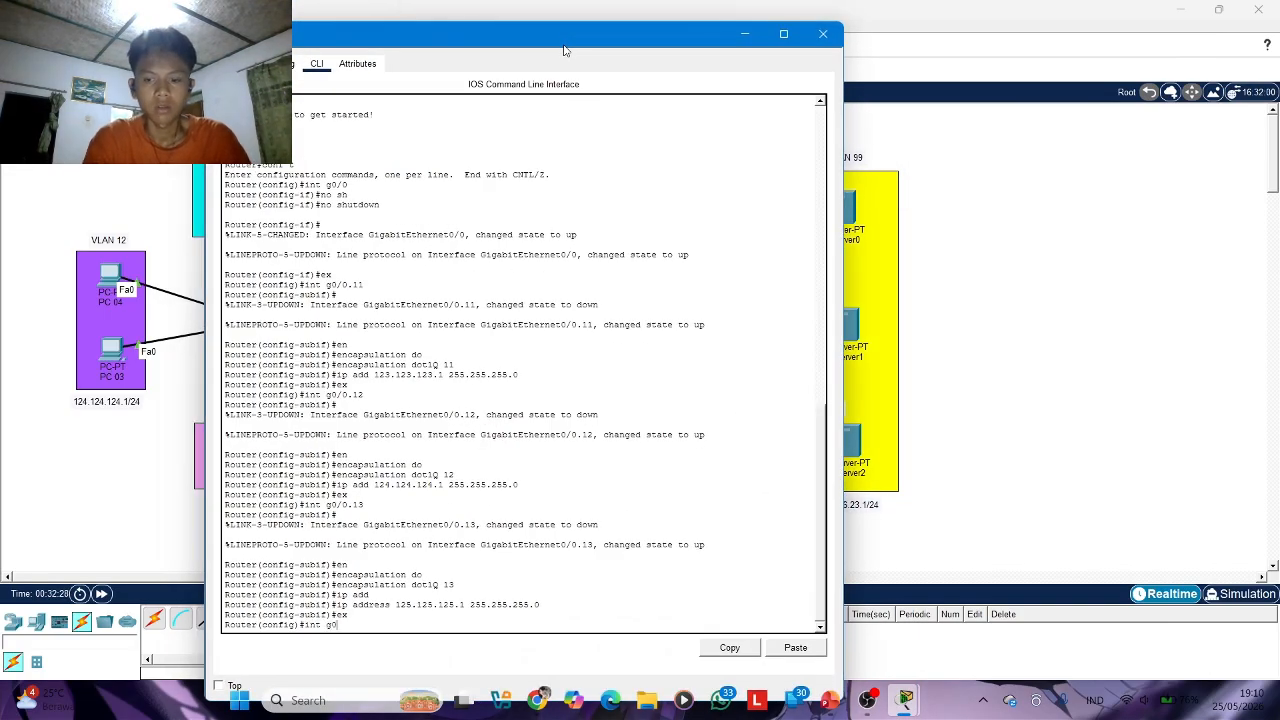
key("Return")
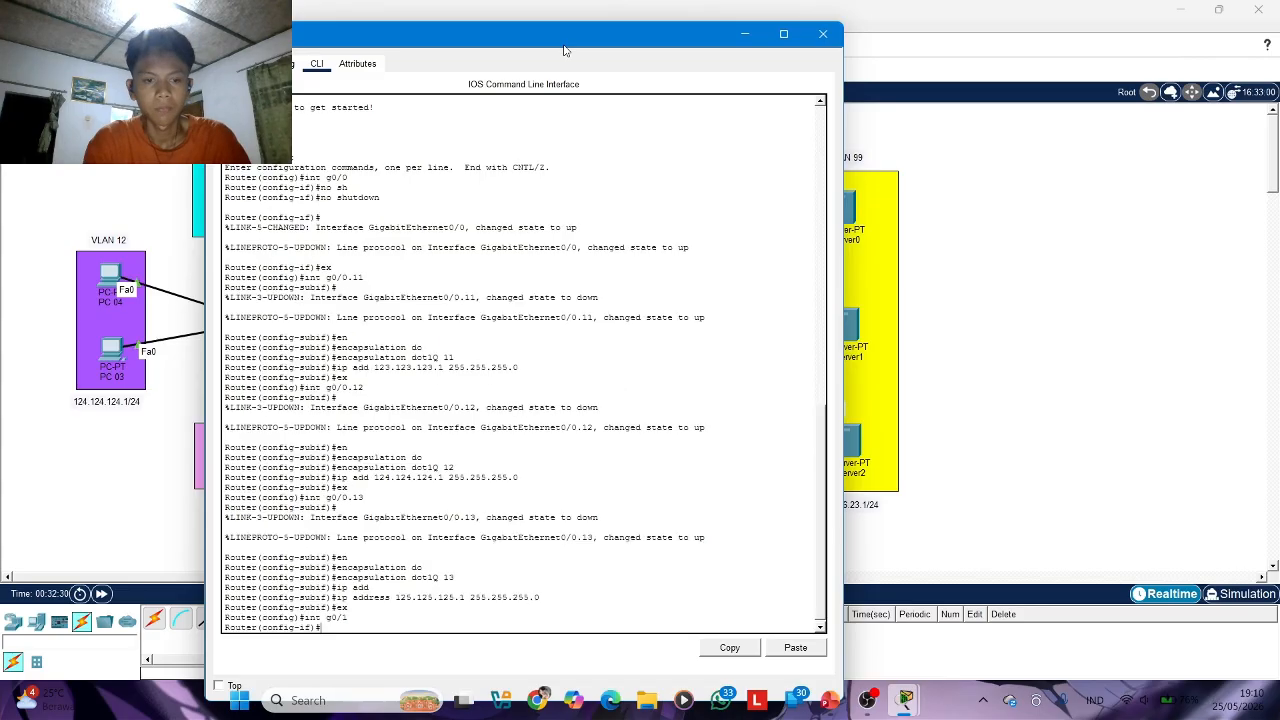
type("no s")
key("Tab")
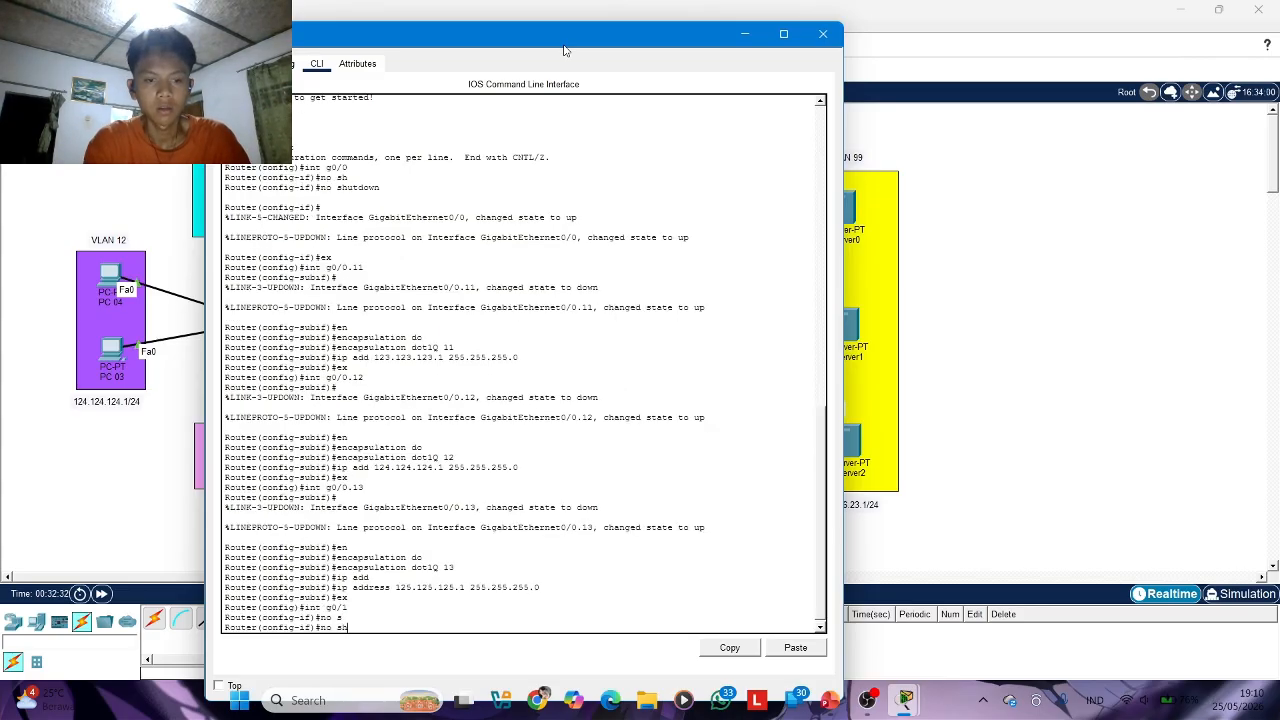
type("h")
key("Return")
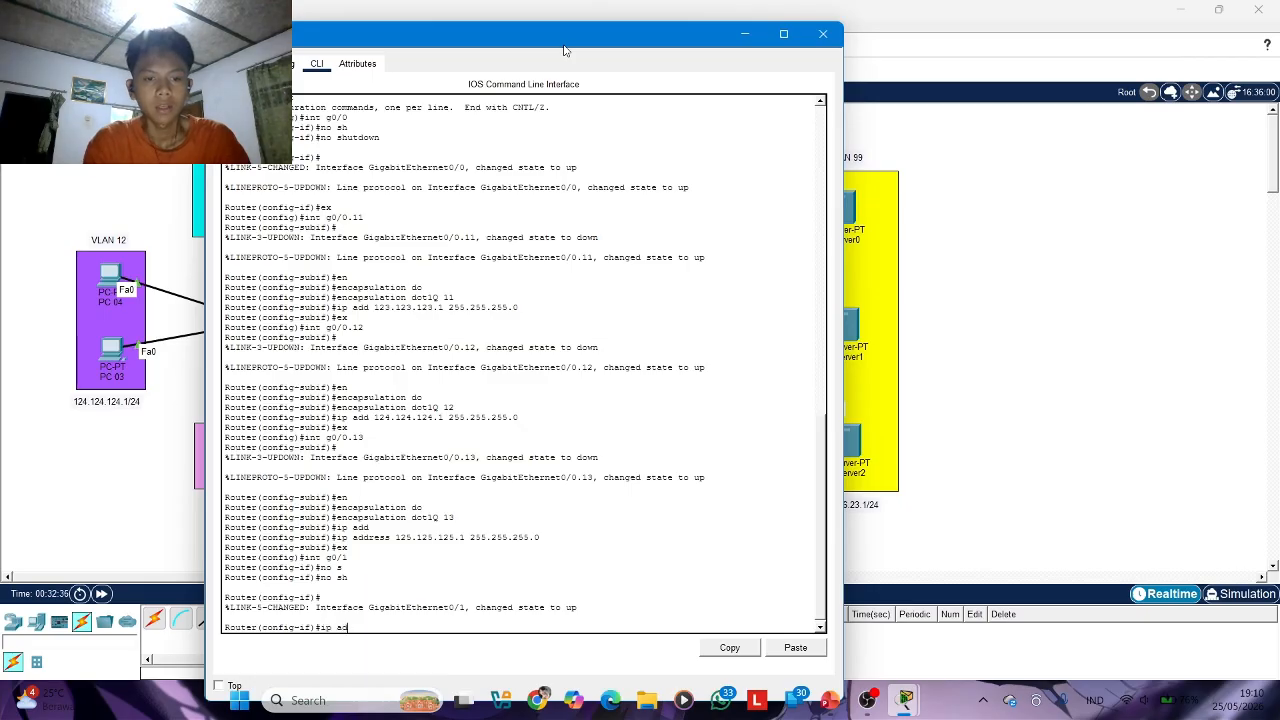
Try to assign the address 23.23.23.1/30 in prefix notation to Router0's interface g0/1
type("ip ad")
key("Tab")
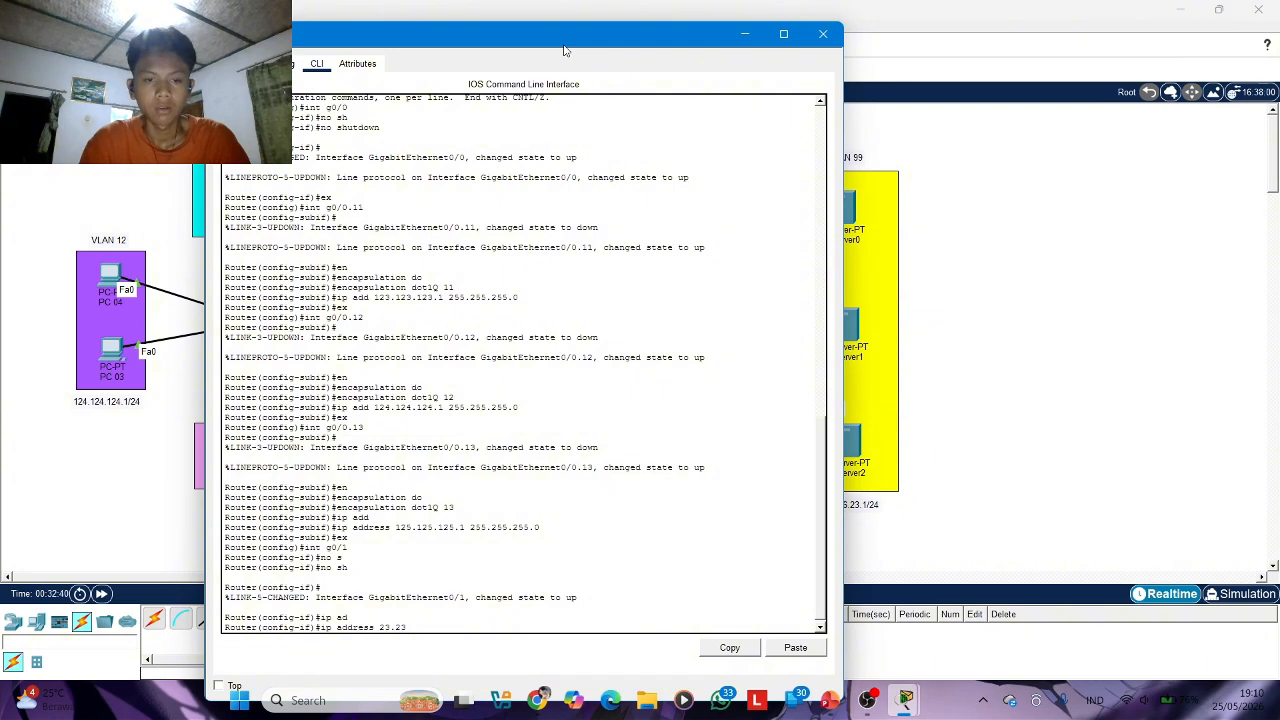
type(".23.1/30")
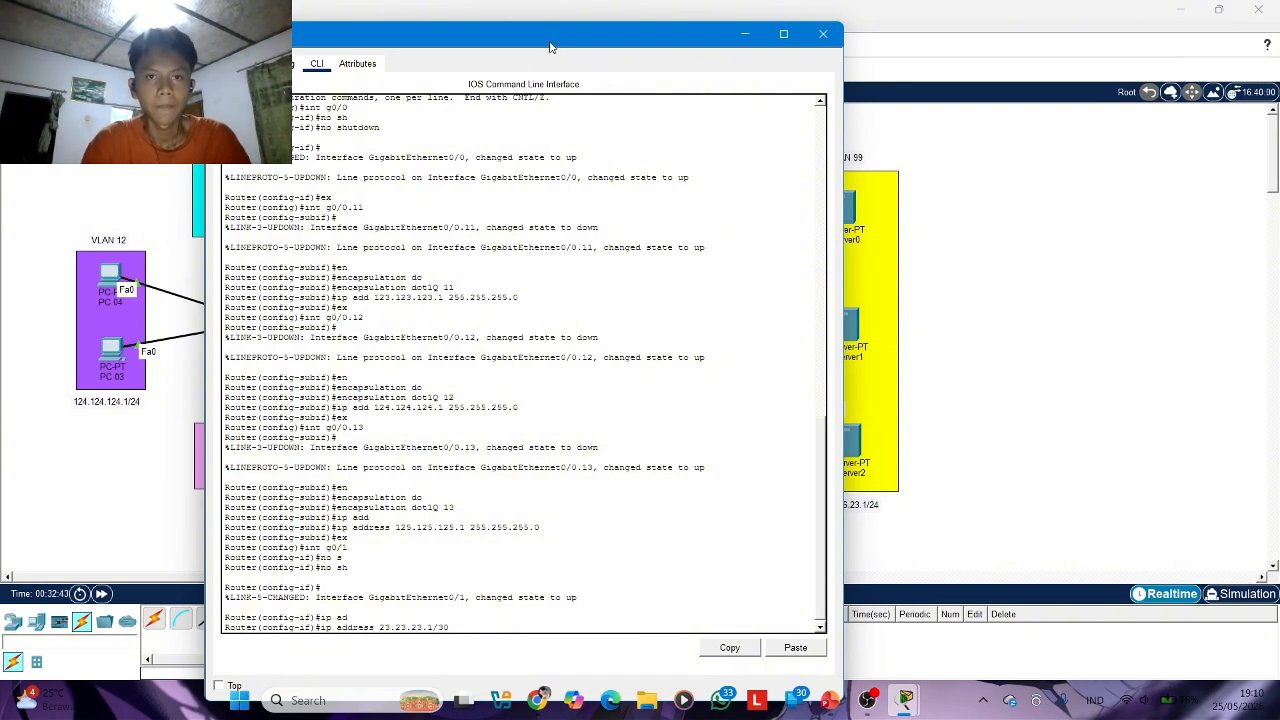
left_click_drag(563, 50, 501, 53)
key("Return")
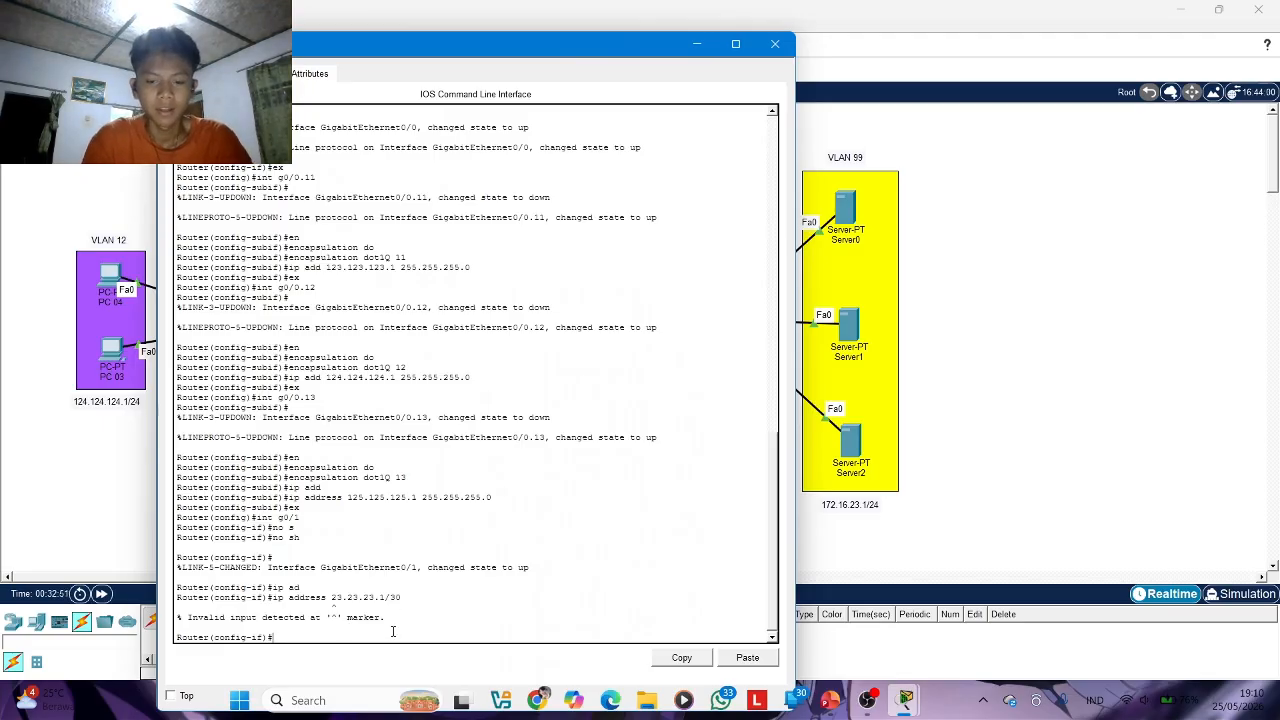
Assign IP address 23.23.23.1 with mask 255.255.255.252 to interface g0/1 and close Router0's window
key("Up")
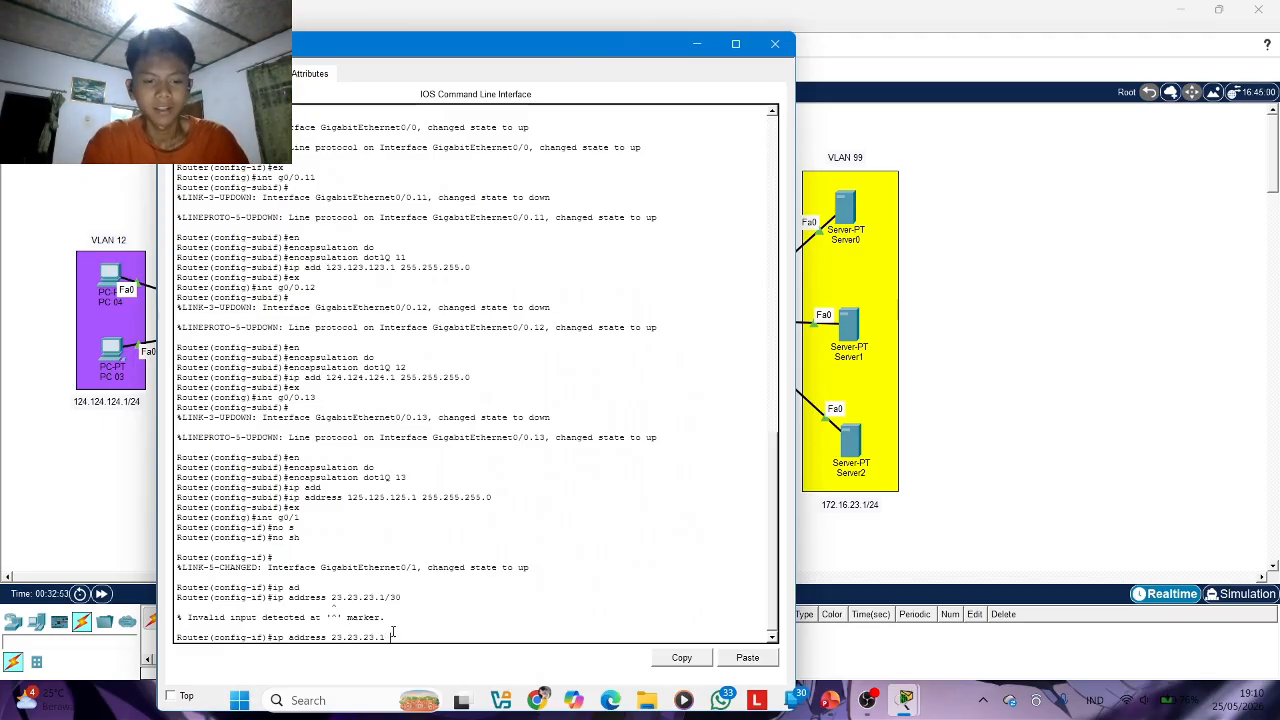
type("255.255.255.252")
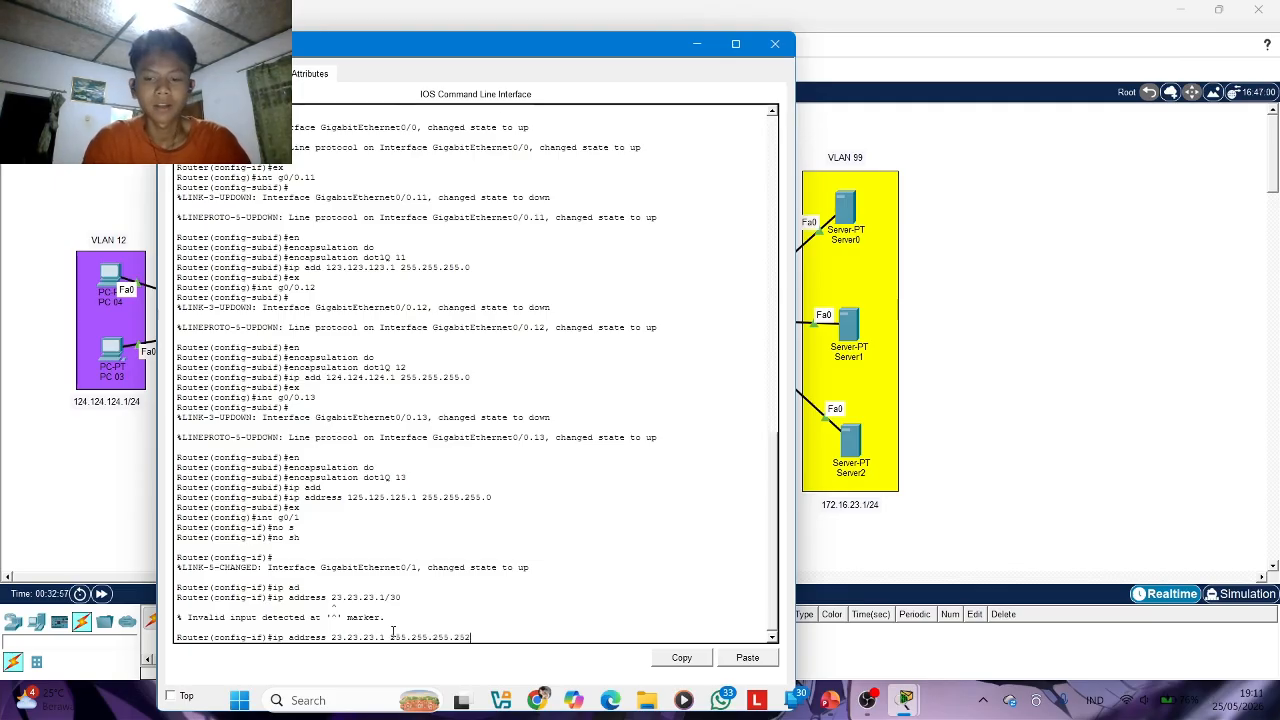
key("Return")
left_click(775, 43)
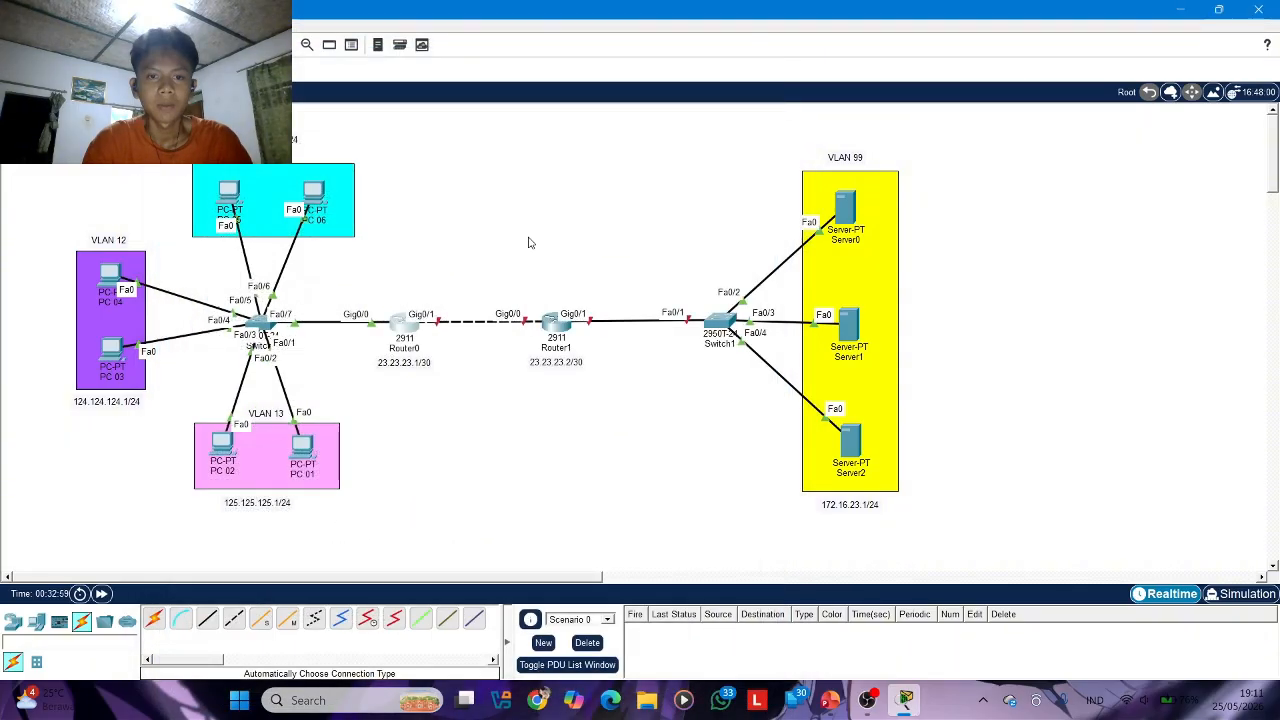
Open Router1's command line and answer no to the initial configuration dialog
left_click(550, 322)
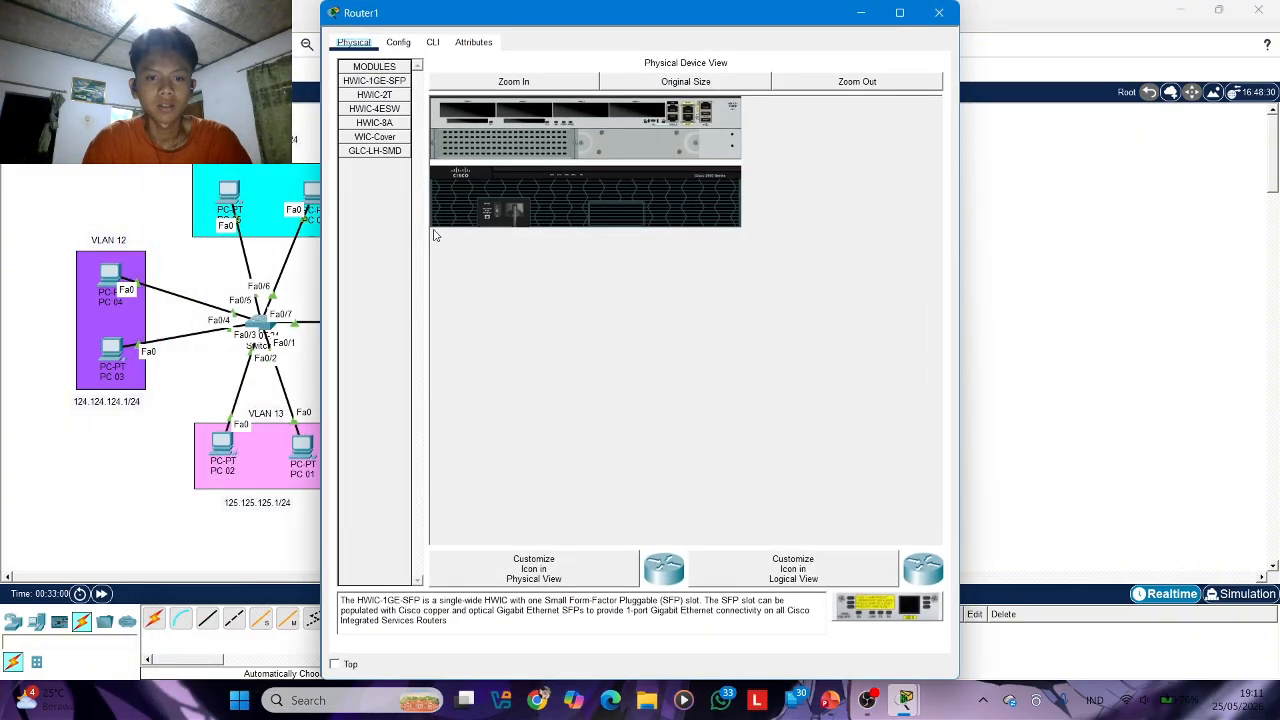
left_click(432, 43)
type("n")
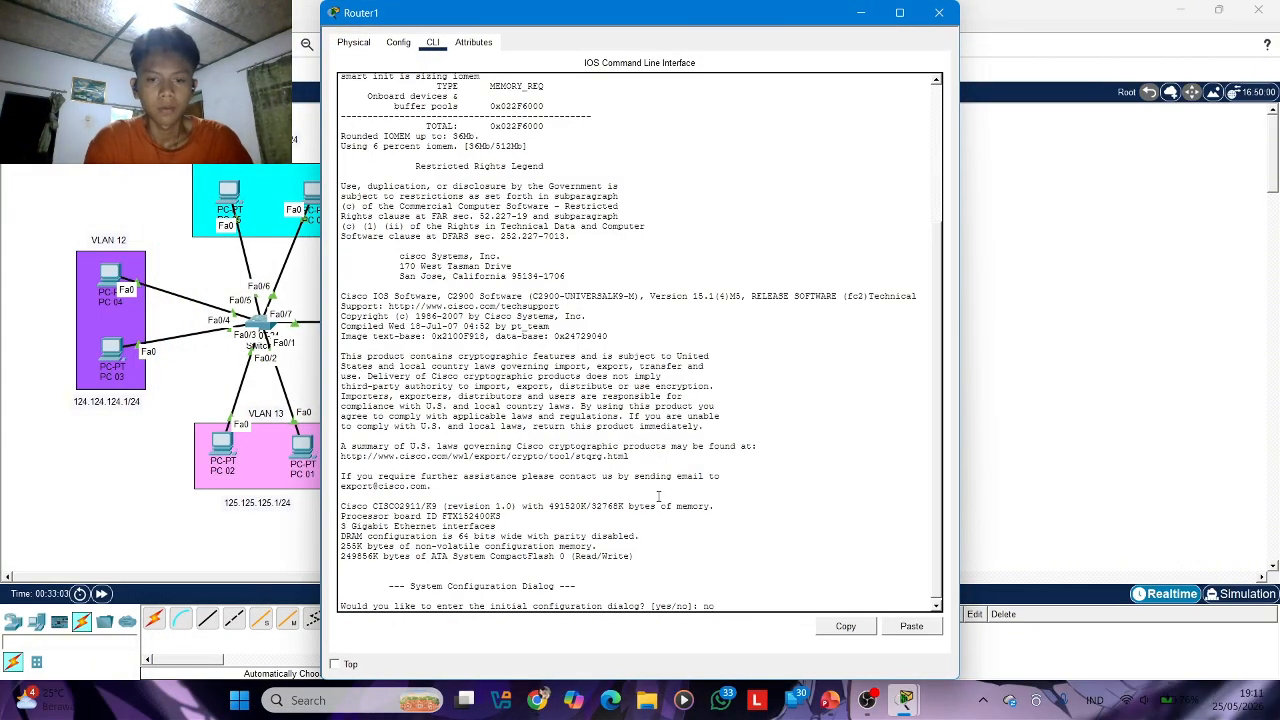
type("o")
key("Return")
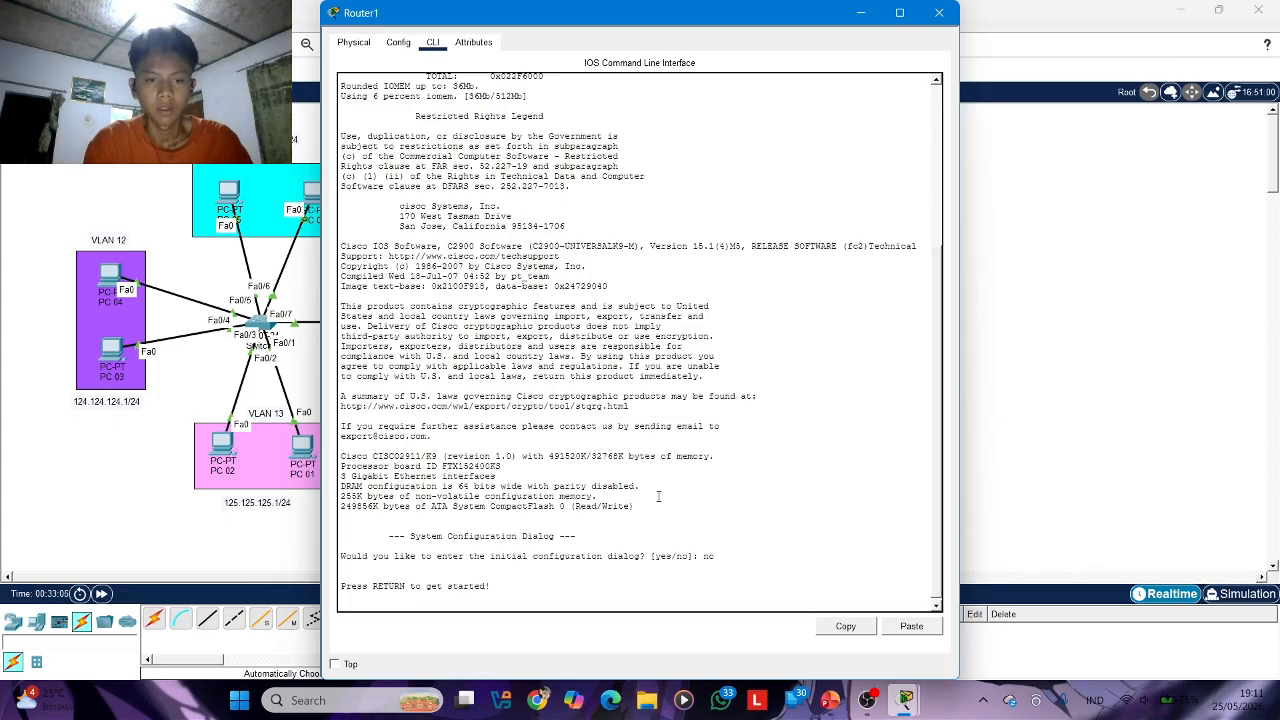
Enter privileged mode and global configuration mode on Router1
key("Return")
type("en")
key("Return")
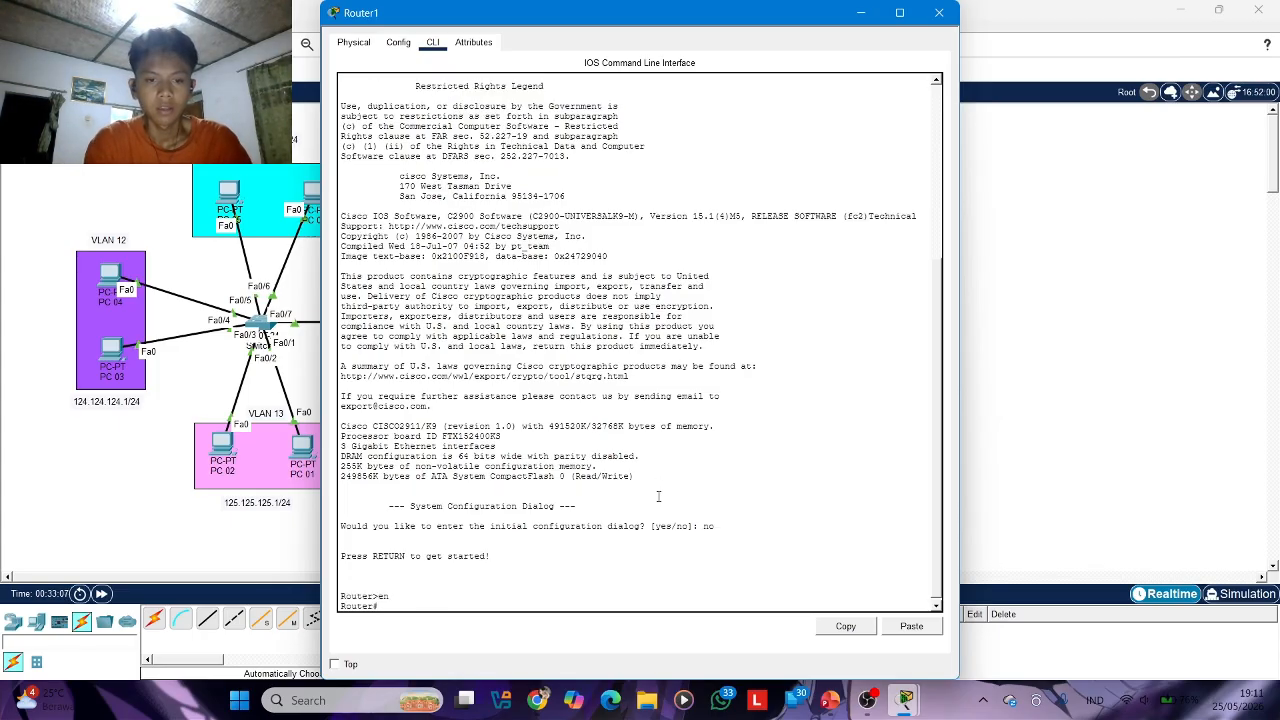
type("conf t")
key("Return")
Enter interface g0/0 on Router1 and enable it with no shutdown
type("int g")
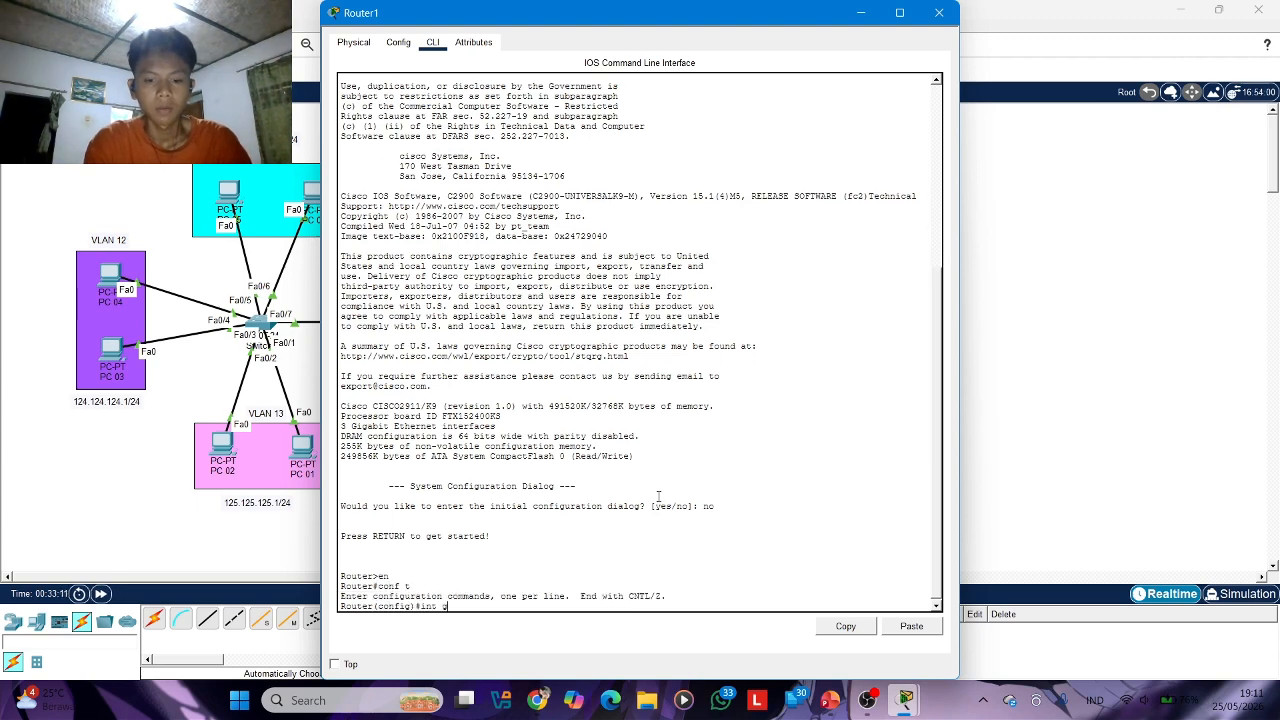
type("0/0")
key("Return")
type("nos")
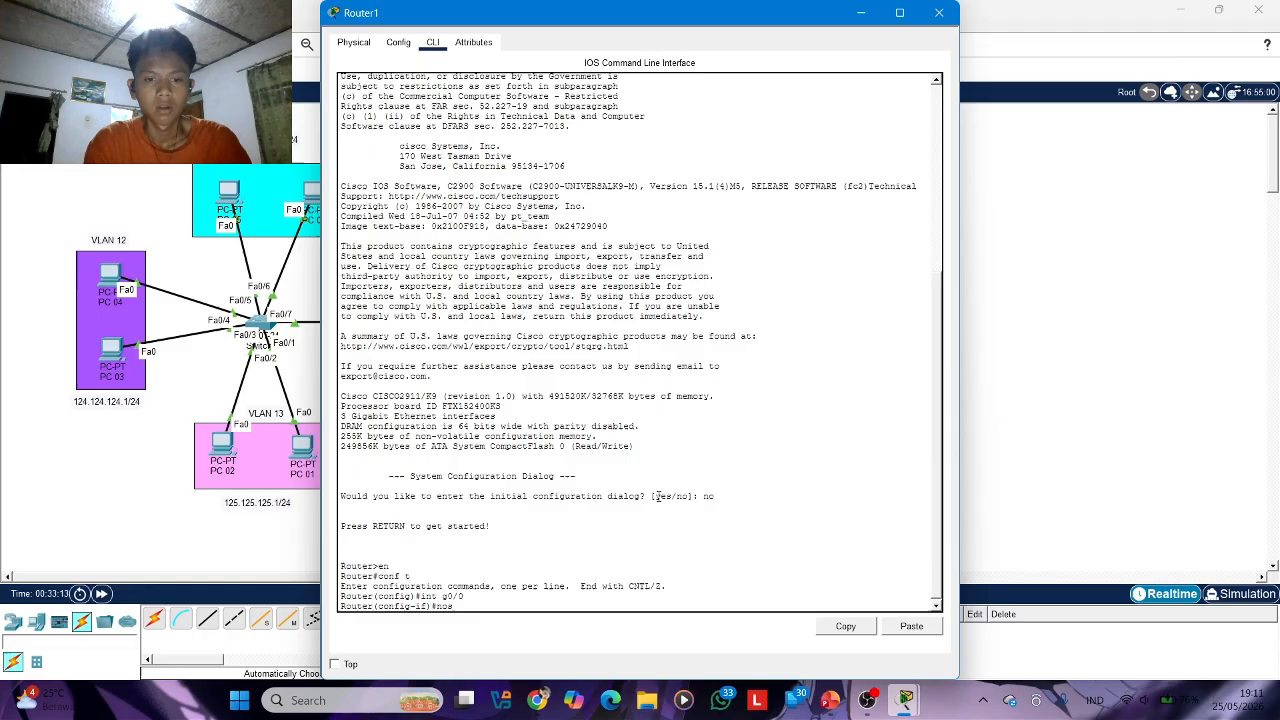
key("BackSpace")
type("sh")
key("Tab")
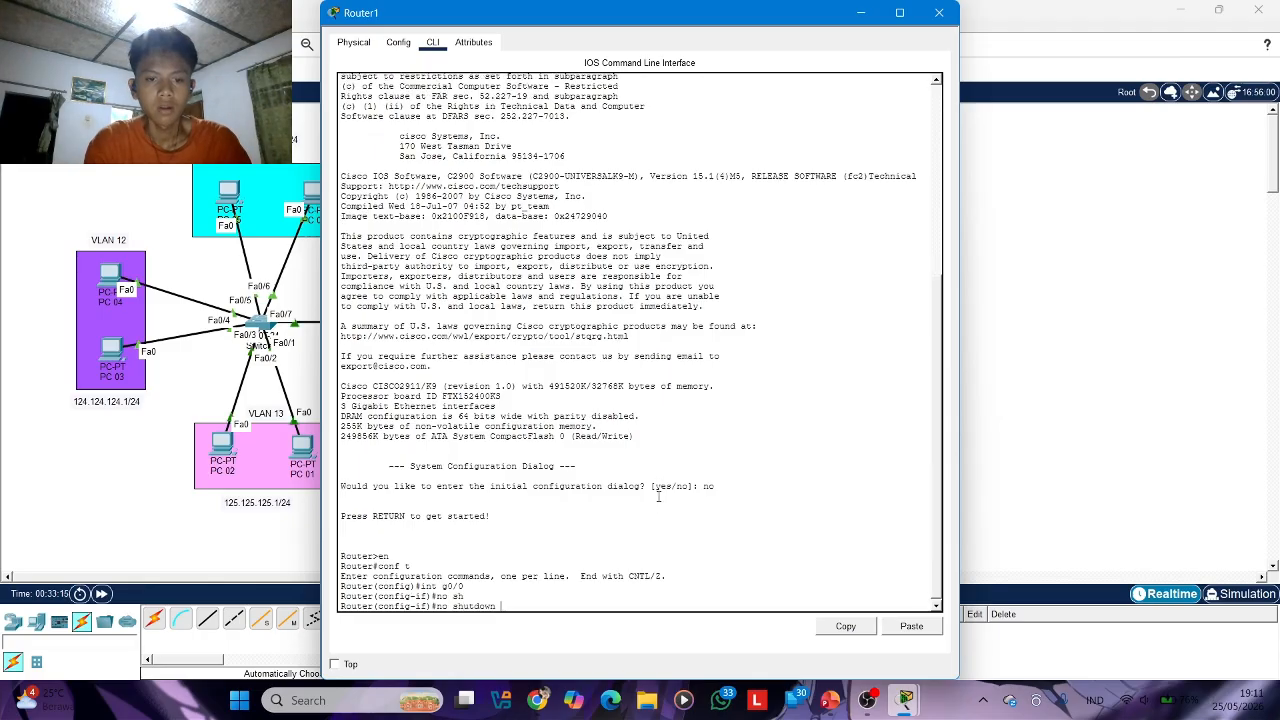
key("Return")
key("Return")
Assign IP address 23.23.23.2 with mask 255.255.255.252 to interface g0/0 and close Router1's window
type("ip add")
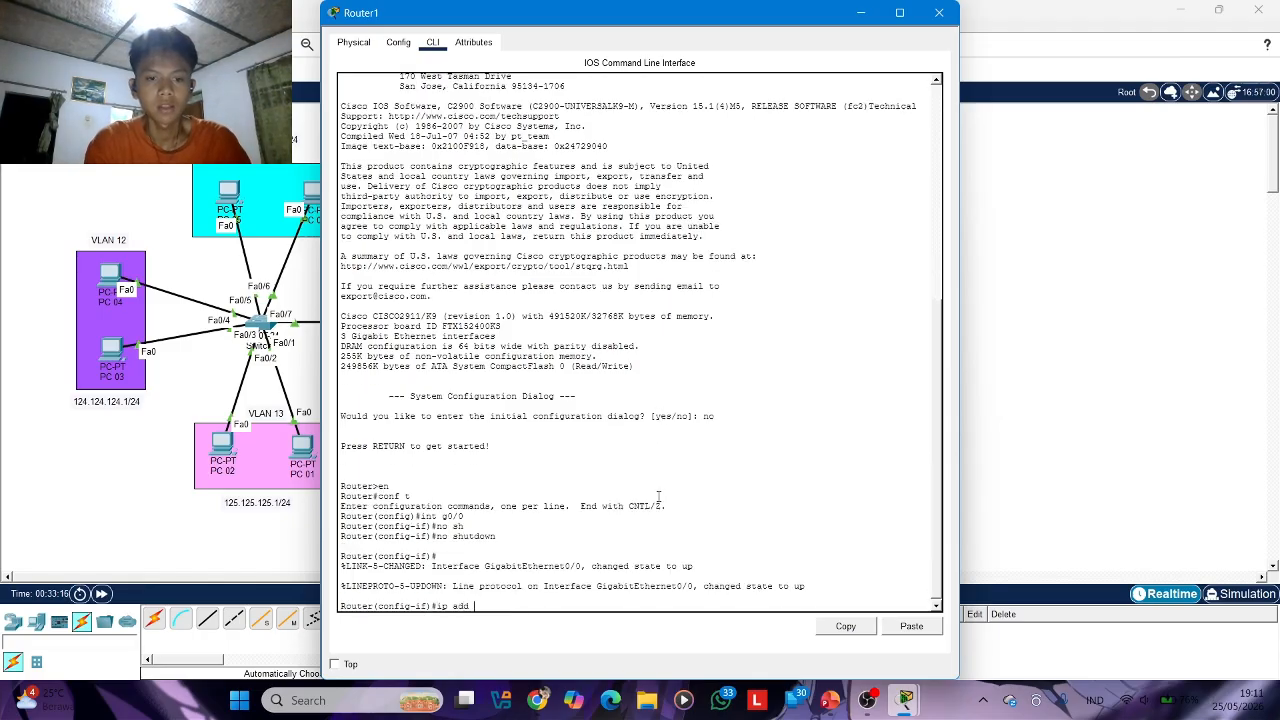
type(" 23.23")
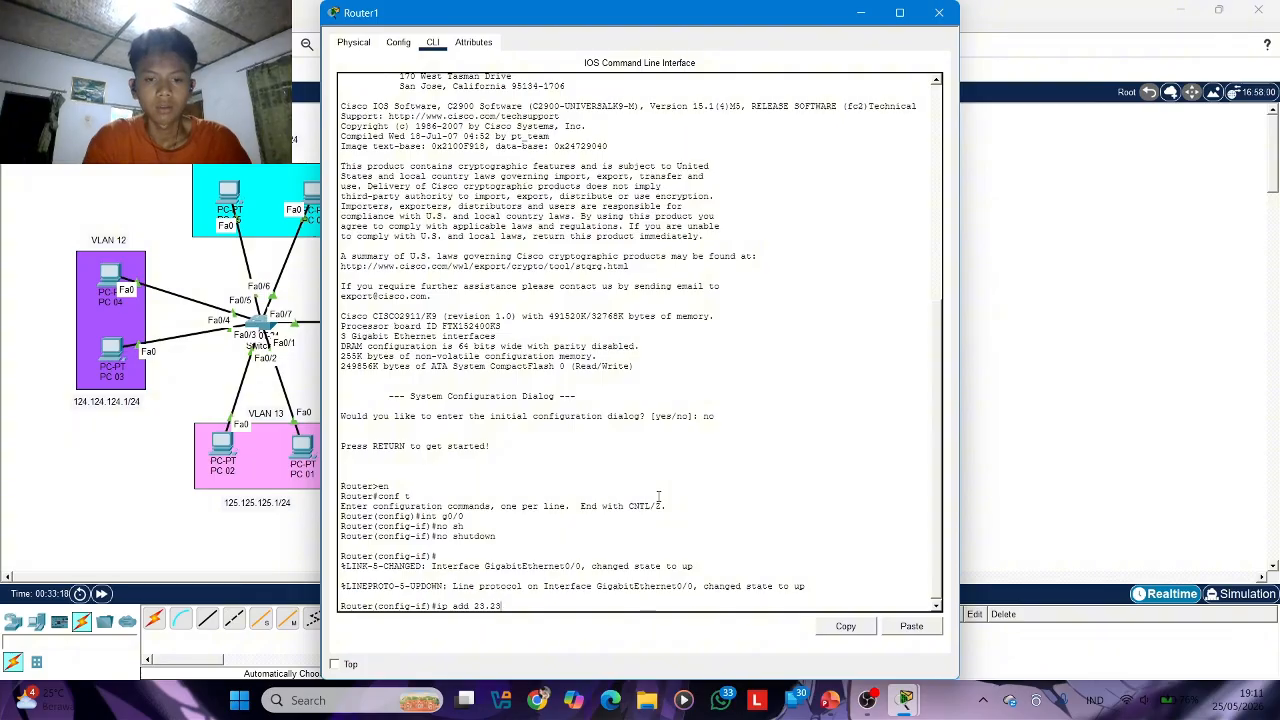
type(".23.2 ")
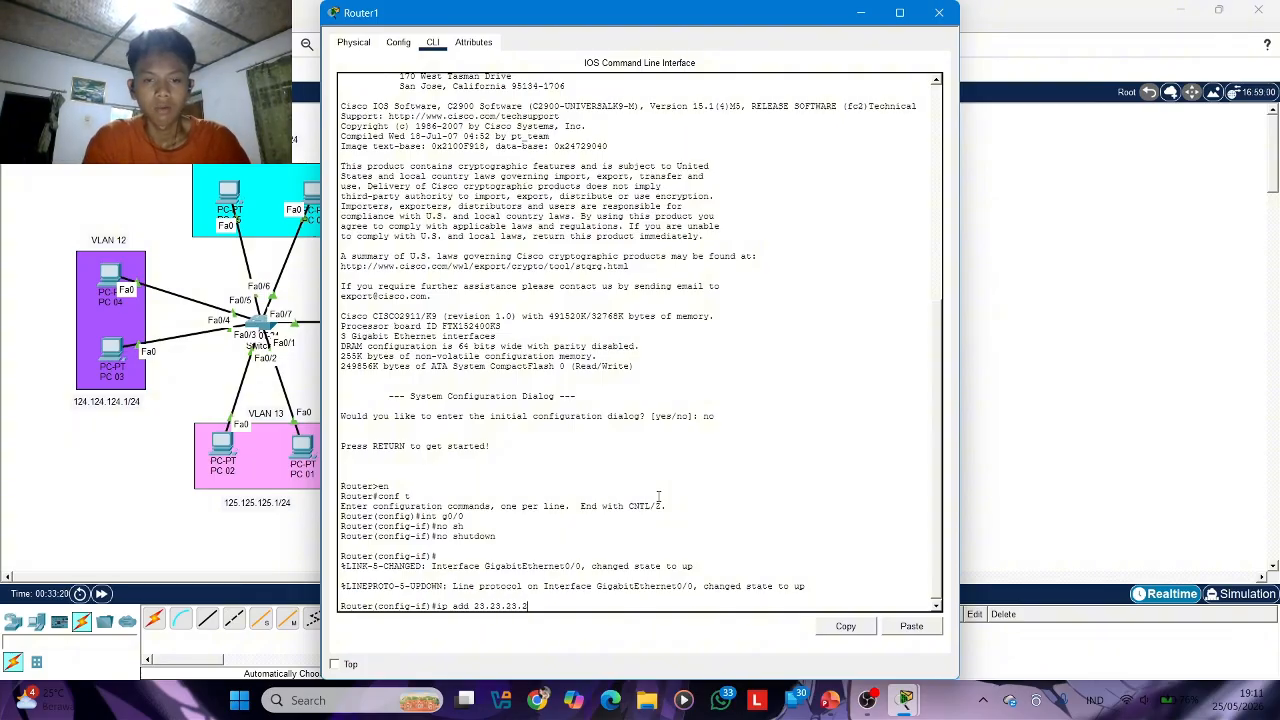
type("255.255.255.252")
key("Return")
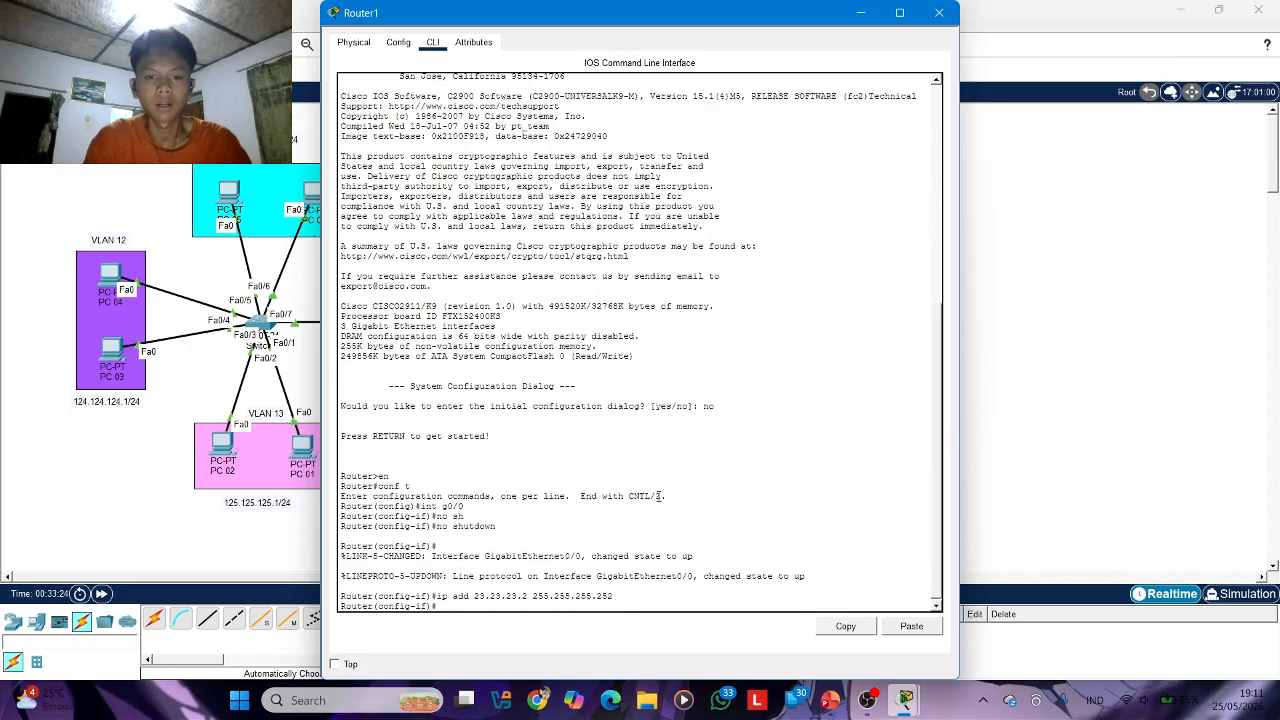
left_click(899, 12)
left_click(1218, 9)
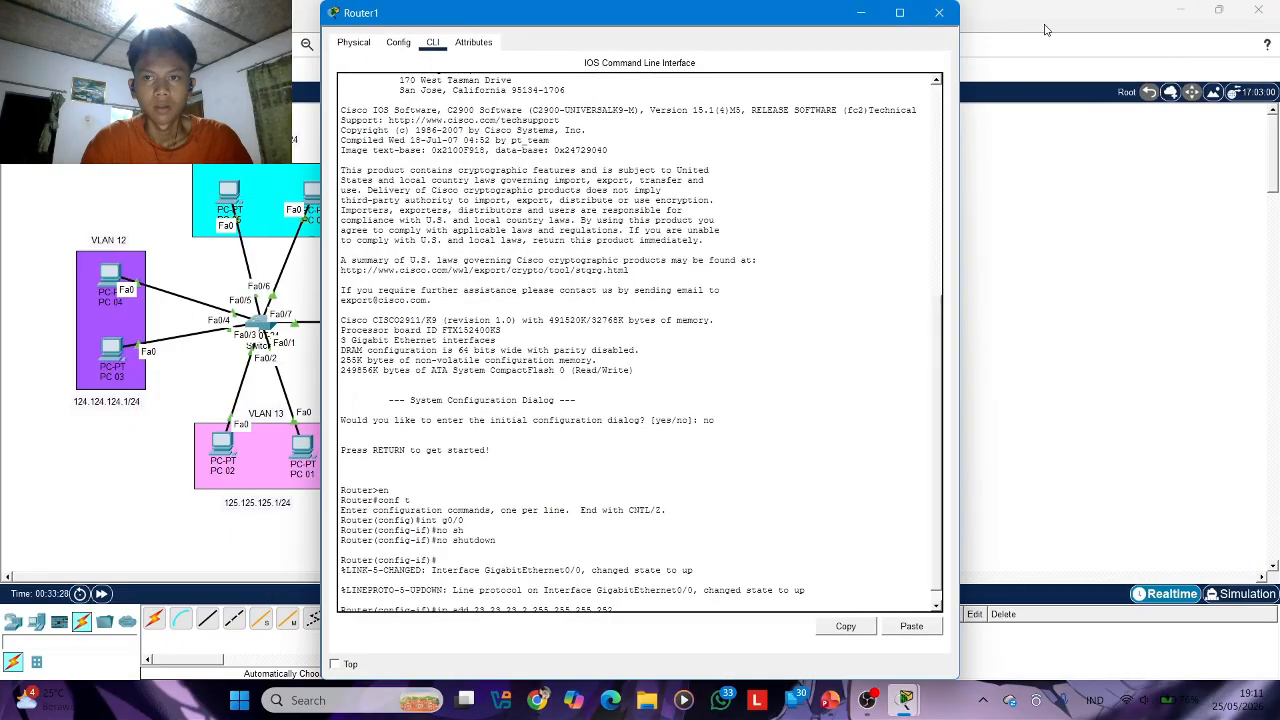
left_click(940, 10)
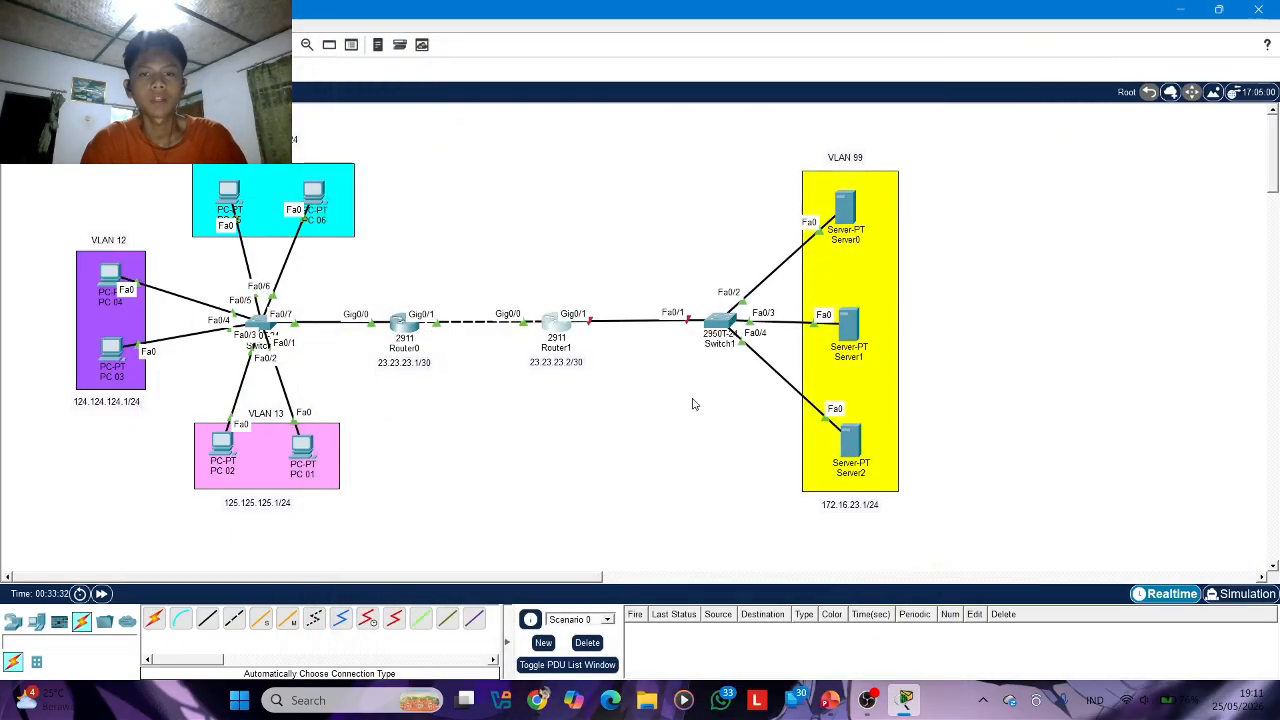
Reopen Router1's command line, enable interface g0/1 with no shutdown, and close Router1's window
left_click(551, 326)
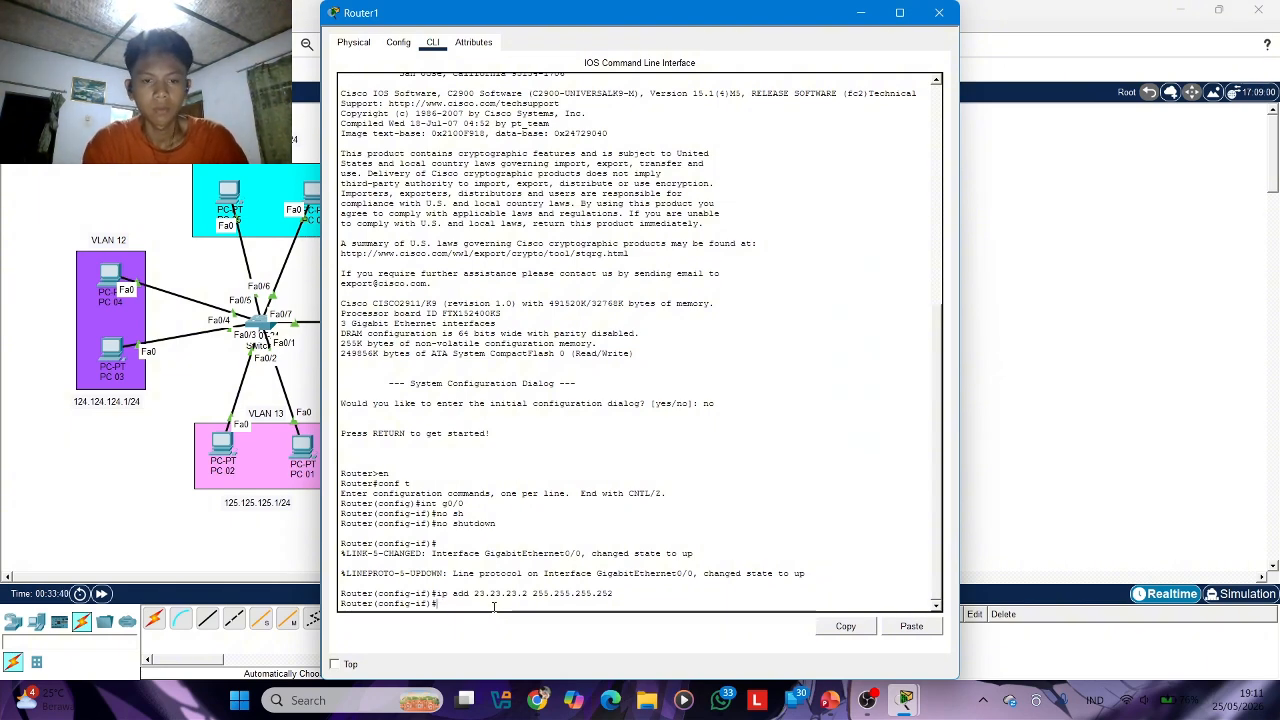
type("0/1")
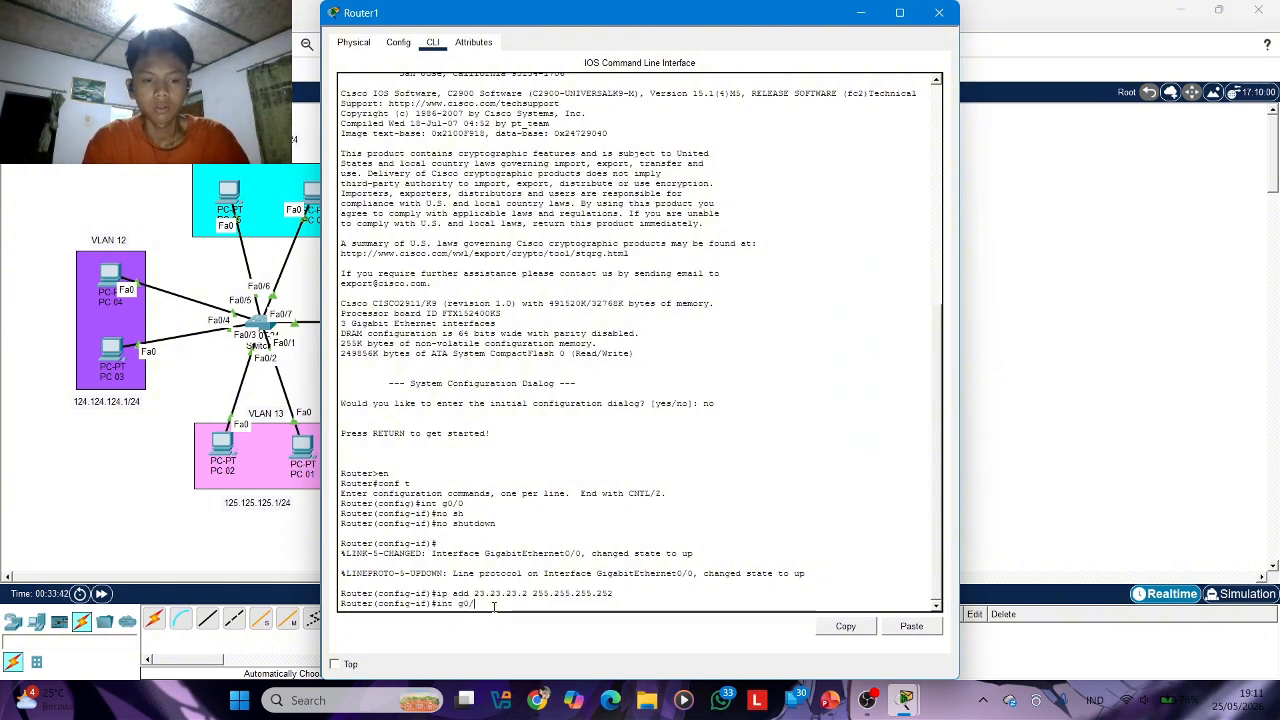
key("Return")
type("nfig-if)#n")
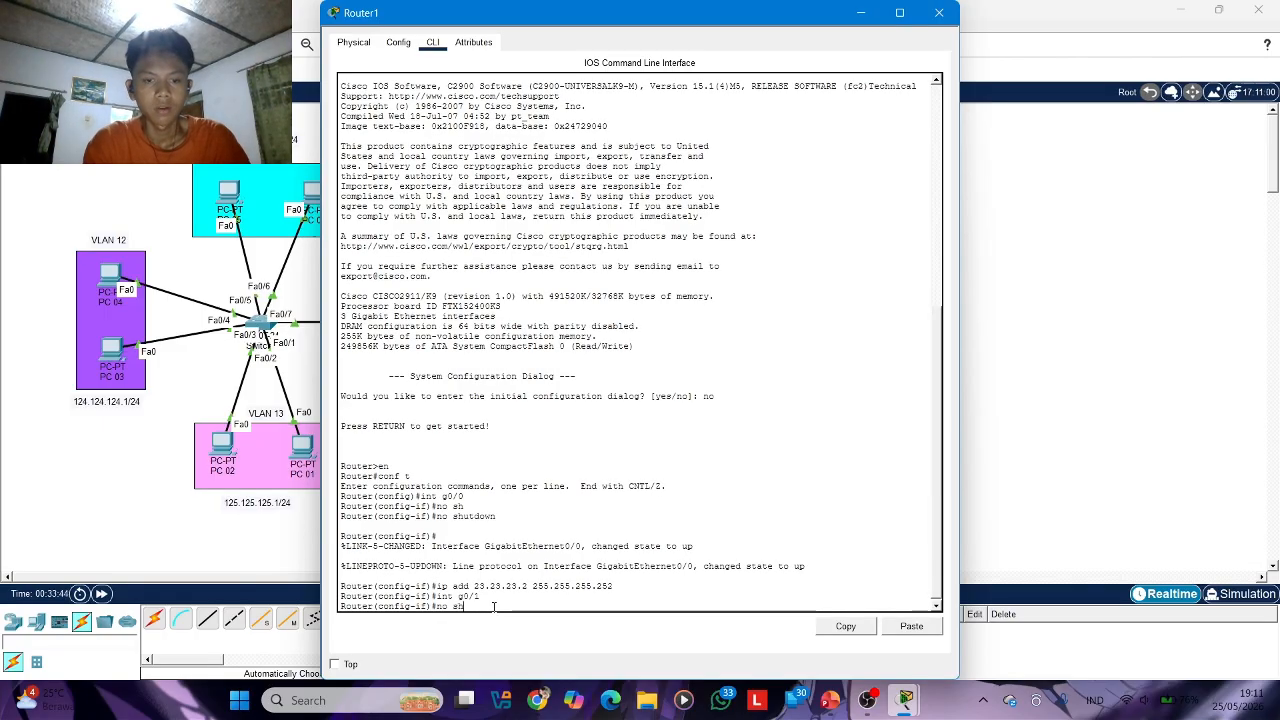
type("o sh")
key("Tab")
key("Return")
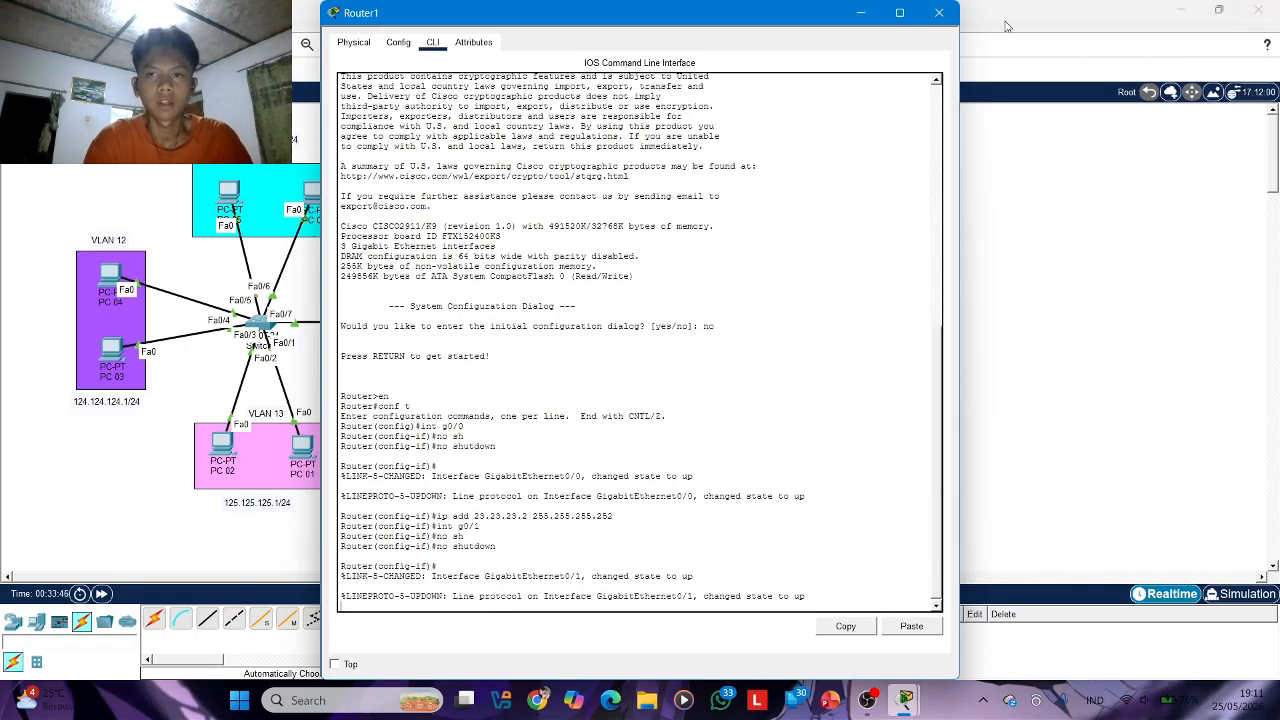
left_click(938, 12)
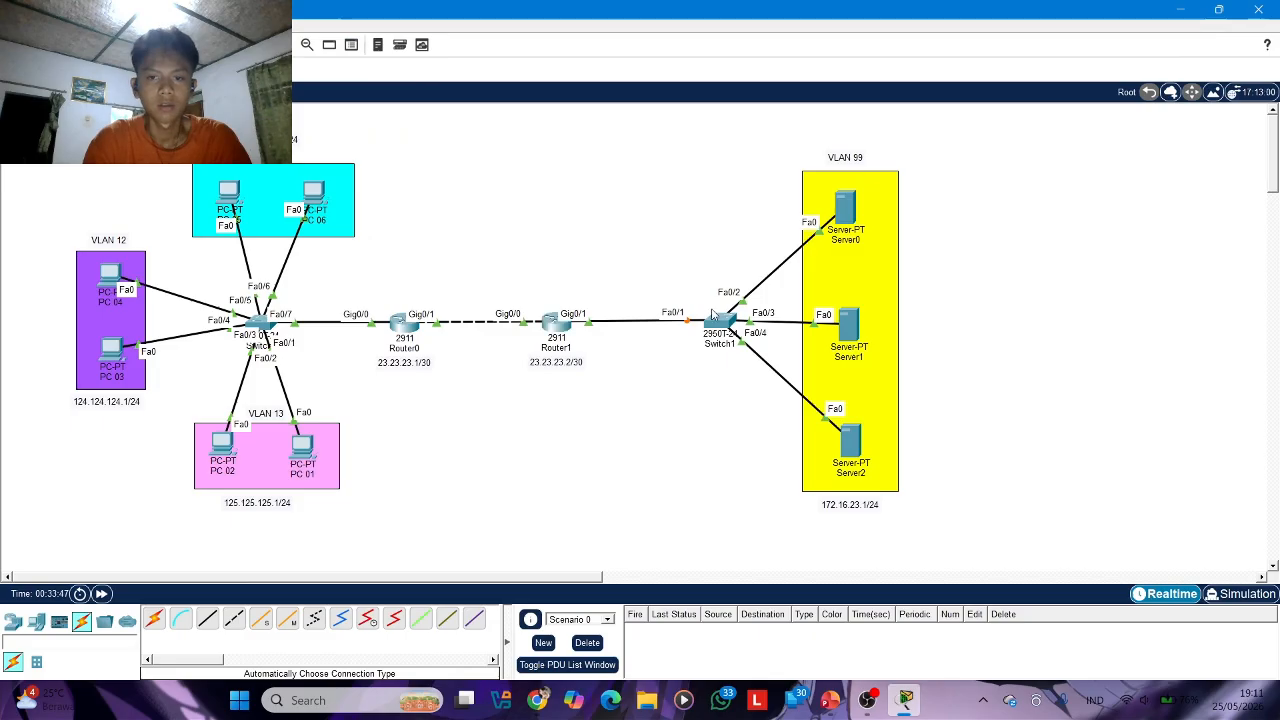
Open Switch1's command line and enter privileged mode and global configuration mode
left_click(719, 323)
left_click(432, 42)
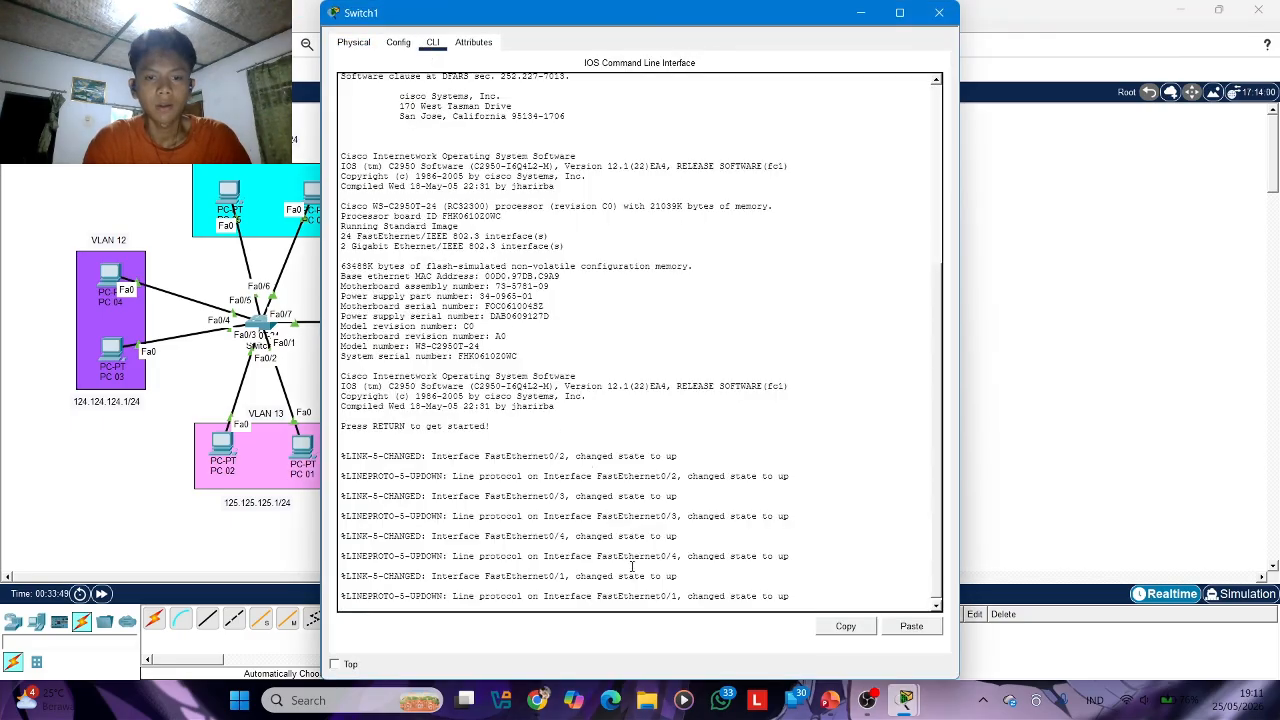
key("Return")
type("en")
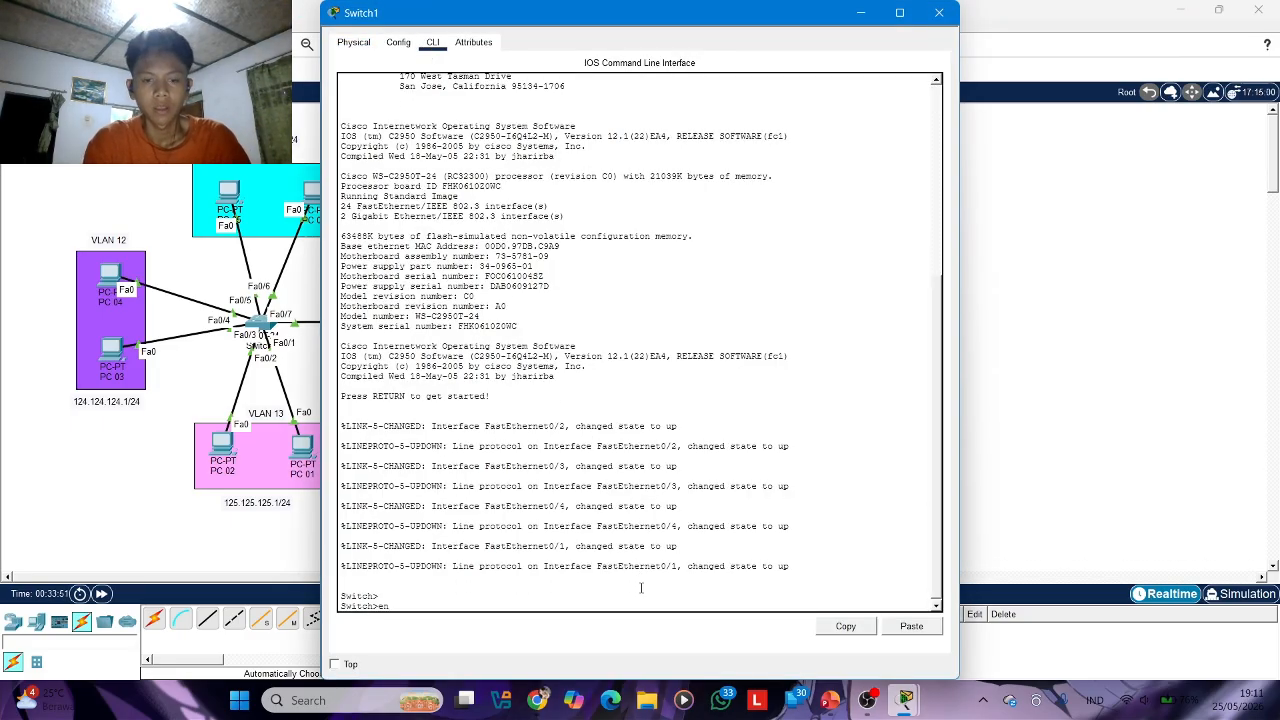
key("Return")
type("conf t")
key("Return")
Create VLAN 99 on Switch1 and exit back to global configuration mode
type("vl")
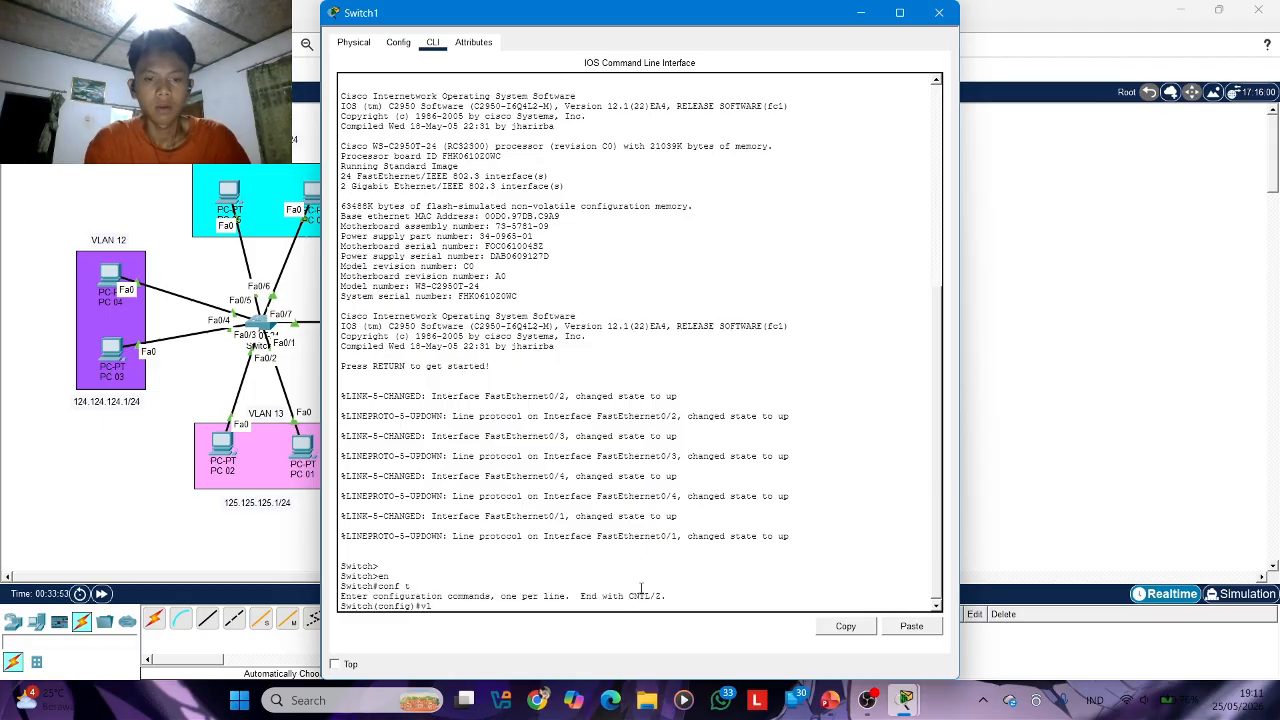
type("an 99")
key("Return")
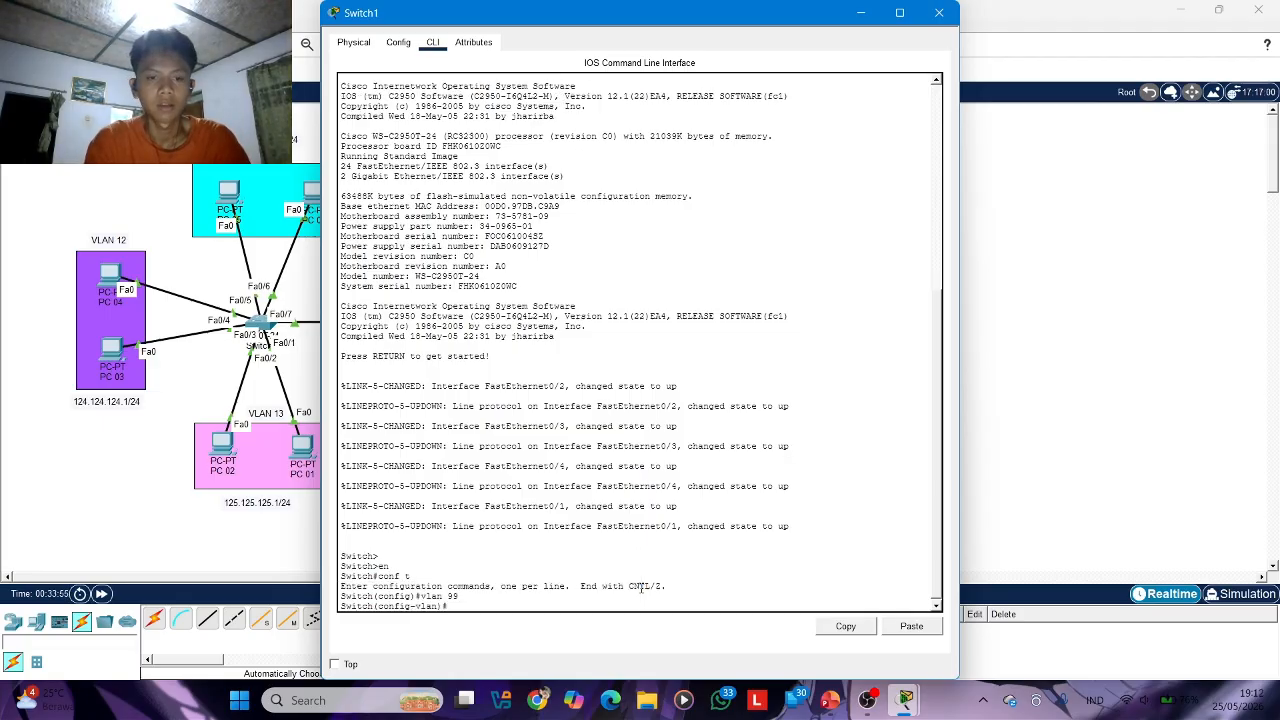
type("ex")
key("Return")
Select interface range fa0/2-4 on Switch1 and set the ports to switchport access mode
type("int")
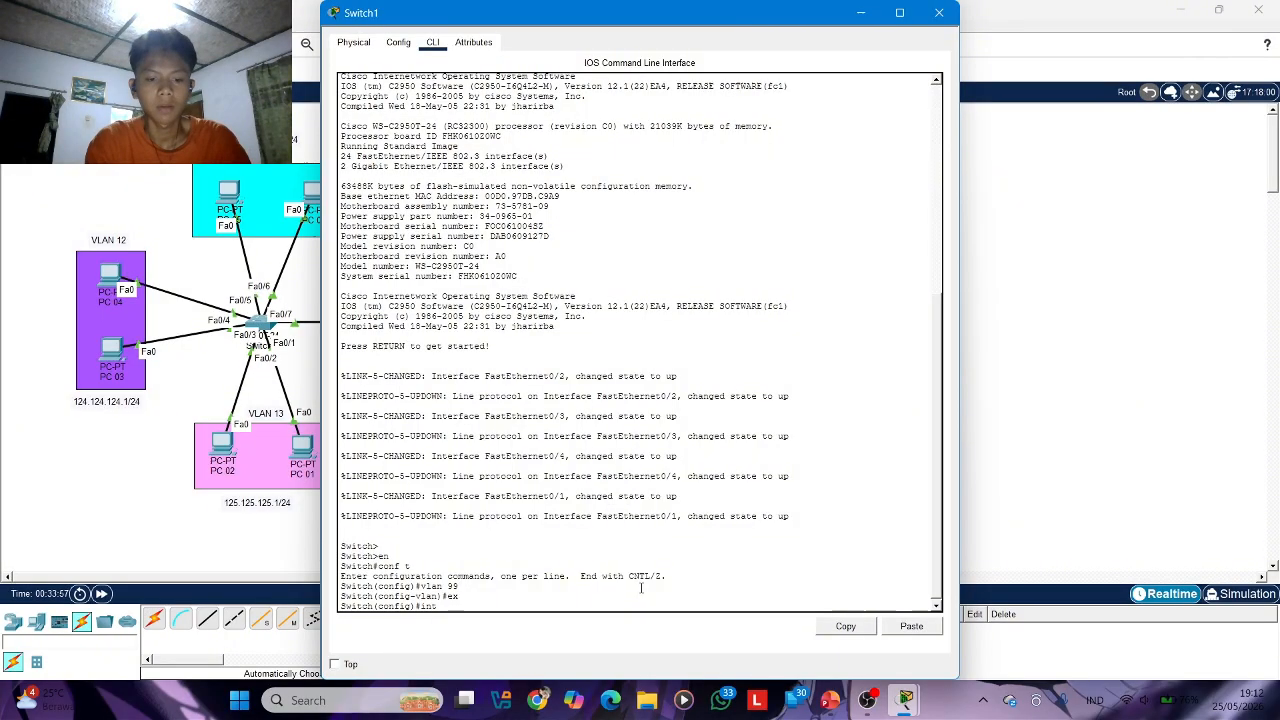
type(" g")
key("BackSpace")
type("fa")
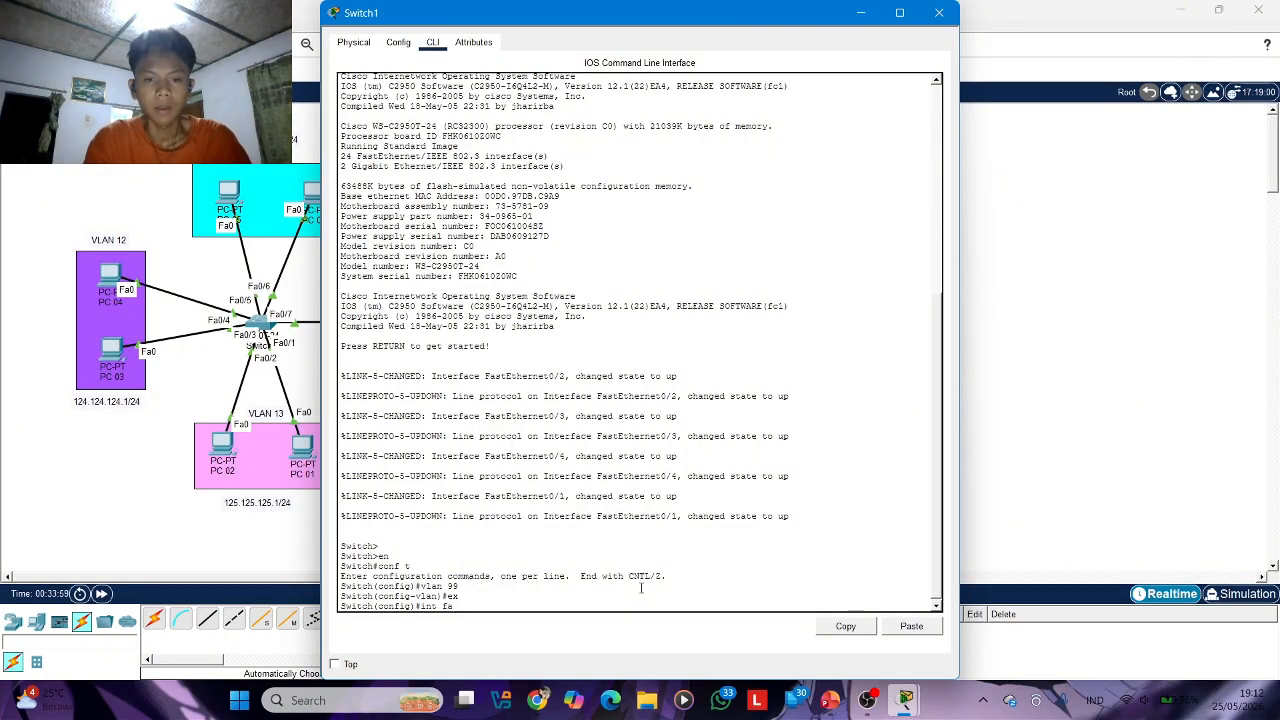
key("BackSpace")
key("BackSpace")
type("ra fa0/2-")
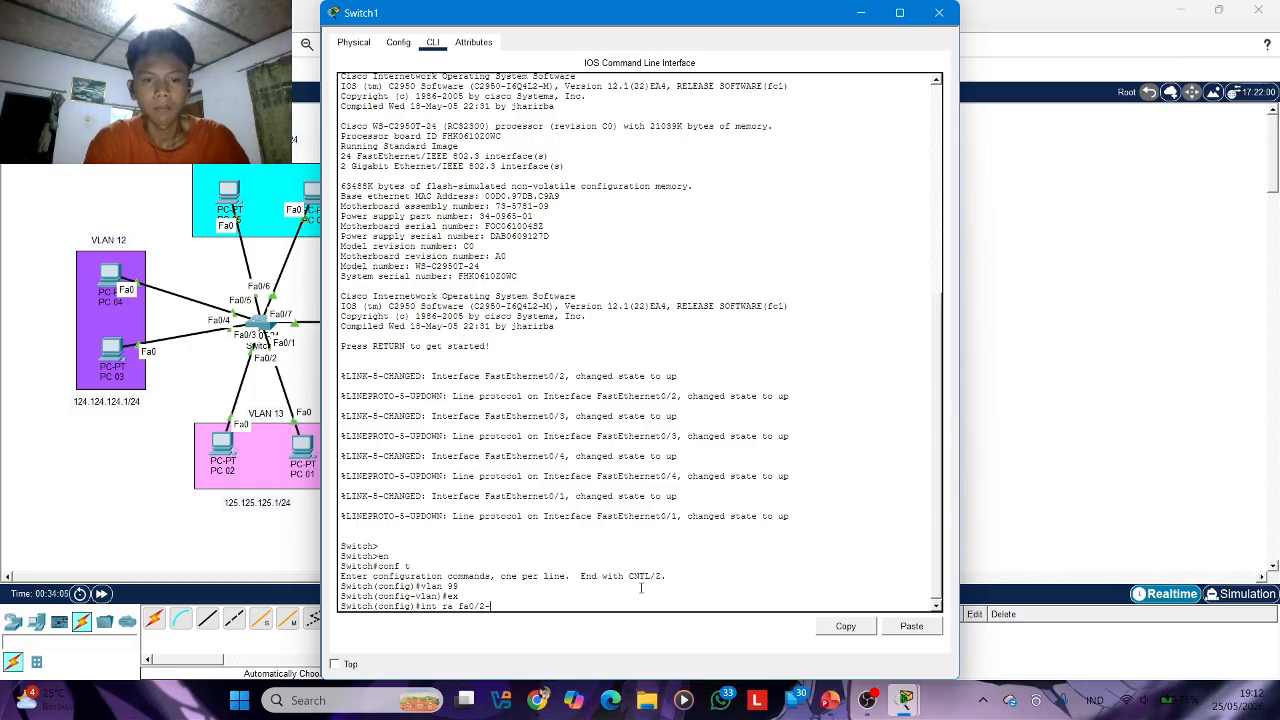
scroll(641, 587, "up", 3)
left_click_drag(804, 20, 754, 61)
type("2-4")
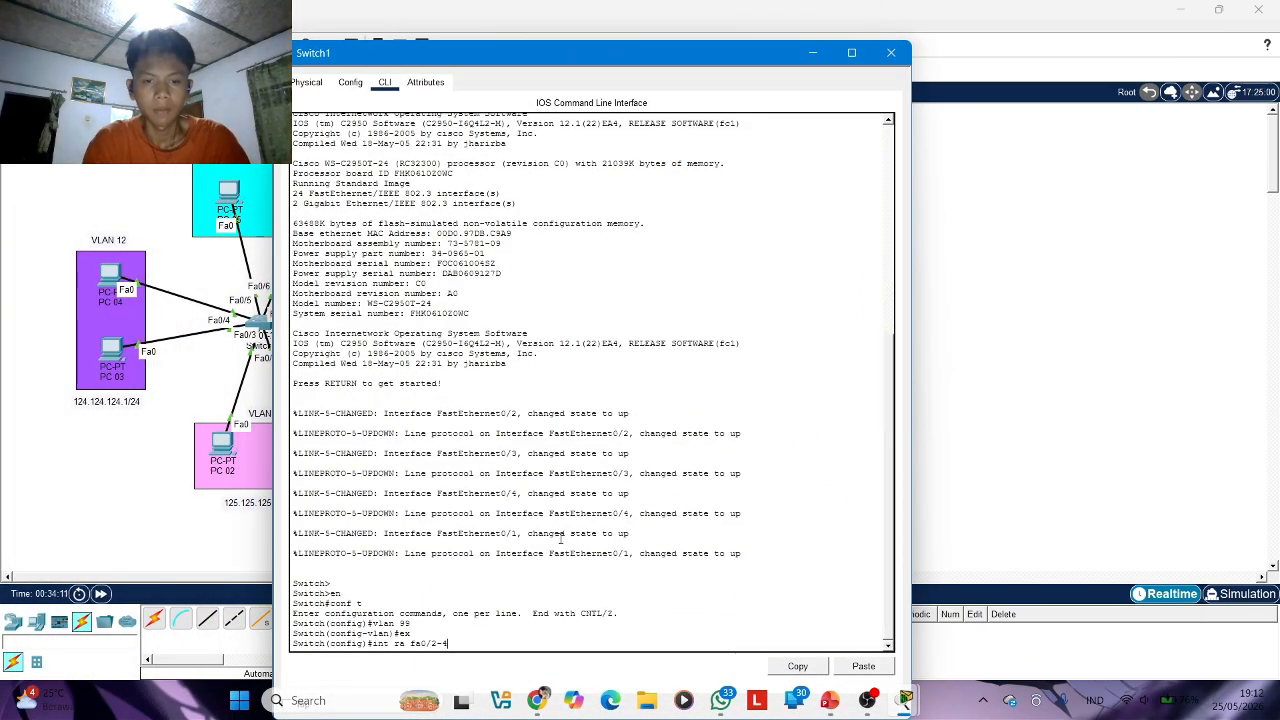
key("Return")
type("sw mod")
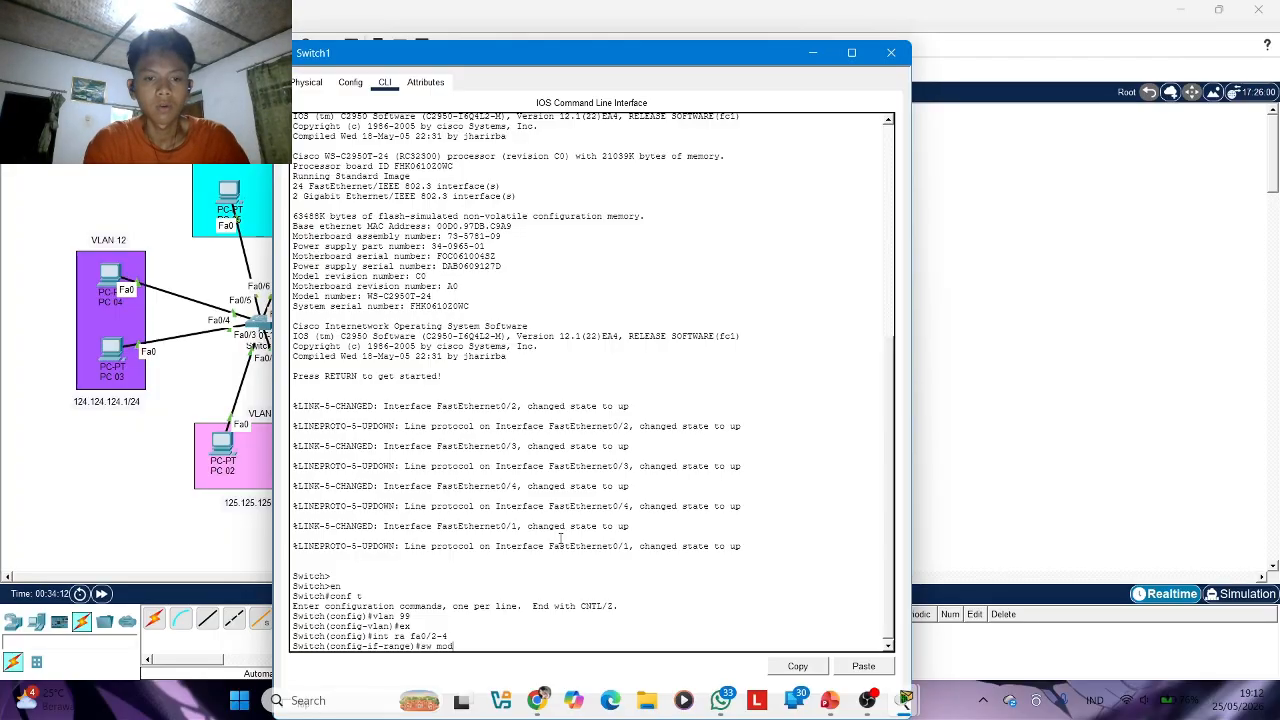
type(" acc")
key("Return")
Assign the fa0/2-4 access ports to VLAN 99 and close Switch1's window
type("sw acc vl")
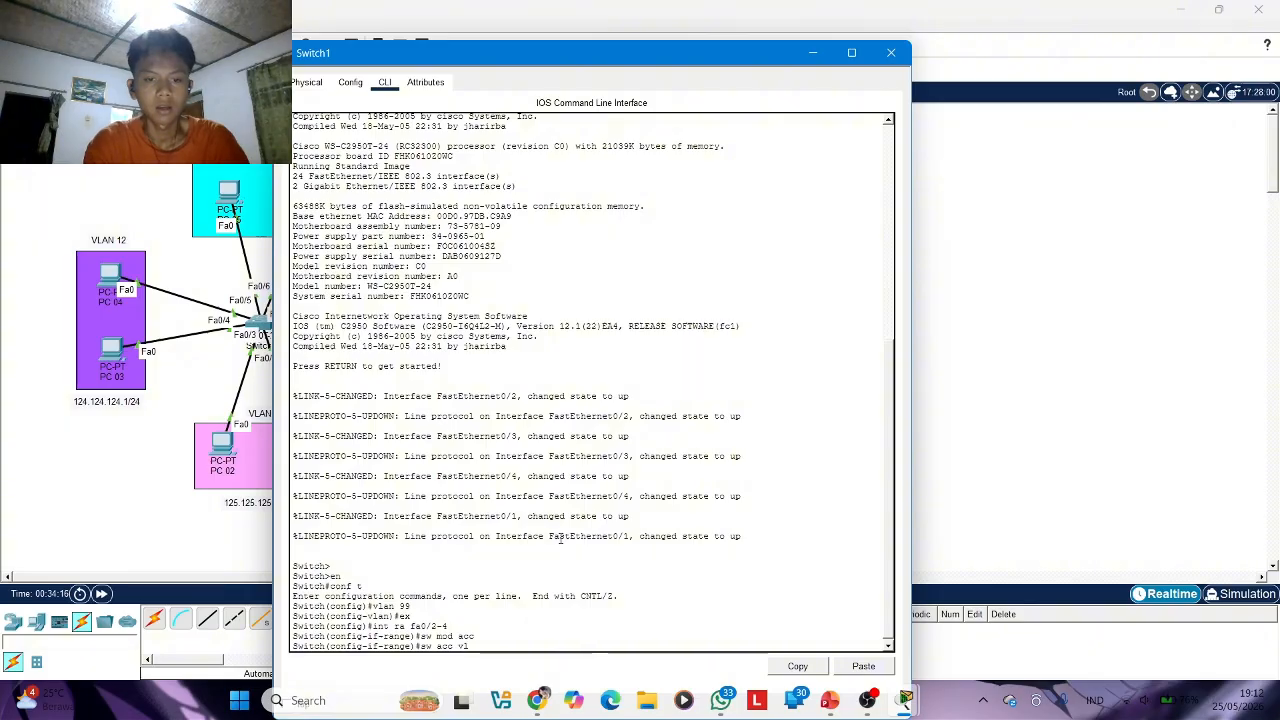
type("an 99")
key("Return")
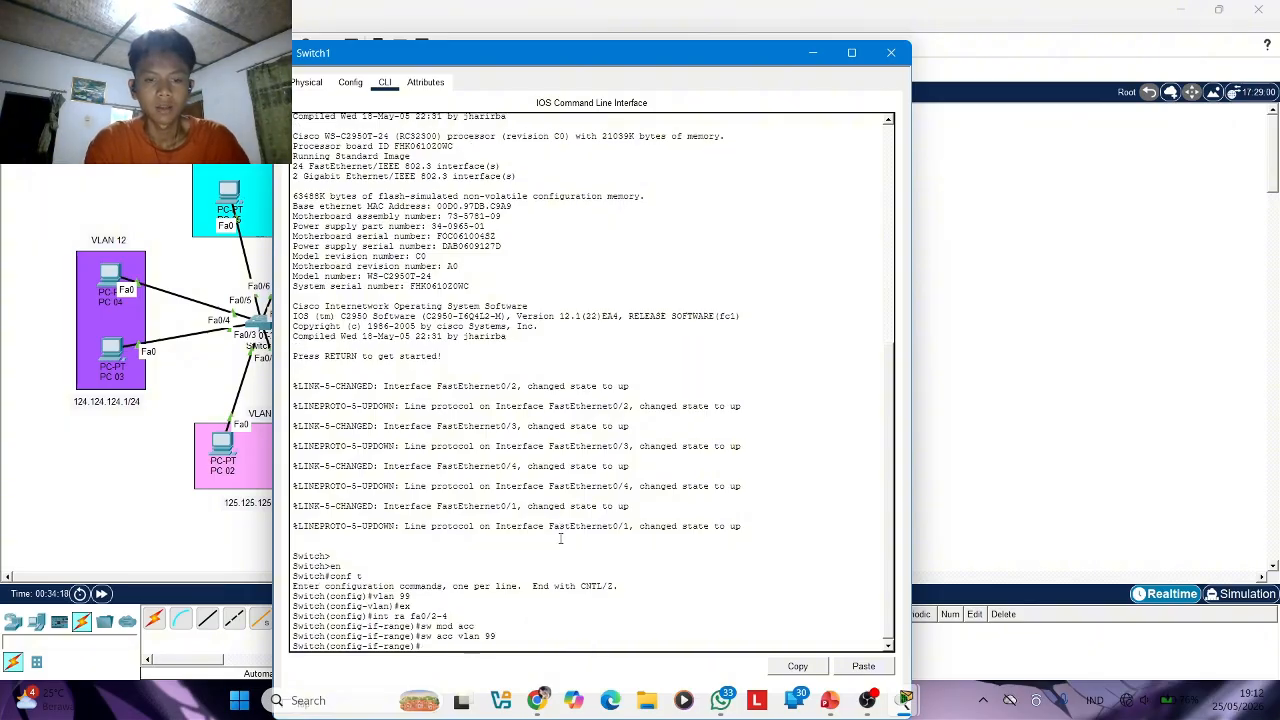
left_click(892, 54)
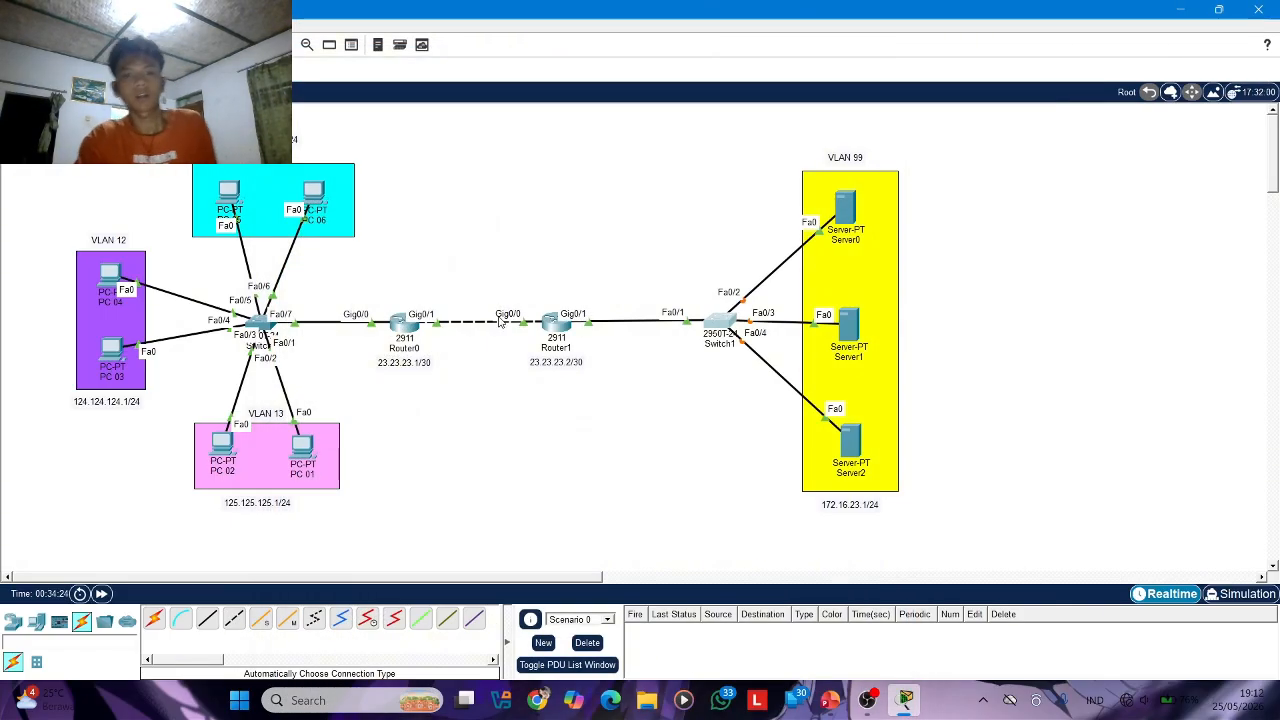
Reopen Router1's command line, exit interface g0/1's configuration, and create subinterface g0/1.99
left_click(556, 327)
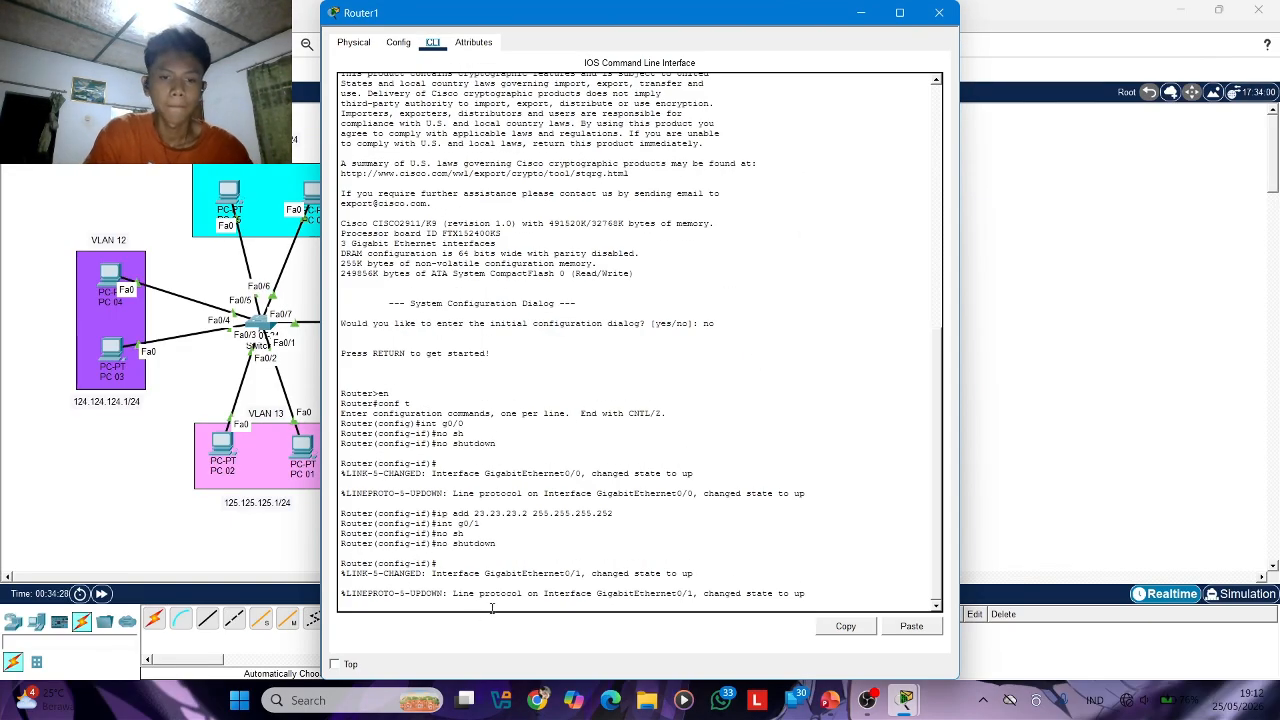
key("Return")
type("ex")
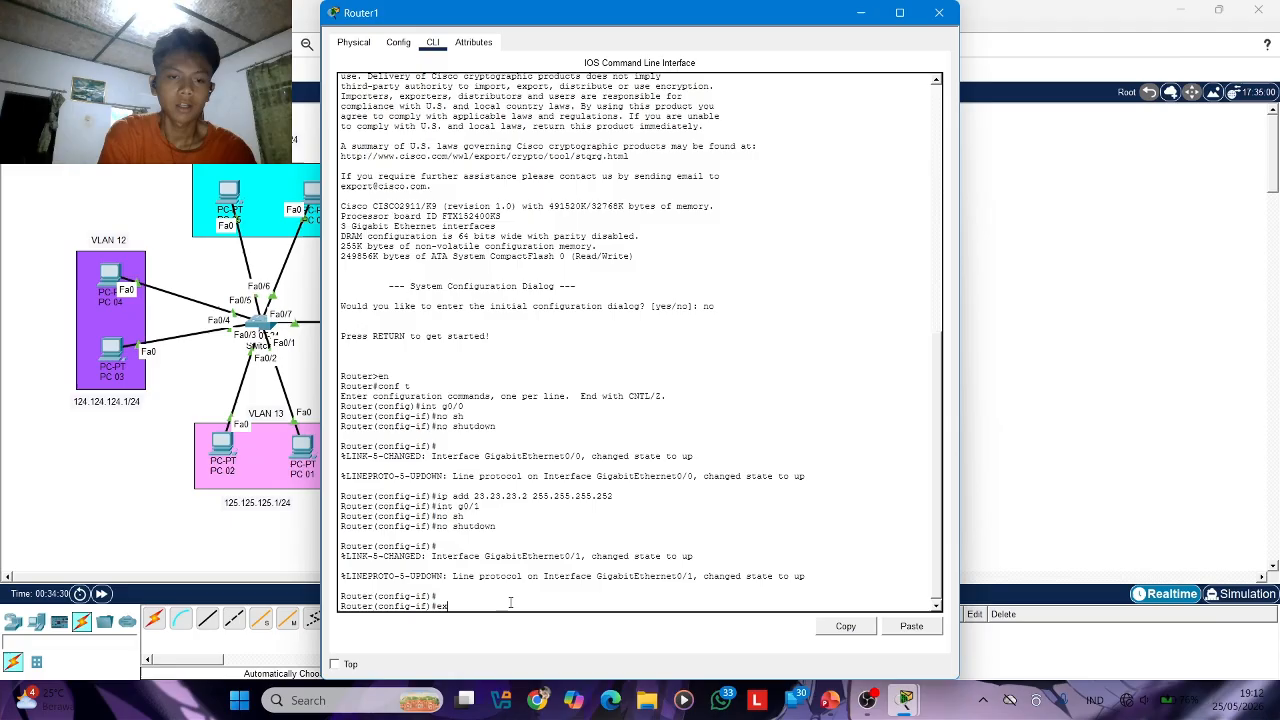
key("Return")
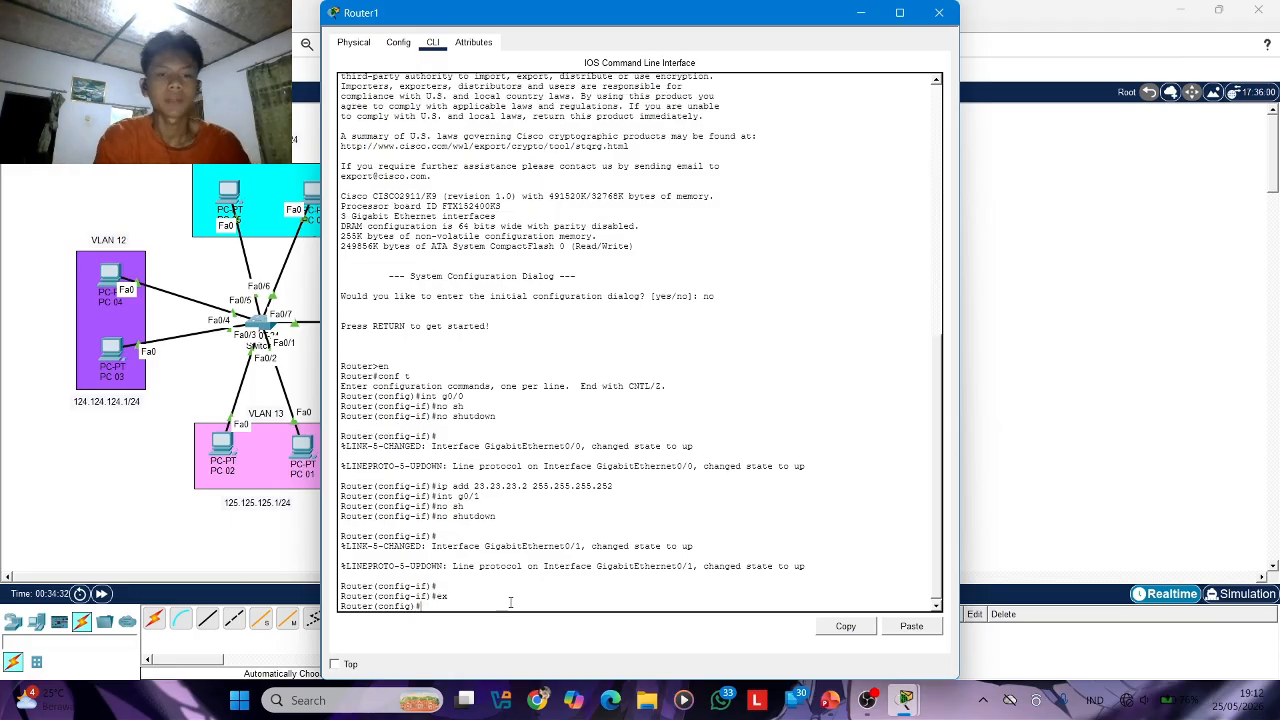
type("int ")
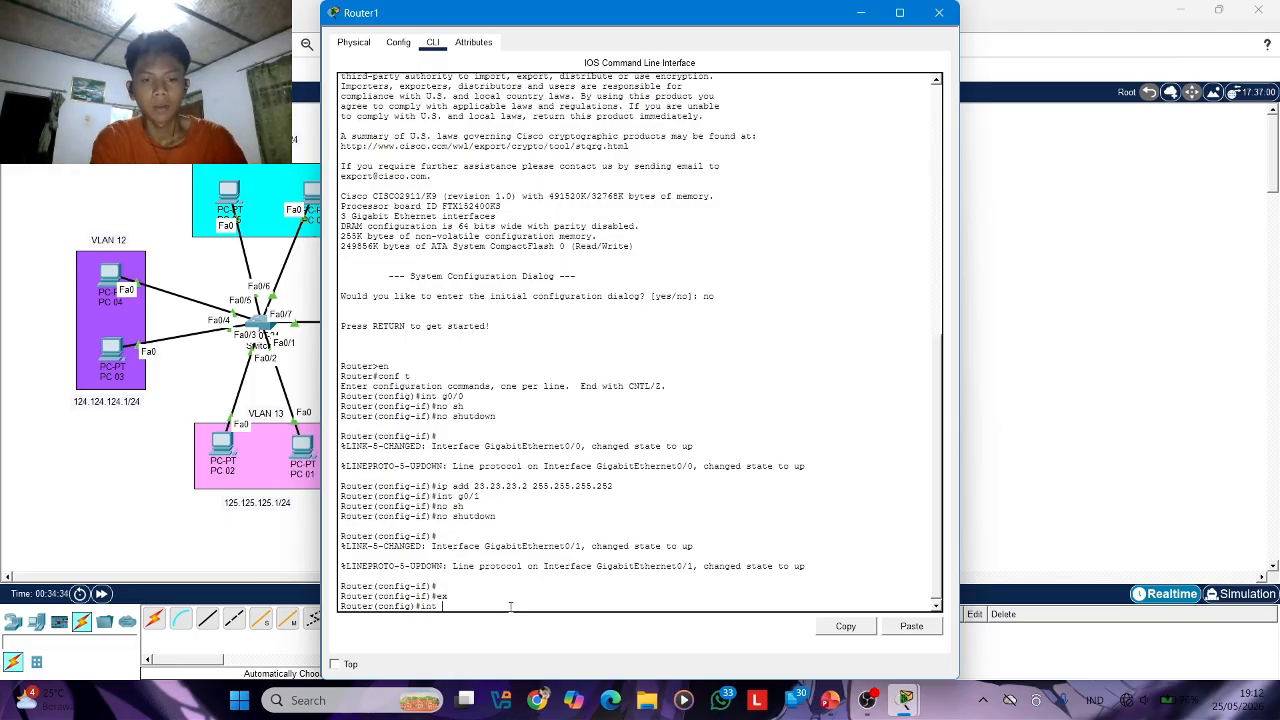
type("g0/1.")
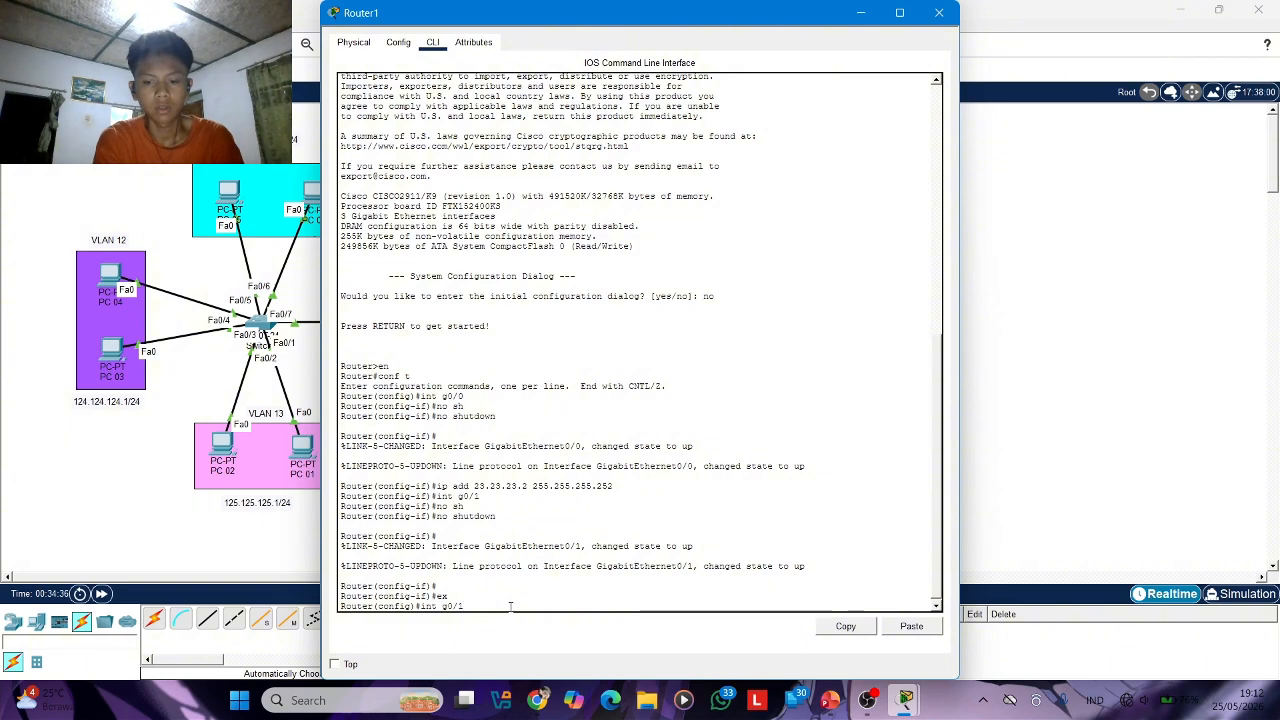
type("99")
key("Return")
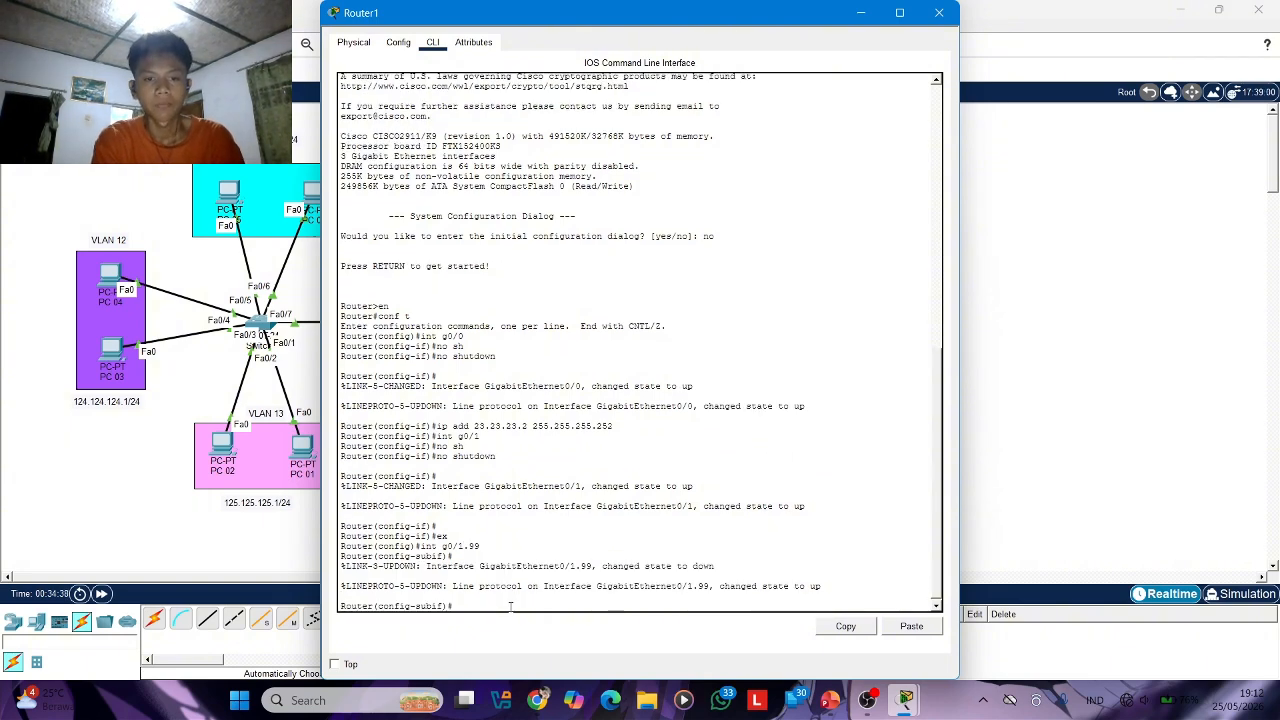
Set dot1Q encapsulation with VLAN 99 on Router1's subinterface g0/1.99
type("en")
key("Tab")
type("do")
key("Tab")
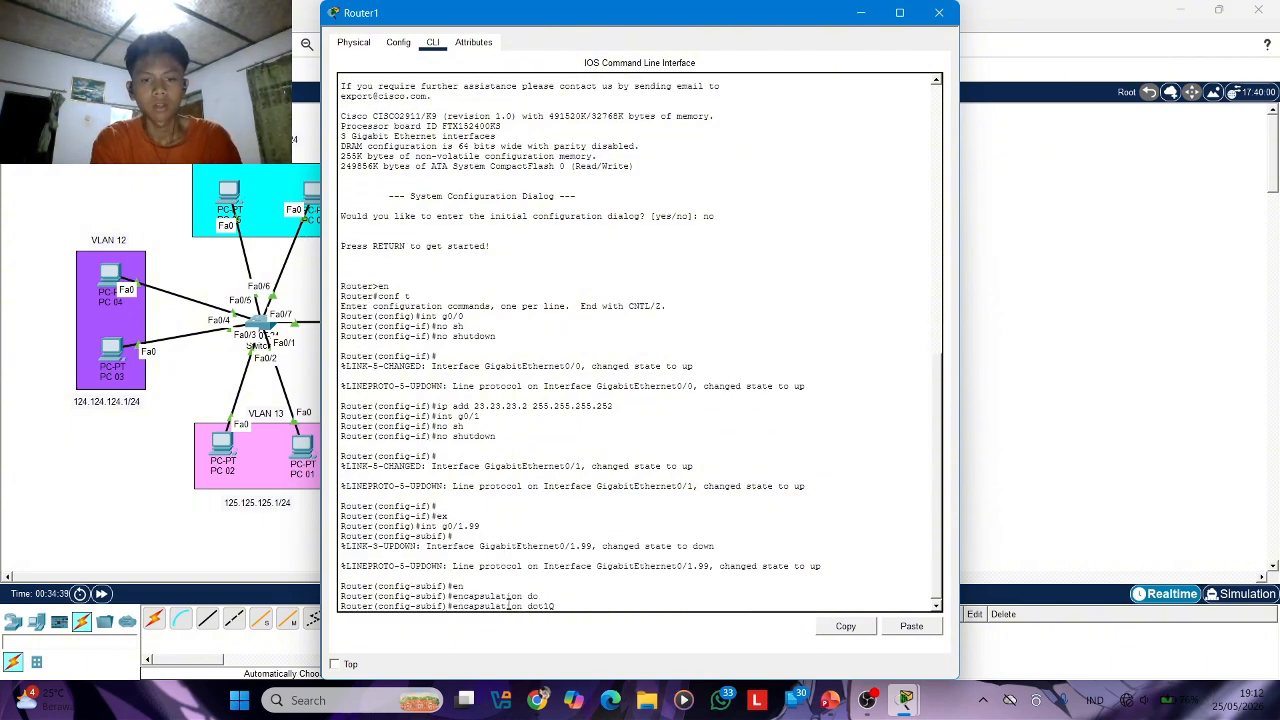
type("99")
key("Return")
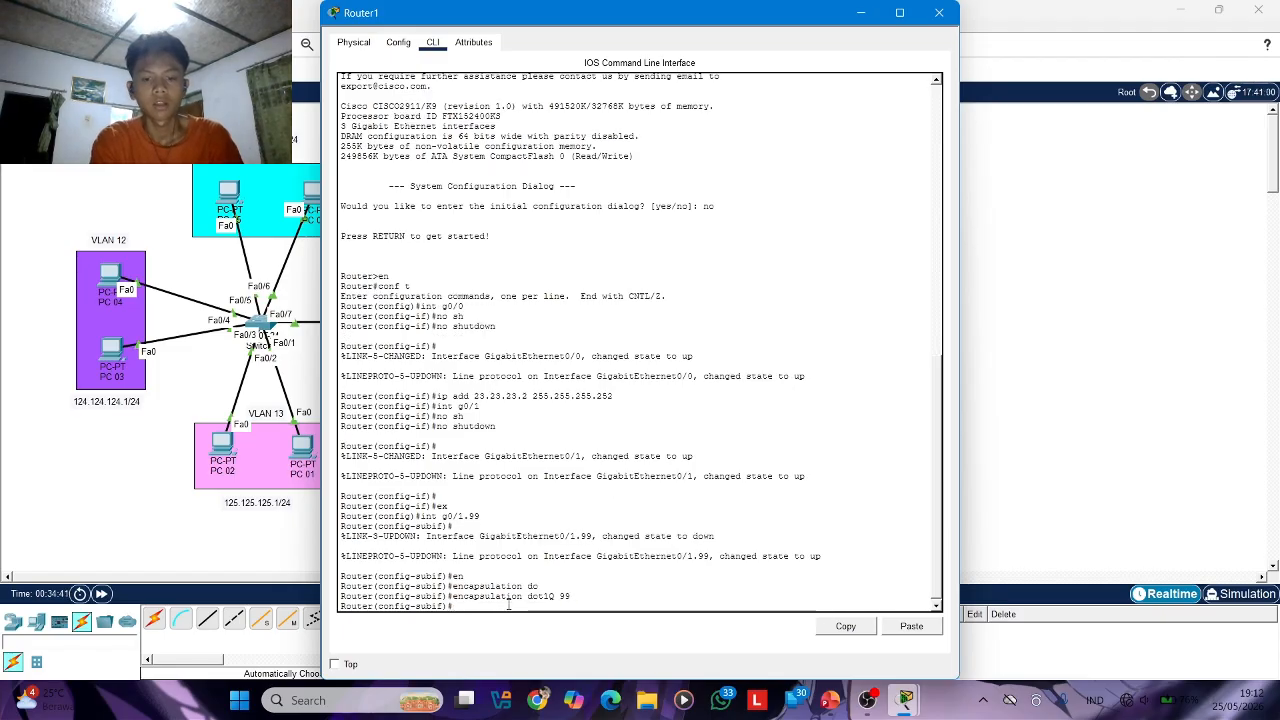
Assign IP address 172.16.23.1 with mask 255.255.255.0 to subinterface g0/1.99 and close Router1's window
type("ip add ")
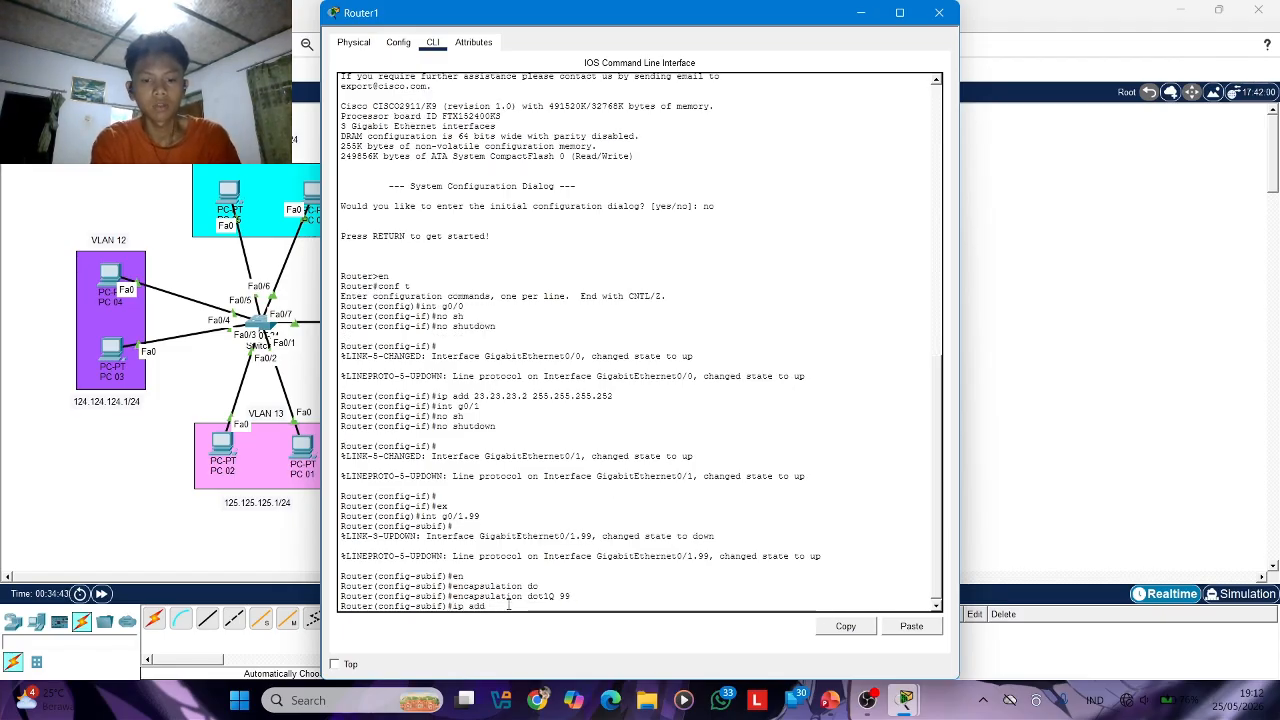
type("19")
key("BackSpace")
type("72")
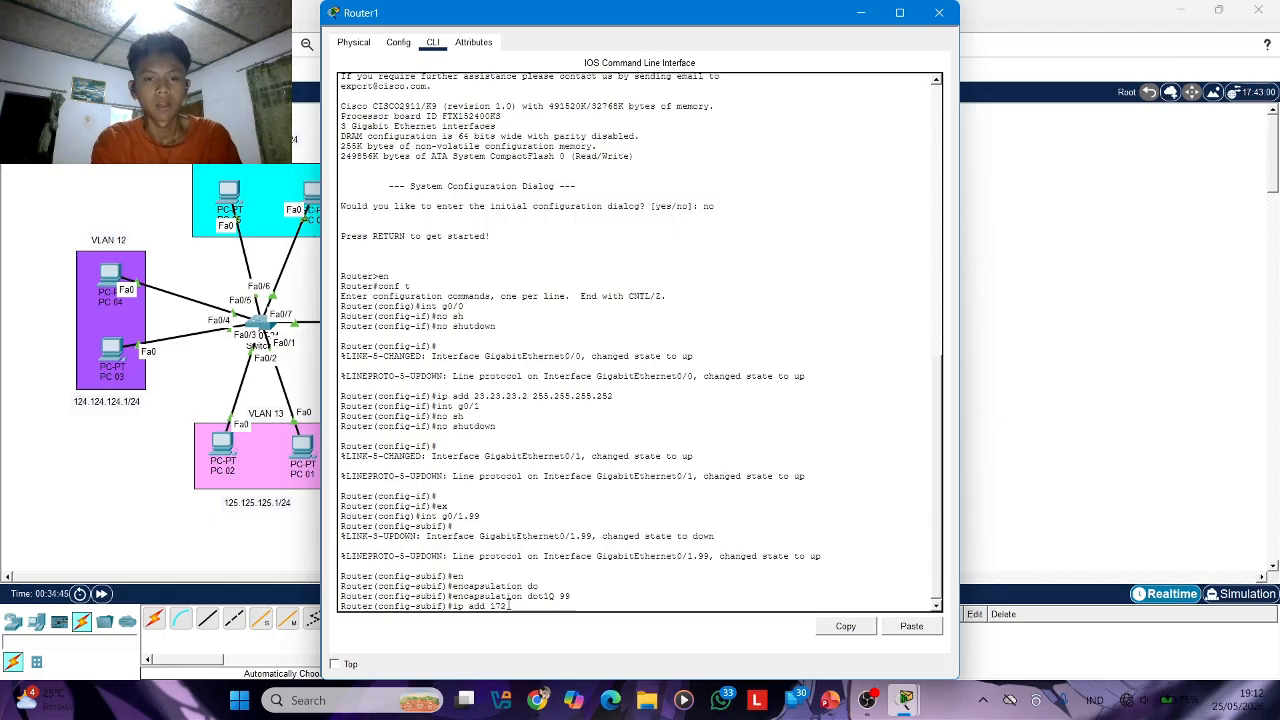
type(".16")
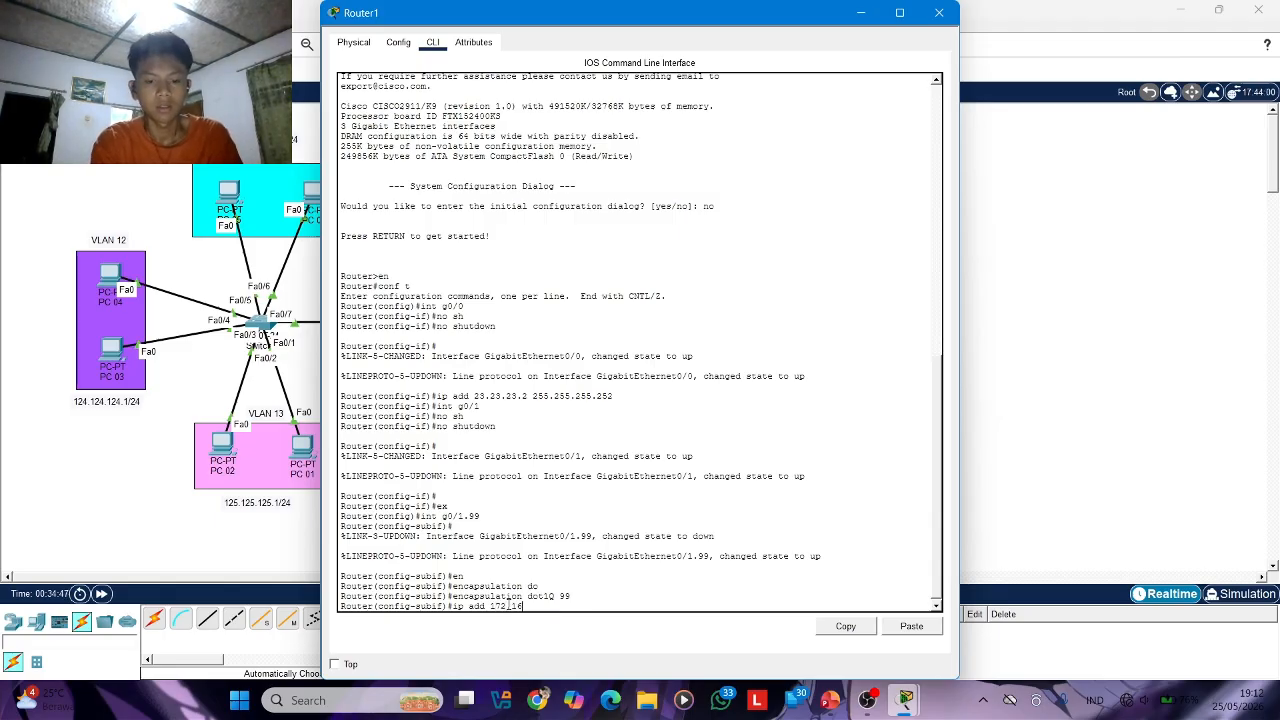
type(".23.1")
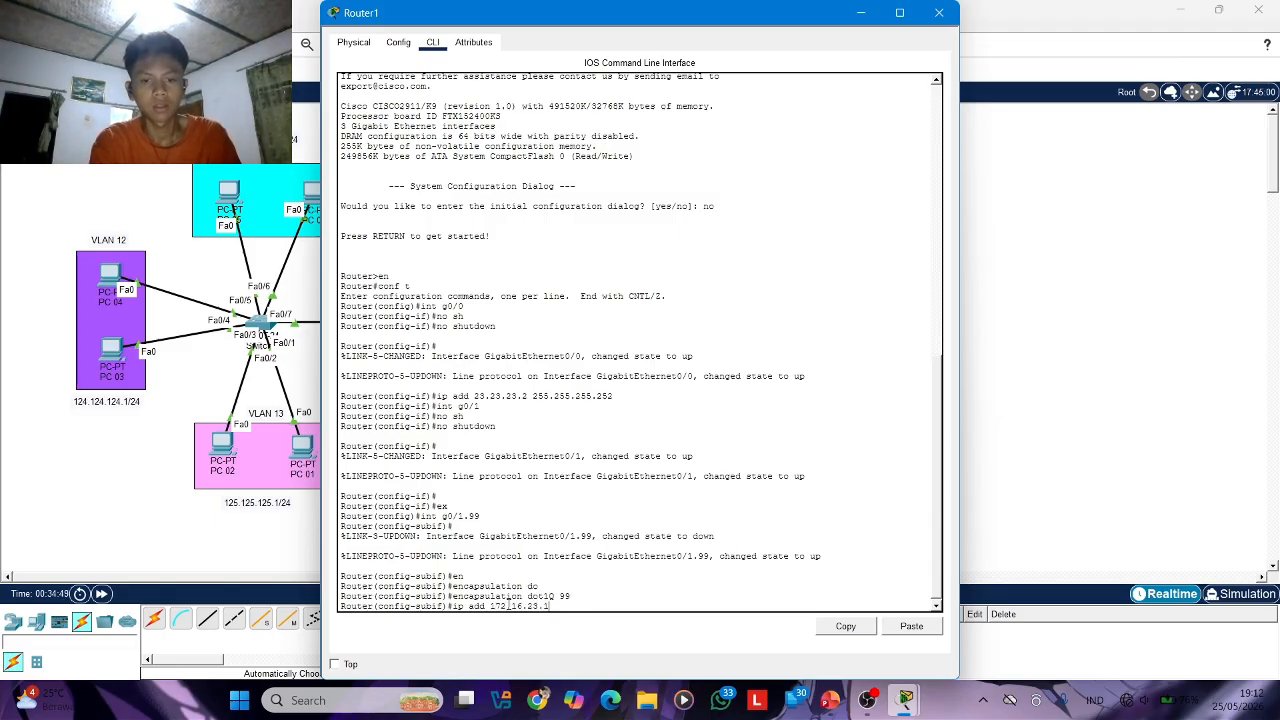
type(" 255.25")
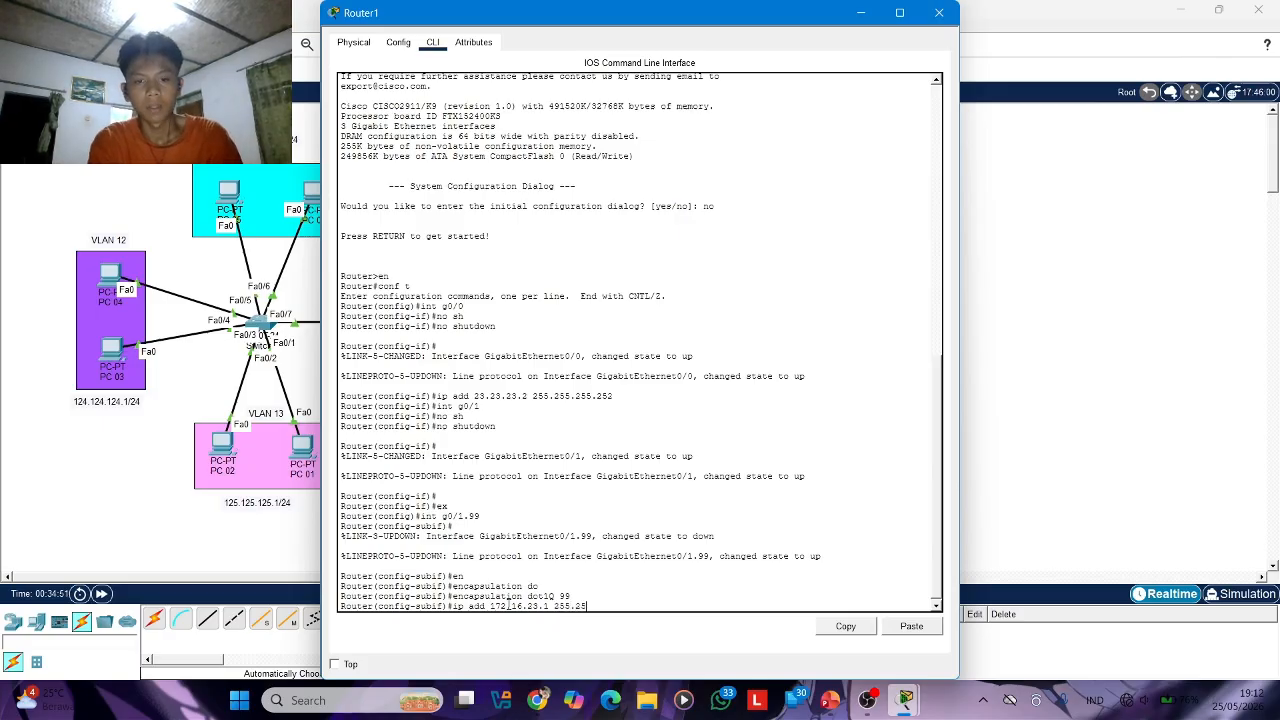
type("5.2")
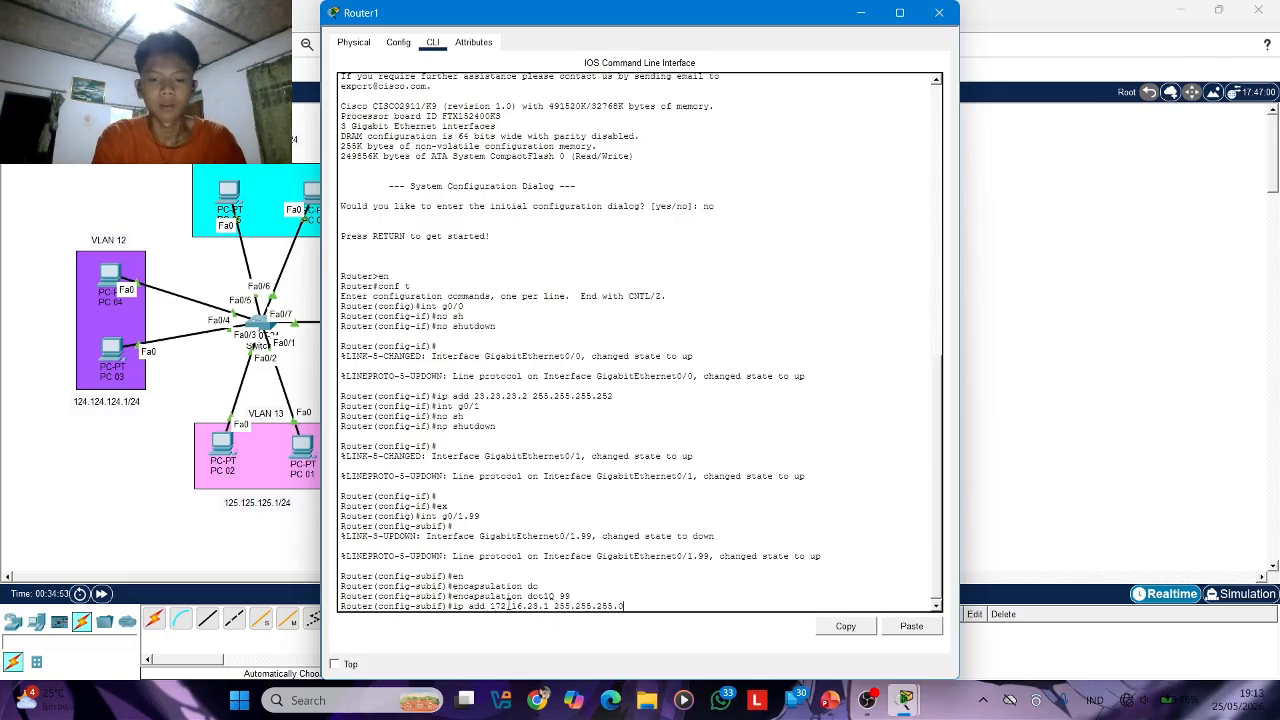
type("55.0")
key("Return")
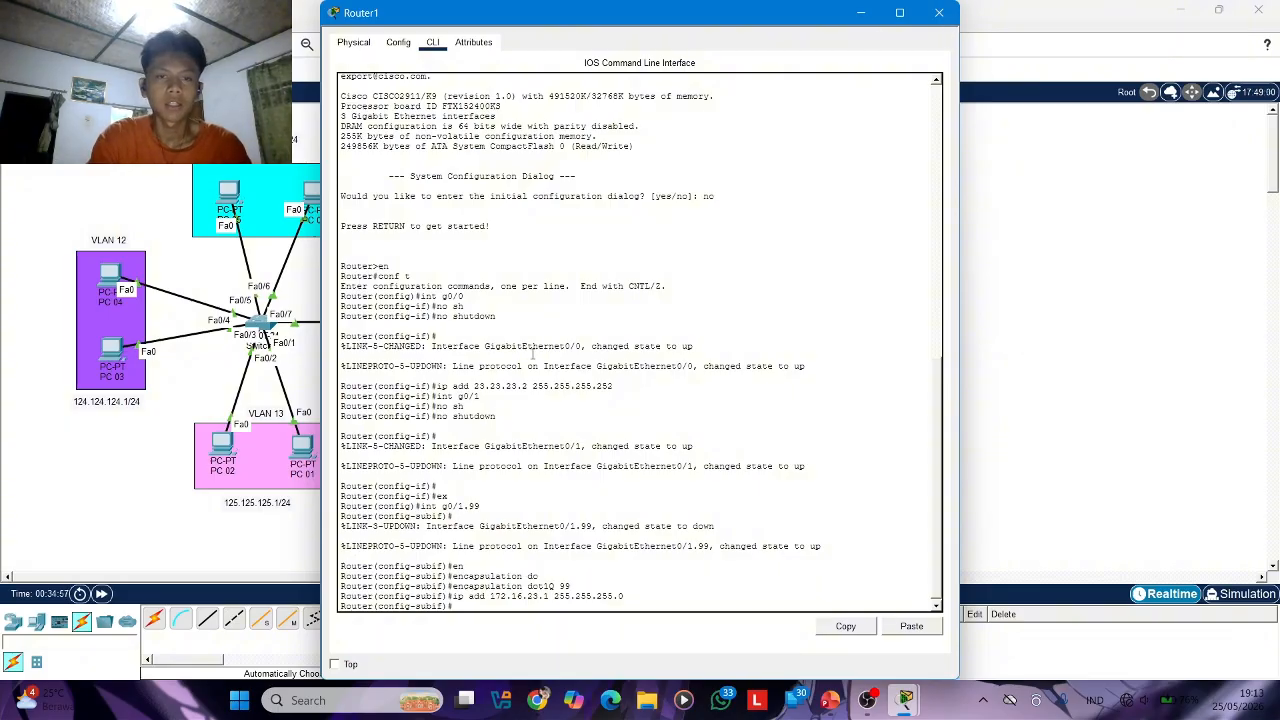
left_click(939, 12)
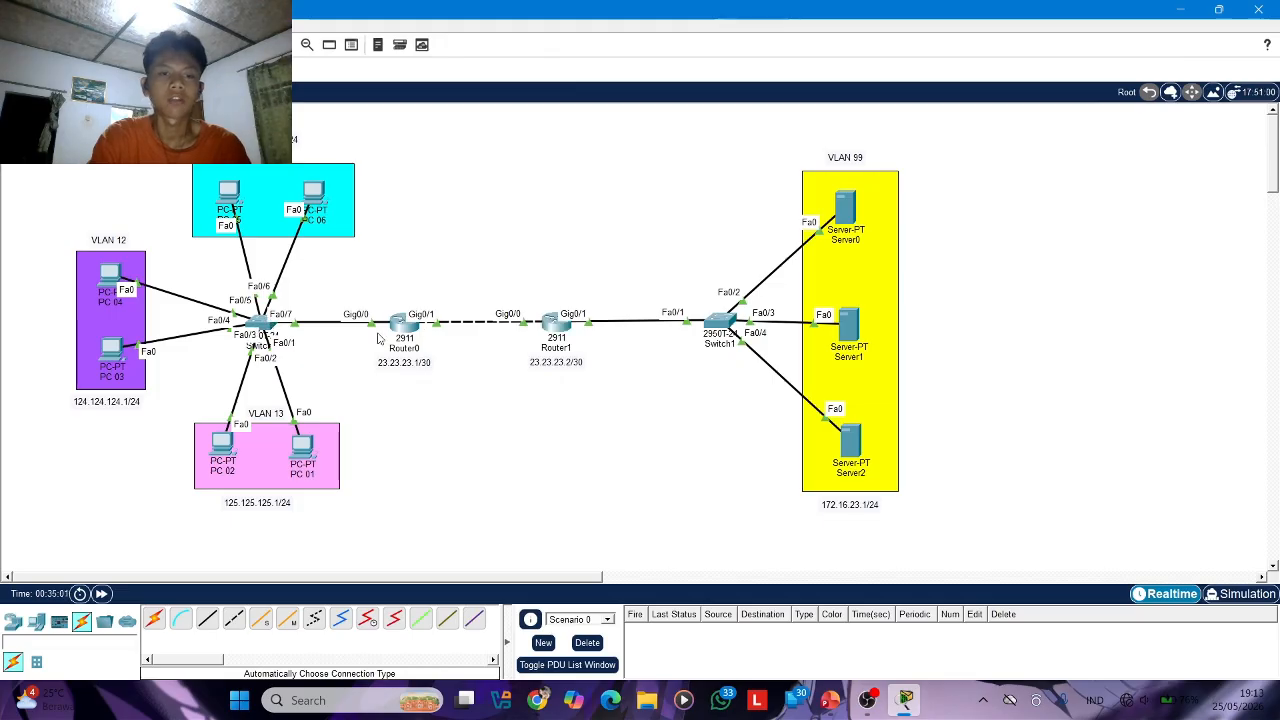
Open Router0's command line and exit interface configuration to global configuration mode
left_click(409, 330)
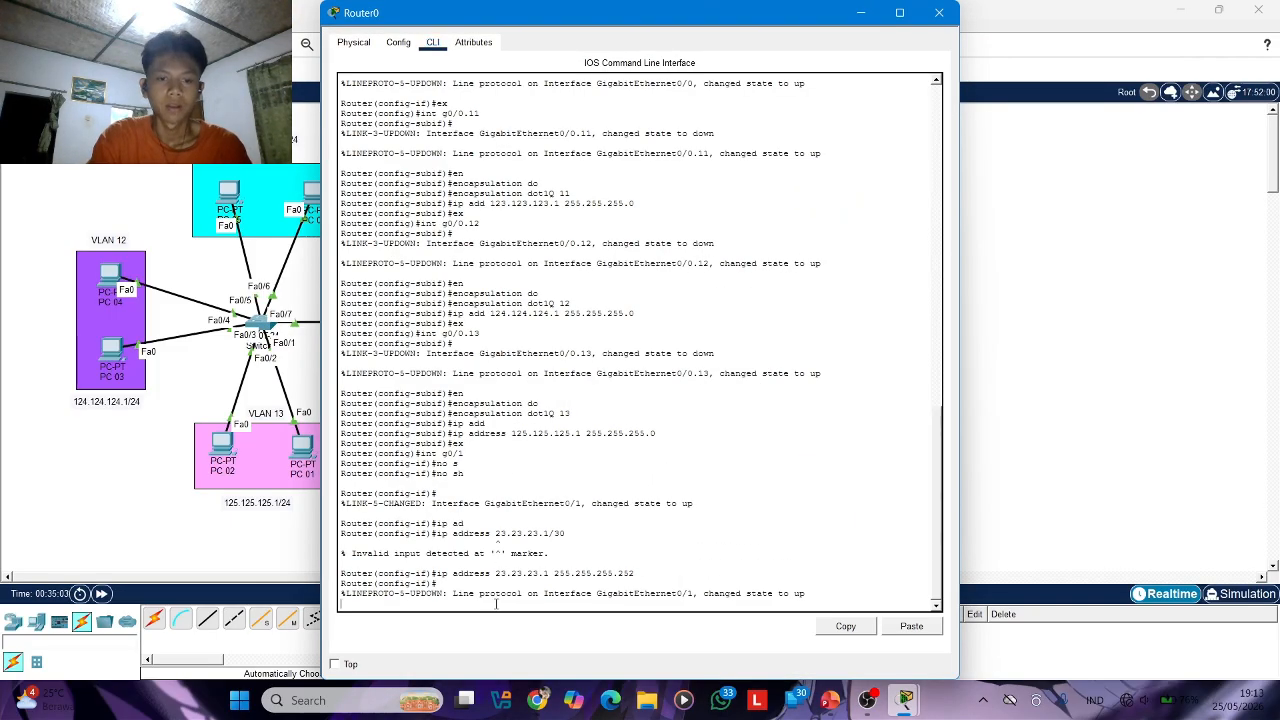
key("Return")
type("ex")
key("Return")
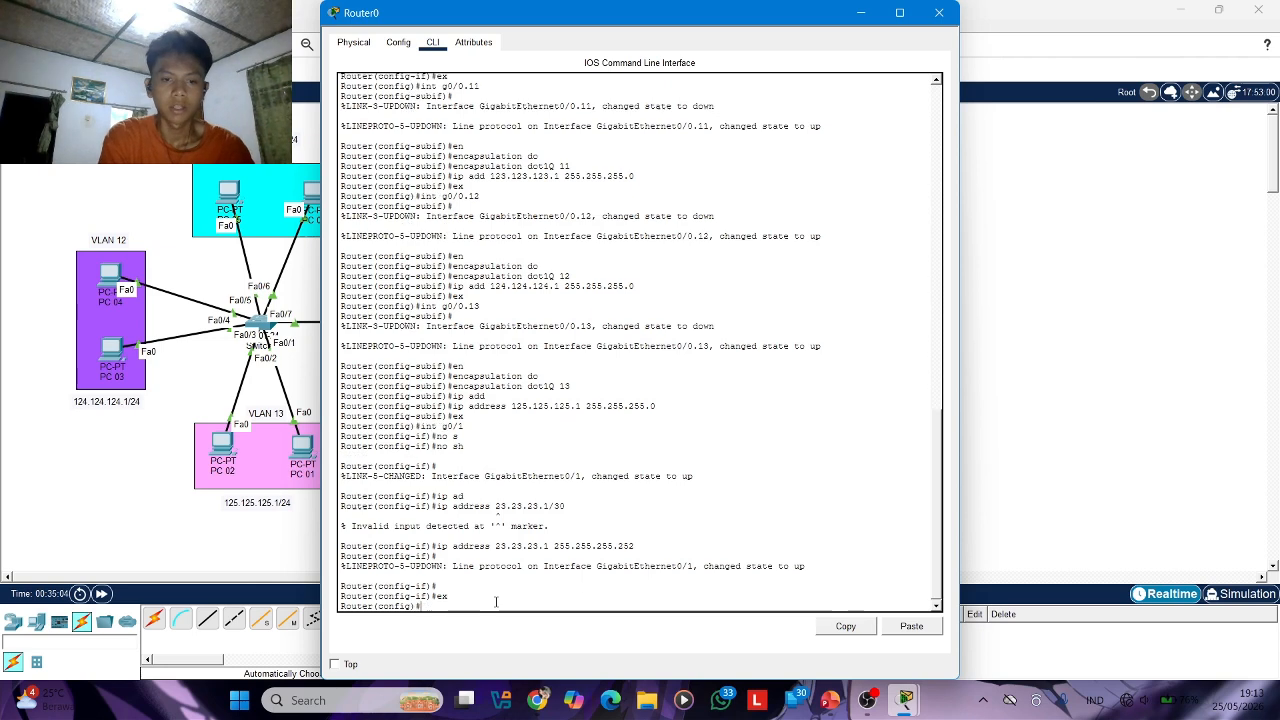
Try to create a DHCP pool on Router0 with the name entered as "vla 11"
type("ip dh")
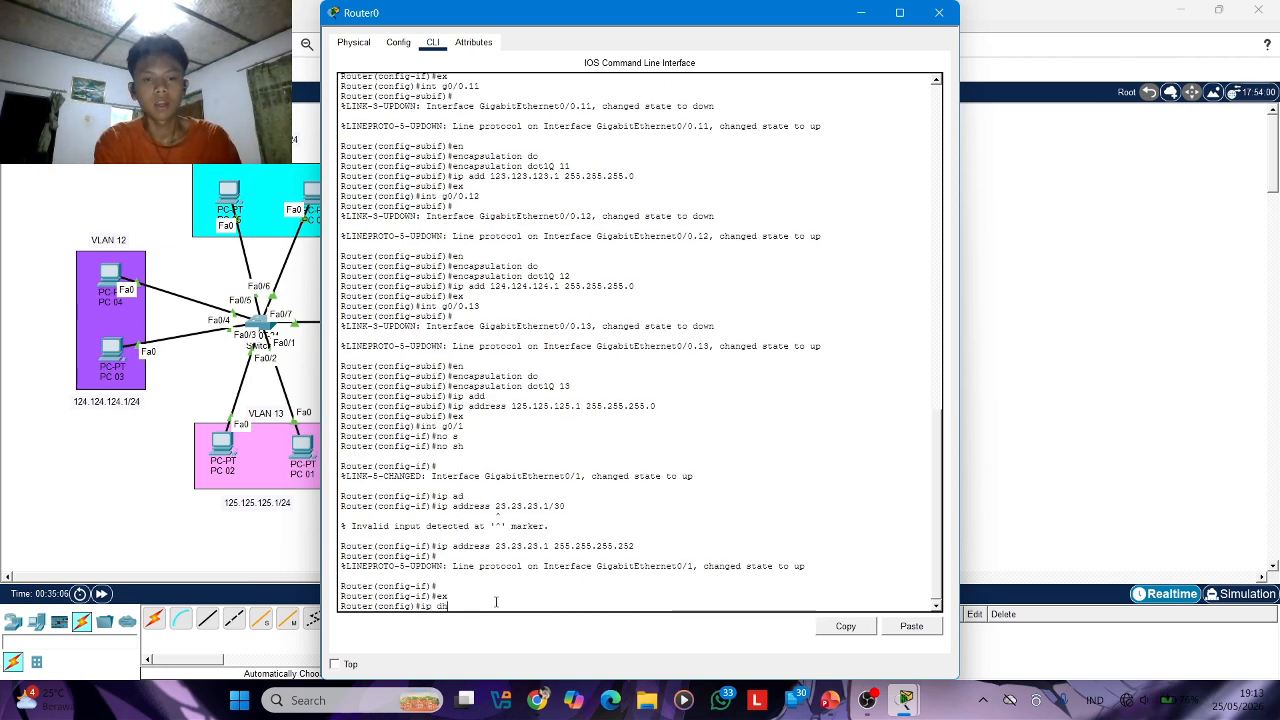
key("Tab")
type("po")
key("Tab")
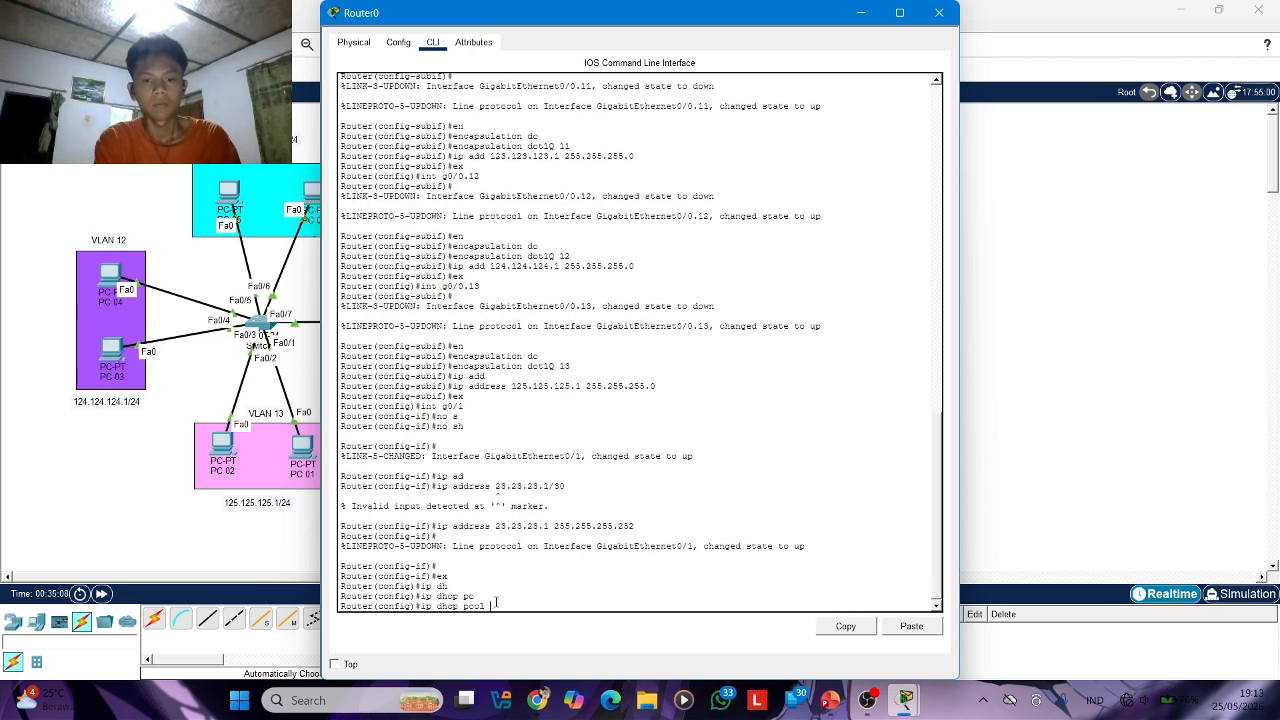
type("vla")
key("Tab")
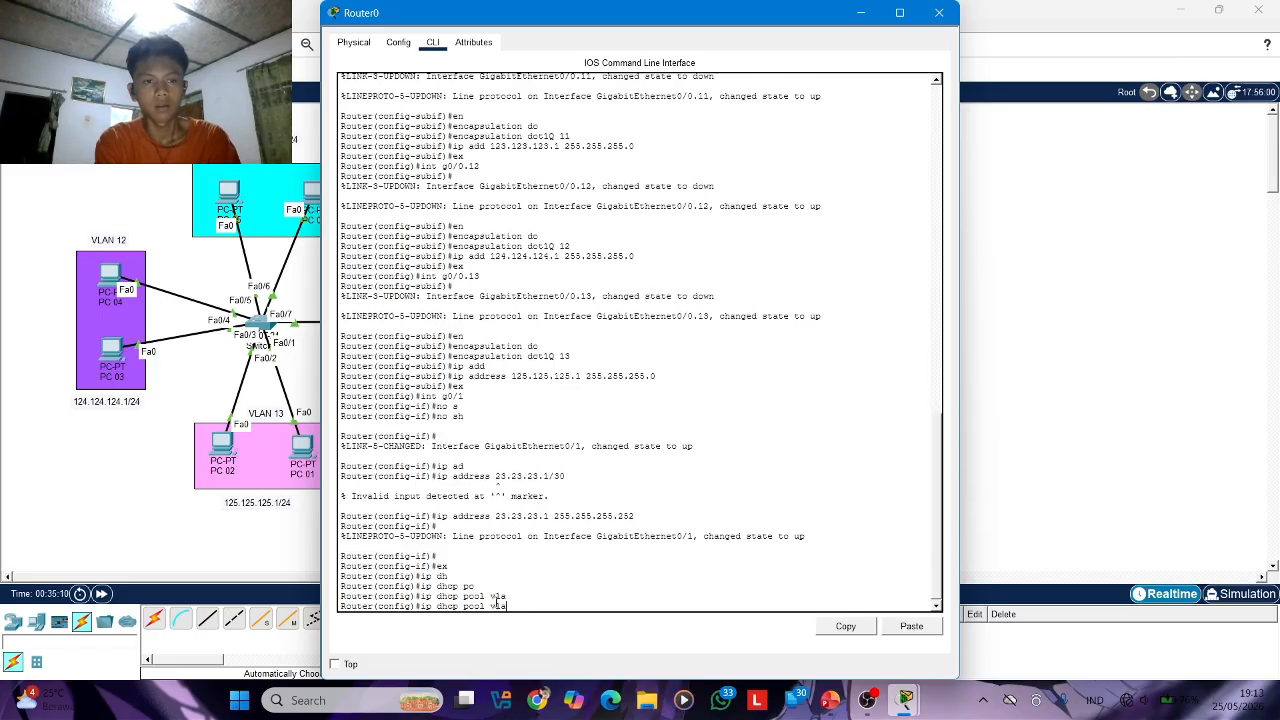
type("11")
key("Return")
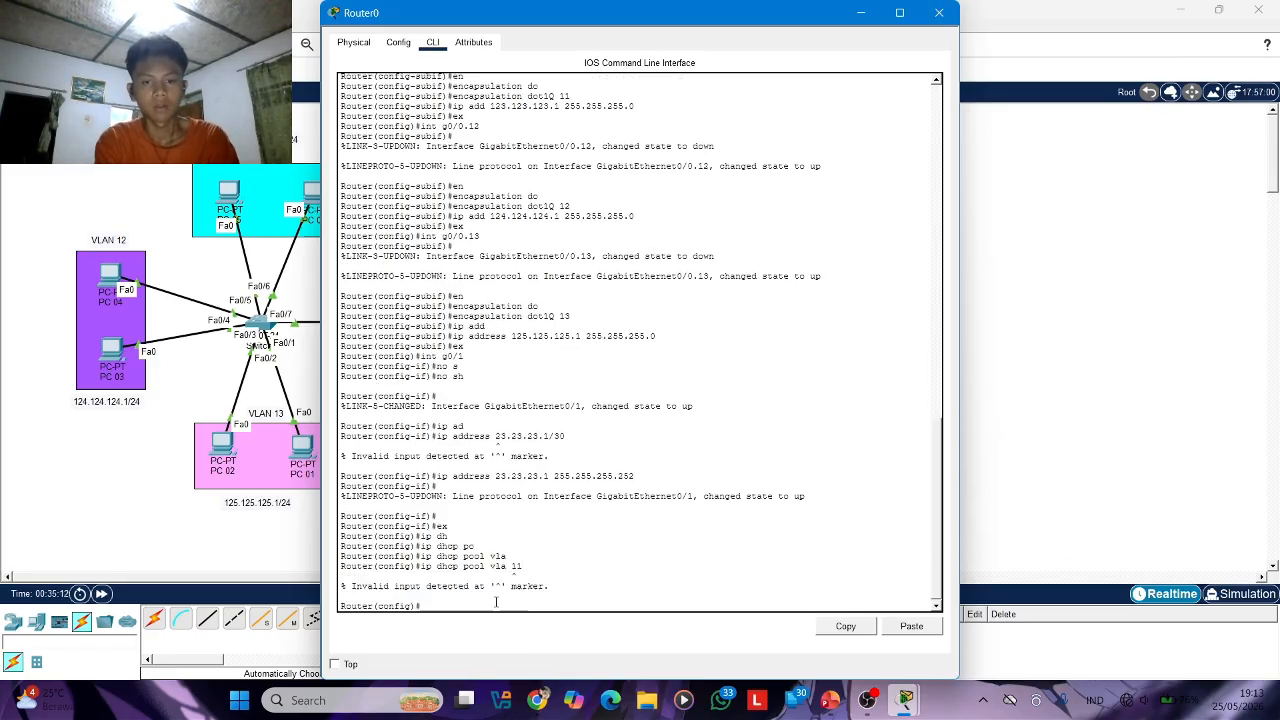
Create a DHCP pool named vlan11 on Router0
type("ip dh")
key("Tab")
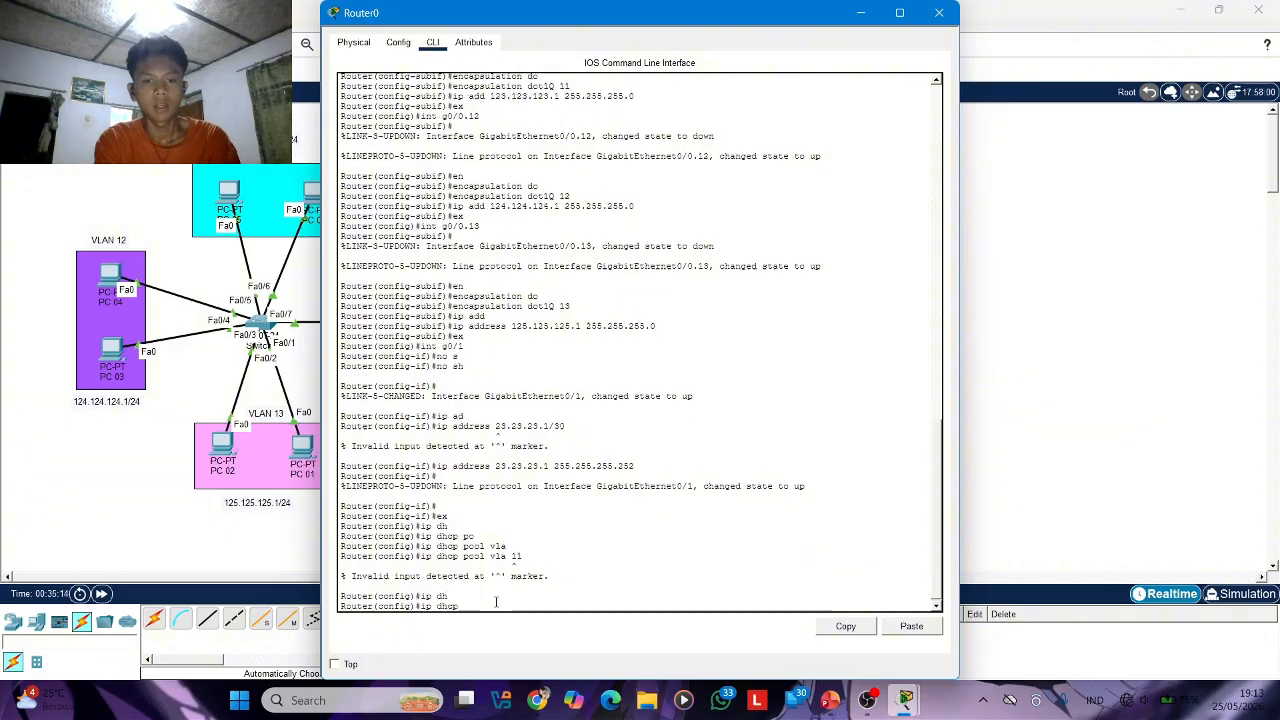
type("po")
key("Tab")
type("vlan11")
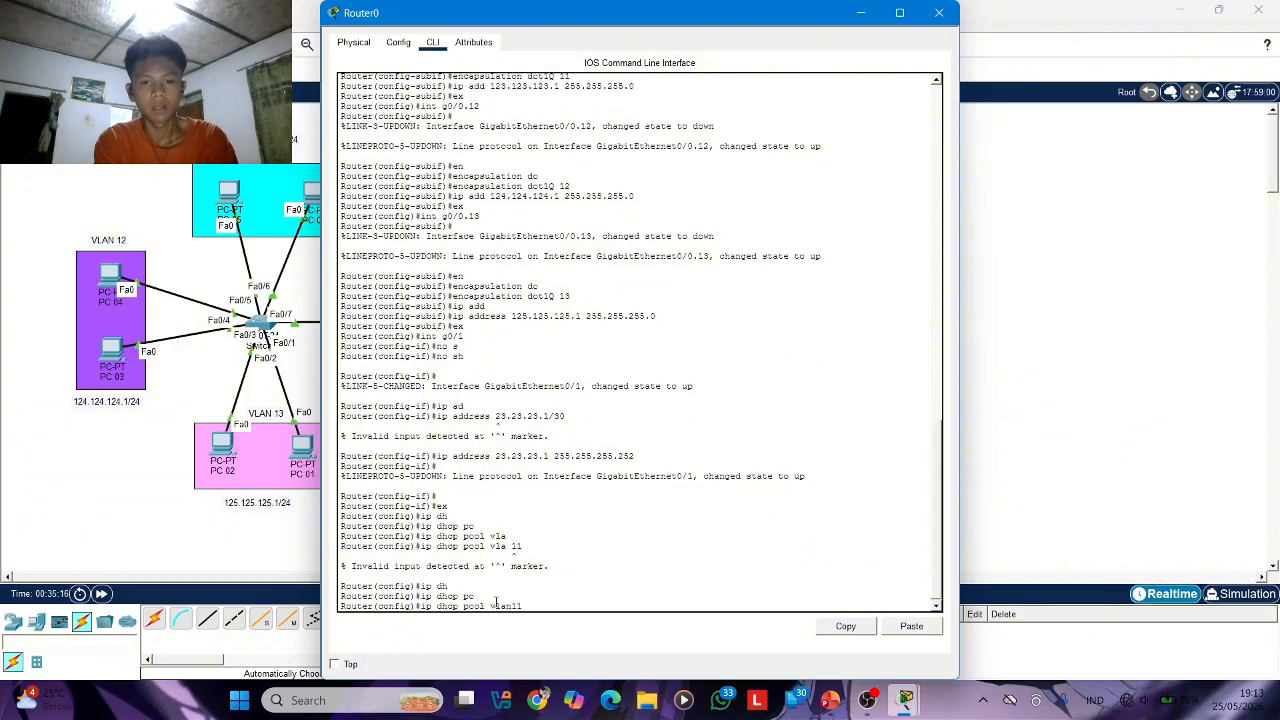
key("Return")
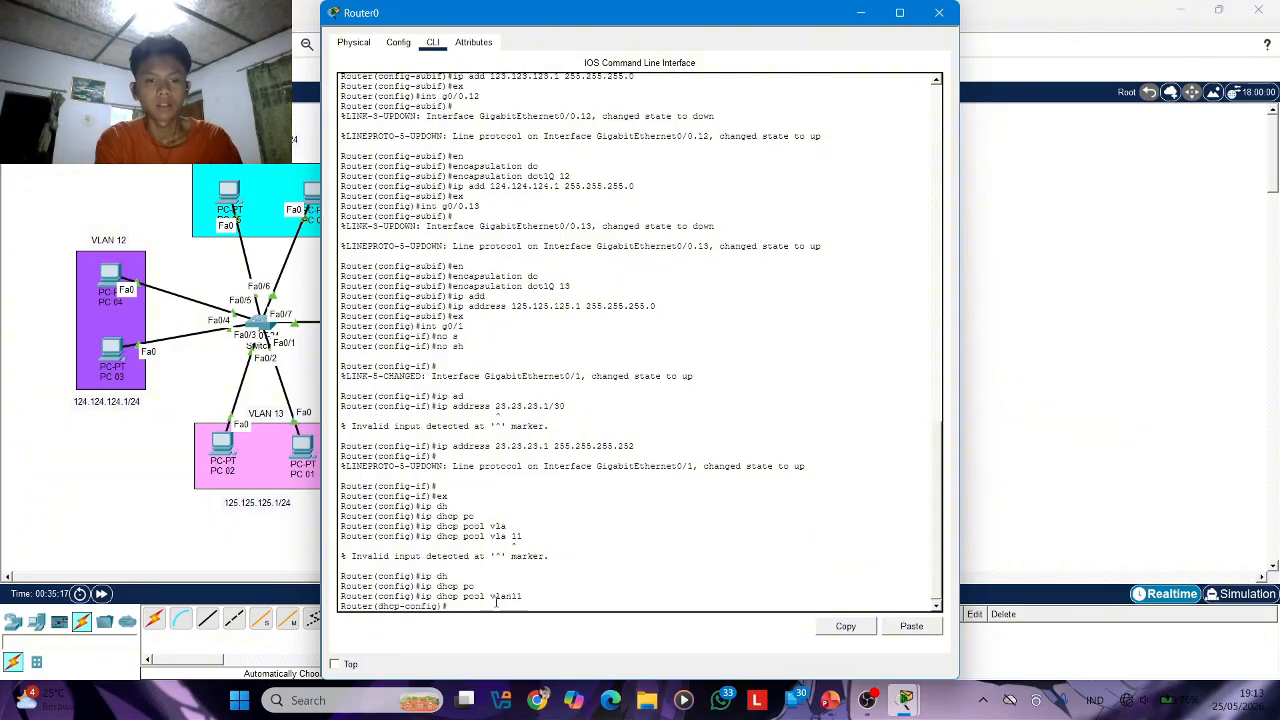
Set the vlan11 pool's network to 123.123.123.0 with mask 255.255.255.0
type("net")
key("Tab")
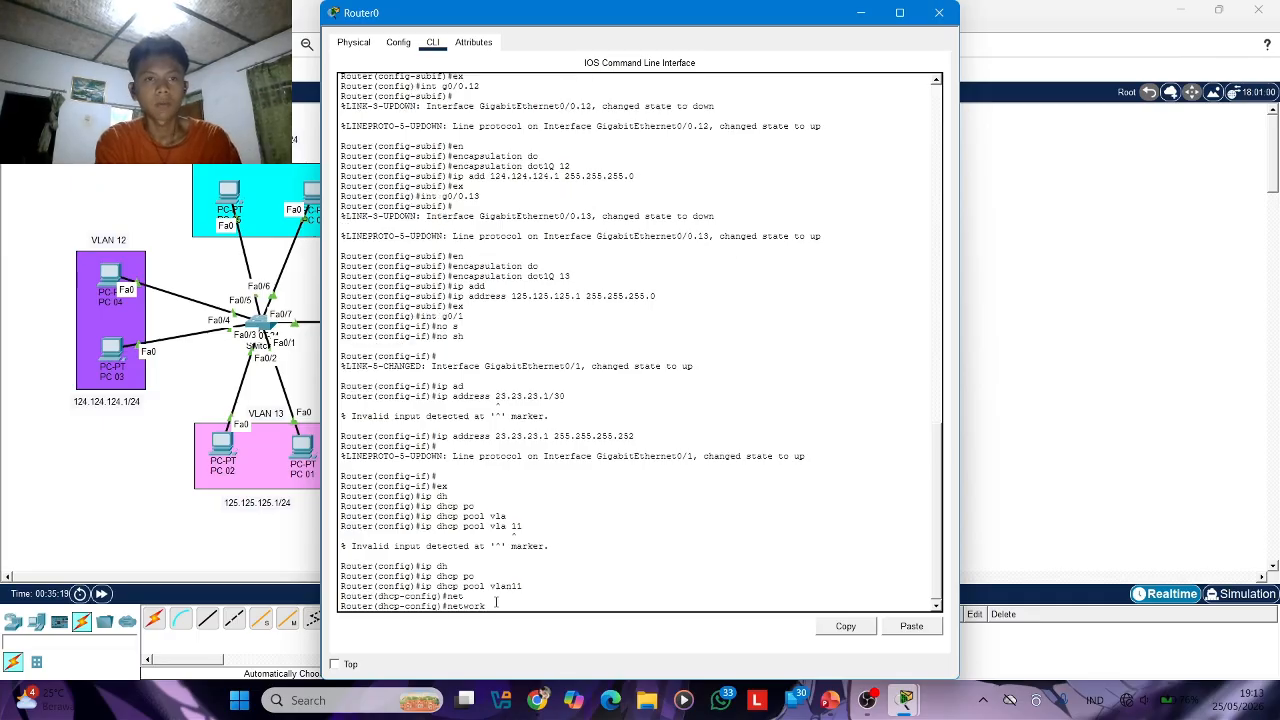
type("123.123.")
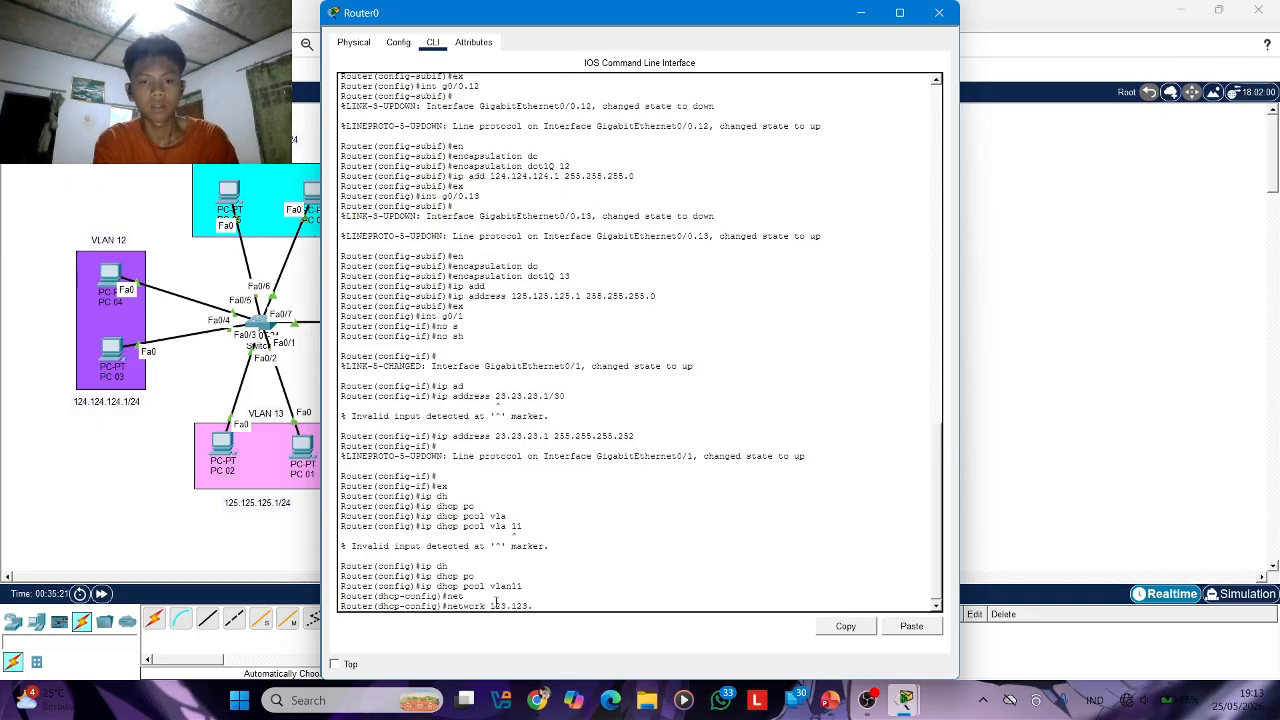
type("123.")
type("0 2")
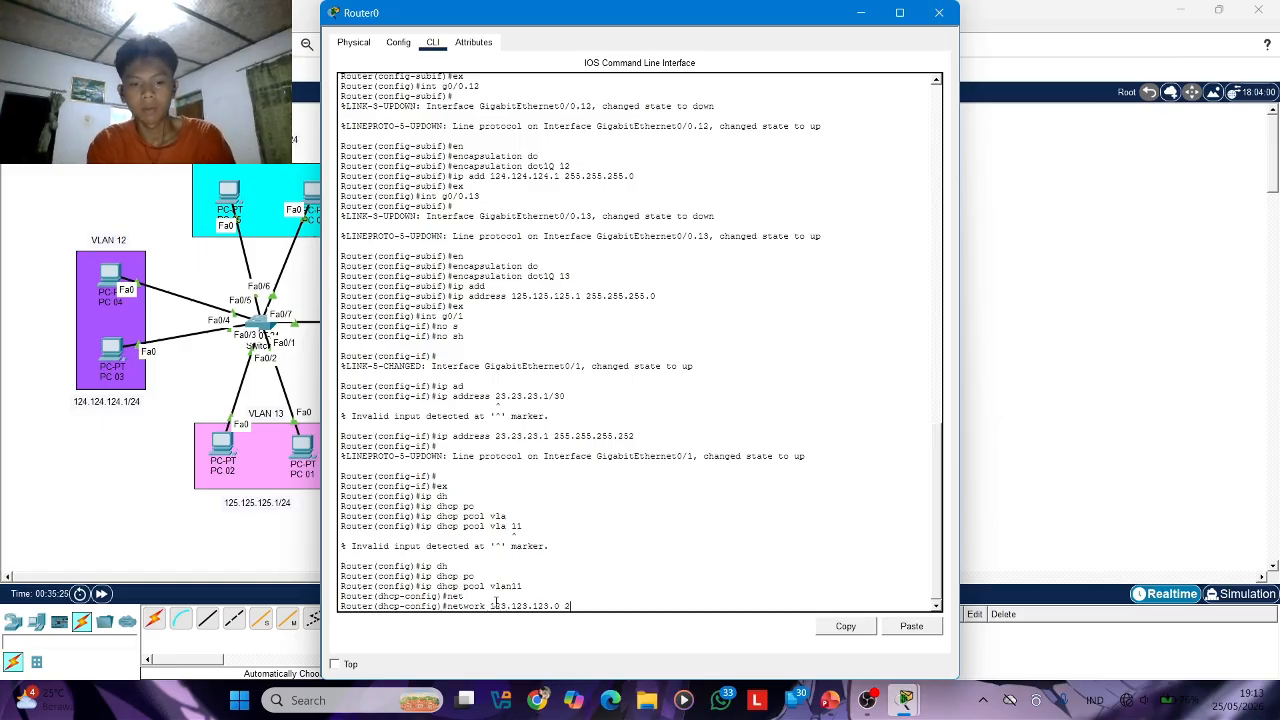
type("55.255.255.")
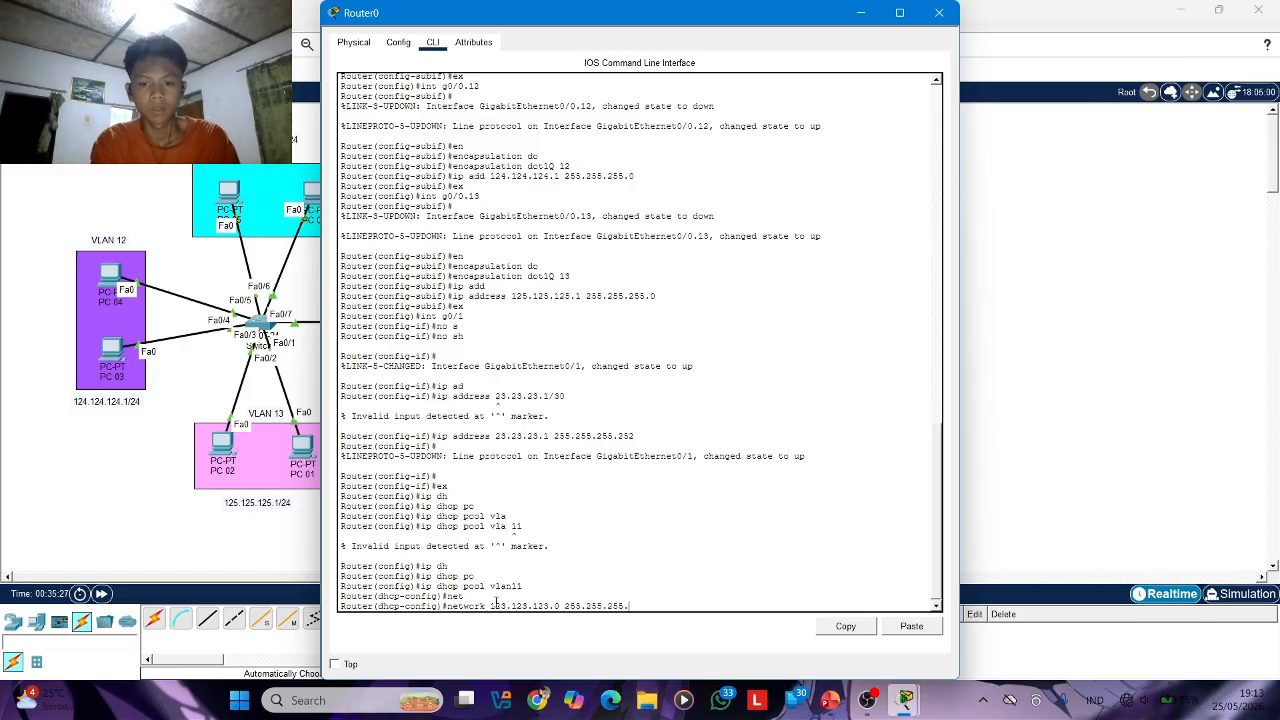
type("0")
key("Return")
Set the vlan11 pool's default router to 123.123.123.1
type("defa")
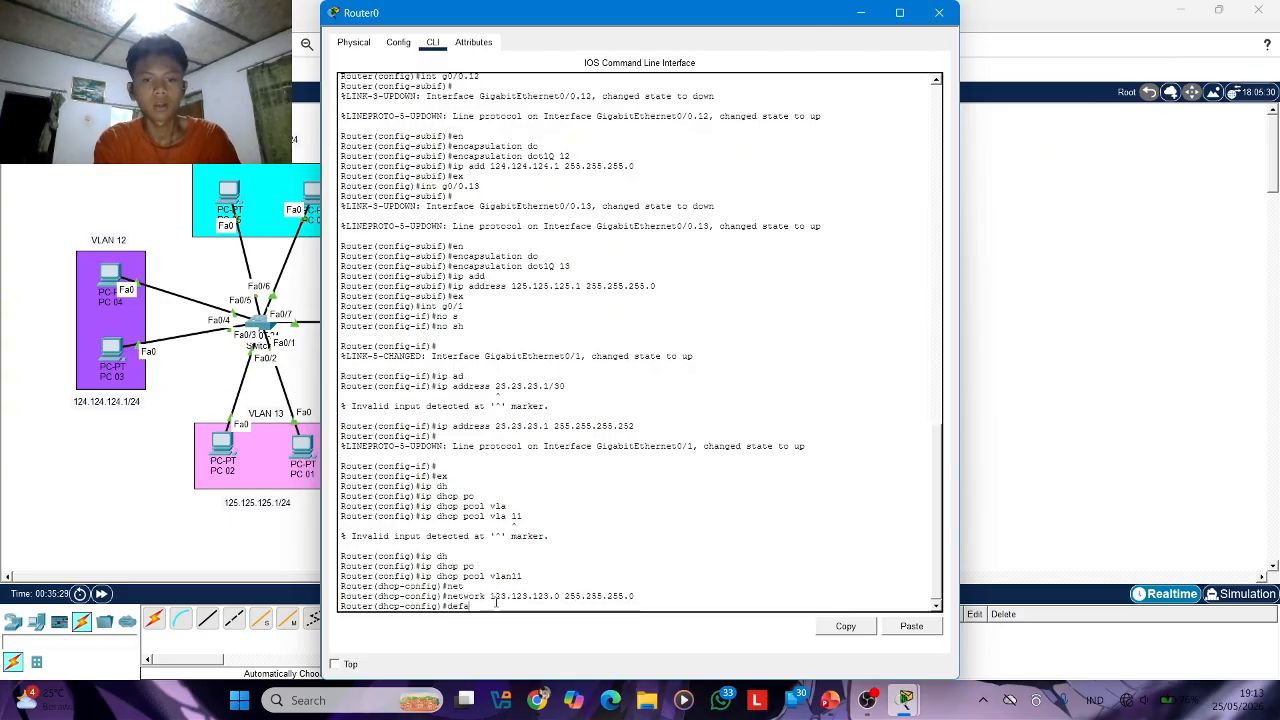
key("Tab")
type("123")
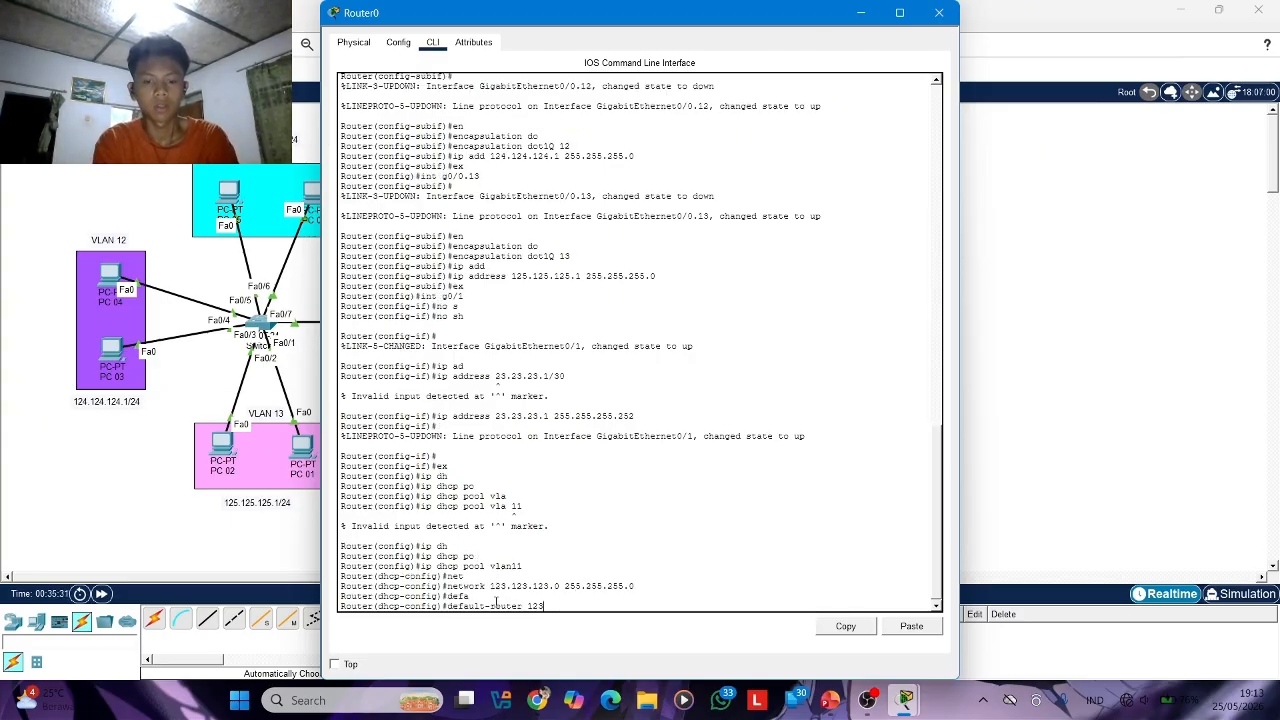
type(".123.123.1")
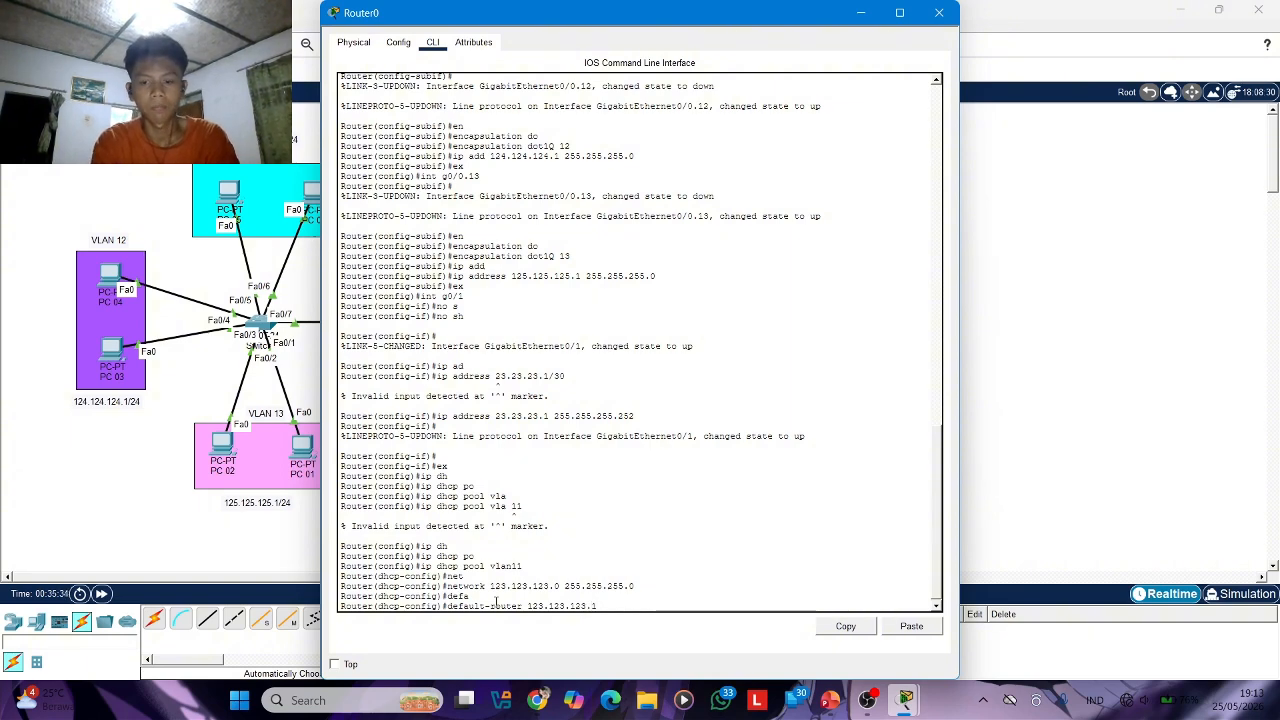
key("Return")
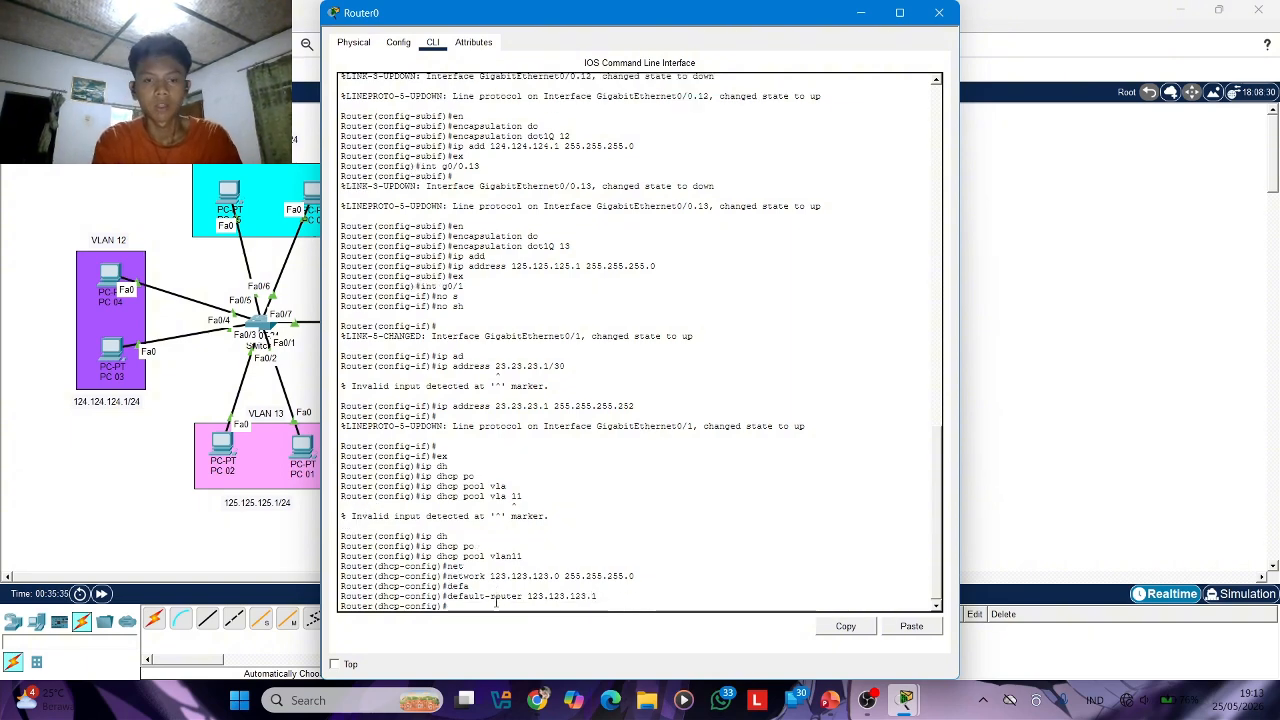
Set the vlan11 pool's DNS server to 8.8.8.8 and return to global configuration mode
type("dn")
key("Tab")
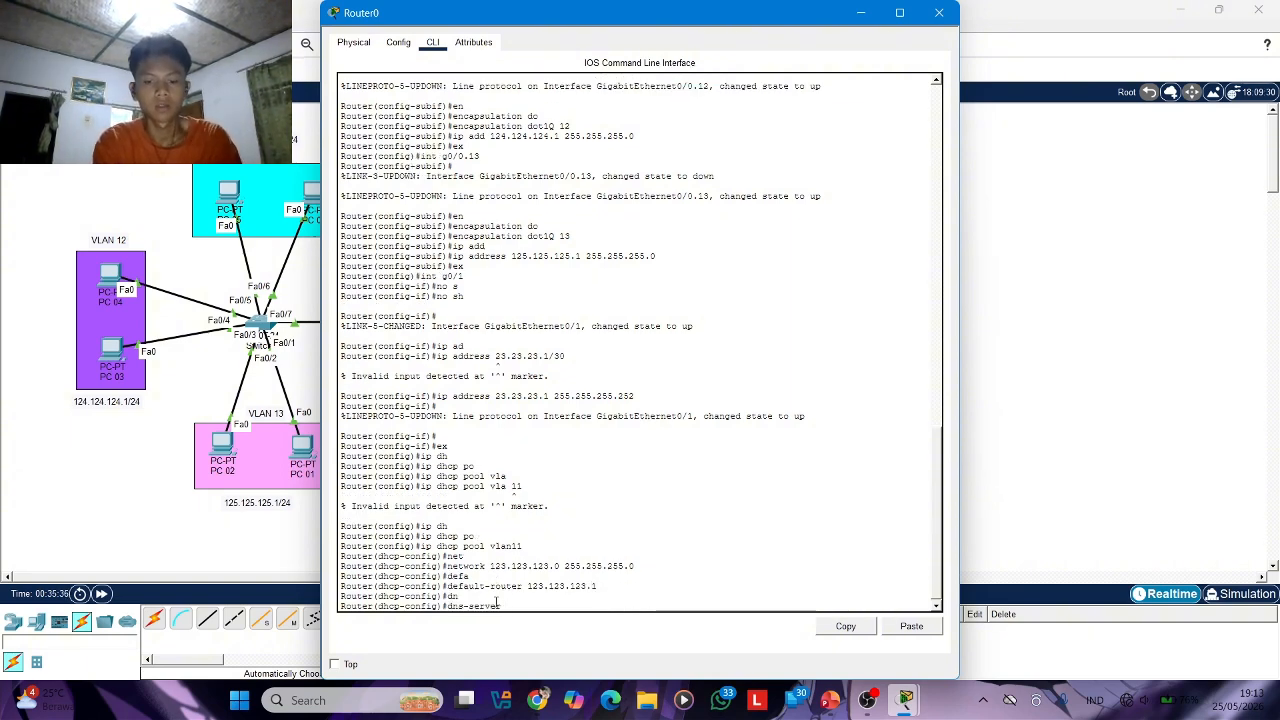
type("8.8.8.8")
key("Return")
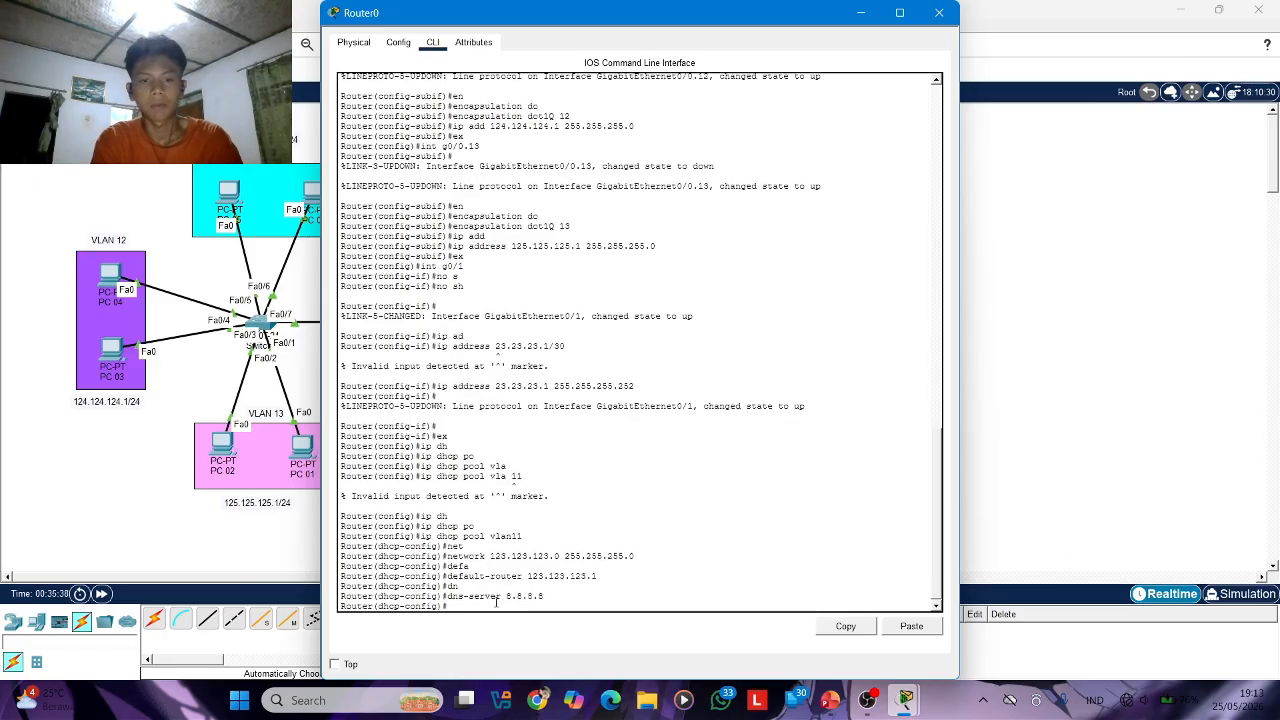
type("ex")
key("Return")
Create a DHCP pool named vlan12 on Router0
type("ip")
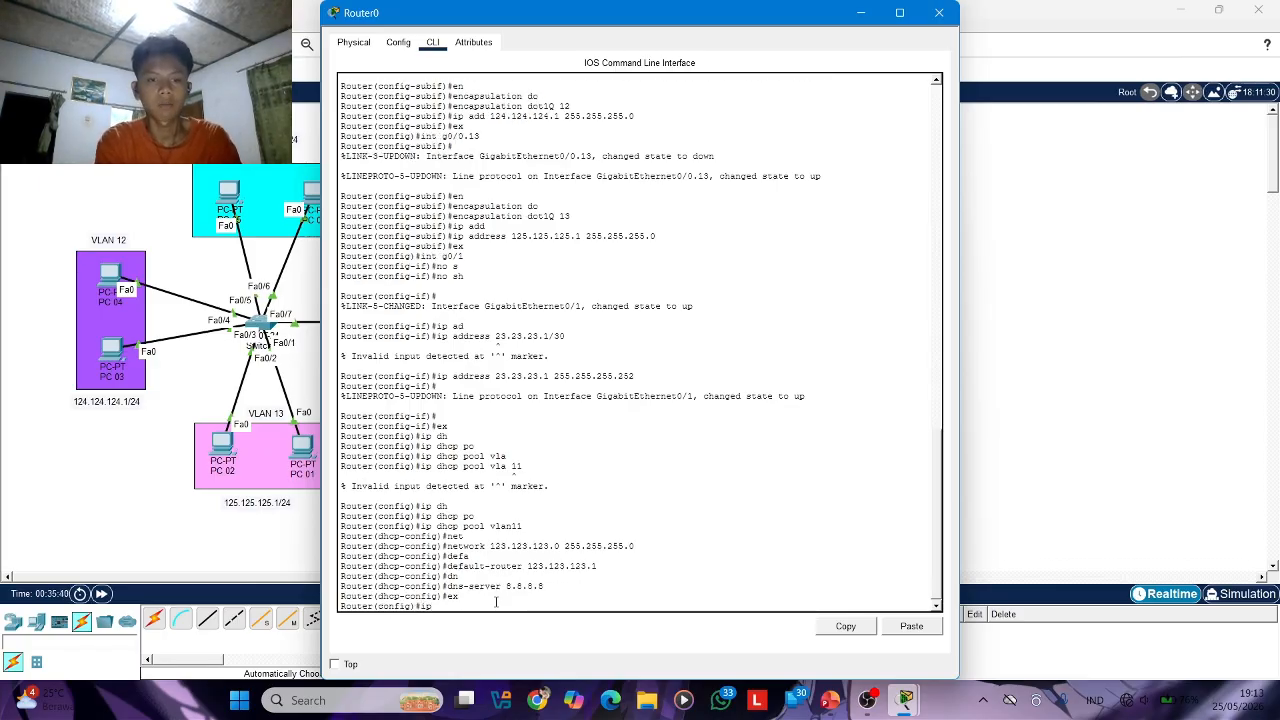
type(" dh")
key("Tab")
type("pc")
key("Tab")
type("vl")
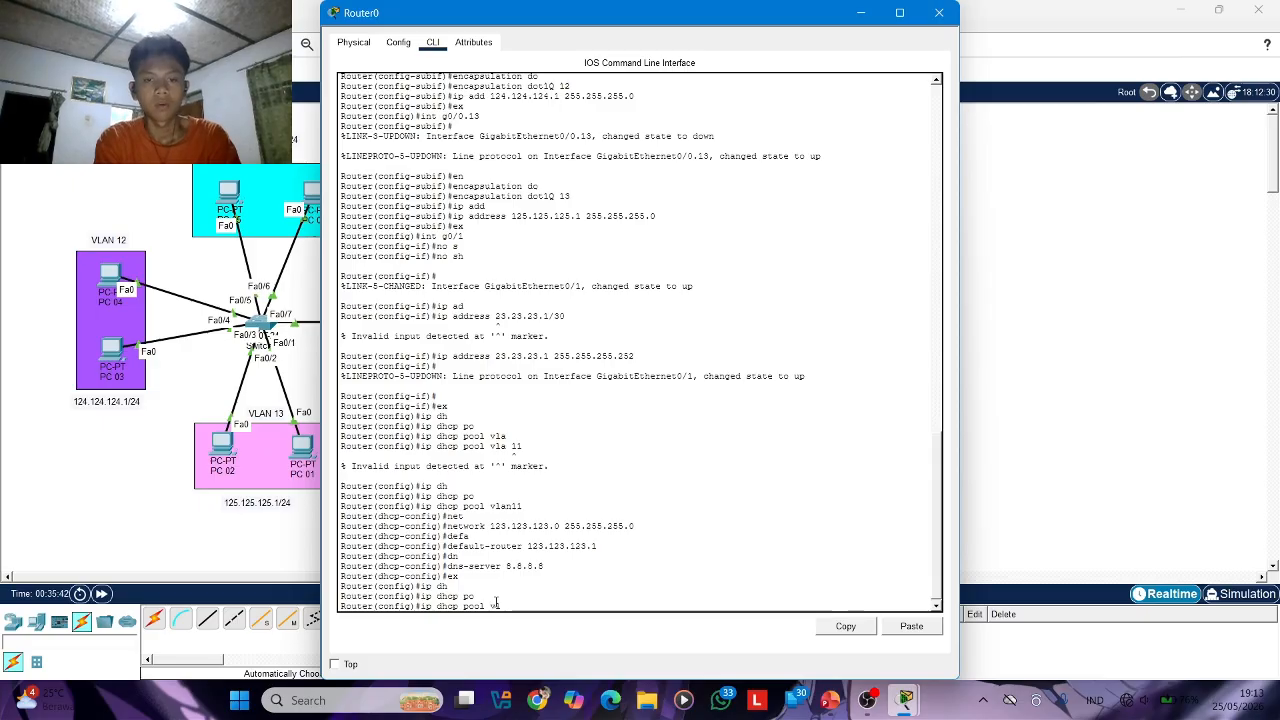
type("an")
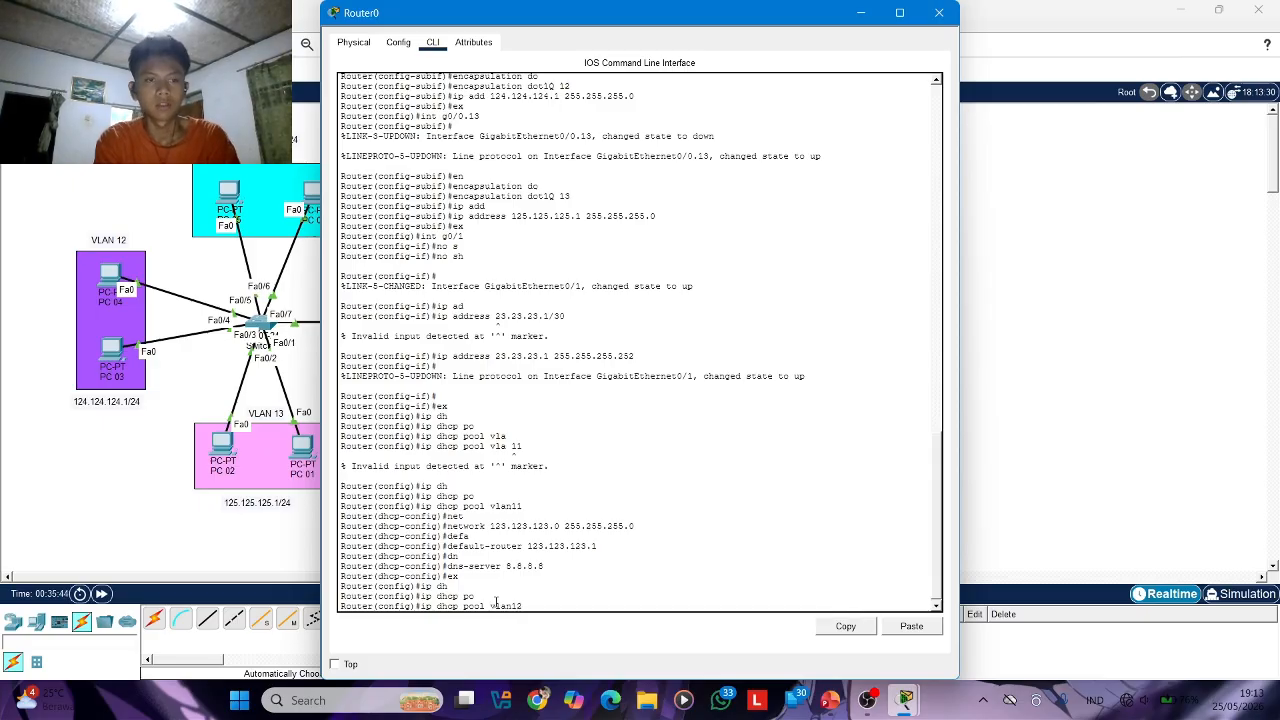
type("12")
key("Return")
Set the vlan12 pool's network to 124.124.124.0 with mask 255.255.255.0
type("net")
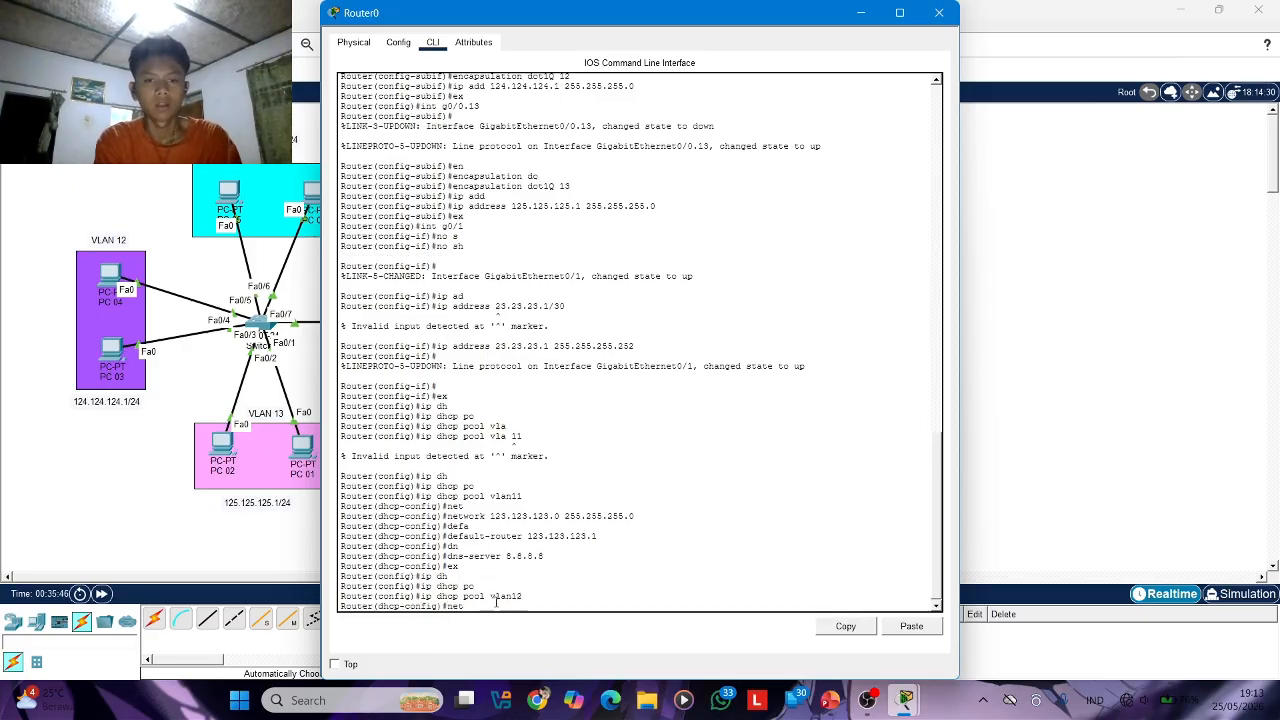
key("Tab")
type("1")
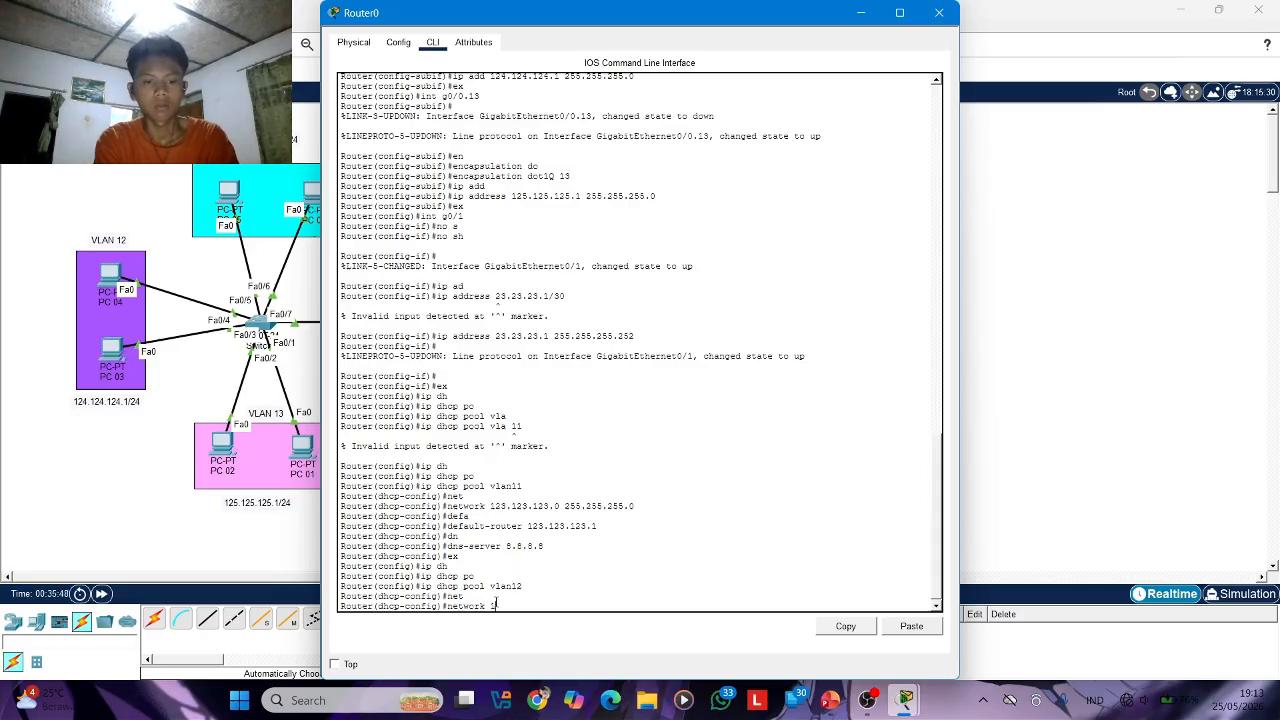
type("24.124.124.")
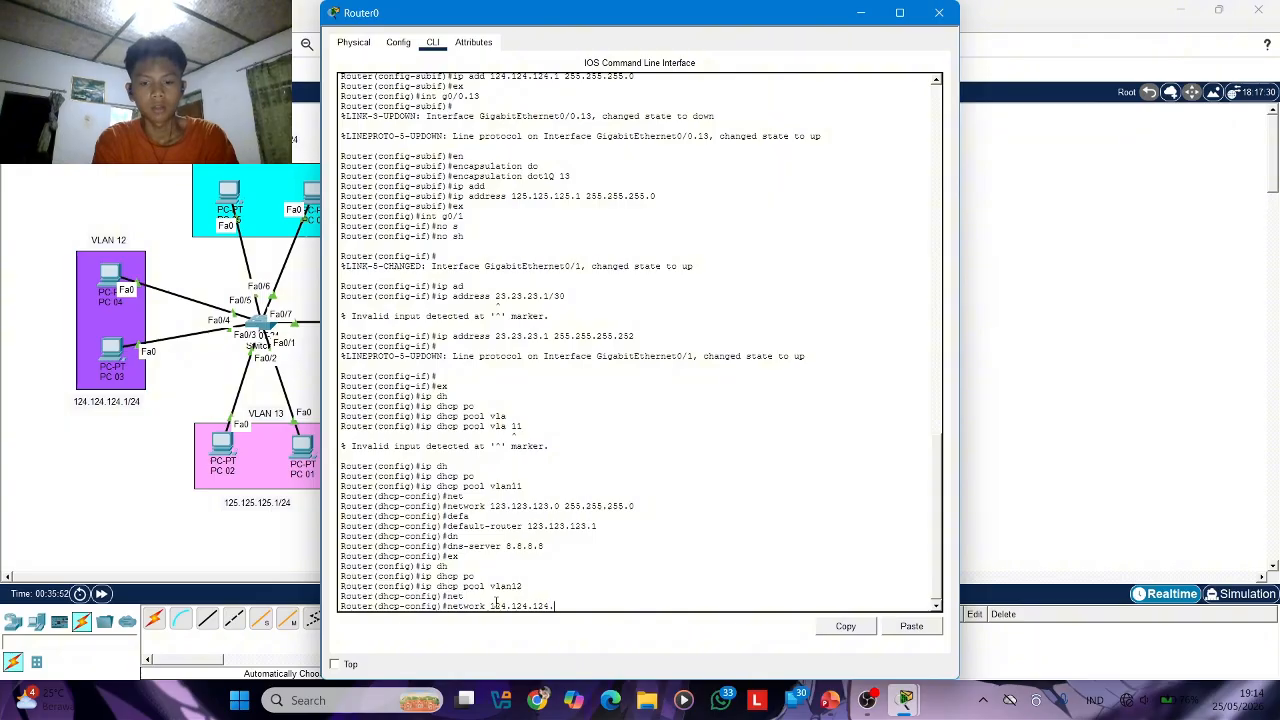
type("0 2")
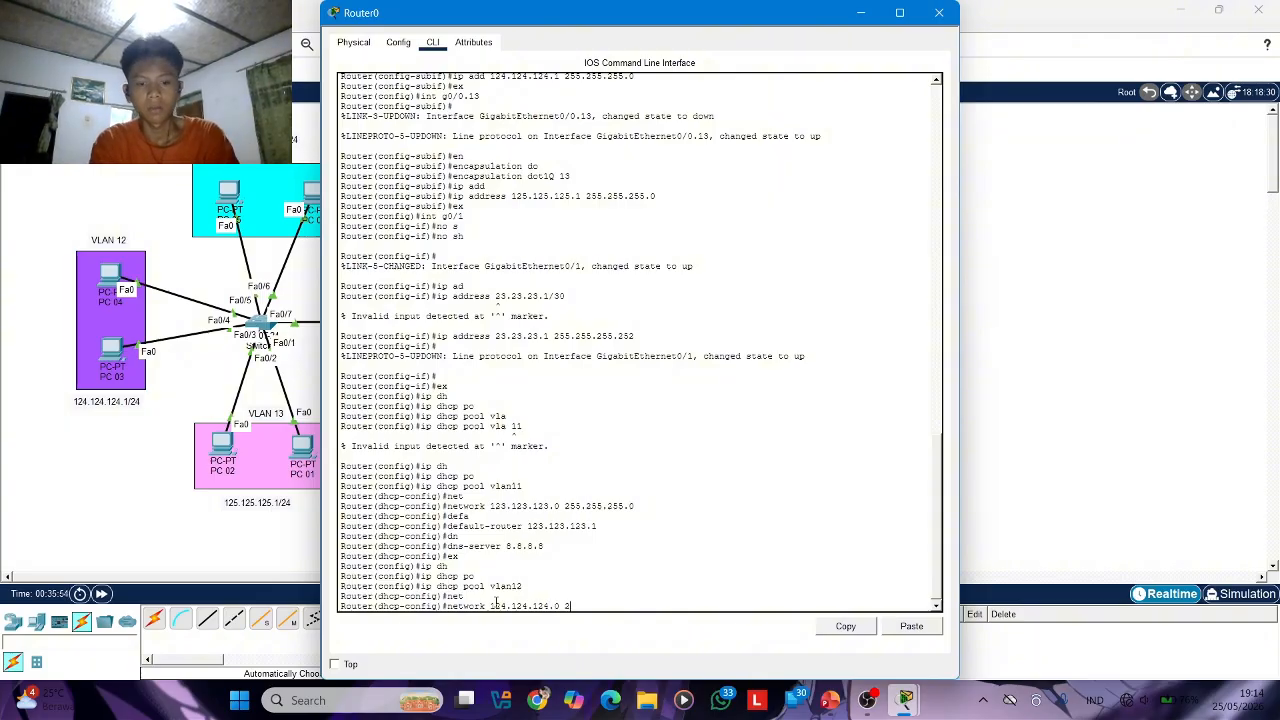
type("55.255.255.")
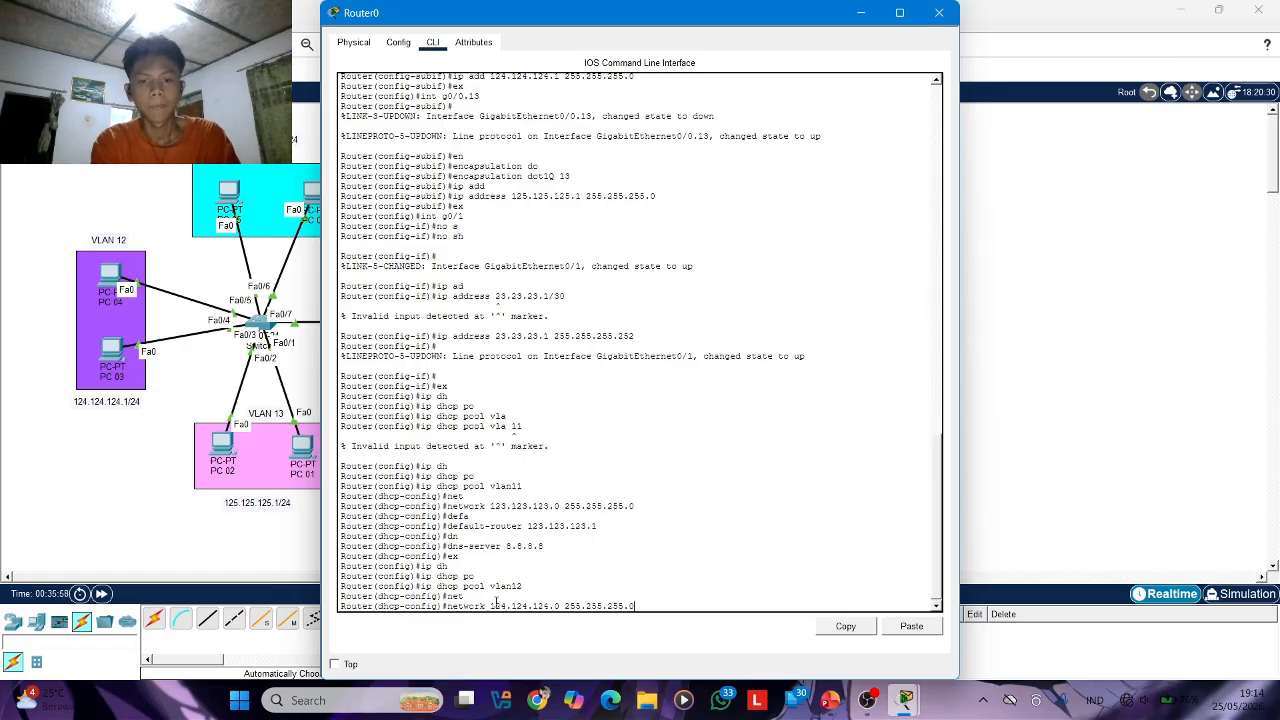
type("0")
key("Return")
Set the vlan12 pool's default router to 124.124.124.1
type("defa")
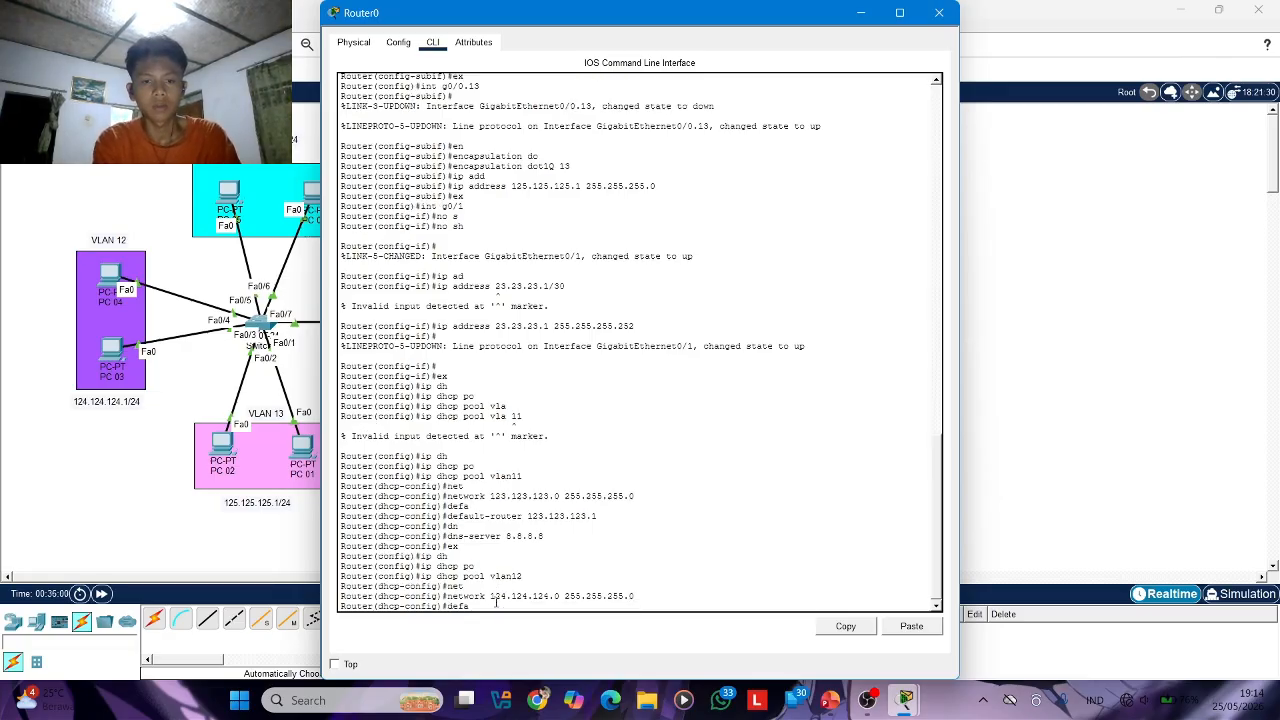
key("Tab")
type("124")
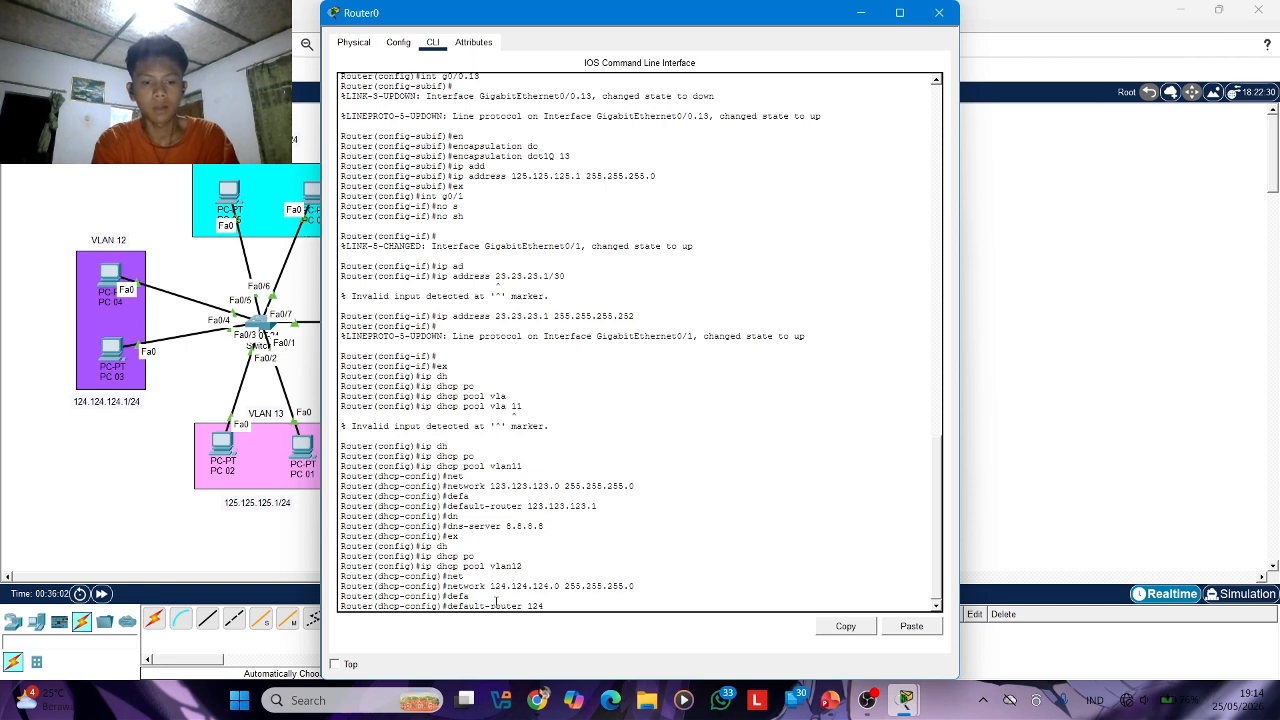
type(".124.12")
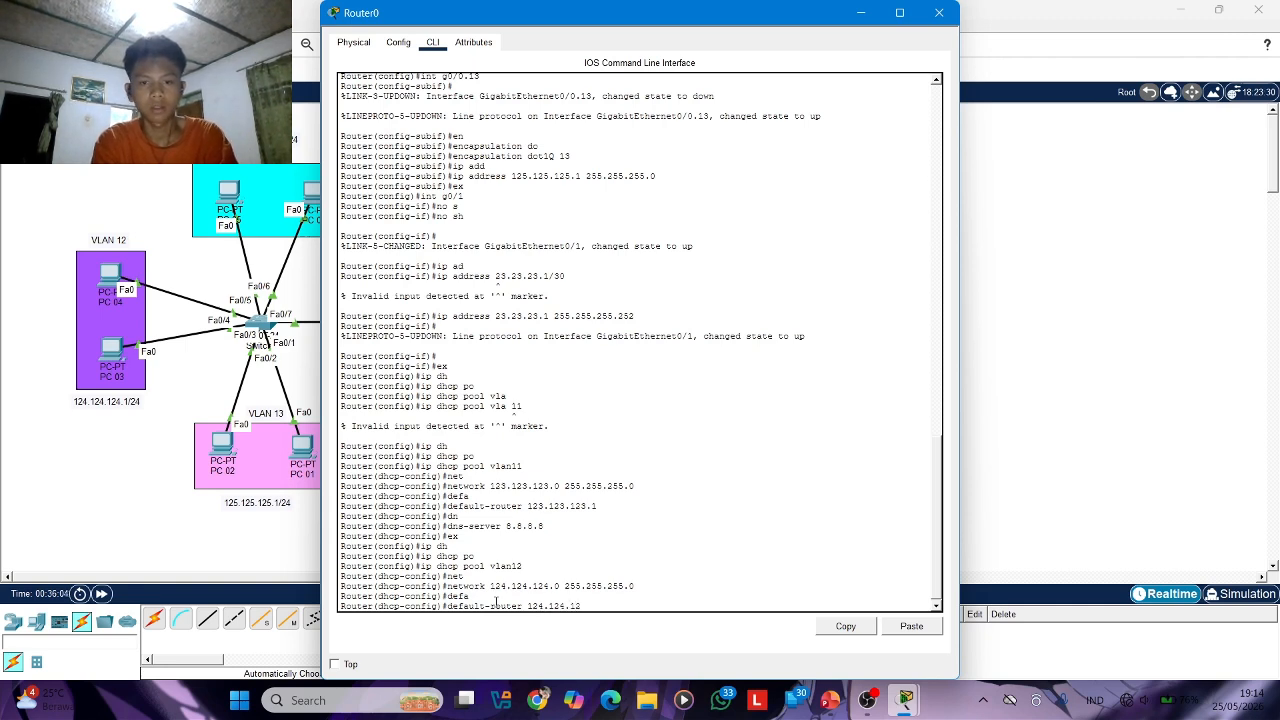
type("4.1")
key("Return")
Set the vlan12 pool's DNS server to 8.8.8.8 and return to global configuration mode
type("dn")
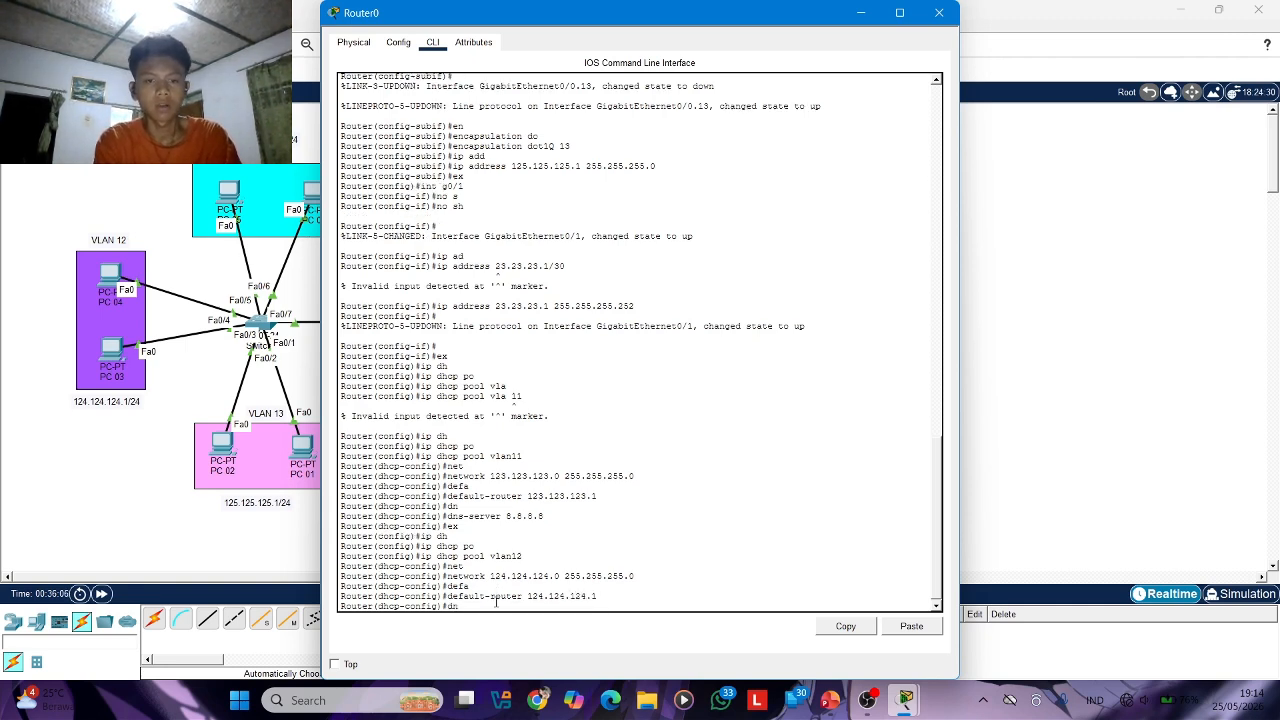
key("Tab")
type("8.8.8.8")
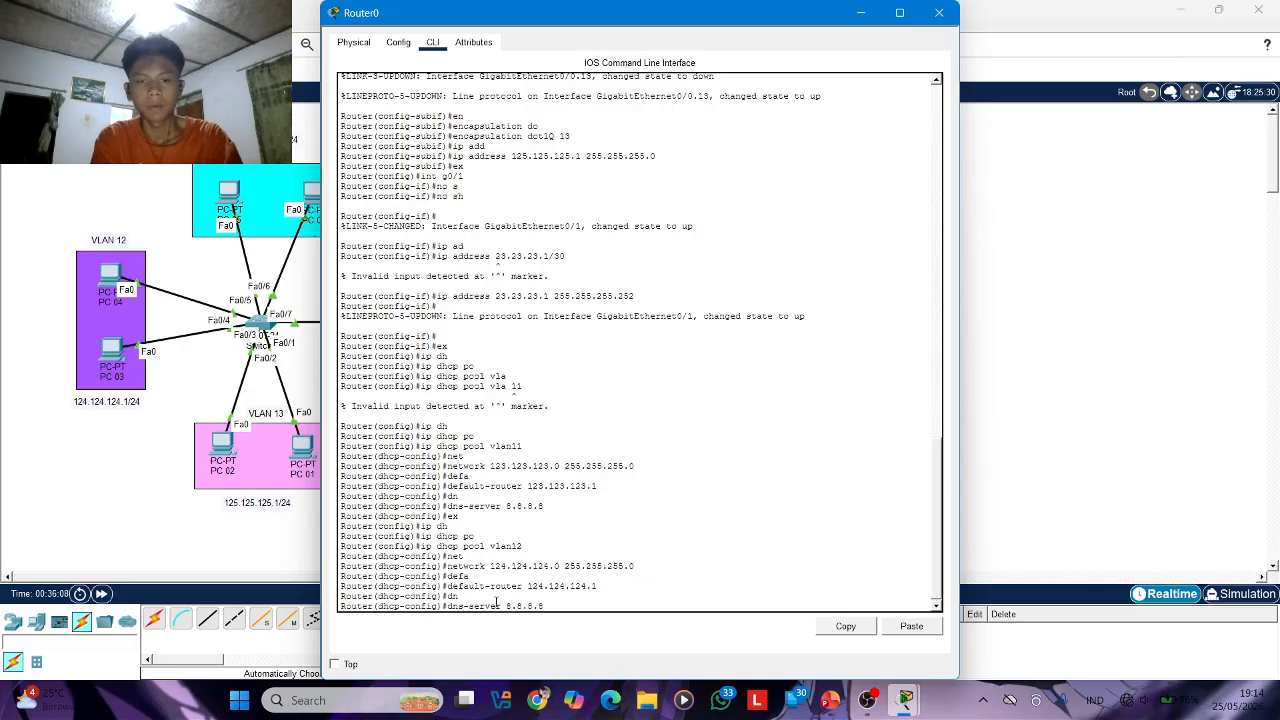
key("Return")
type("ex")
key("Return")
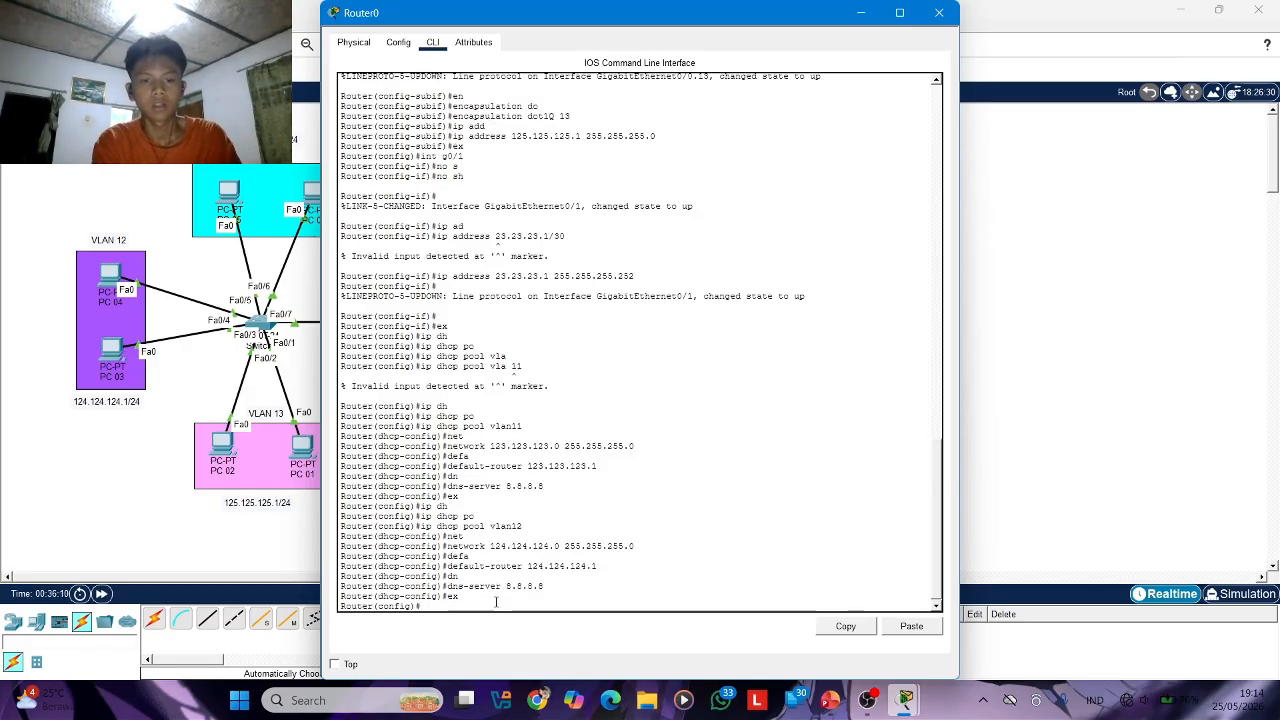
Try to create the VLAN 13 DHCP pool on Router0 with the command "ip dhcp vlan13"
type("ip")
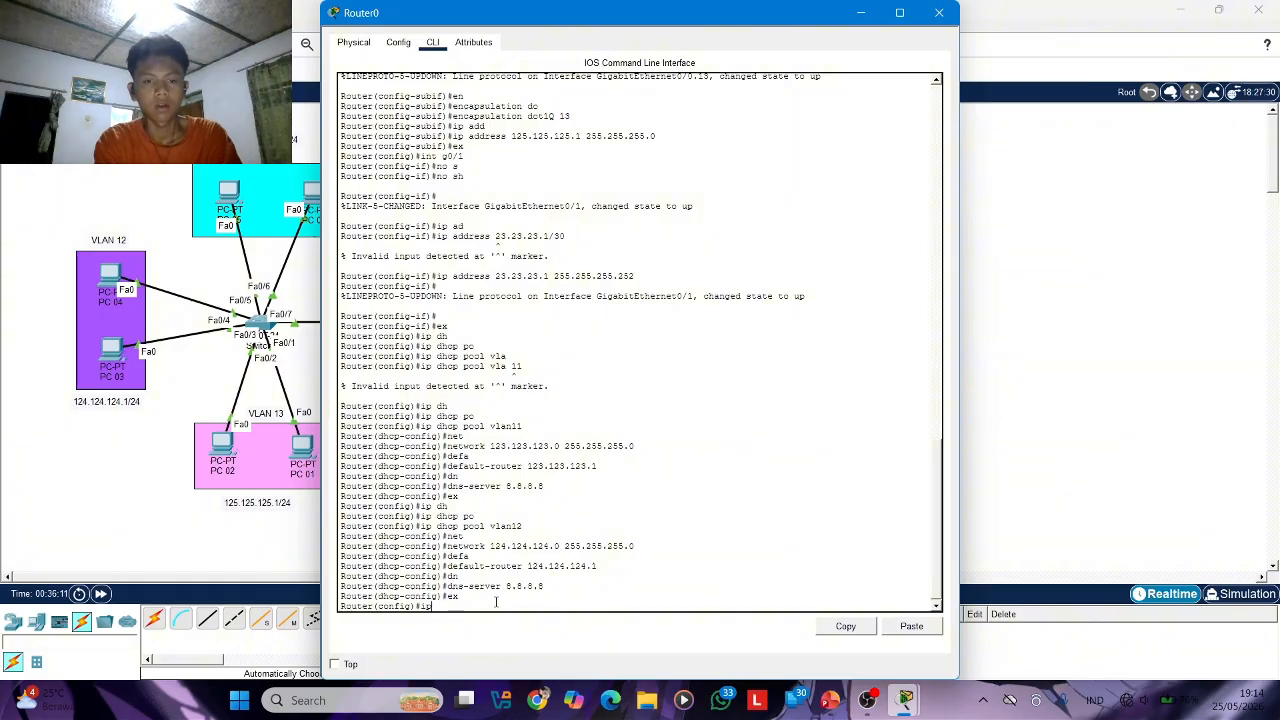
type(" dh")
key("Return")
type("ip dhcp")
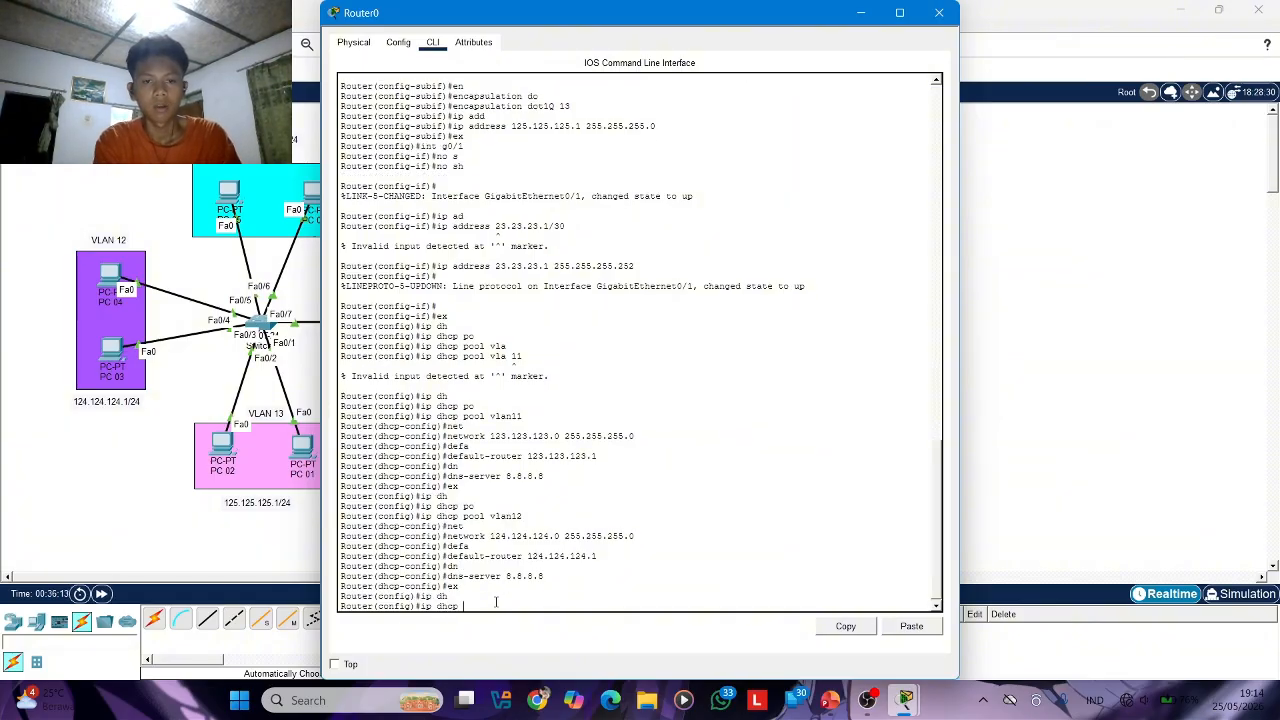
type(" vlan13")
key("Return")
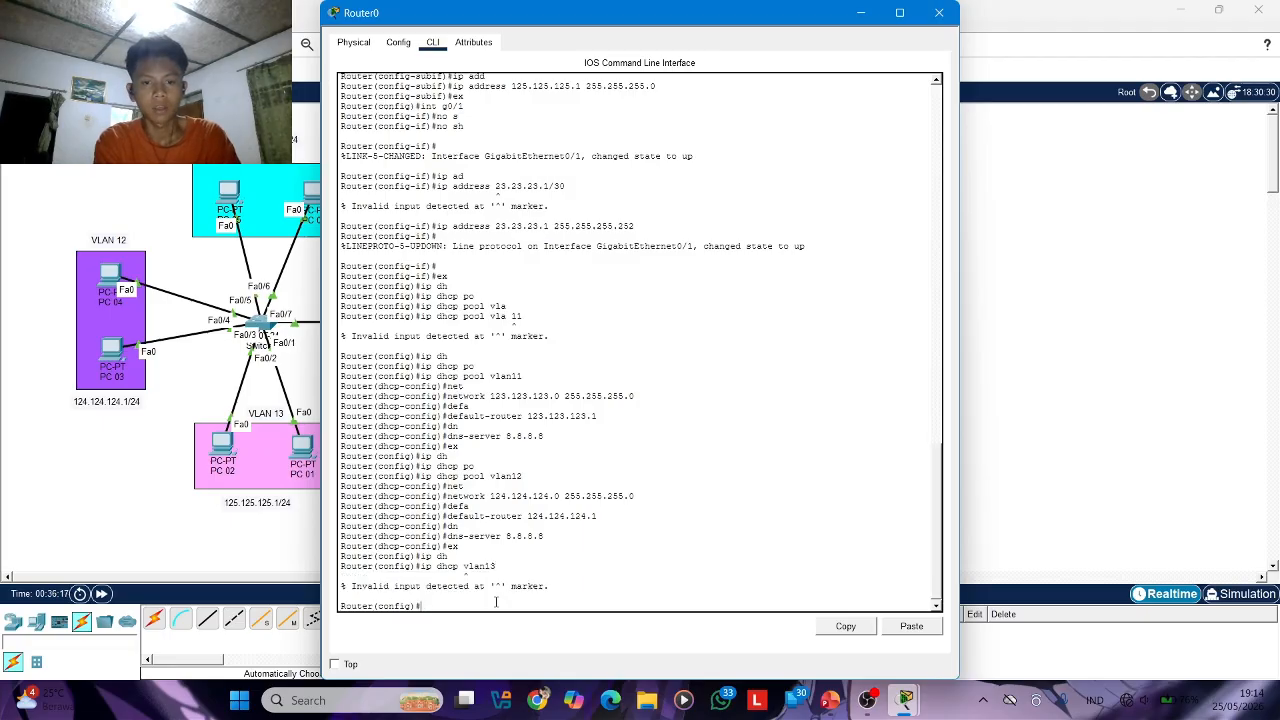
Create a DHCP pool named vlan13 on Router0
type("ip dh")
key("Tab")
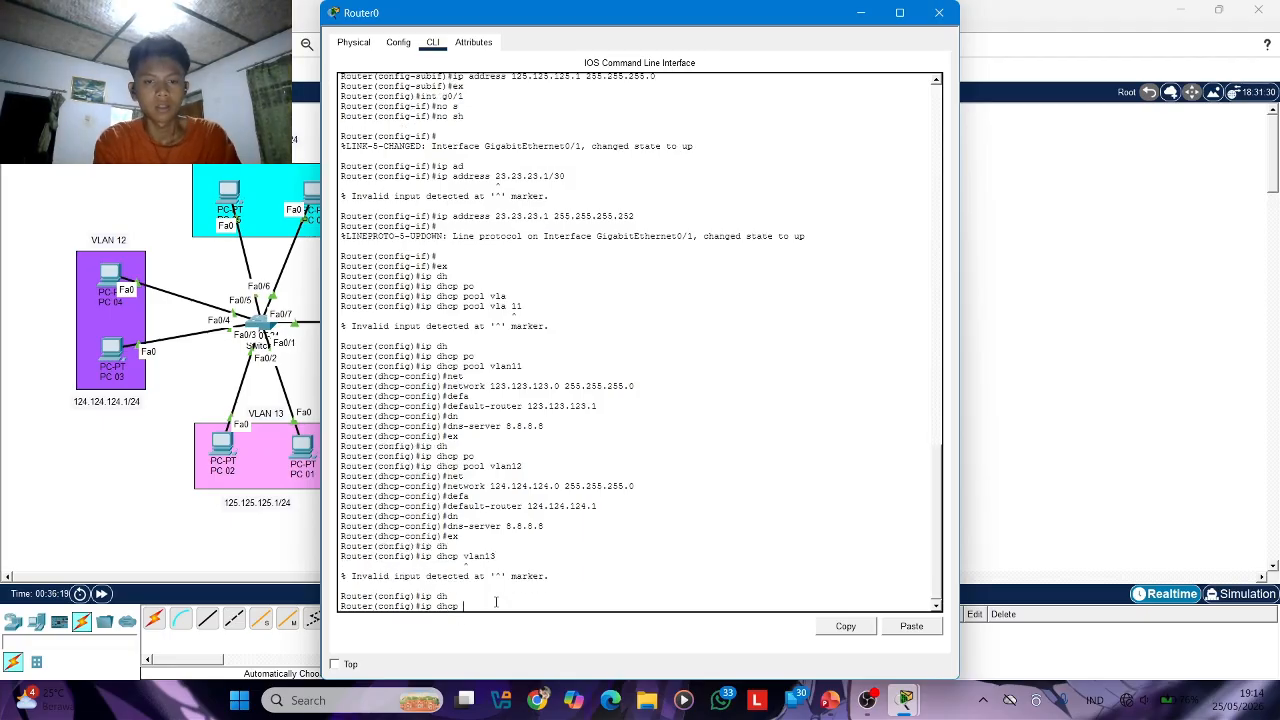
type("po")
key("Tab")
type("v")
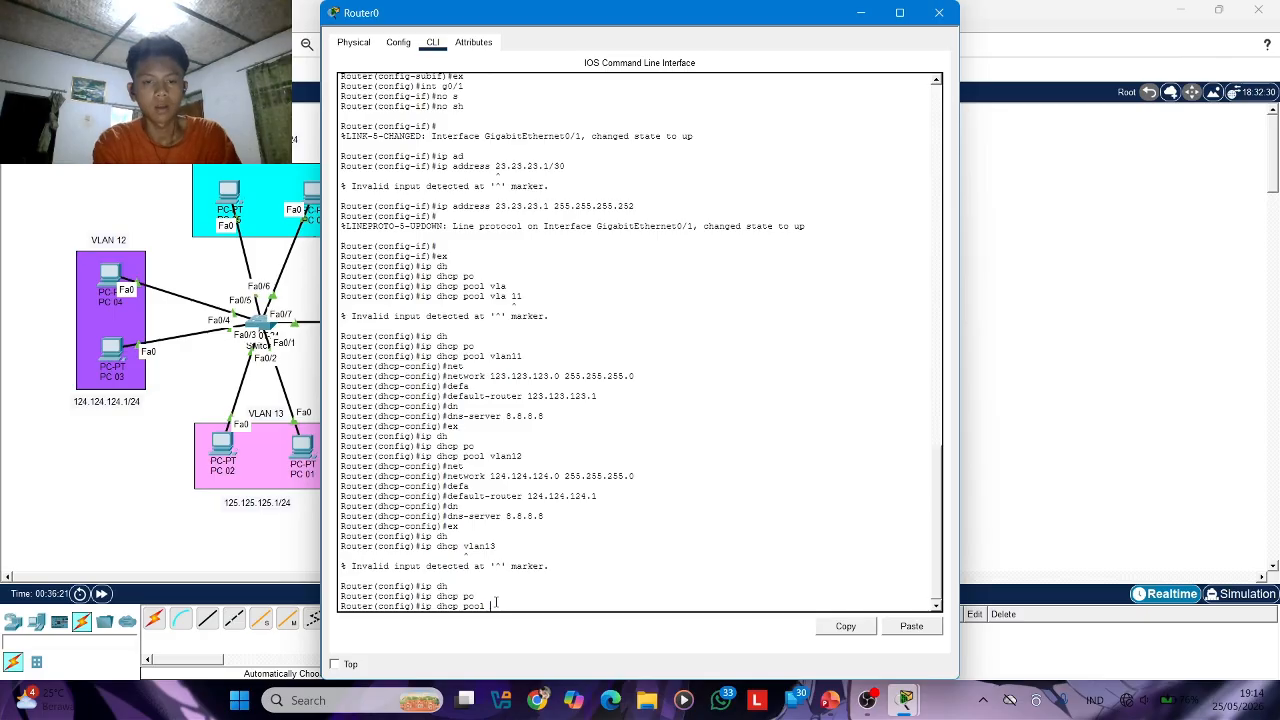
type("lan =")
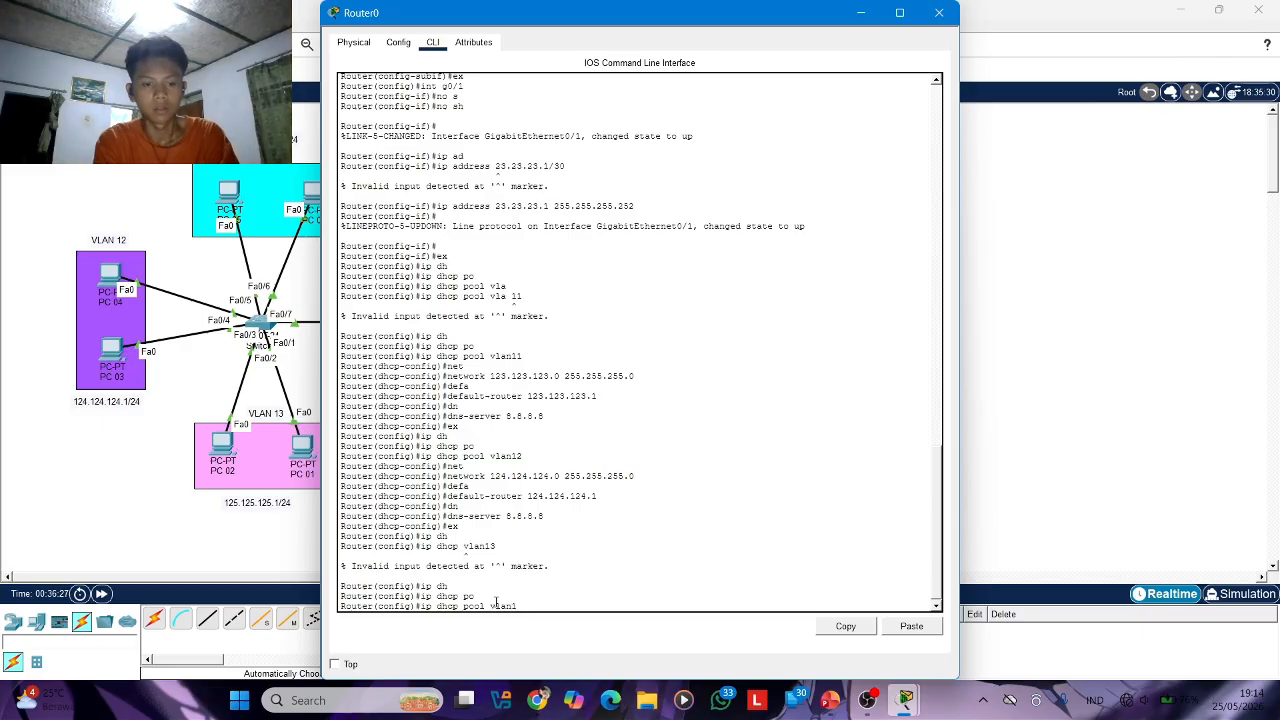
type("3")
key("Return")
Set the vlan13 pool's network to 125.125.125.0 with mask 255.255.255.0
type("net")
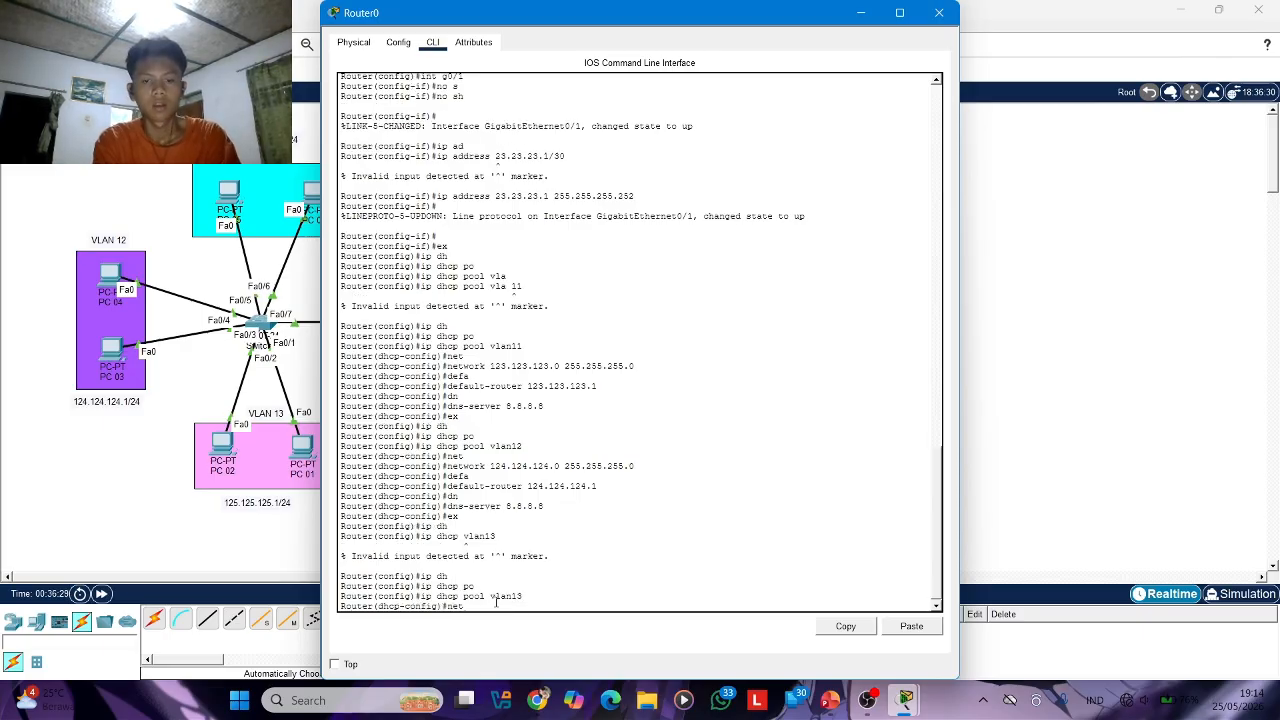
key("Tab")
type("125.")
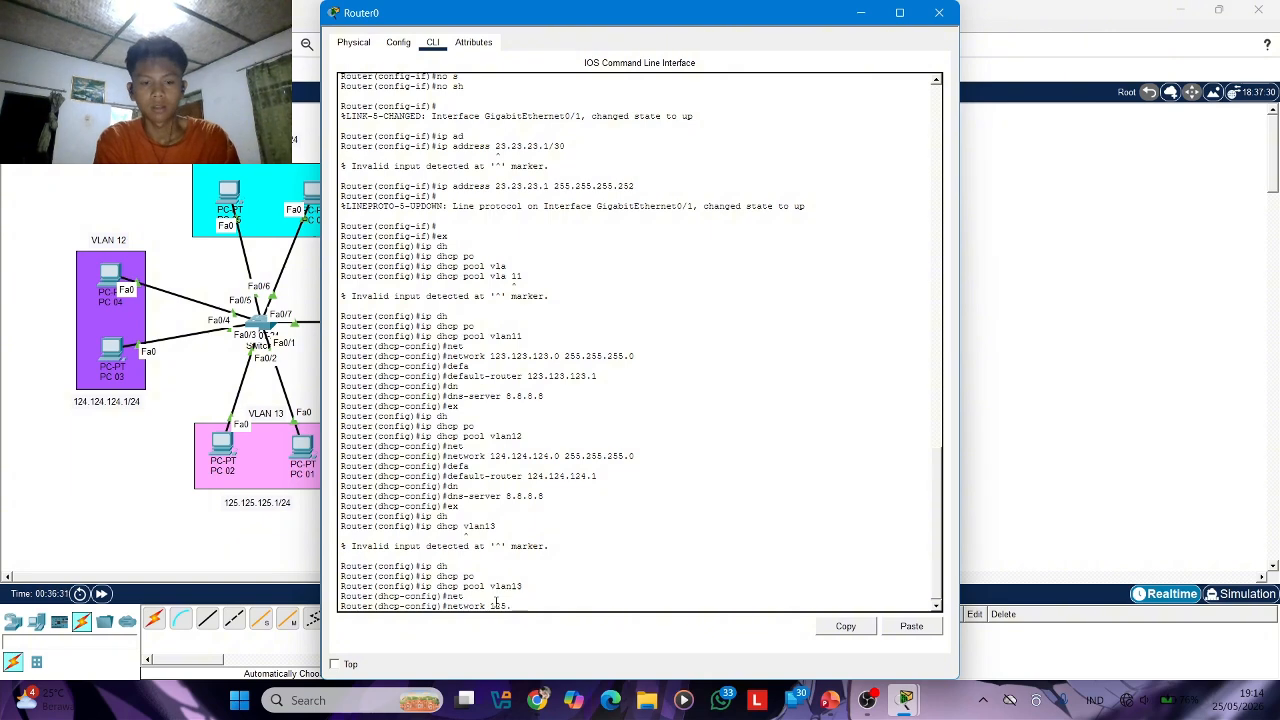
type("125.1")
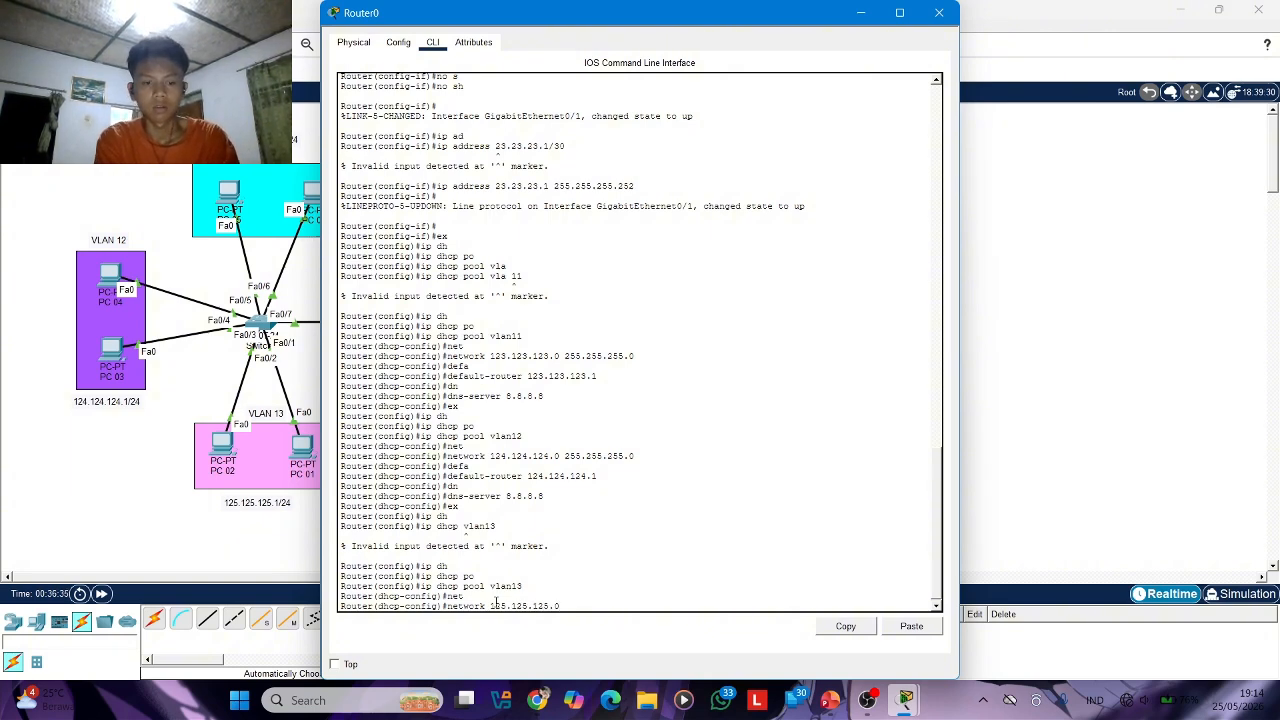
type("25.0 255.255.25")
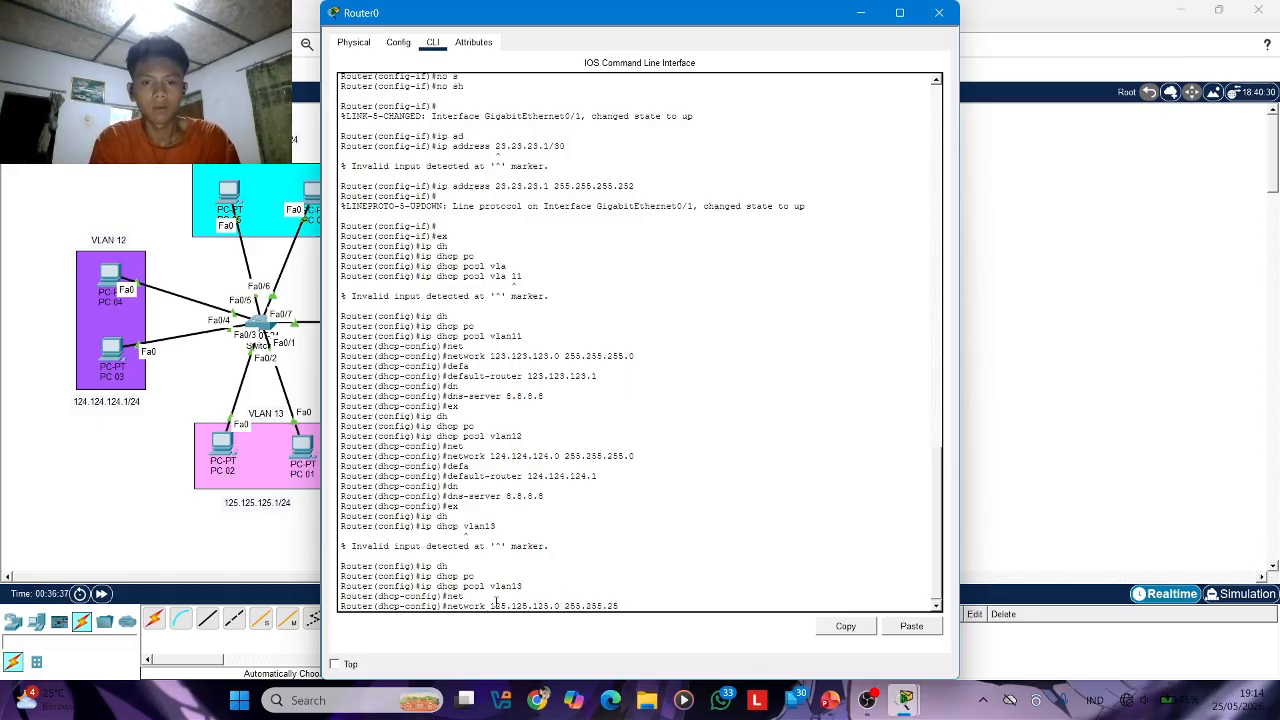
type("5.0")
key("Return")
Set the vlan13 pool's default router to 125.125.125.1
type("defa")
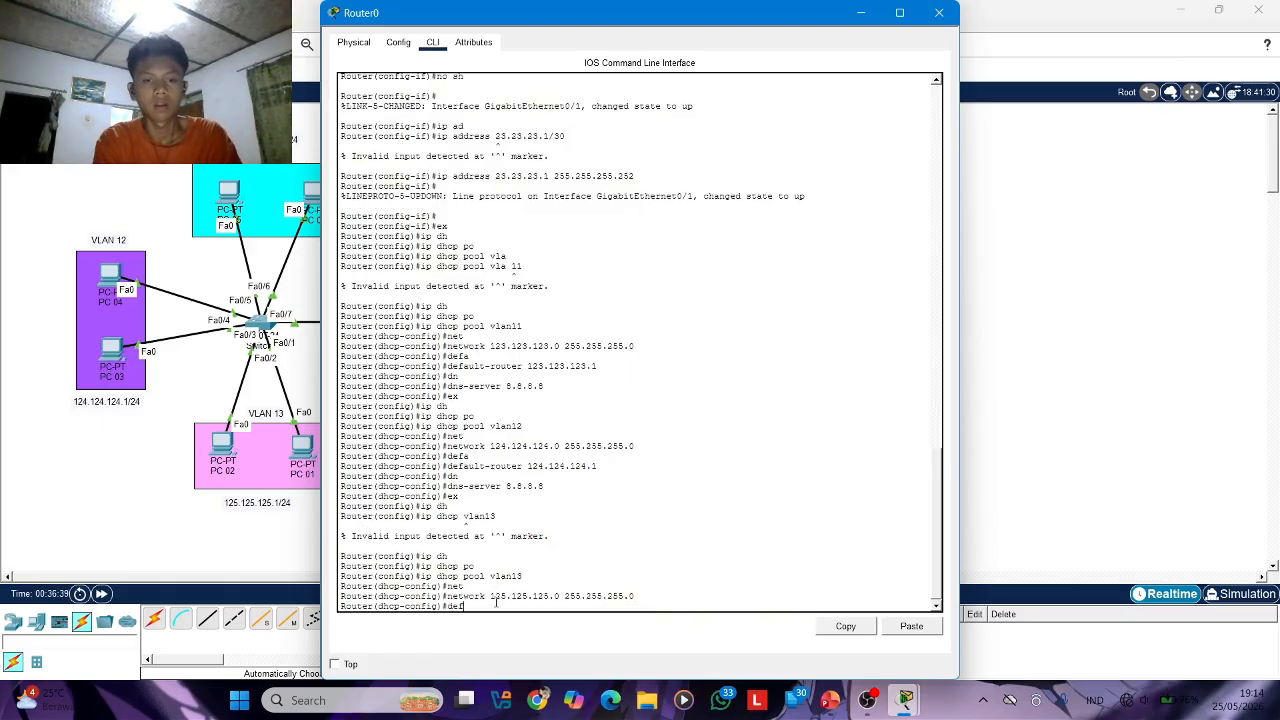
key("Tab")
type("1")
type("5.125")
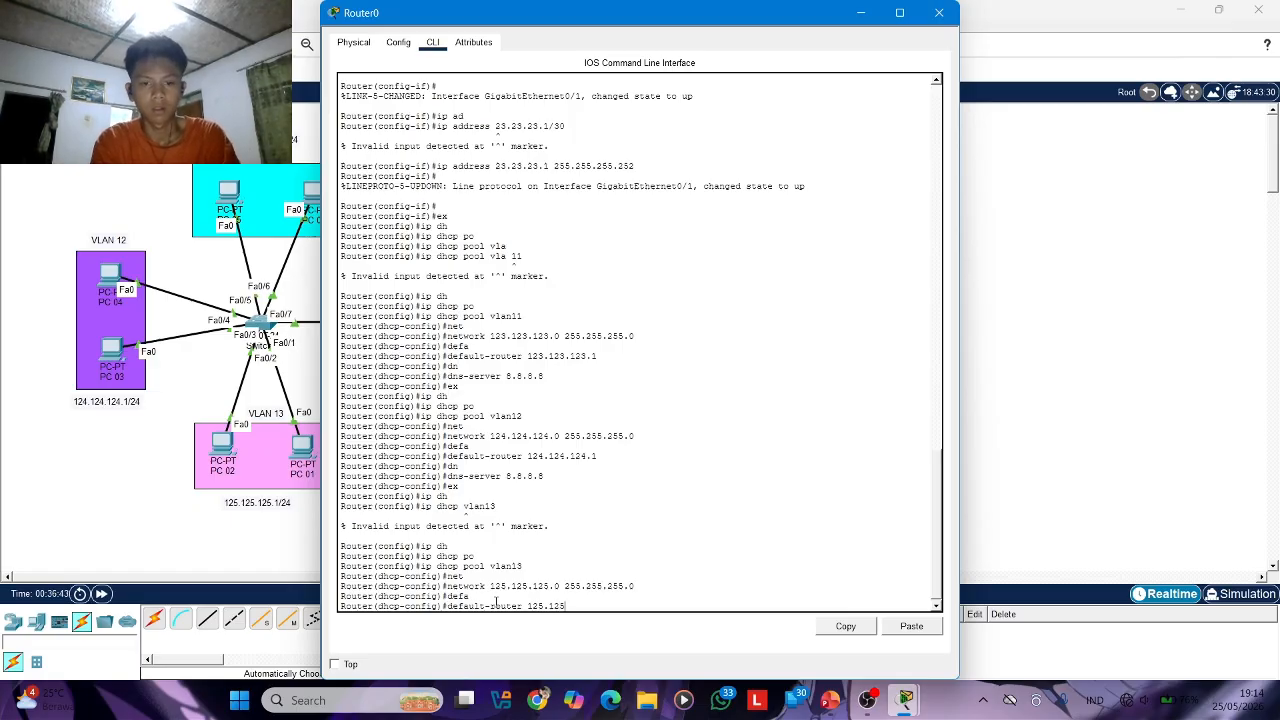
type(".125.1")
key("Return")
Set the vlan13 pool's DNS server to 8.8.8.8 and close Router0's configuration window
type("dn")
key("Tab")
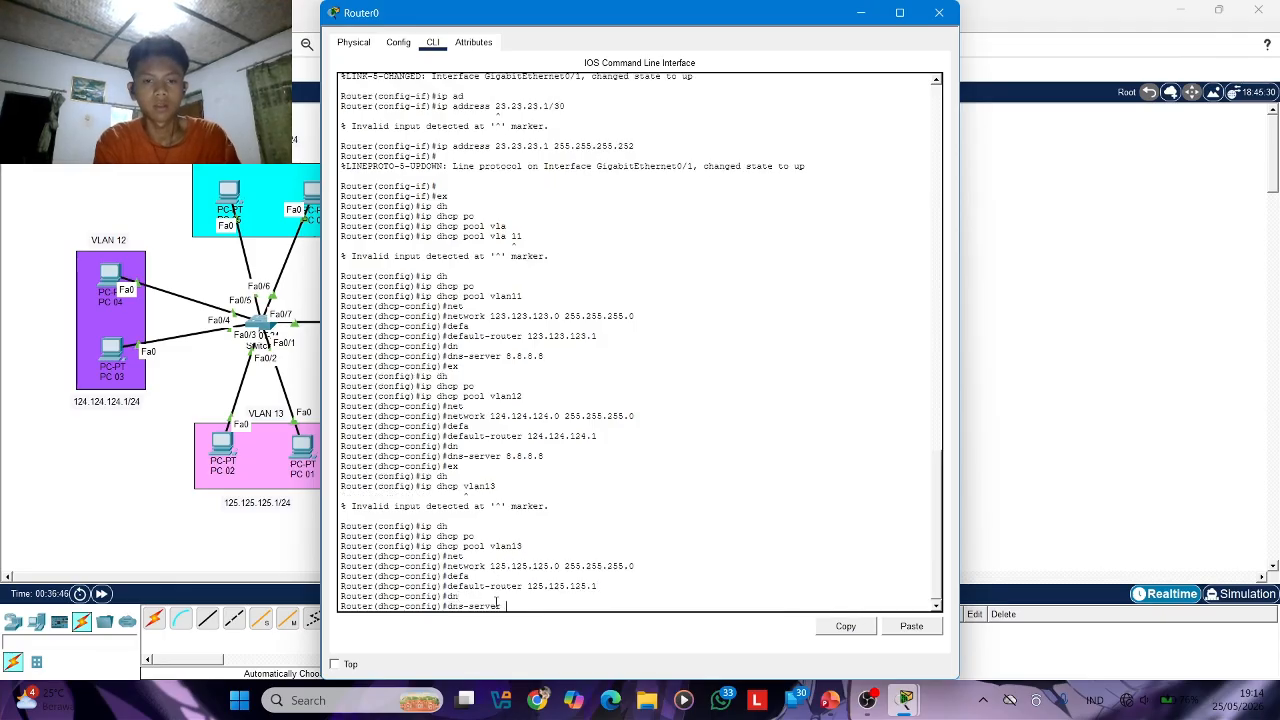
type("8.8.8.8")
key("Return")
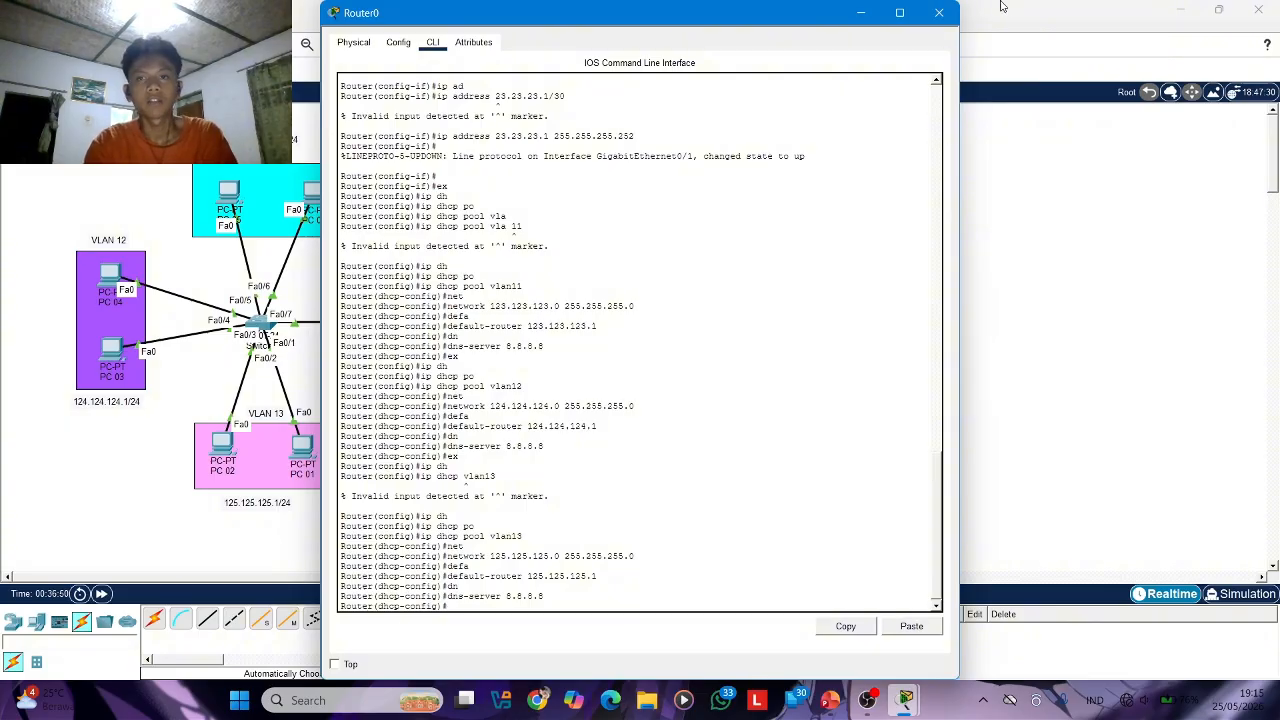
left_click(938, 14)
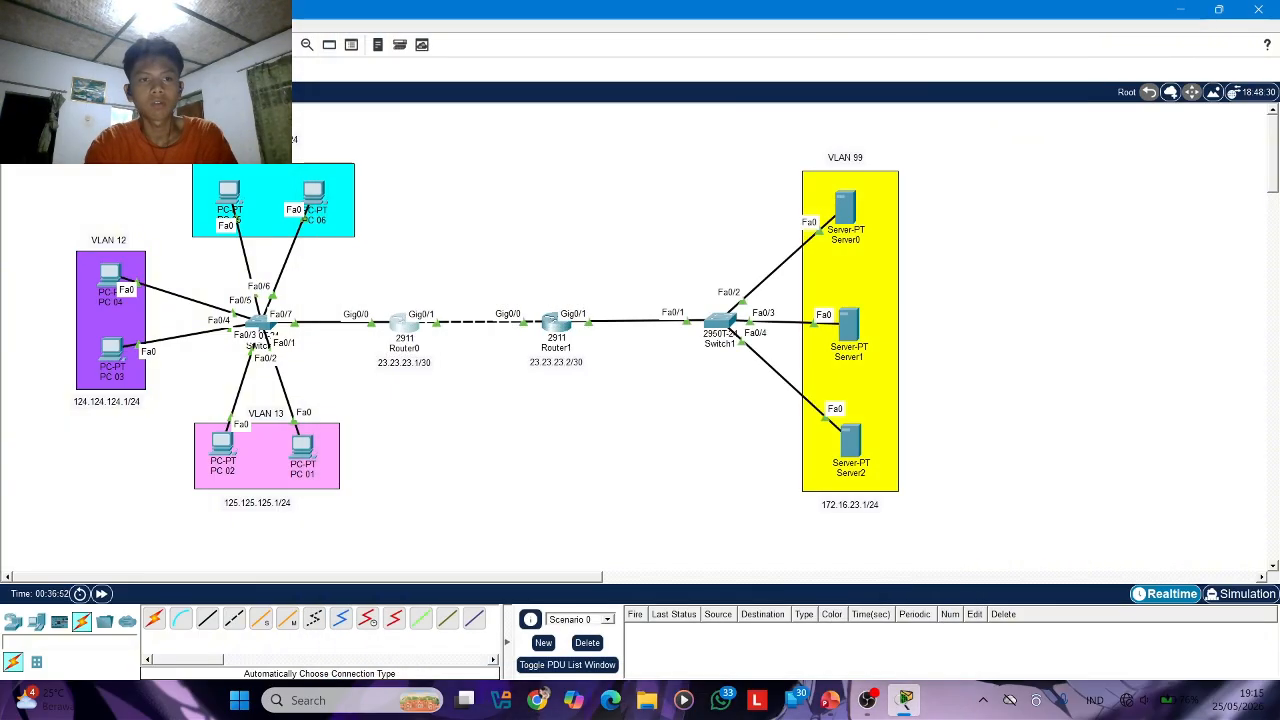
left_click_drag(25, 127, 466, 519)
left_click(506, 515)
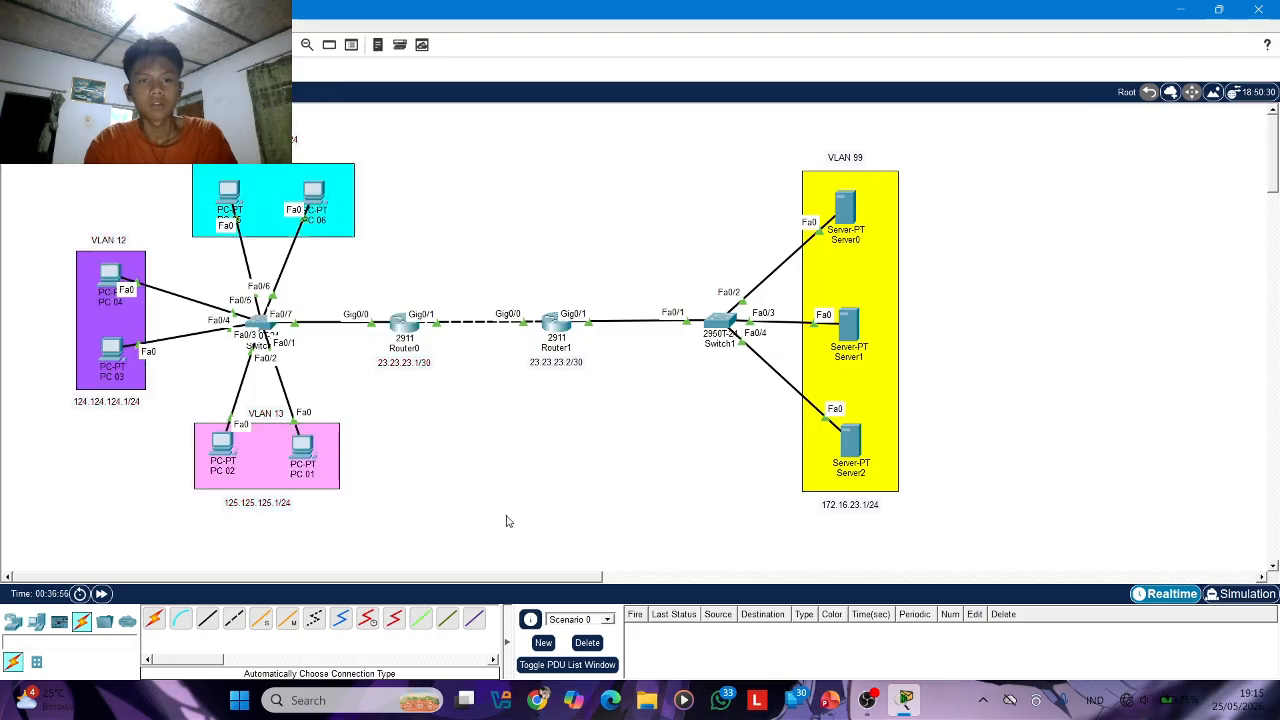
left_click_drag(527, 166, 1018, 588)
left_click(1042, 375)
Open Router1's command line, leave the subinterface configuration and create a DHCP pool named vlan99
left_click(553, 325)
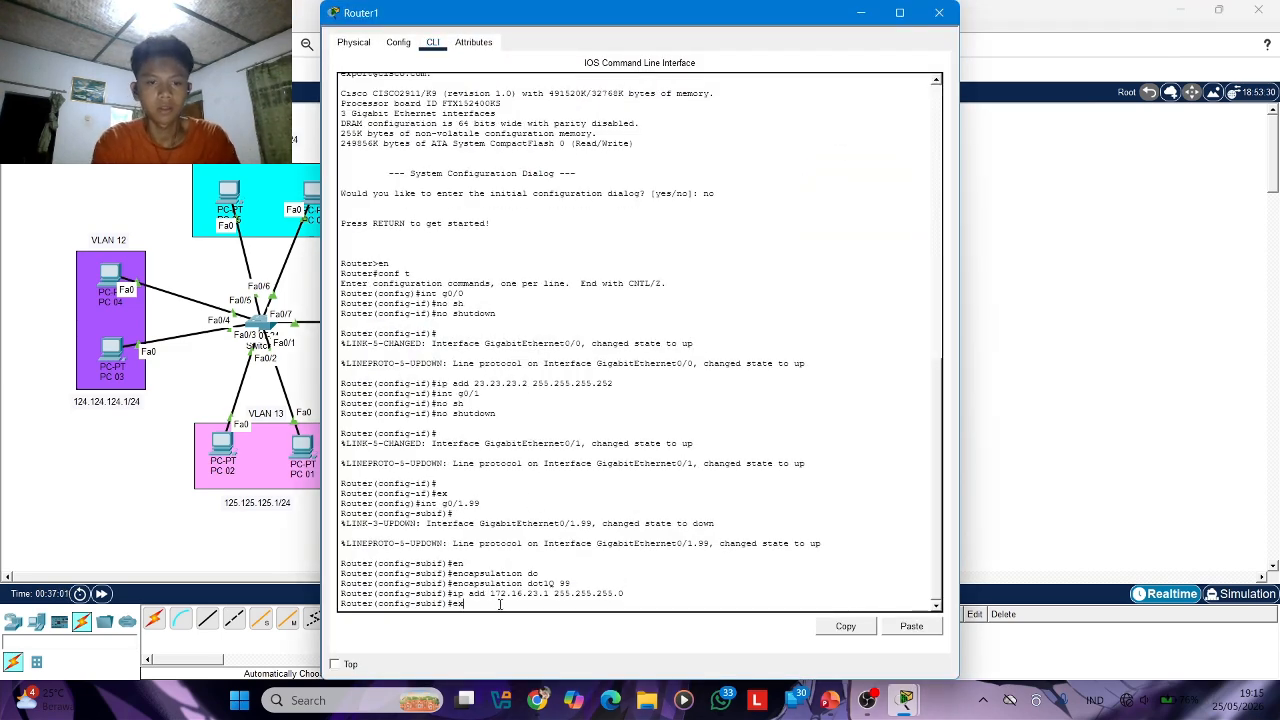
type("ex")
key("Return")
type("ip dh")
key("Tab")
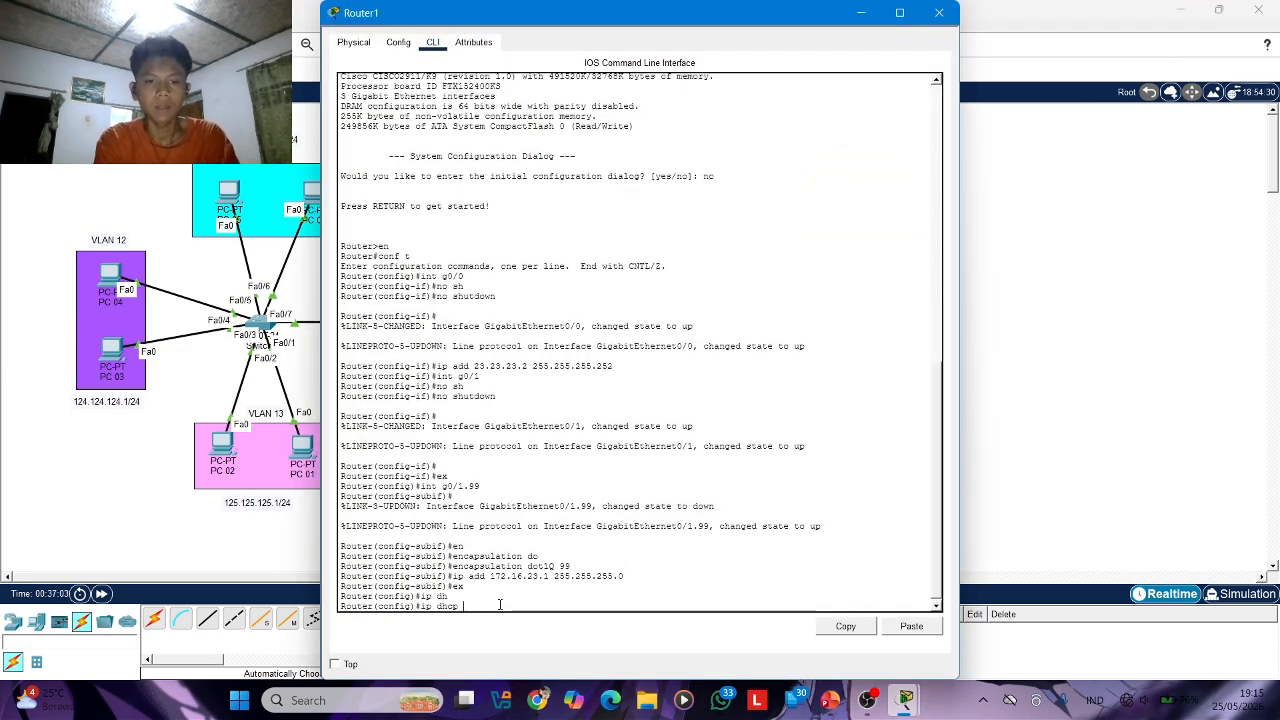
type("po")
key("Tab")
type("vlan")
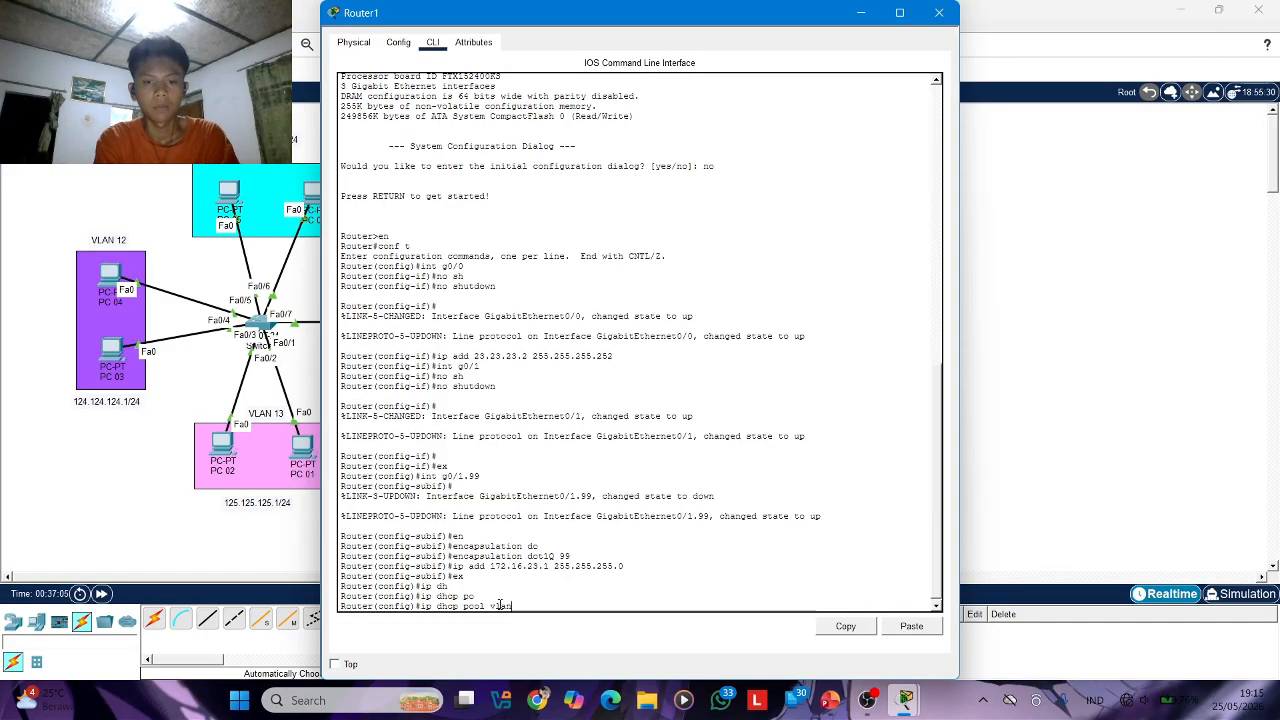
type("99")
key("Return")
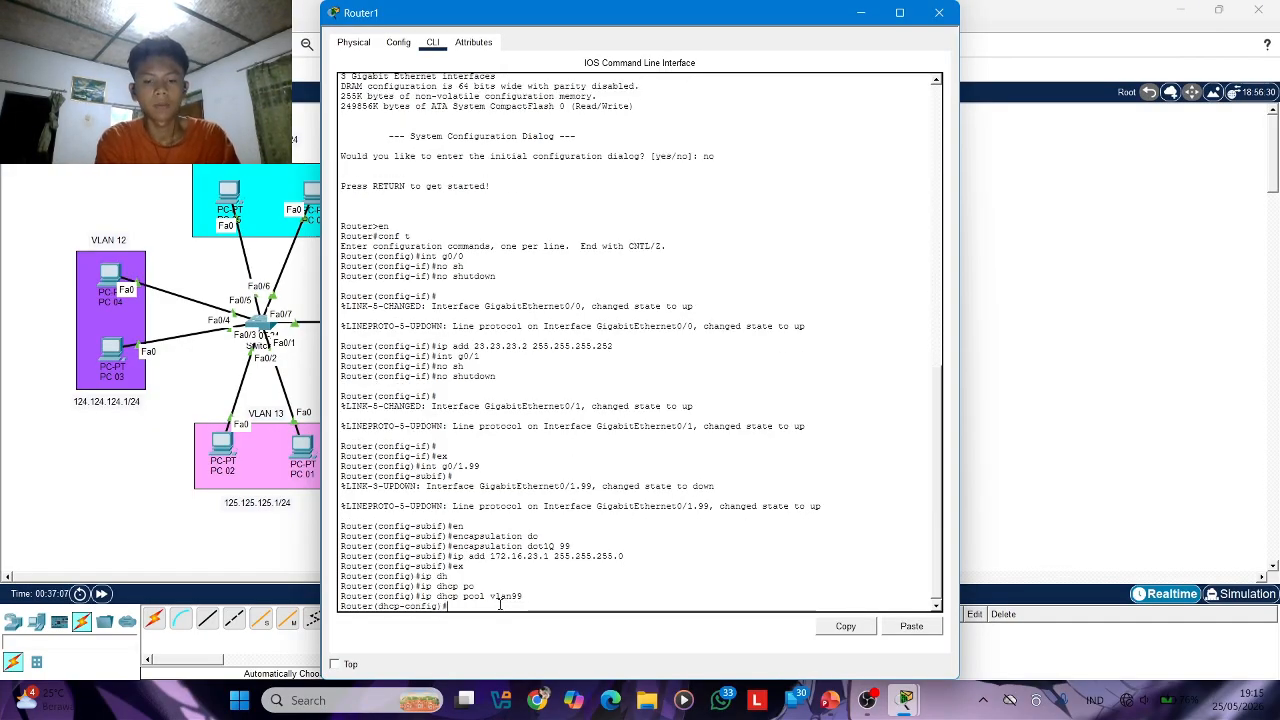
Set the vlan99 pool's network to 172.16.23.0 with mask 255.255.255.0
type("net")
key("Tab")
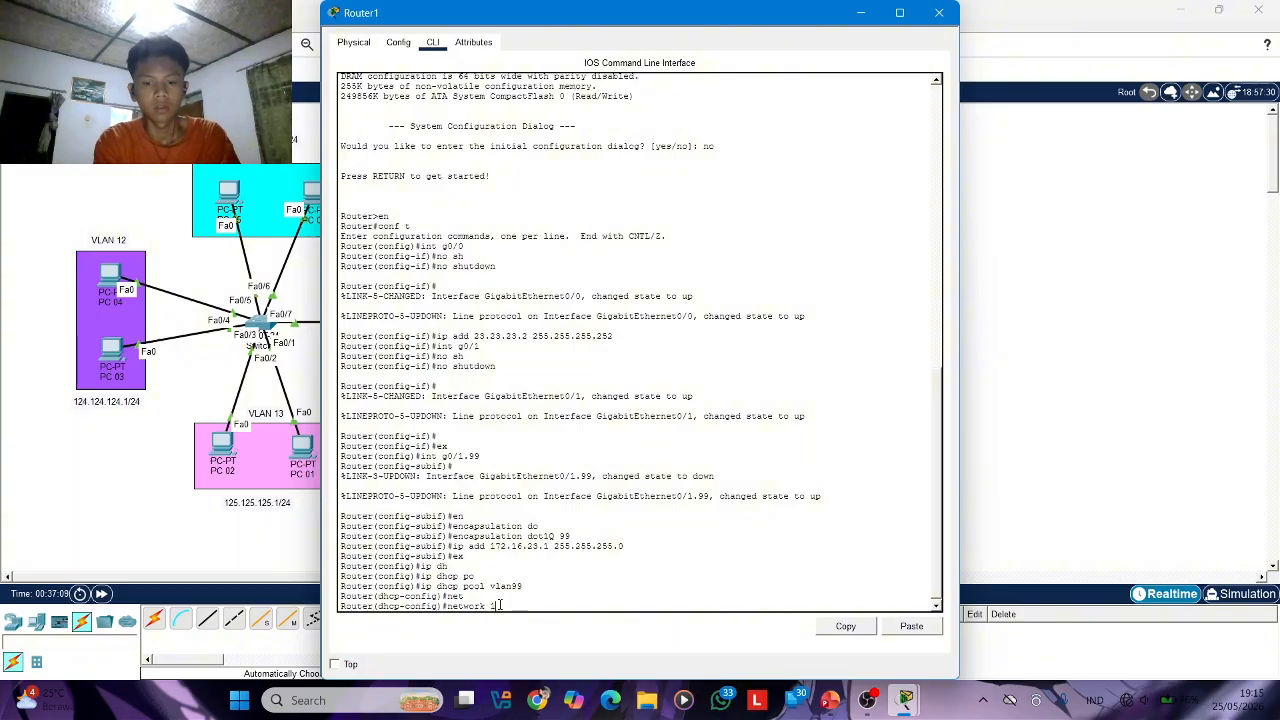
type("172.16.")
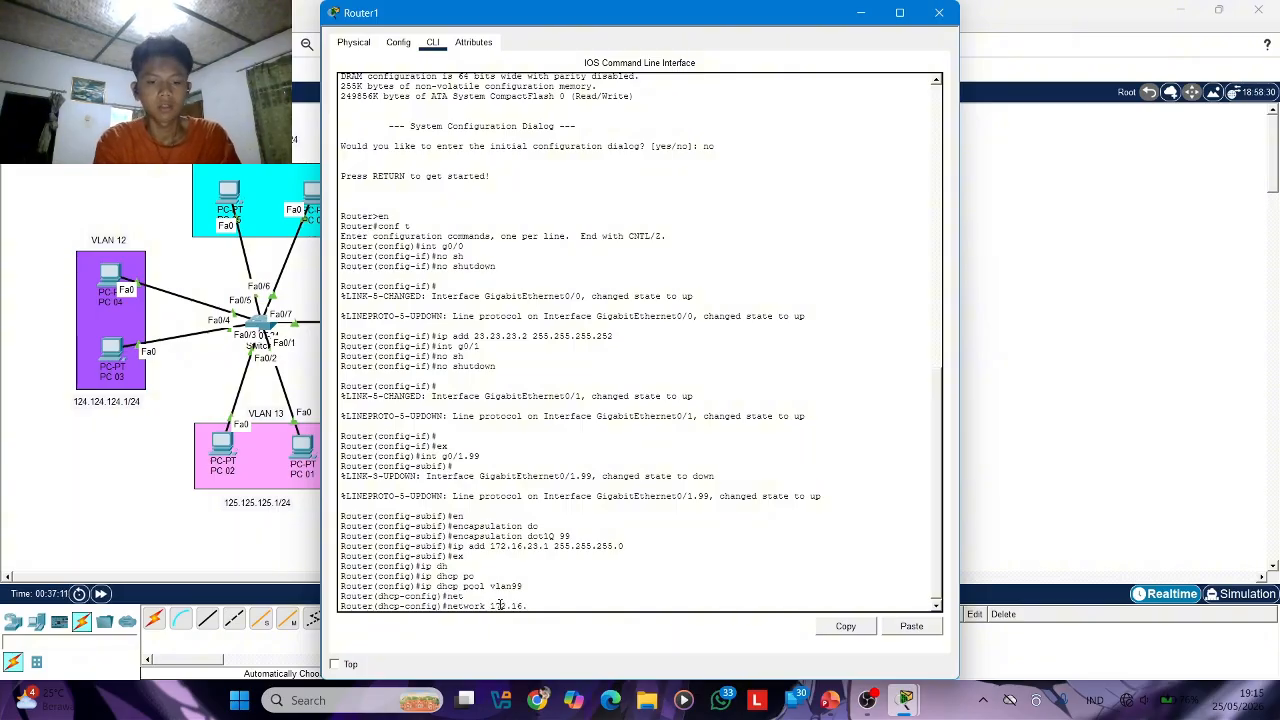
type("23.")
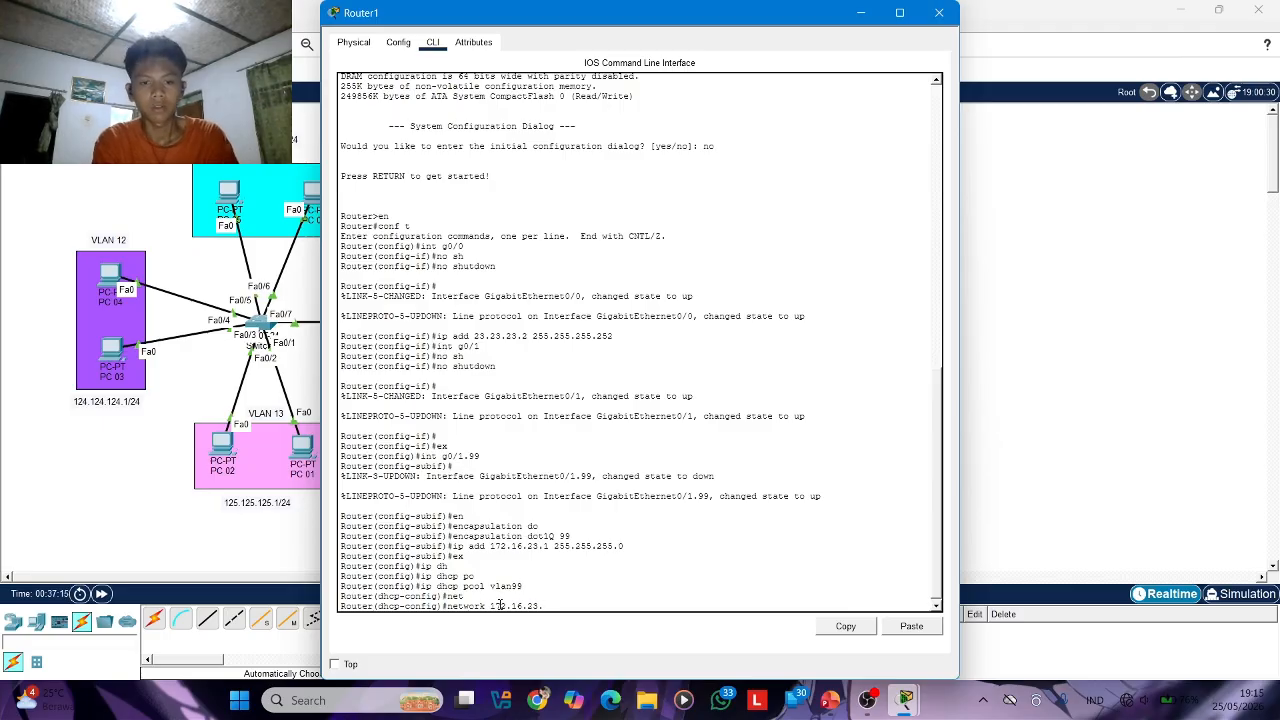
type("0 25")
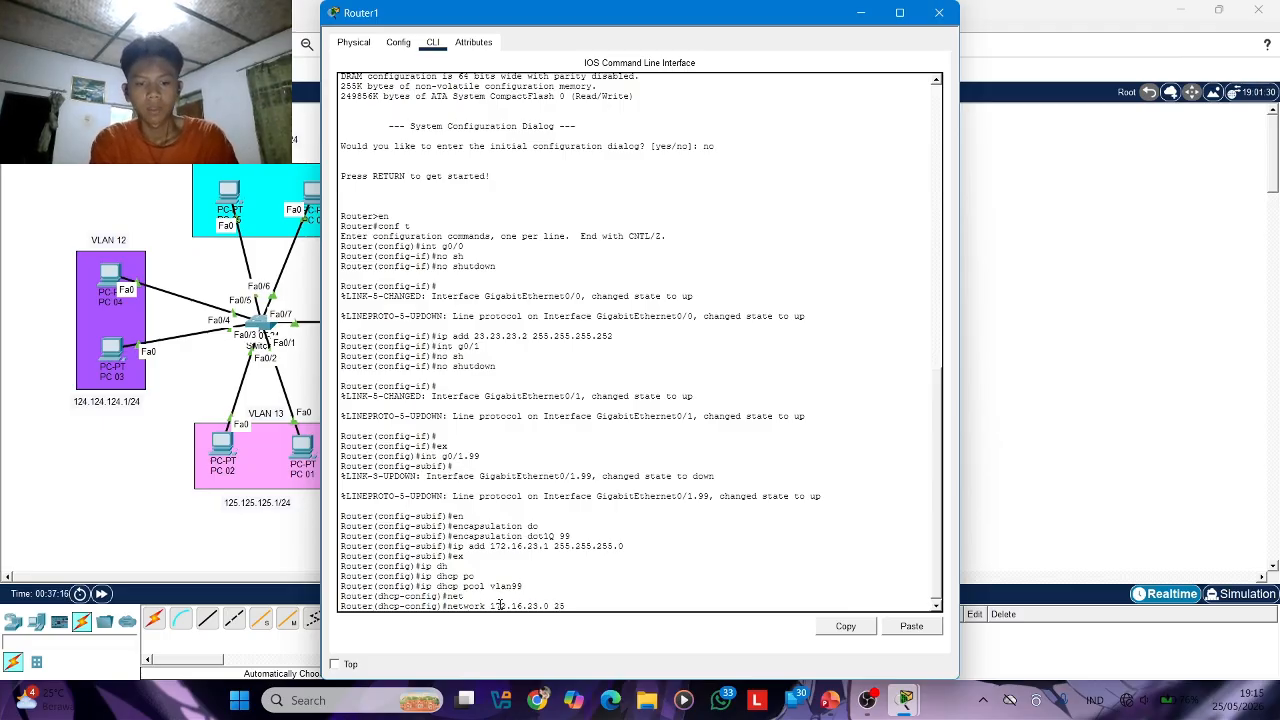
type("5.255.255.")
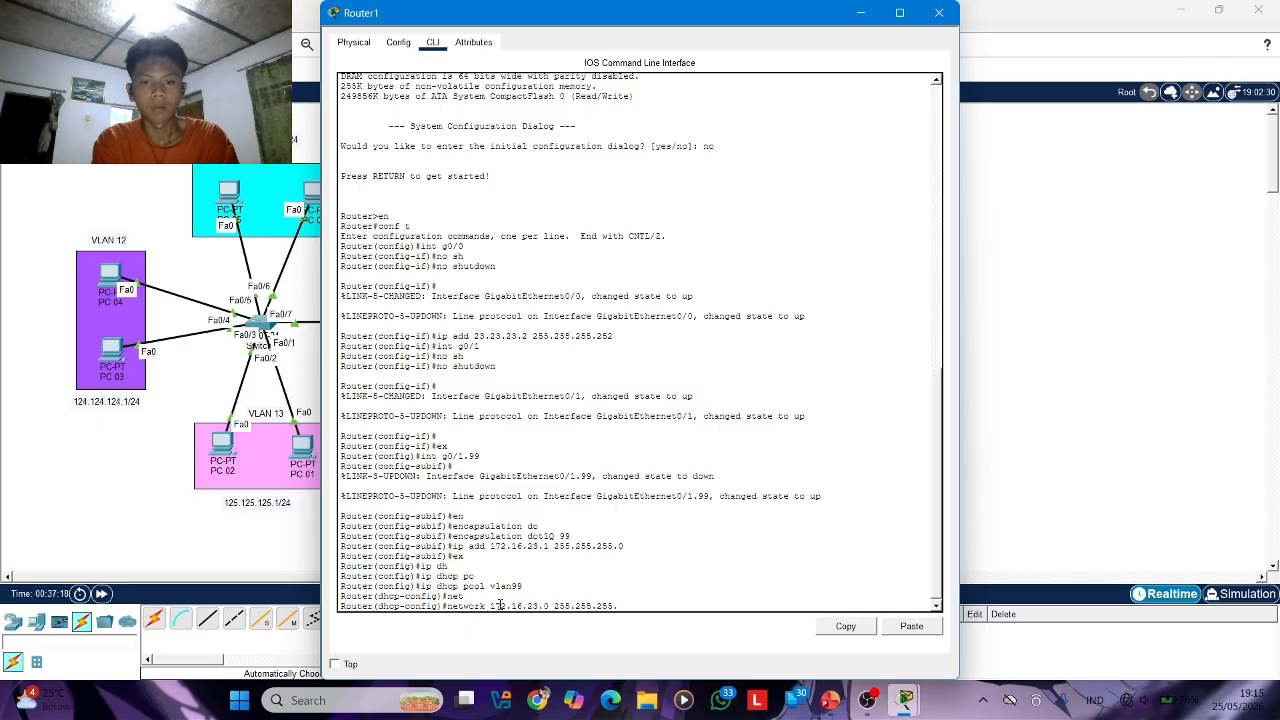
type("255.0")
key("Return")
Set the vlan99 pool's default router to 172.16.23.1
type("defa")
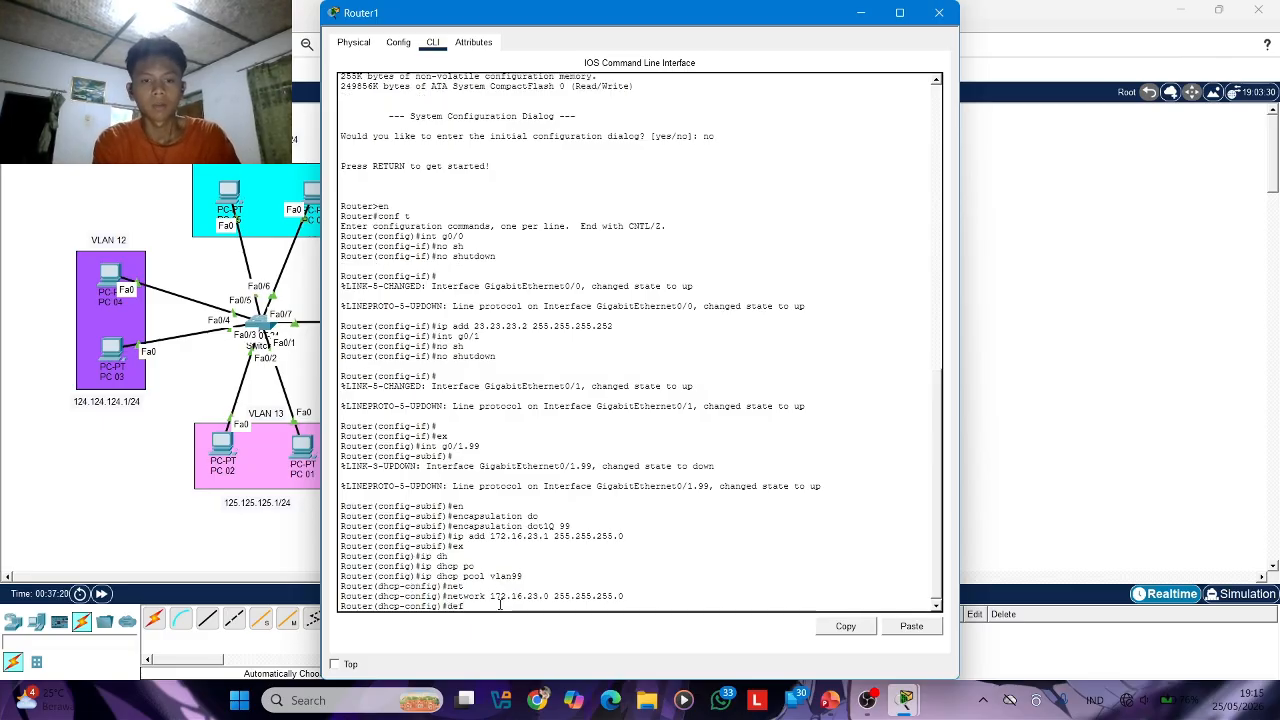
key("Tab")
type("17")
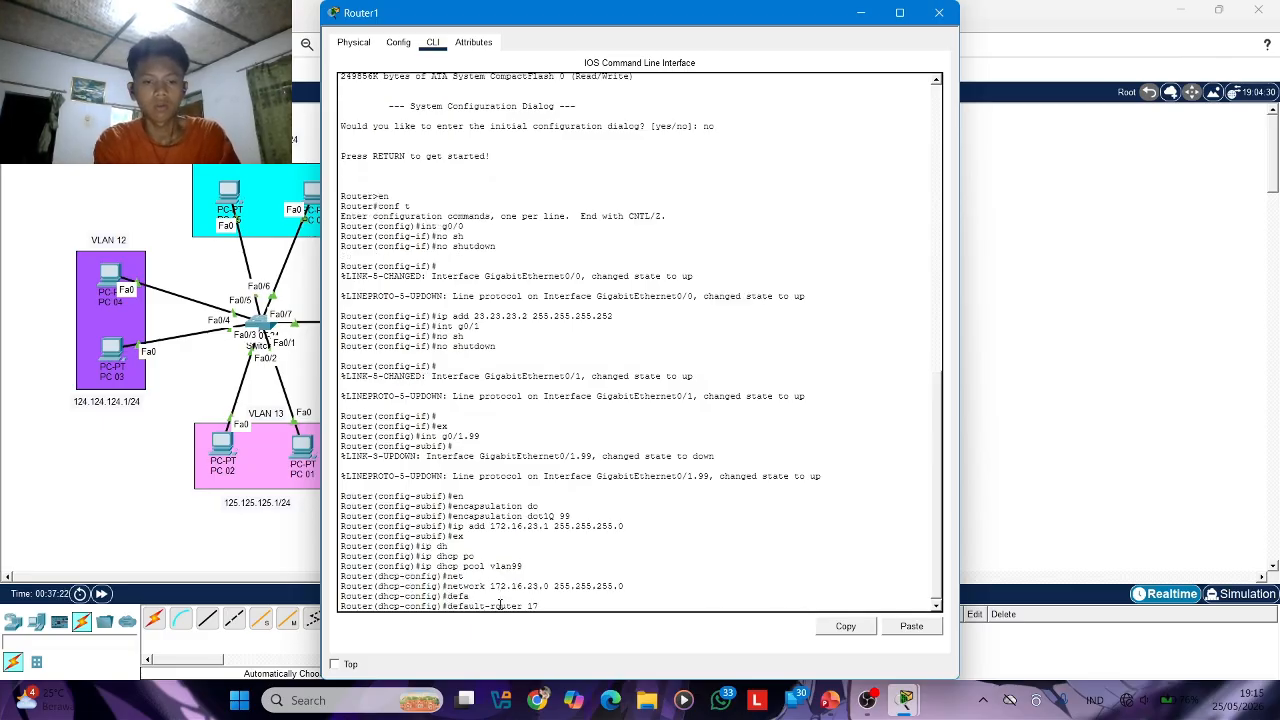
type("2.16.23.1")
key("Return")
Set the vlan99 pool's DNS server to 8.8.8.8 and close Router1's configuration window
type("dn")
key("Tab")
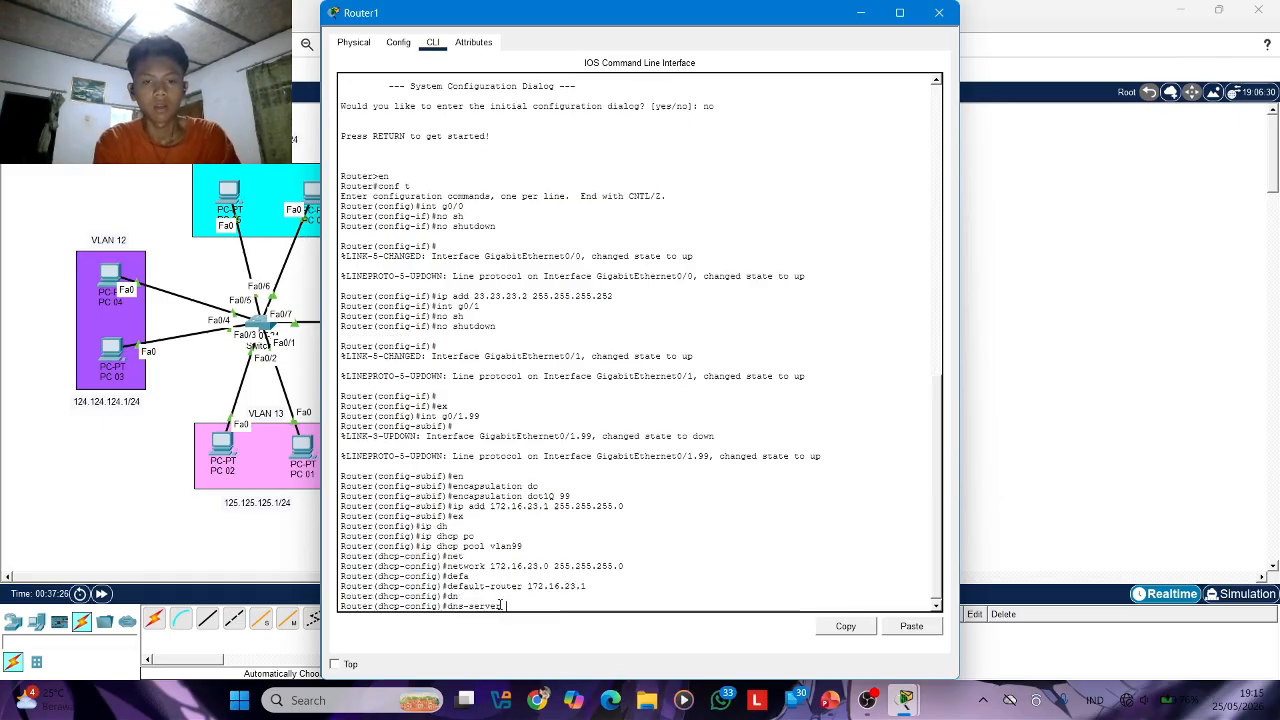
type("8.8.8.8")
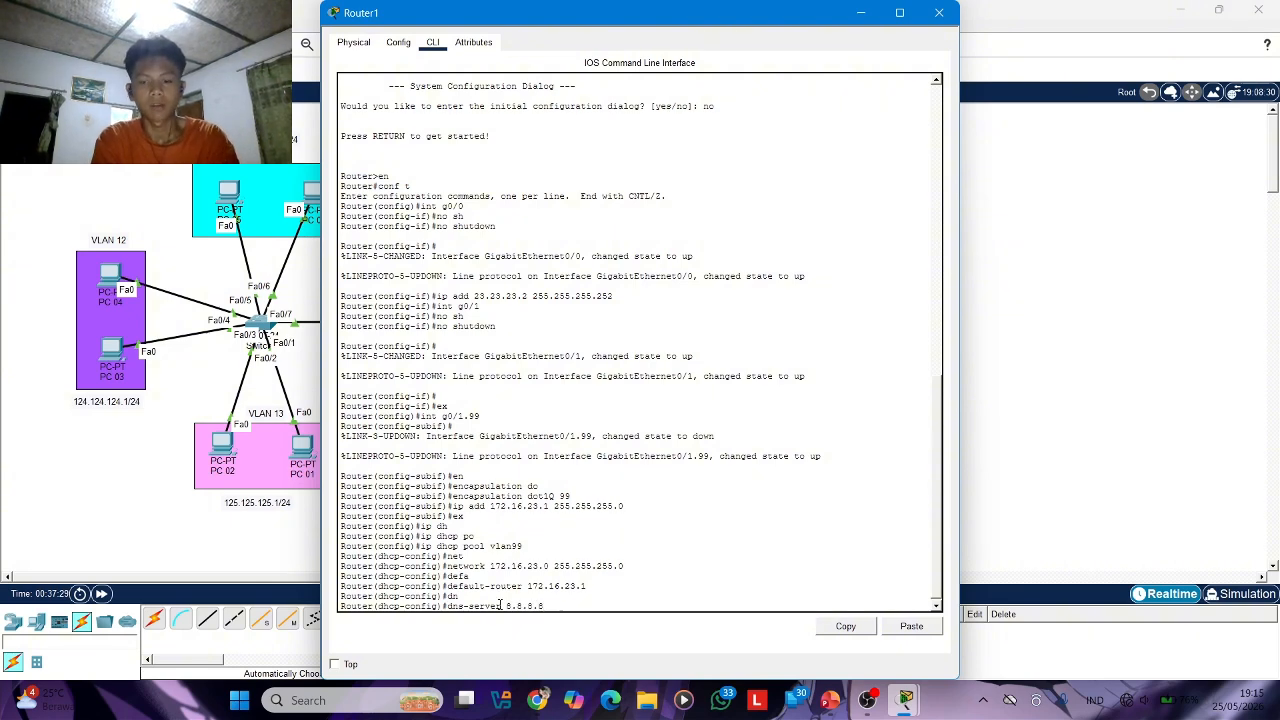
key("Return")
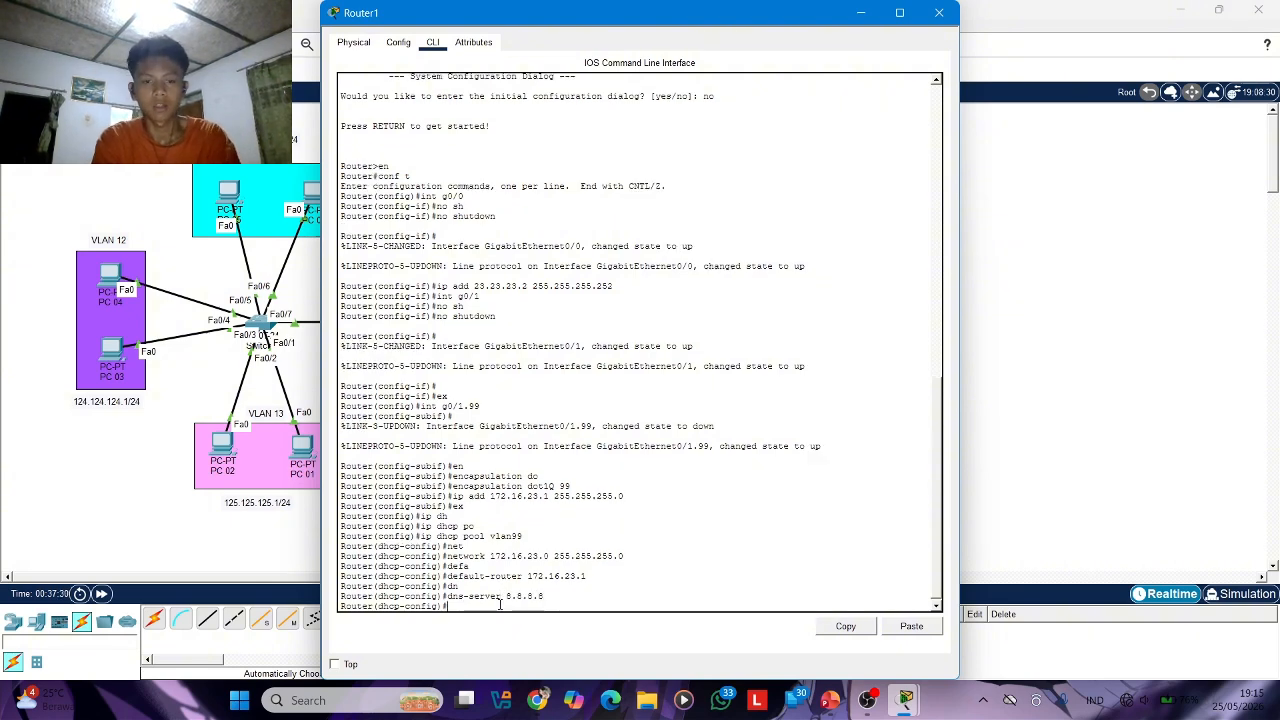
left_click(938, 11)
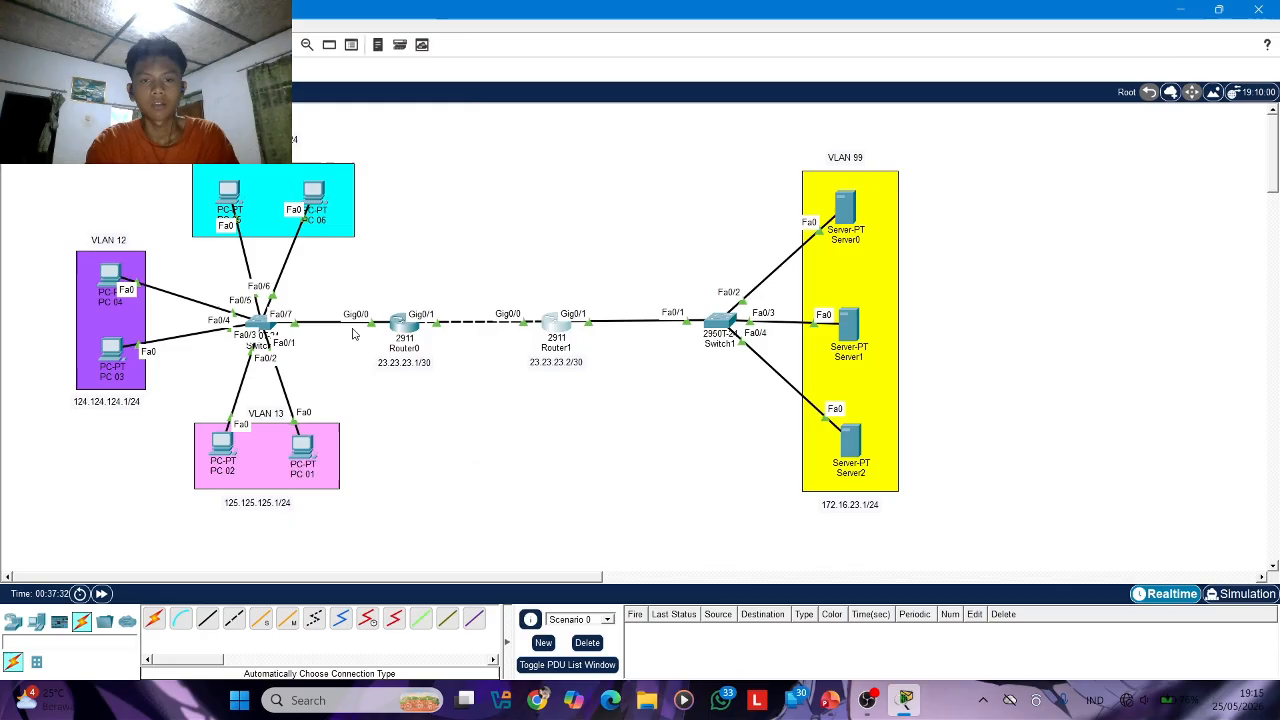
left_click(868, 700)
left_click(1164, 541)
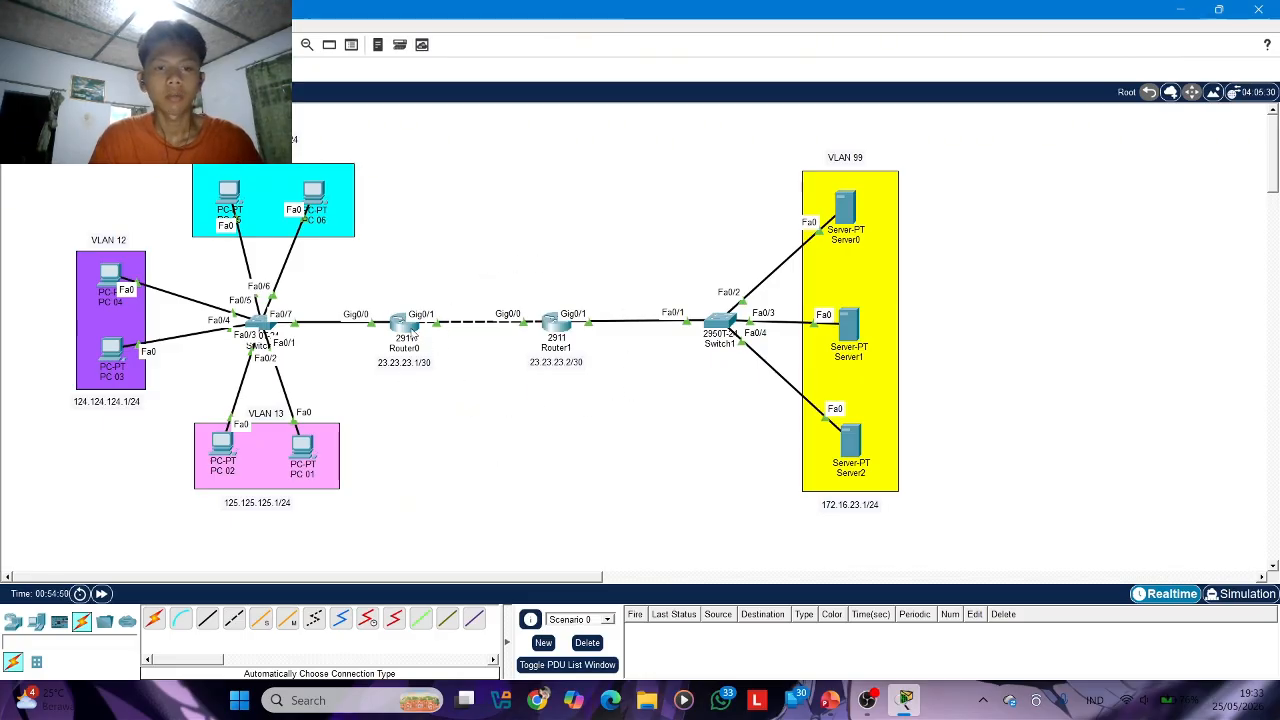
Reopen Router0's command line and enter global configuration mode
left_click(402, 322)
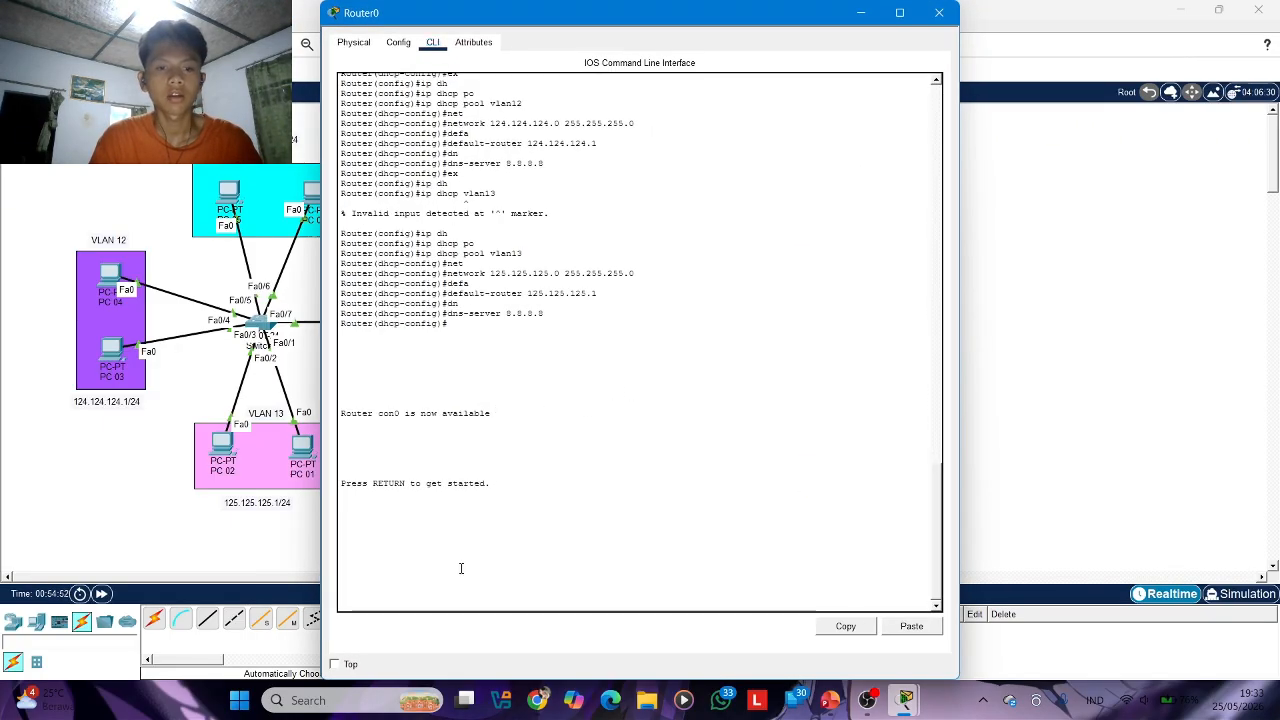
key("Return")
key("Return")
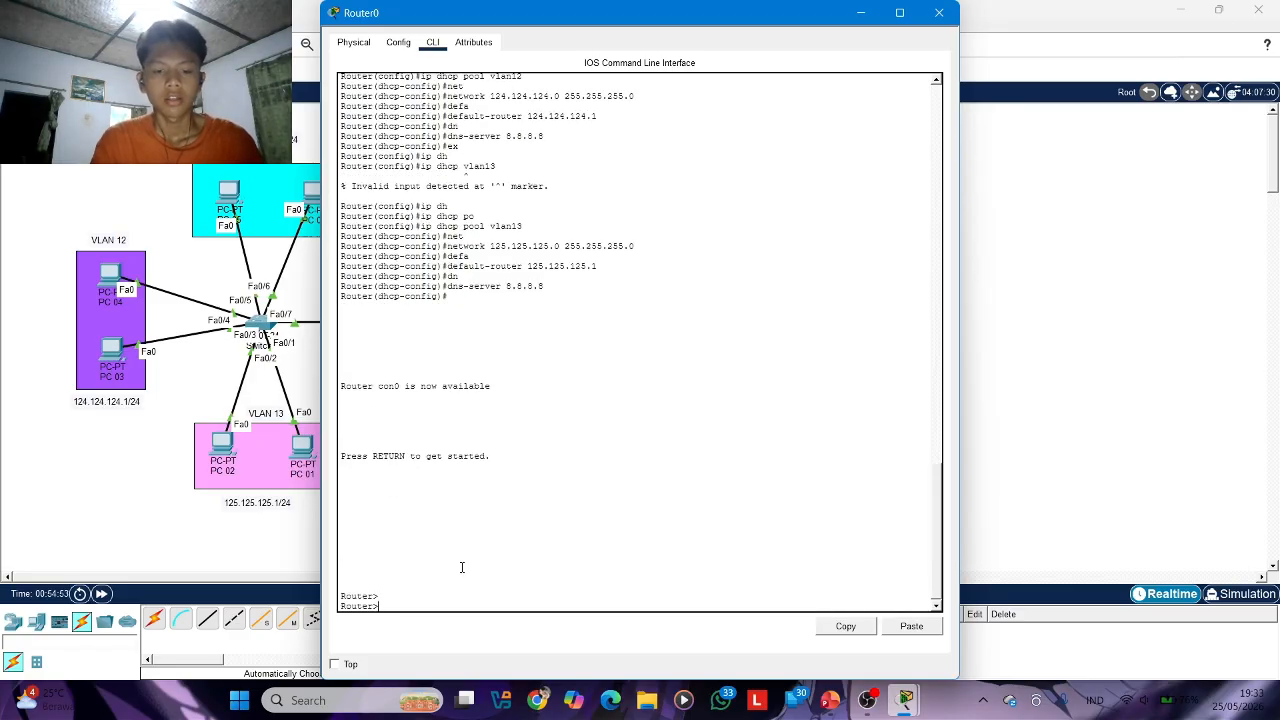
type("en")
key("Return")
type("c")
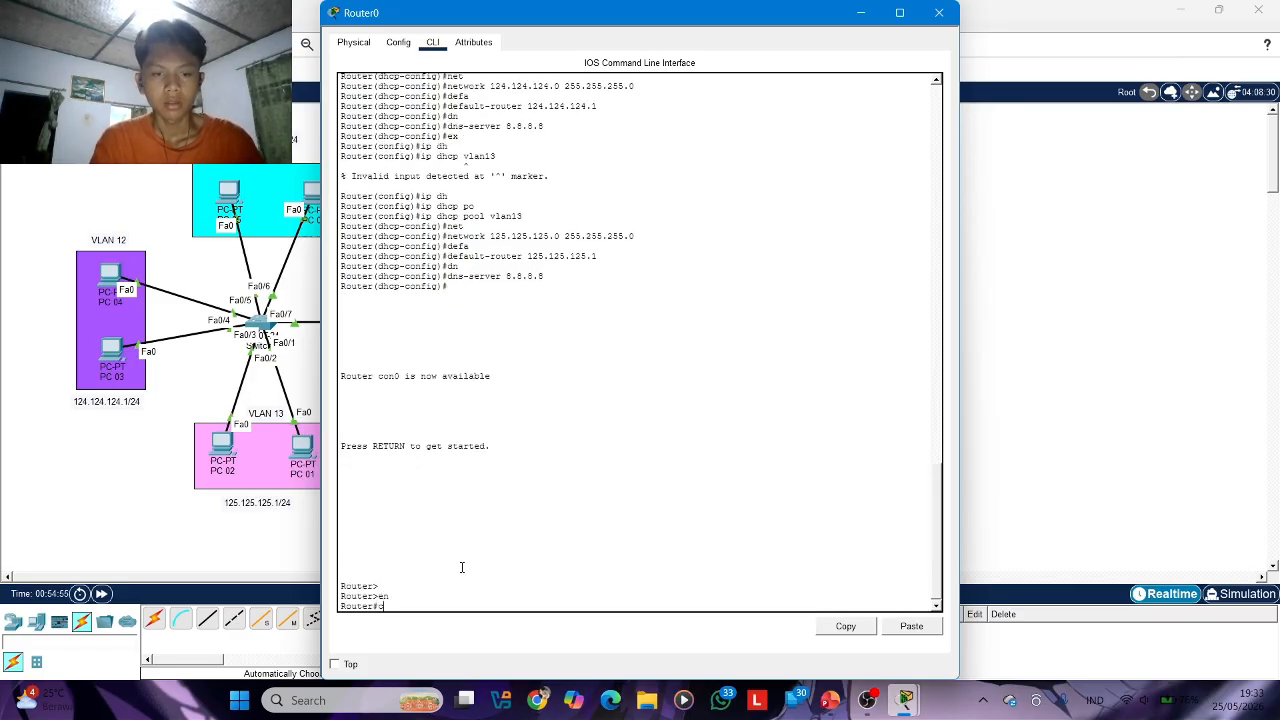
type("onf t")
key("Return")
Start the EIGRP routing process with autonomous system number 1 on Router0
type("route")
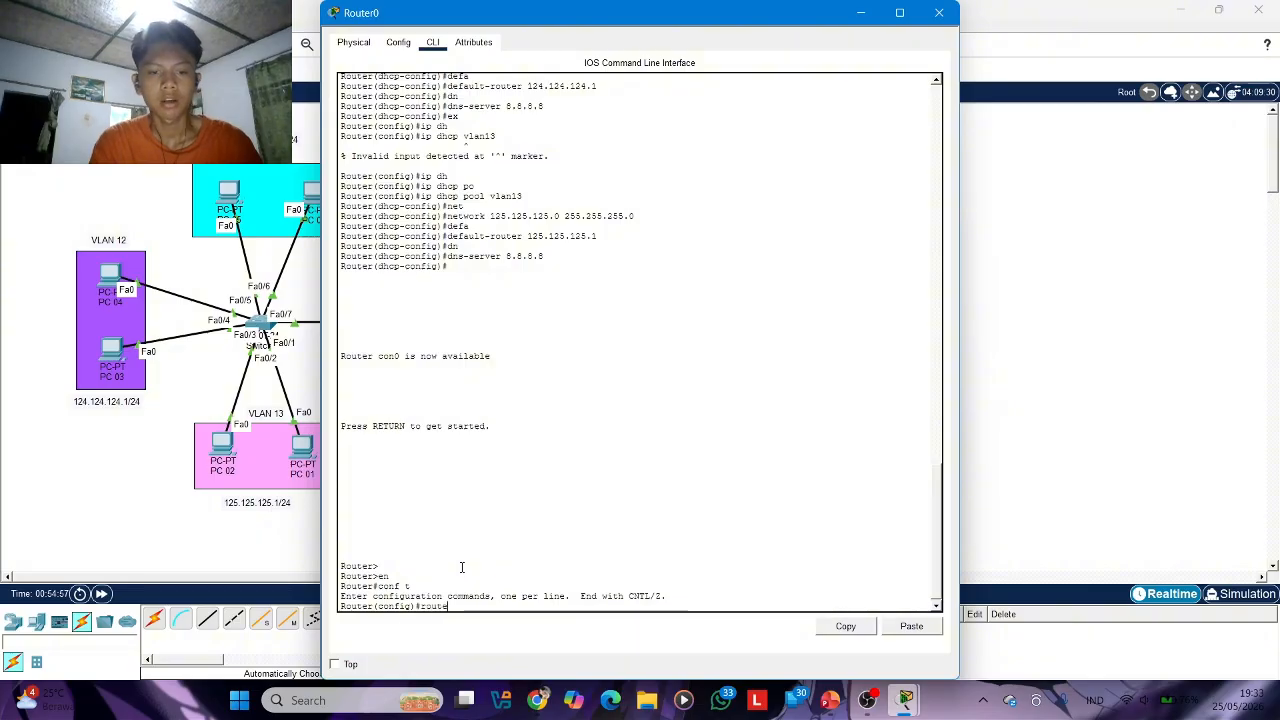
type("r ei")
key("Tab")
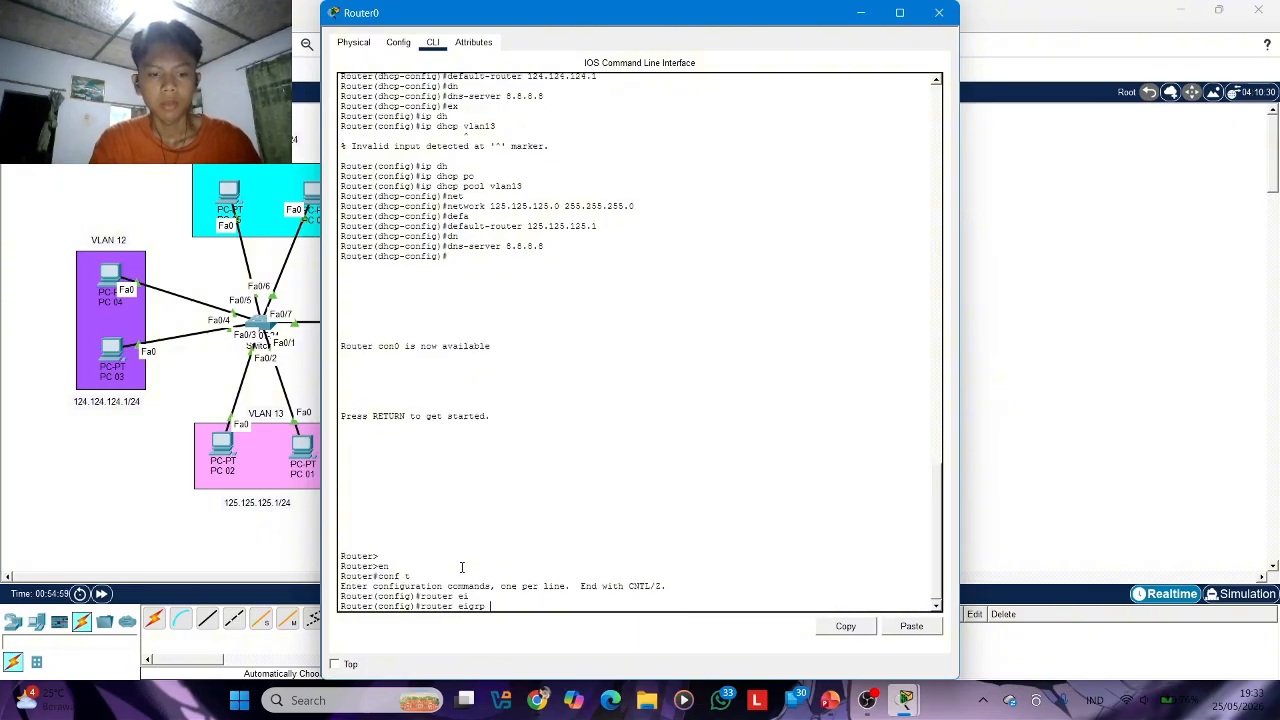
type("1")
key("Return")
Advertise network 23.23.23.0 in Router0's EIGRP process
type("net")
key("Tab")
type("2")
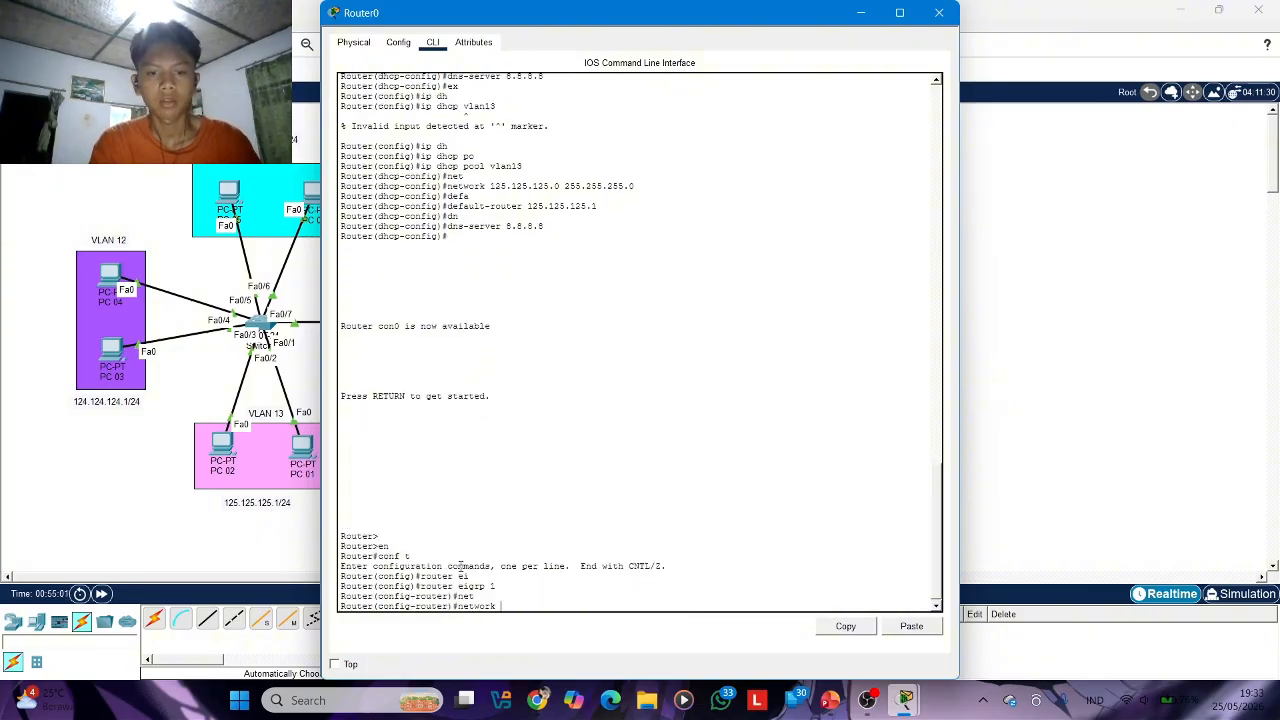
type("3.23.23.0")
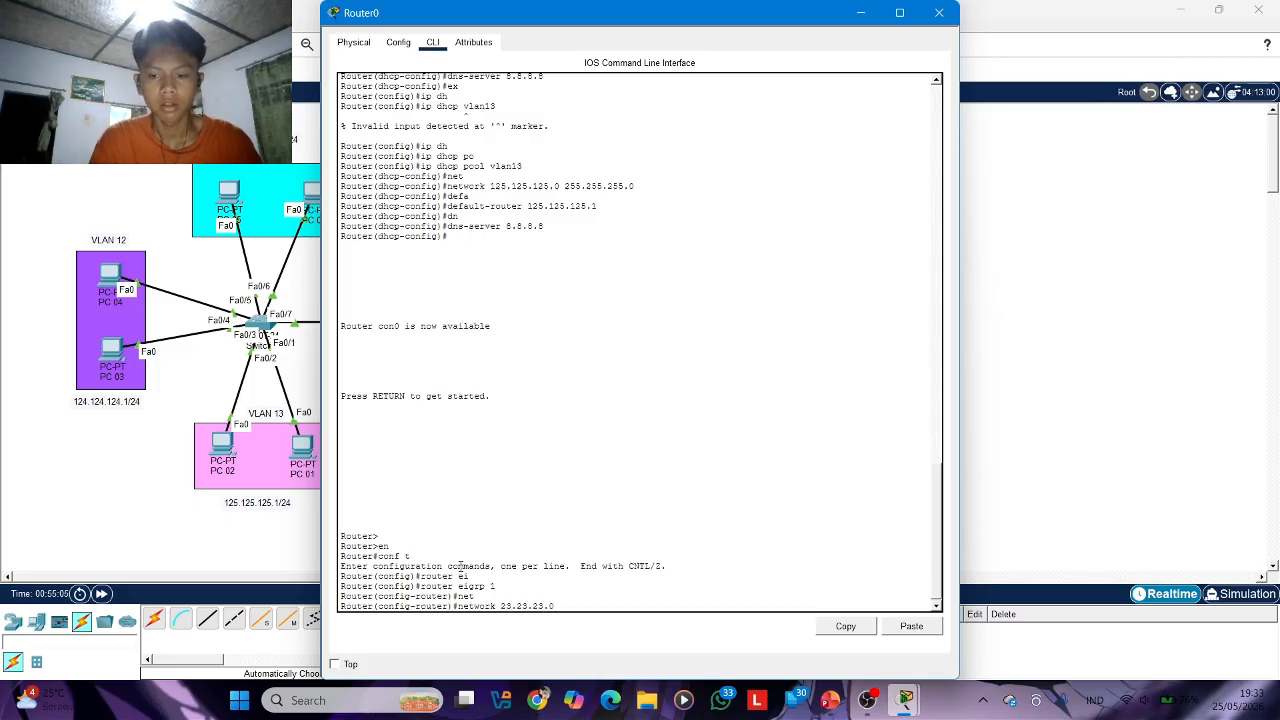
key("Return")
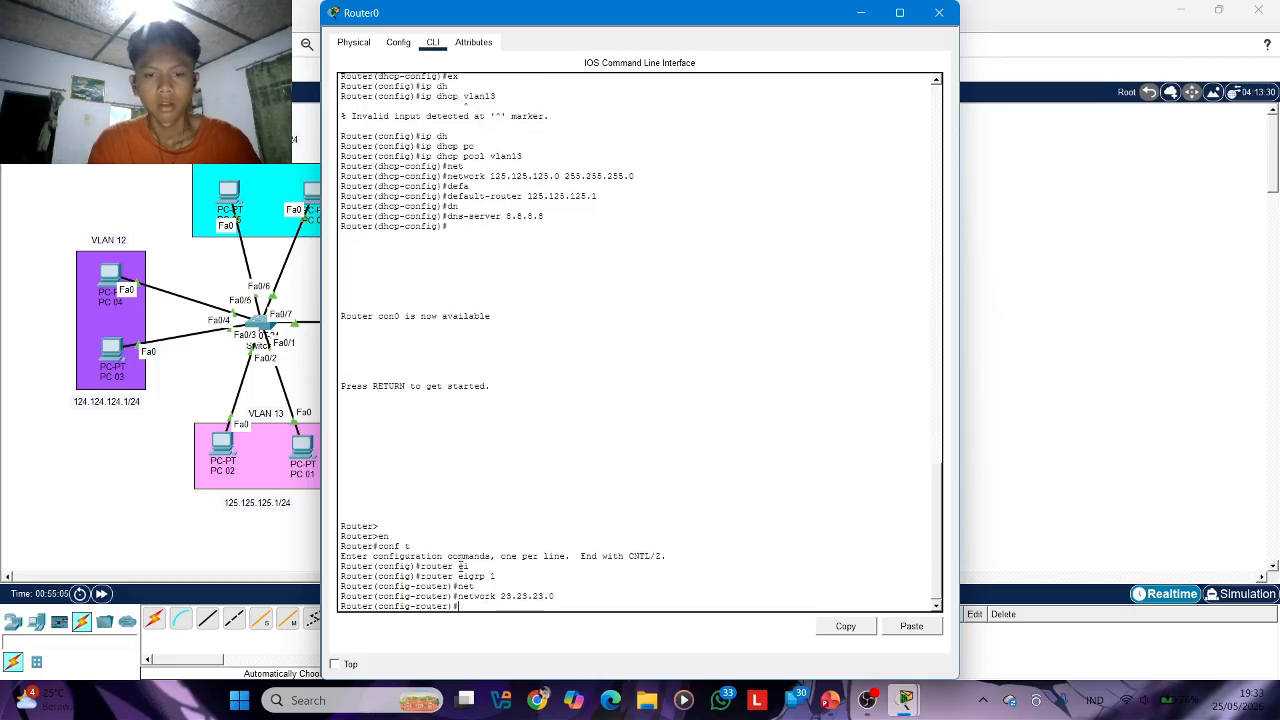
Add network 123.123.123.0 to Router0's EIGRP process
type("net 123")
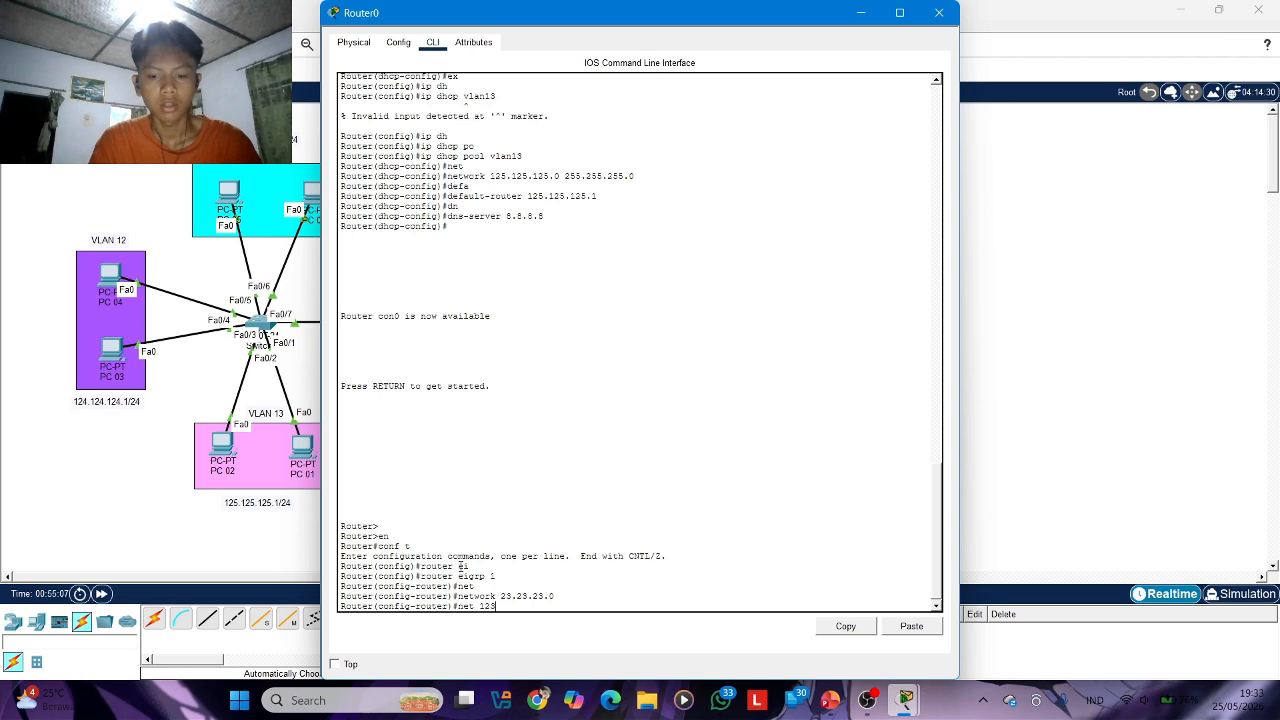
type(".123.123.")
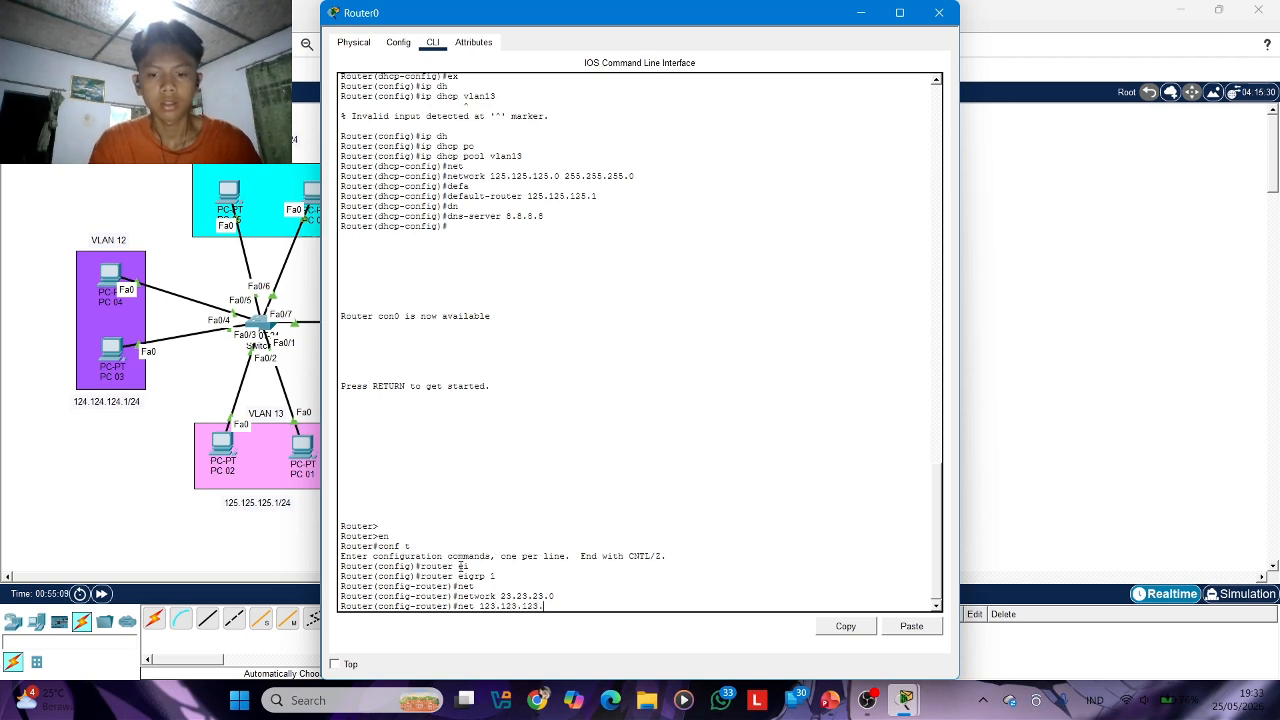
type("0")
key("Return")
Add network 124.124.124.0 to Router0's EIGRP process
type("net")
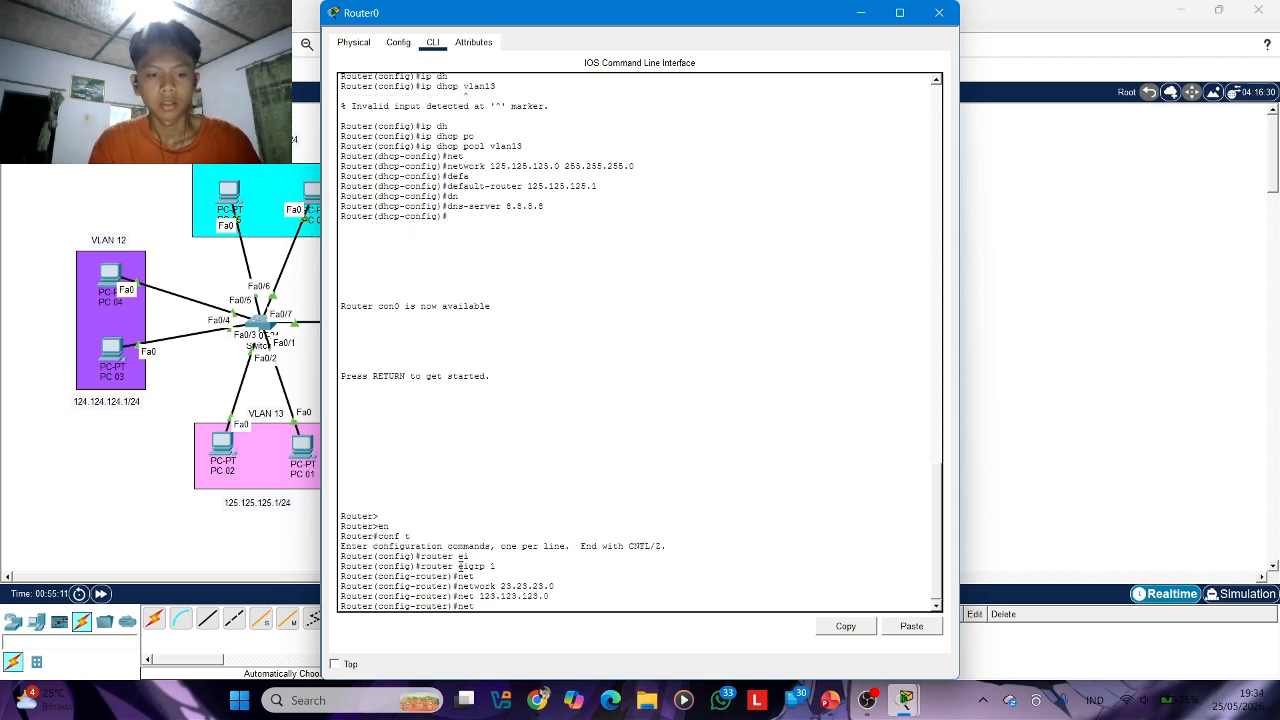
type(" 124.124")
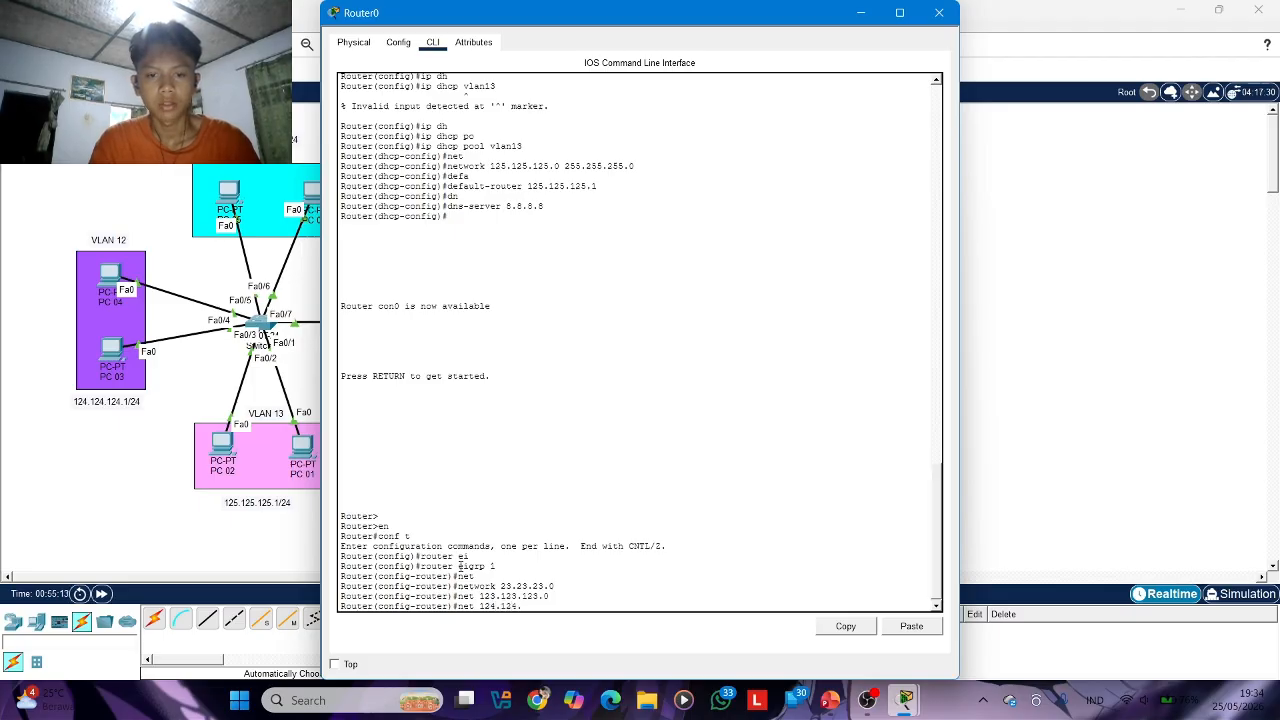
type(".124.0")
key("Return")
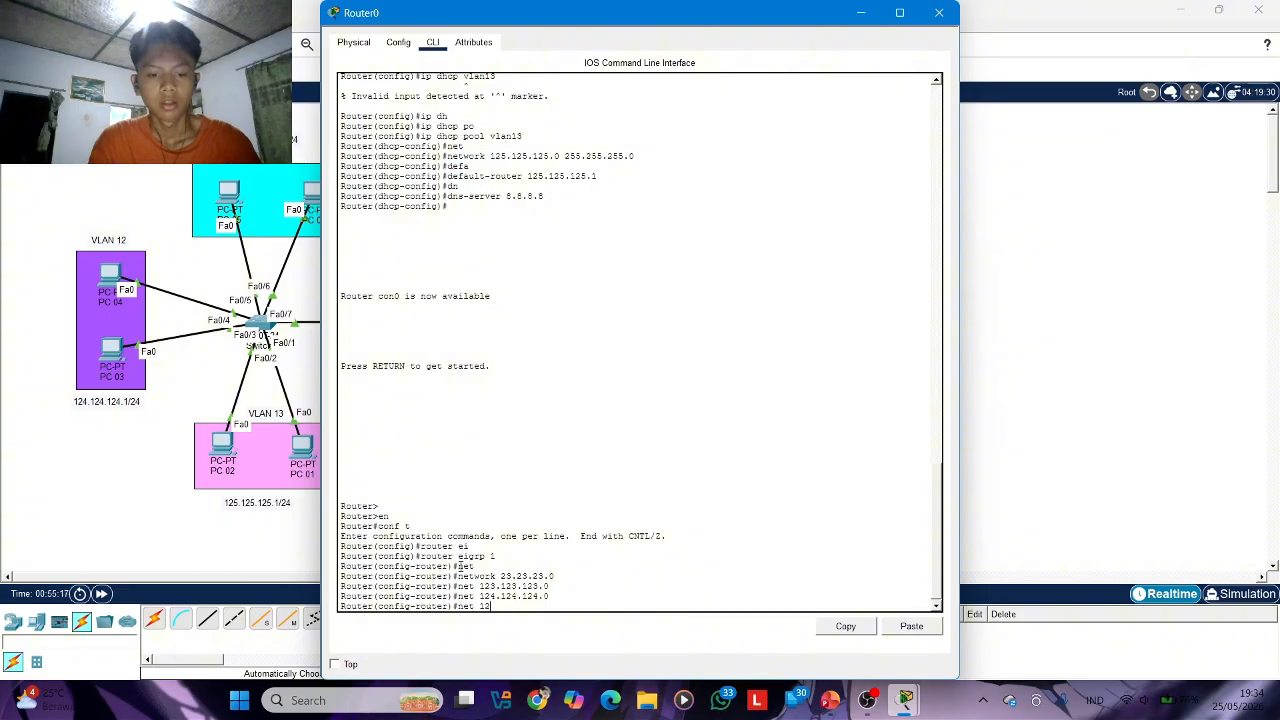
Add network 125.125.125.0 to Router0's EIGRP process and close Router0's configuration window
type("net 125.125.1")
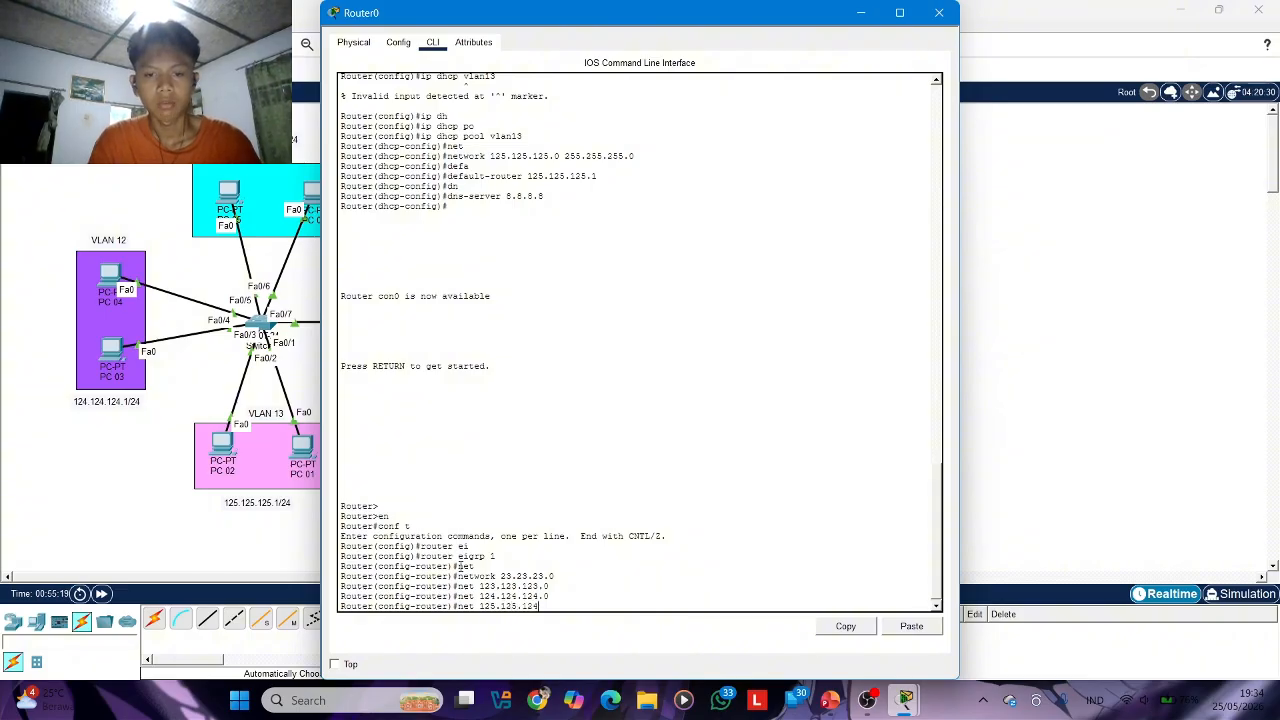
type("2")
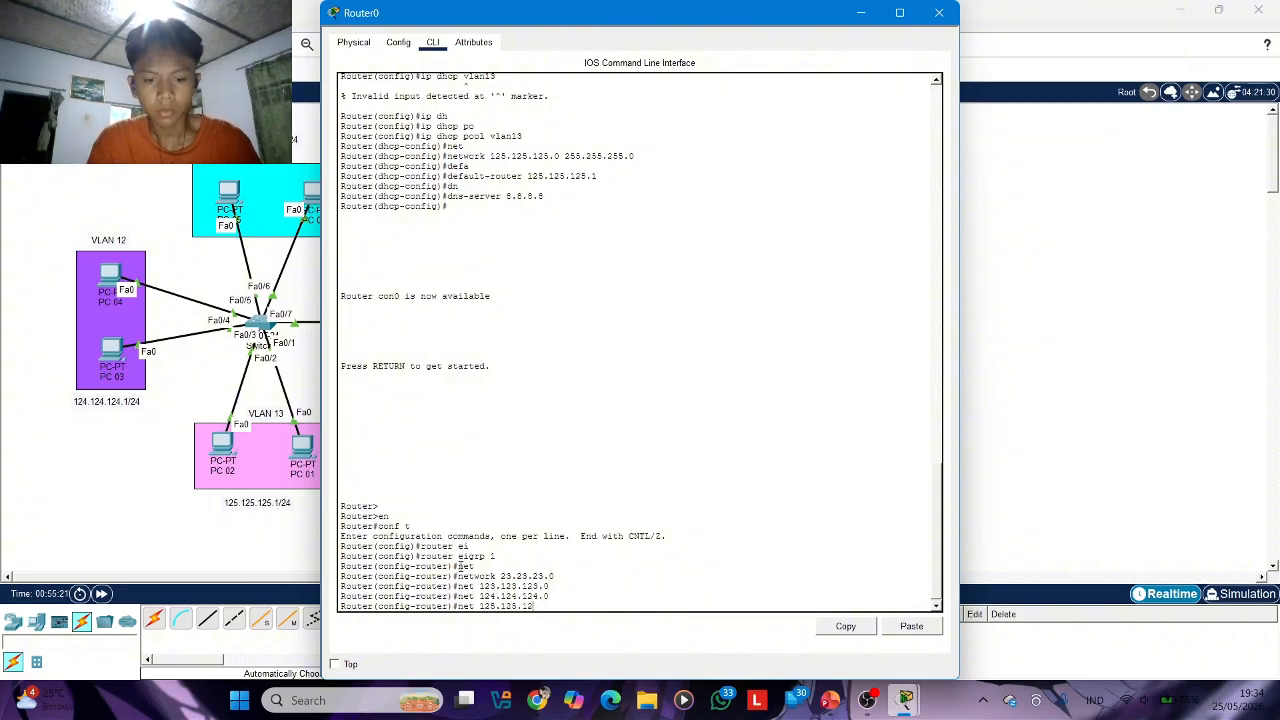
type("5.")
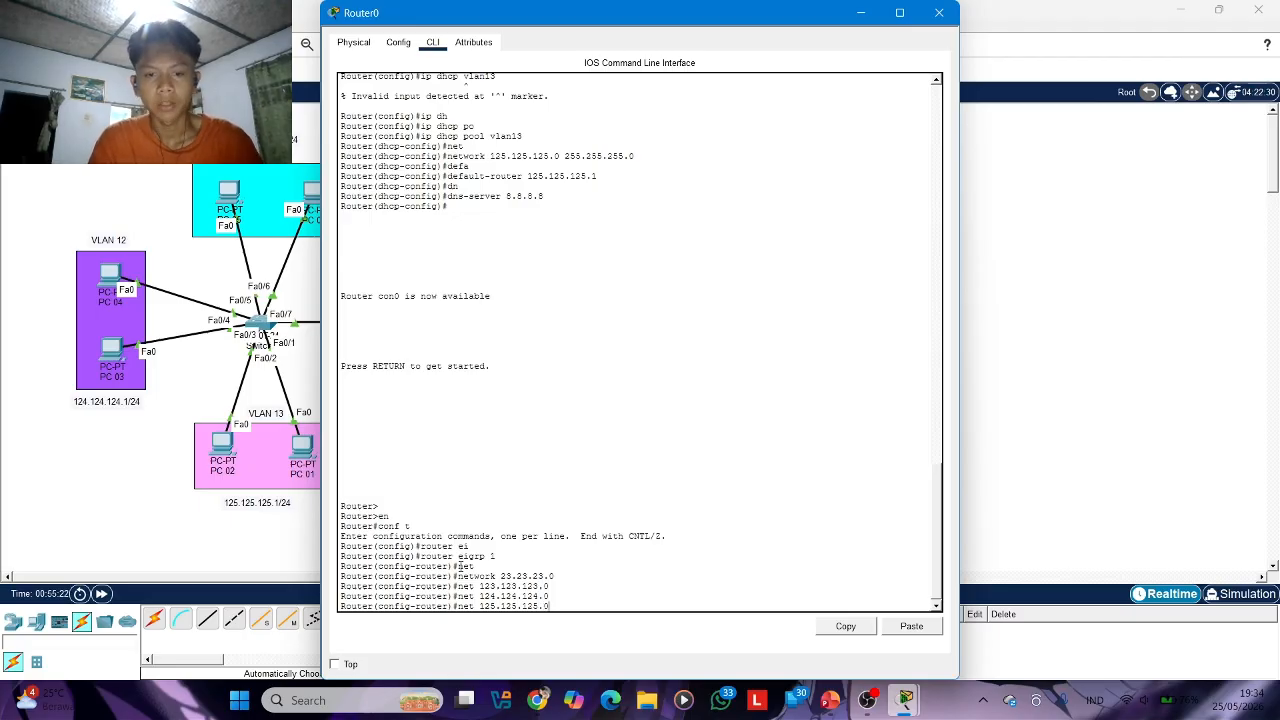
type("0")
key("Return")
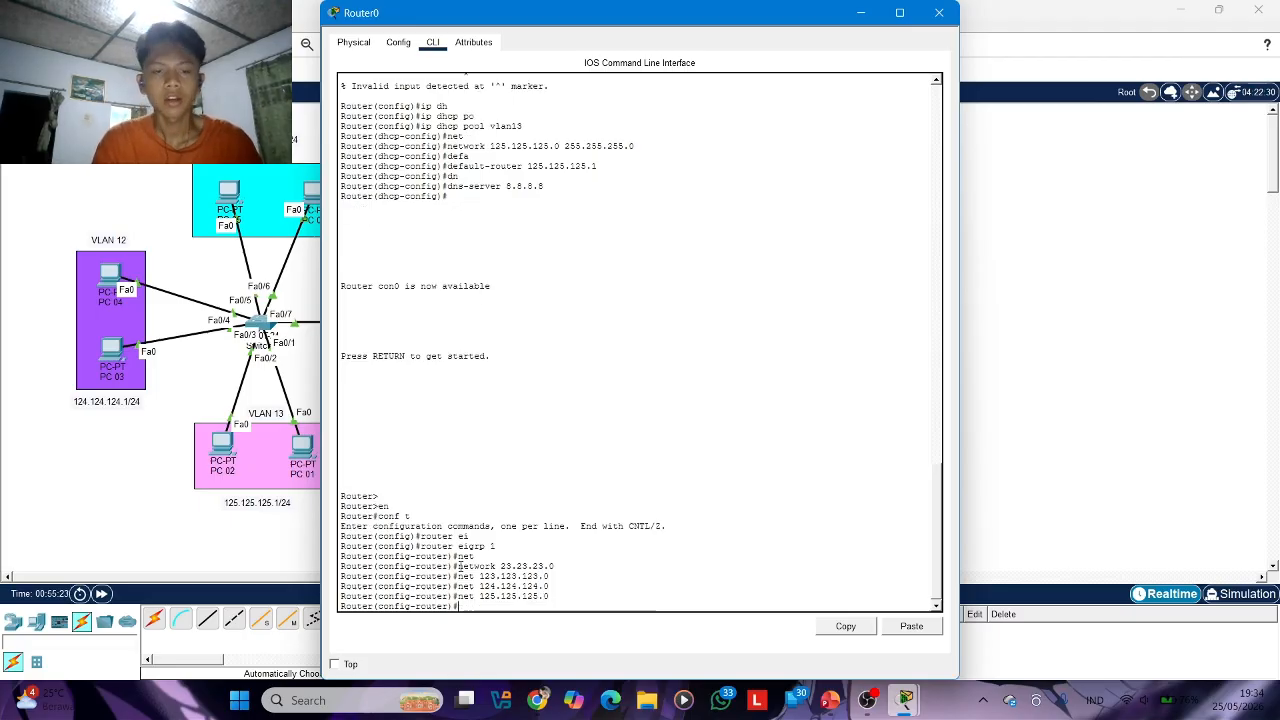
left_click(957, 10)
Open Router1's command line and enter global configuration mode
left_click(572, 322)
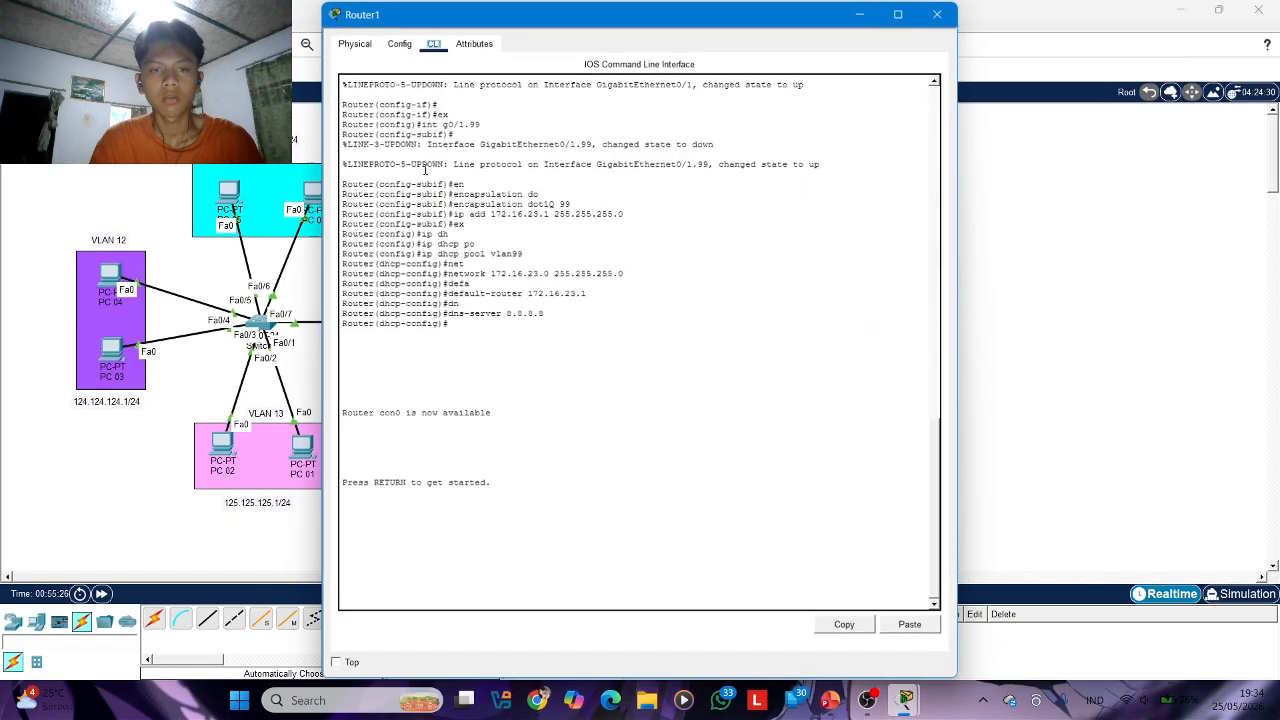
key("Return")
type("en")
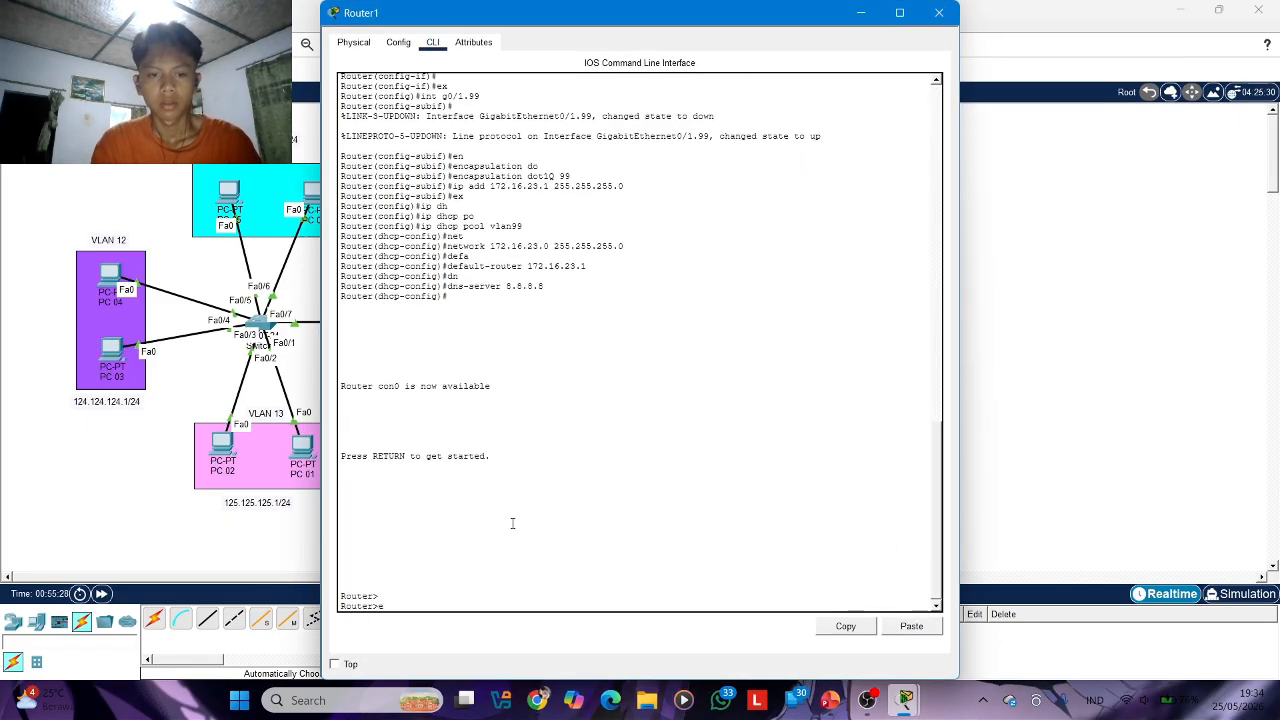
key("Return")
type("conf t")
key("Return")
Start the EIGRP routing process with autonomous system number 1 on Router1
type("rout")
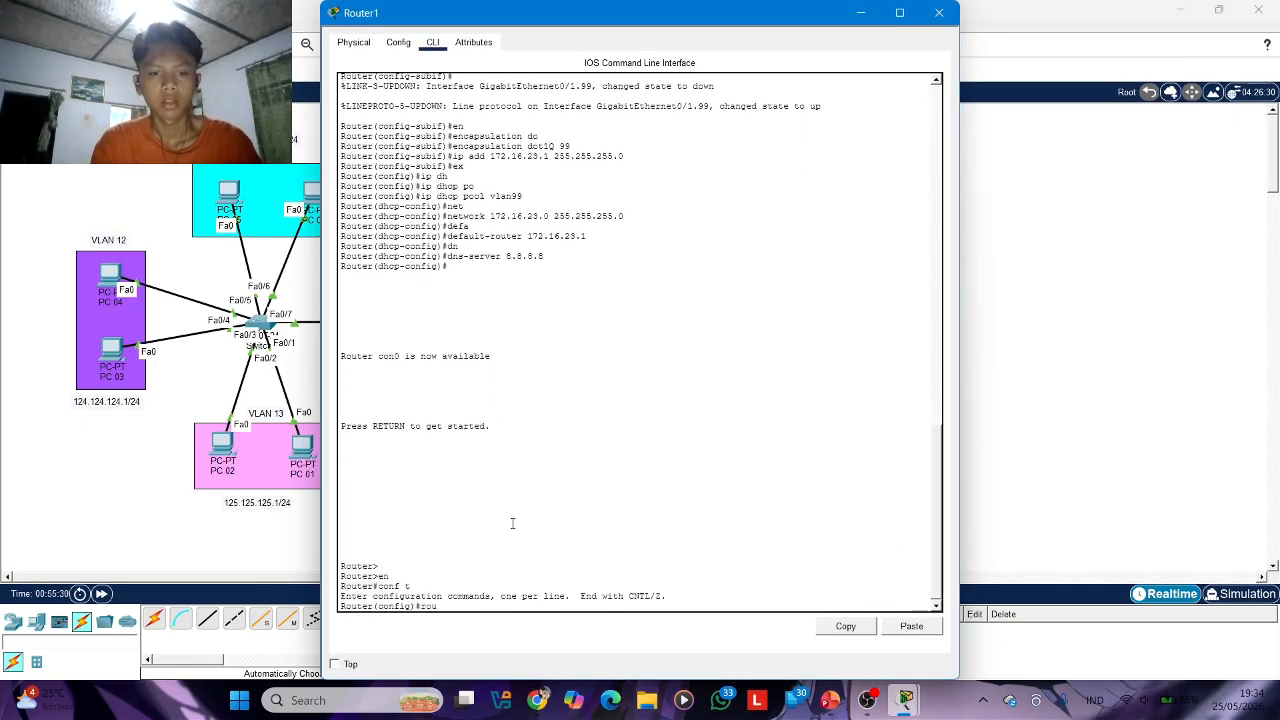
key("Tab")
type("ei")
key("Tab")
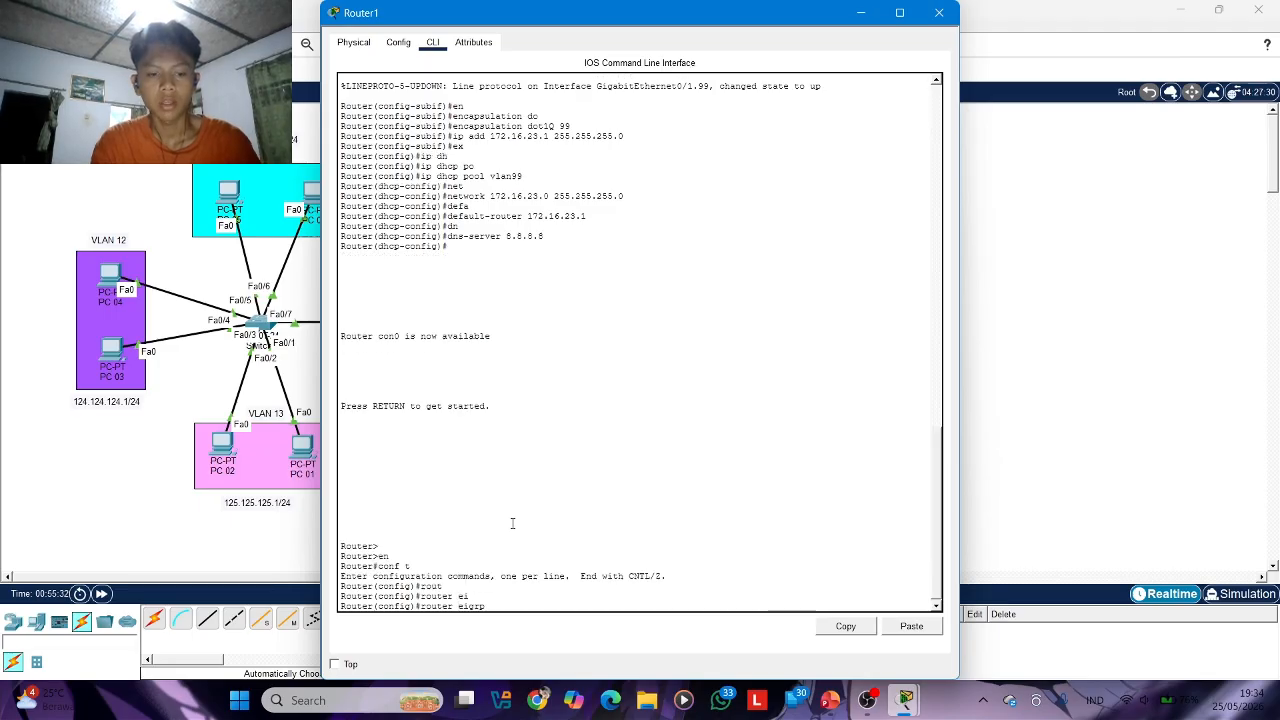
type("1")
key("Return")
Advertise network 23.23.23.0 in Router1's EIGRP process
type("ne")
key("Tab")
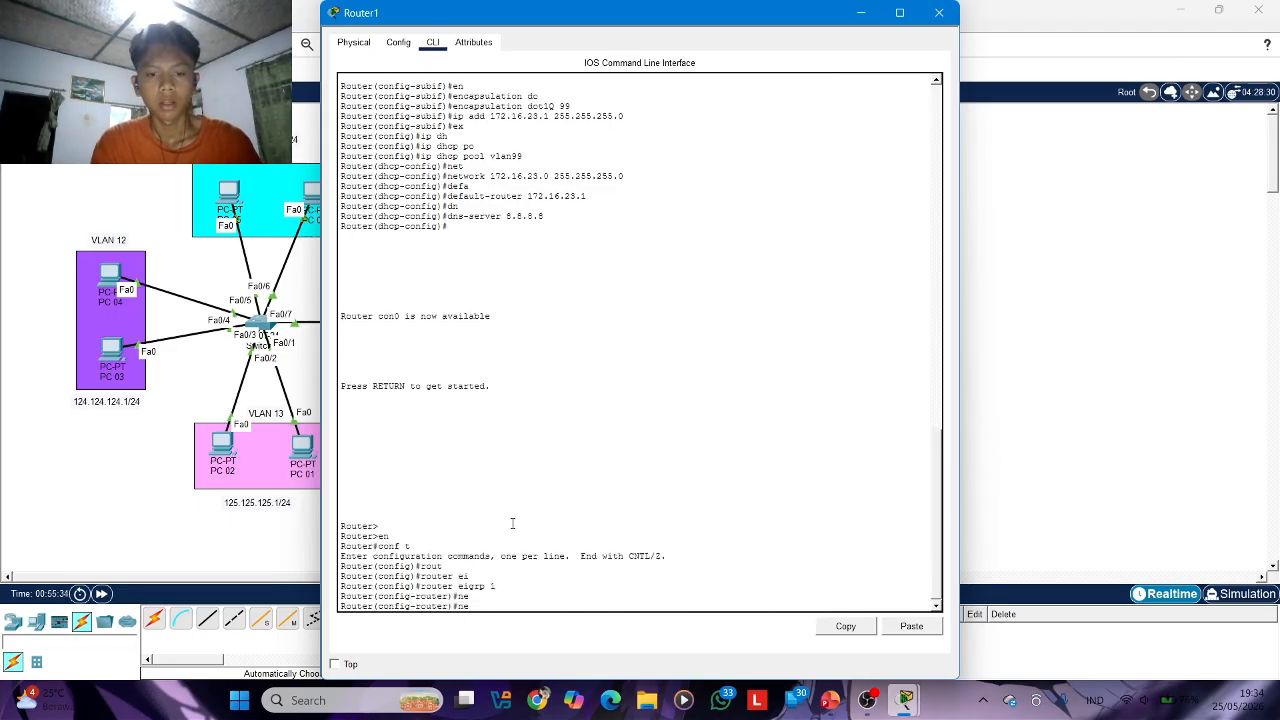
type("t")
key("Tab")
type("2")
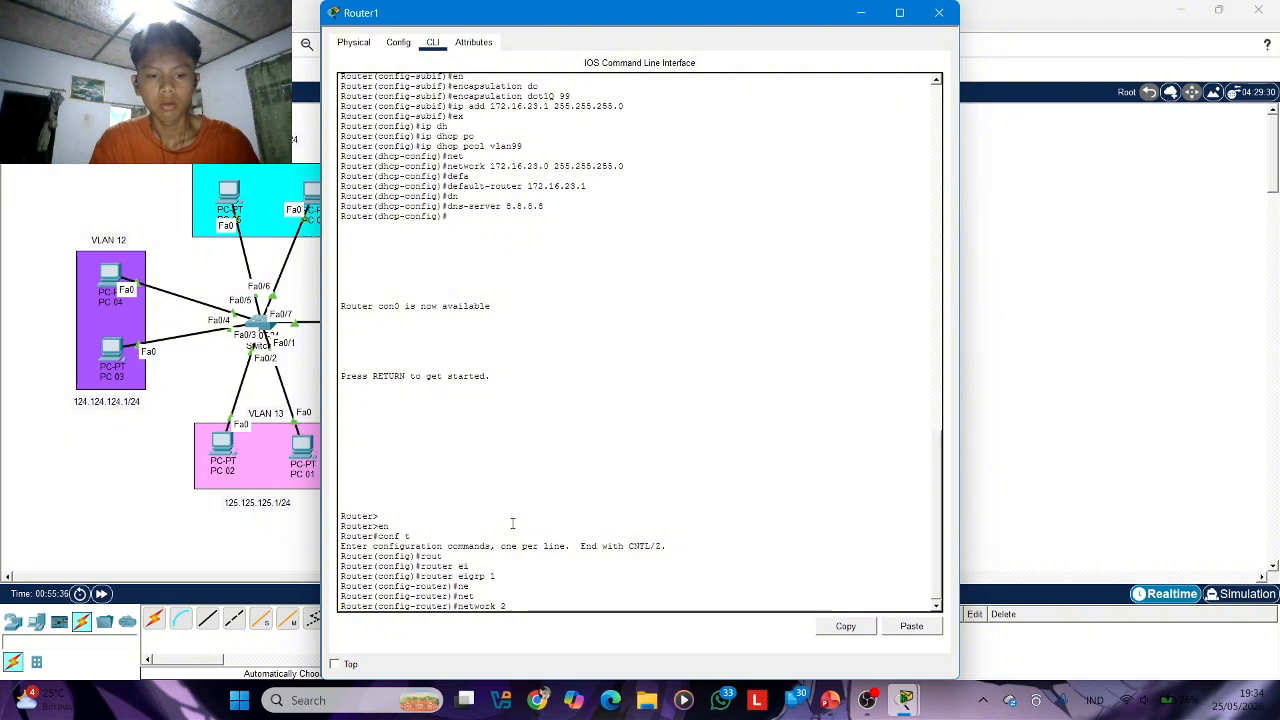
type("3.23.23.")
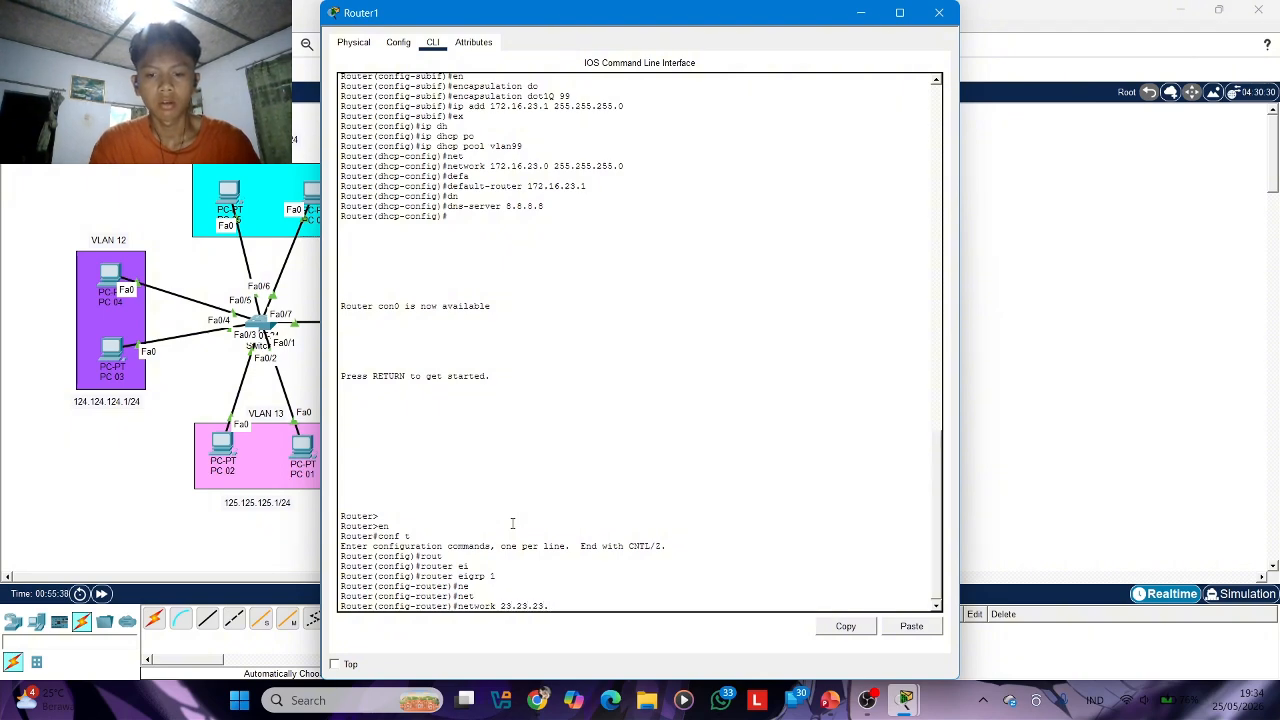
type("0")
key("Return")
Add network 172.16.23.0 to Router1's EIGRP process and return to global configuration mode
type("net")
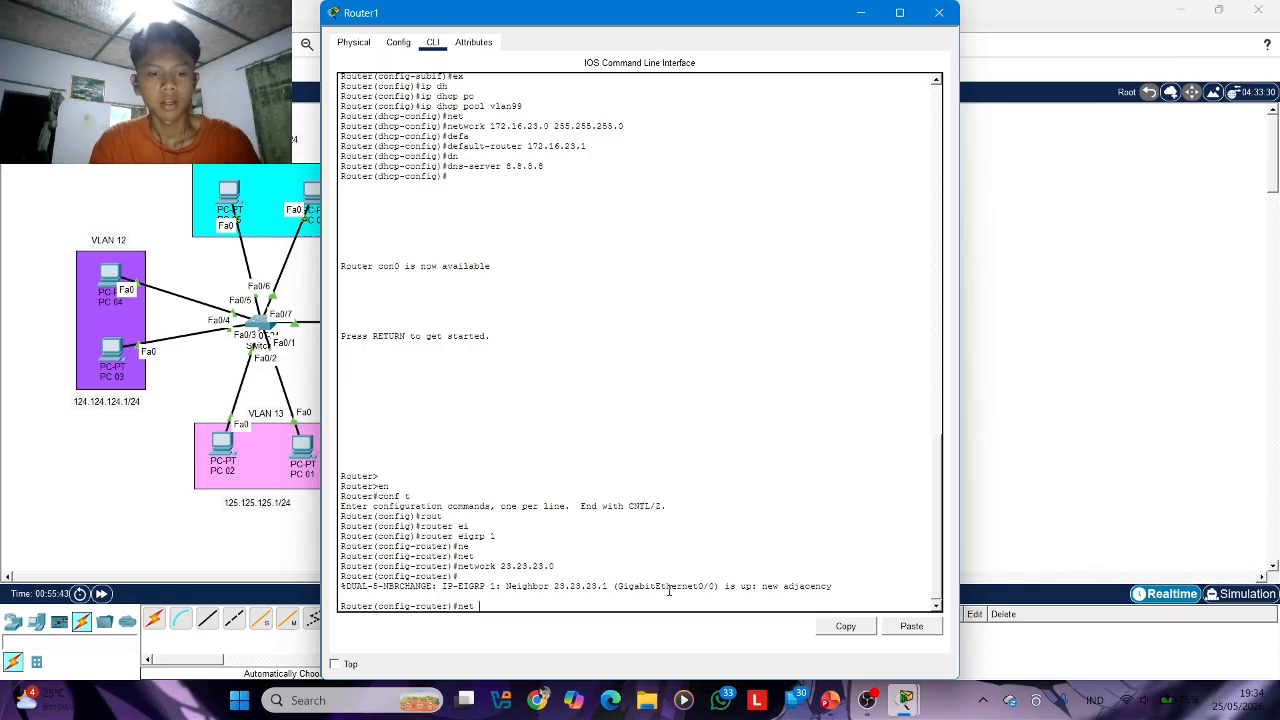
type("172.16")
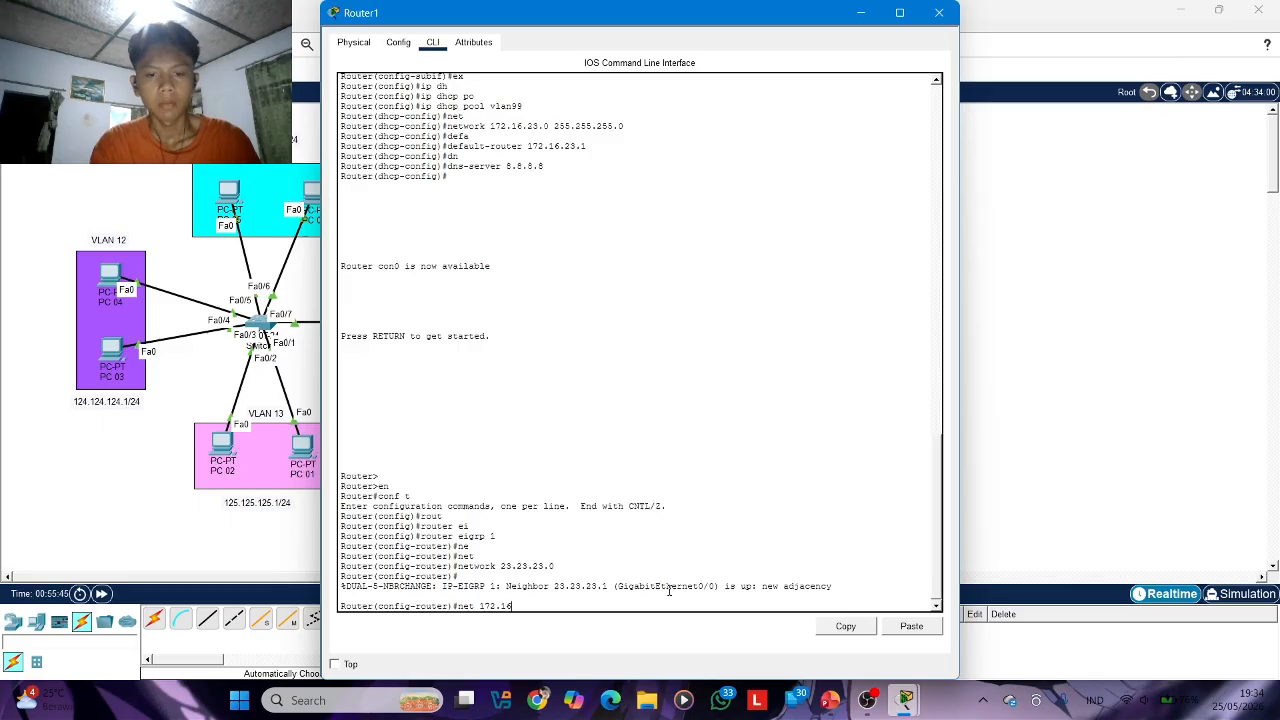
type(".23.")
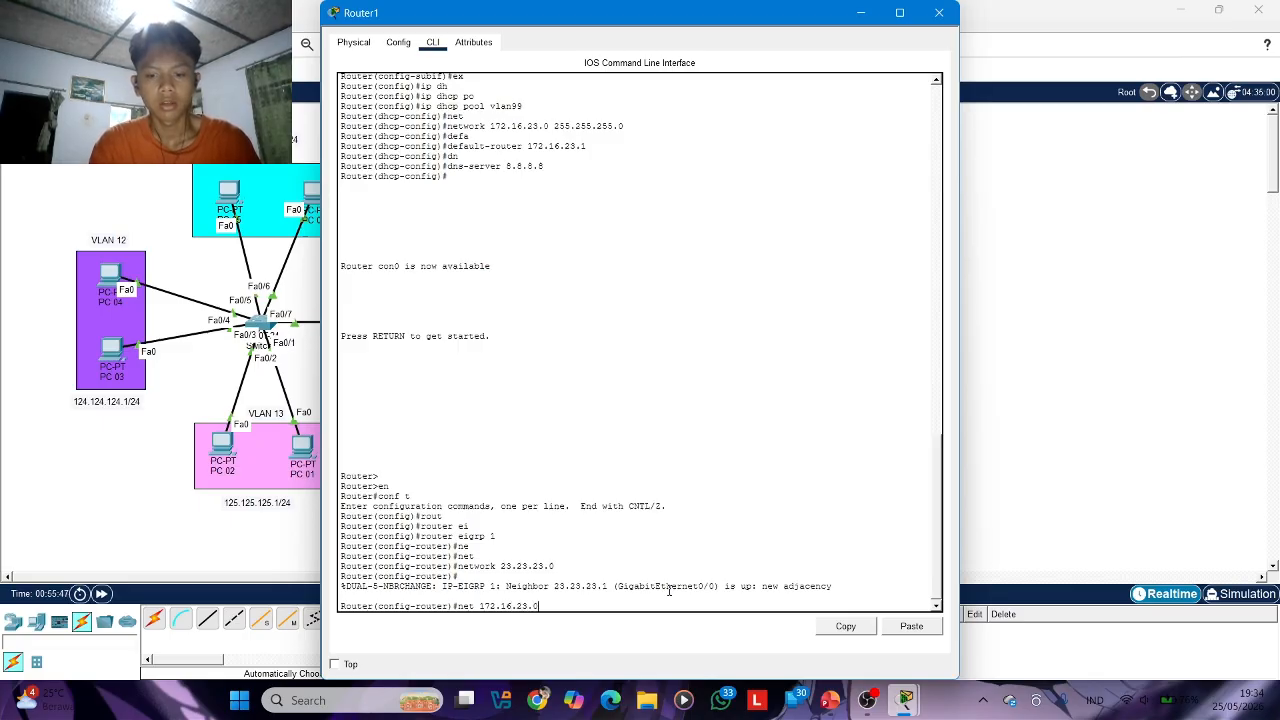
type("0")
key("Return")
type("ex")
key("Return")
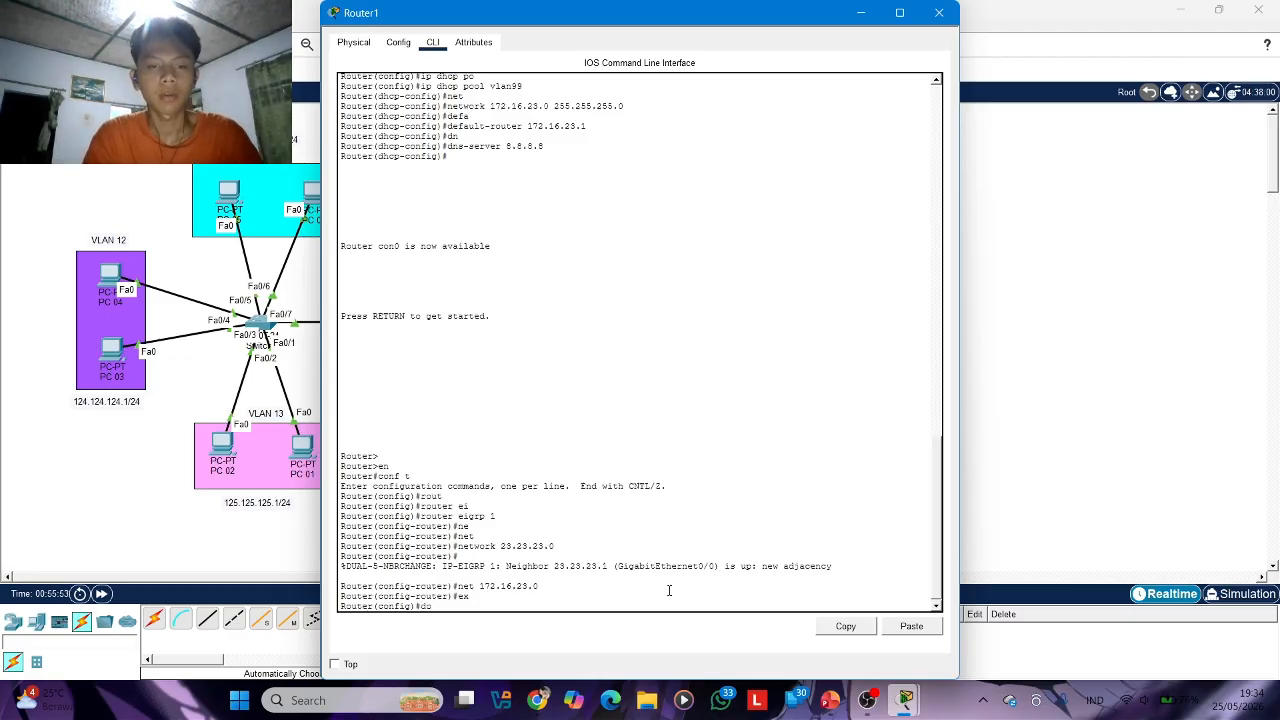
Display Router1's full IP routing table to check the EIGRP routes, and close its window
type("do sh ip rou")
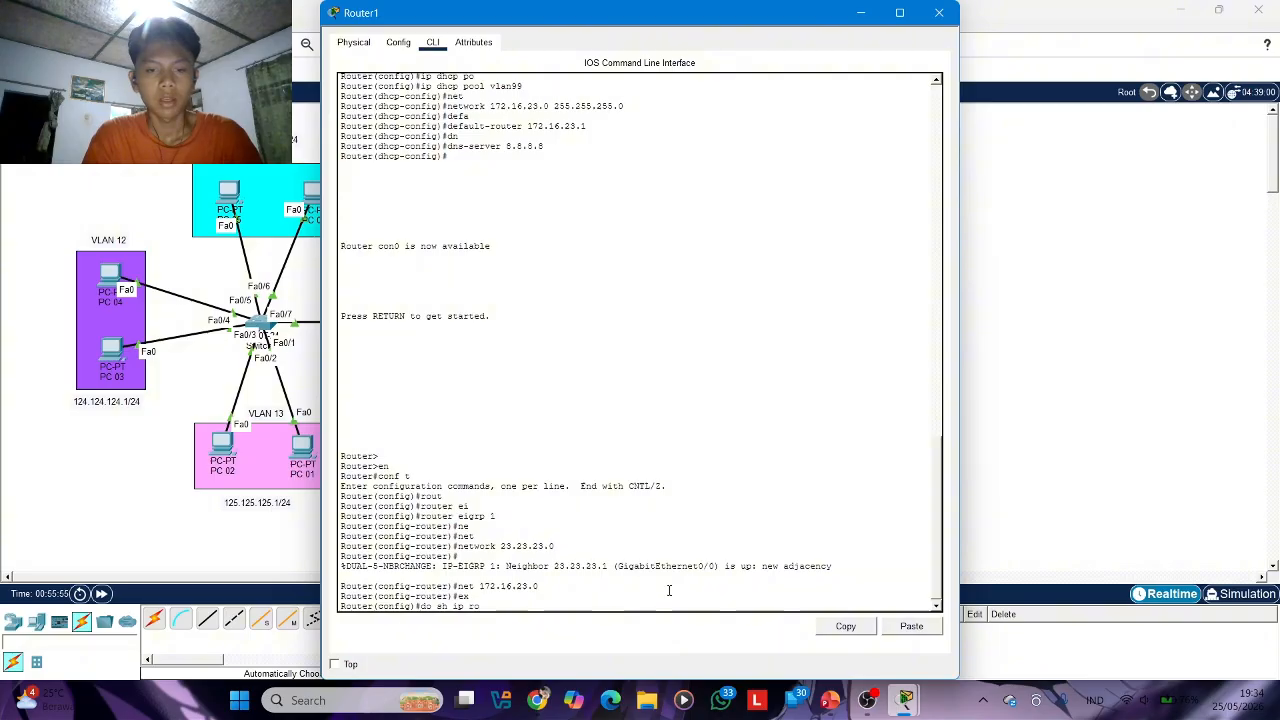
key("Return")
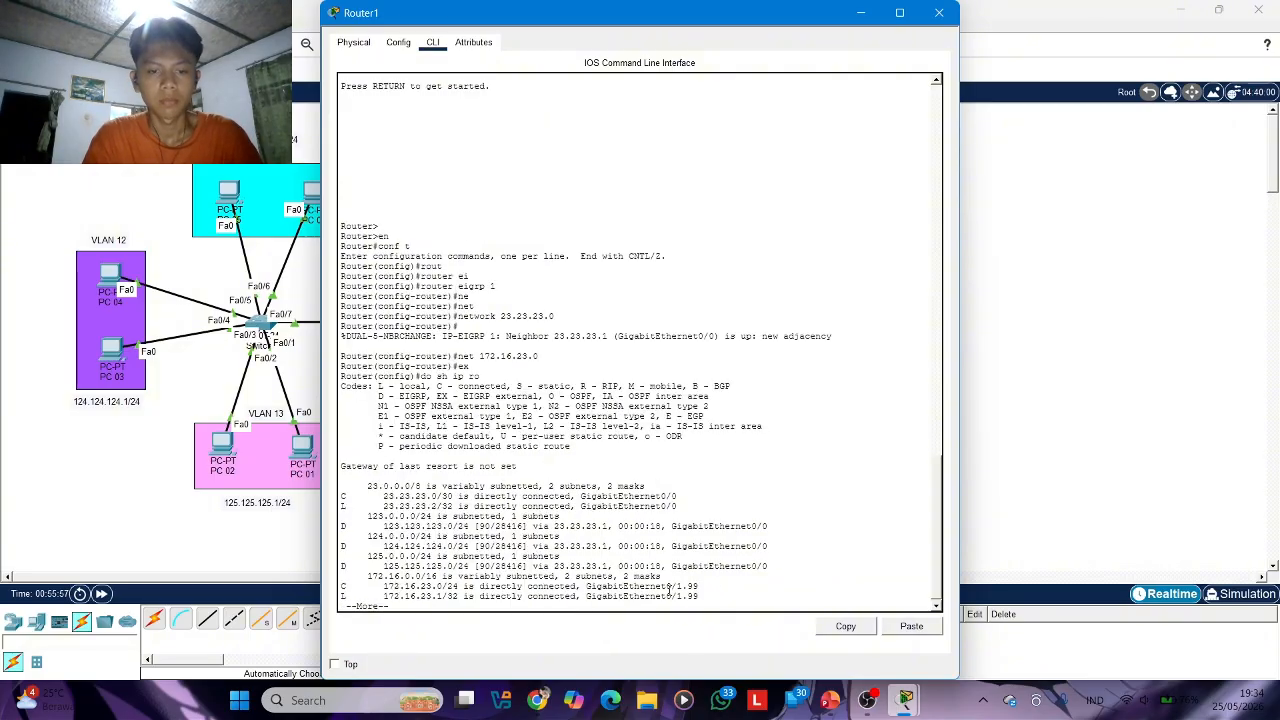
key("space")
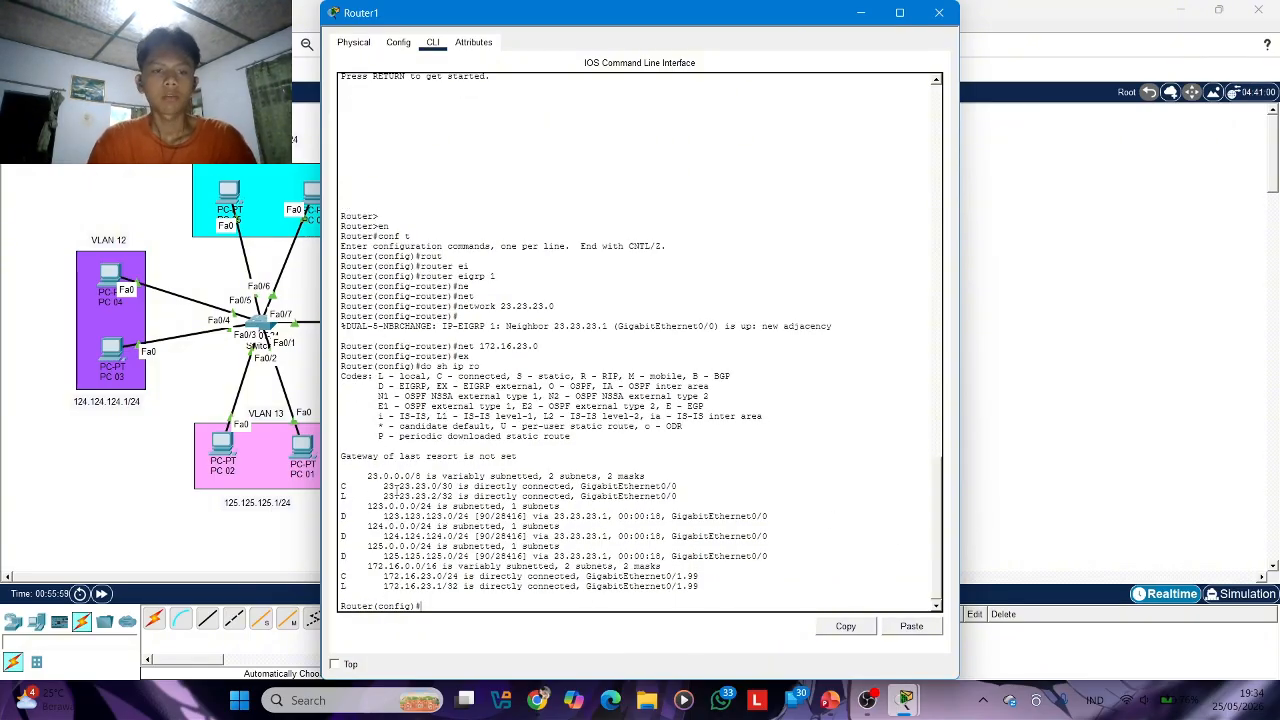
left_click(939, 12)
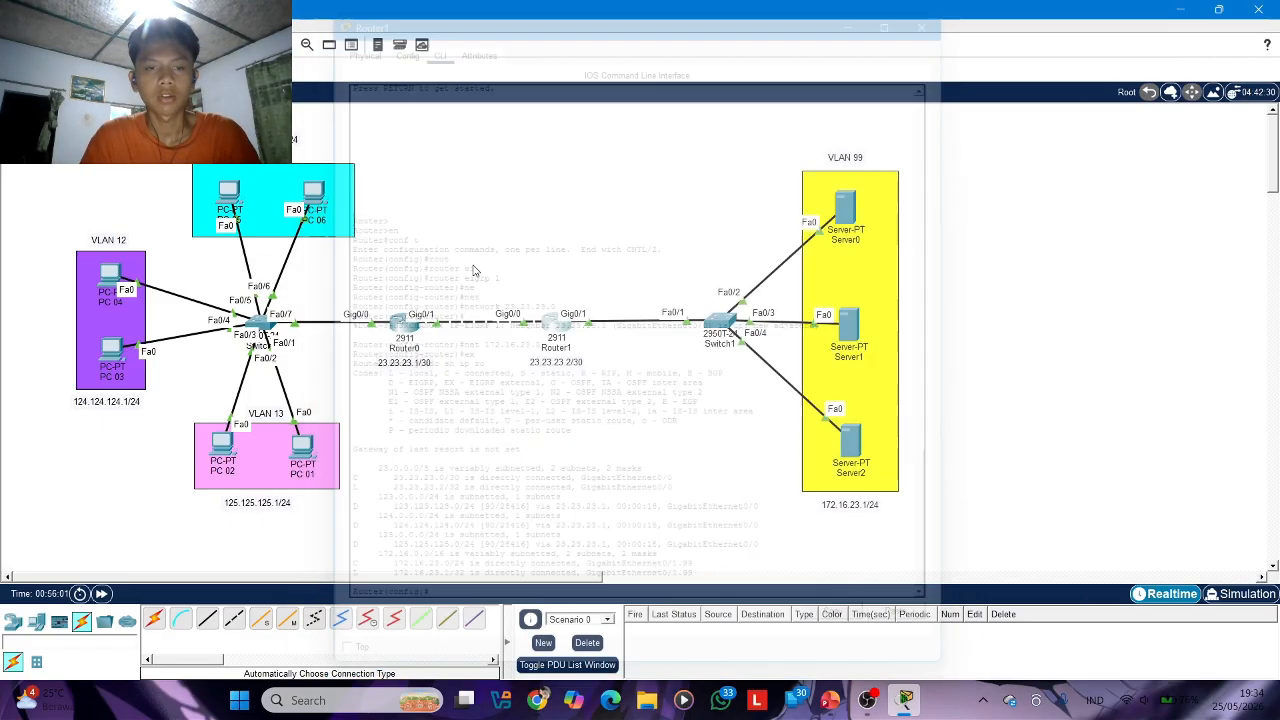
Display Router0's full IP routing table to check the EIGRP route to VLAN 99, and close its window
left_click(405, 328)
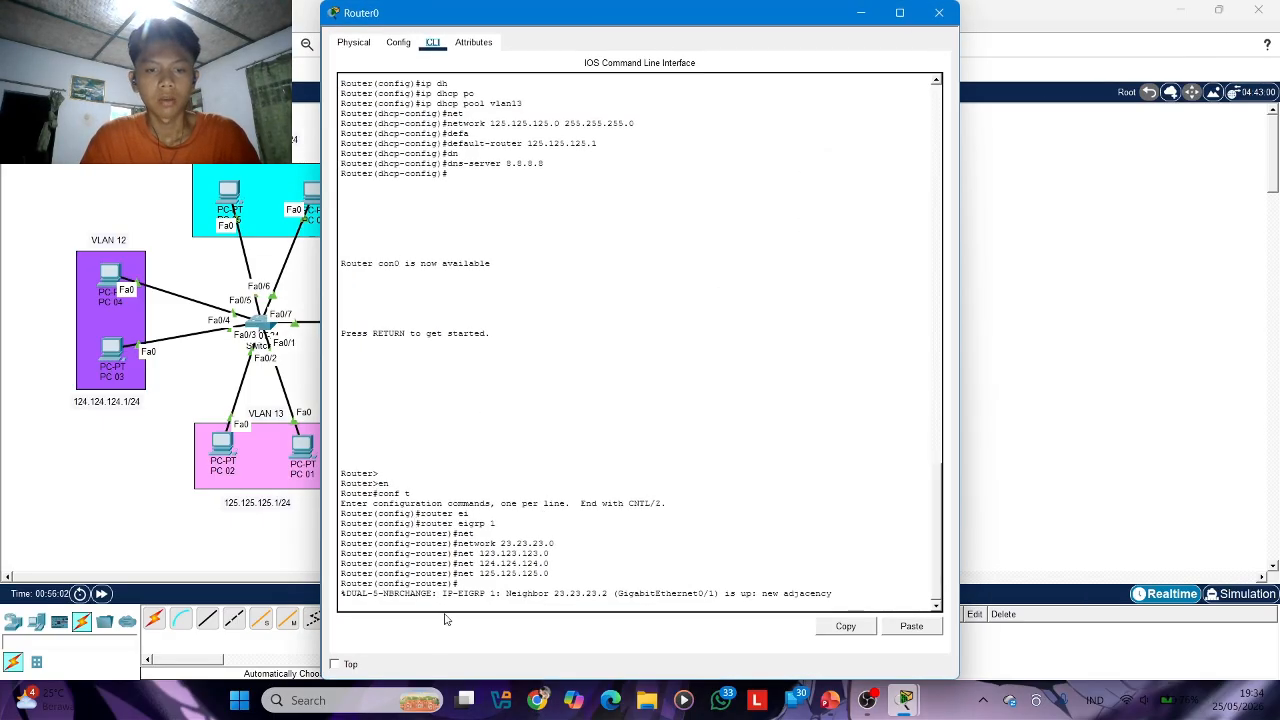
key("Return")
key("Return")
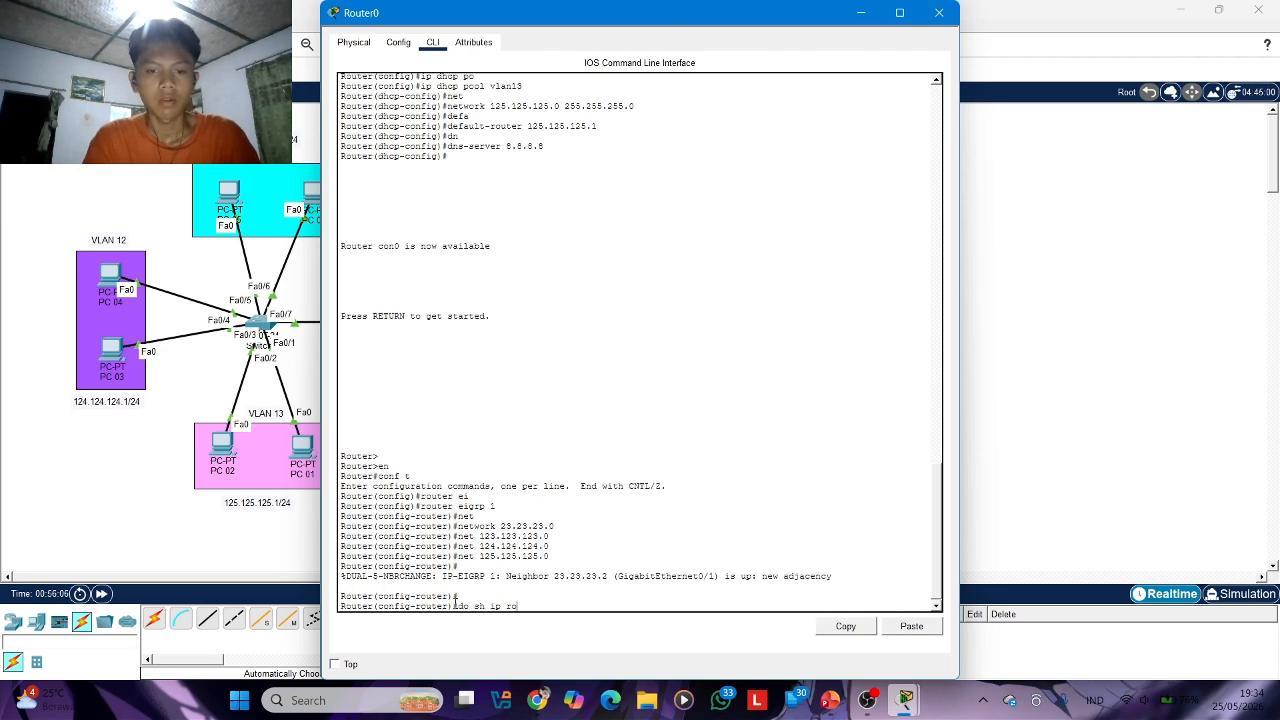
type("do sh ip ro")
key("Return")
key("space")
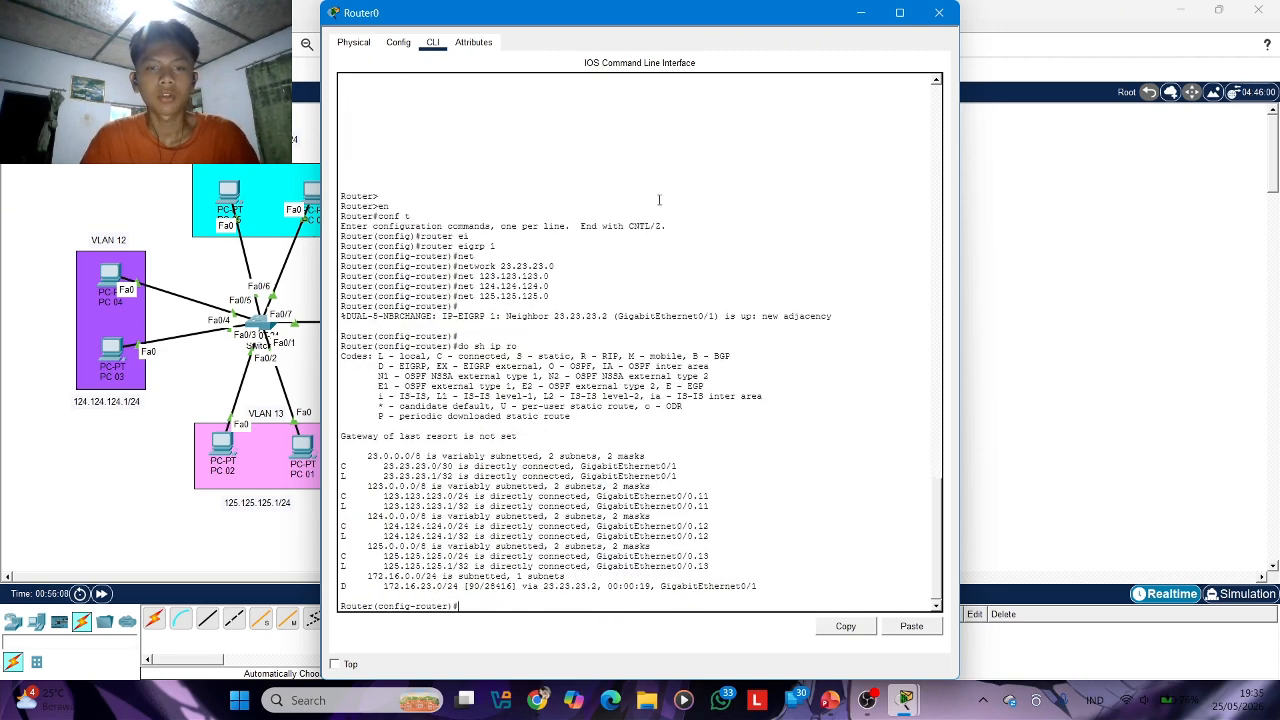
left_click(939, 12)
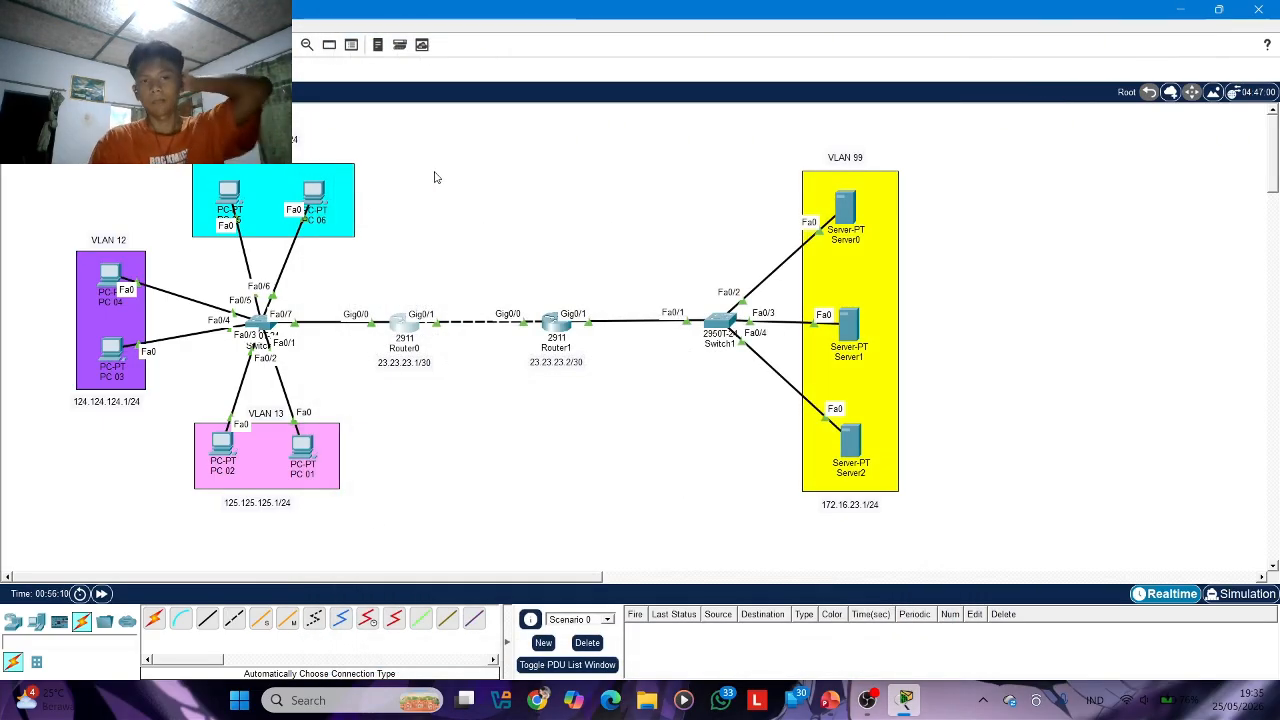
left_click_drag(78, 132, 442, 551)
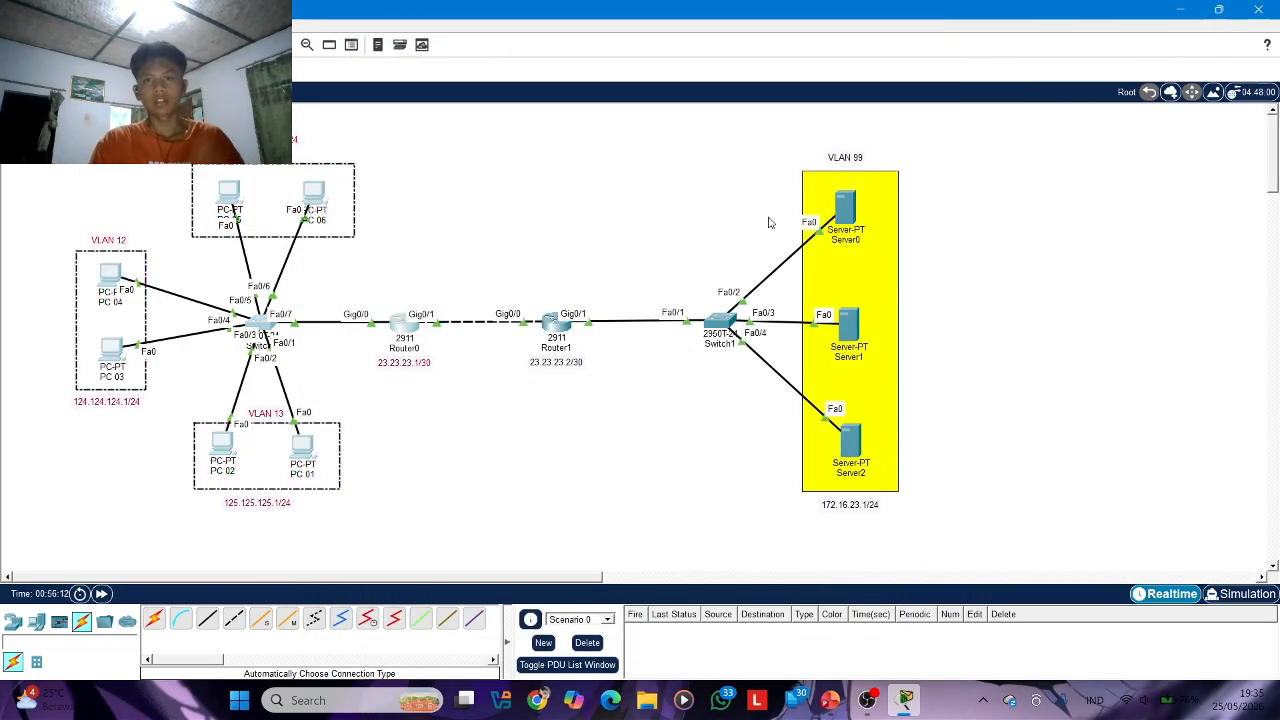
left_click_drag(686, 146, 1061, 537)
left_click(1080, 303)
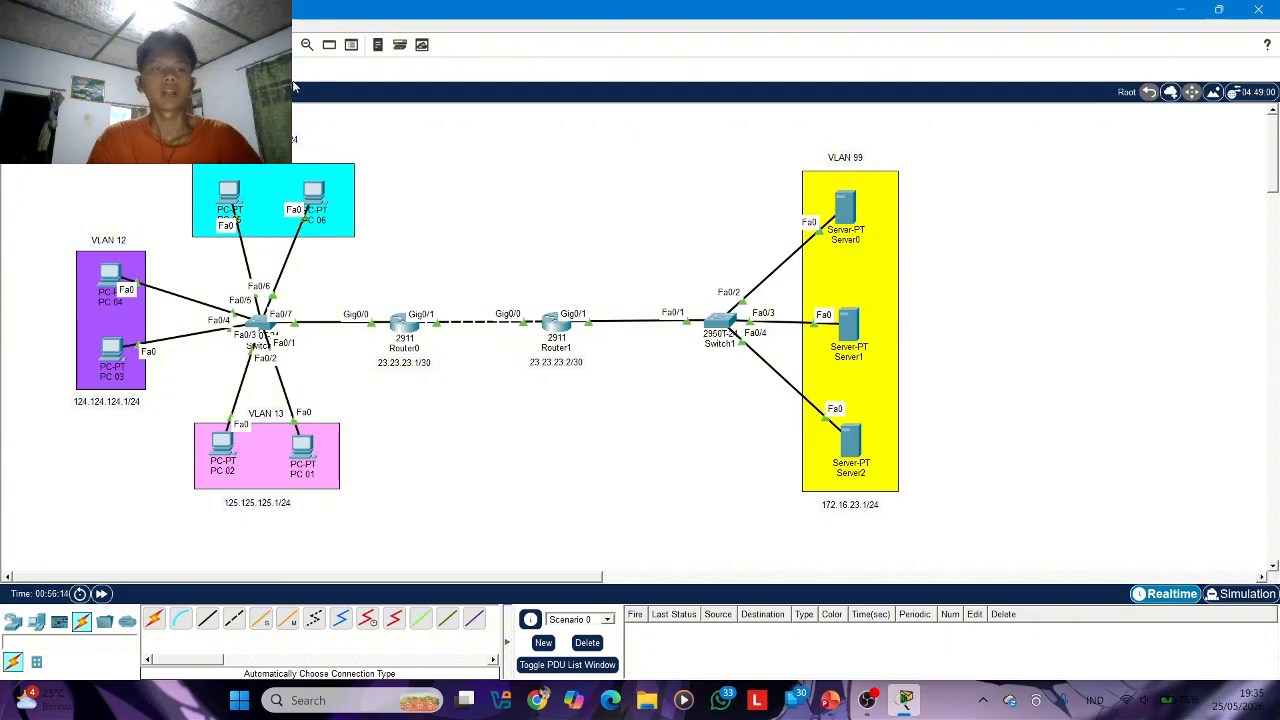
Try to send a simple test PDU from Server0 to PC 06, dismissing the warnings
key("p")
left_click(848, 210)
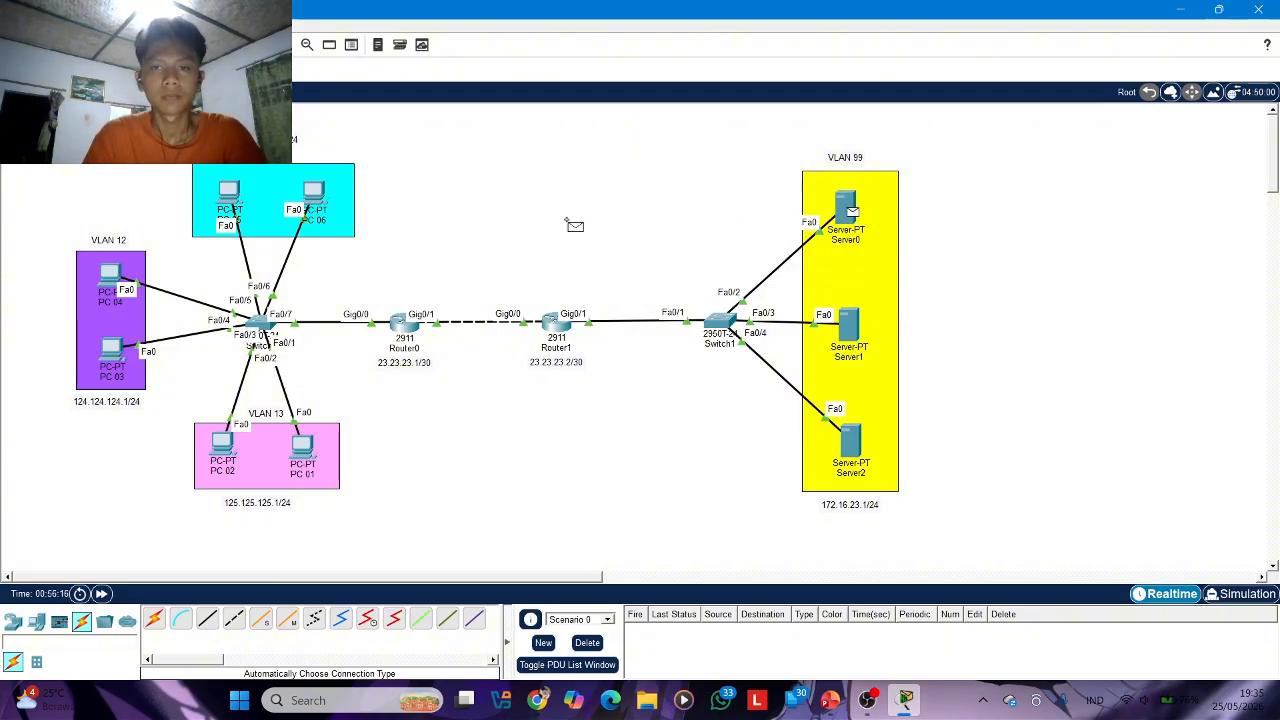
left_click(316, 196)
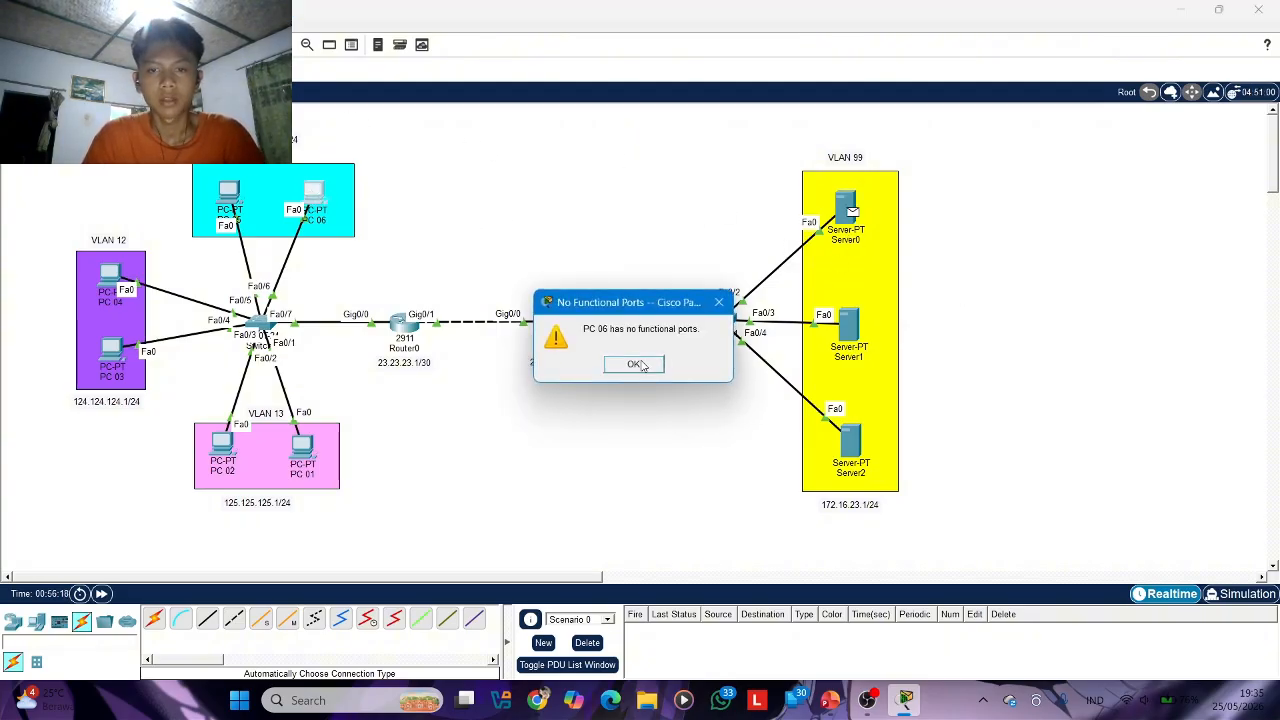
left_click(640, 366)
left_click(312, 195)
left_click(631, 366)
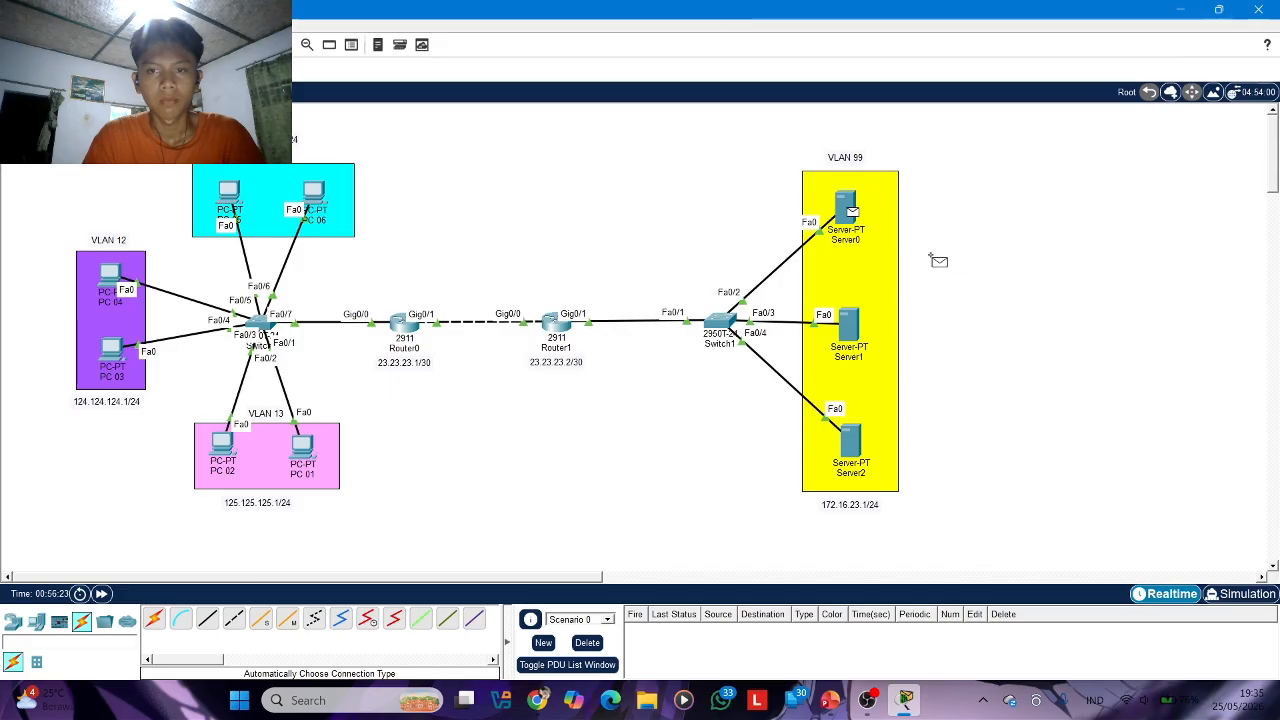
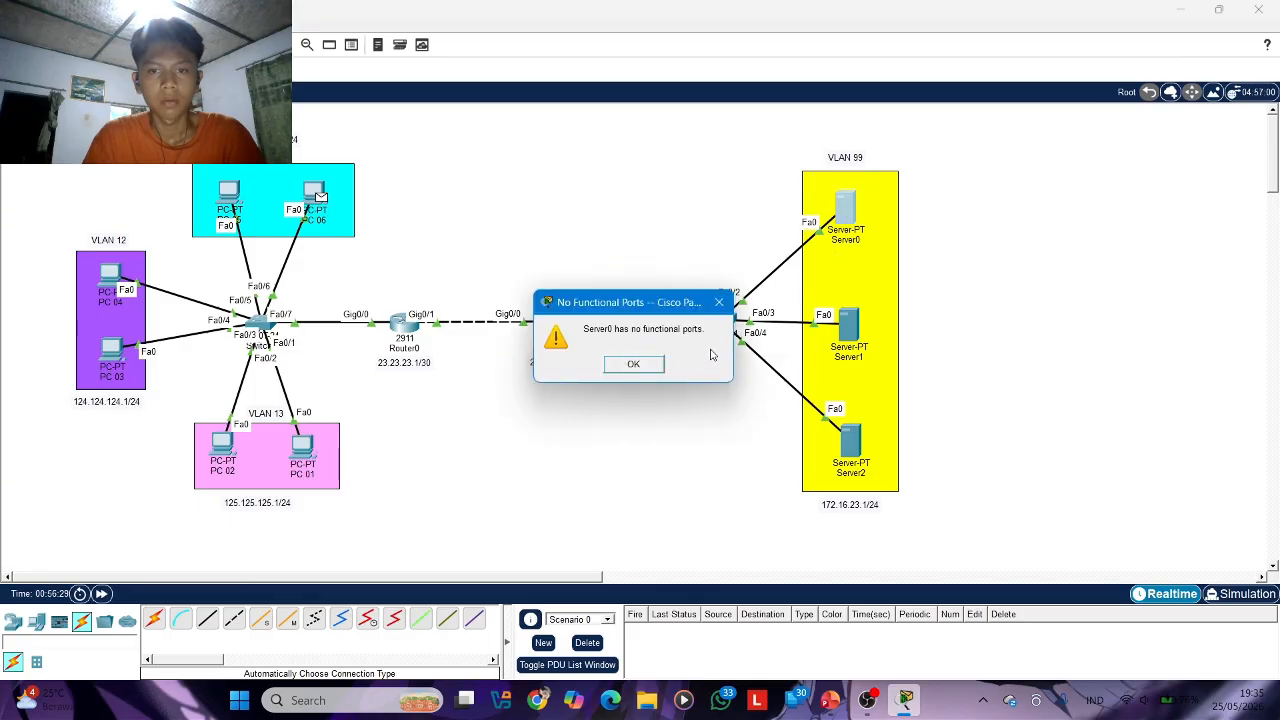
Dismiss the port warning, switch Server0's IPv4 configuration to DHCP, and close its window
left_click(631, 364)
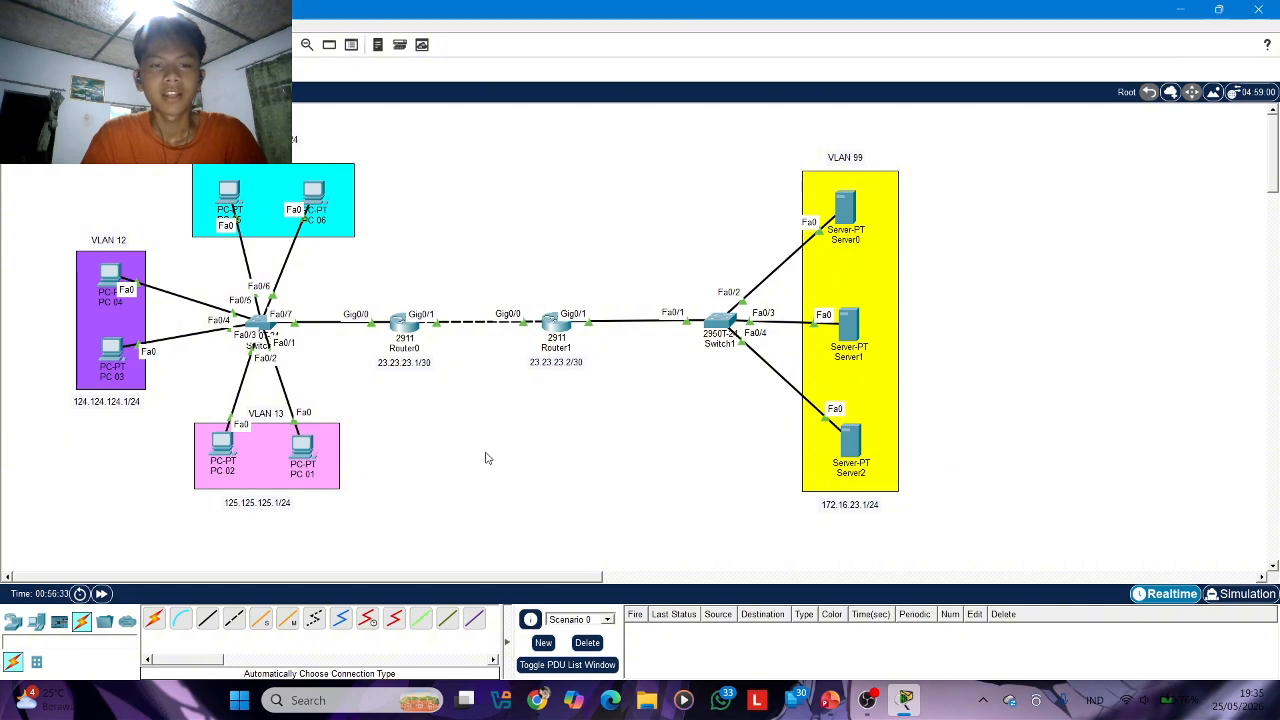
left_click(849, 215)
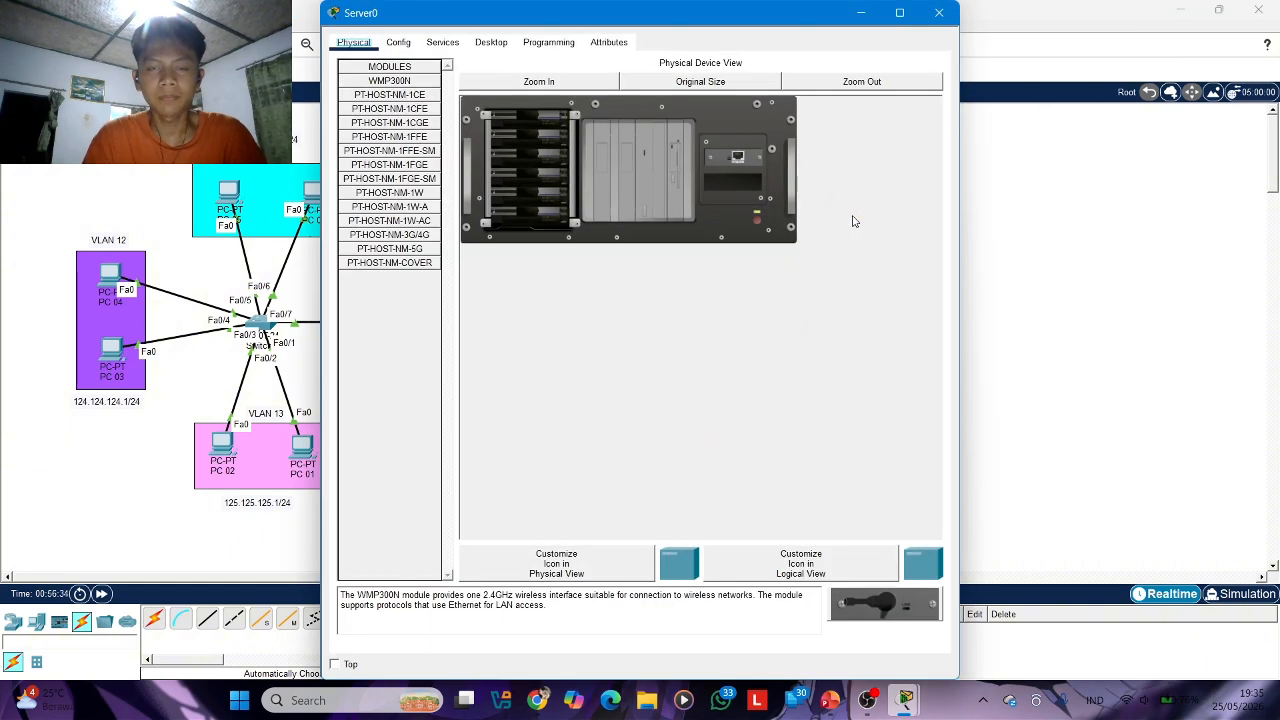
left_click(442, 42)
left_click(353, 42)
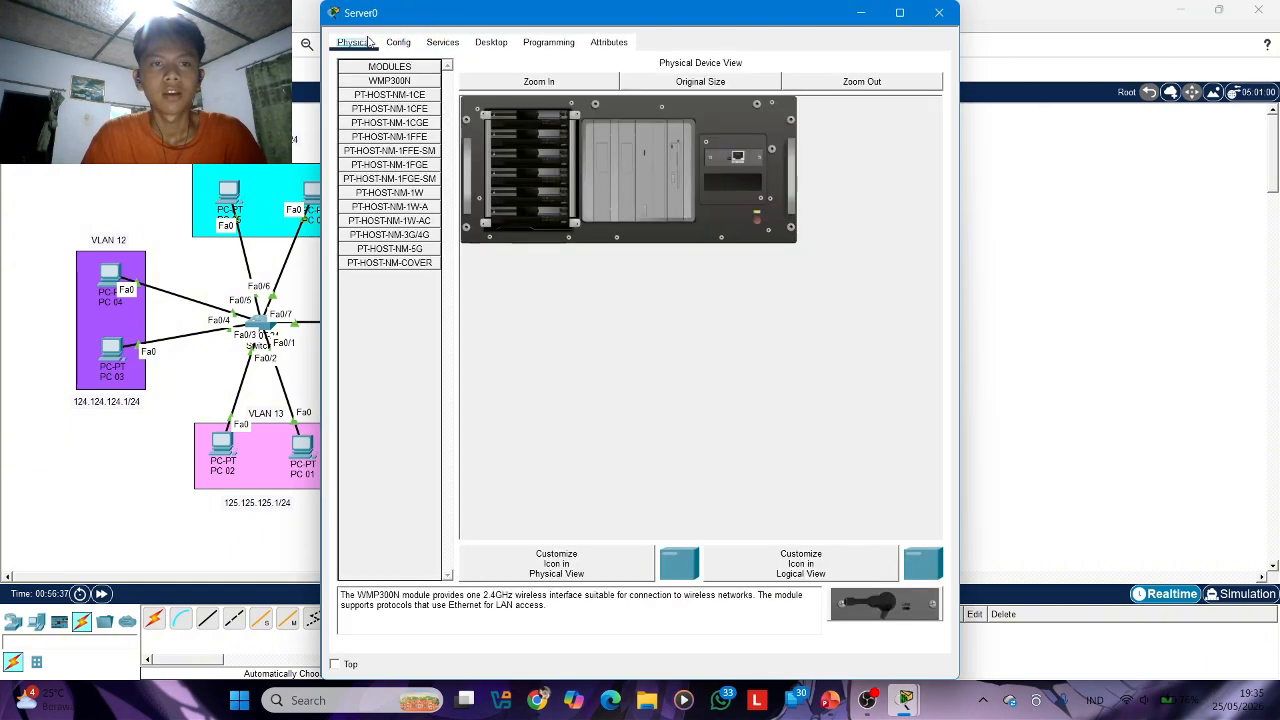
left_click(398, 42)
left_click(491, 42)
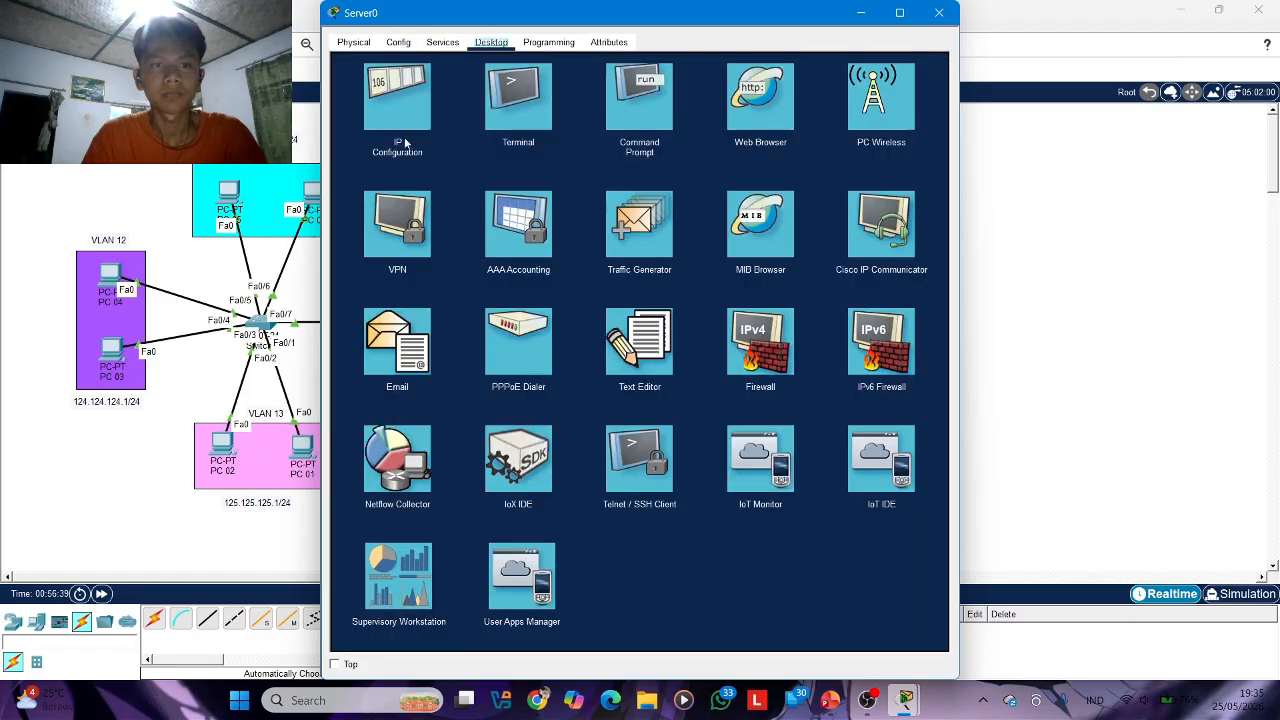
left_click(425, 106)
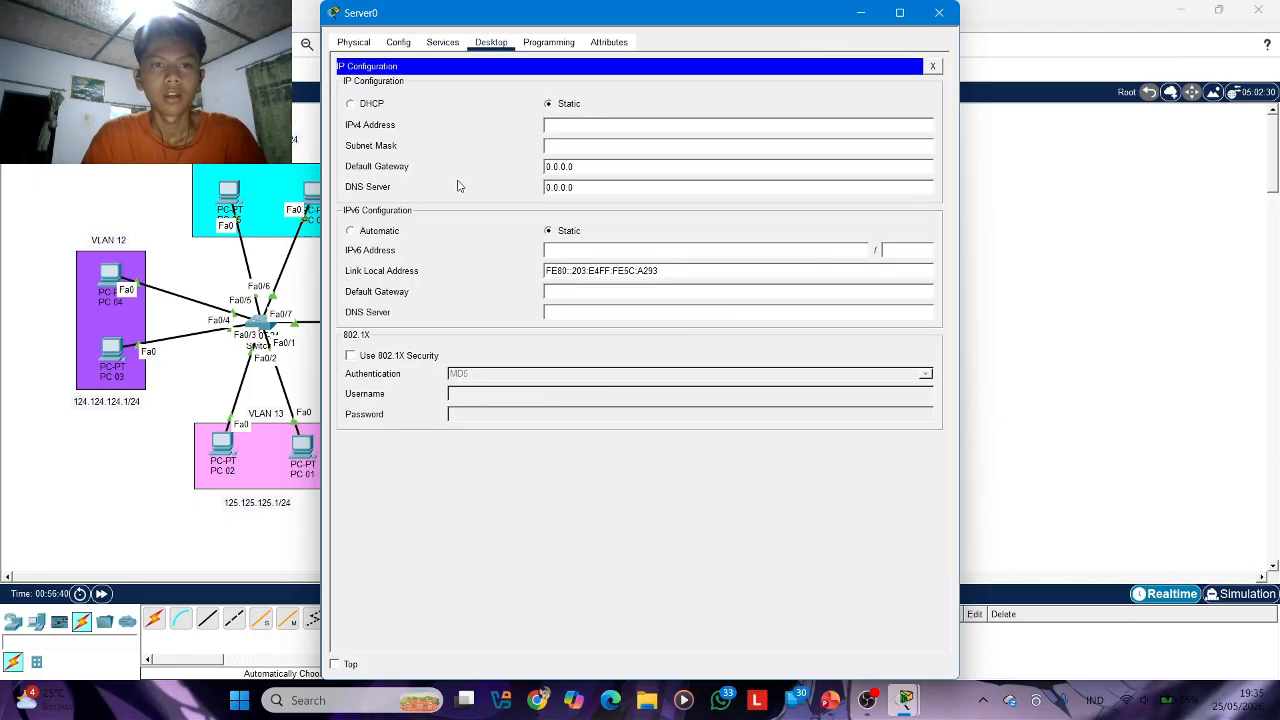
left_click(357, 105)
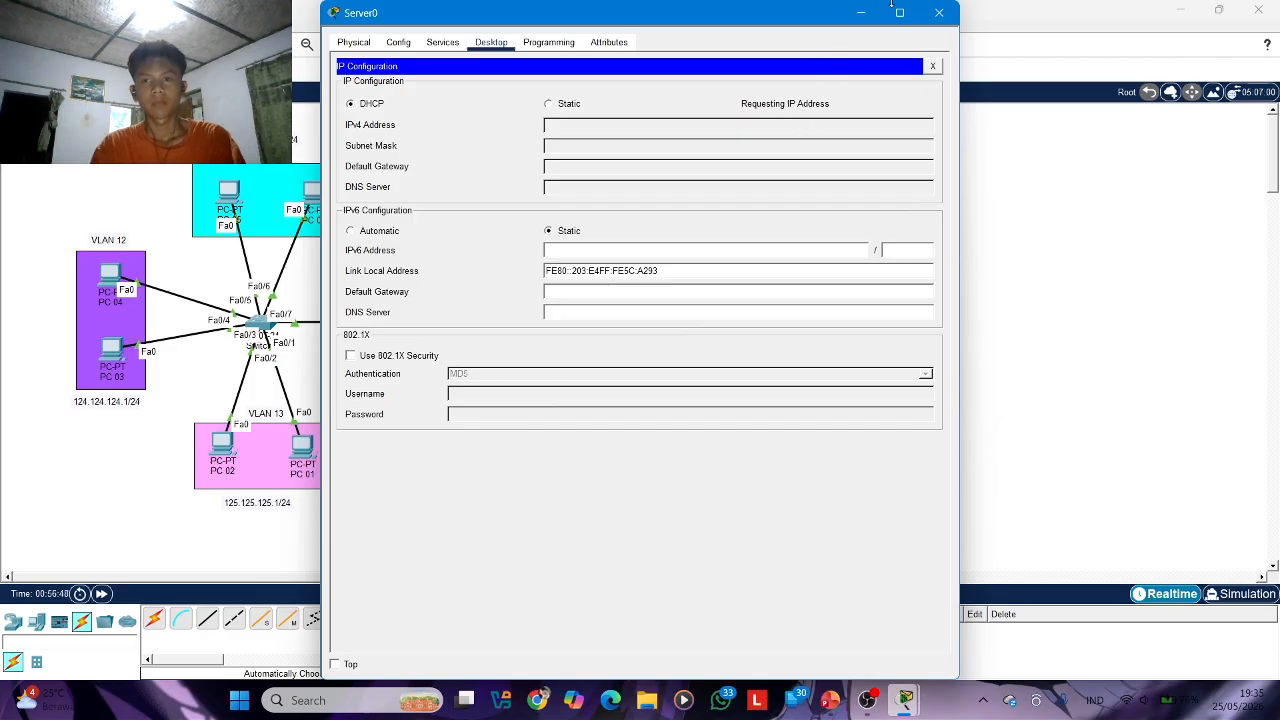
left_click(941, 12)
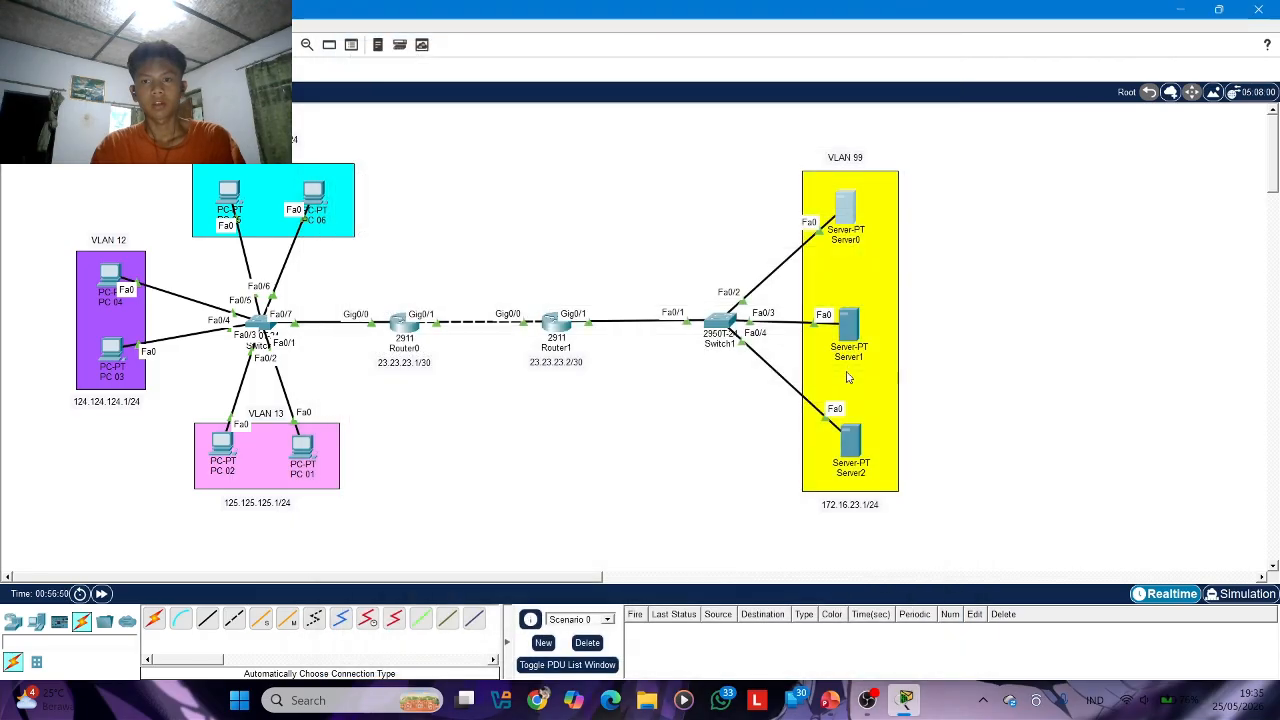
Switch Server1's IPv4 configuration to DHCP and close its window
left_click(874, 300)
left_click(1029, 294)
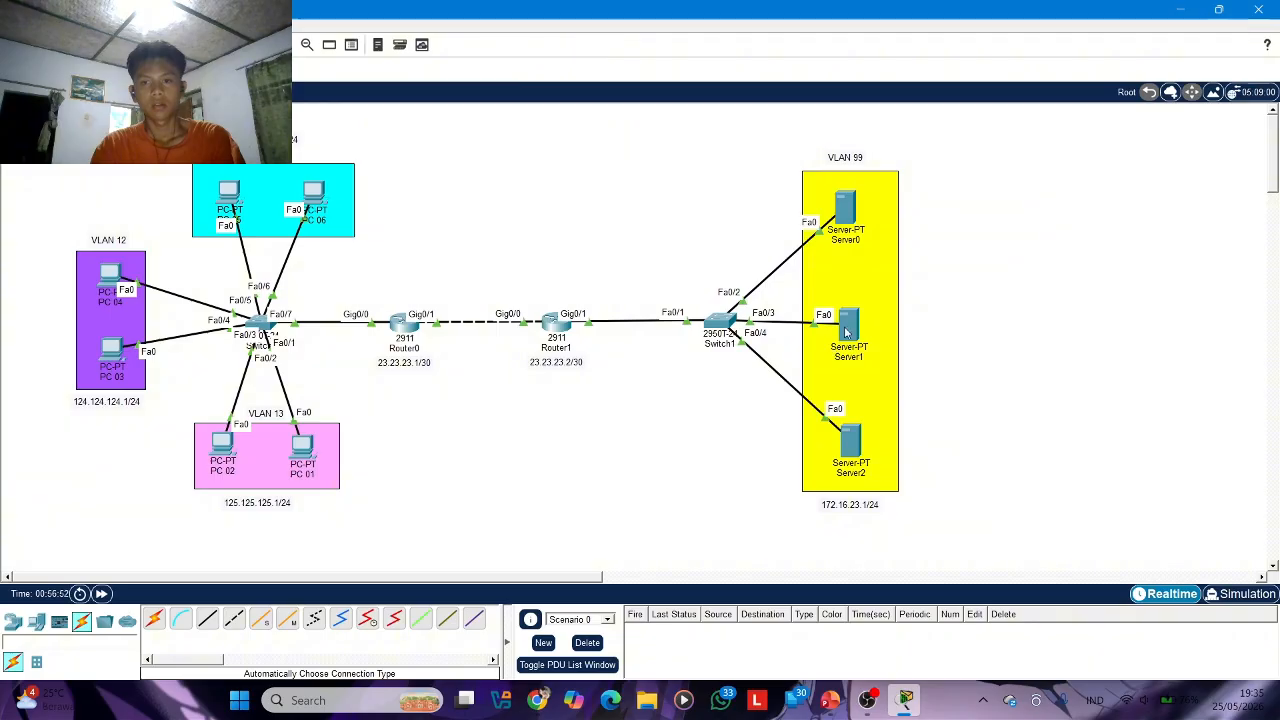
left_click(848, 322)
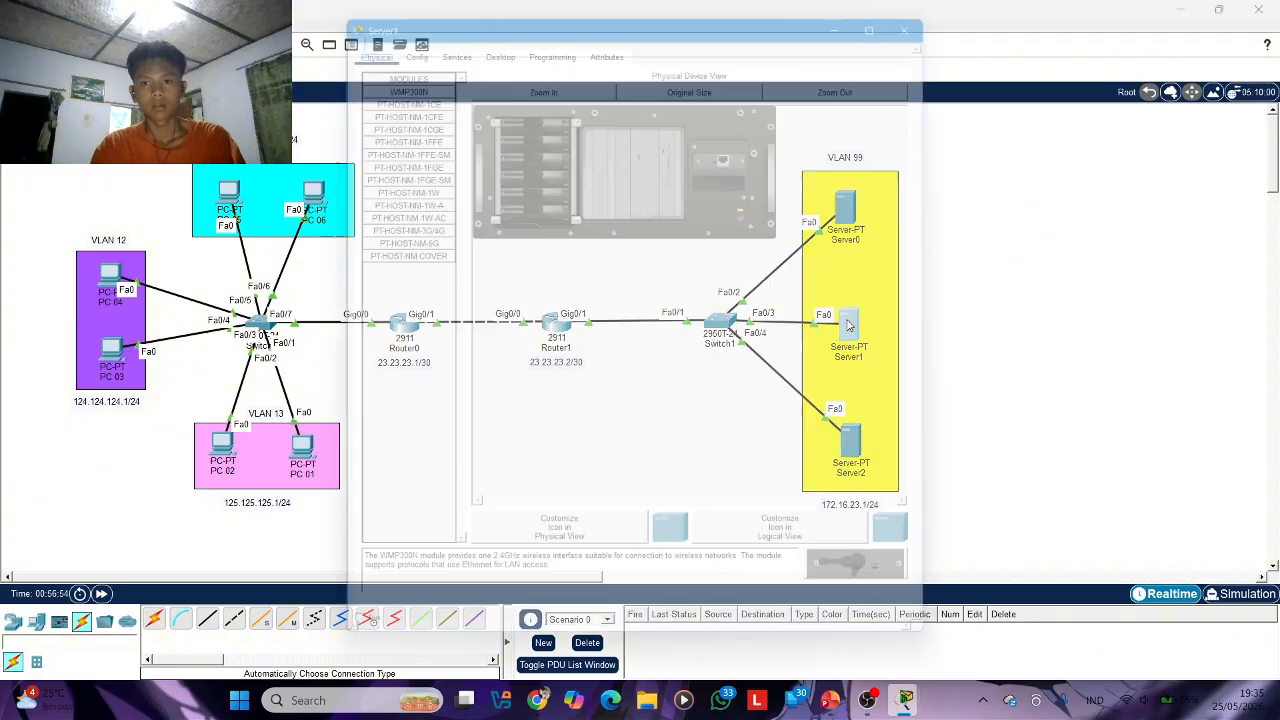
left_click(488, 44)
left_click(443, 102)
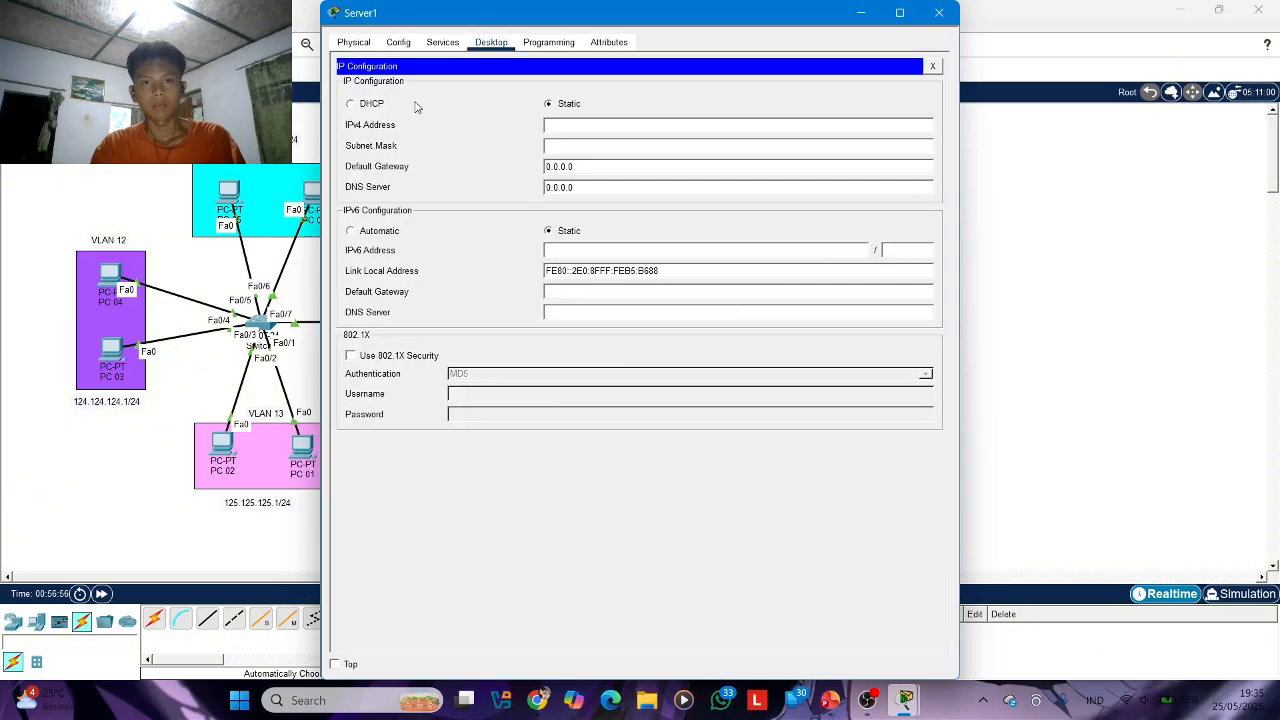
left_click(350, 103)
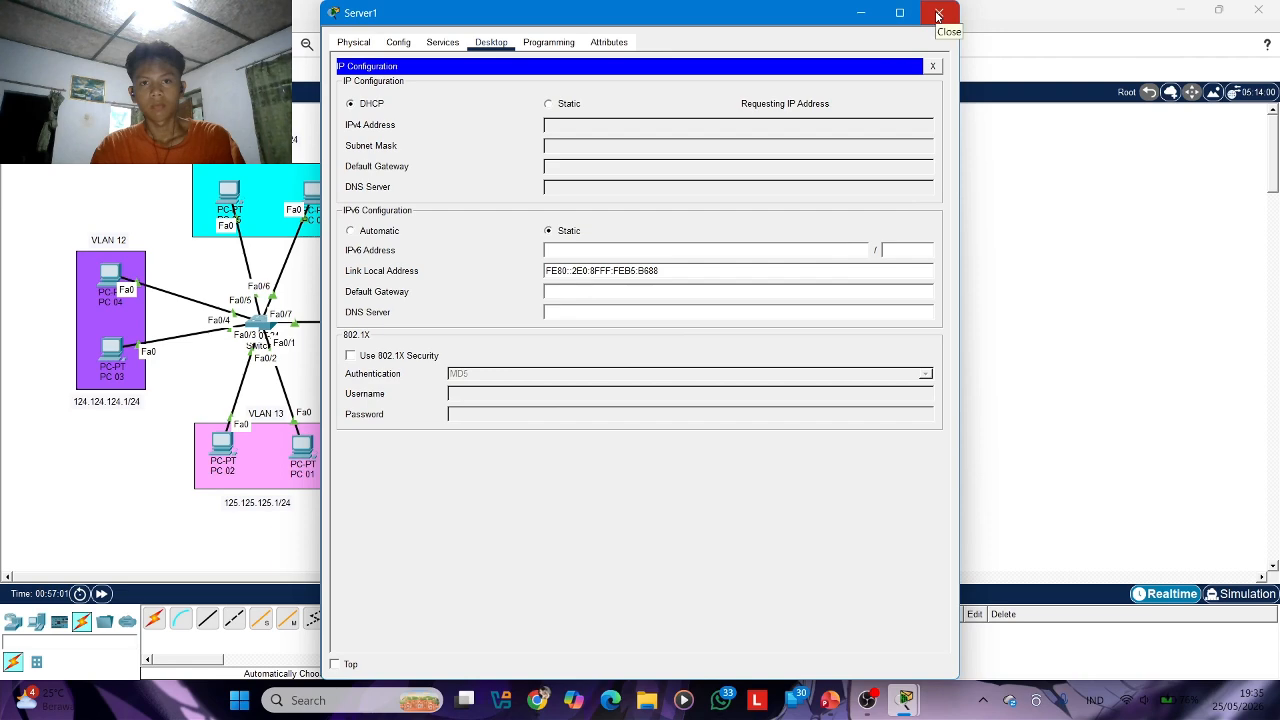
left_click(938, 14)
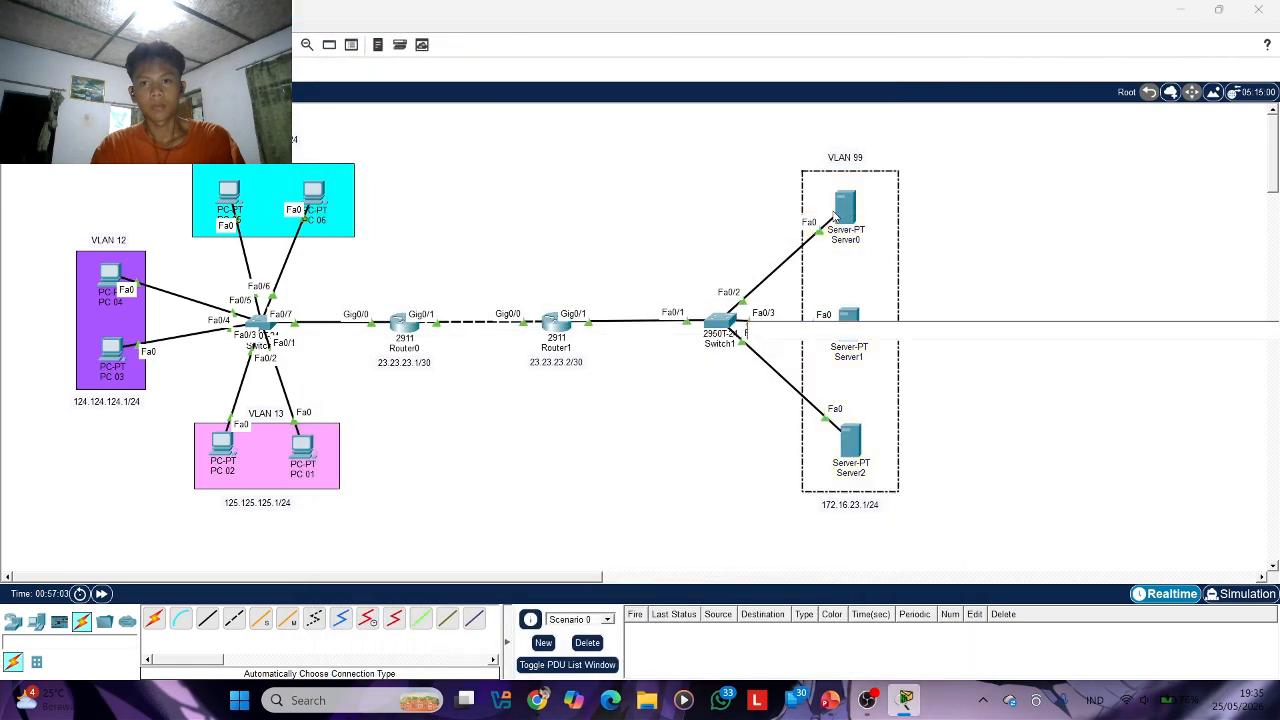
Check whether Server0 has obtained an IPv4 address through DHCP, and close its window
left_click(850, 211)
left_click(389, 100)
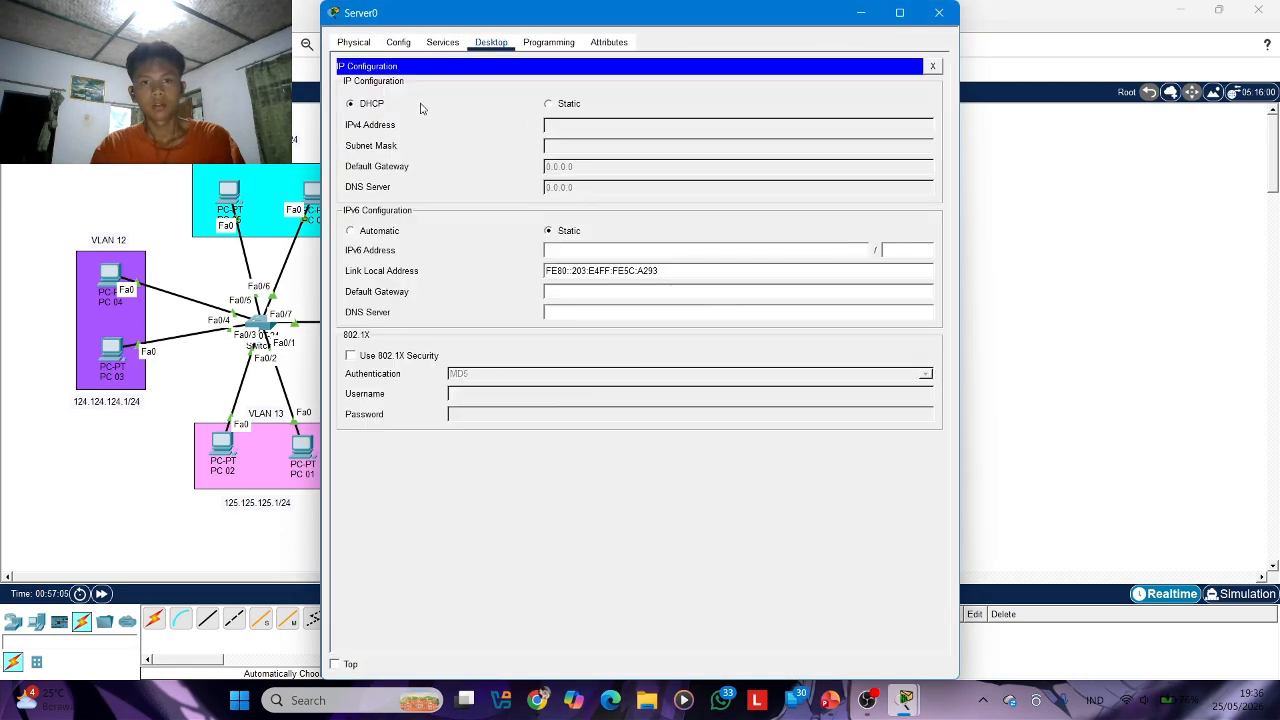
left_click(938, 12)
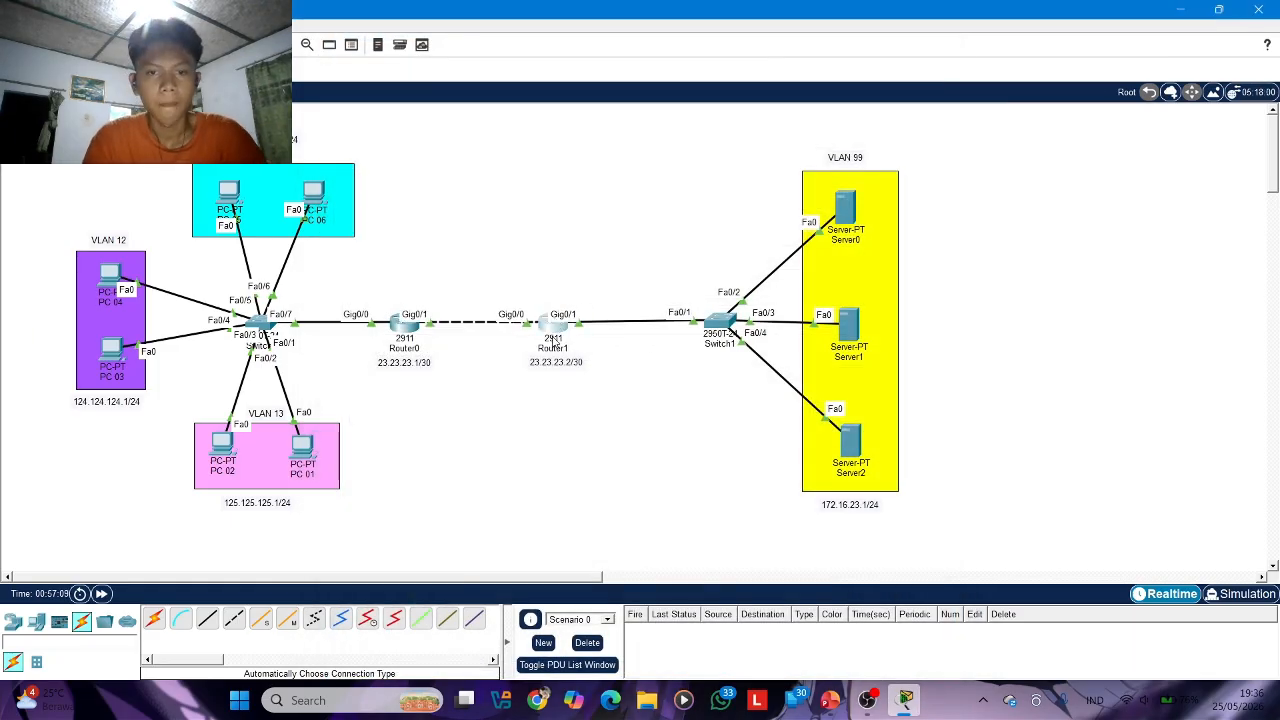
Review Router1's VLAN 99 subinterface and DHCP pool commands and Switch1's VLAN 99 port commands in their command-line histories
left_click(556, 320)
scroll(503, 403, "up", 15)
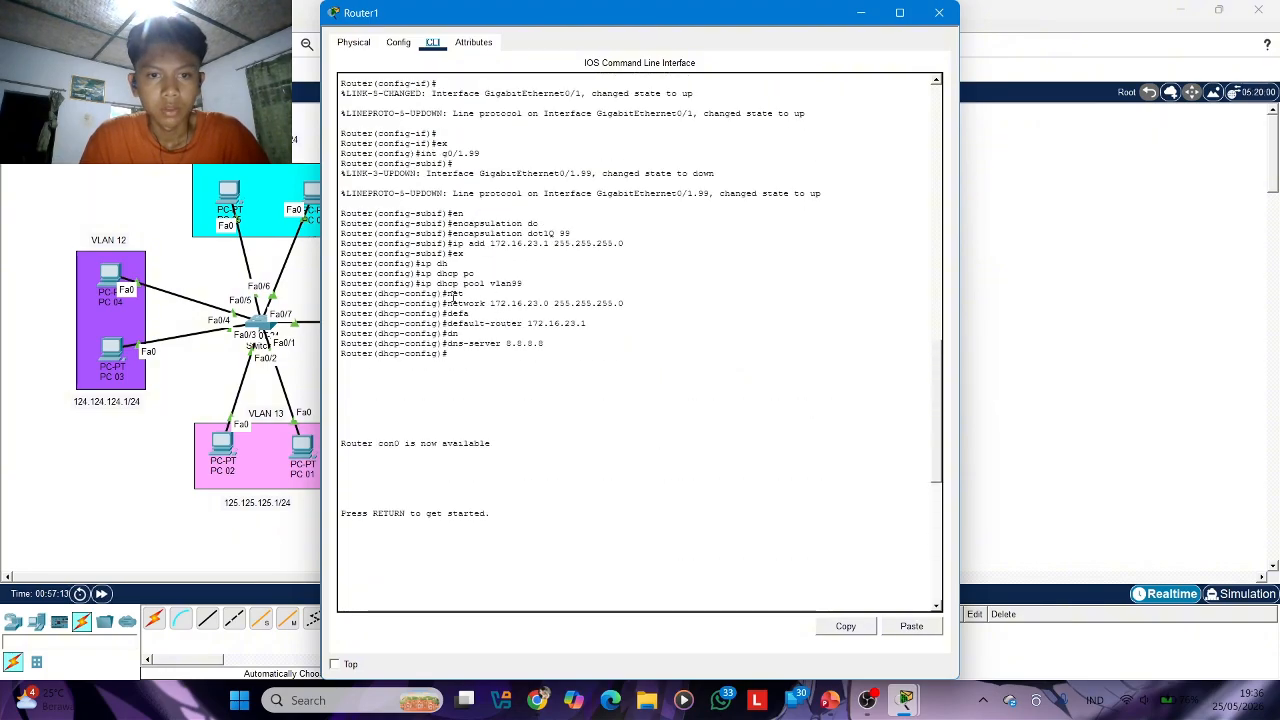
scroll(476, 261, "up", 2)
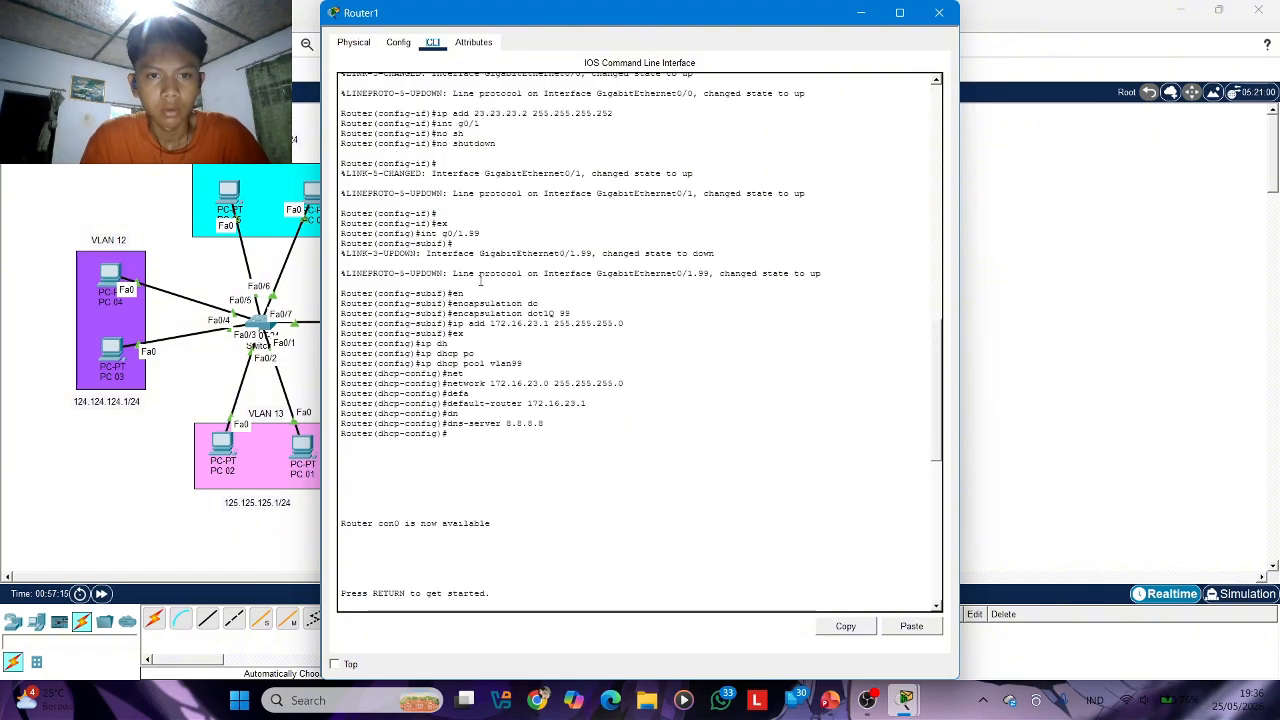
left_click(939, 12)
left_click(718, 326)
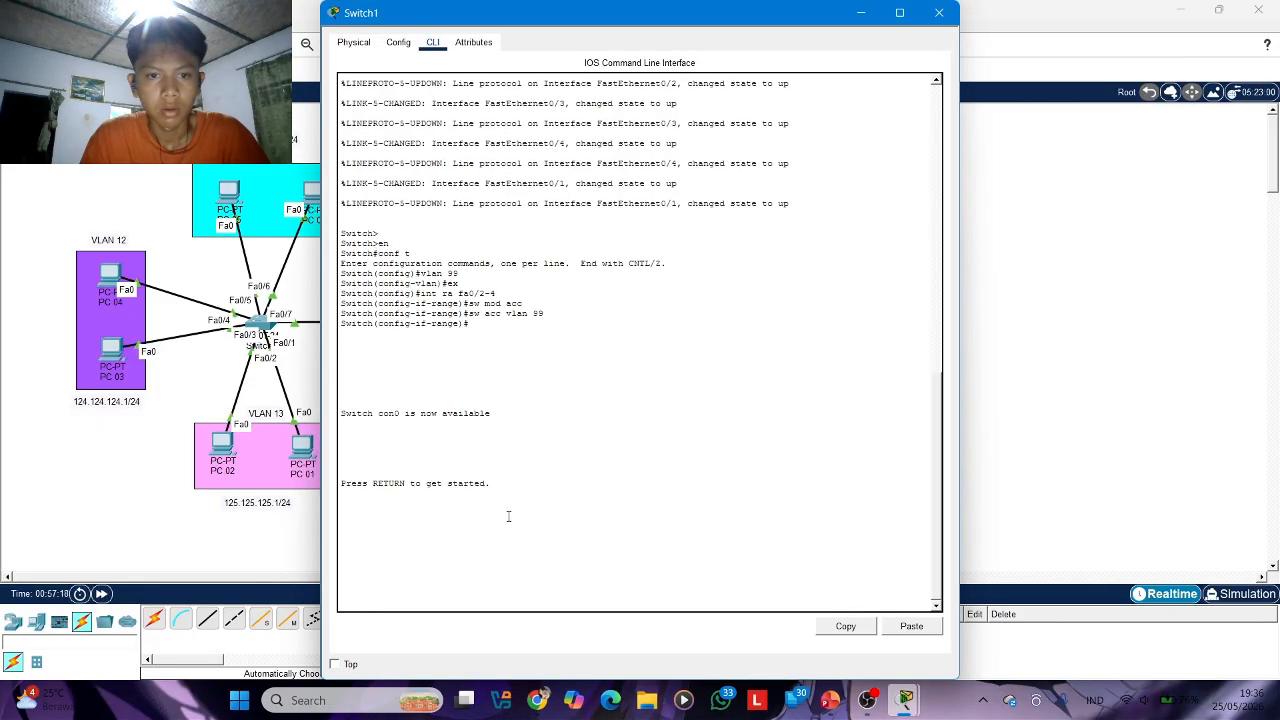
scroll(511, 406, "up", 7)
scroll(523, 222, "up", 5)
Set Switch1's interface fa0/1 to trunk mode from global configuration mode, and close the switch window
key("Return")
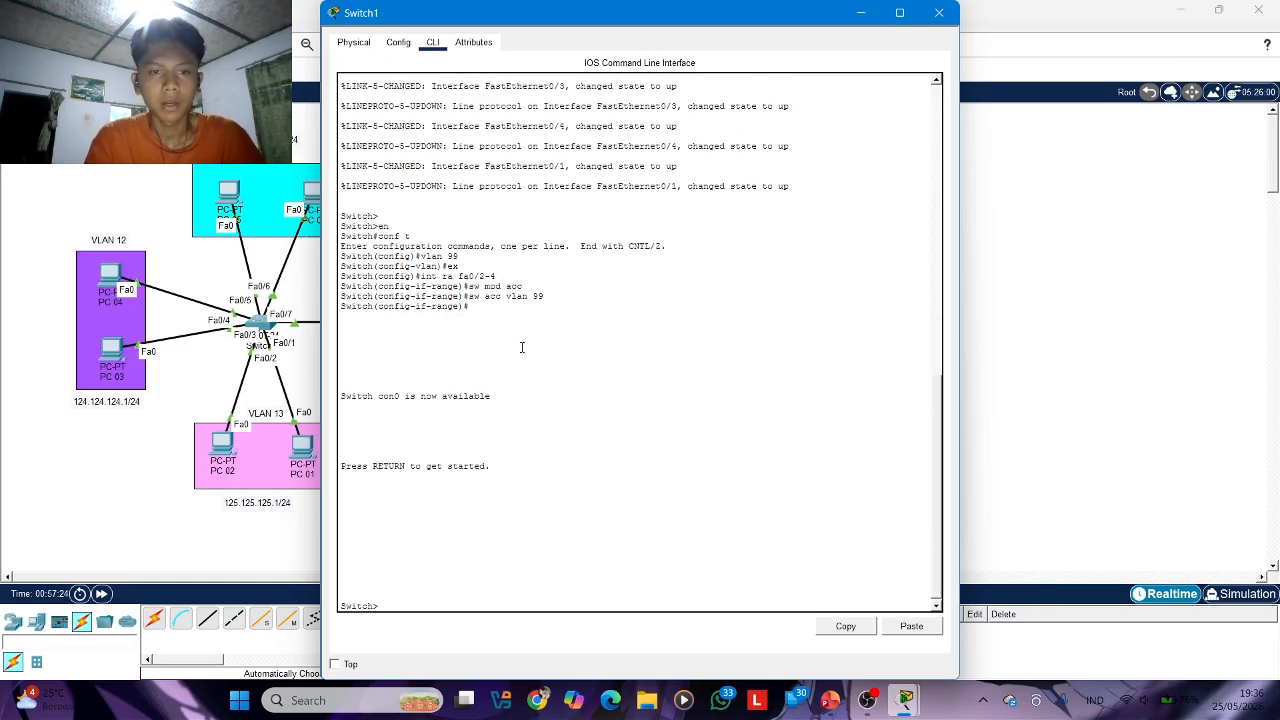
type("en")
key("Return")
type("conf t")
key("Return")
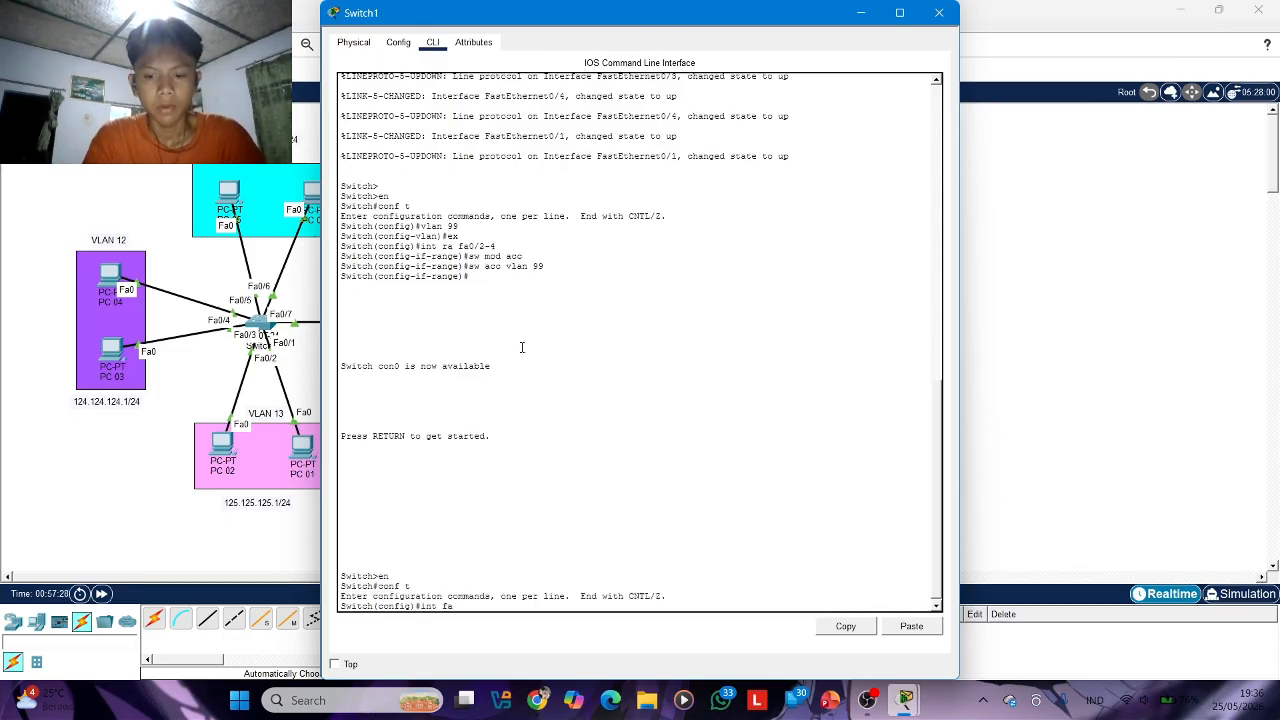
type("int fa0/1")
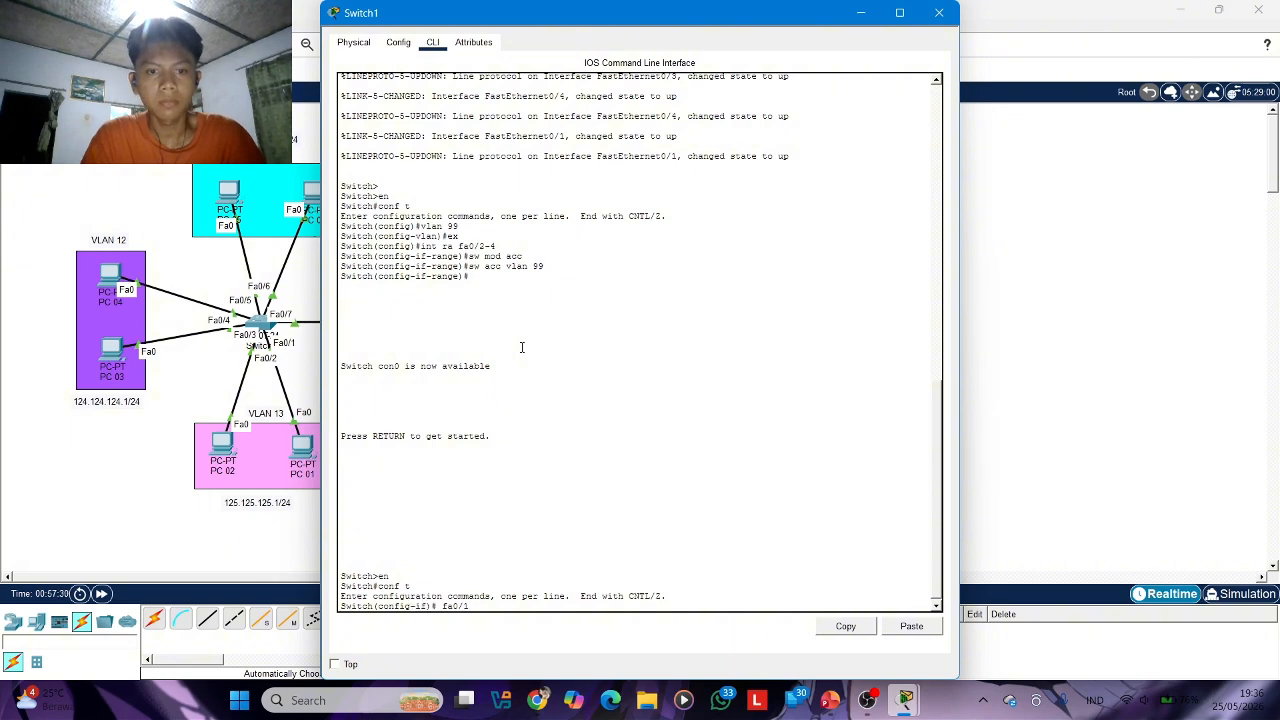
key("Return")
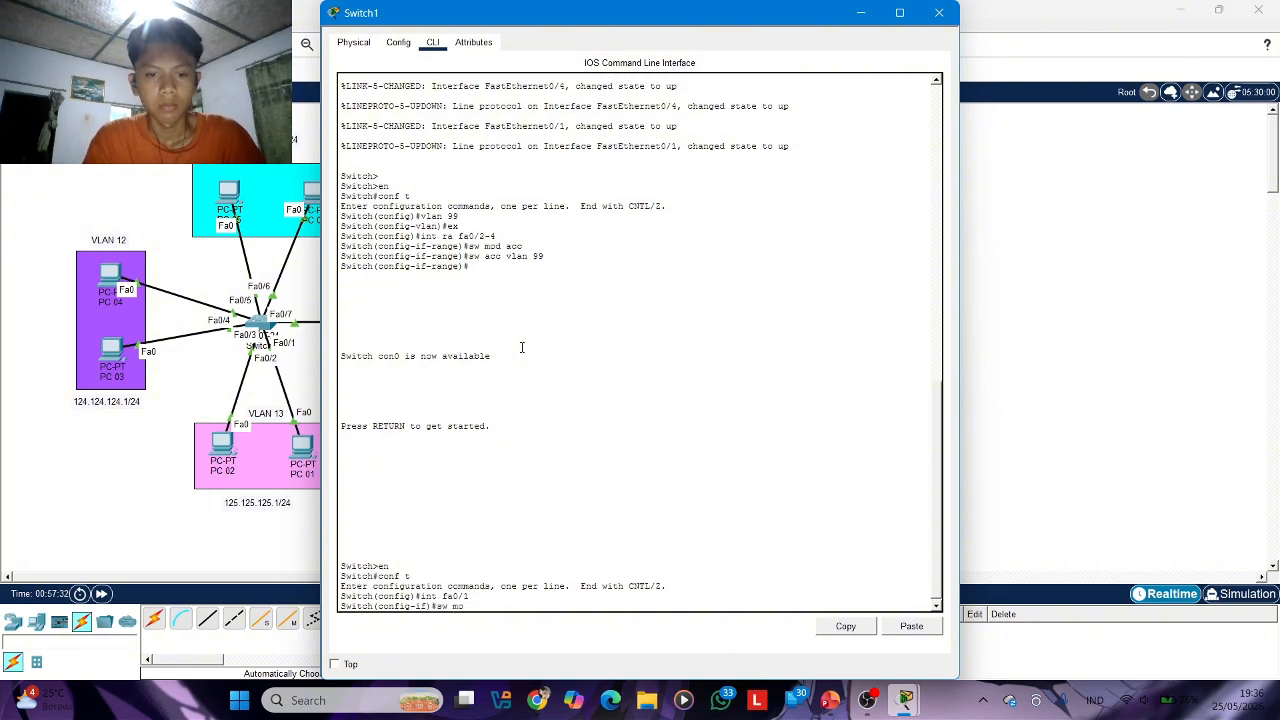
type("sw mod")
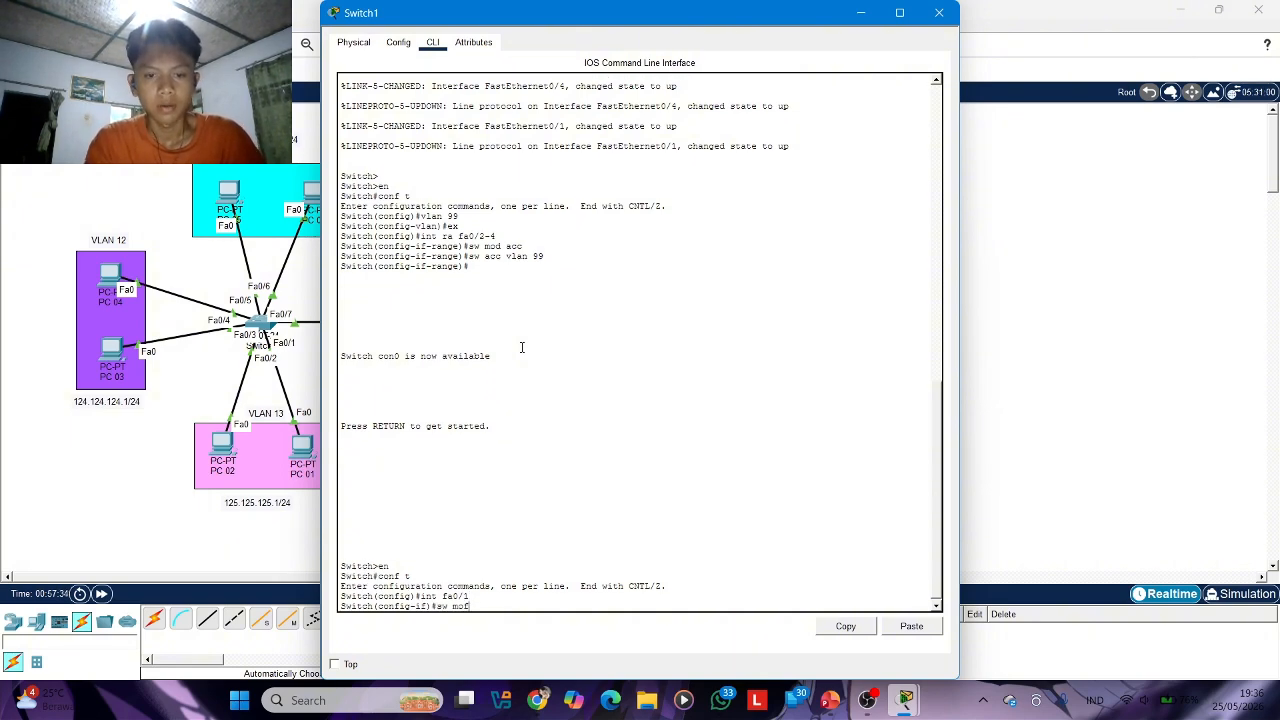
type("e t")
key("Return")
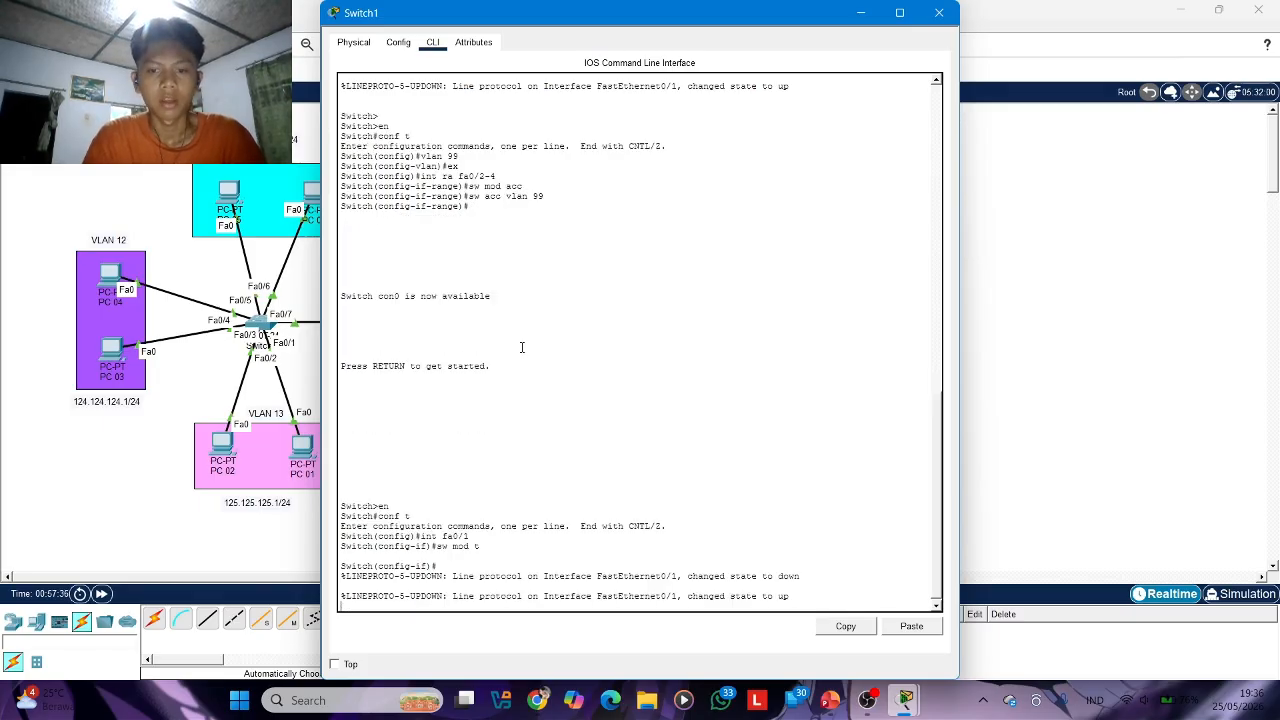
left_click(938, 12)
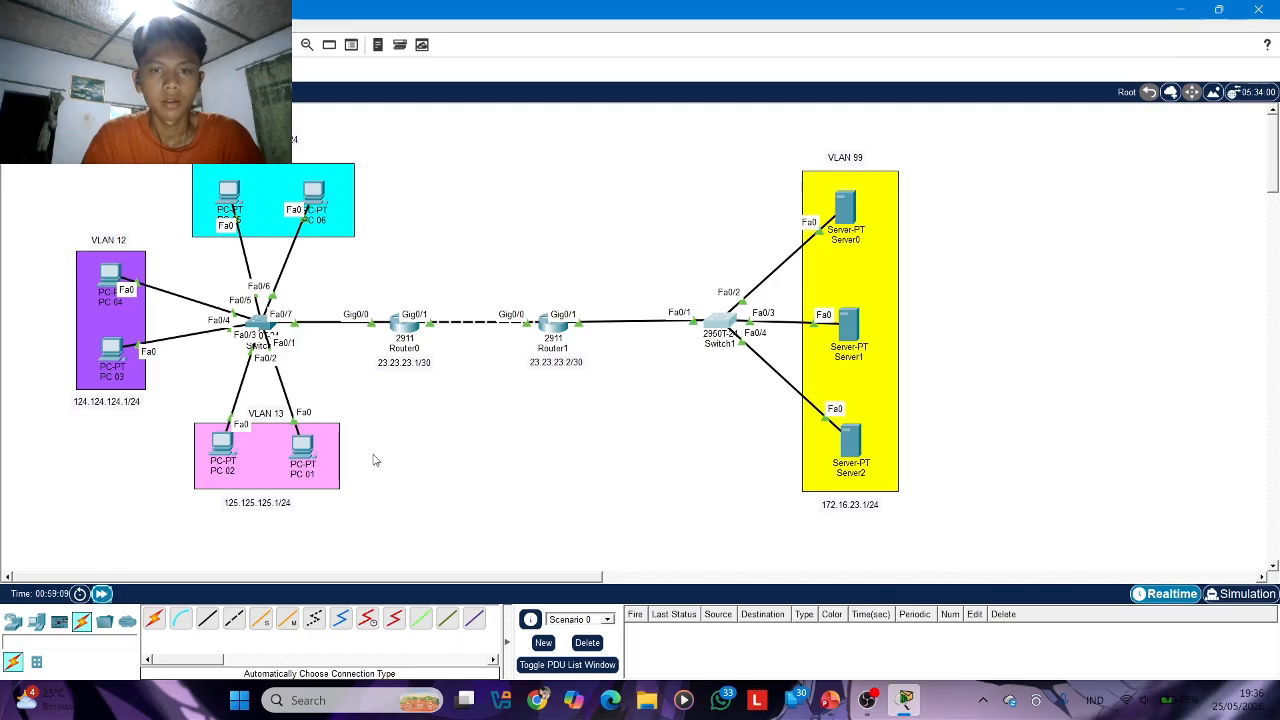
Renew Server0's DHCP request by toggling its IPv4 configuration to static and back to DHCP, and close its window
left_click(845, 205)
left_click(400, 157)
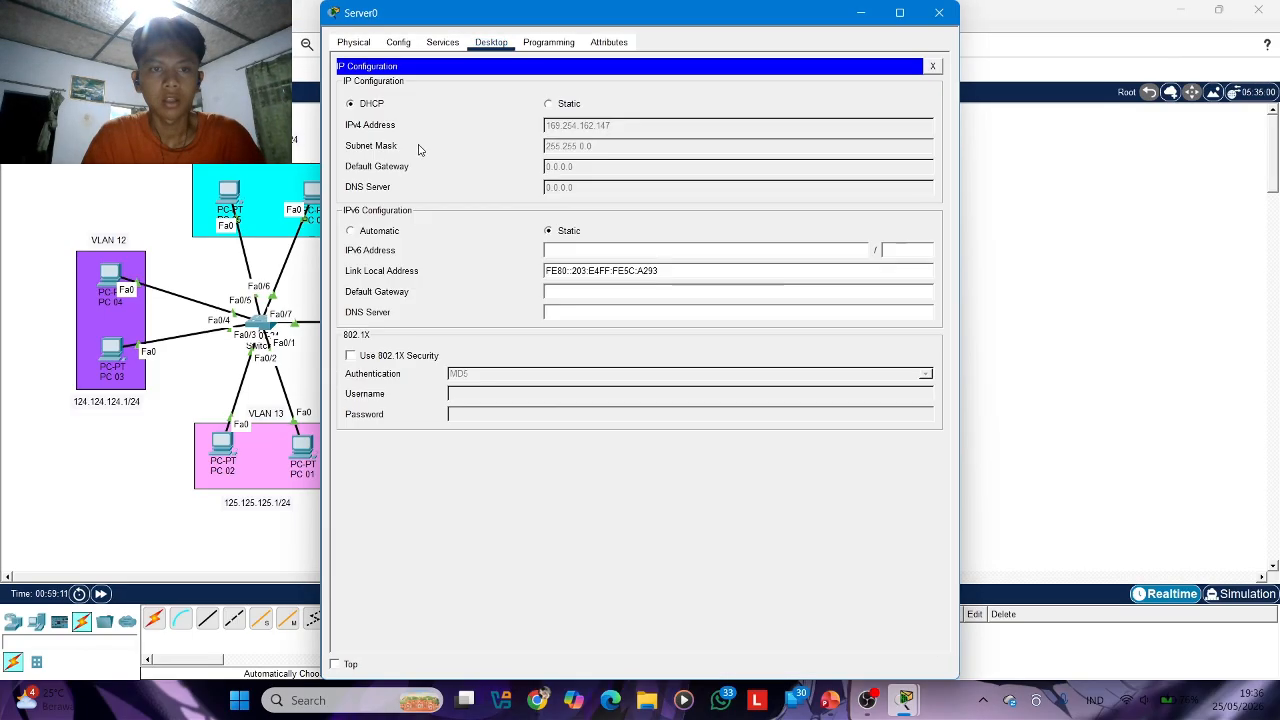
left_click(549, 104)
left_click(360, 105)
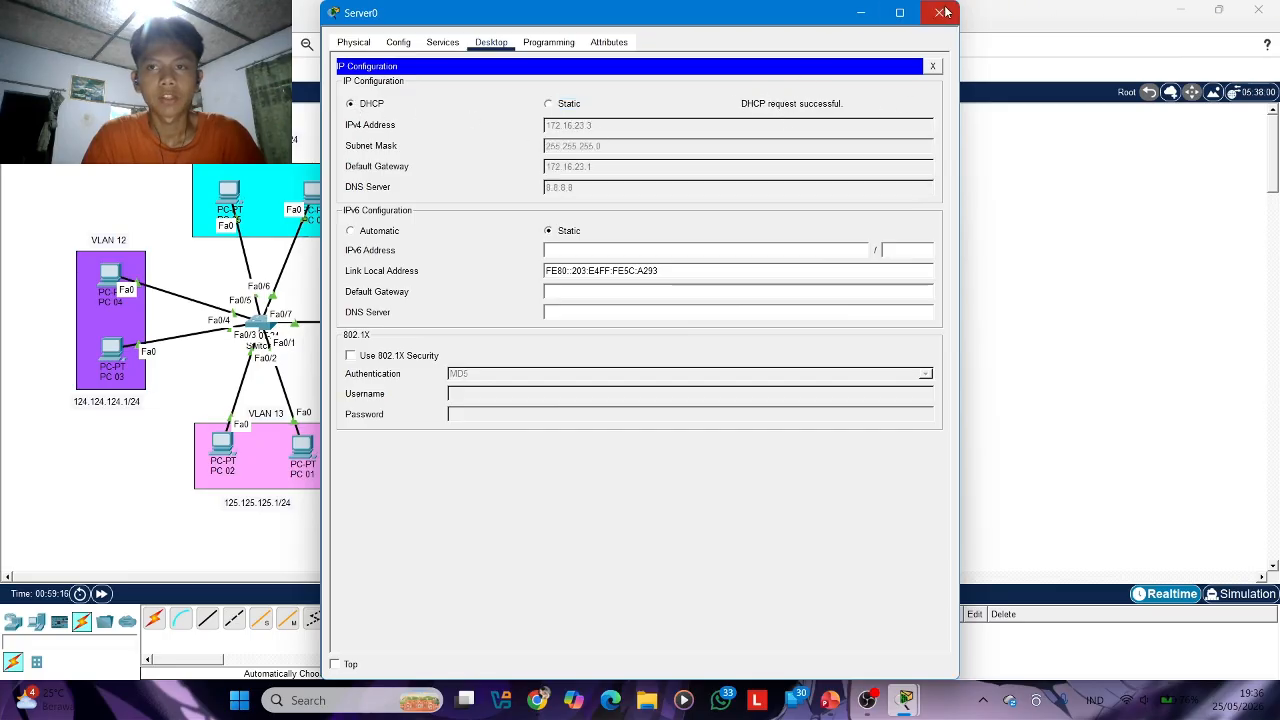
left_click(939, 12)
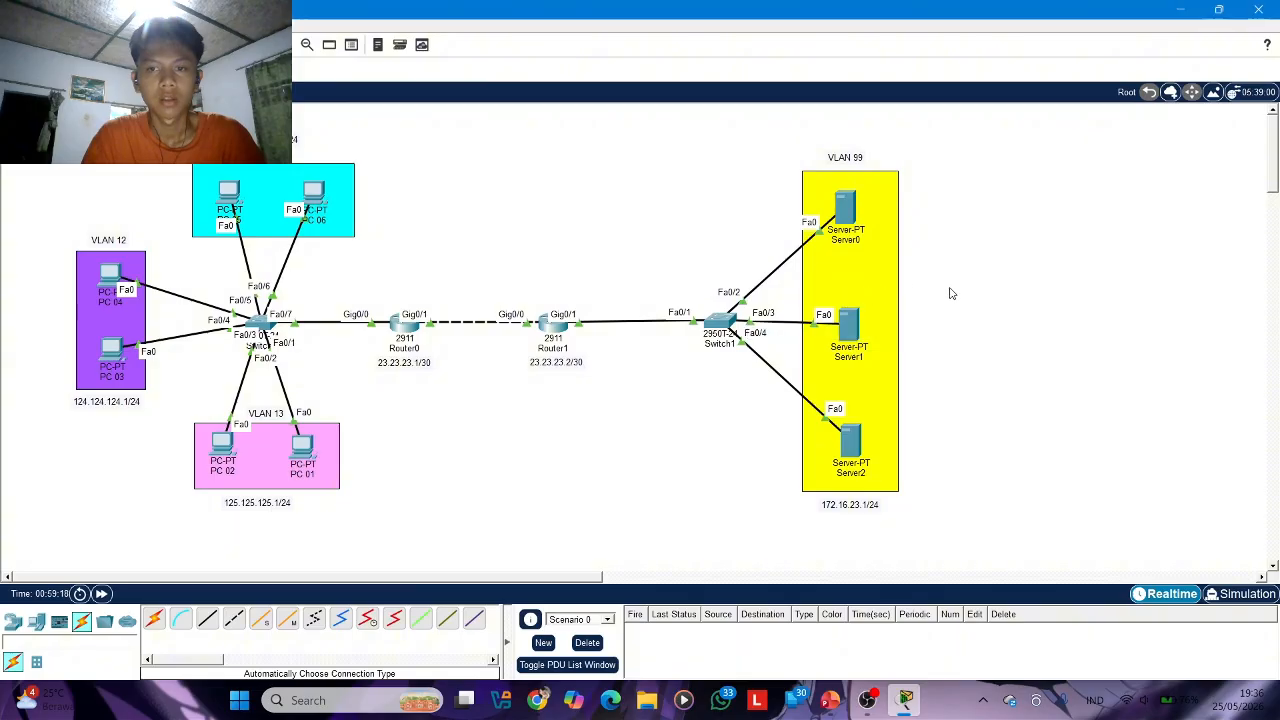
Check the IPv4 address that Server1 obtained through DHCP, and close its window
left_click(856, 330)
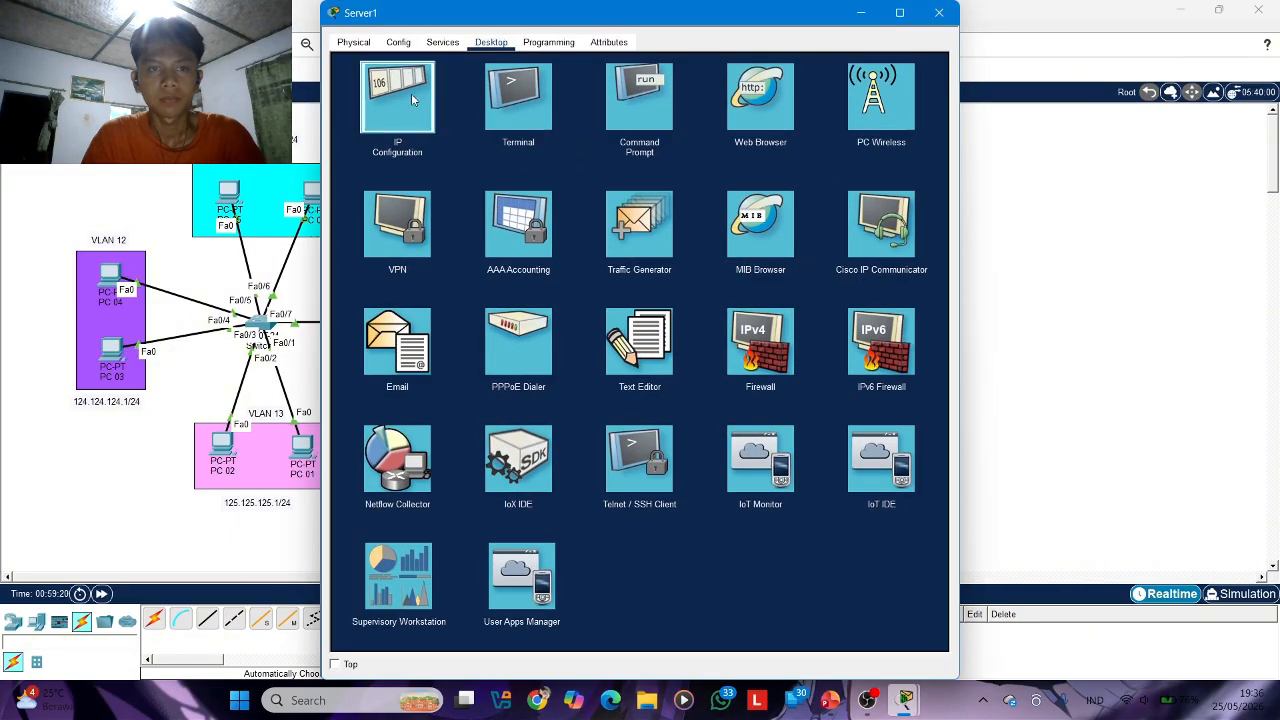
left_click(405, 100)
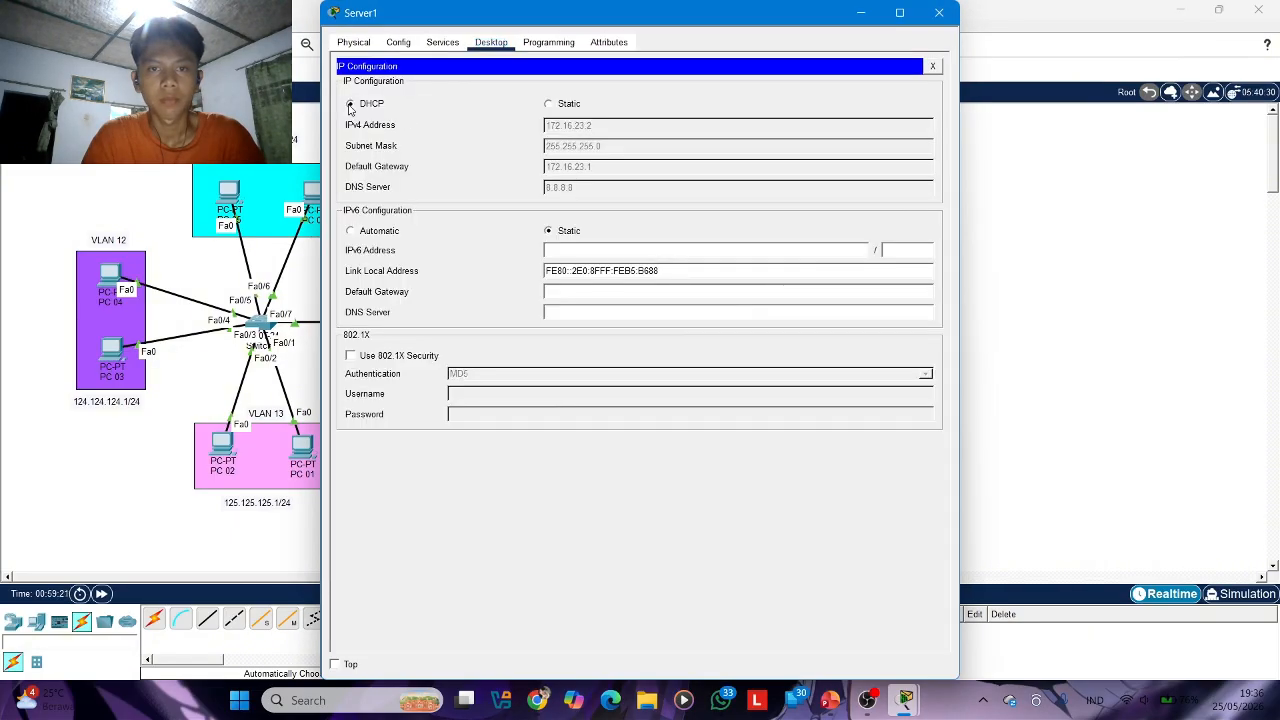
left_click(939, 12)
Switch Server2's IPv4 configuration to DHCP and close its window
left_click(842, 440)
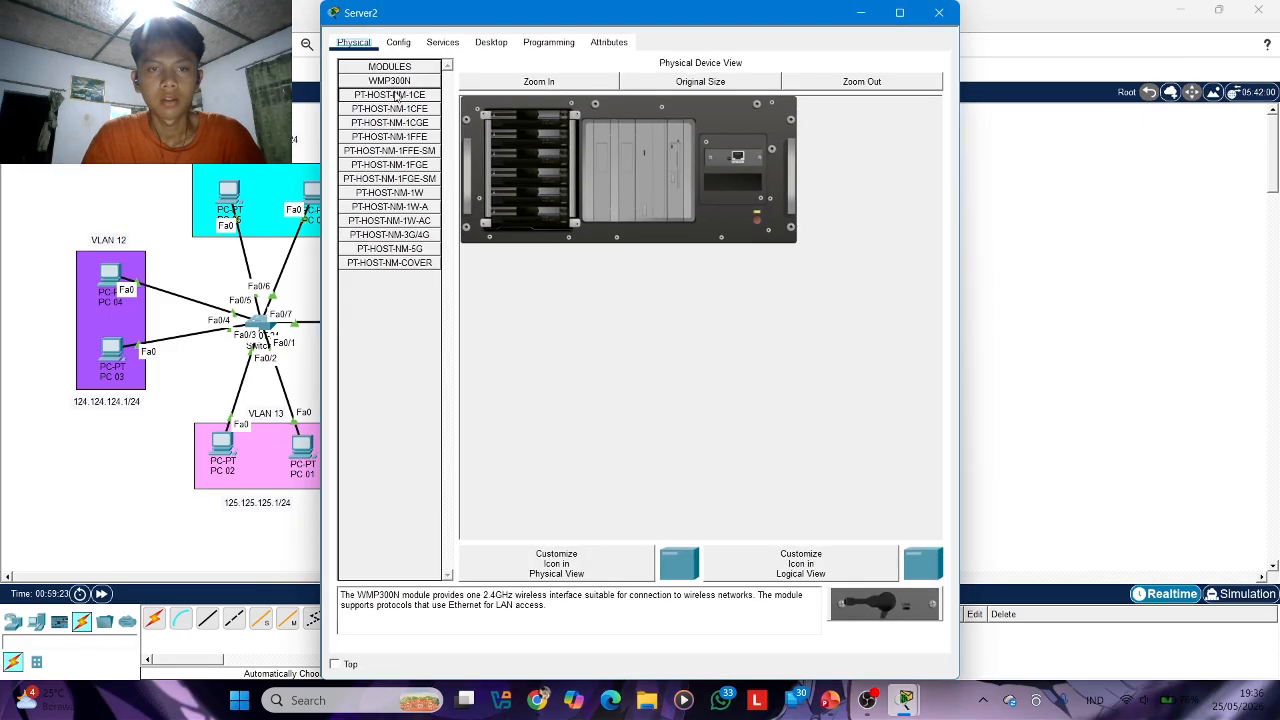
left_click(491, 43)
left_click(396, 96)
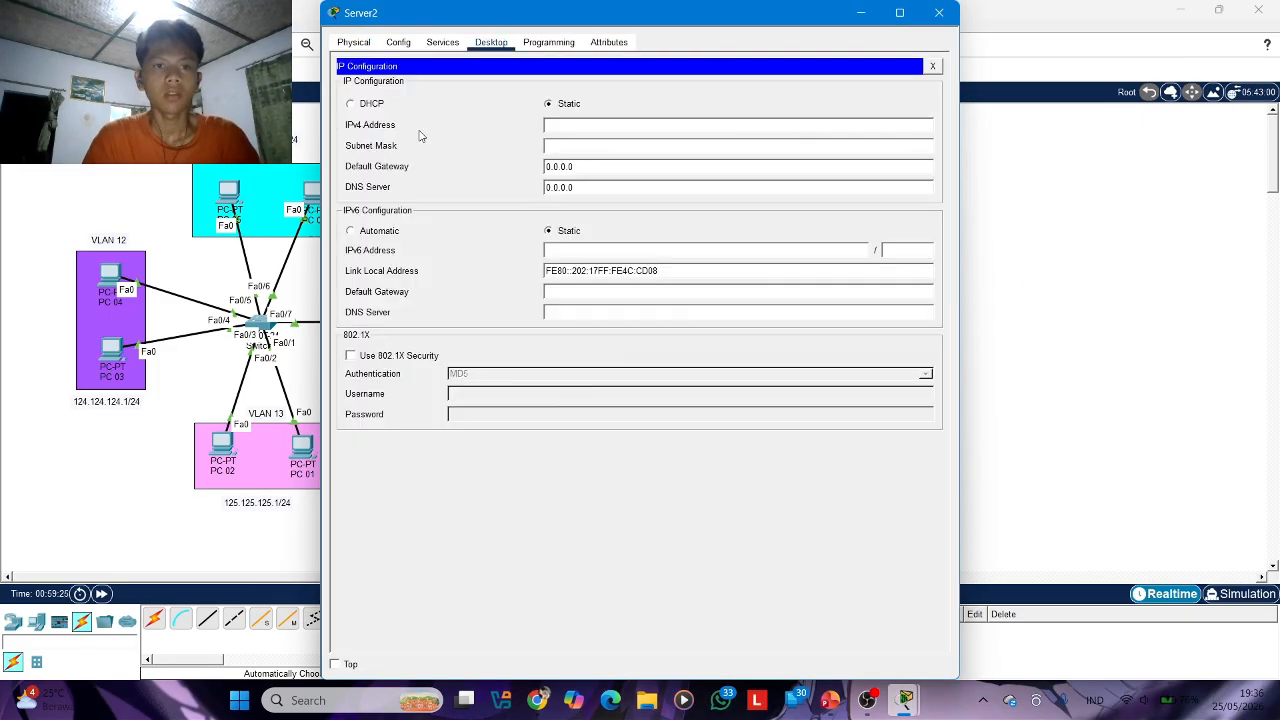
left_click(351, 103)
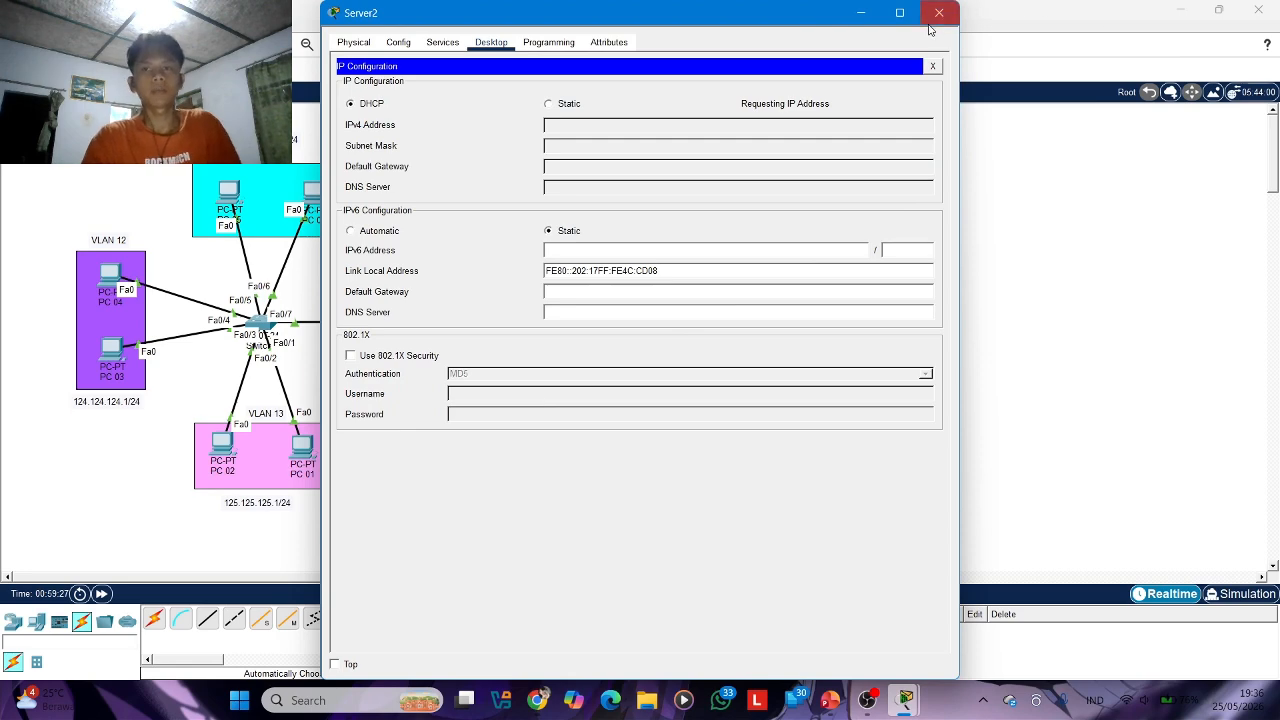
left_click(938, 13)
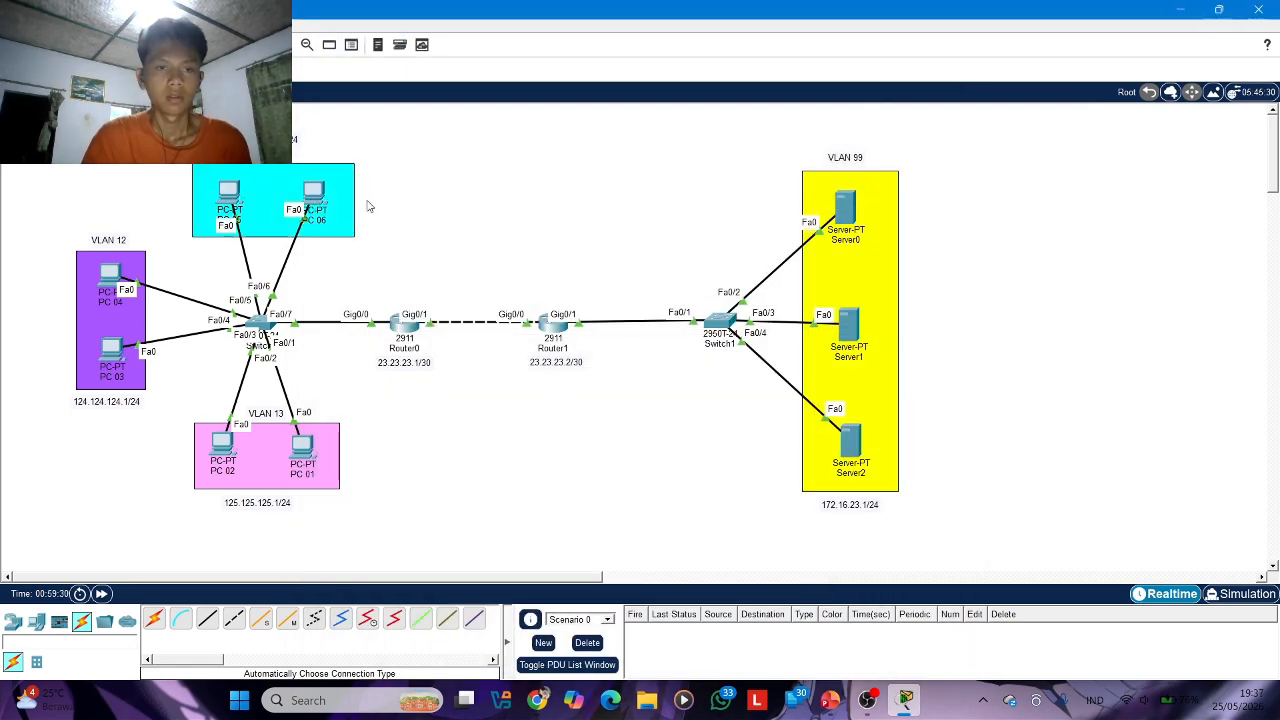
Switch PC 06's IPv4 configuration on FastEthernet0 to DHCP
left_click(316, 196)
left_click(442, 42)
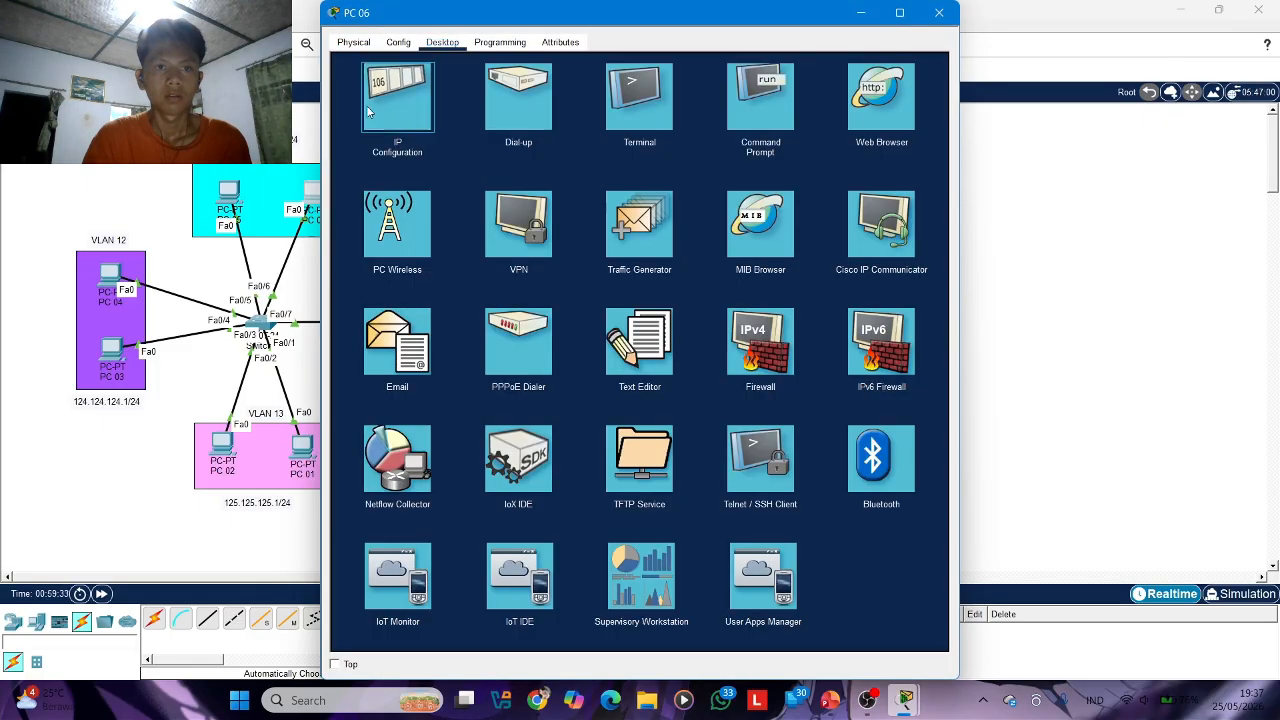
left_click(398, 98)
left_click(350, 121)
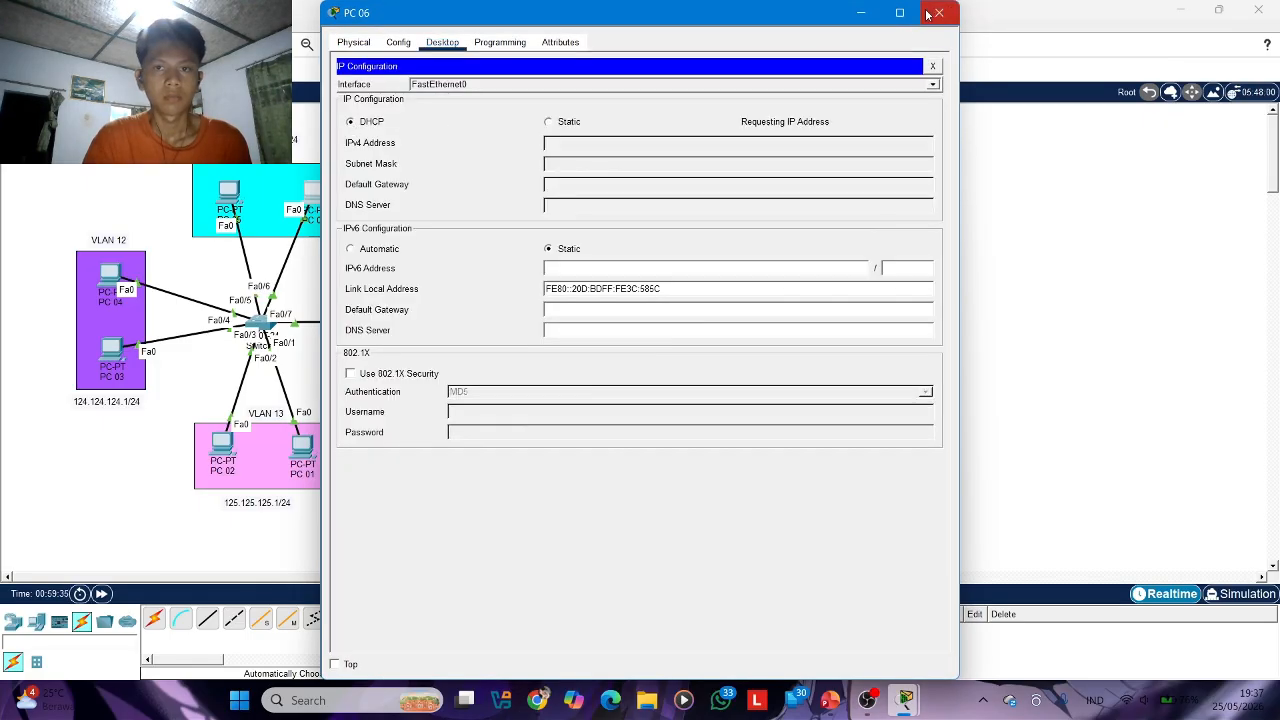
Close PC 06's window, switch PC 05's IPv4 configuration on FastEthernet0 to DHCP, and close its window
left_click(927, 14)
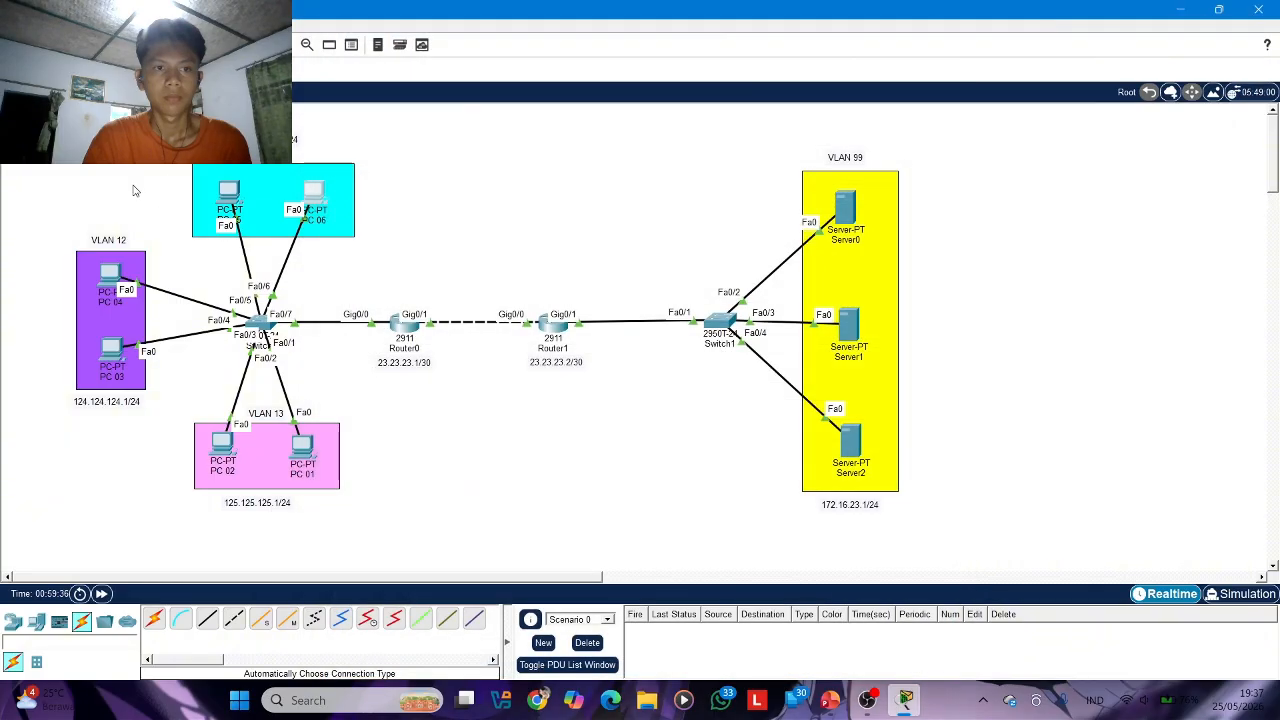
left_click(237, 204)
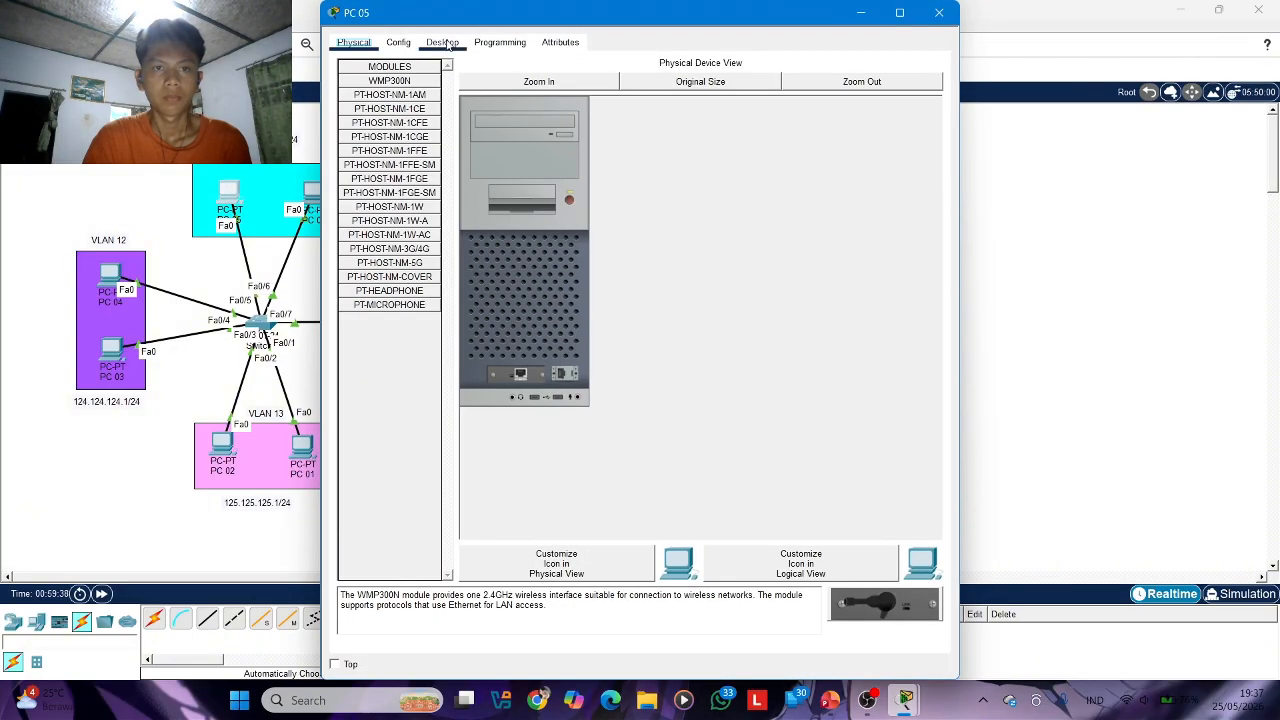
left_click(442, 42)
left_click(368, 110)
left_click(350, 121)
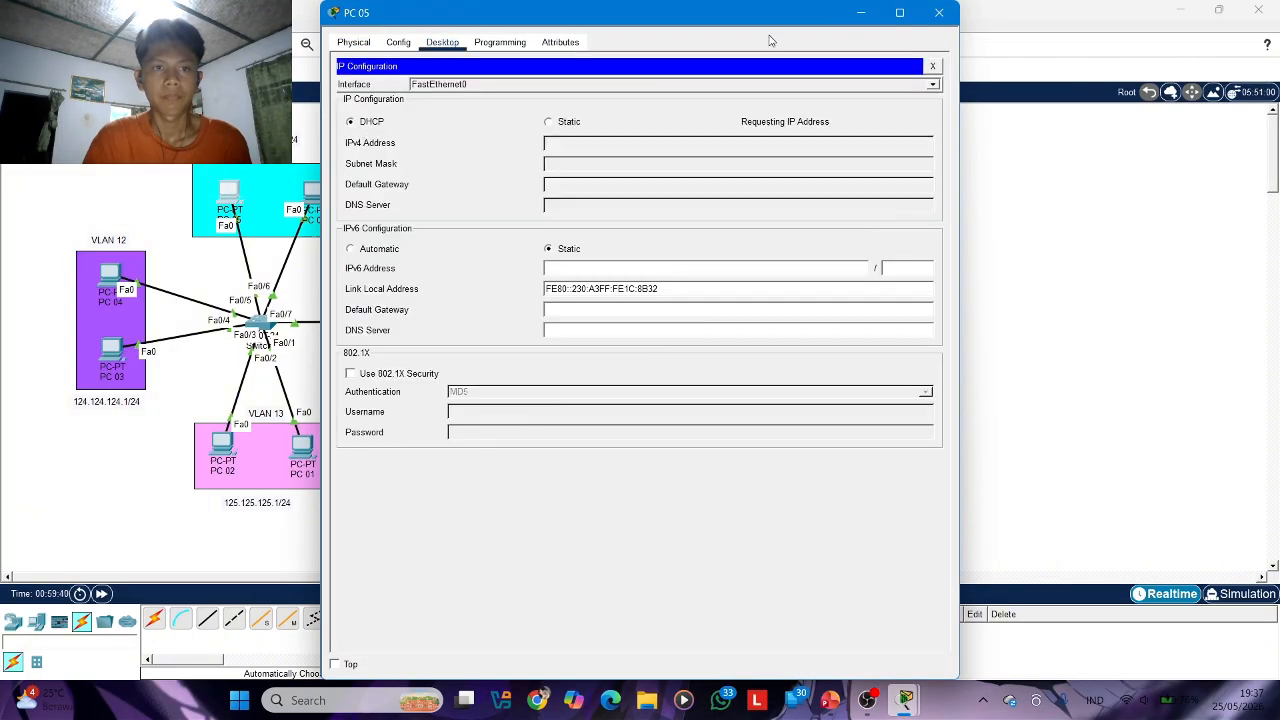
left_click(938, 12)
Switch PC 04's IPv4 configuration on FastEthernet0 to DHCP and close its window
left_click(110, 275)
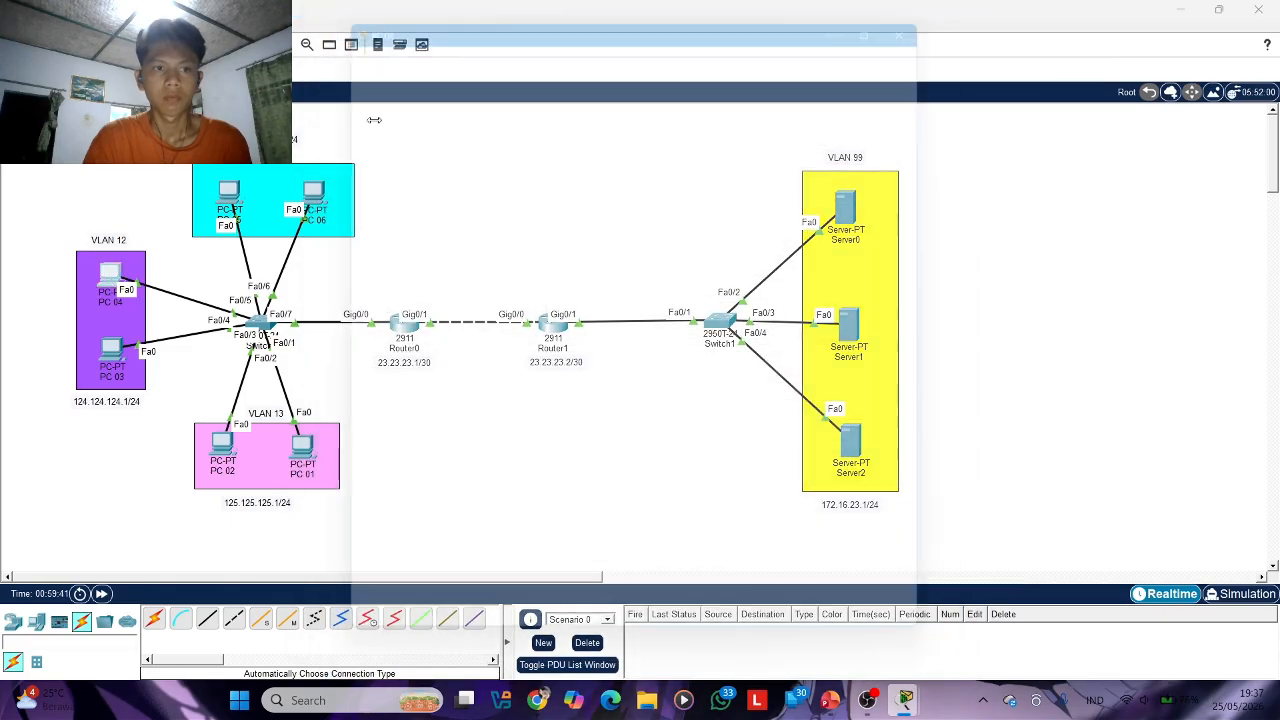
left_click(455, 41)
left_click(401, 100)
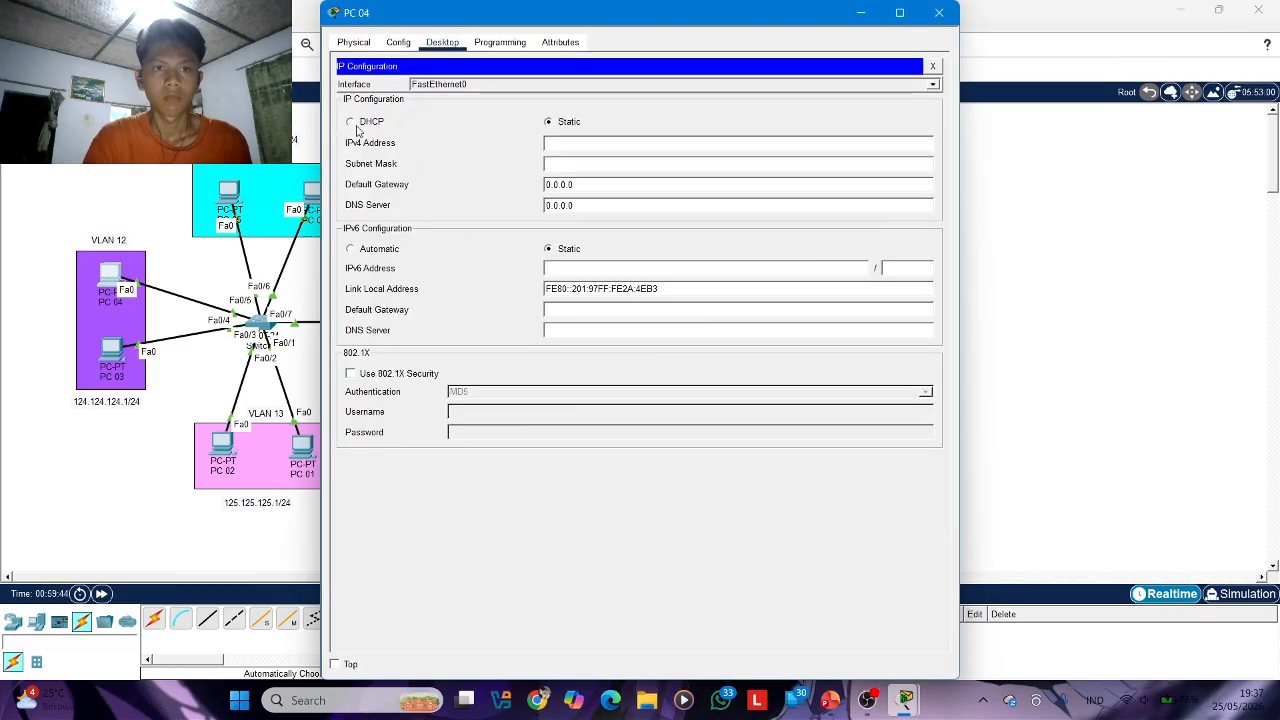
left_click(351, 122)
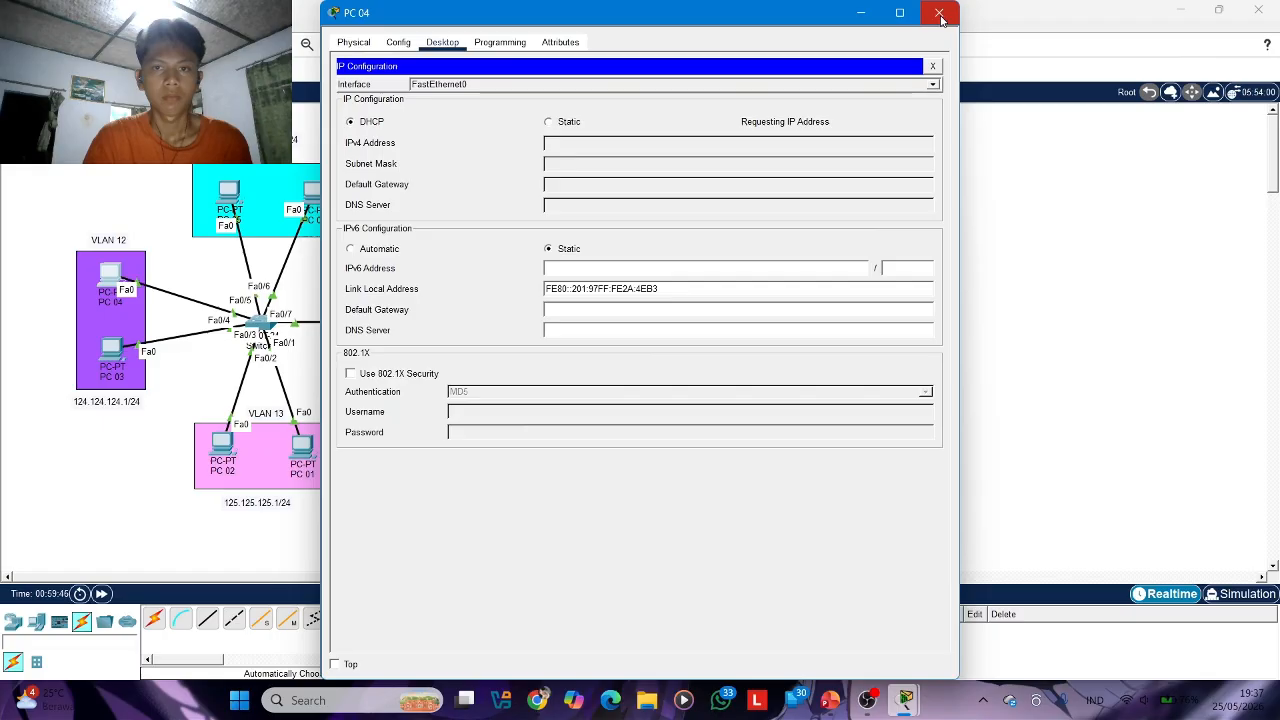
left_click(940, 14)
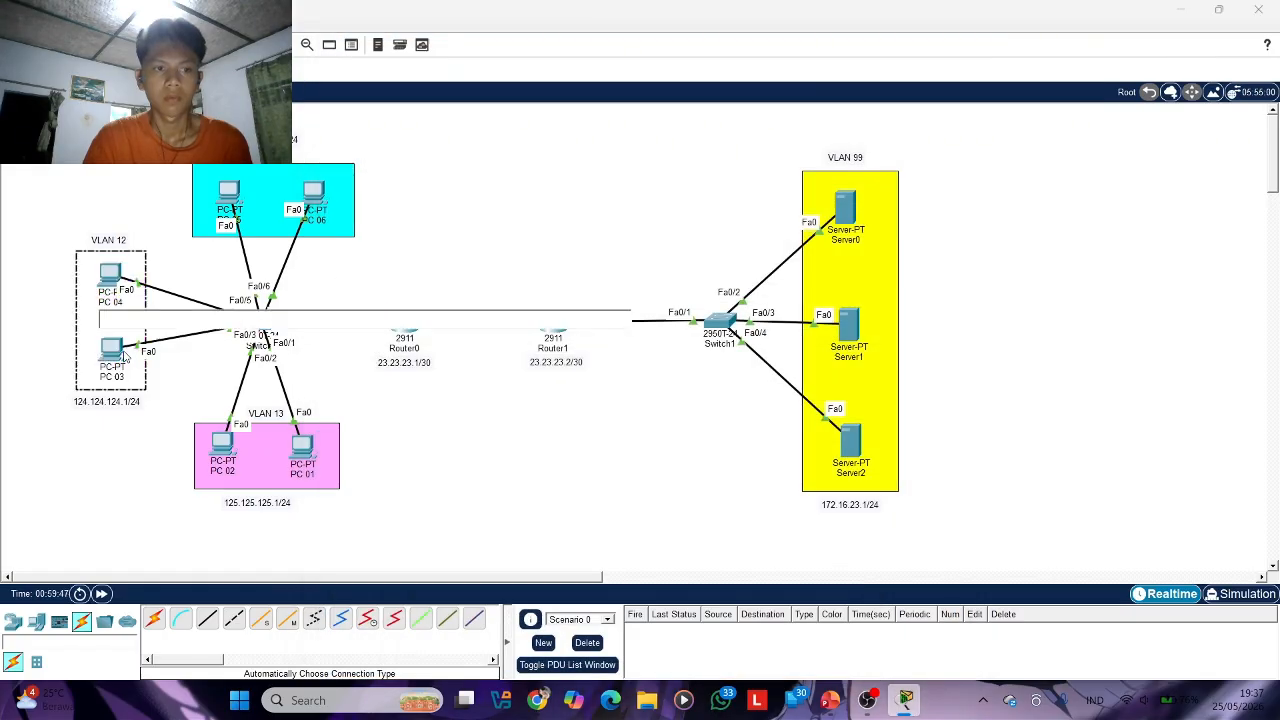
Switch PC 03's IPv4 configuration on FastEthernet0 to DHCP and close its window
left_click(112, 350)
left_click(442, 42)
left_click(397, 97)
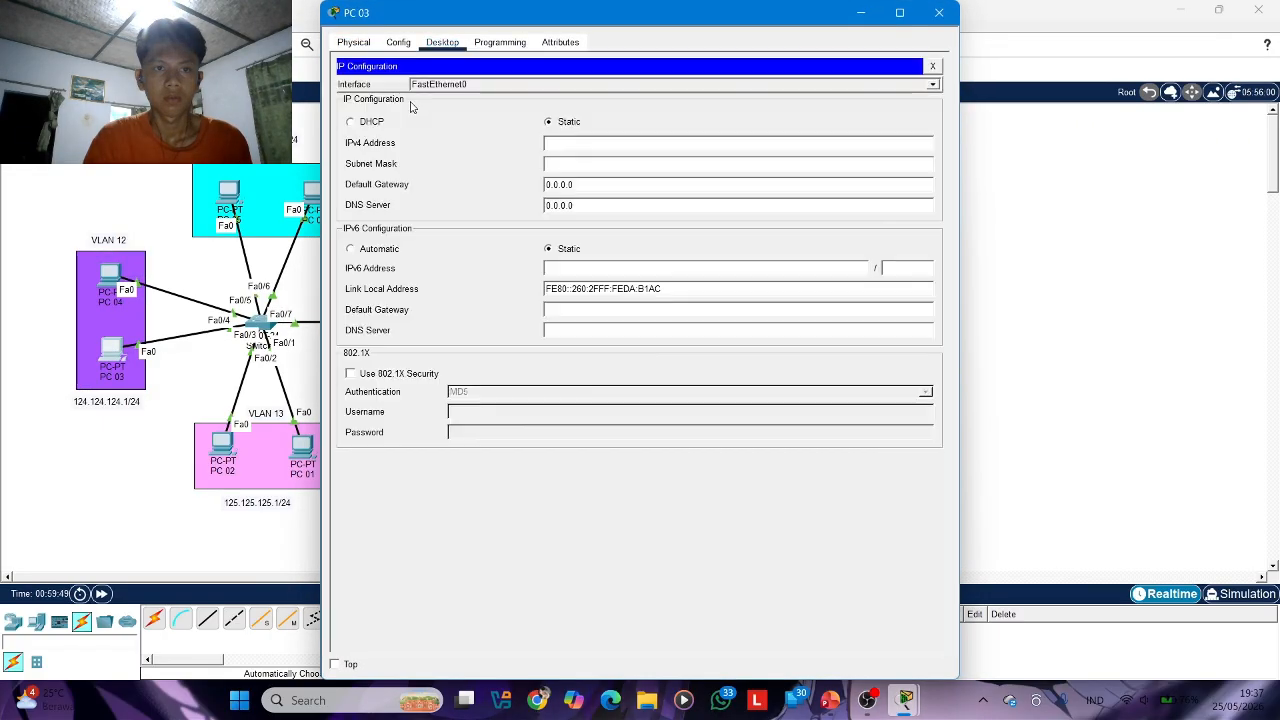
left_click(350, 121)
left_click(950, 18)
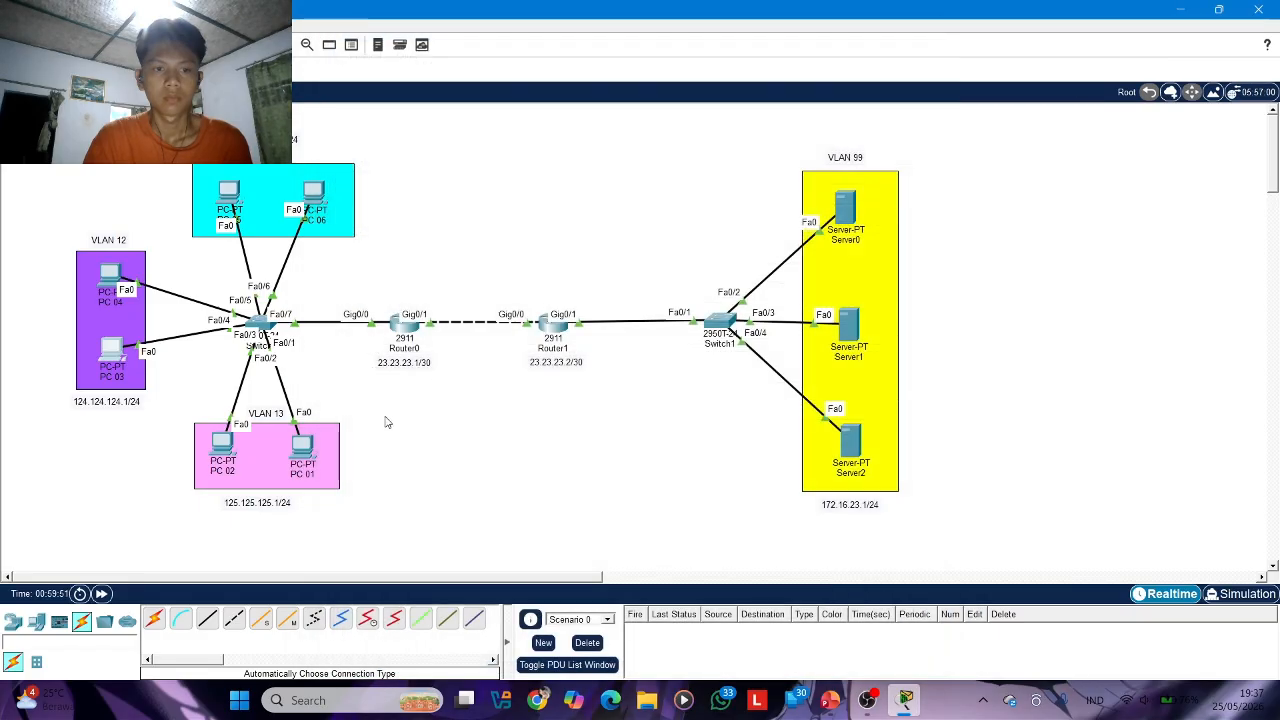
Switch PC 01's IPv4 configuration on FastEthernet0 to DHCP and close its window
left_click(302, 448)
left_click(442, 42)
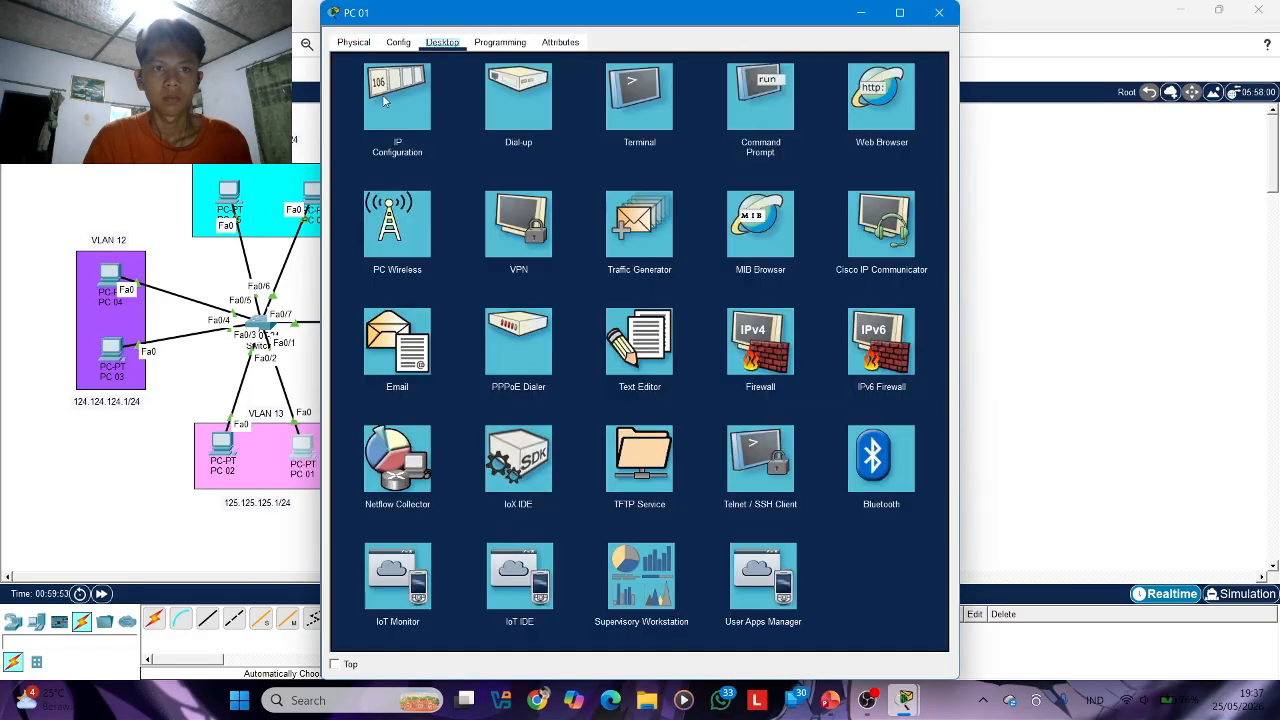
left_click(397, 97)
left_click(350, 122)
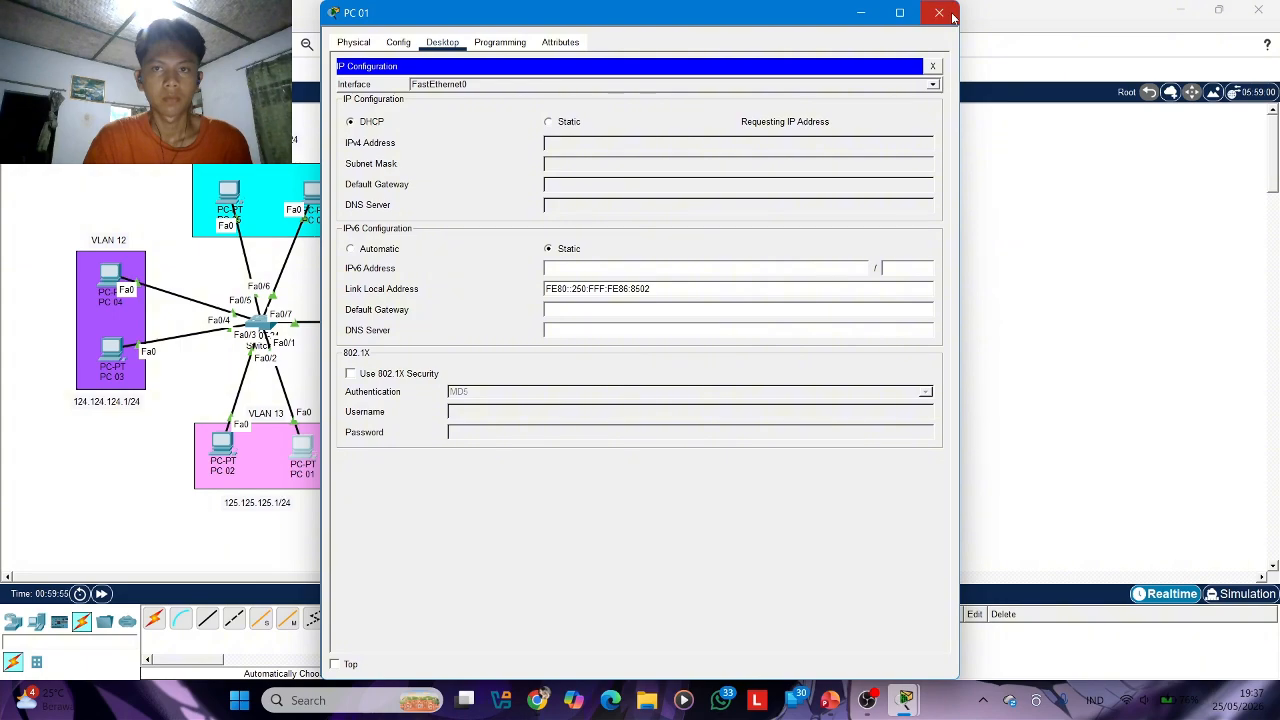
left_click(939, 12)
Switch PC 02's IPv4 configuration on FastEthernet0 to DHCP and close its window
left_click(224, 447)
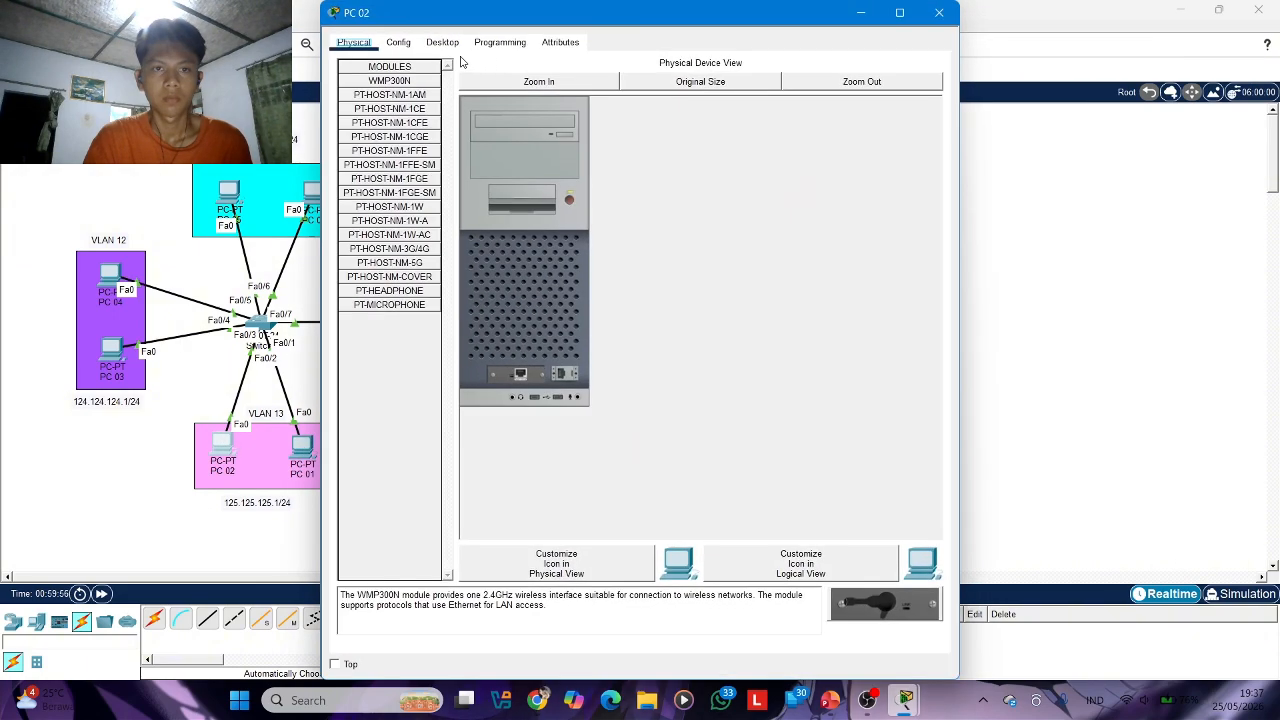
left_click(442, 42)
left_click(397, 95)
left_click(366, 124)
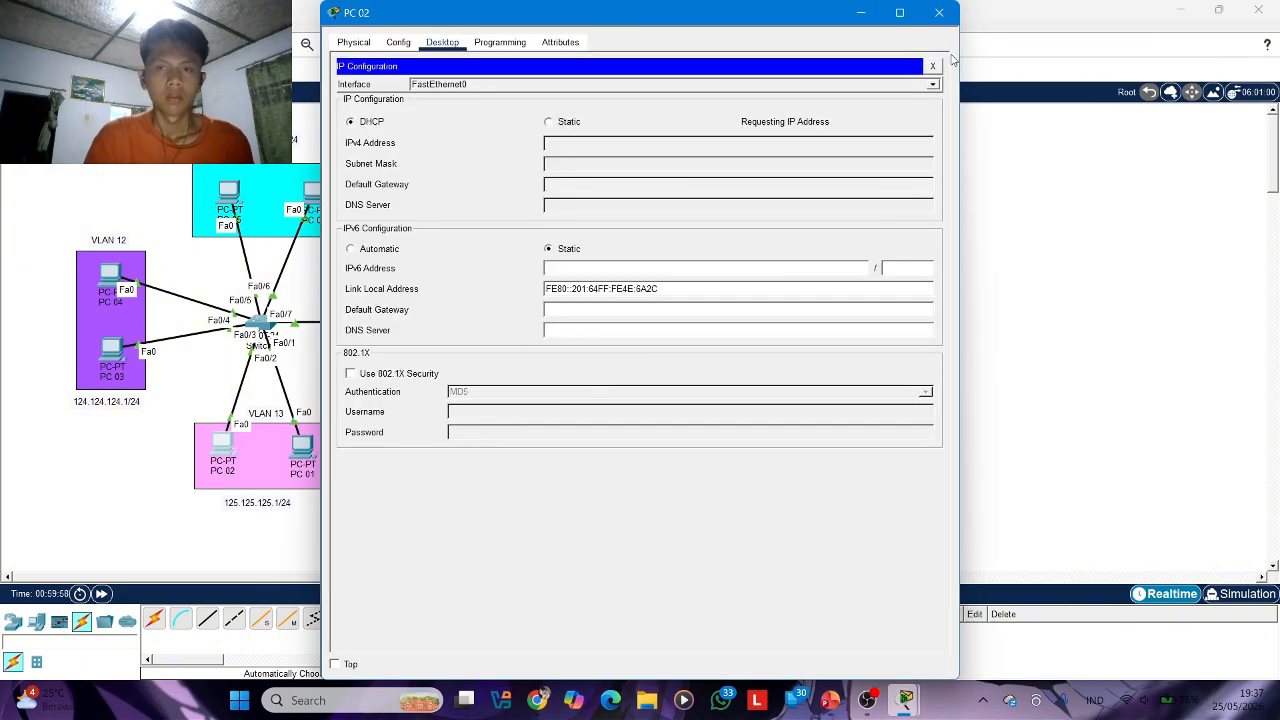
left_click(952, 15)
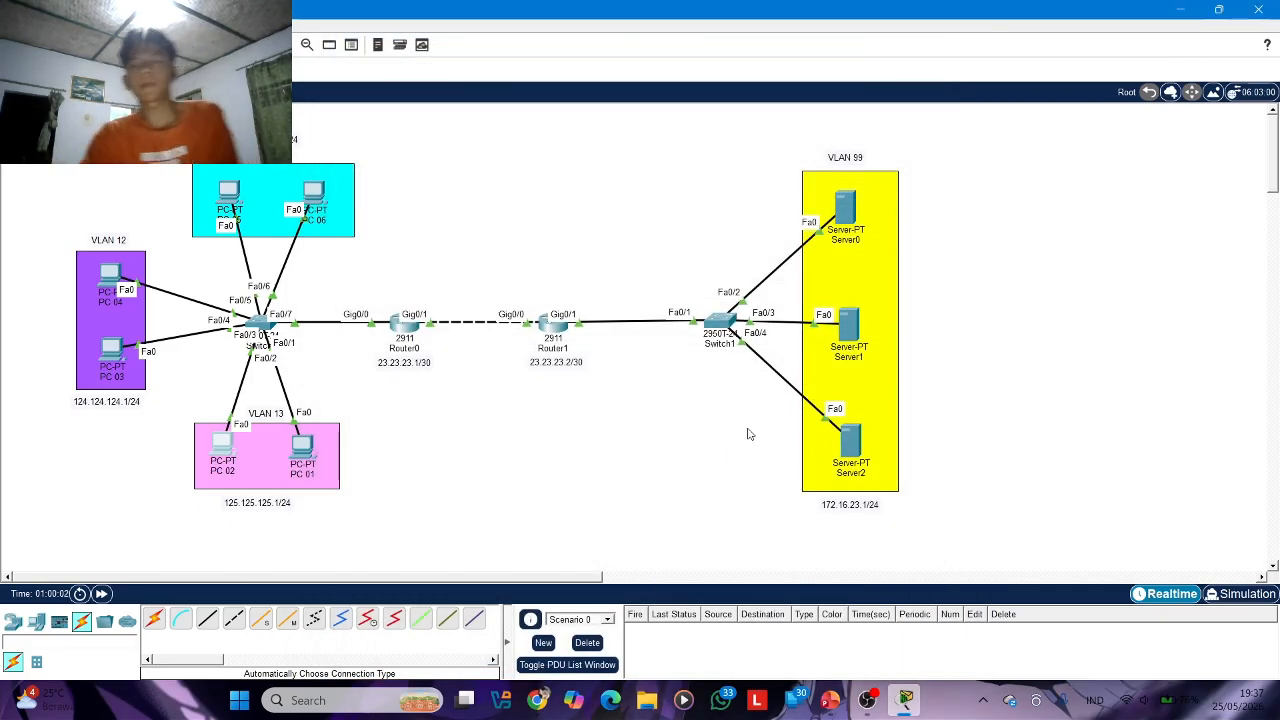
Send a simple PDU from PC 06 to Server0 to test connectivity between their VLANs
left_click(226, 69)
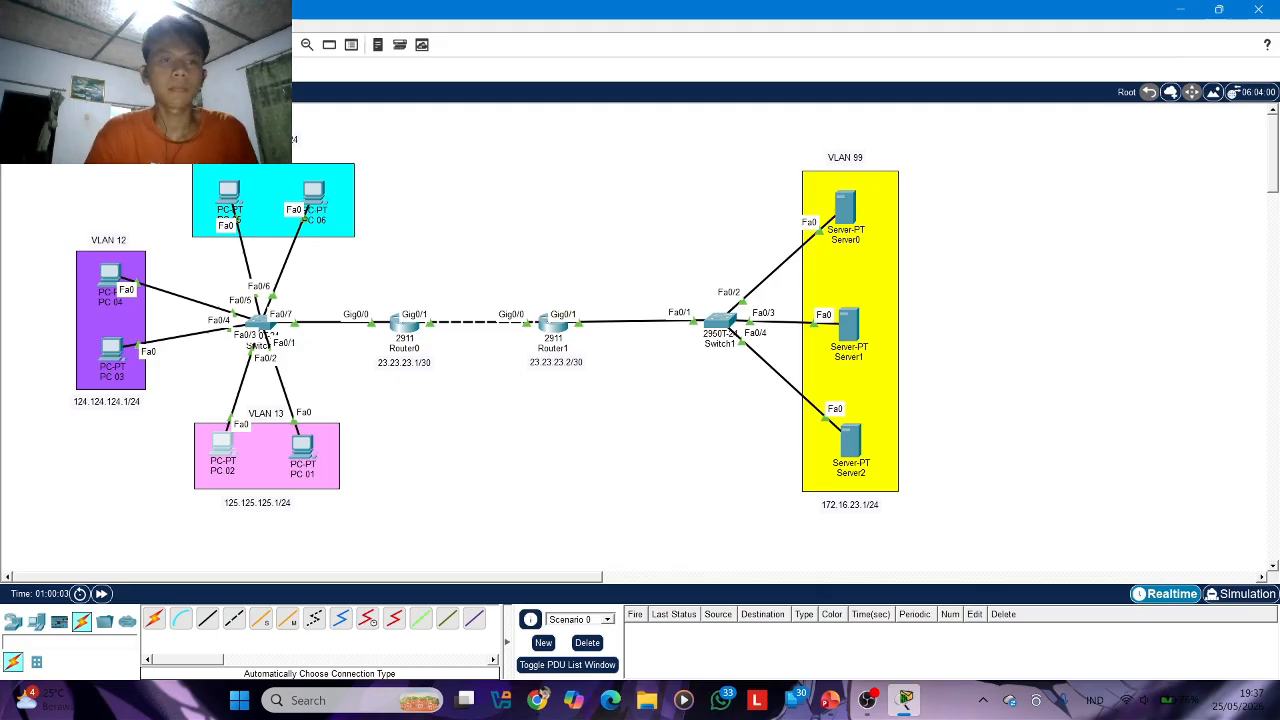
left_click(316, 195)
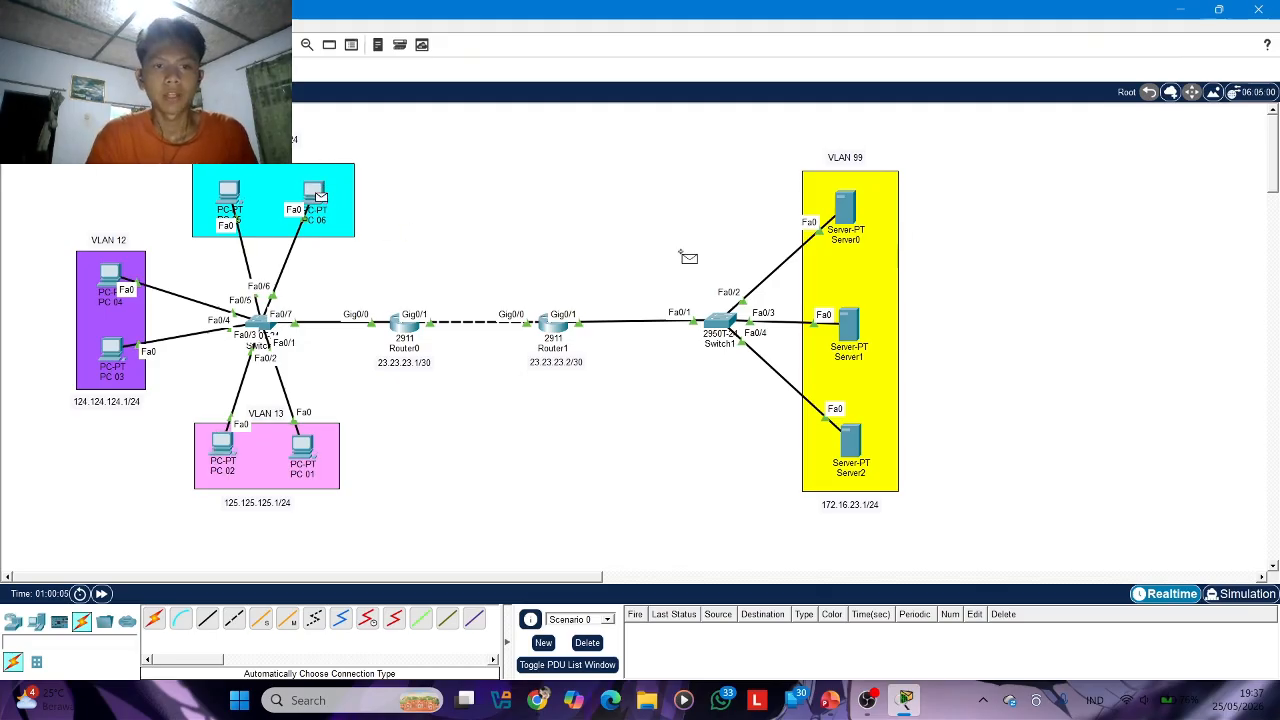
left_click(848, 210)
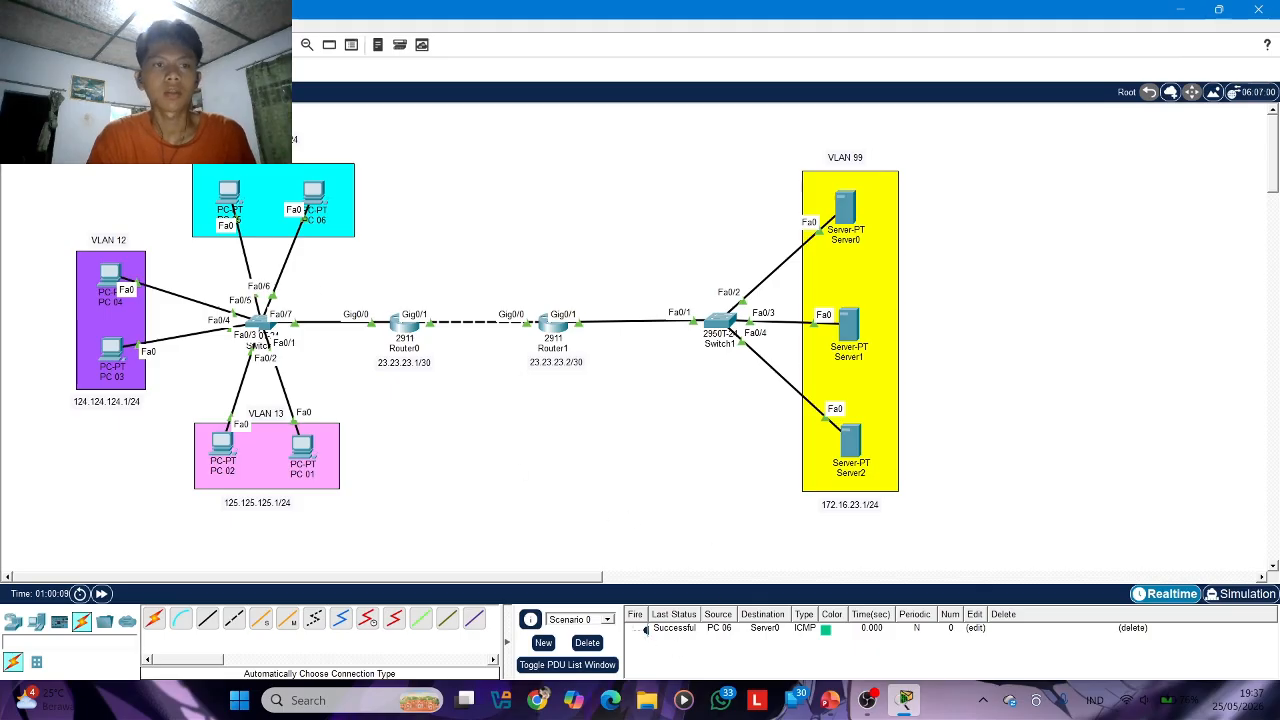
Send simple PDUs from PC 04 to Server1 and from PC 02 to Server2, firing each one again
left_click(108, 274)
left_click(849, 327)
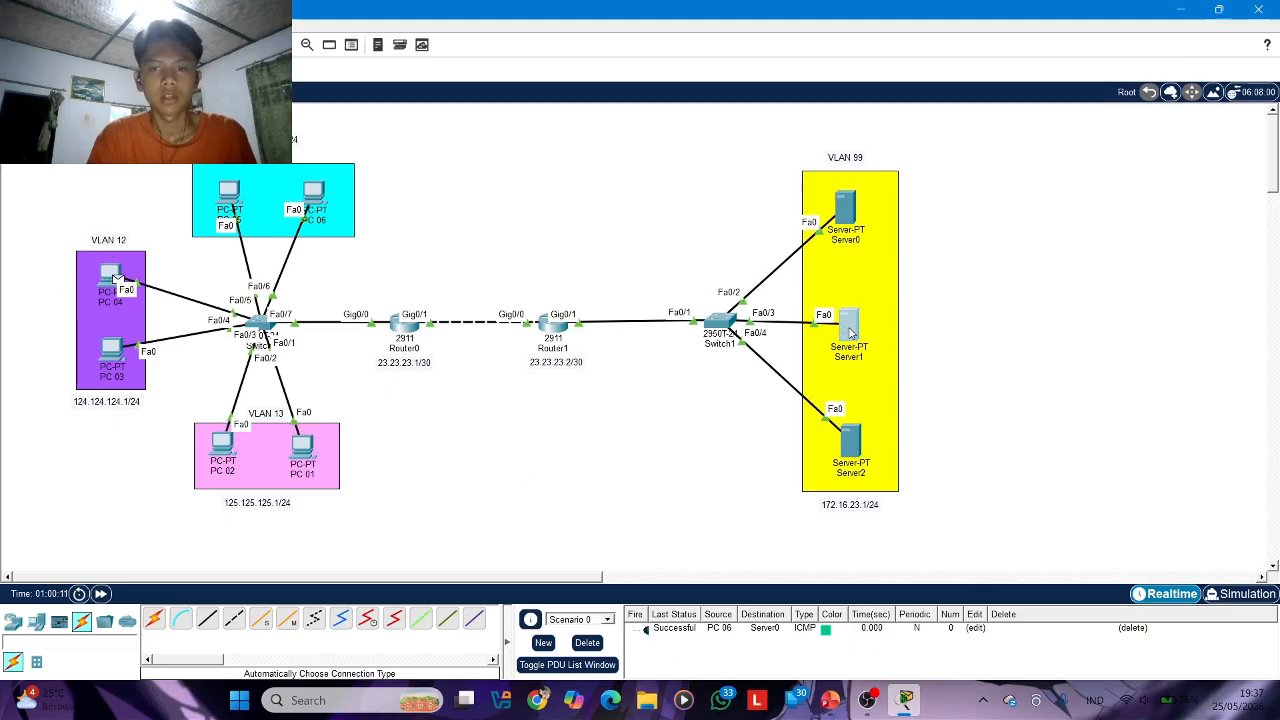
left_click(653, 644)
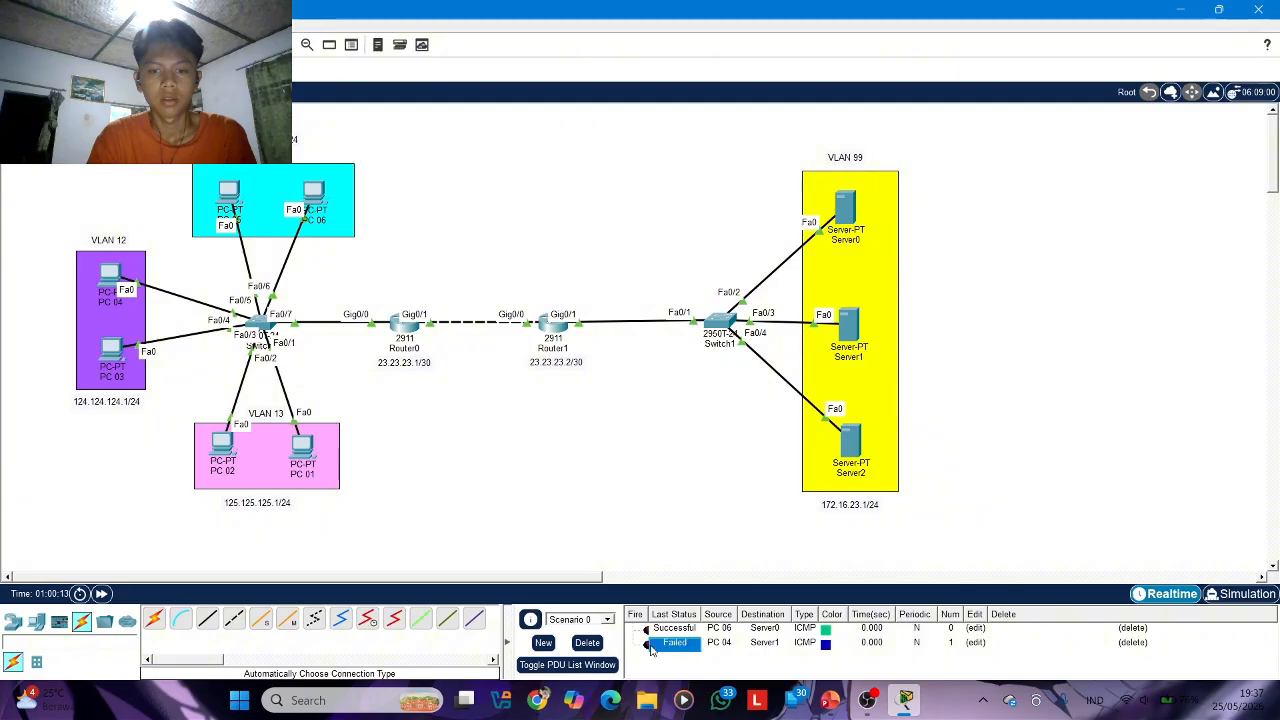
left_click(645, 644)
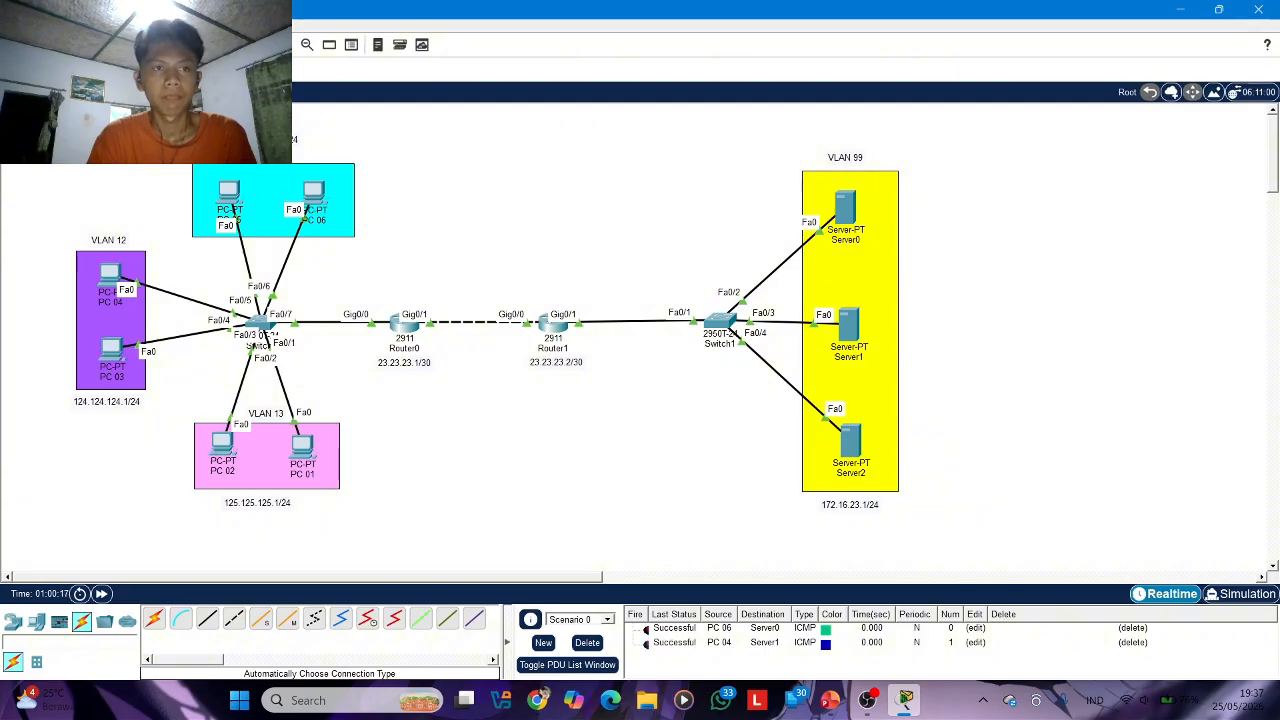
left_click(833, 444)
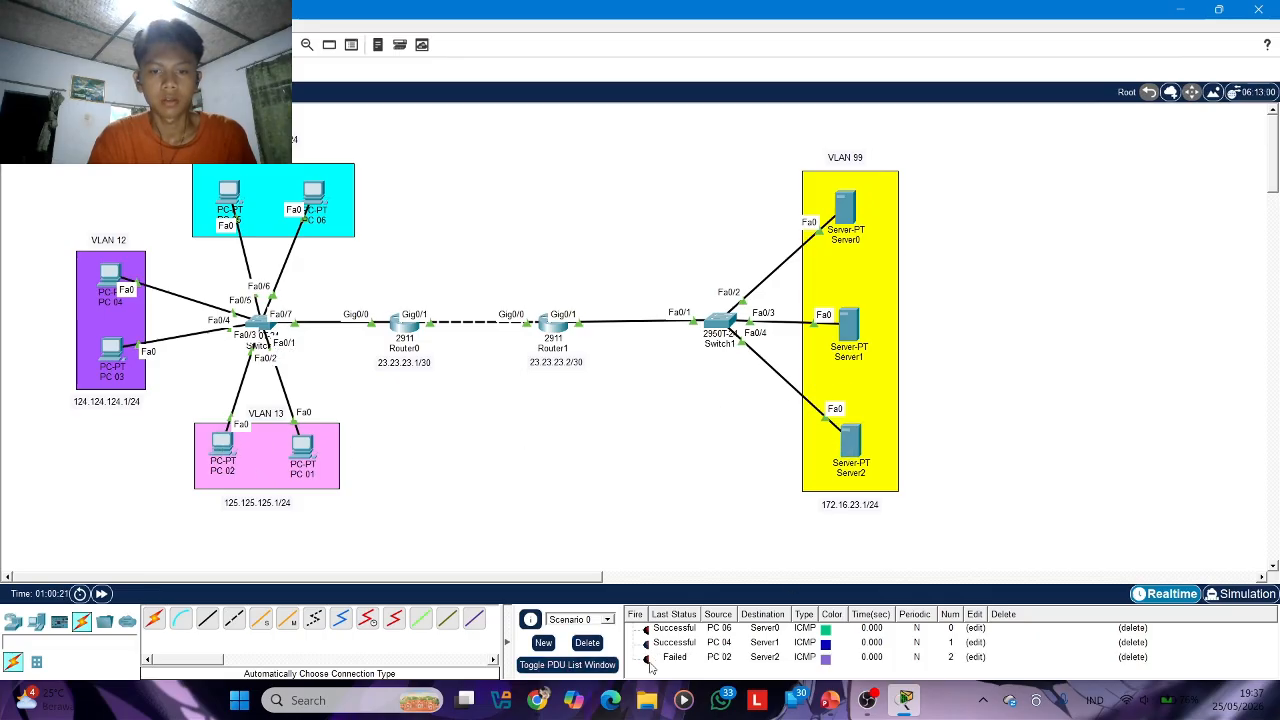
double_click(647, 659)
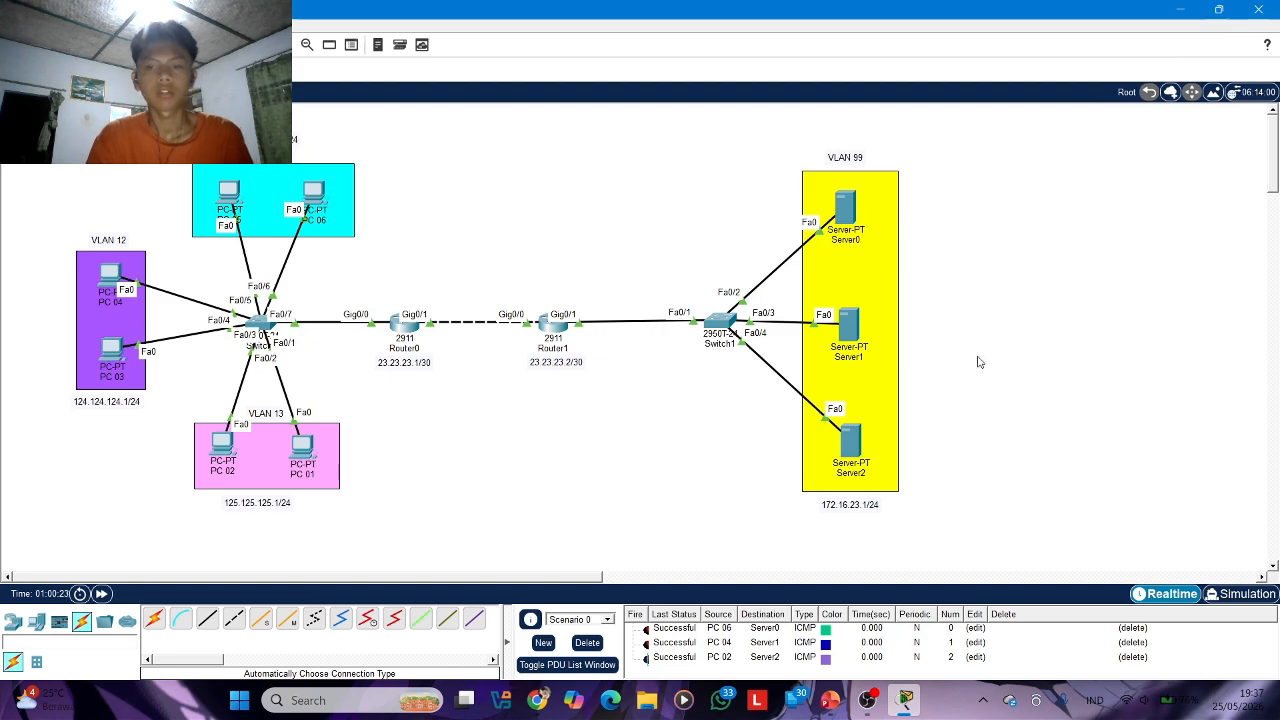
Review the access control list topic slide in PowerPoint, and return to the Packet Tracer topology
mouse_move(830, 700)
left_click(789, 637)
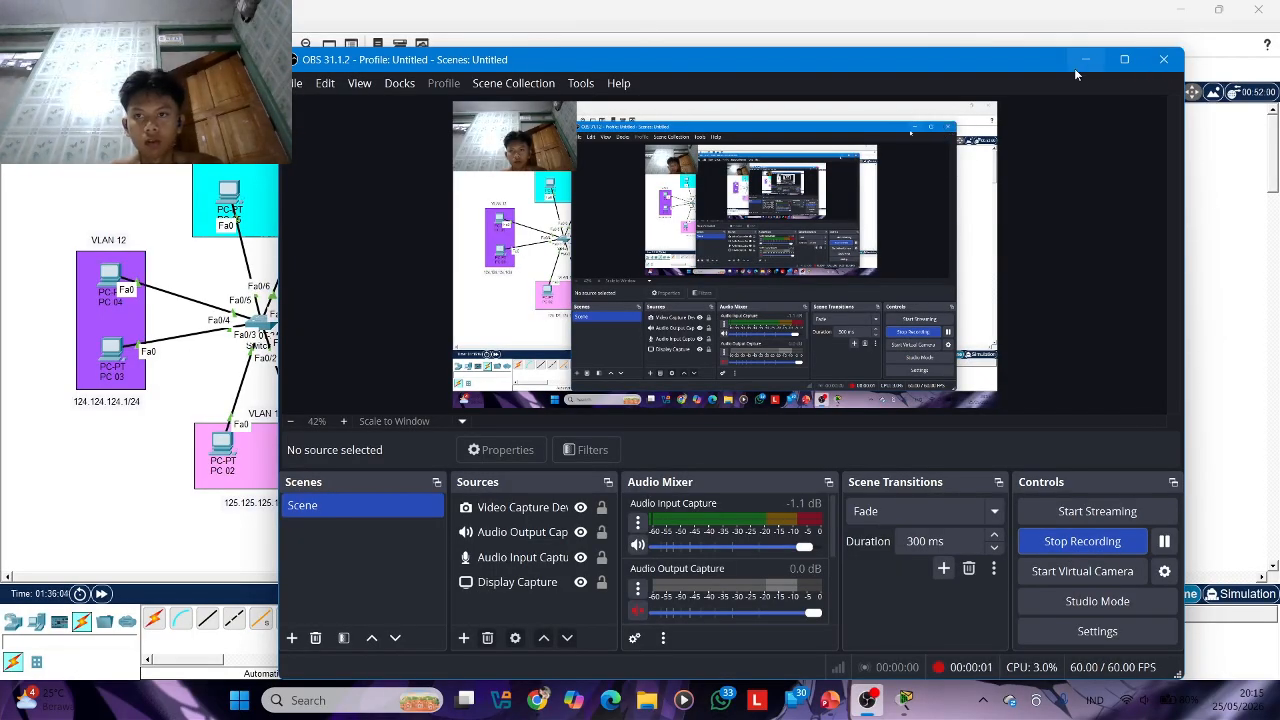
left_click(1080, 64)
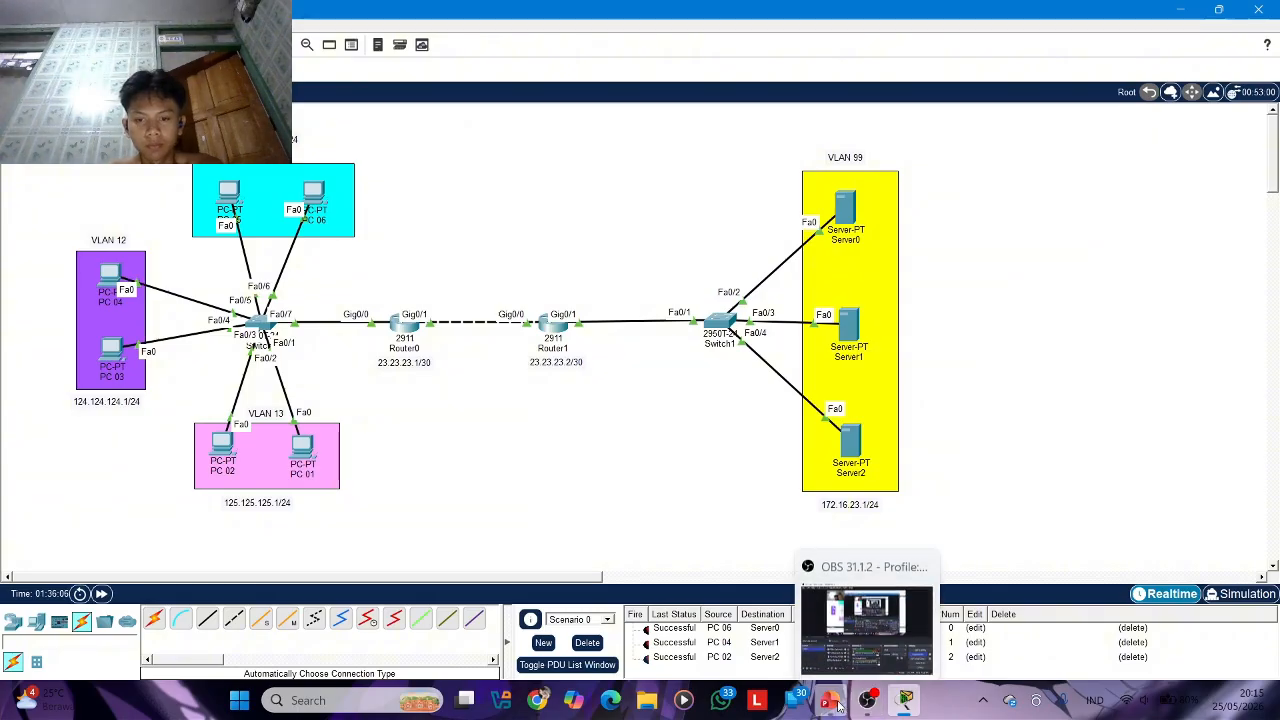
mouse_move(831, 701)
left_click(824, 641)
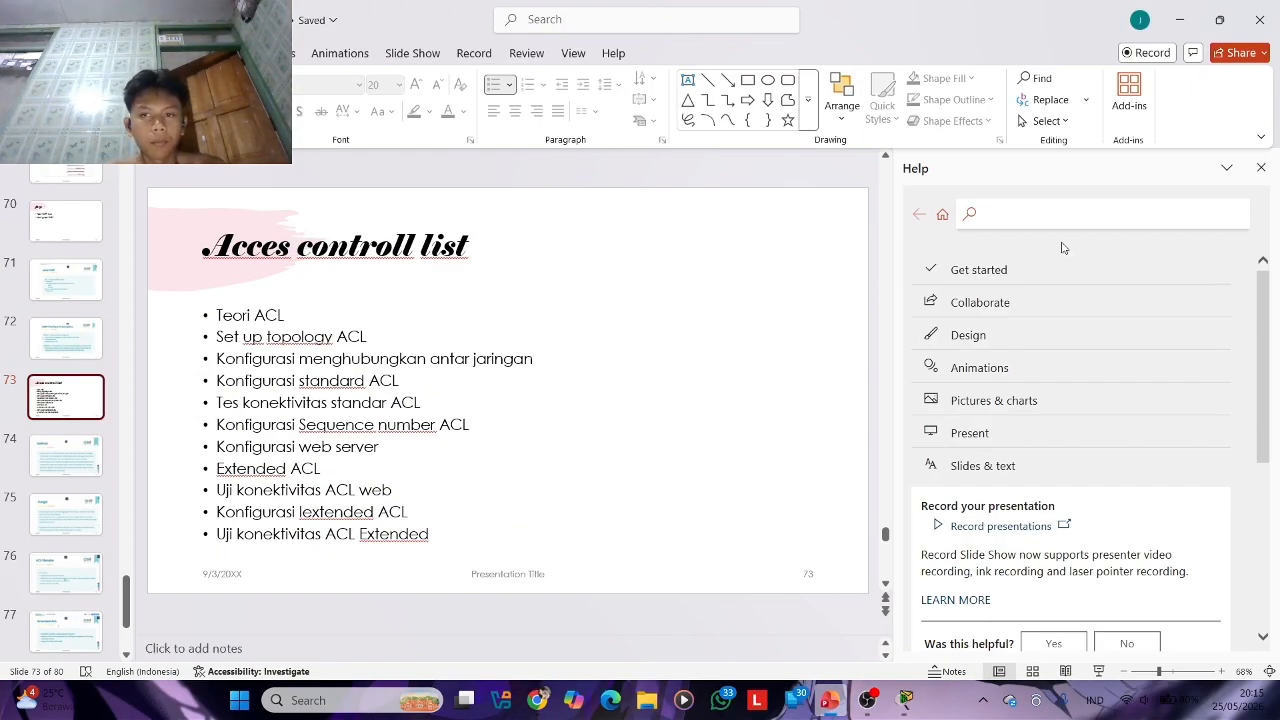
left_click(905, 700)
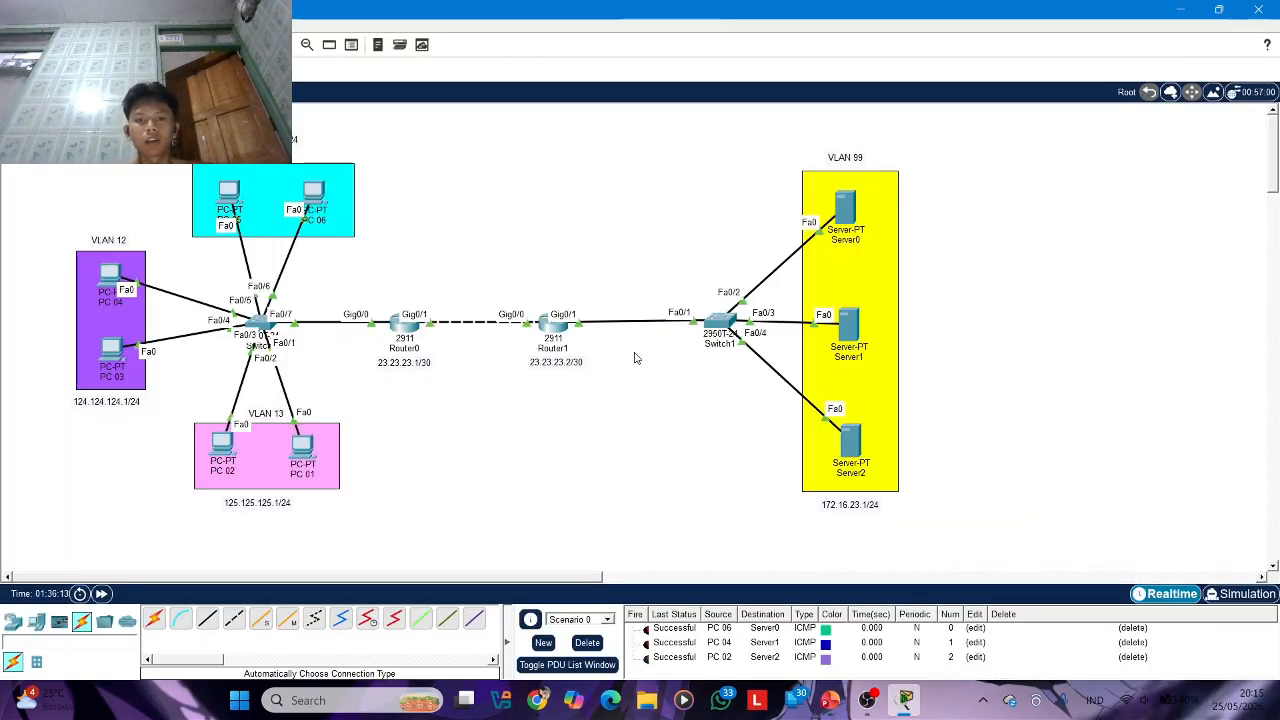
Open Router1's command line, enable privileged mode and enter global configuration mode with conf t
left_click_drag(549, 338, 557, 340)
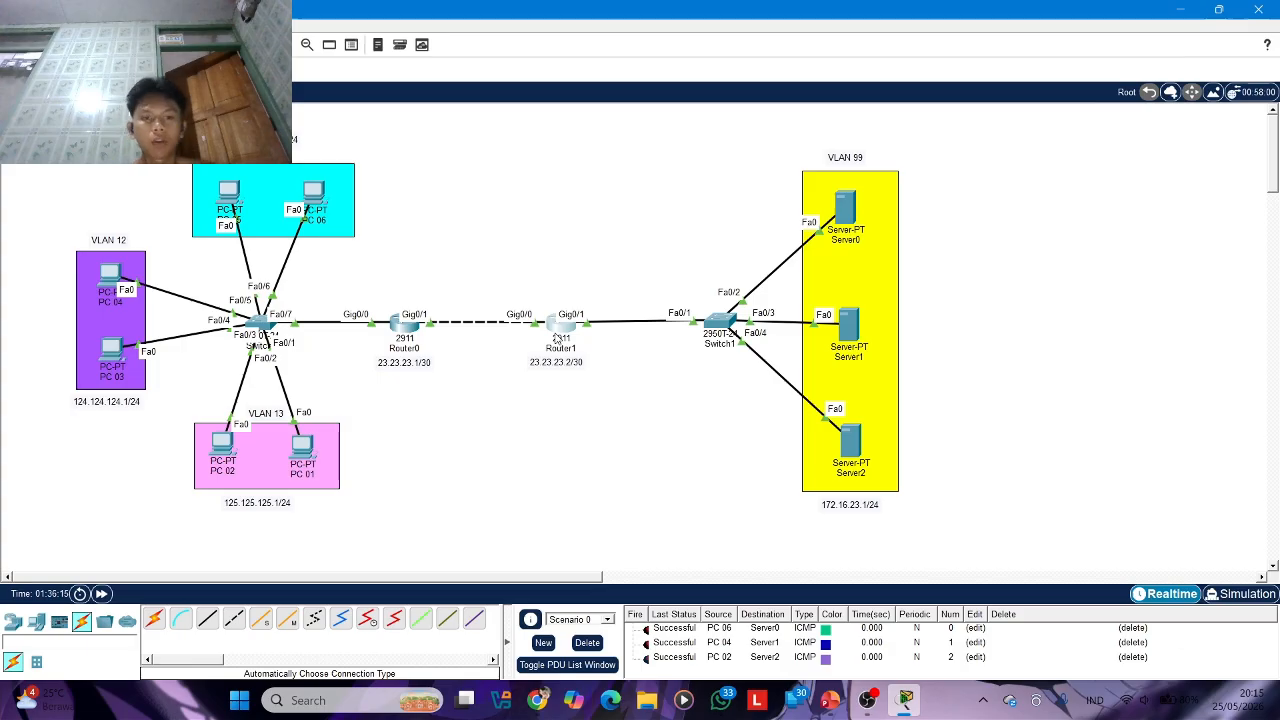
left_click(557, 340)
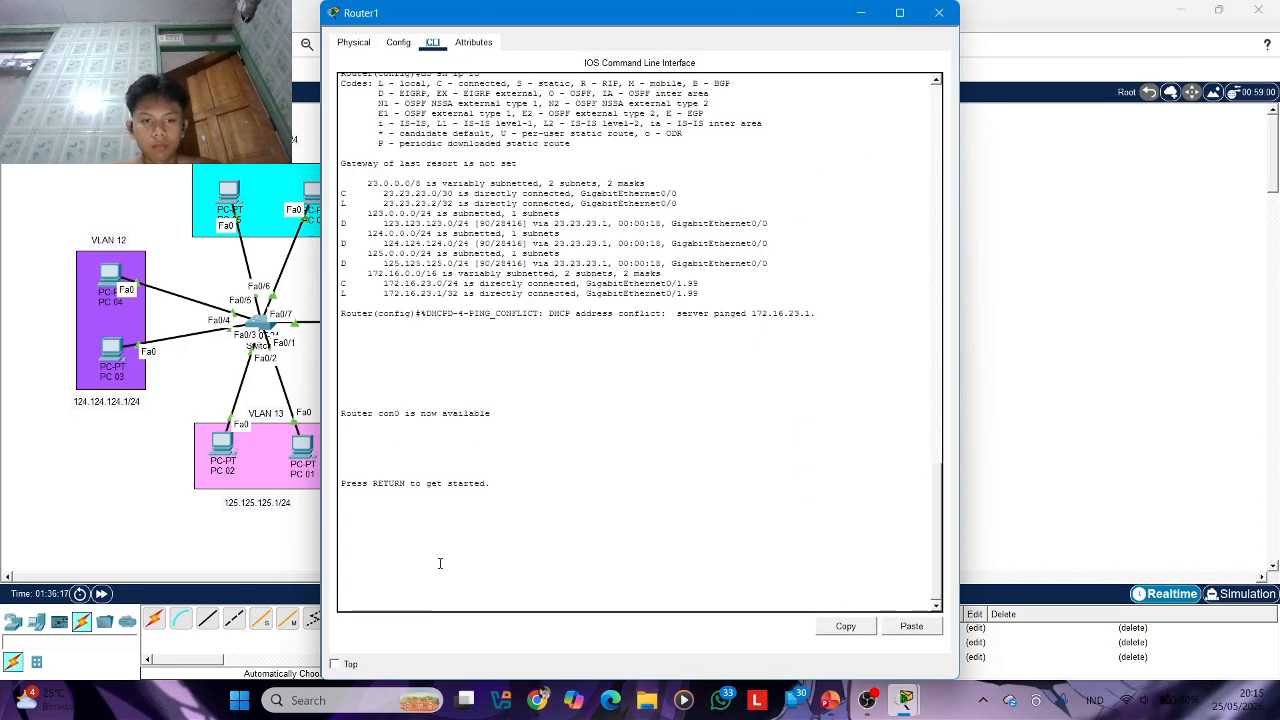
key("Return")
key("Return")
type("en")
key("Return")
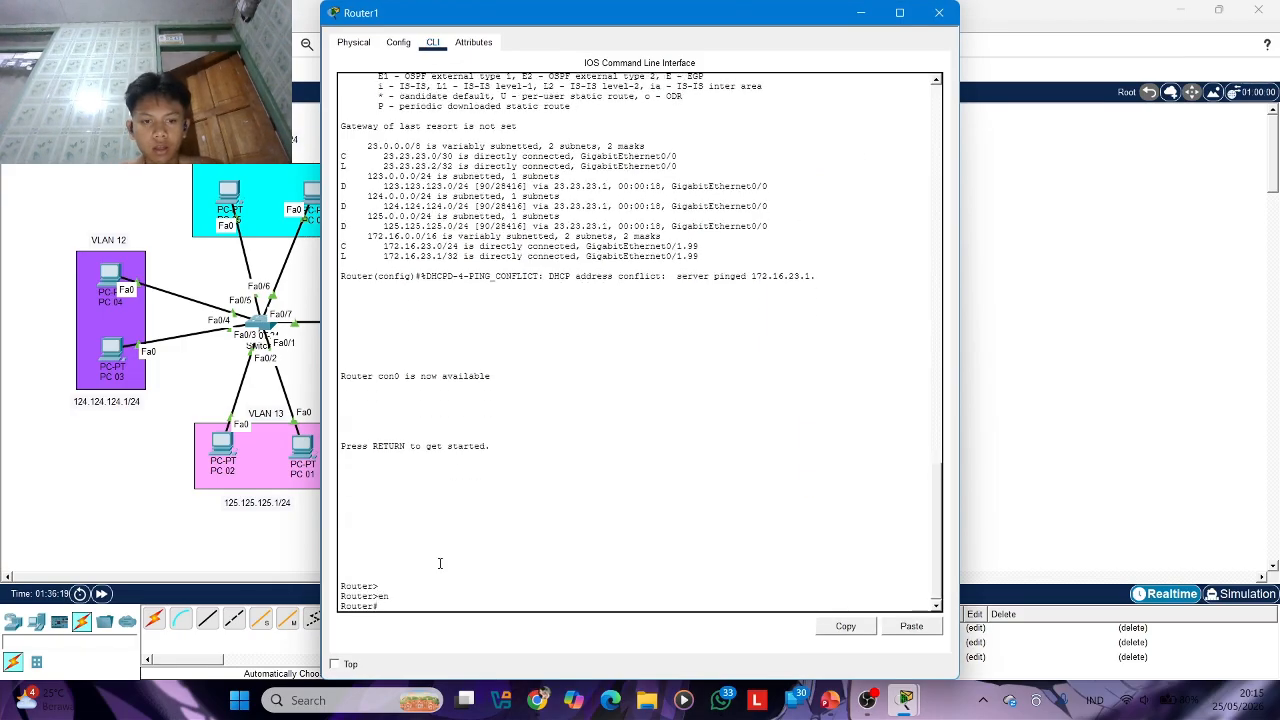
type("conf t")
key("Return")
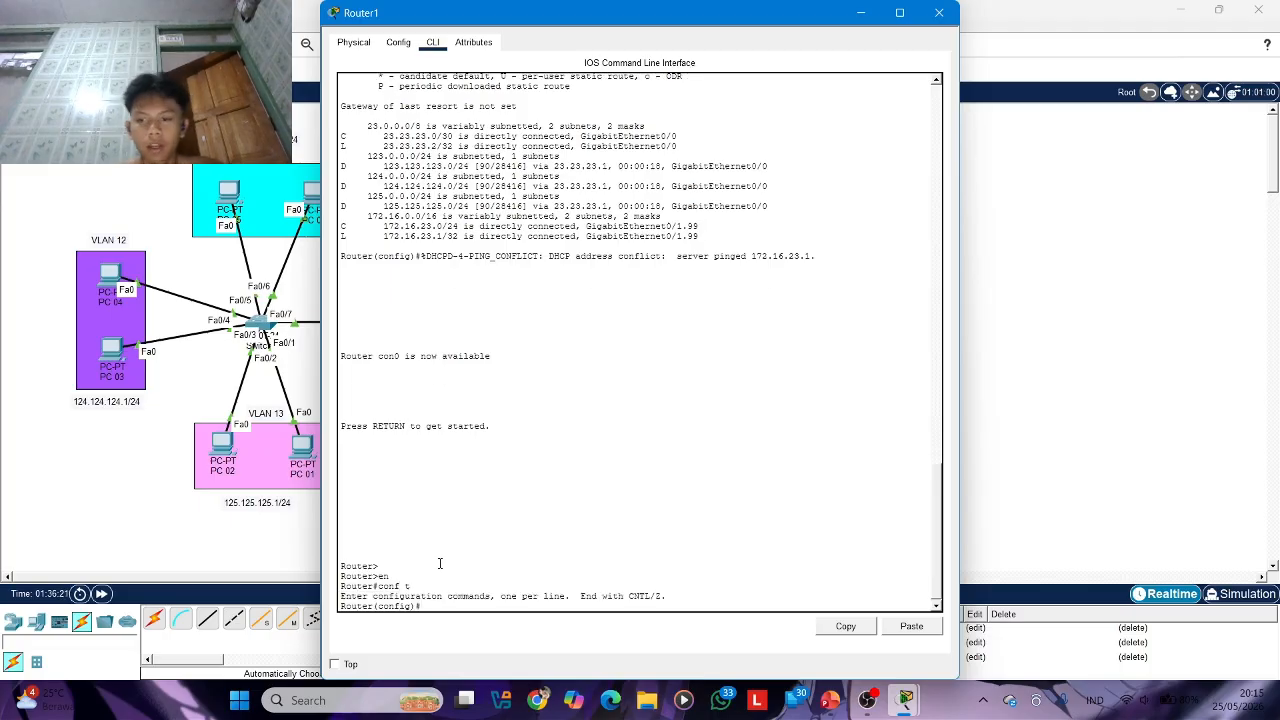
Begin an access-list command on Router1 and list its available arguments with the ? help
type("ac")
key("Tab")
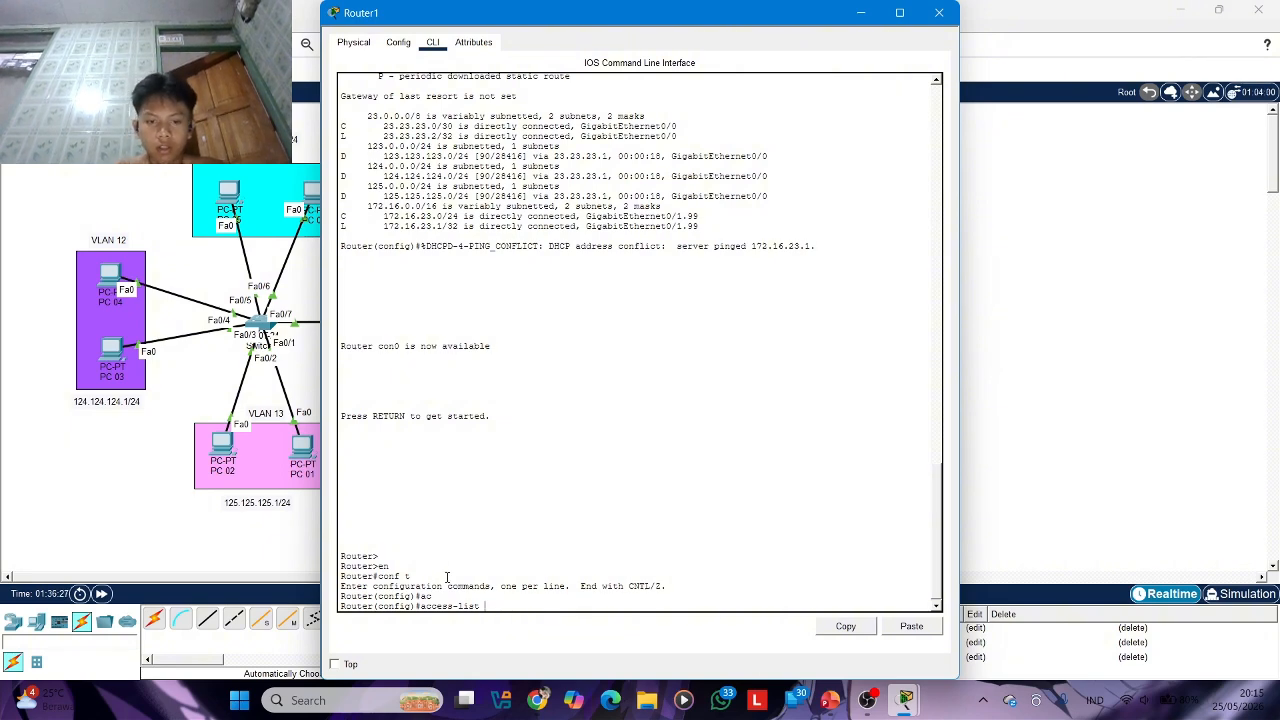
type("?")
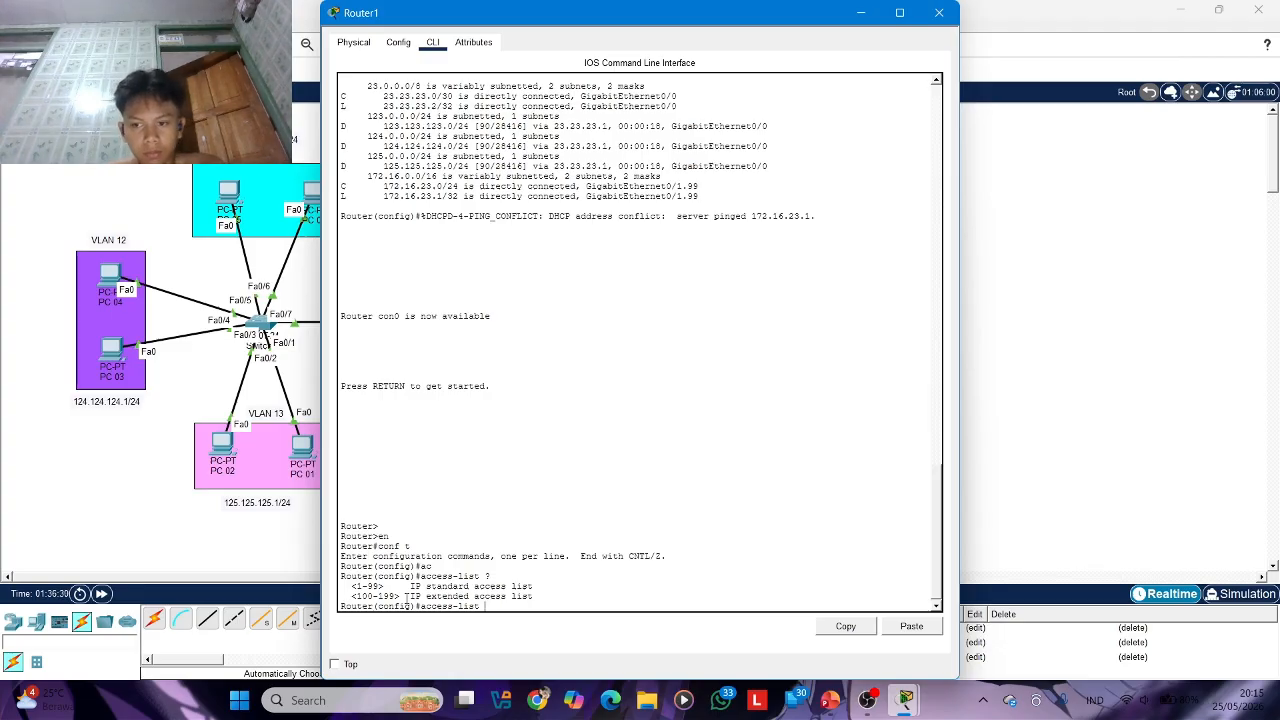
key("Tab")
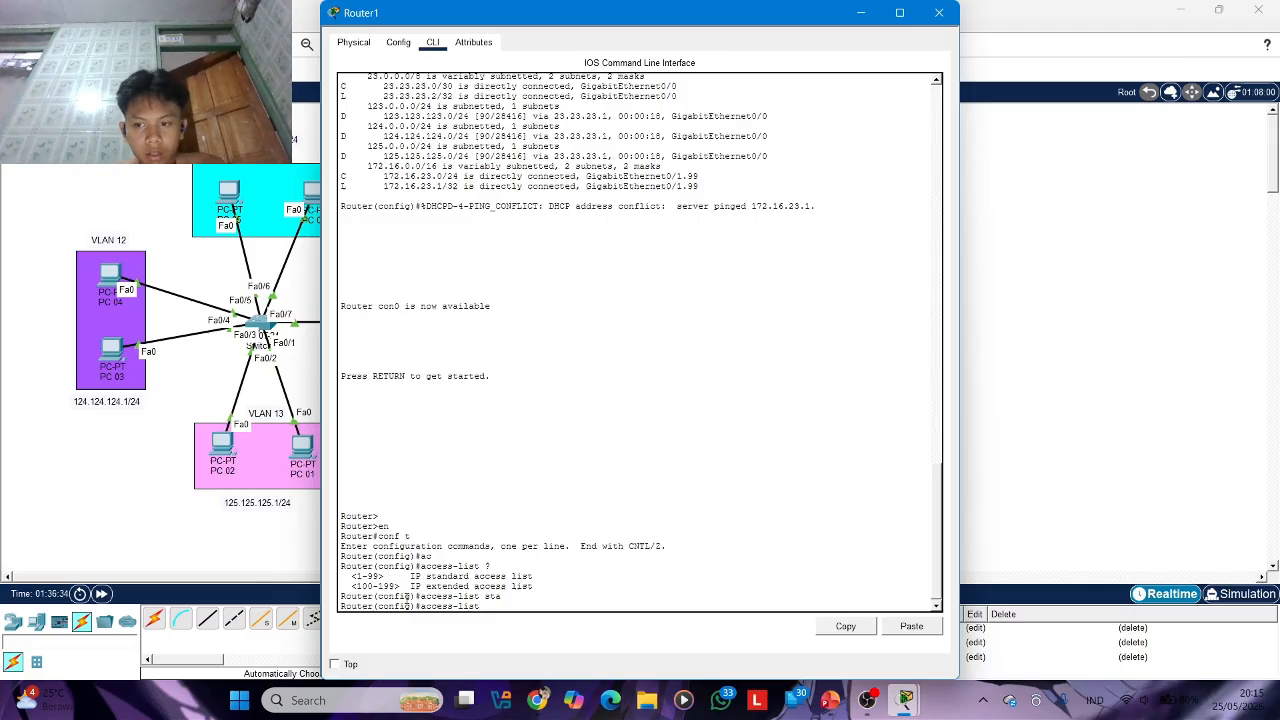
key("Tab")
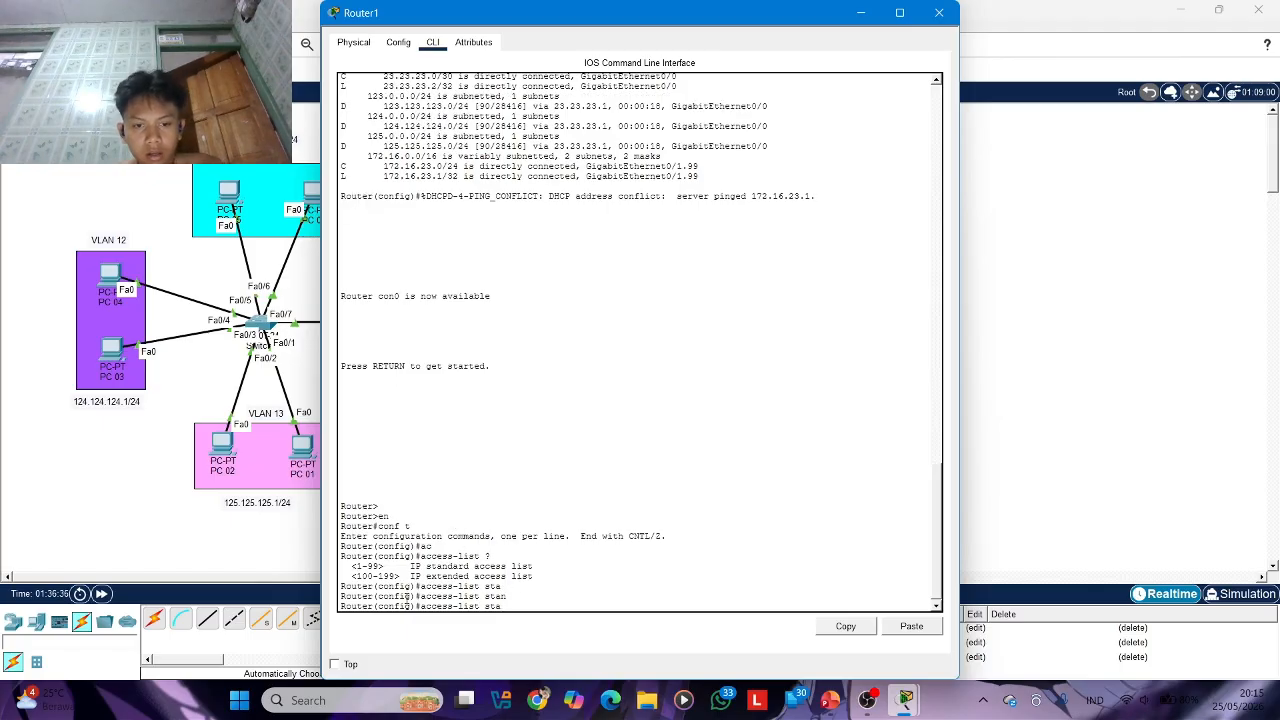
key("BackSpace")
key("BackSpace")
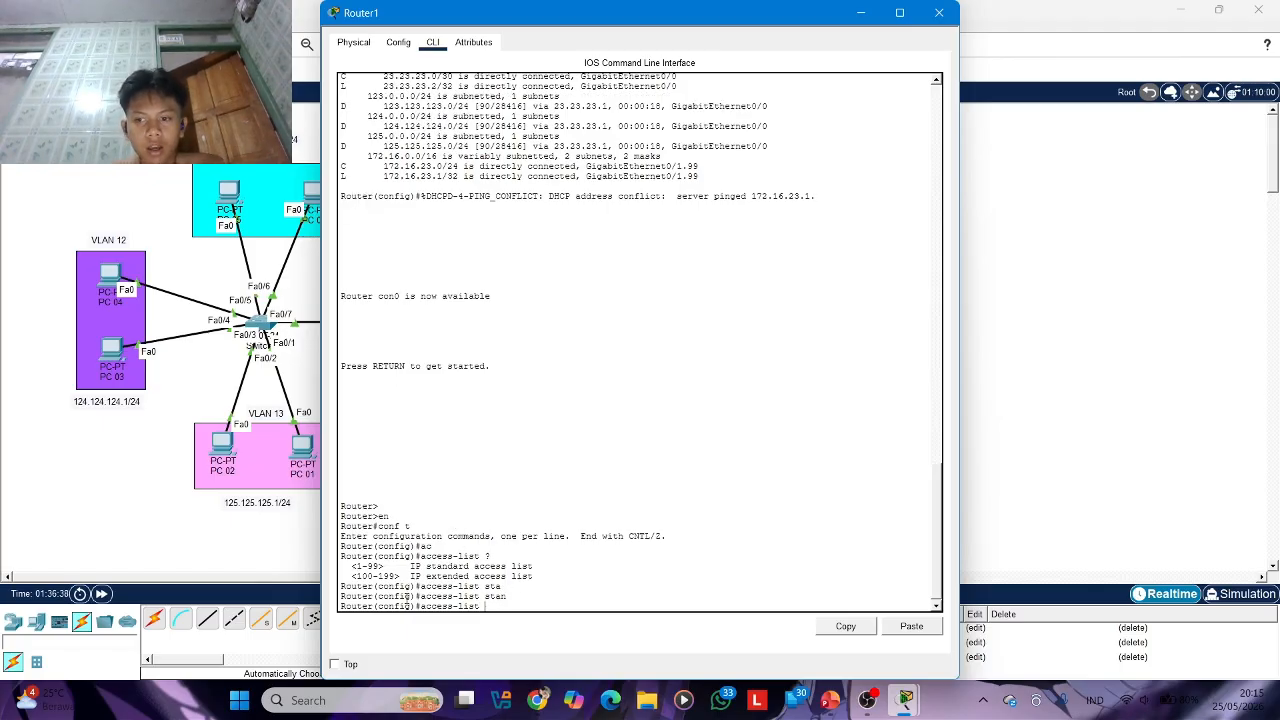
Create standard ACL 1 on Router1 with ip access-list standard 1, and list its available subcommands with the ? help
type("1")
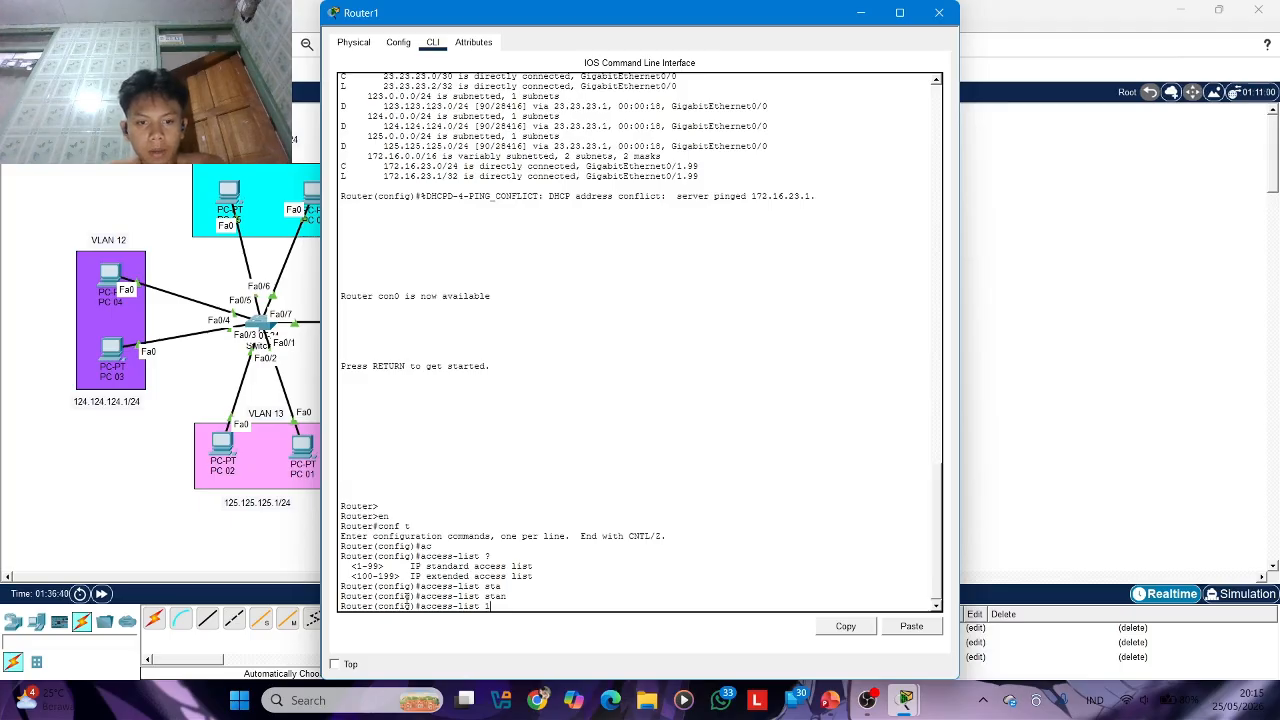
key("Return")
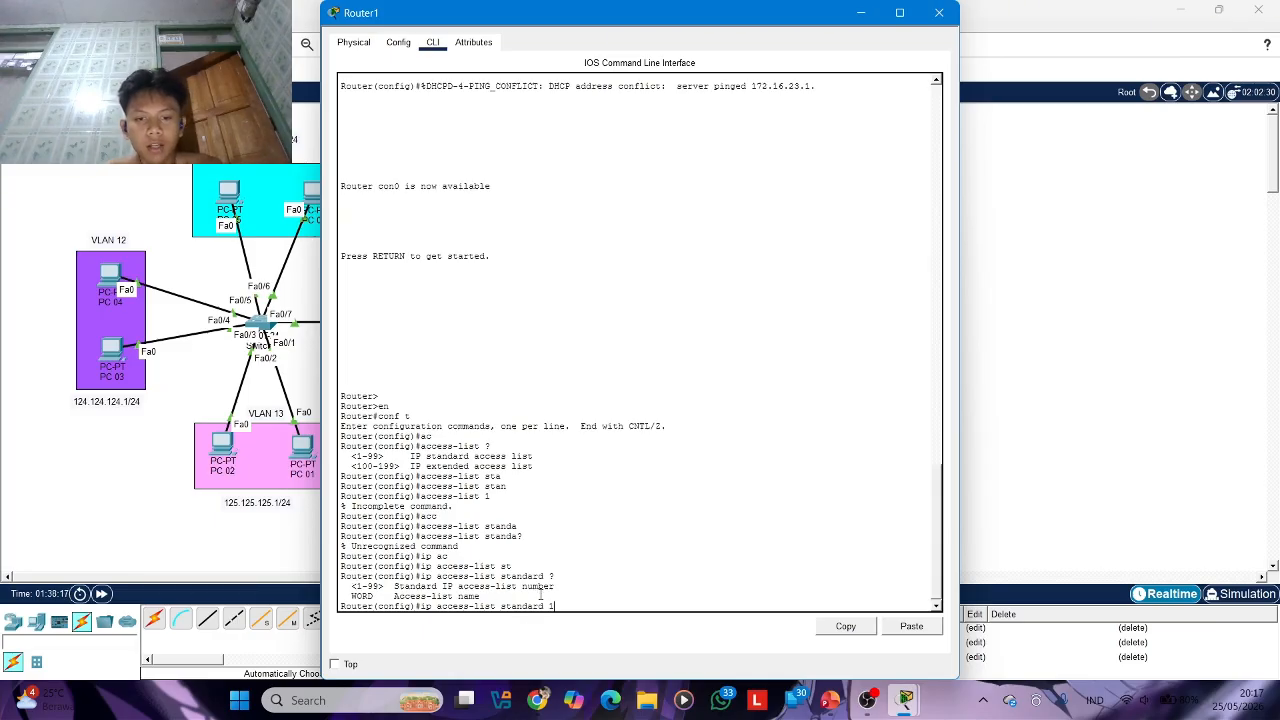
key("Return")
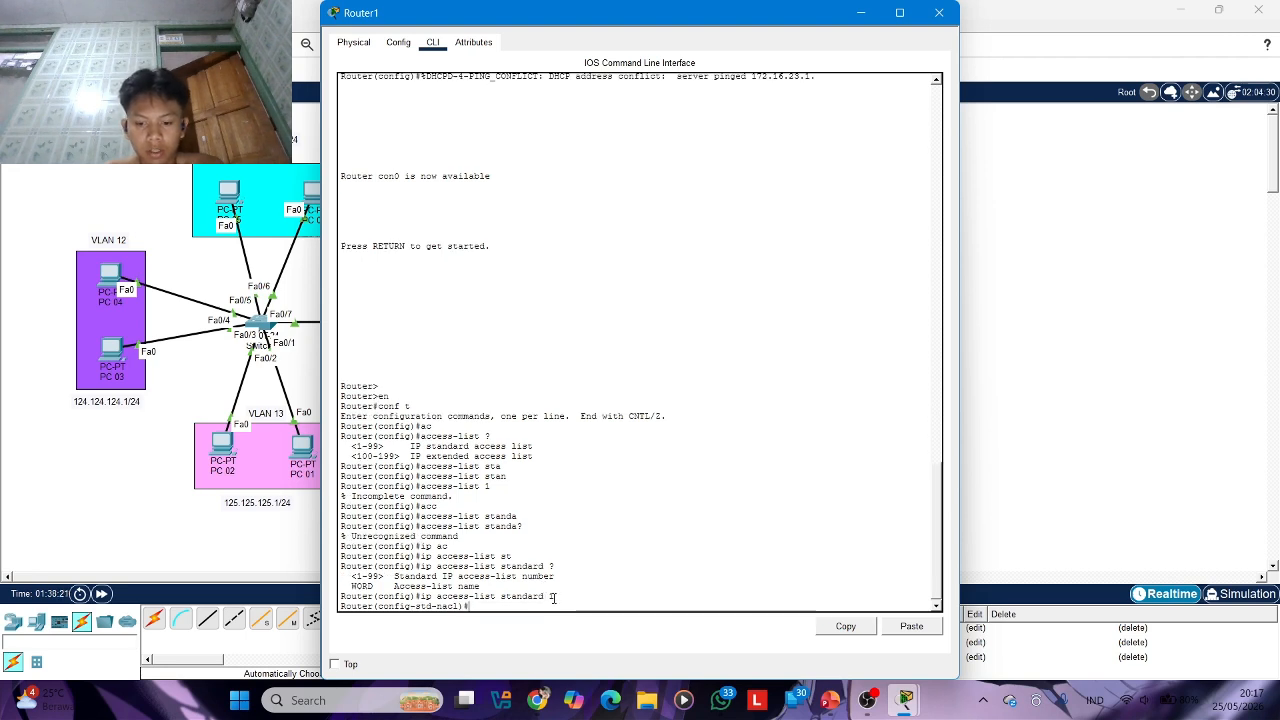
type("?")
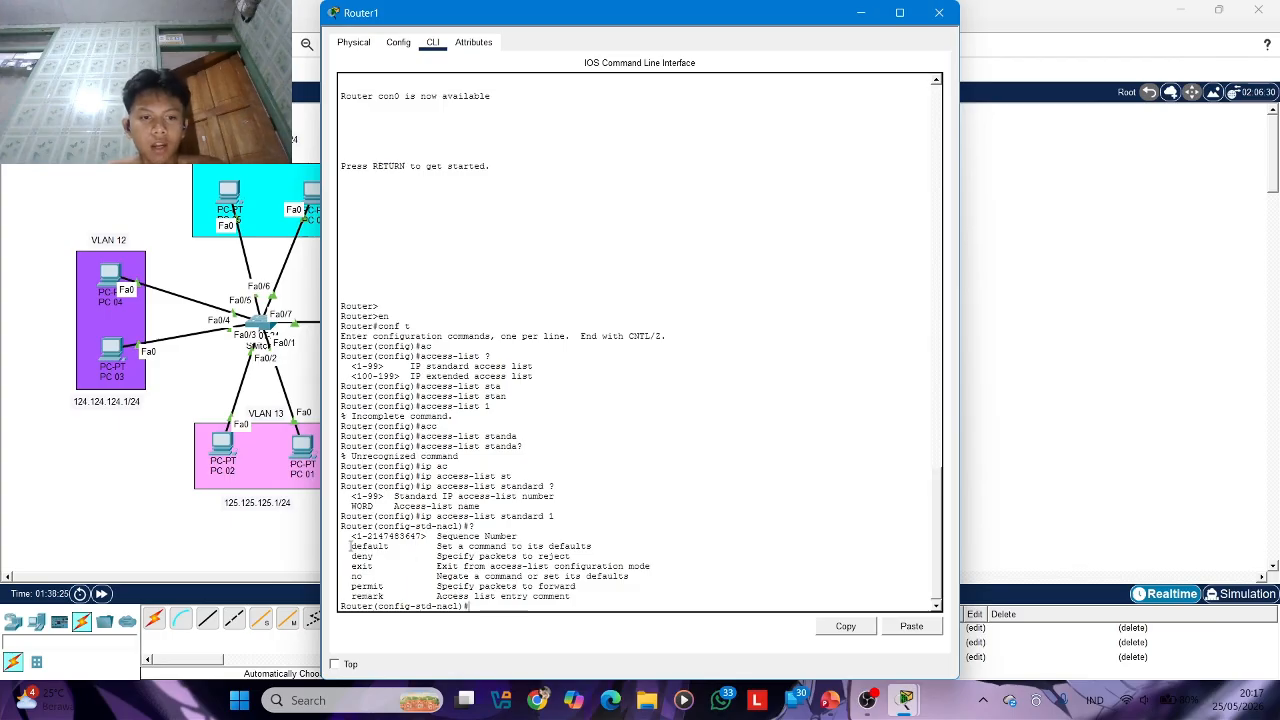
left_click_drag(348, 556, 385, 582)
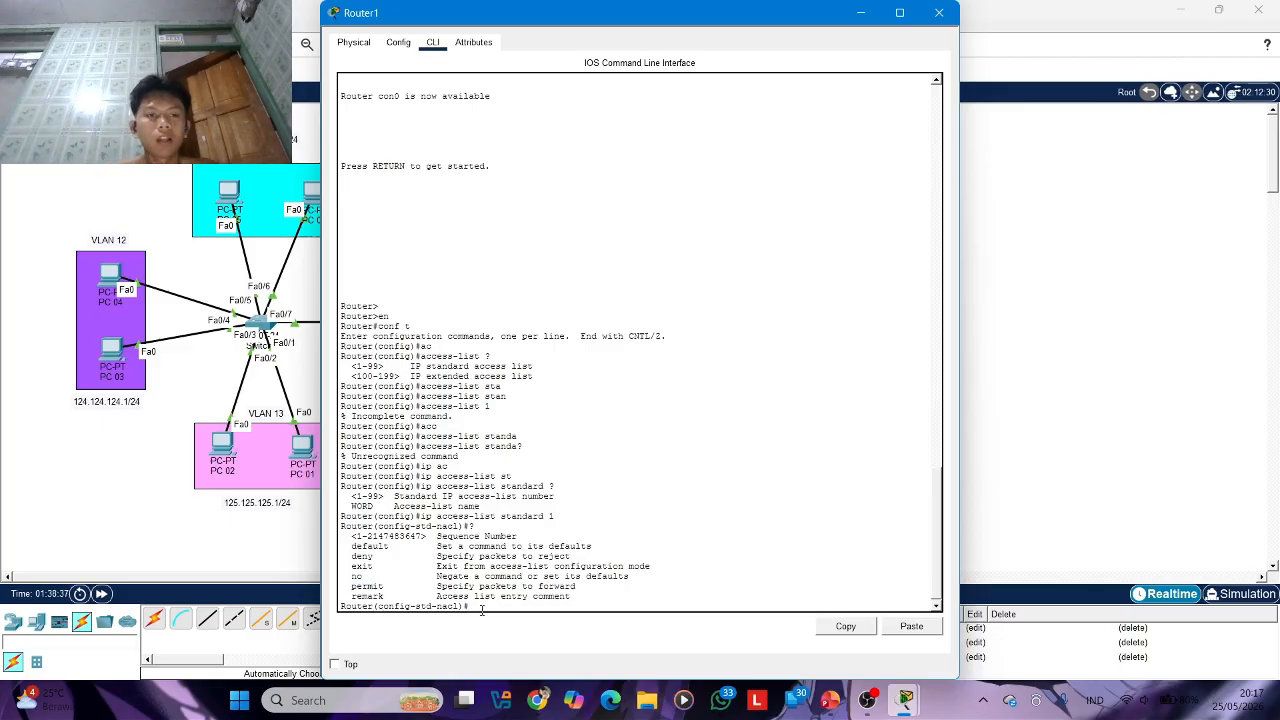
Begin a deny entry in standard ACL 1, and move the Router1 window aside to check the network topology
type("en")
key("Tab")
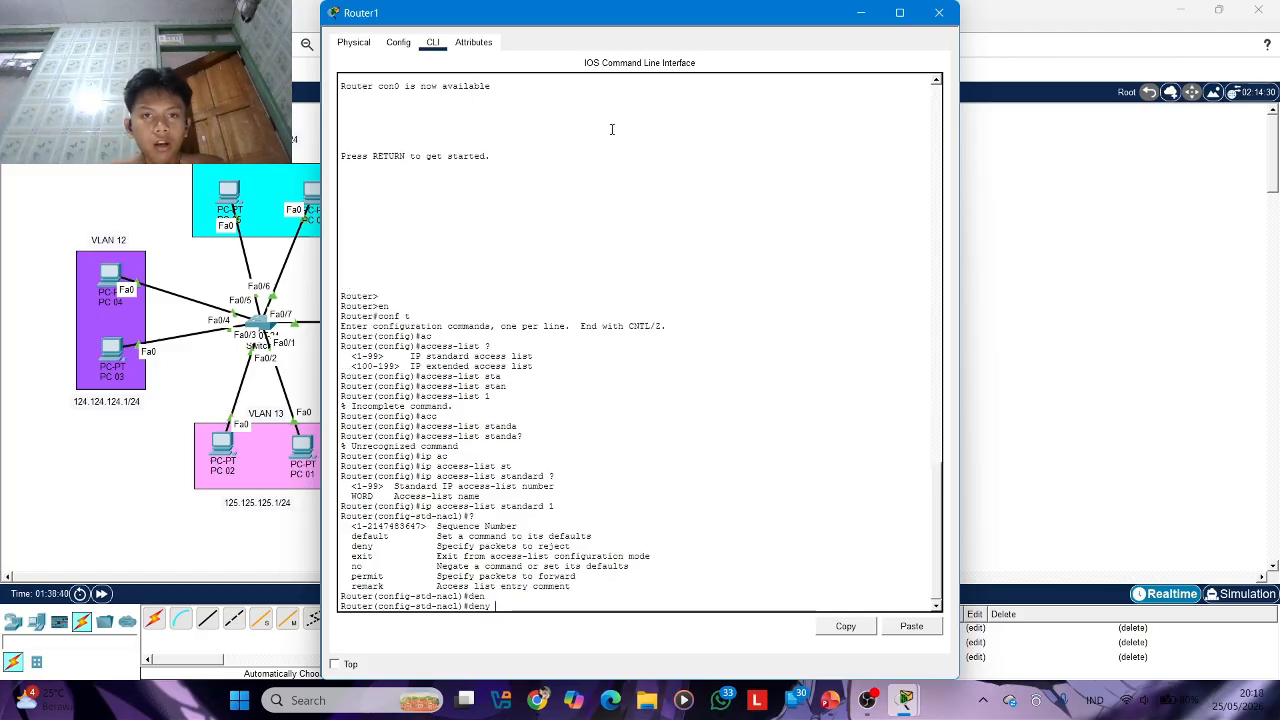
left_click_drag(641, 20, 756, 30)
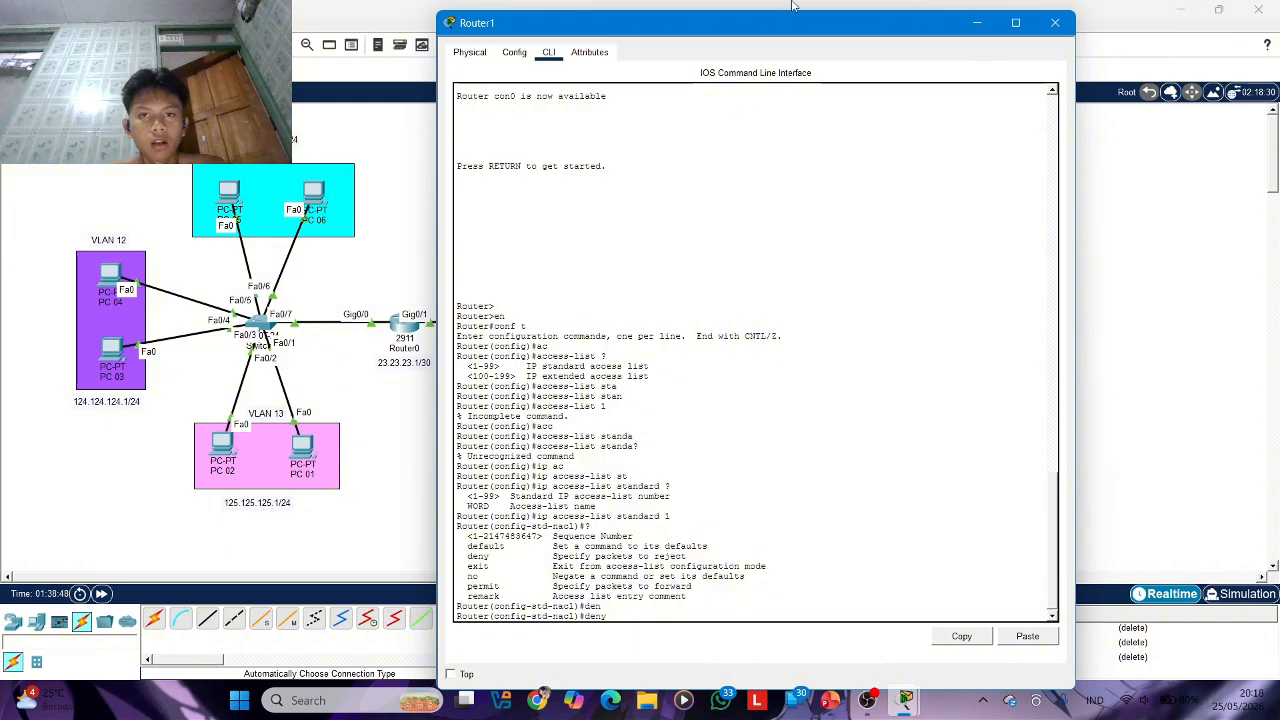
left_click_drag(795, 20, 453, 380)
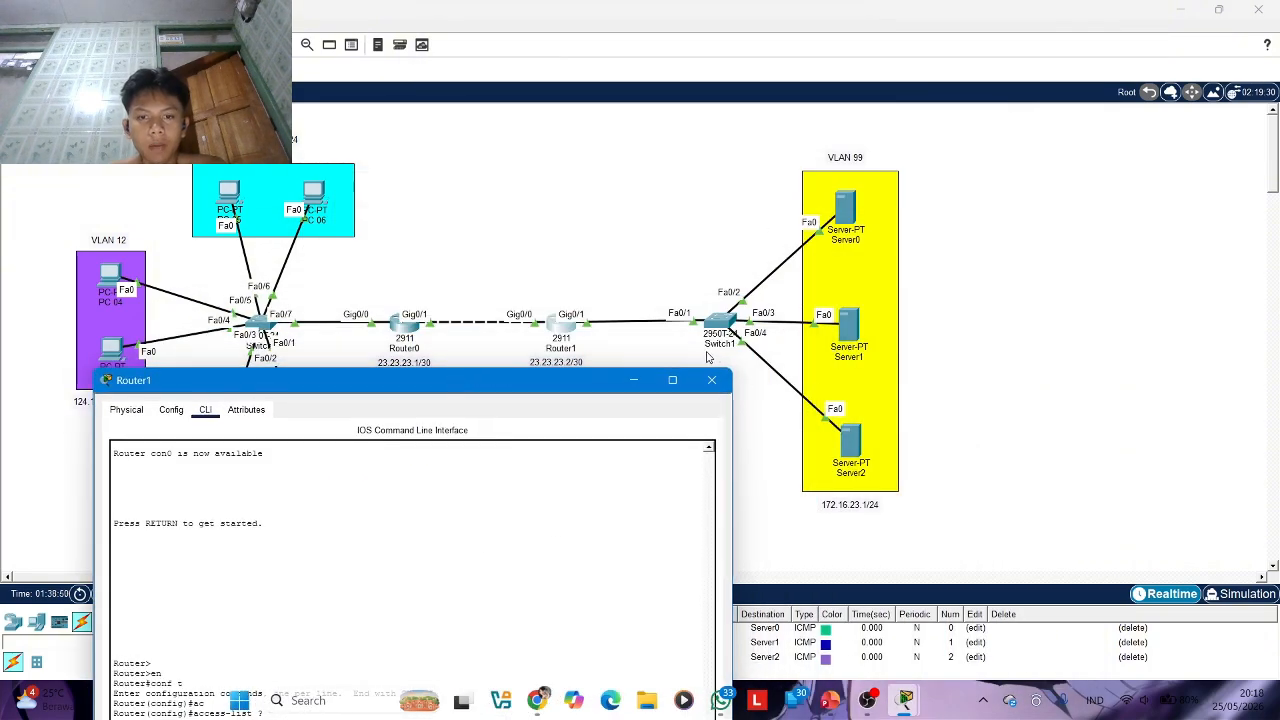
left_click_drag(547, 384, 700, 3)
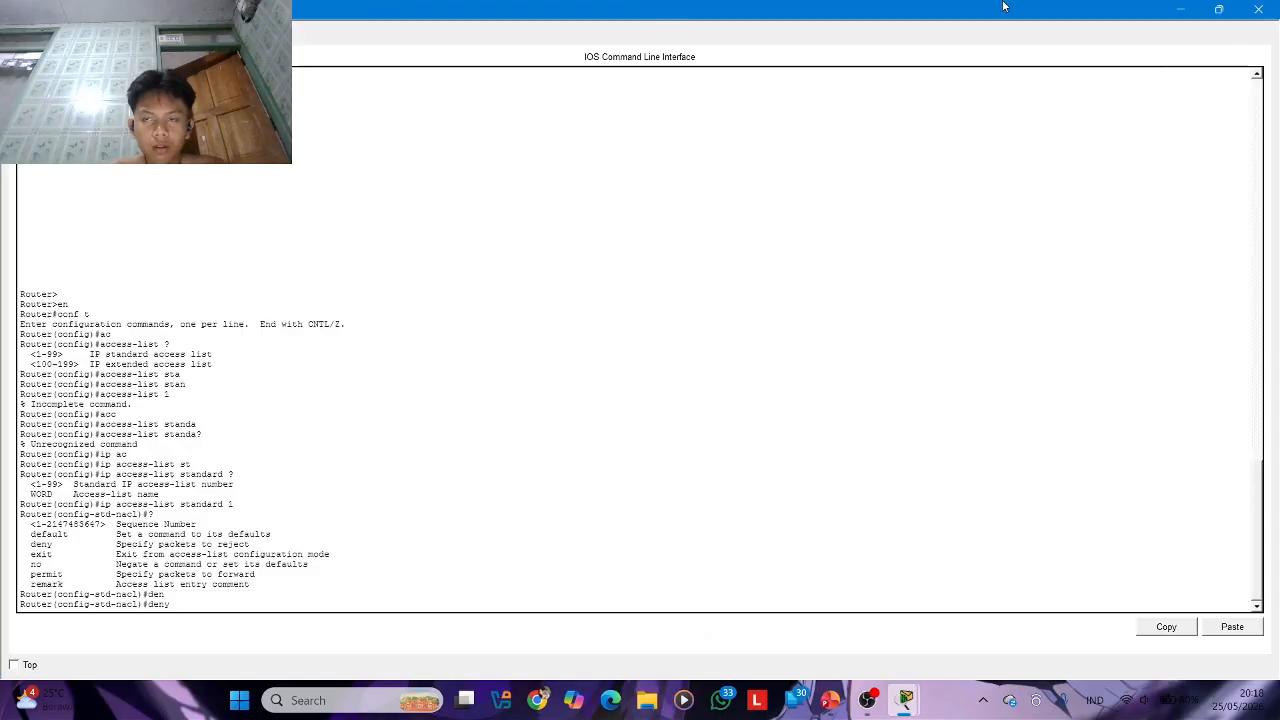
left_click(1219, 8)
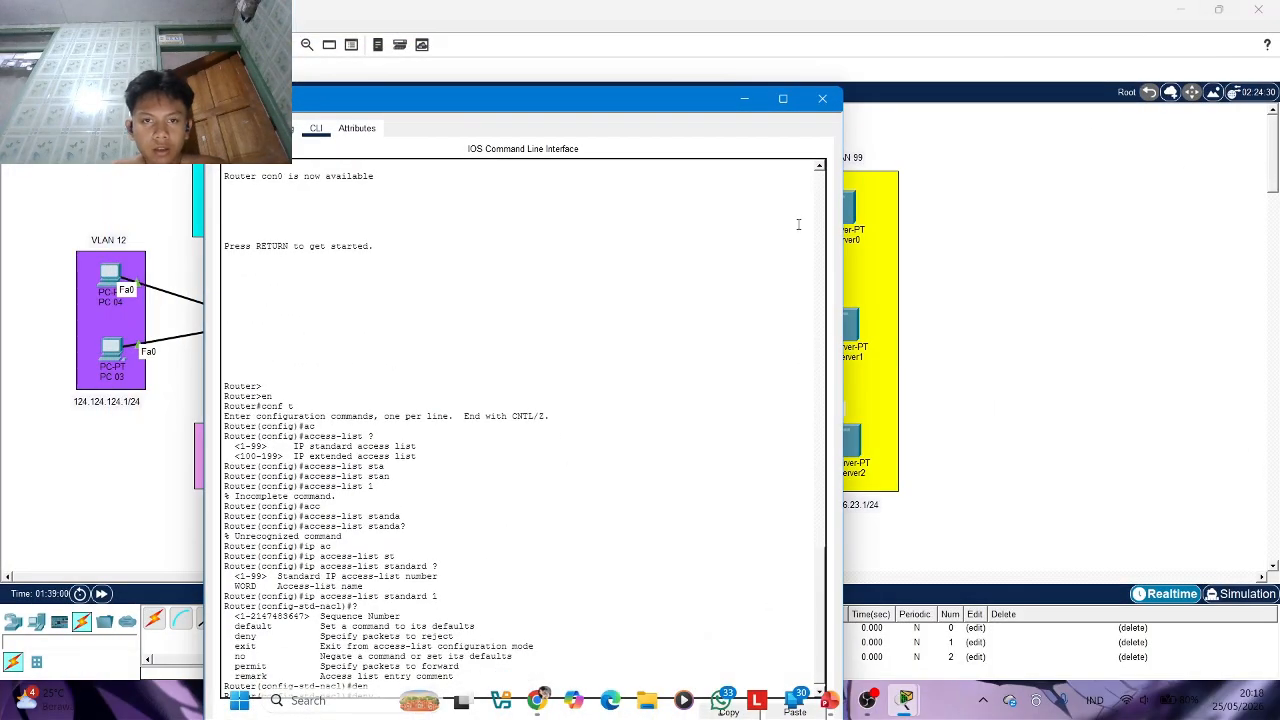
left_click_drag(771, 178, 736, 268)
scroll(736, 268, "down", 10)
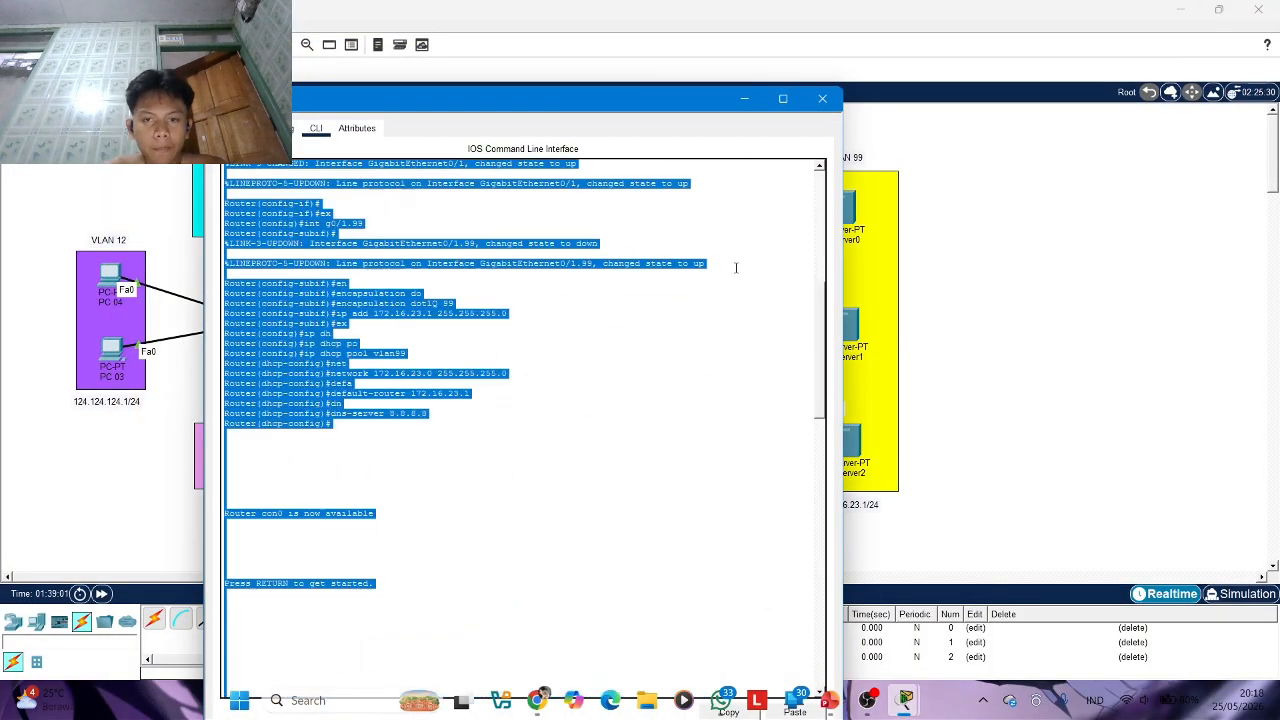
scroll(736, 268, "down", 11)
left_click(644, 474)
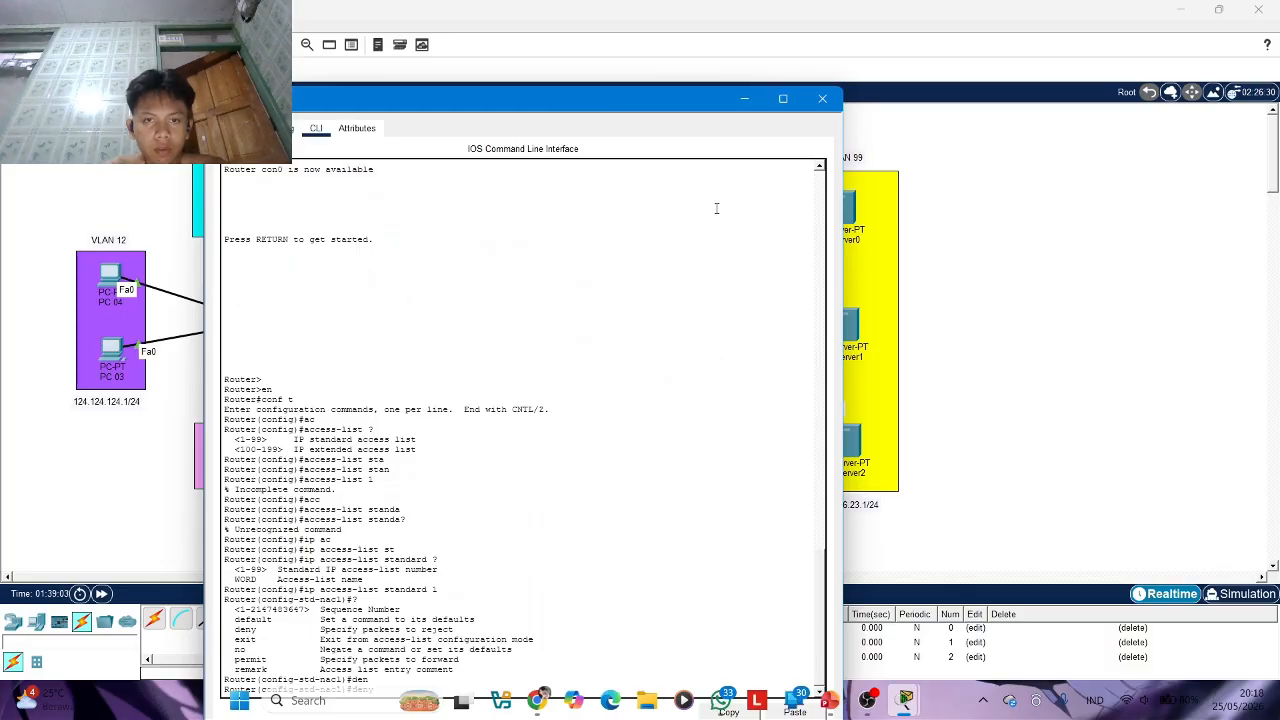
left_click_drag(614, 98, 572, 43)
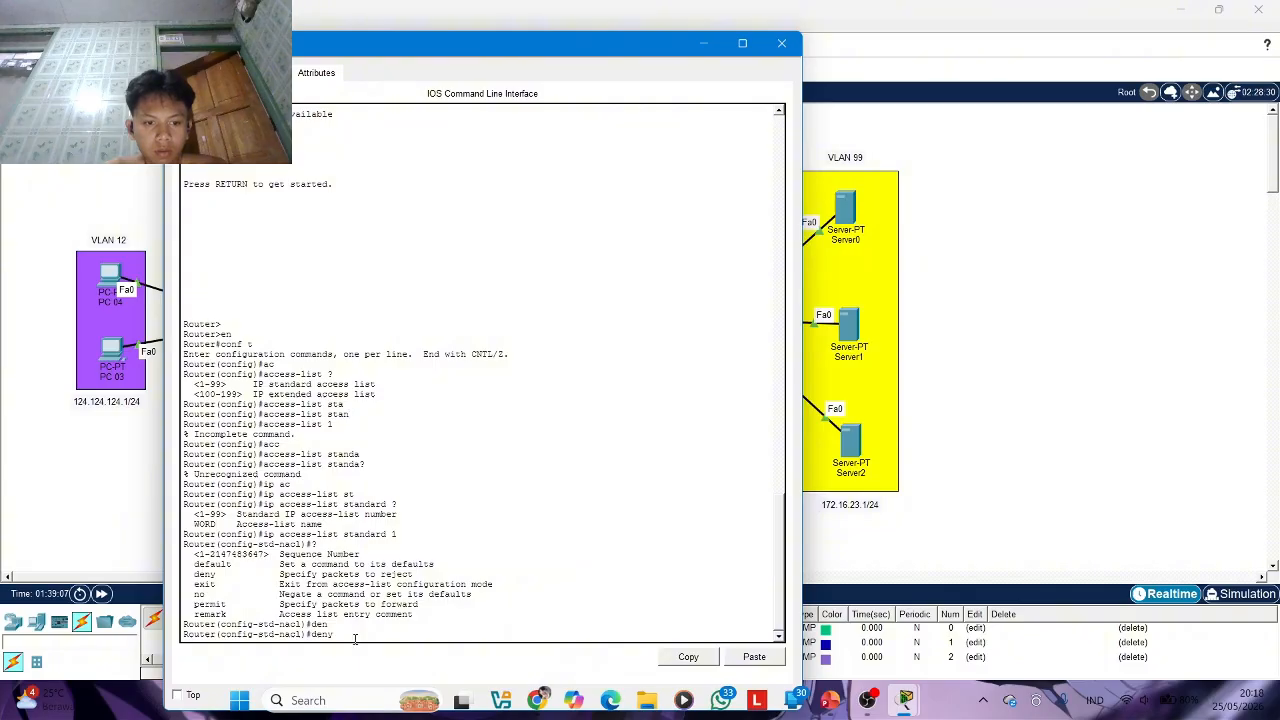
List the source options of the deny command with the ? help and examine the address, any and host choices
type("?")
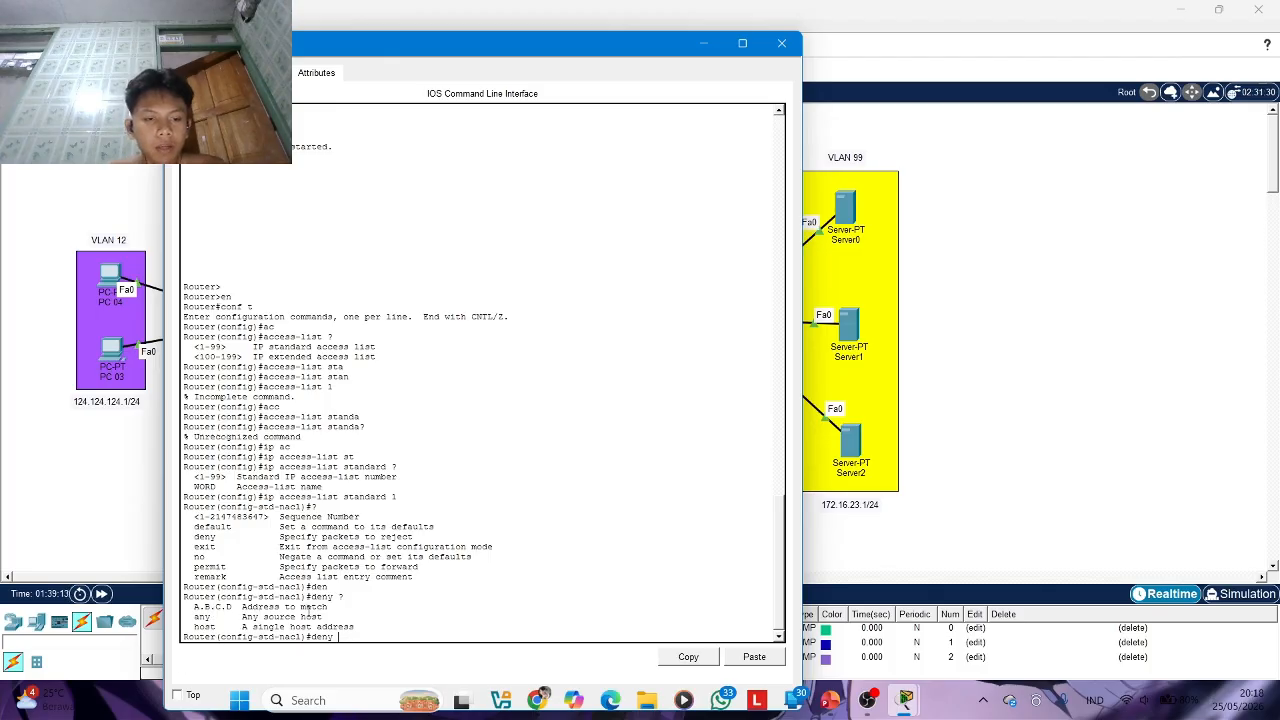
left_click_drag(194, 606, 297, 606)
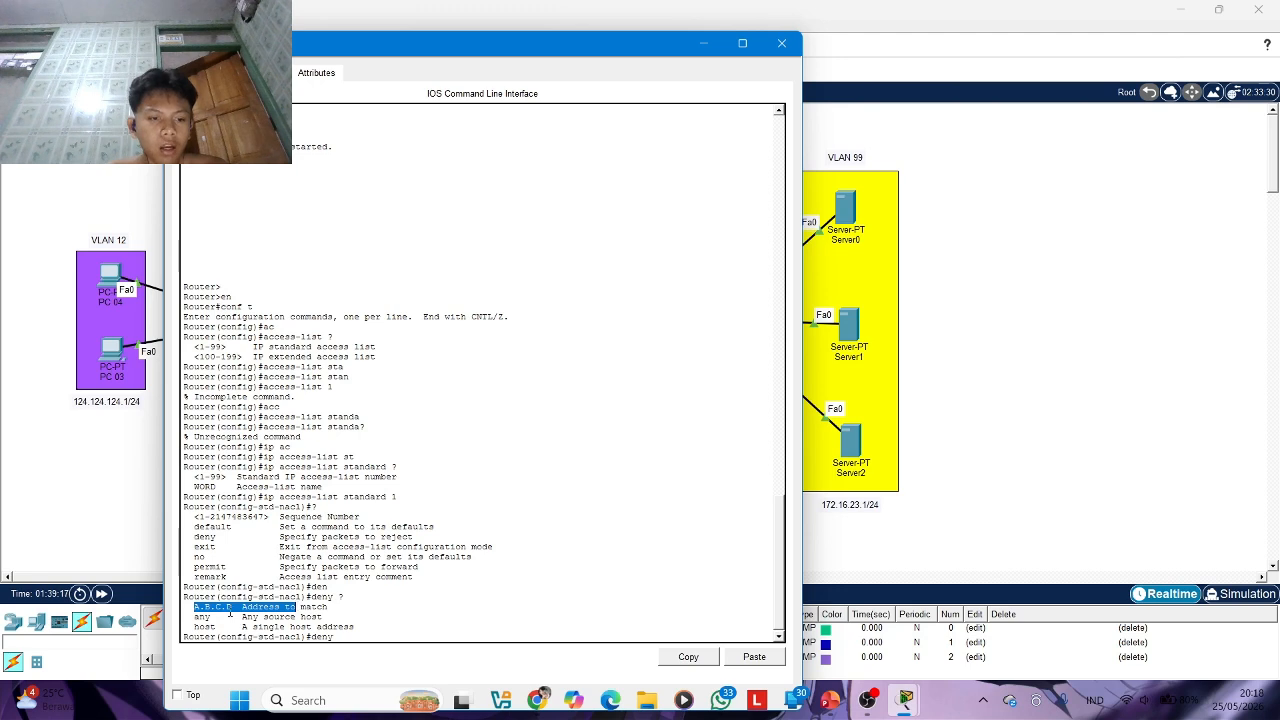
left_click_drag(197, 617, 238, 627)
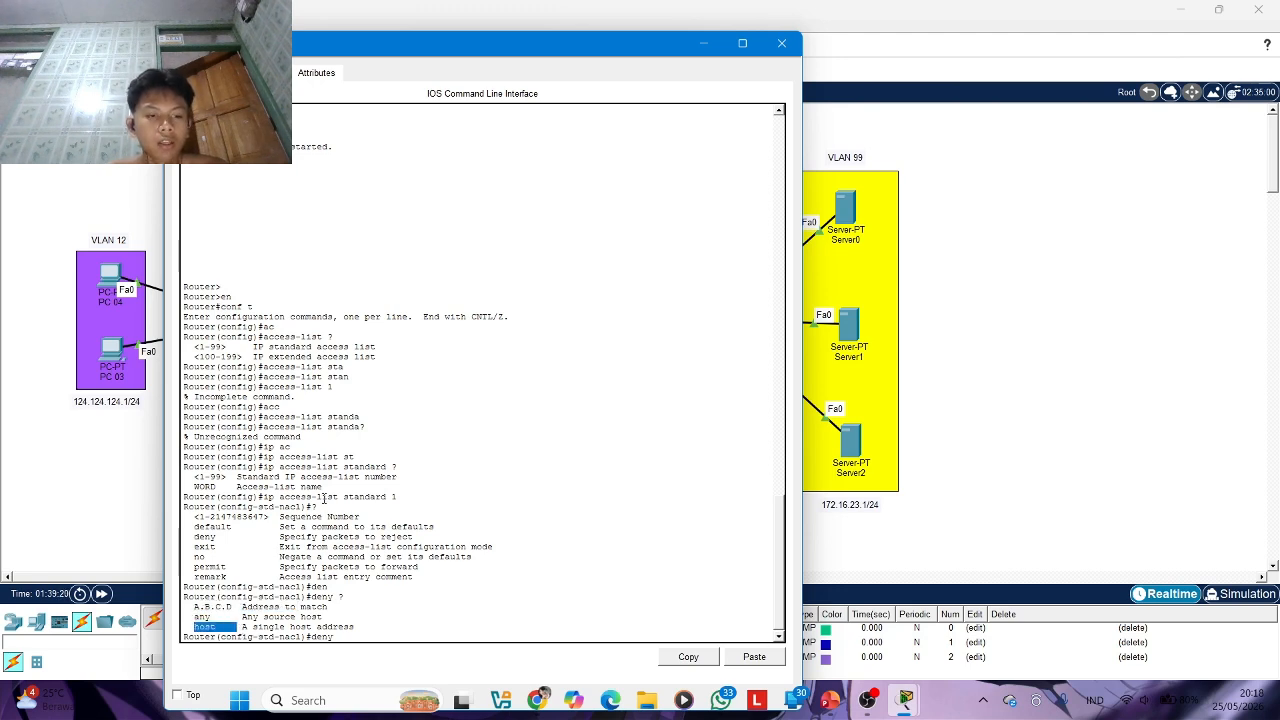
left_click(497, 350)
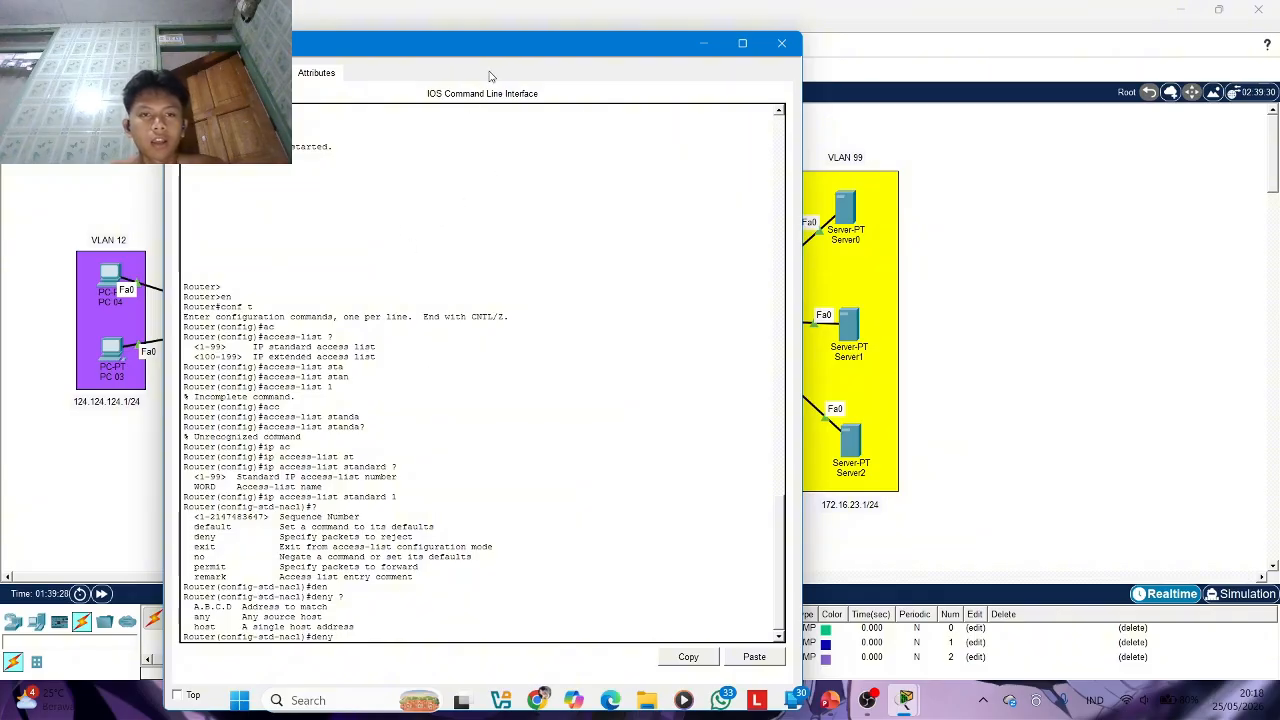
Complete the deny entry to block network 123.123.123.0 with wildcard mask 0.0.0.255
left_click_drag(495, 57, 598, 64)
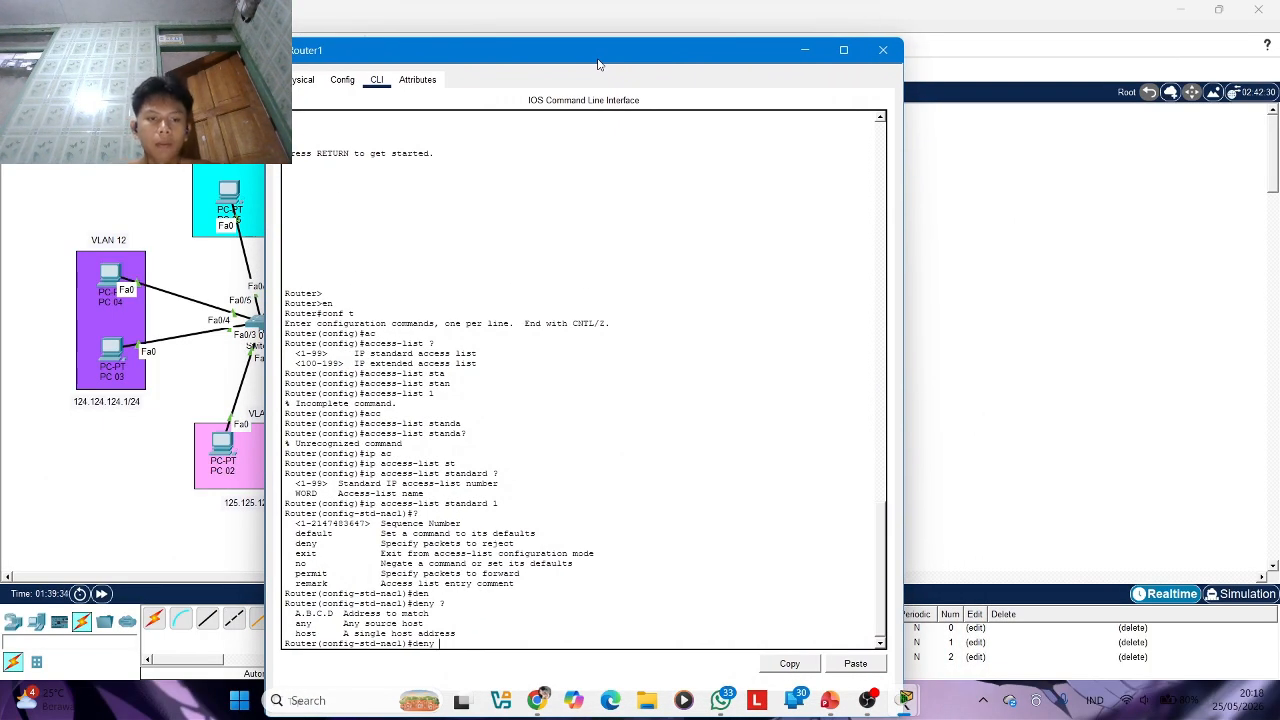
type("123")
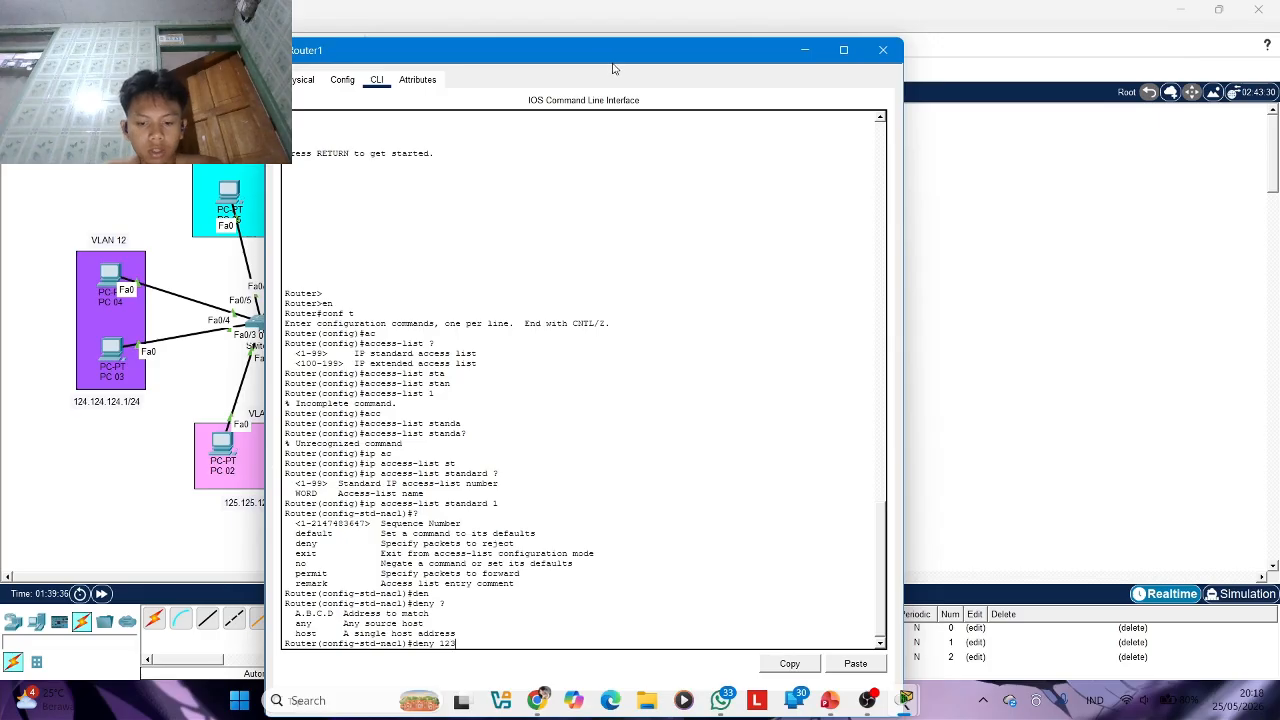
type(".123.123")
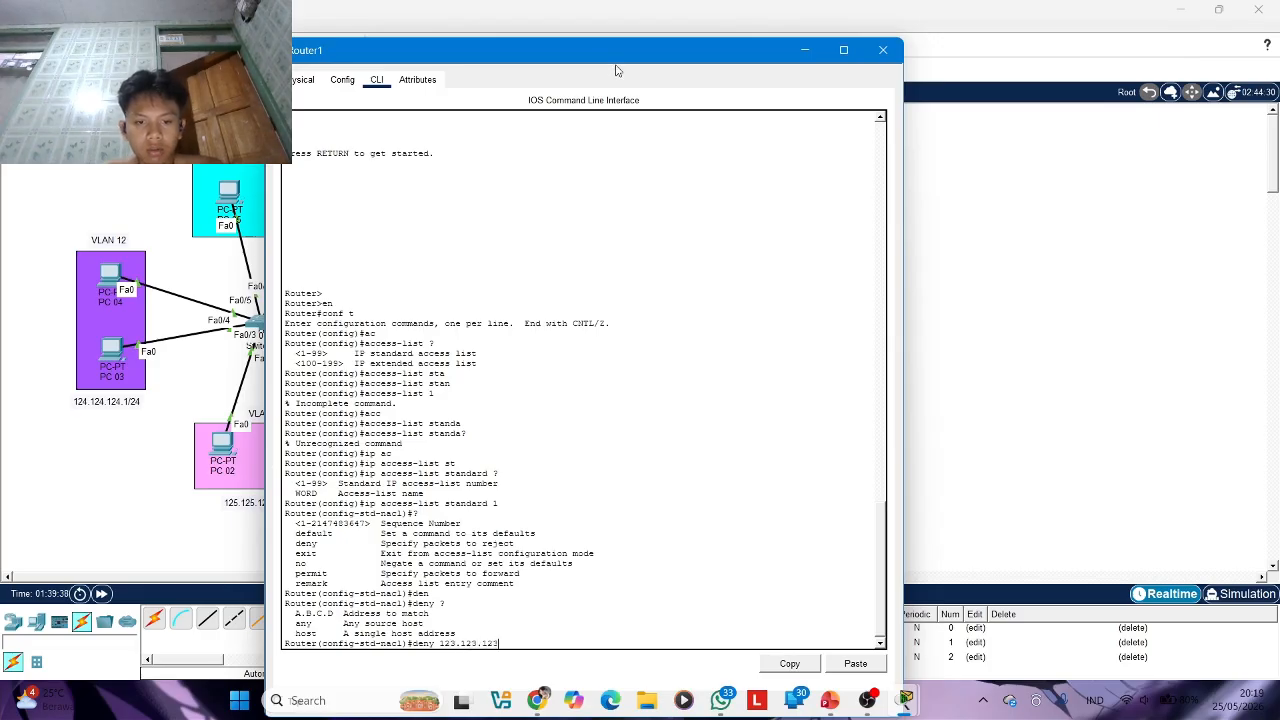
type(".0 0.0.0.255")
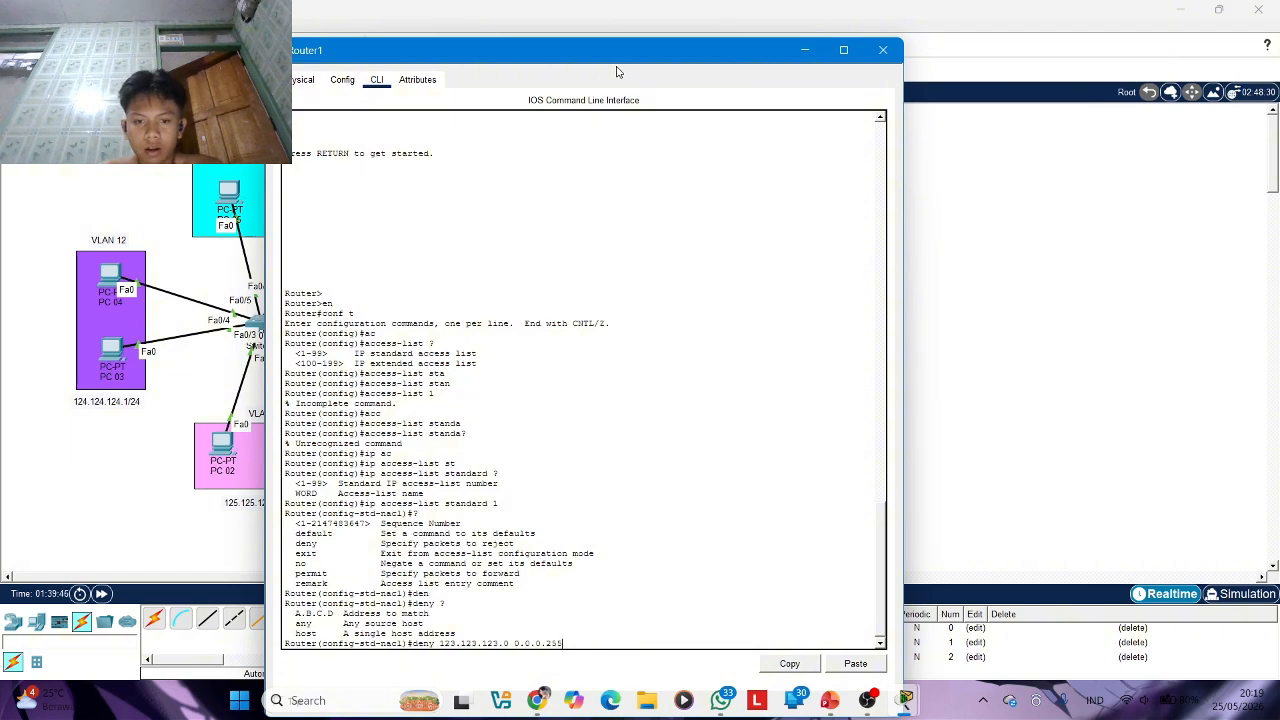
key("Return")
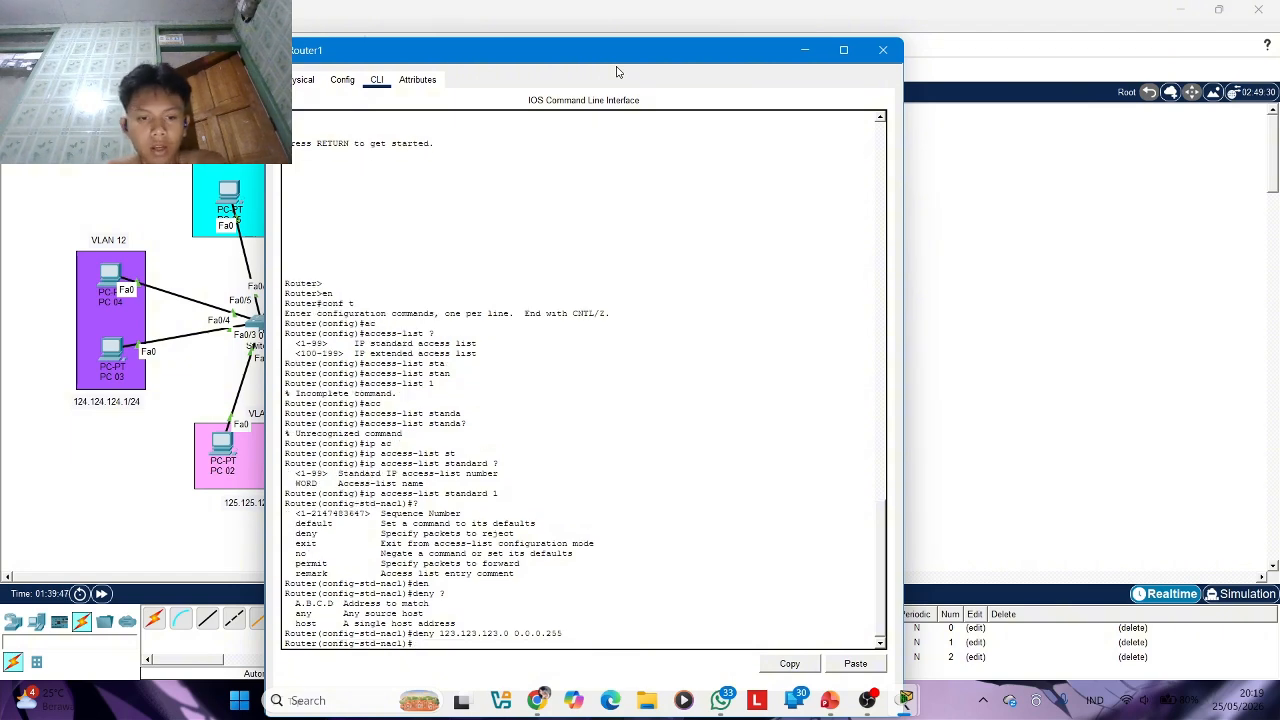
Add a permit any entry to standard ACL 1 on Router1
type("pe")
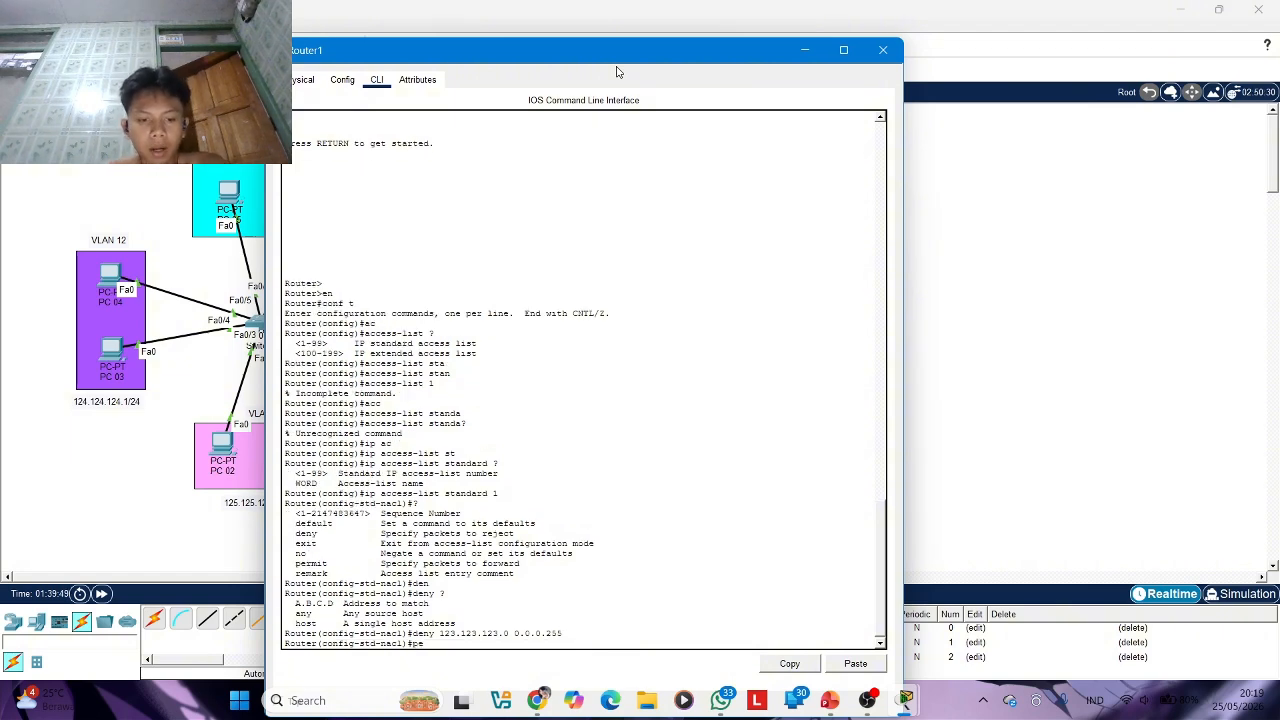
type("rm")
key("Tab")
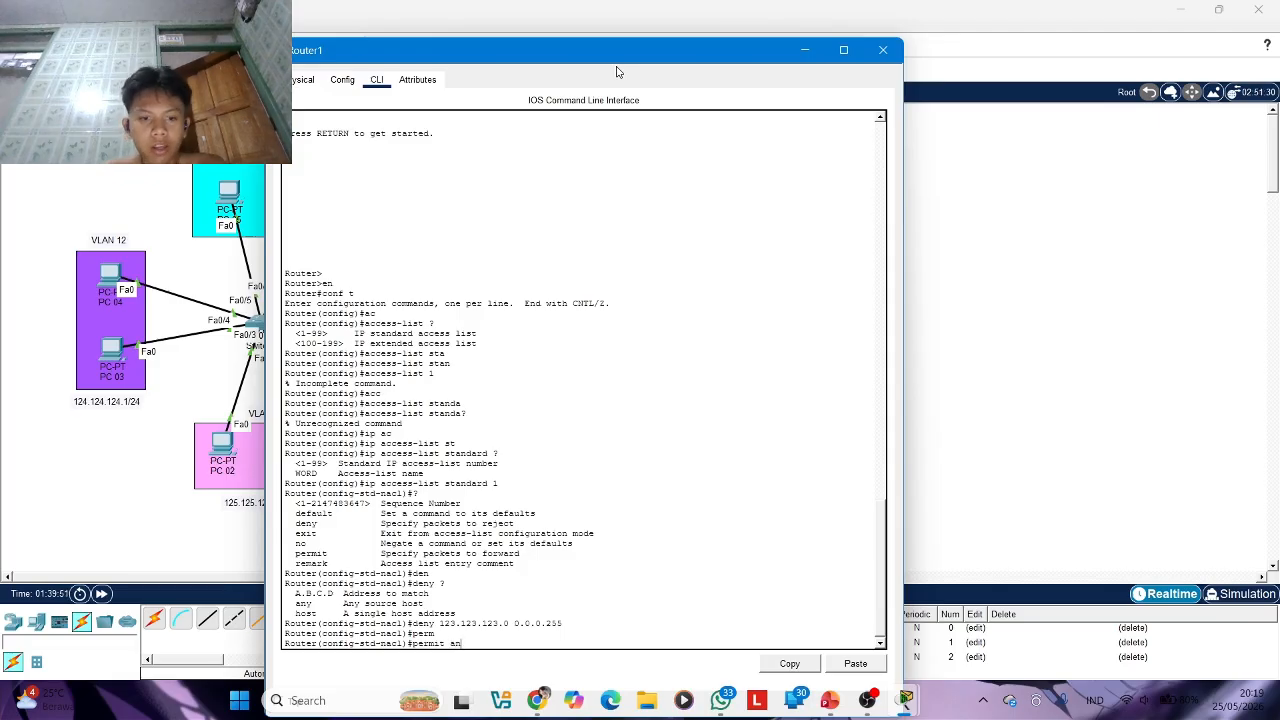
type("an")
key("Tab")
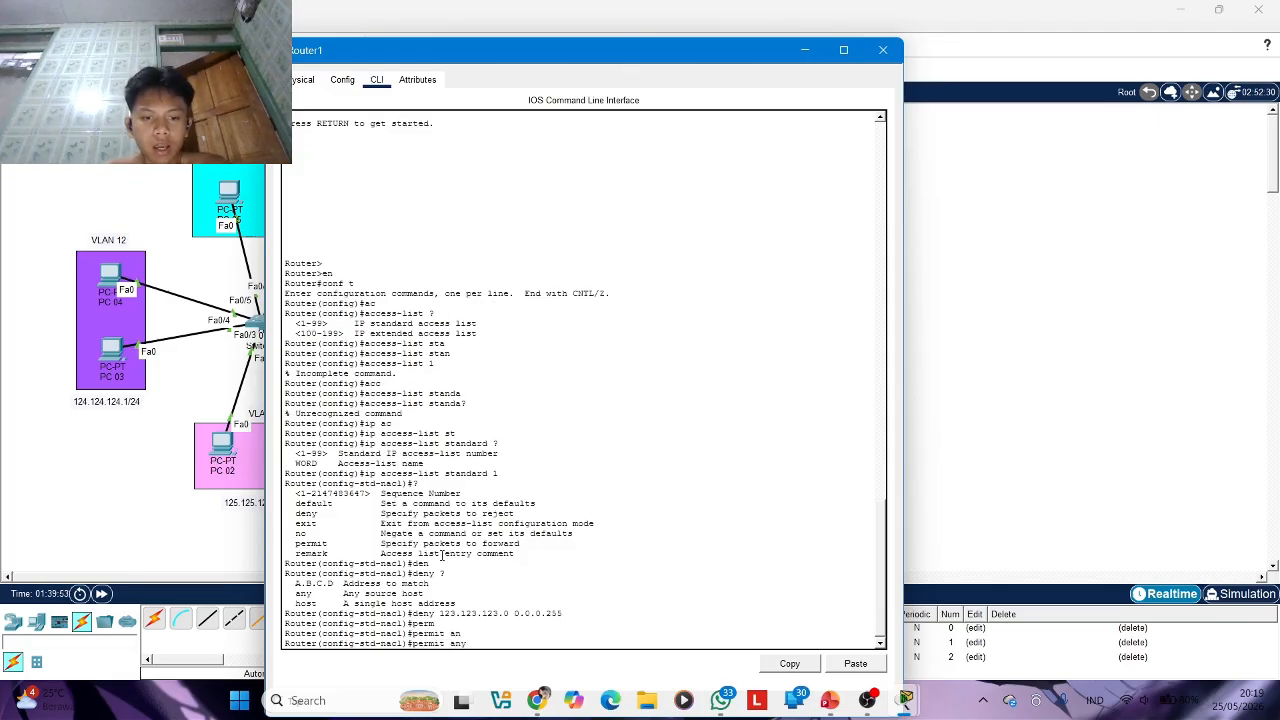
left_click_drag(407, 613, 477, 632)
left_click(491, 635)
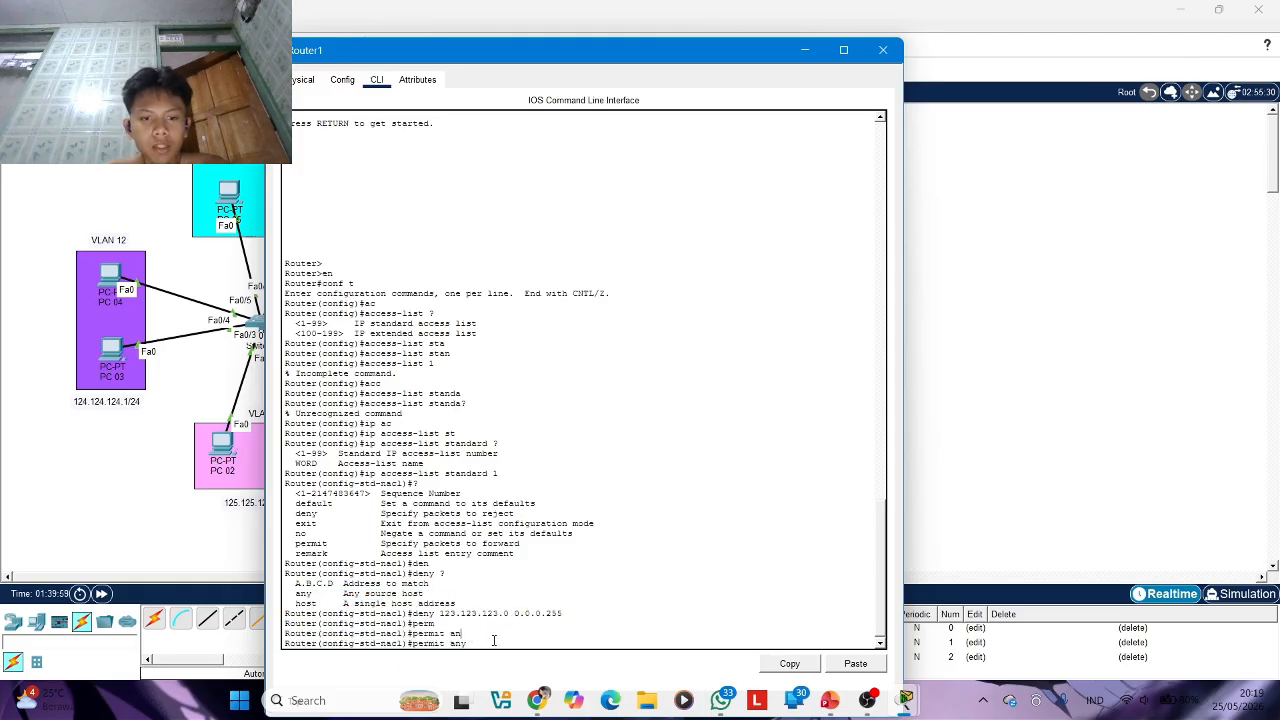
left_click(482, 645)
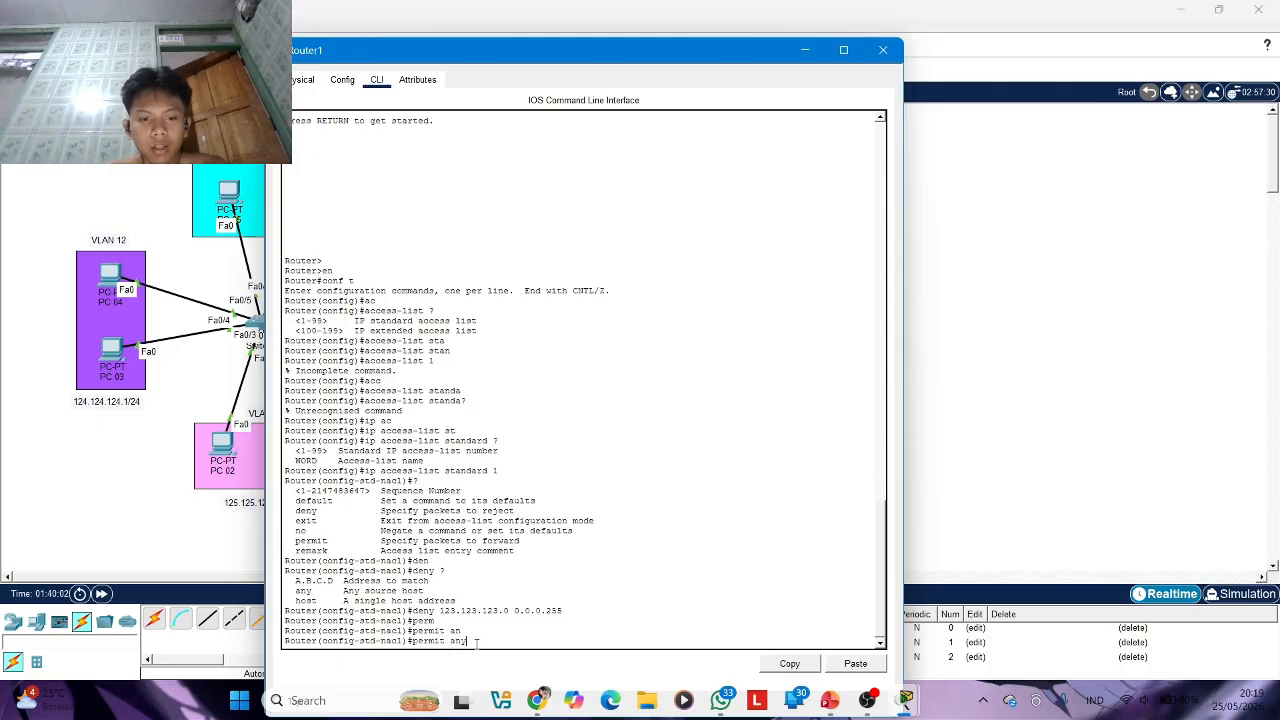
key("Return")
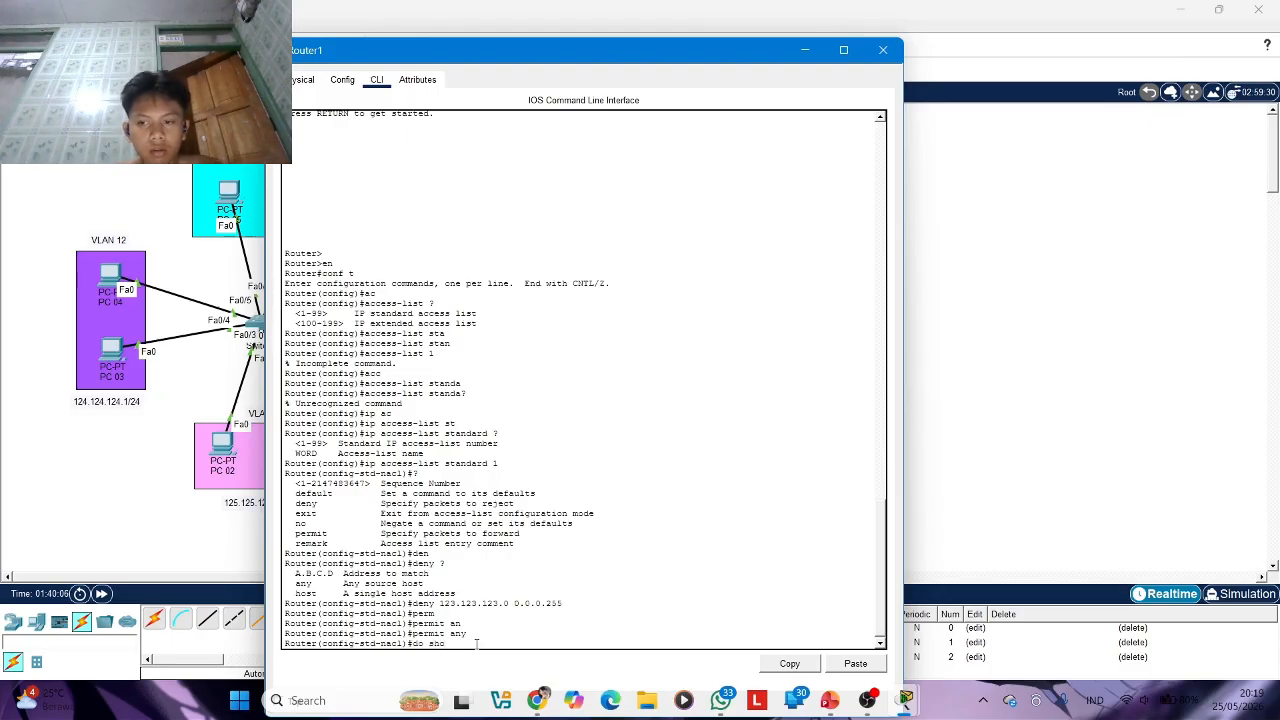
Display Router1's access lists with do sho acc and review the sequence numbers of the deny and permit entries
type("do sho acc")
key("Return")
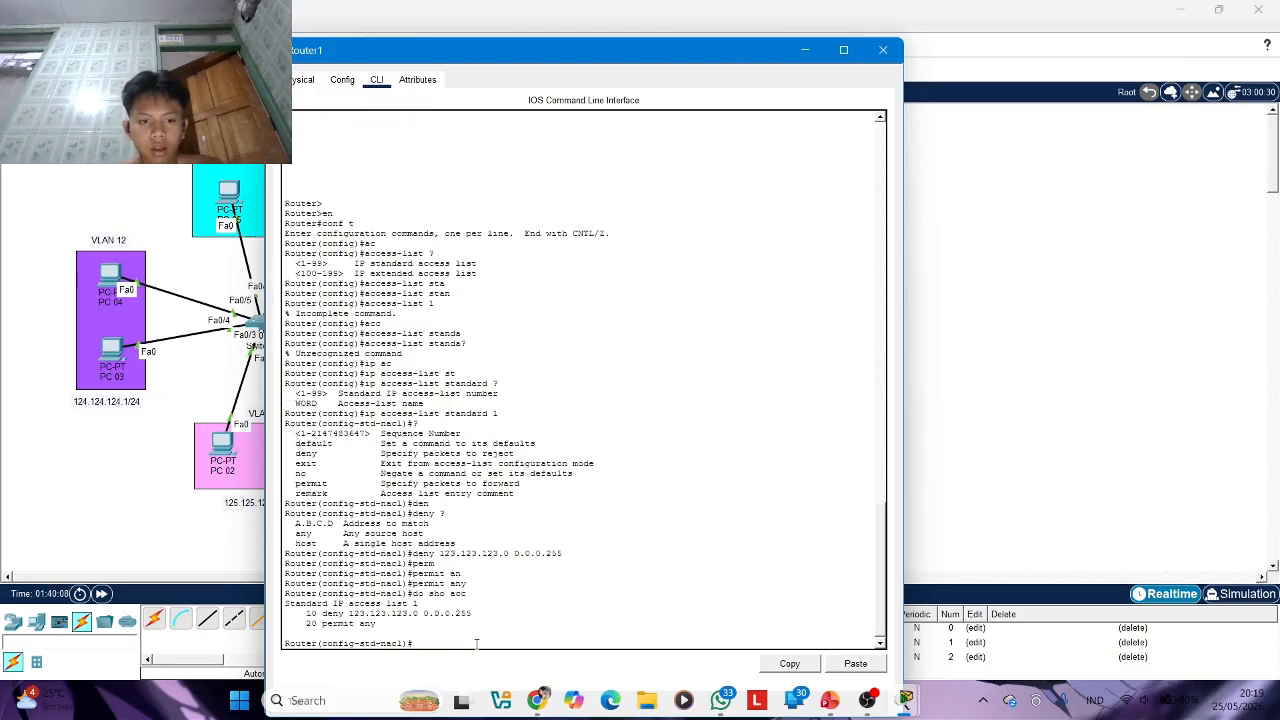
mouse_move(322, 603)
left_mouse_down()
mouse_move(341, 613)
mouse_move(334, 624)
left_mouse_up()
left_click(327, 631)
left_click(312, 624)
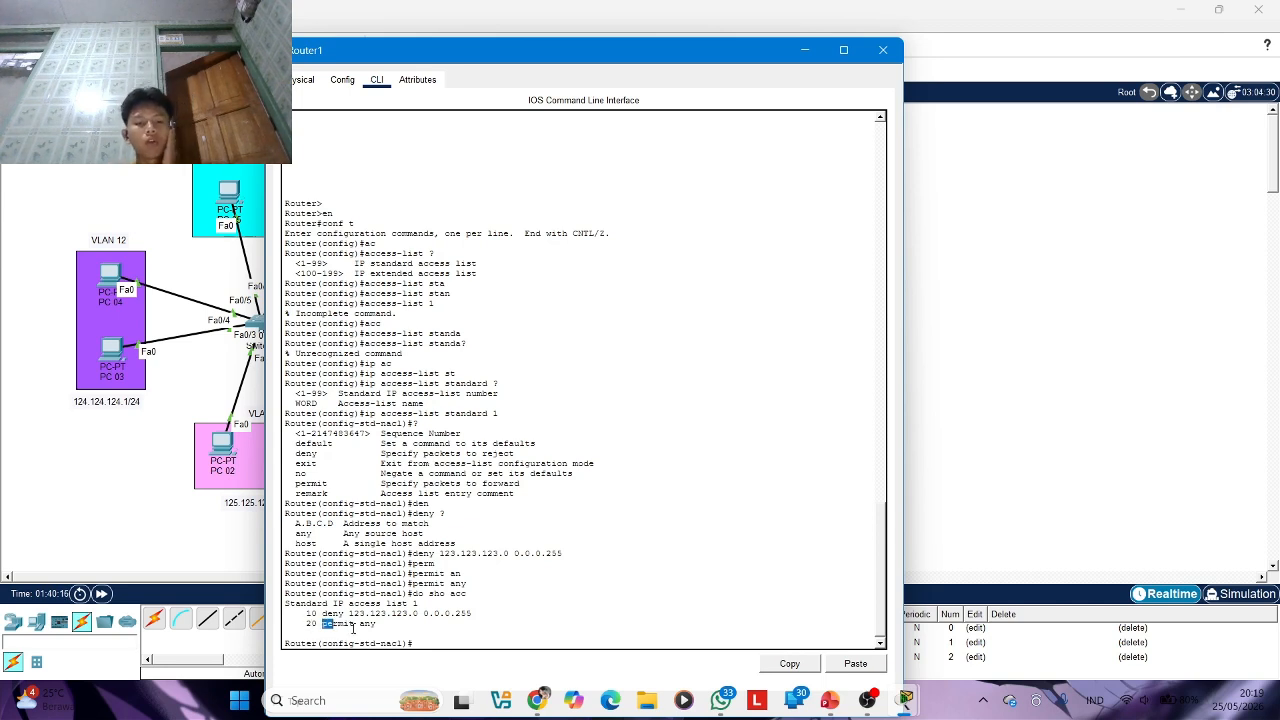
left_click(301, 616)
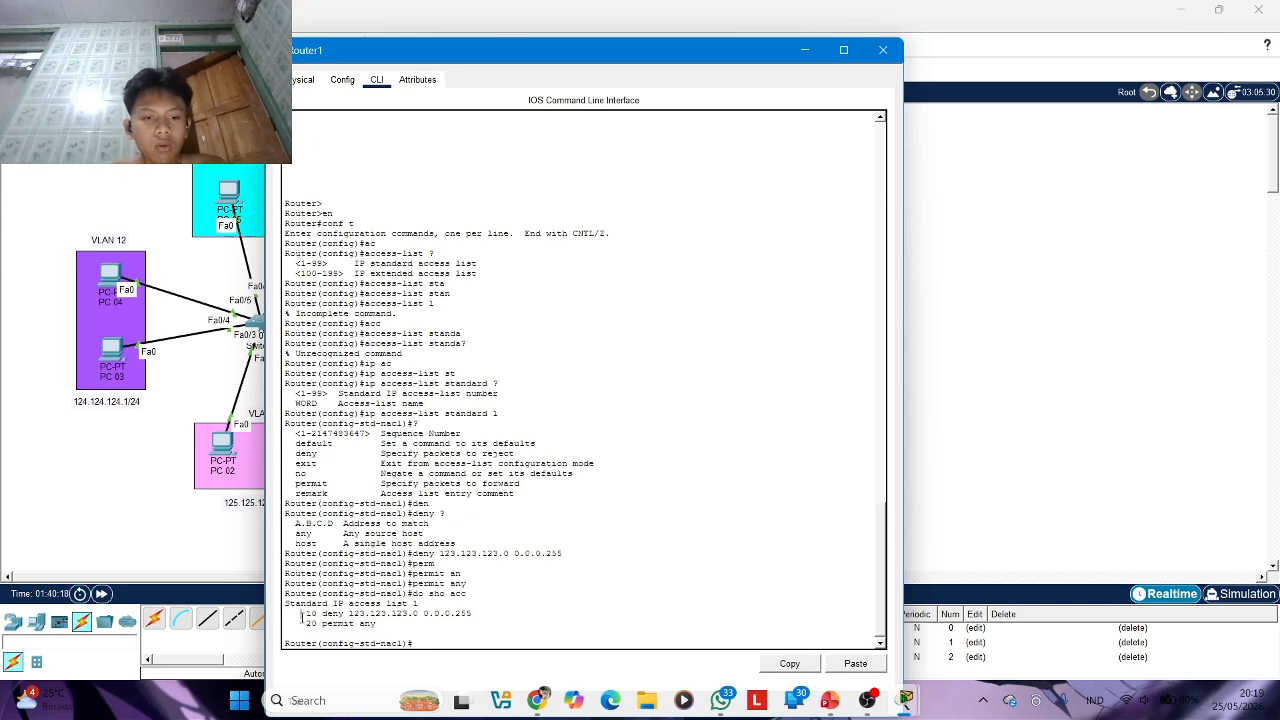
left_click_drag(317, 612, 376, 624)
left_click(651, 450)
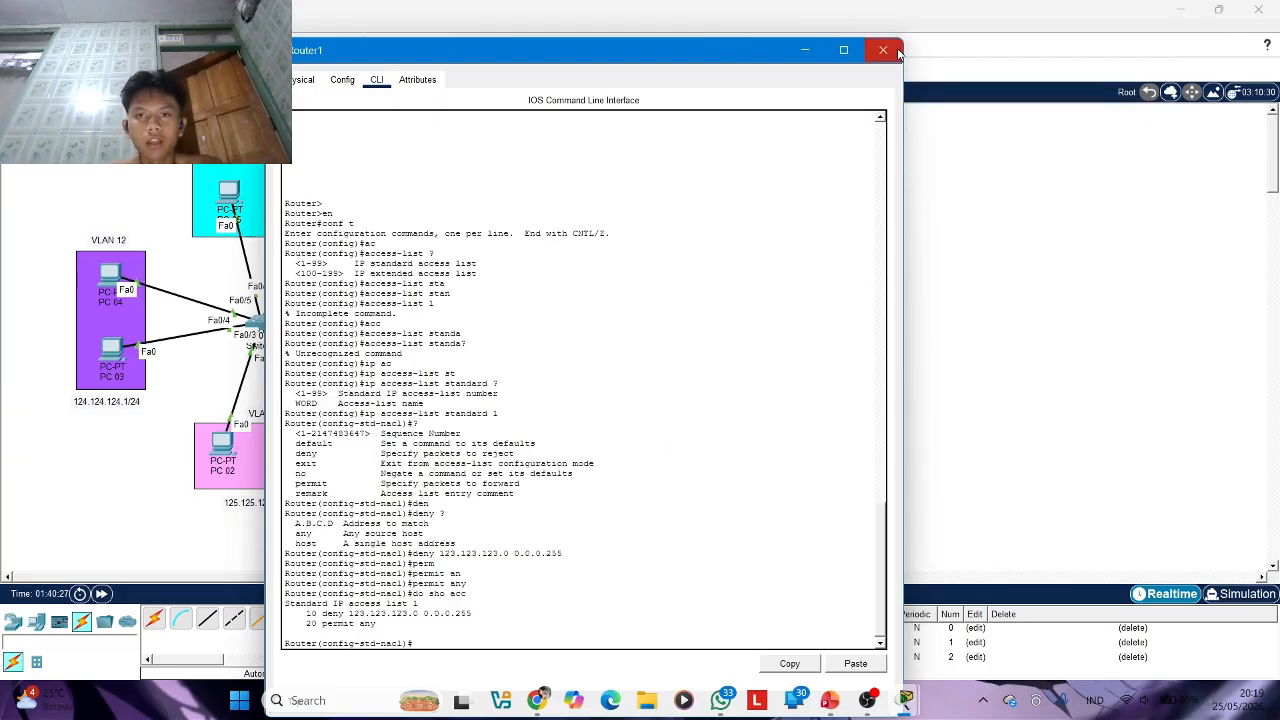
Minimize the Router1 window, review the access control list topic slide in PowerPoint, and switch back to Packet Tracer
left_click(805, 53)
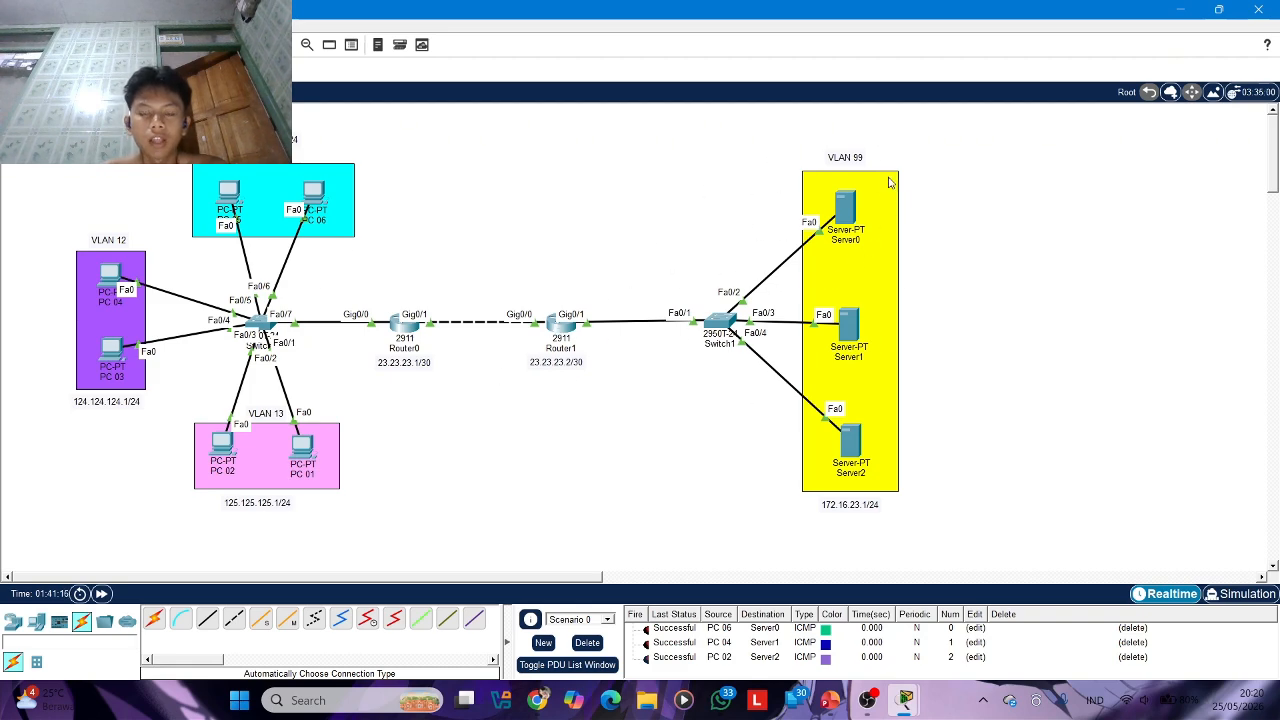
left_click(830, 698)
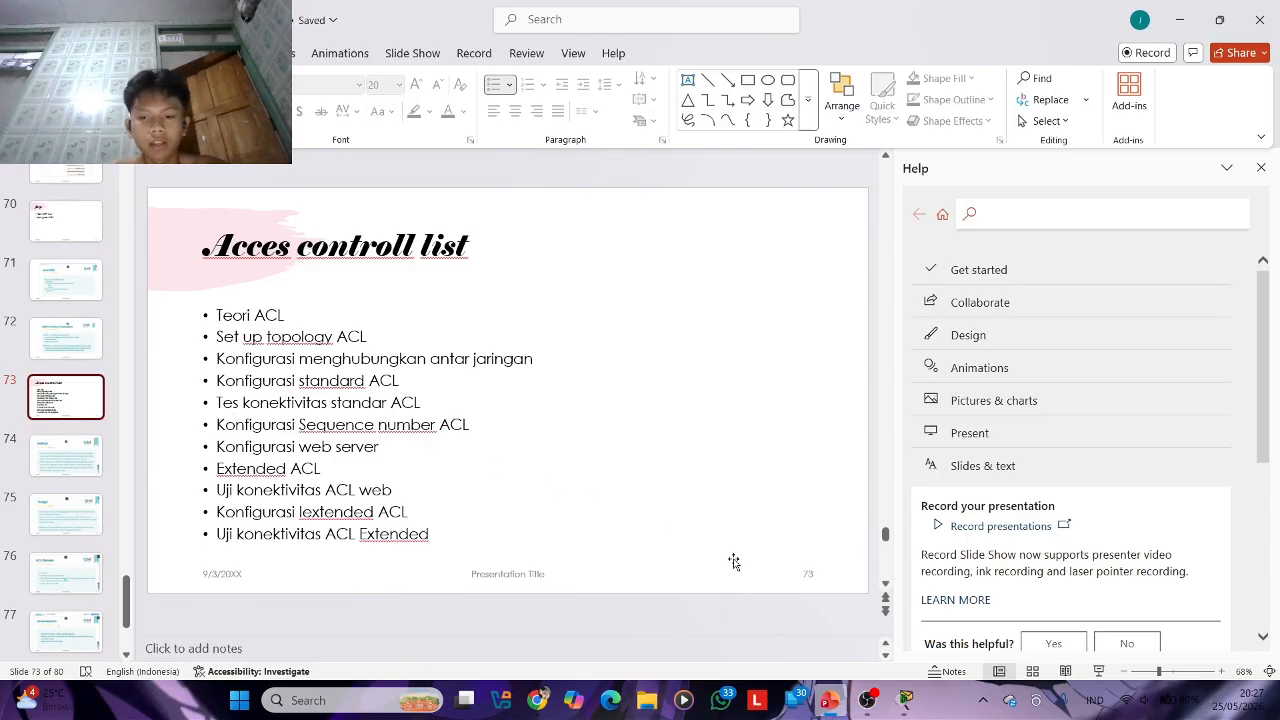
left_click(920, 697)
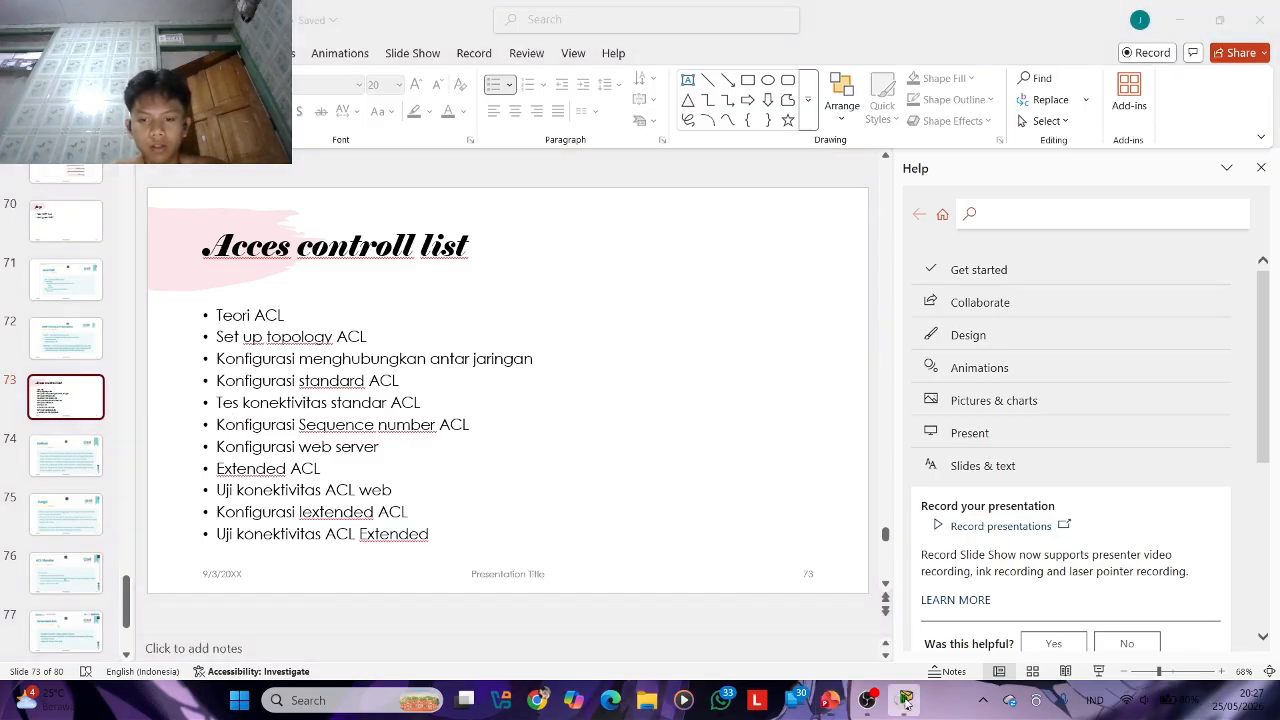
Return to Packet Tracer, reopen Router1's command line and exit the standard ACL configuration mode
left_click(905, 702)
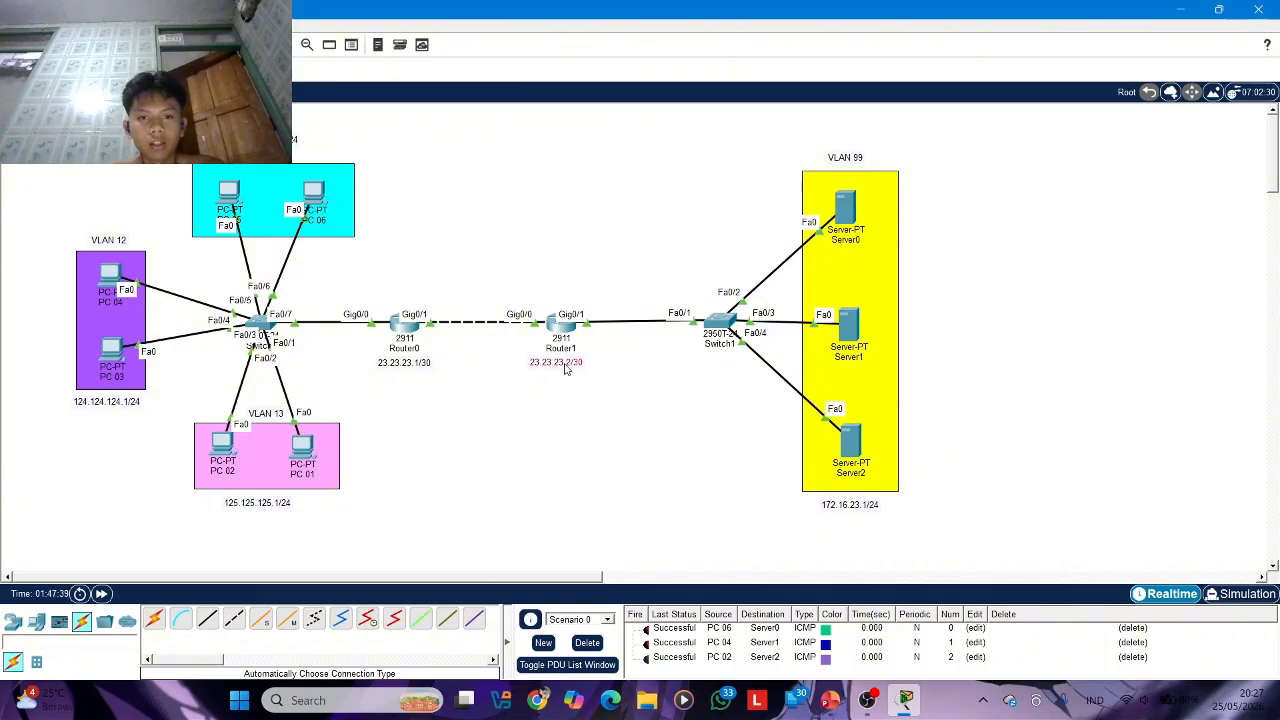
mouse_move(565, 364)
left_mouse_down()
mouse_move(582, 372)
mouse_move(557, 363)
left_mouse_up()
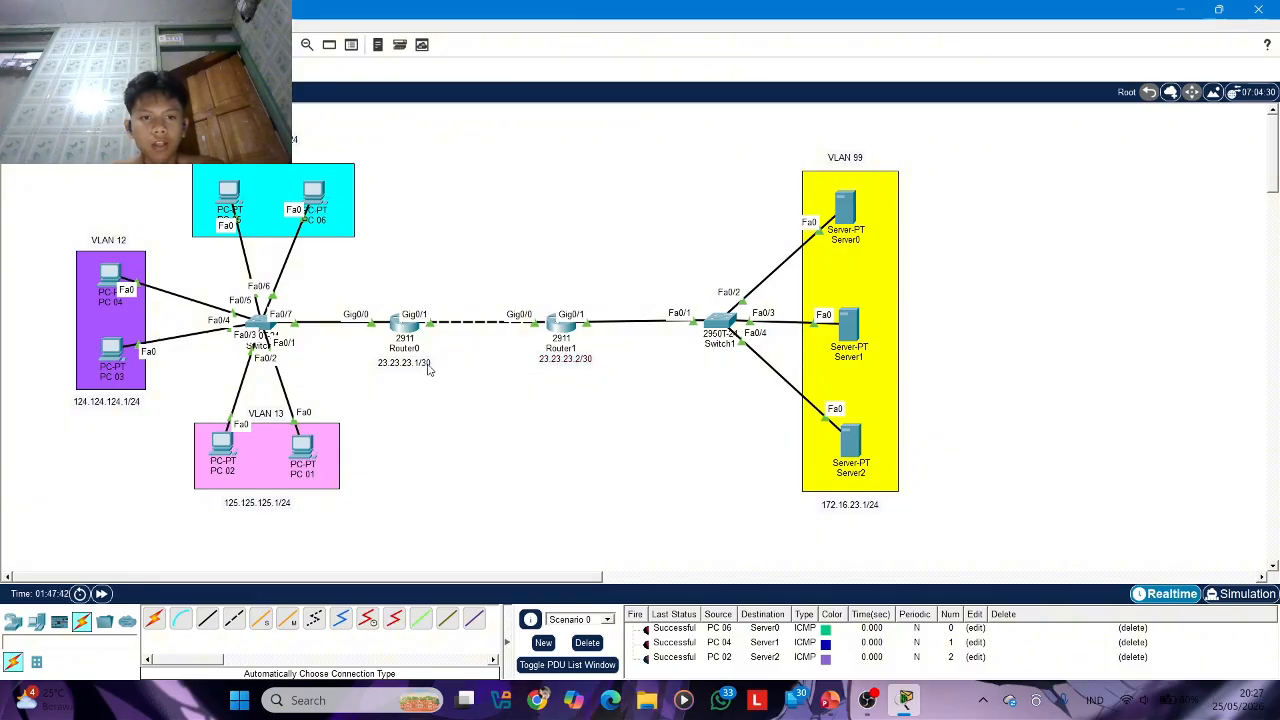
left_click(565, 338)
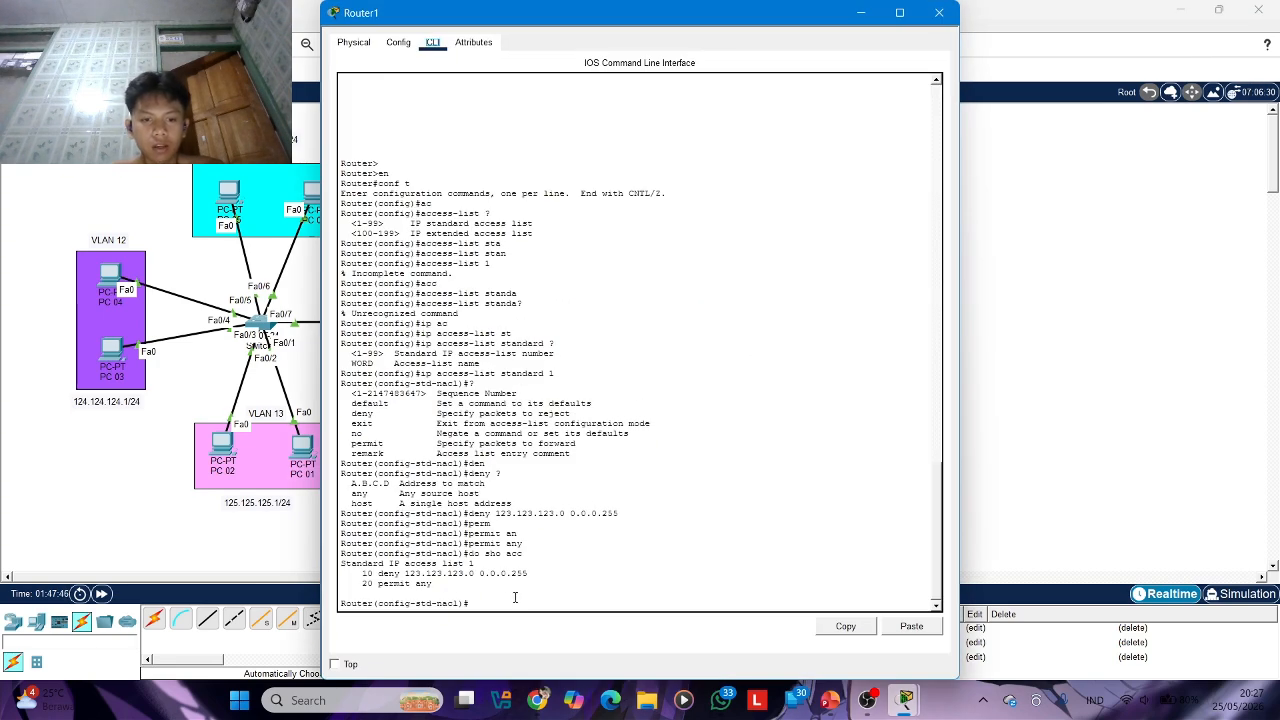
type("ex")
key("Return")
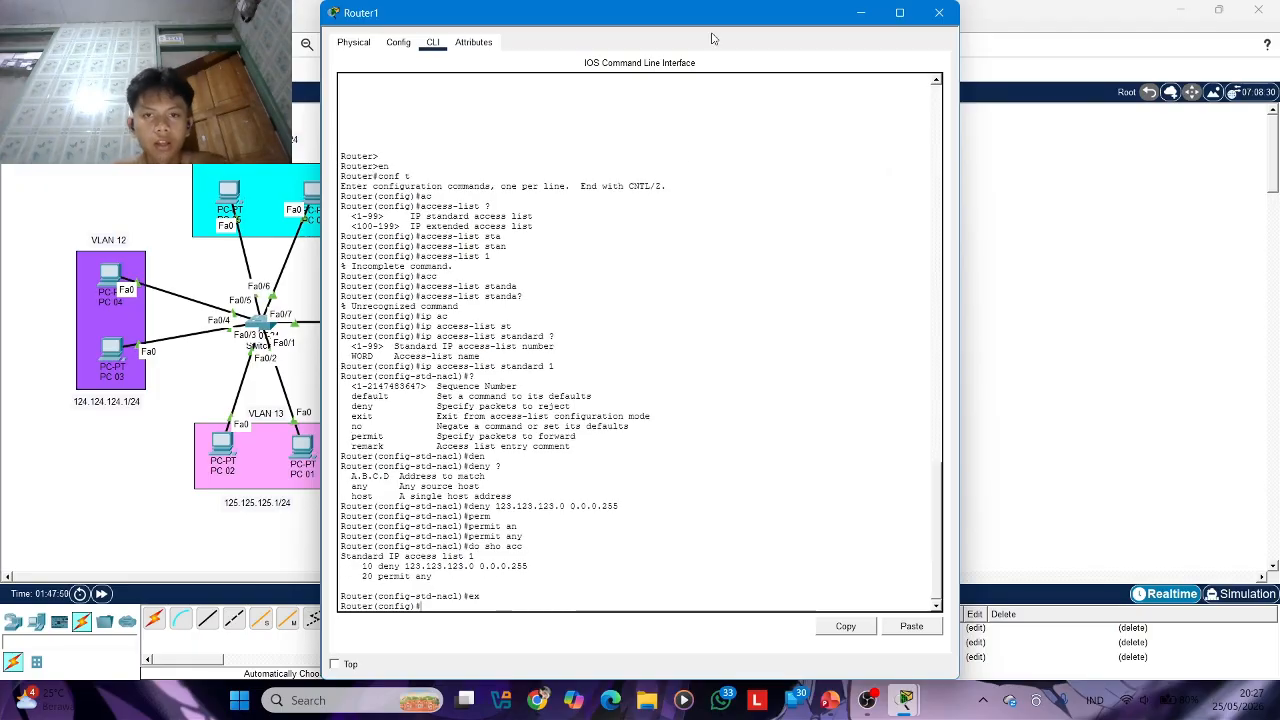
Check the topology for Router1's port facing Router0 and enter configuration mode for interface g0/0
left_click_drag(716, 20, 585, 522)
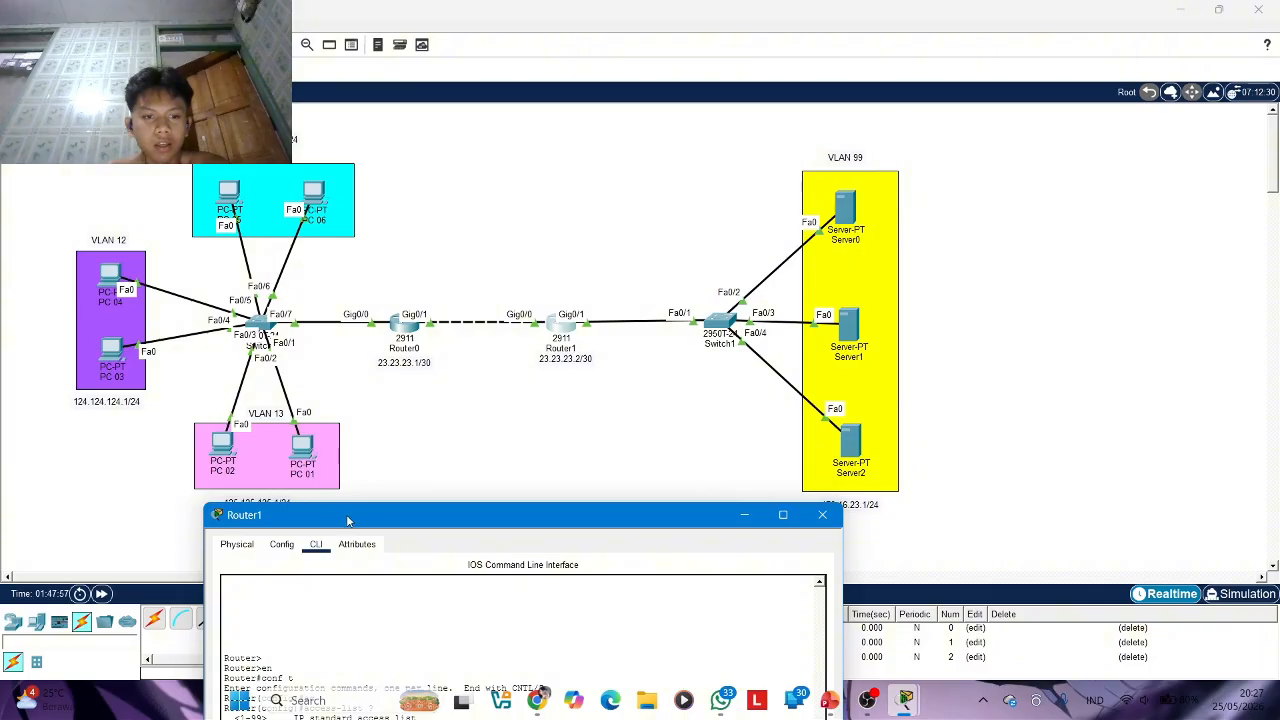
left_click_drag(352, 522, 364, 570)
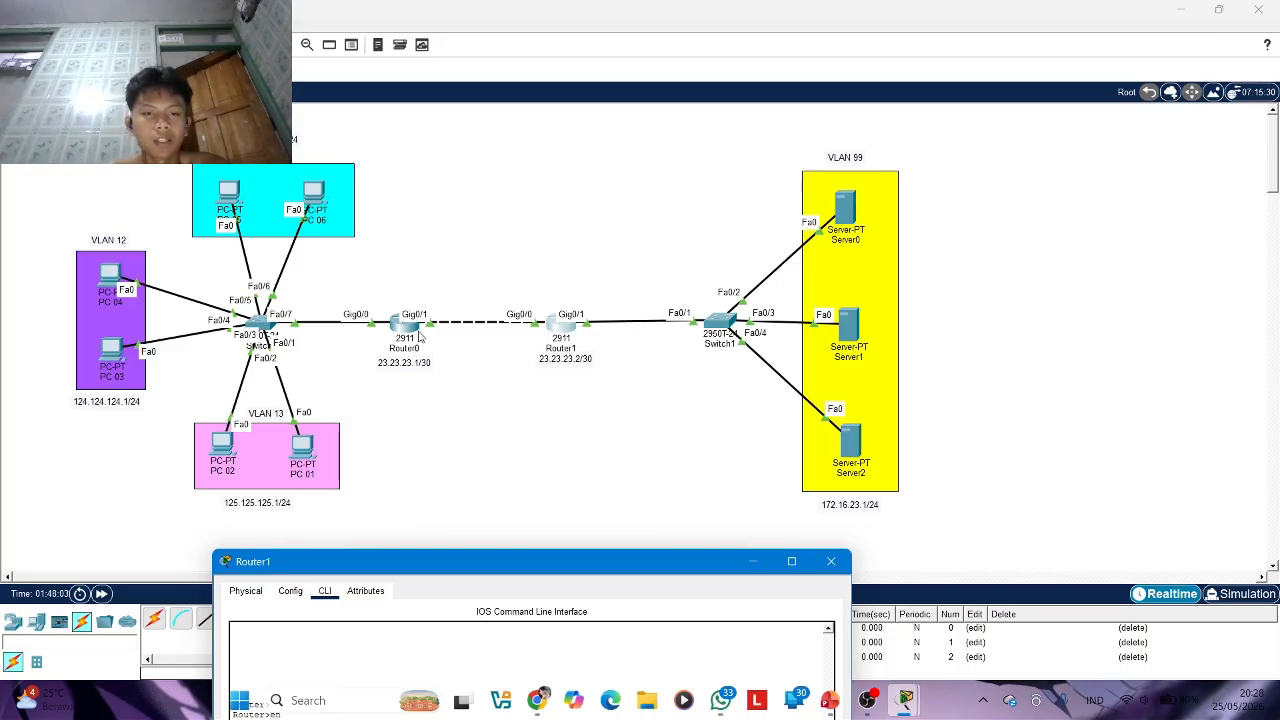
left_click_drag(555, 579, 480, 44)
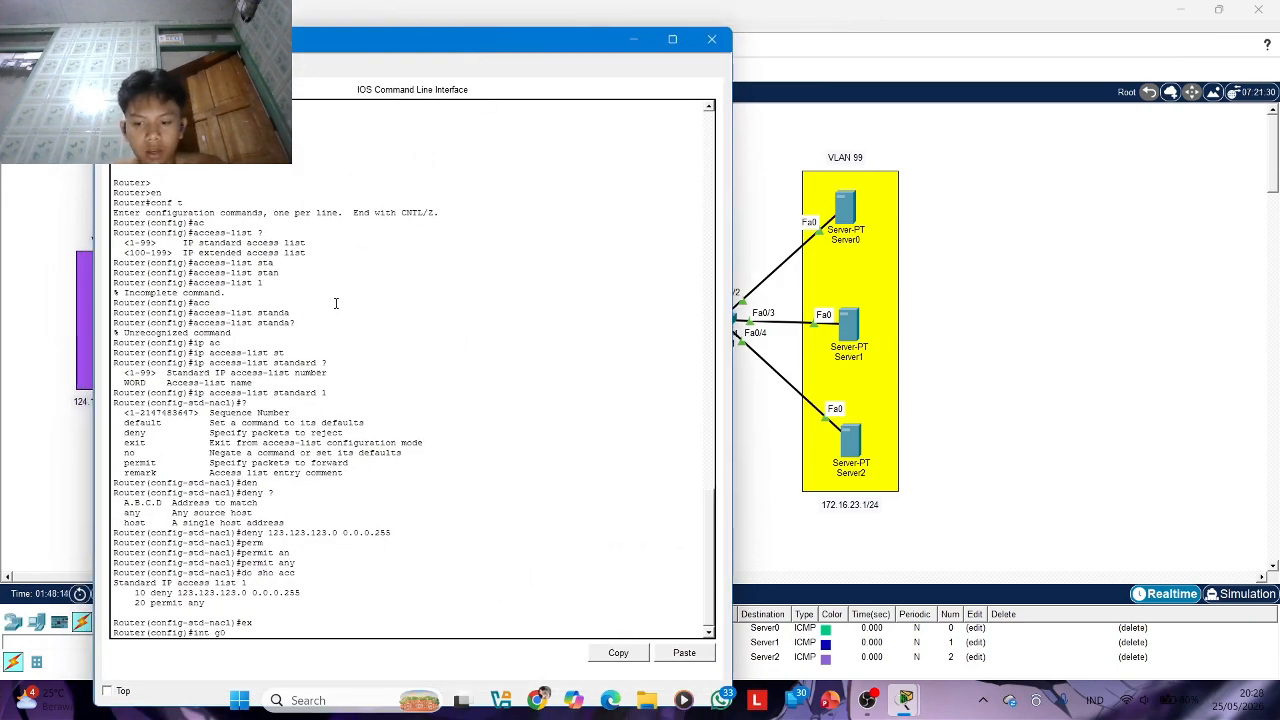
key("Return")
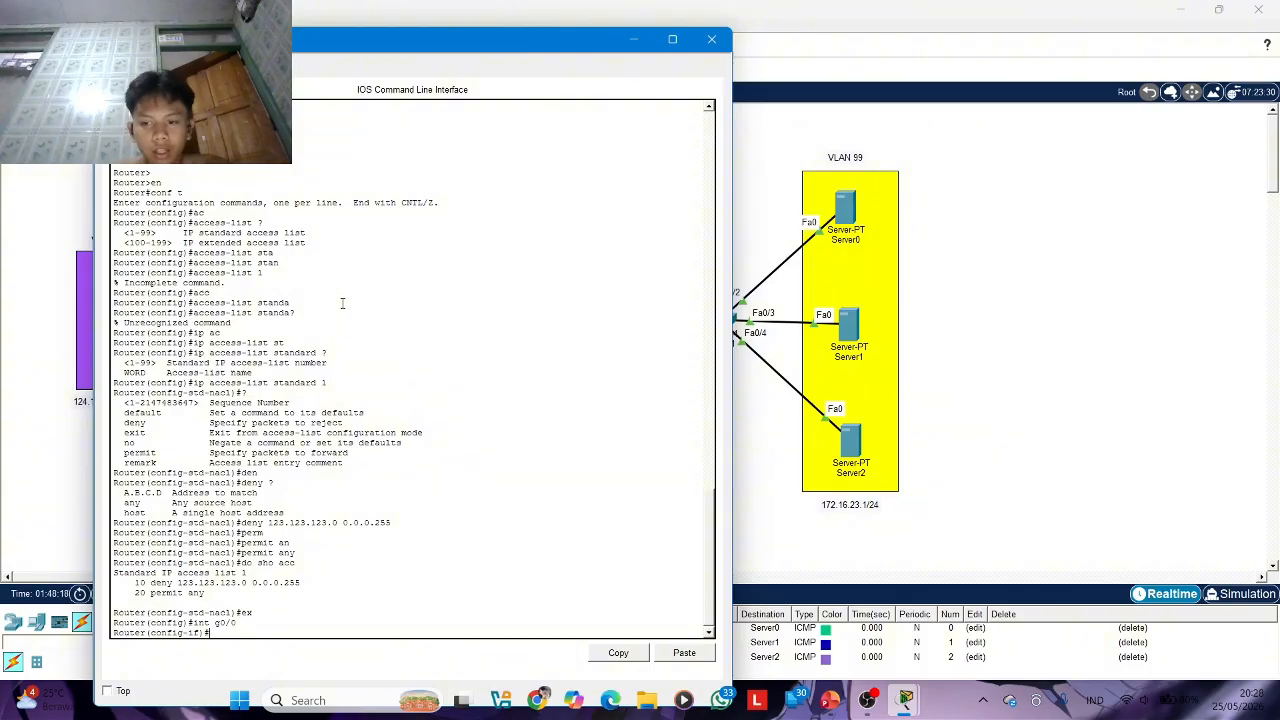
Try to apply ACL 1 to interface g0/0 with ip access-group 1, without giving a direction
type("ip a")
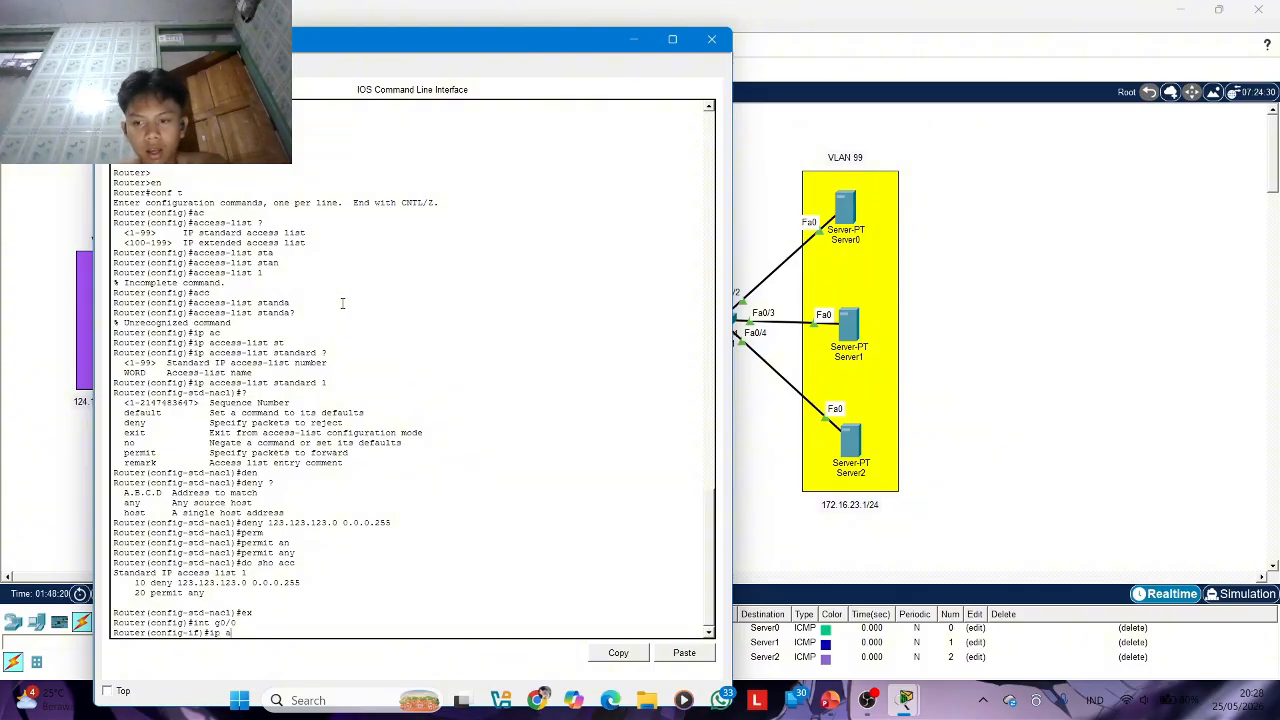
type("cc")
key("Tab")
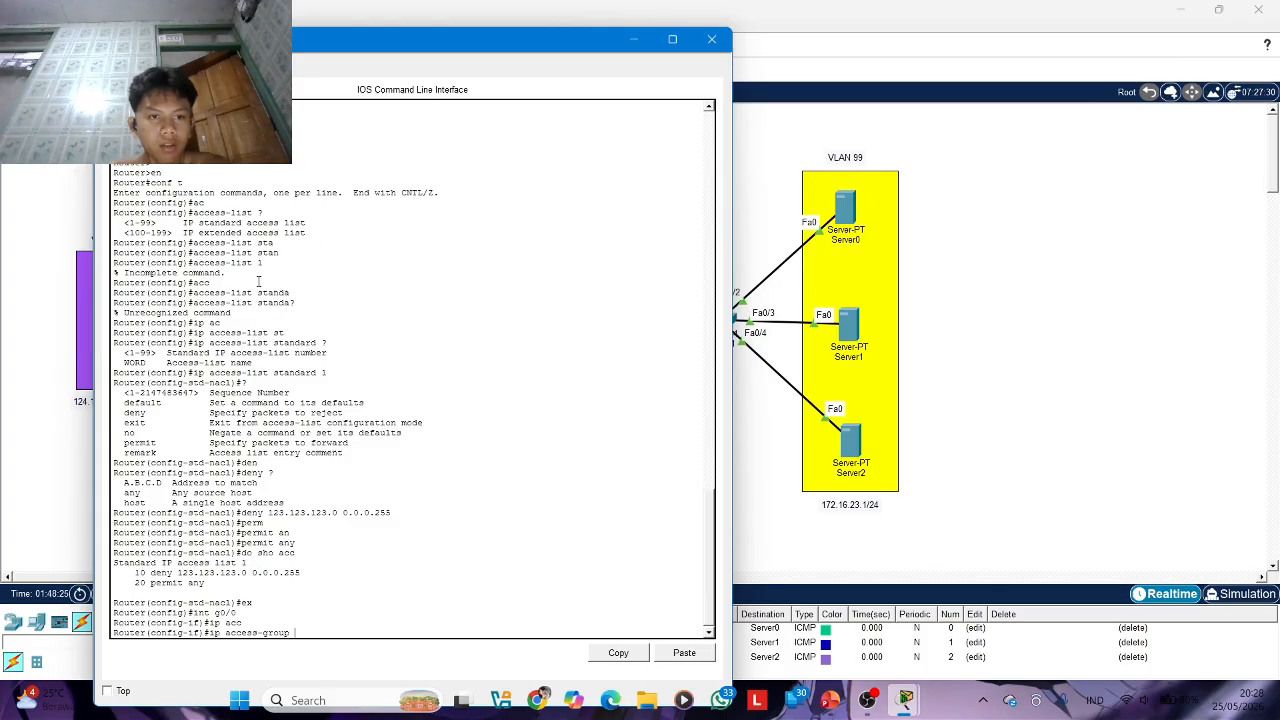
type("1")
key("Return")
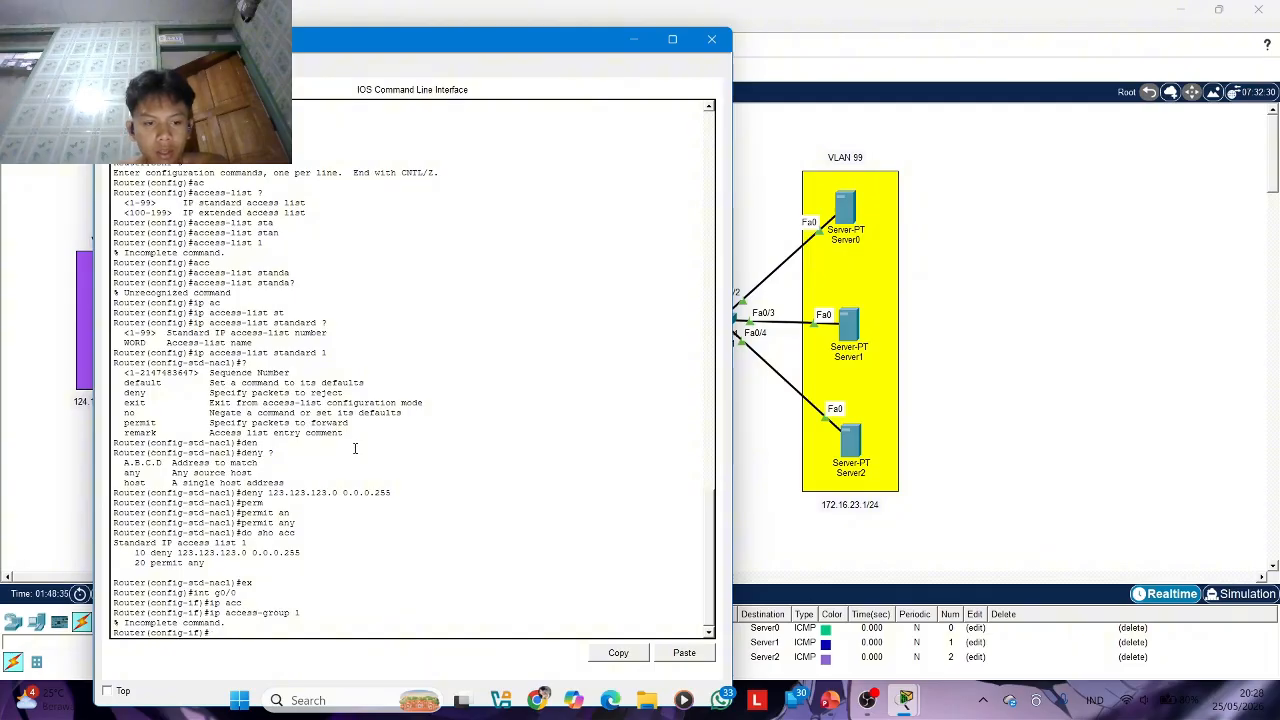
Consult the command help for ip access-group and apply ACL 1 to interface g0/0 in the inbound direction
type("c")
key("Tab")
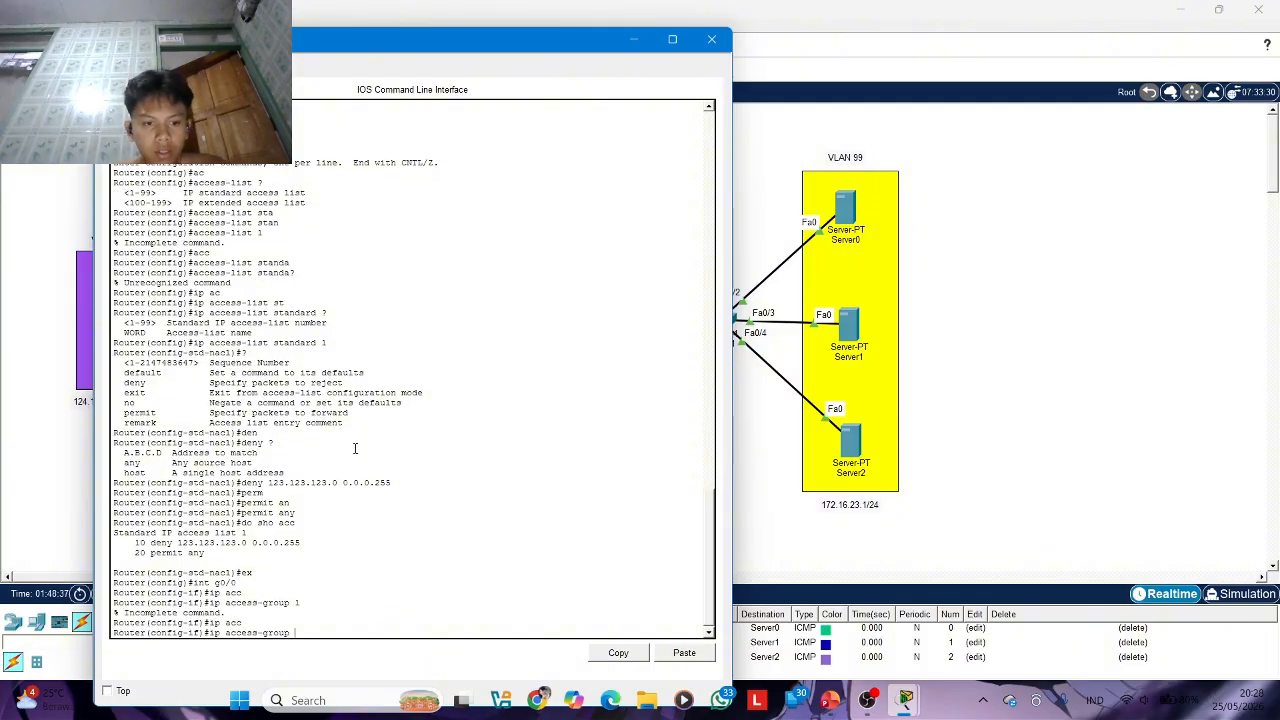
type("?")
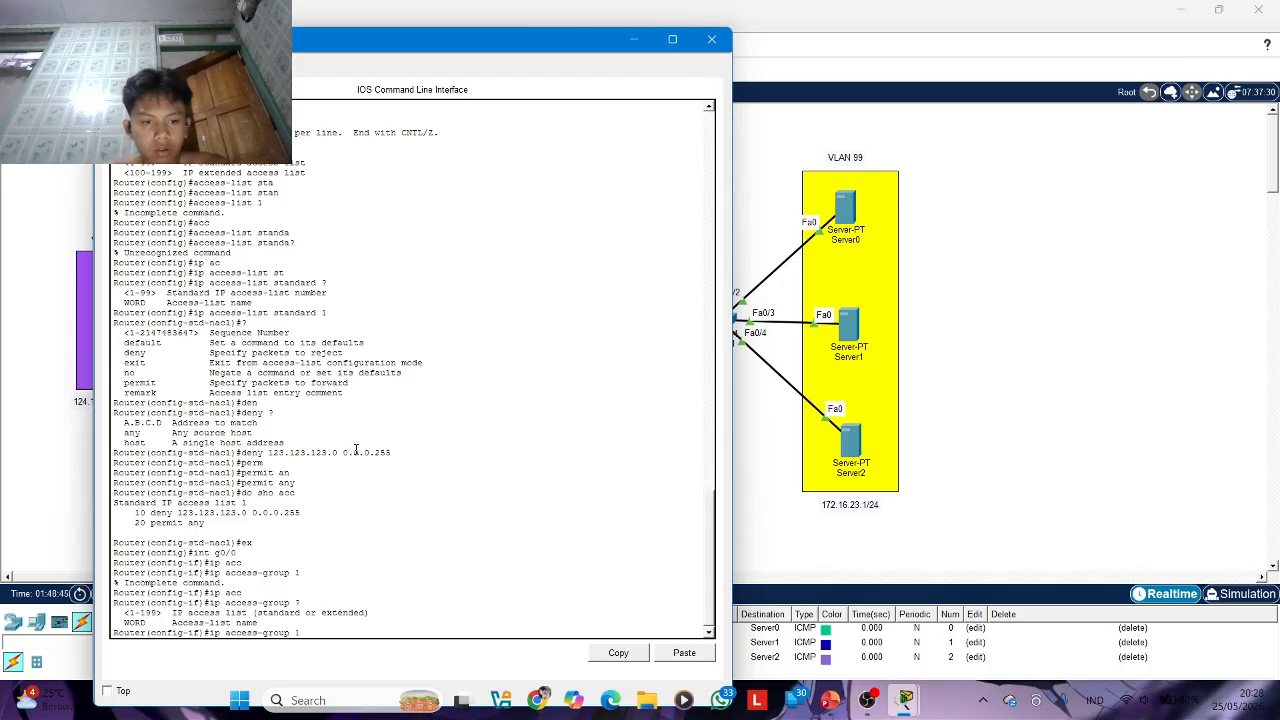
type("1'")
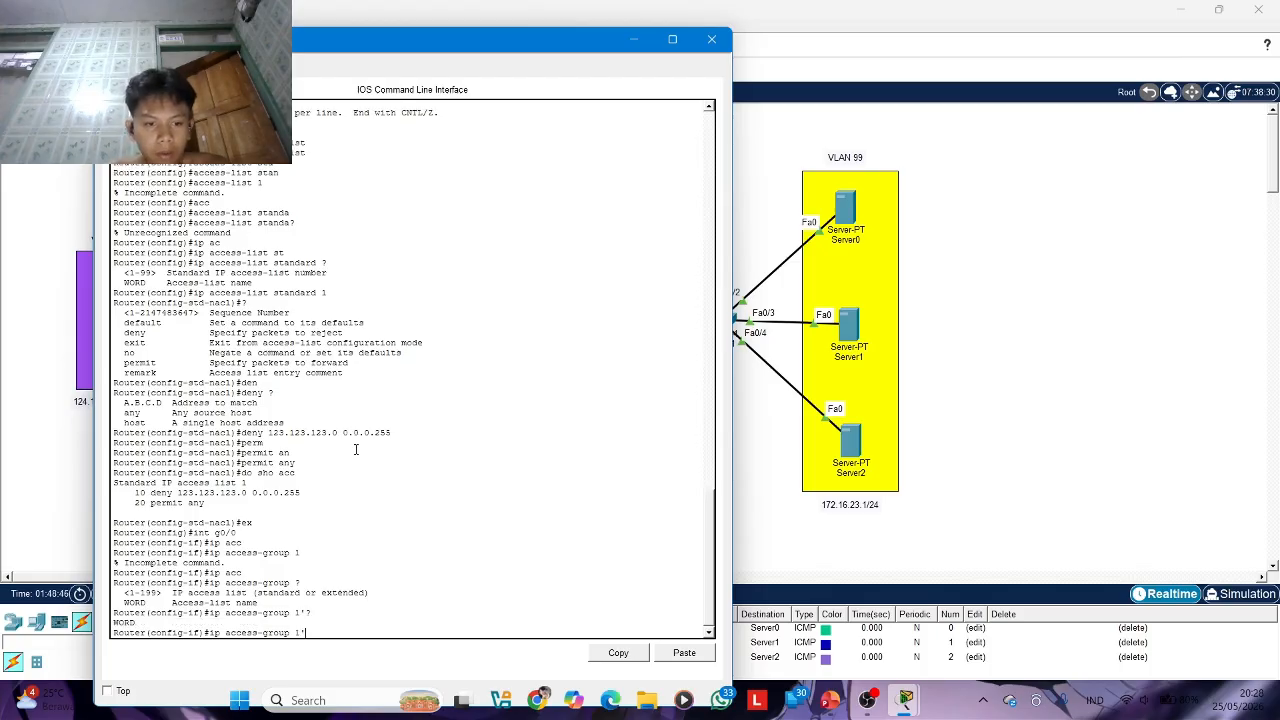
type("??")
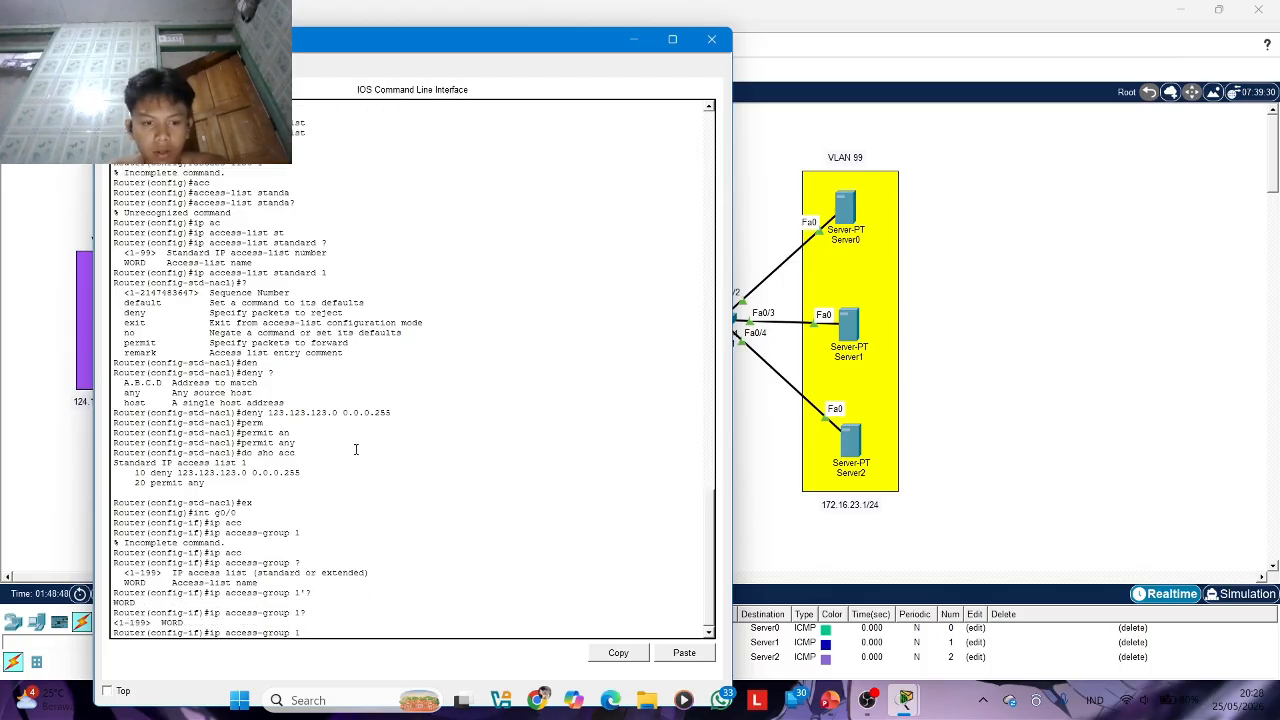
type(" ?")
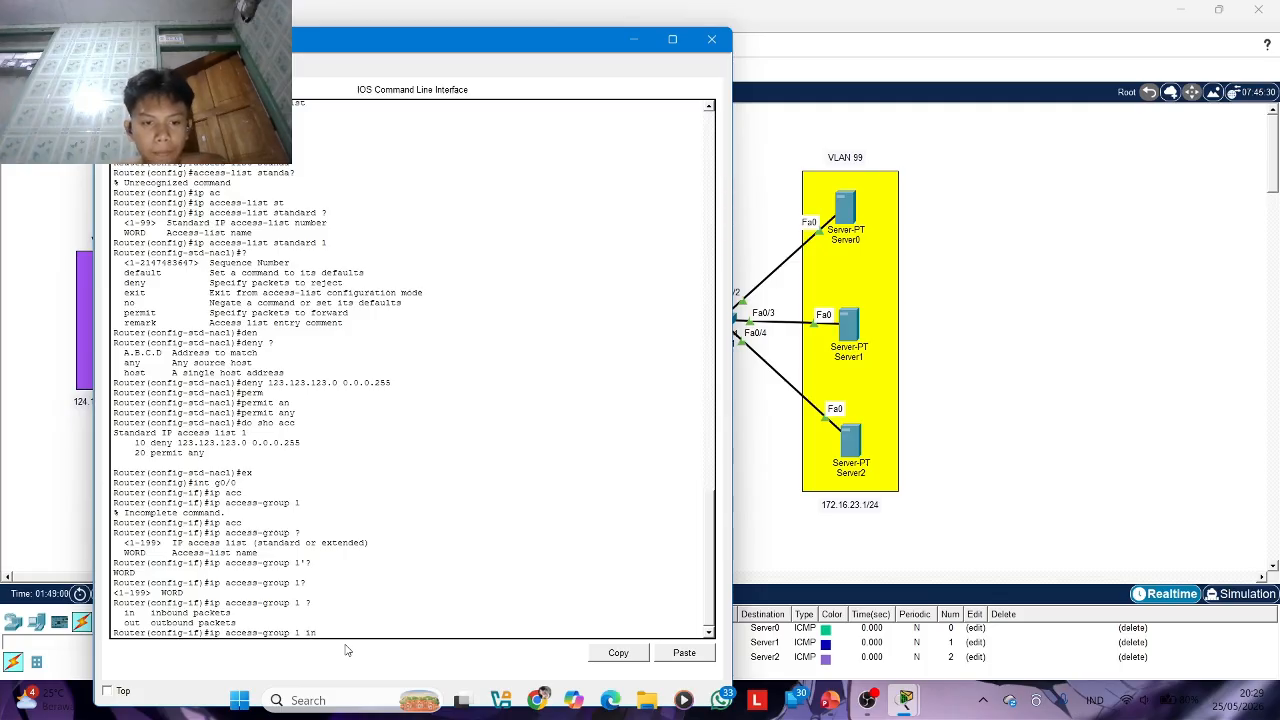
key("Return")
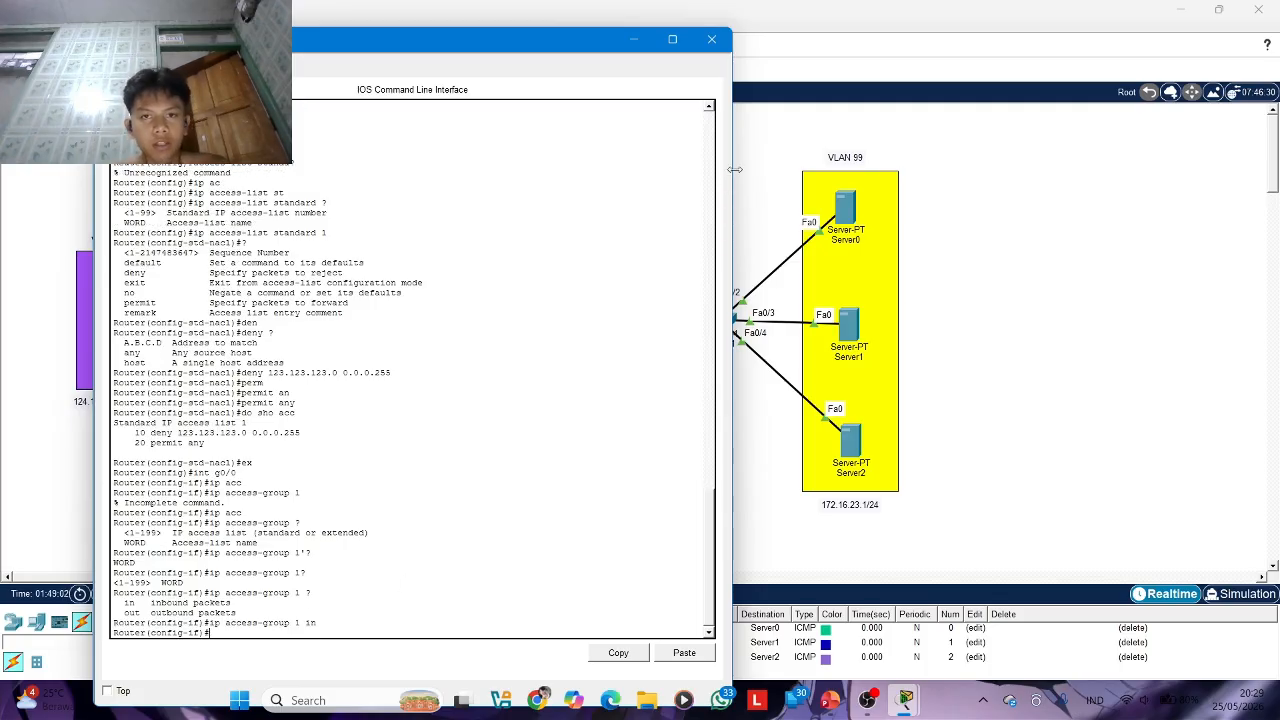
Test the path from PC 01 to Server0 with a simple PDU and recheck the access-group command on Router1
left_click(711, 39)
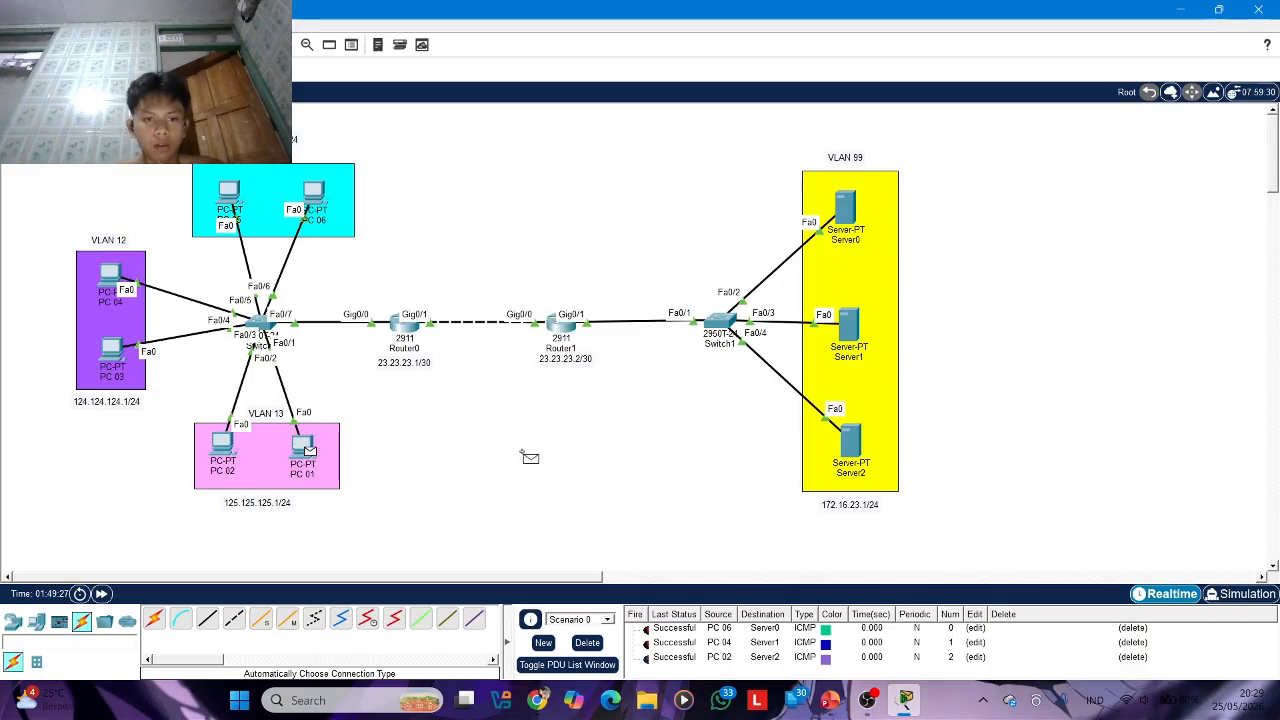
left_click(843, 212)
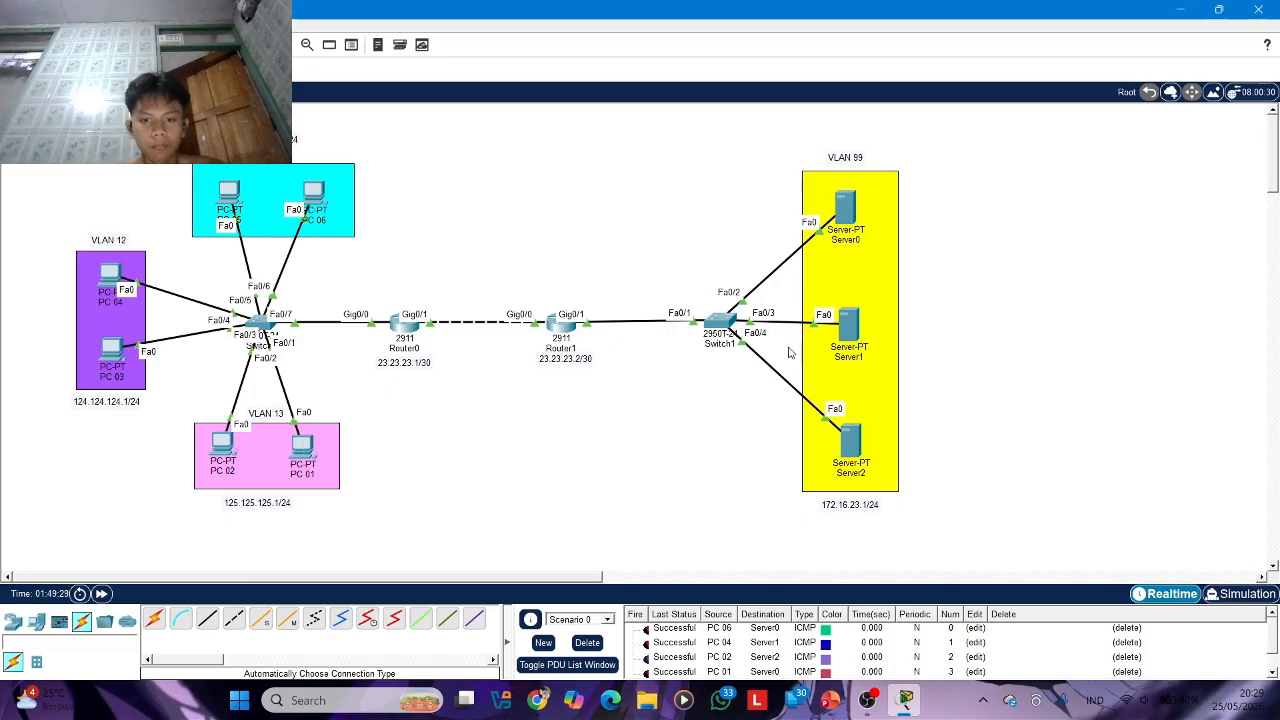
scroll(676, 656, "down", 1)
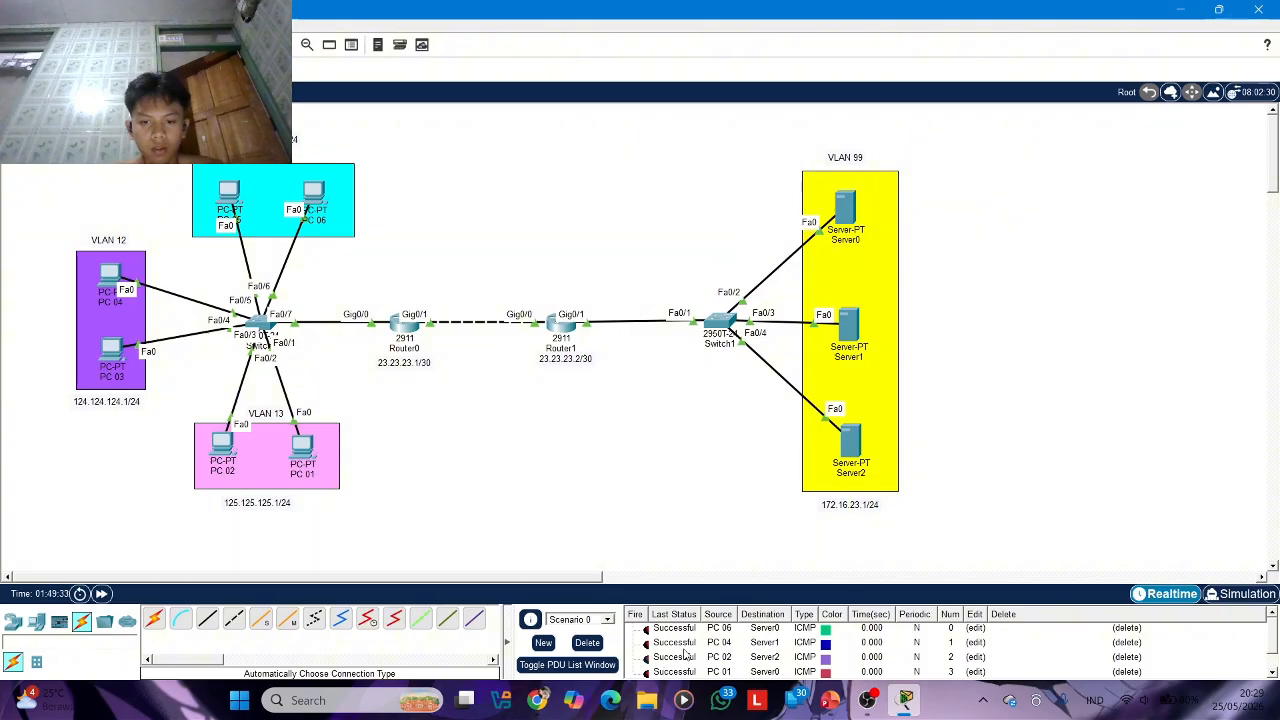
left_click(561, 325)
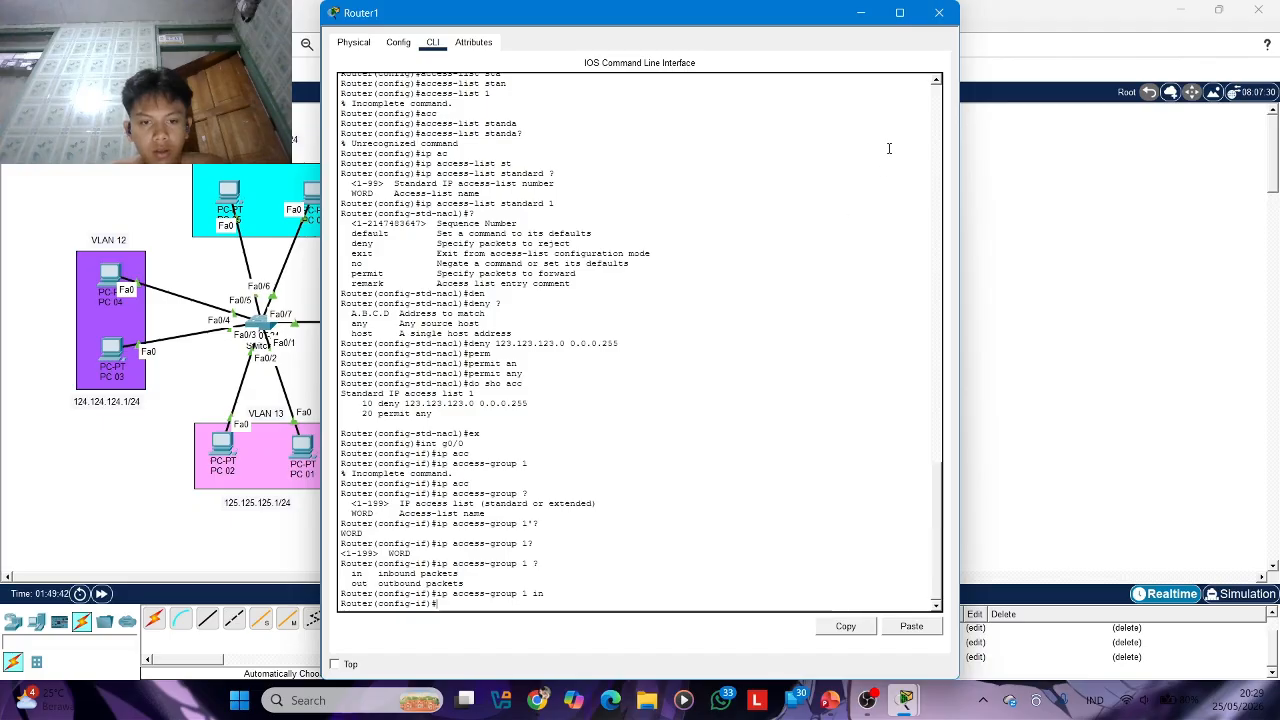
left_click(939, 12)
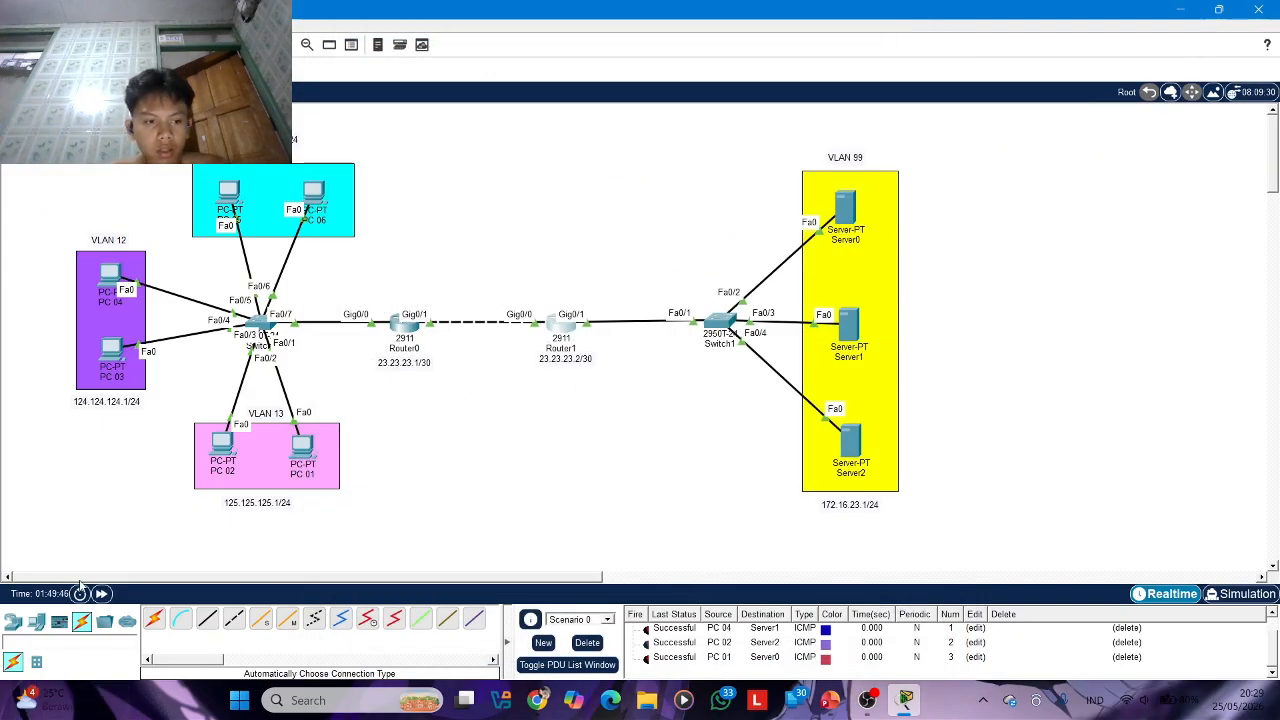
Fast-forward the network time and delete all test PDUs of Scenario 0
left_click(103, 595)
left_click(103, 595)
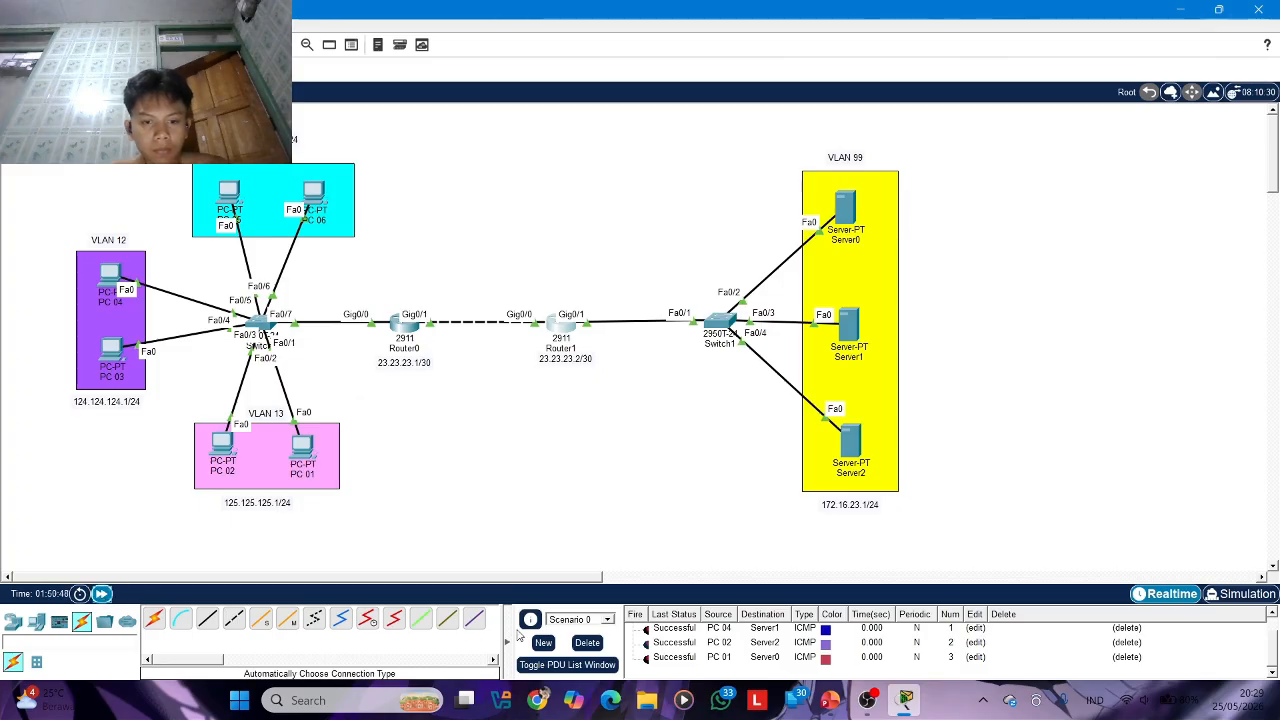
left_click(587, 643)
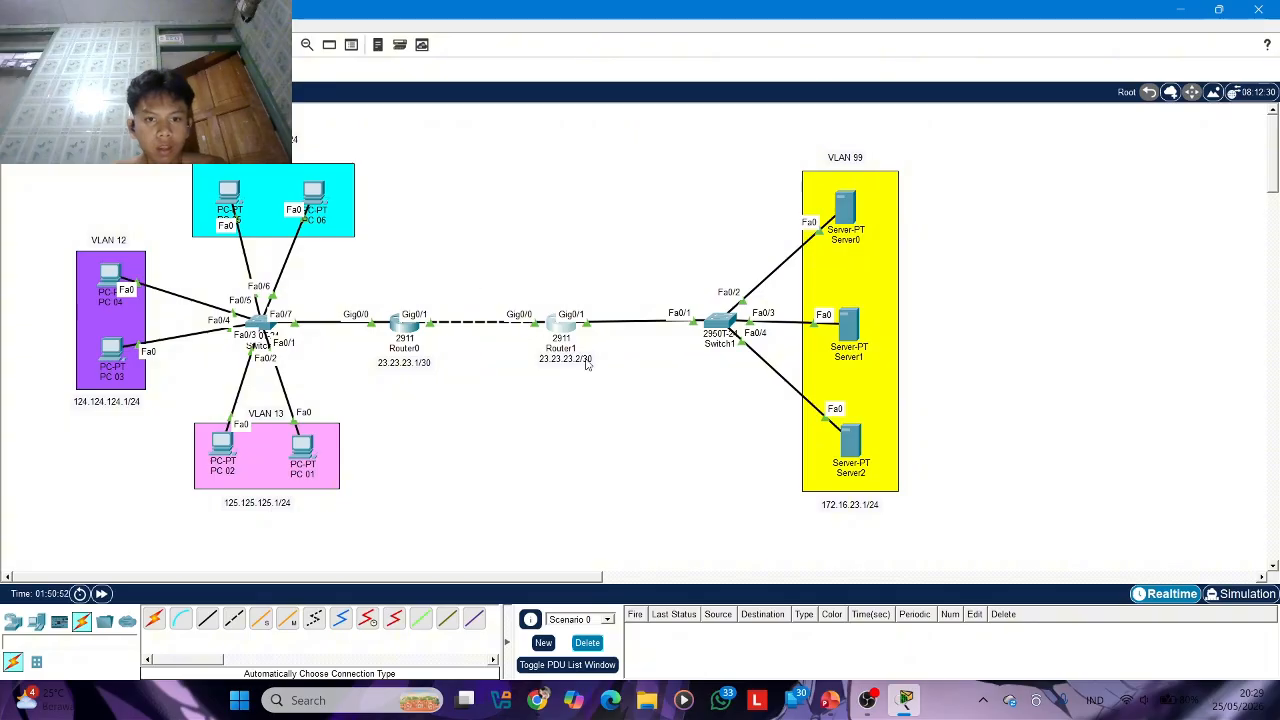
left_click(562, 330)
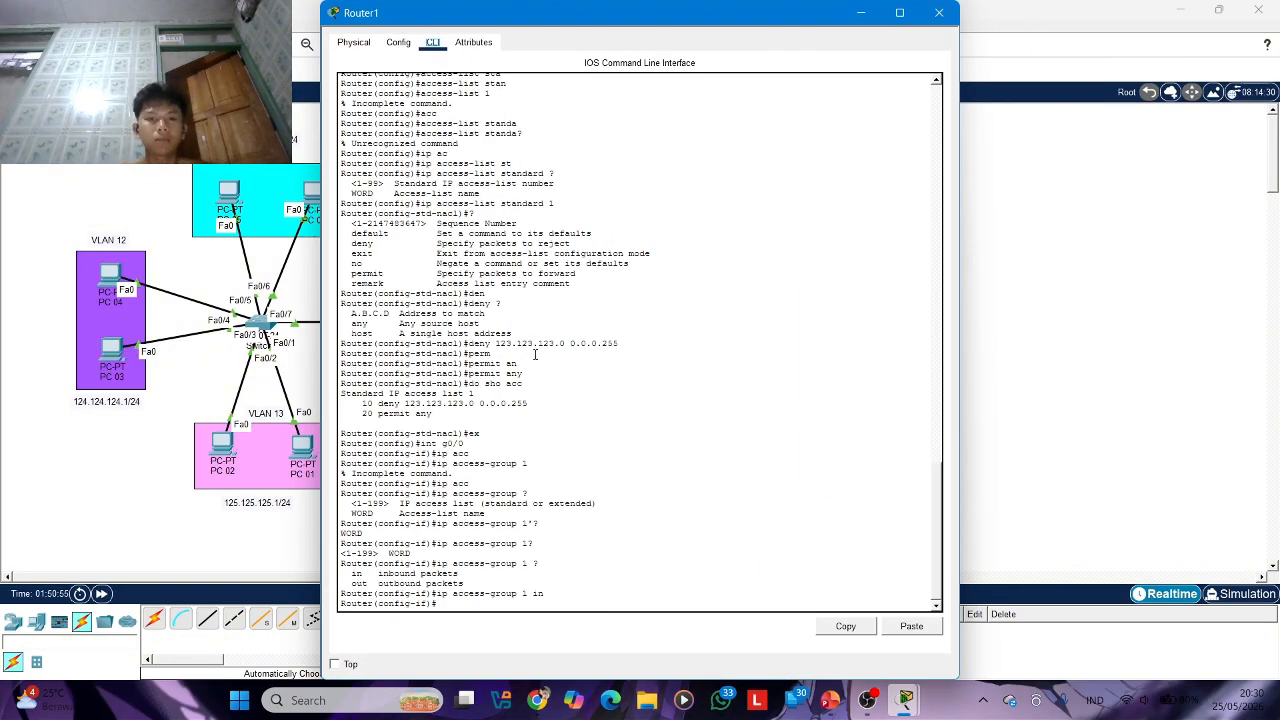
left_click(944, 13)
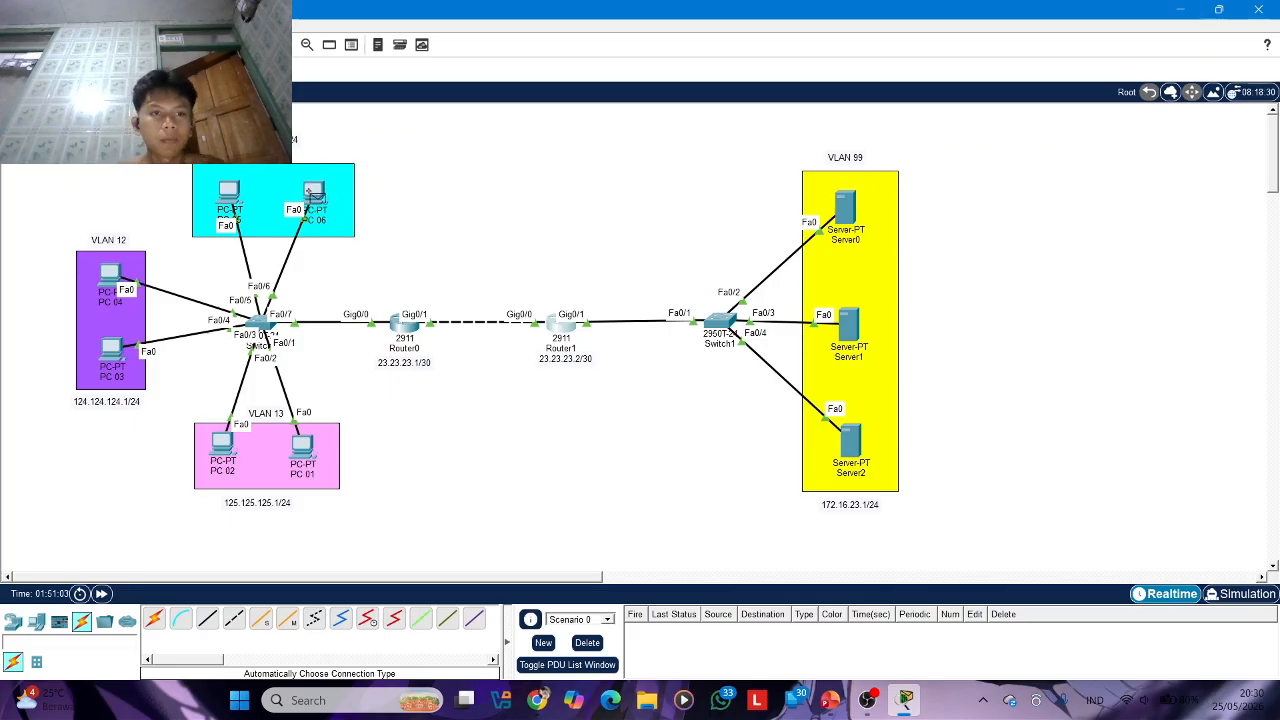
Test the ACL's deny entry by sending a simple PDU from PC 06 to Server0
left_click(314, 196)
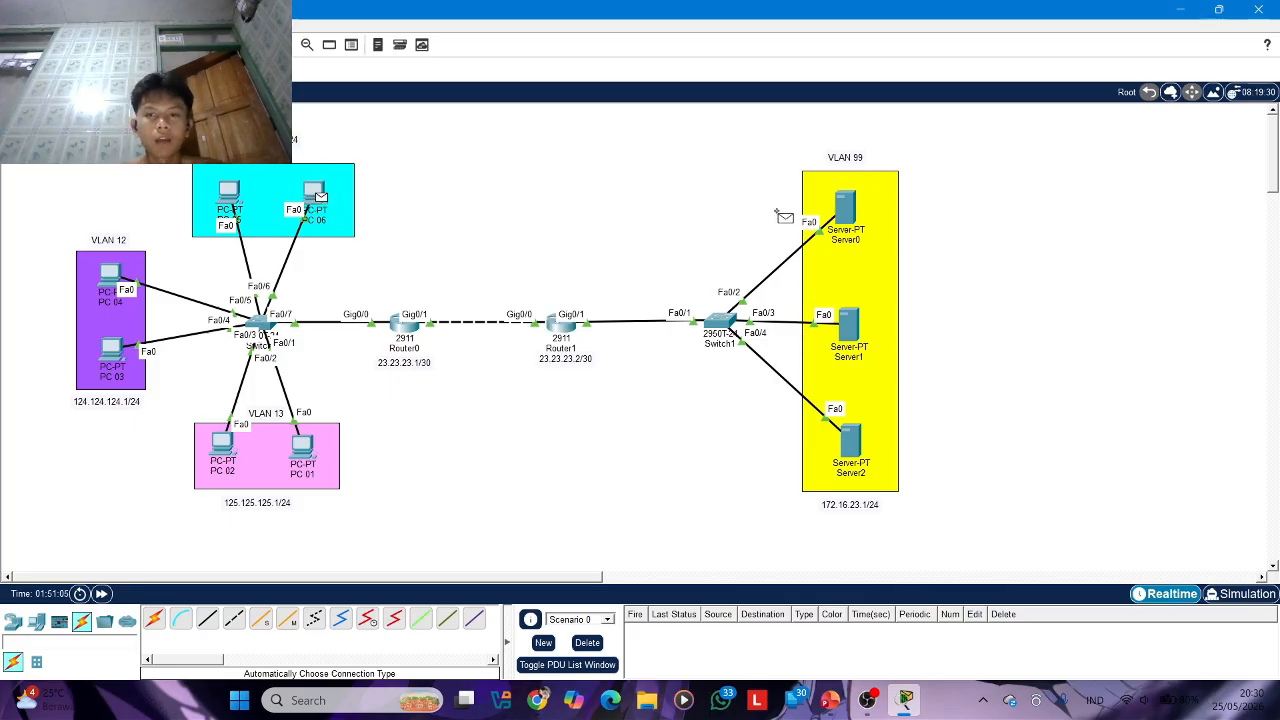
left_click(846, 204)
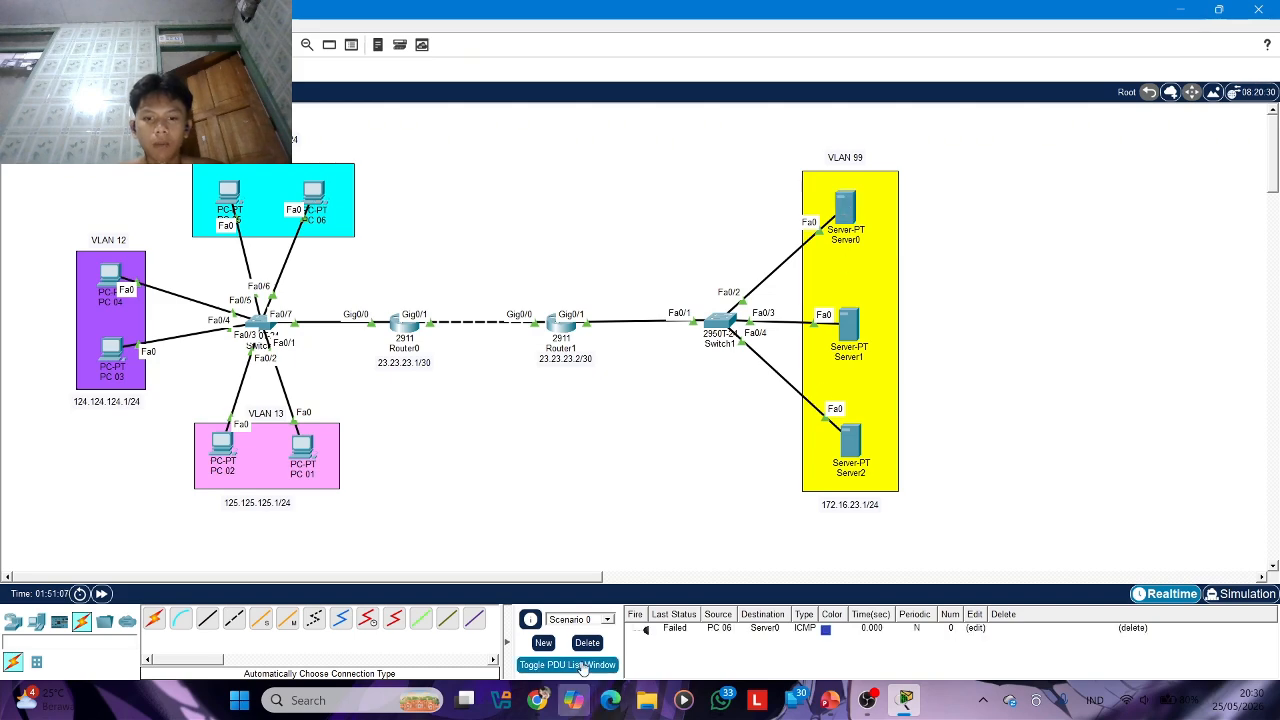
left_click(647, 629)
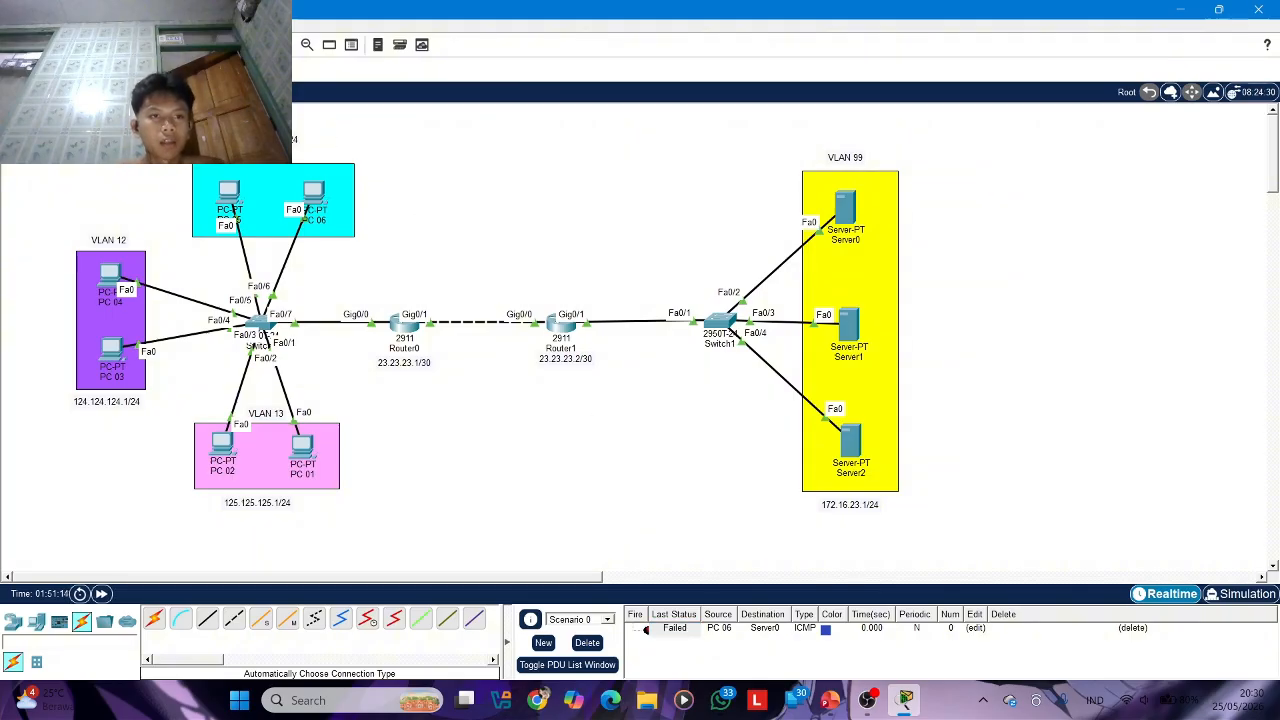
Test the ACL's permit entry by sending simple PDUs from PC 04 and PC 02 to Server0
left_click(110, 274)
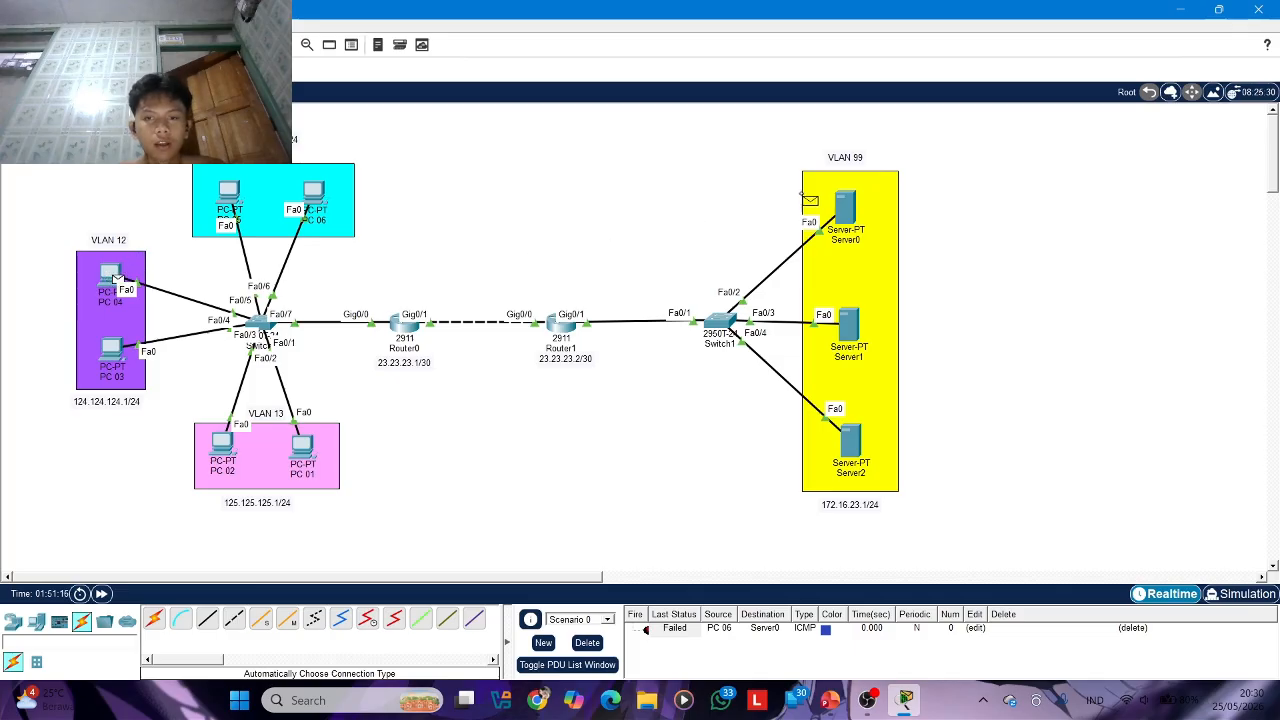
left_click(846, 210)
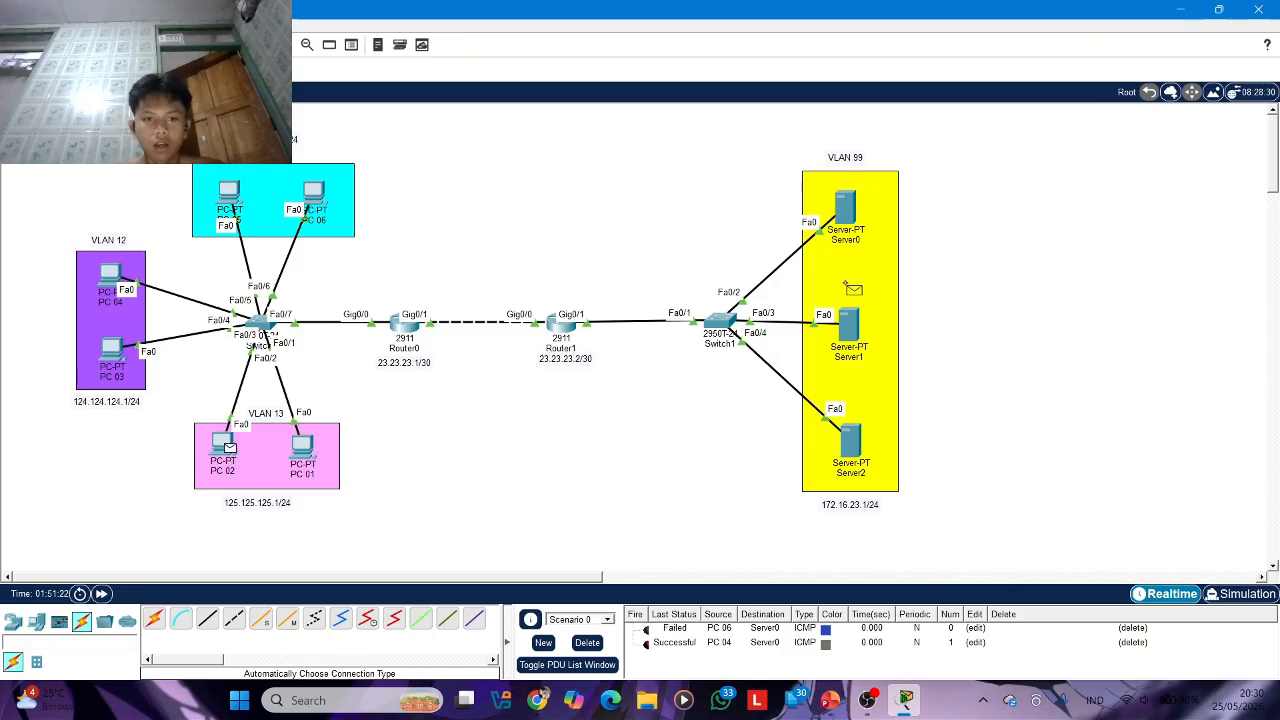
left_click(848, 208)
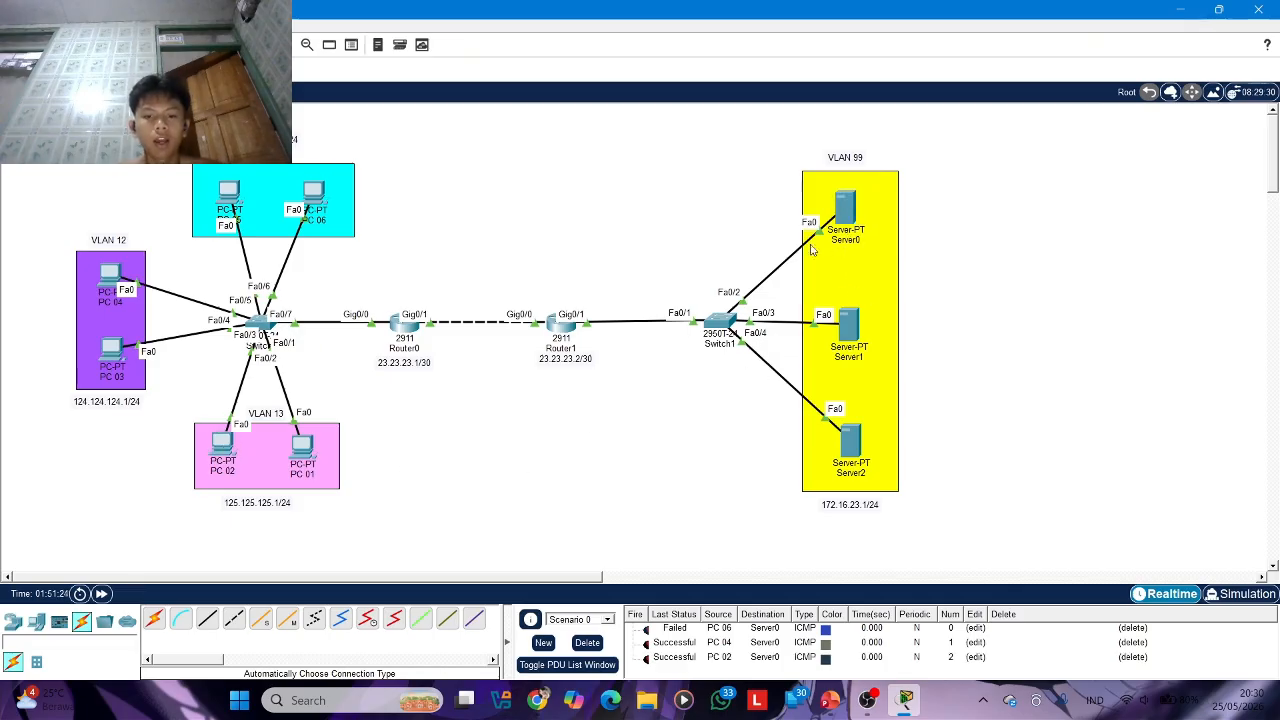
Review the ACL entries and access-group commands in Router1's command line, and close the router window
left_click(561, 324)
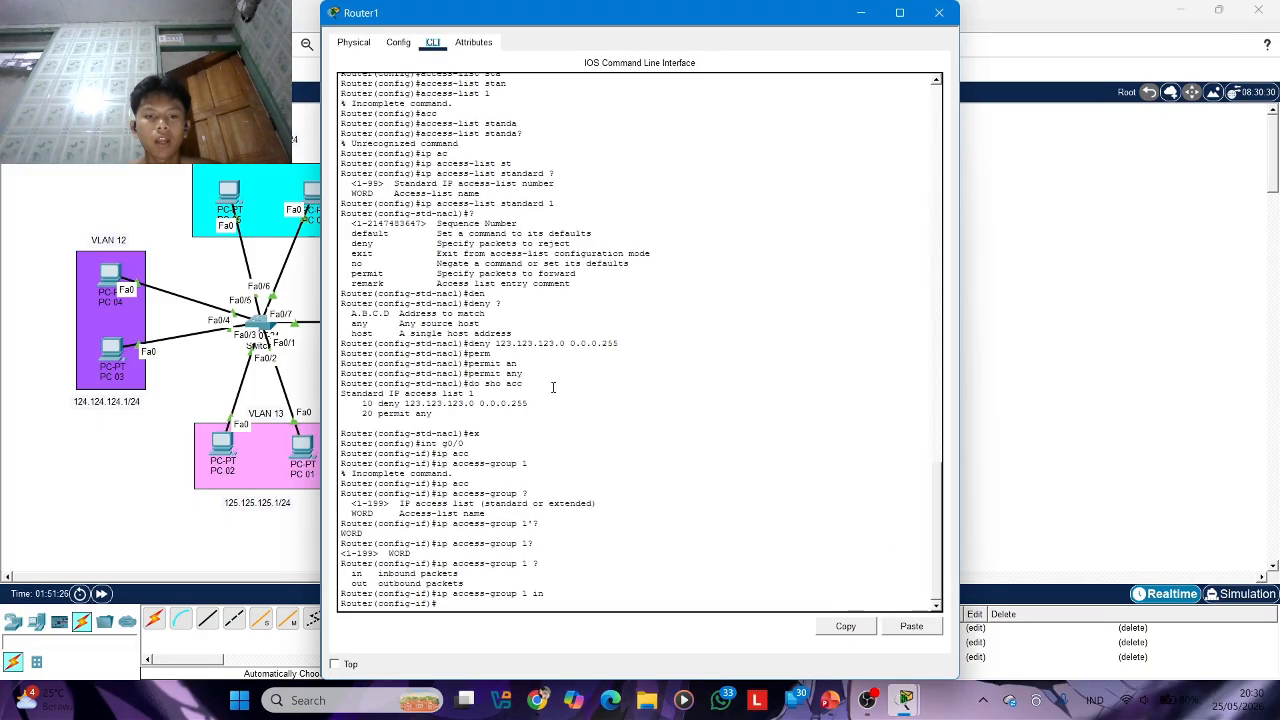
scroll(549, 319, "up", 2)
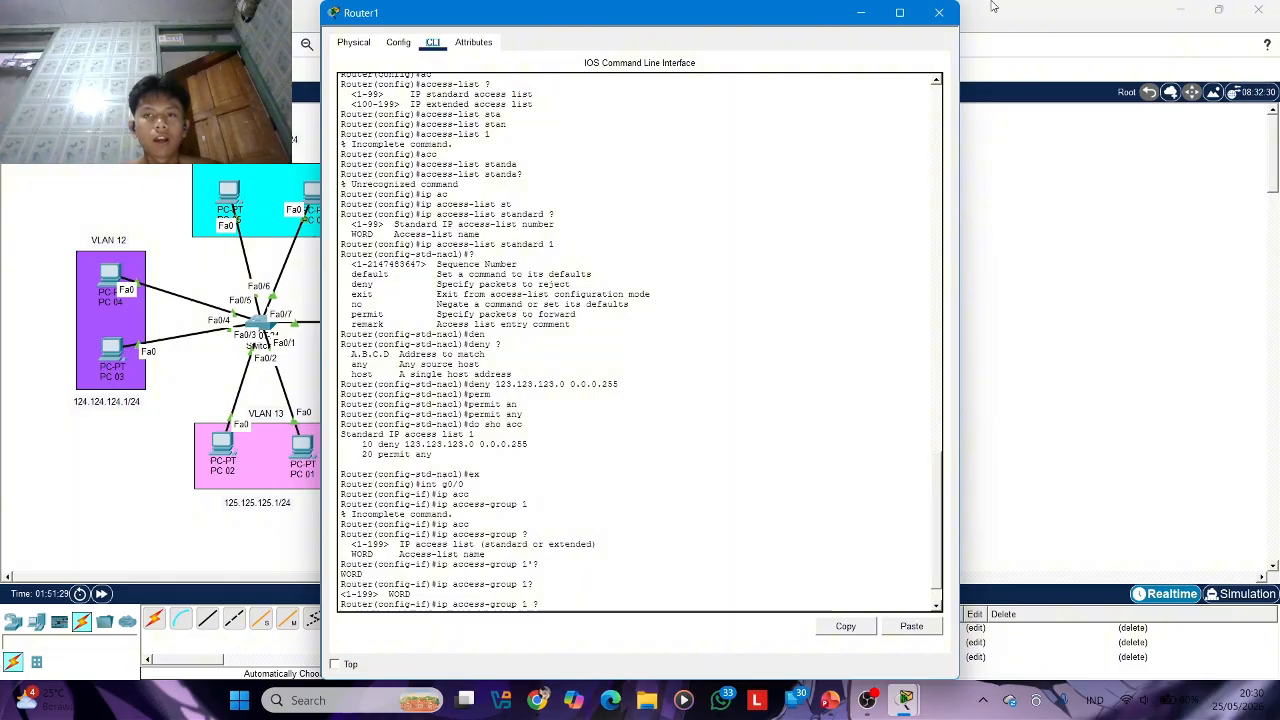
left_click(945, 12)
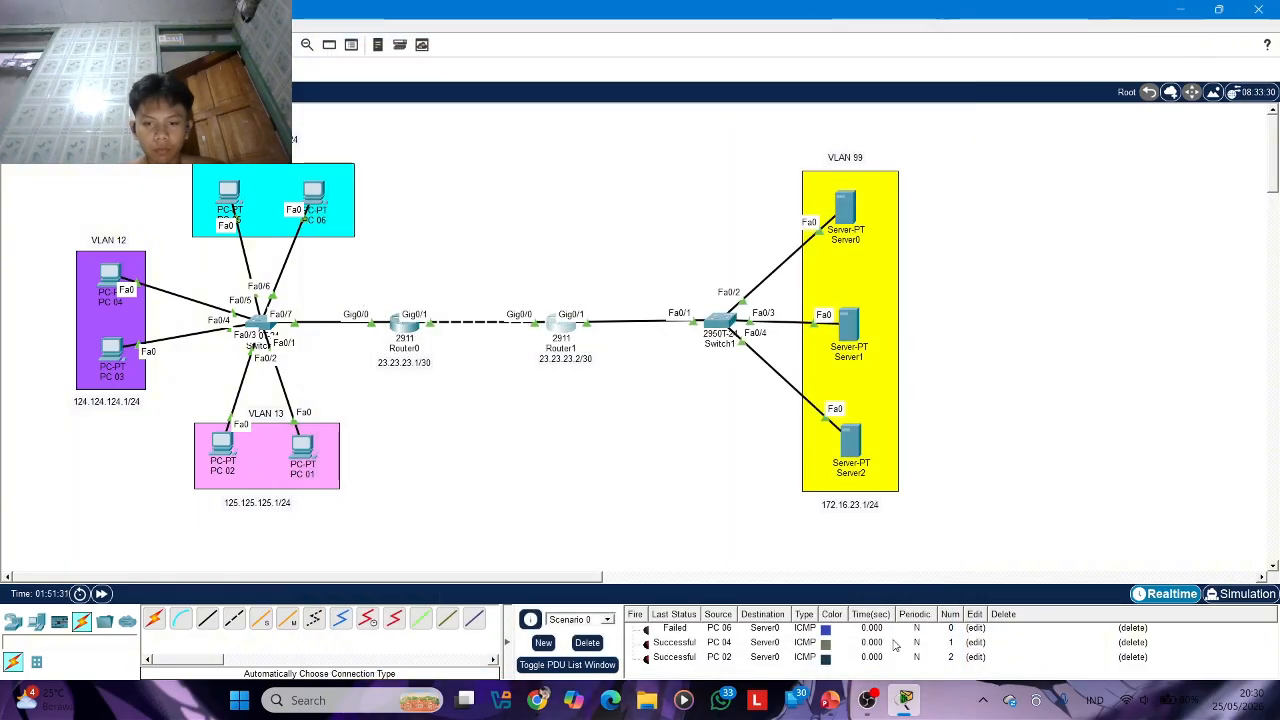
Switch to PowerPoint to check the ACL topic outline slide, and return to Packet Tracer
left_click(831, 705)
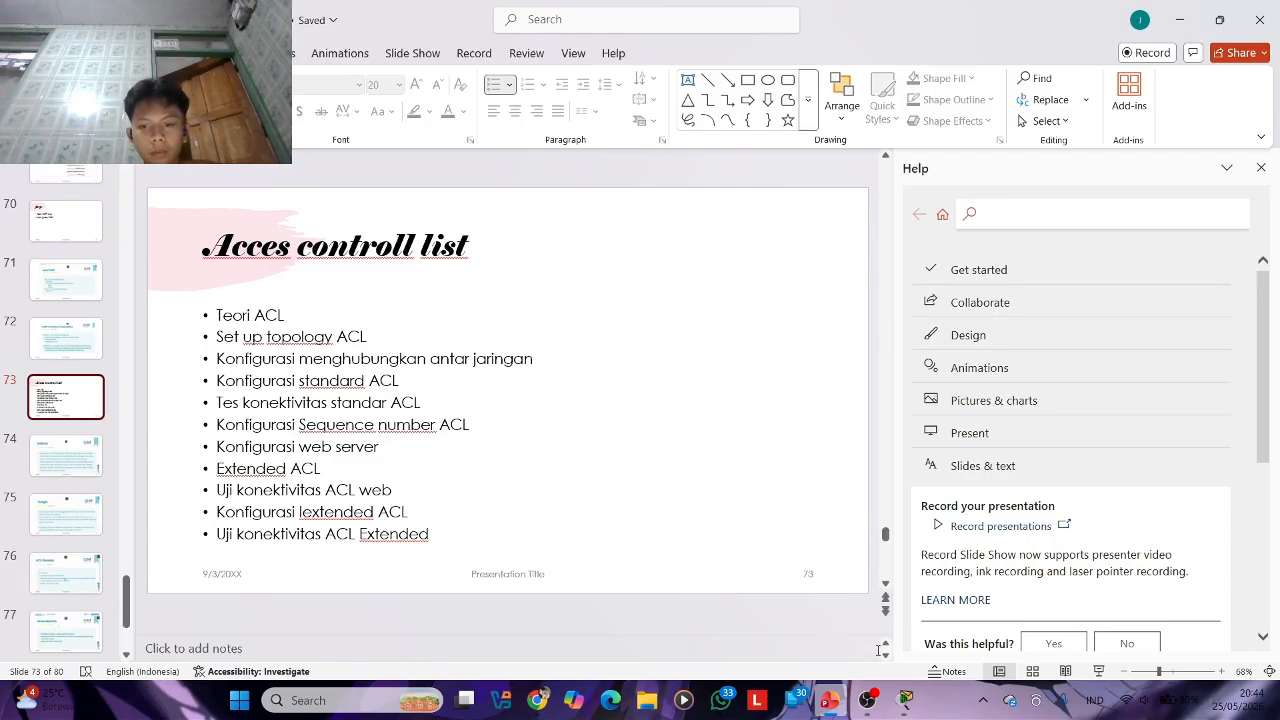
left_click(905, 700)
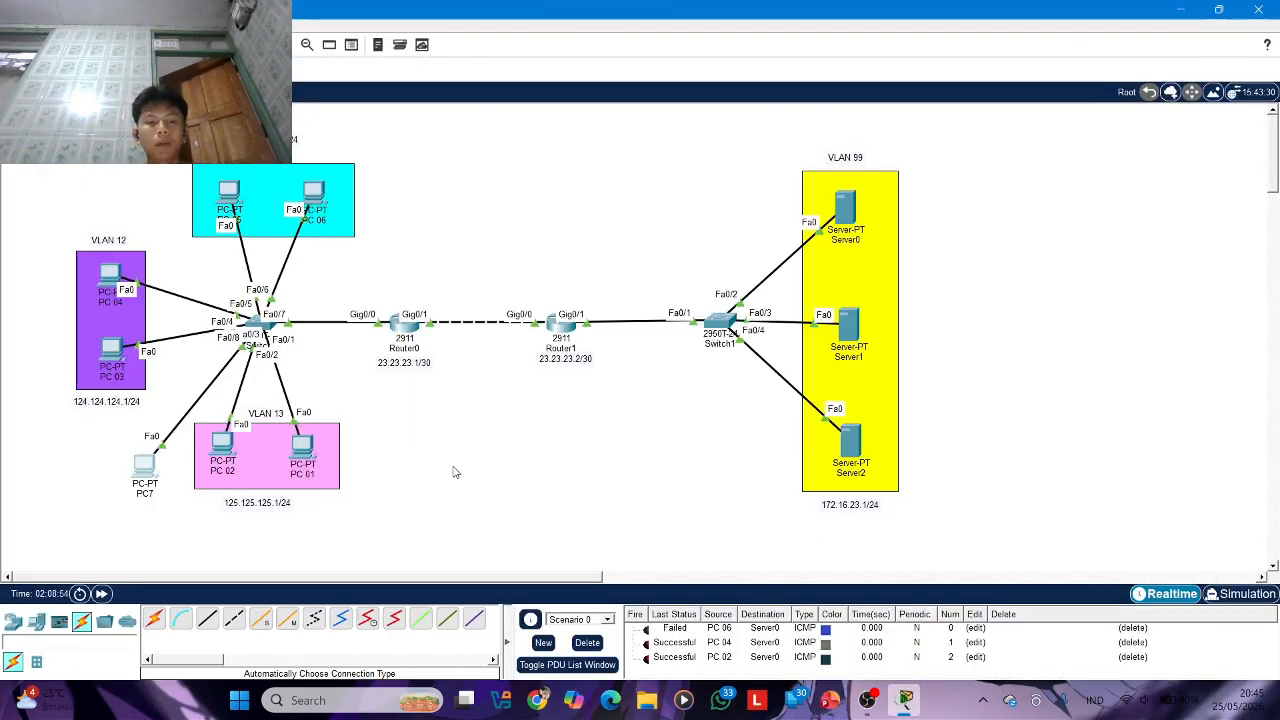
Check PC7's IPv4 address in its IP configuration, and close the PC window
left_click(143, 471)
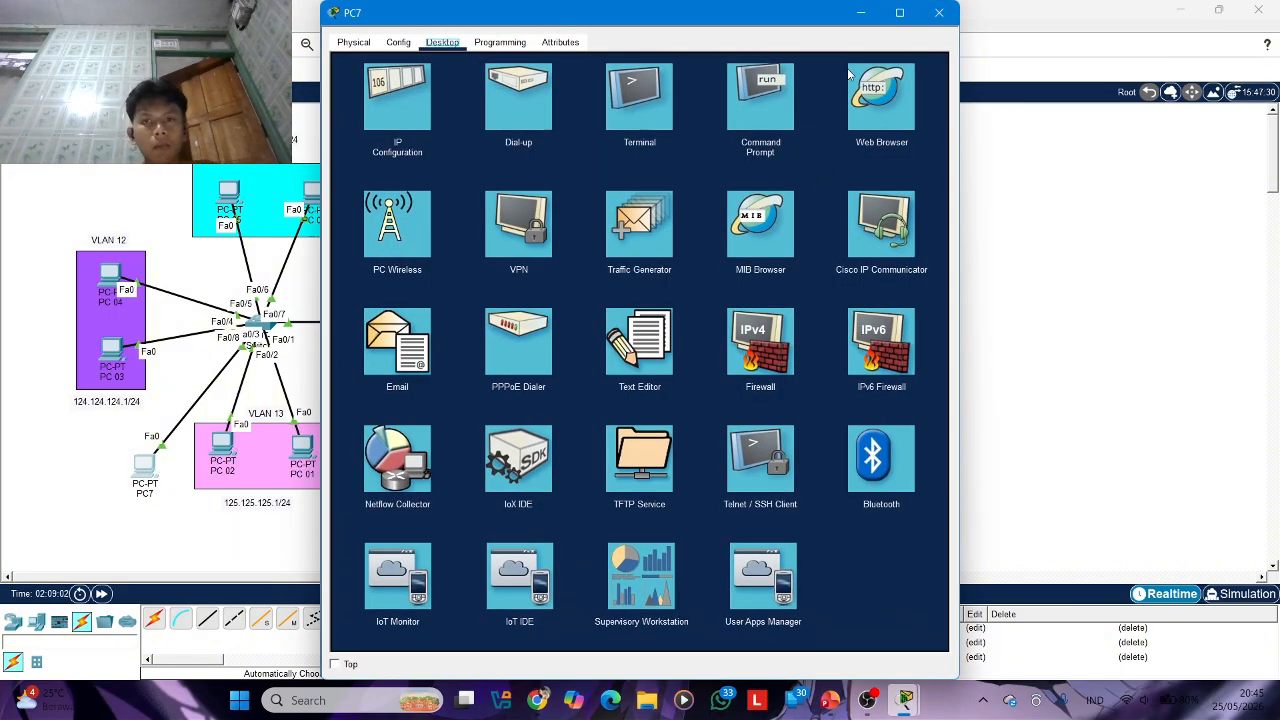
left_click(862, 13)
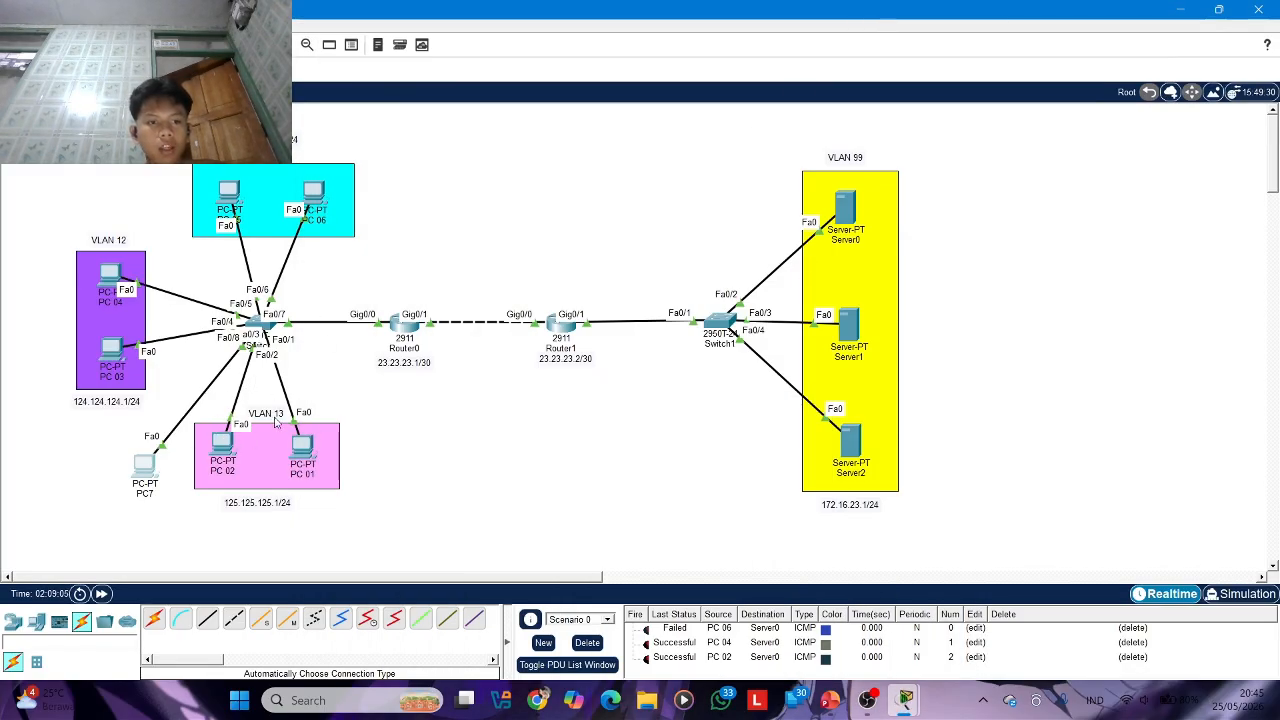
left_click(155, 462)
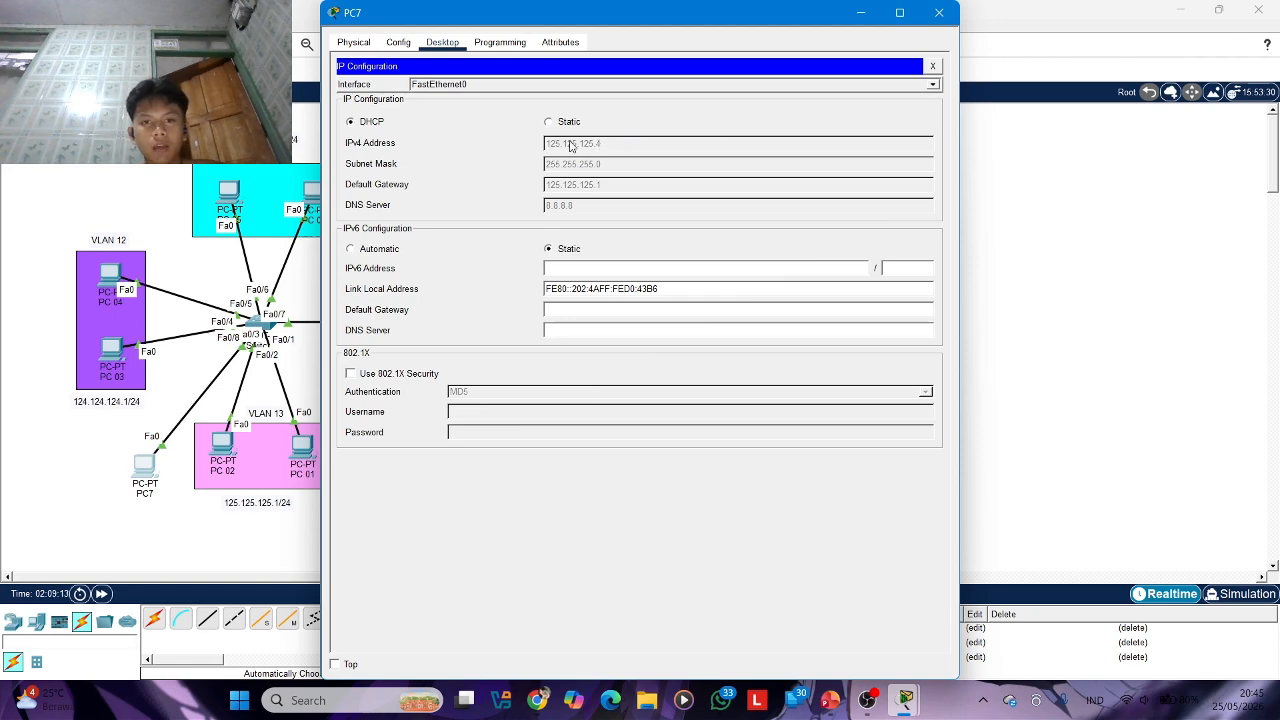
left_click(930, 18)
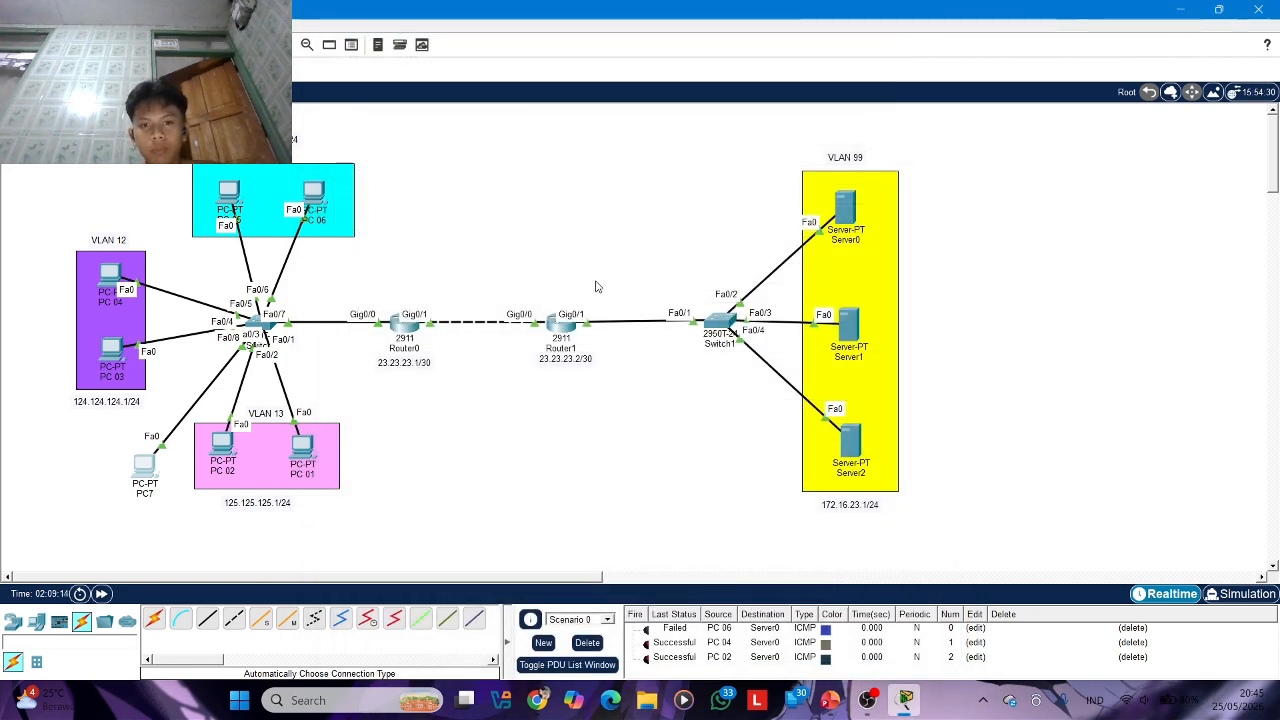
Open Router1's command line and enter global configuration mode with en and conf t
left_click(560, 328)
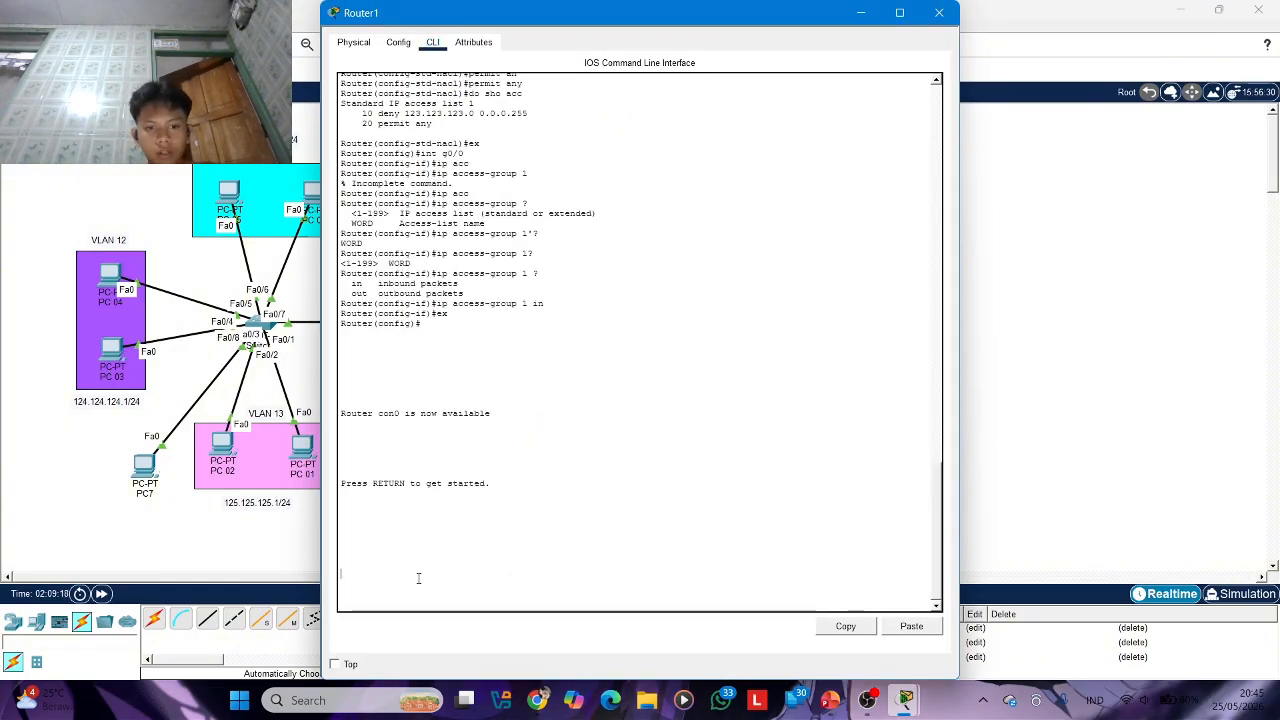
key("Return")
key("Return")
type("en")
key("Return")
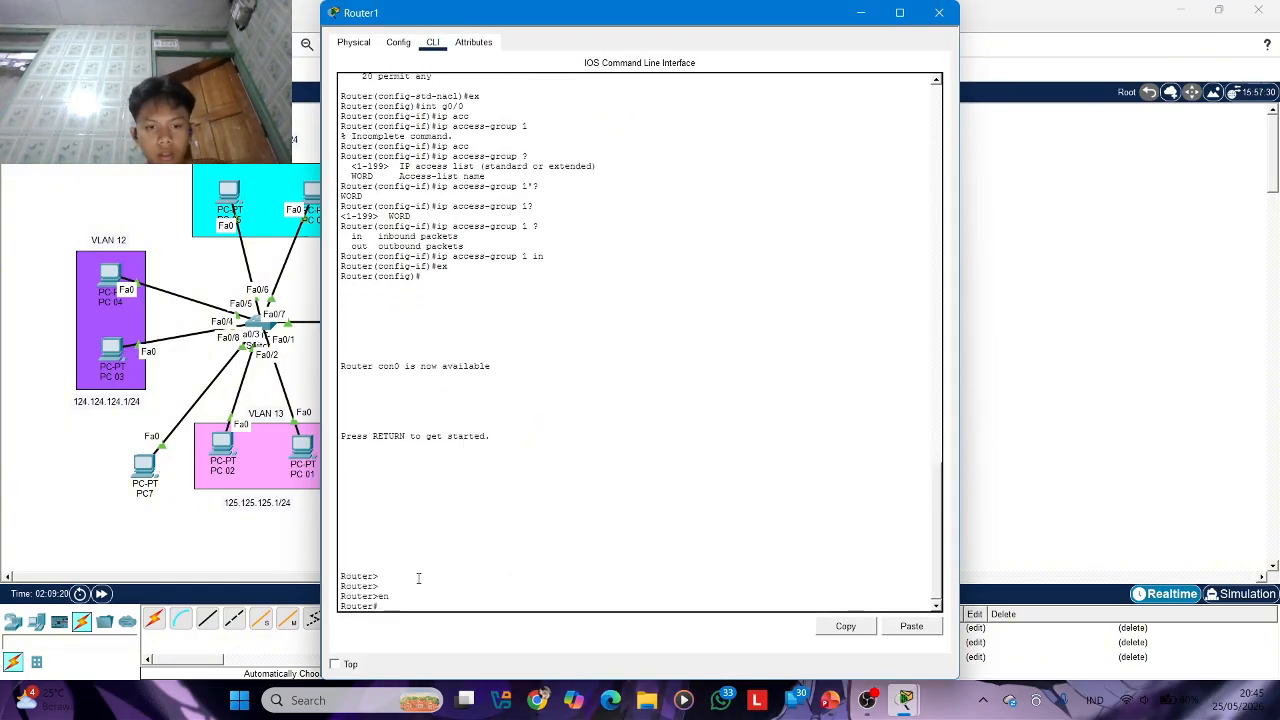
type("conf t")
key("Return")
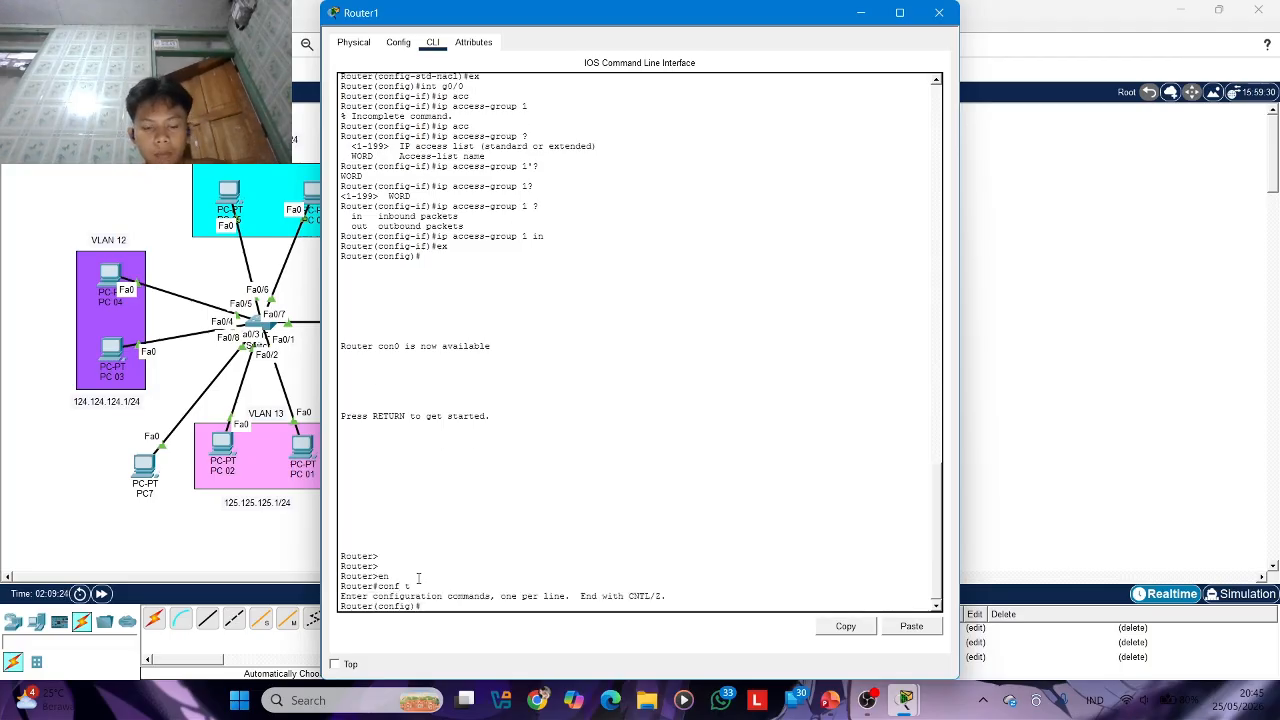
Enter the configuration mode of standard access list 1 with ip access-list standard 1
type("ip ac")
key("Tab")
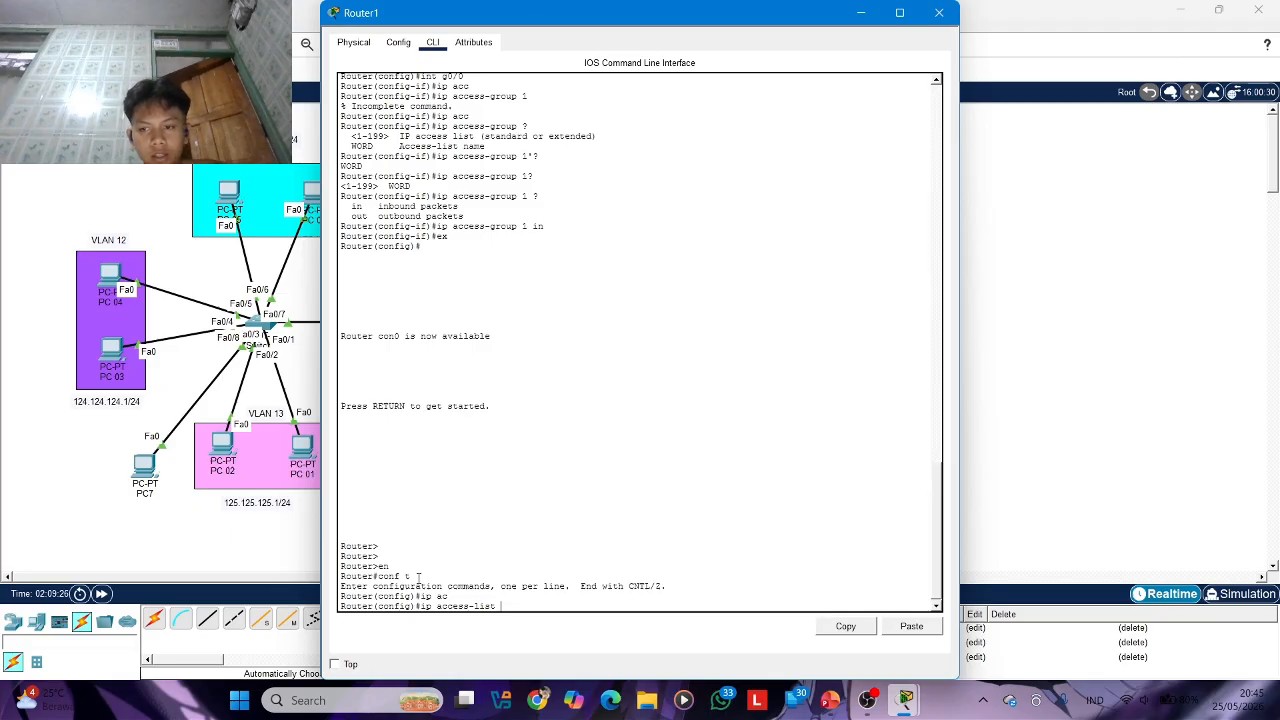
type("stan")
key("Tab")
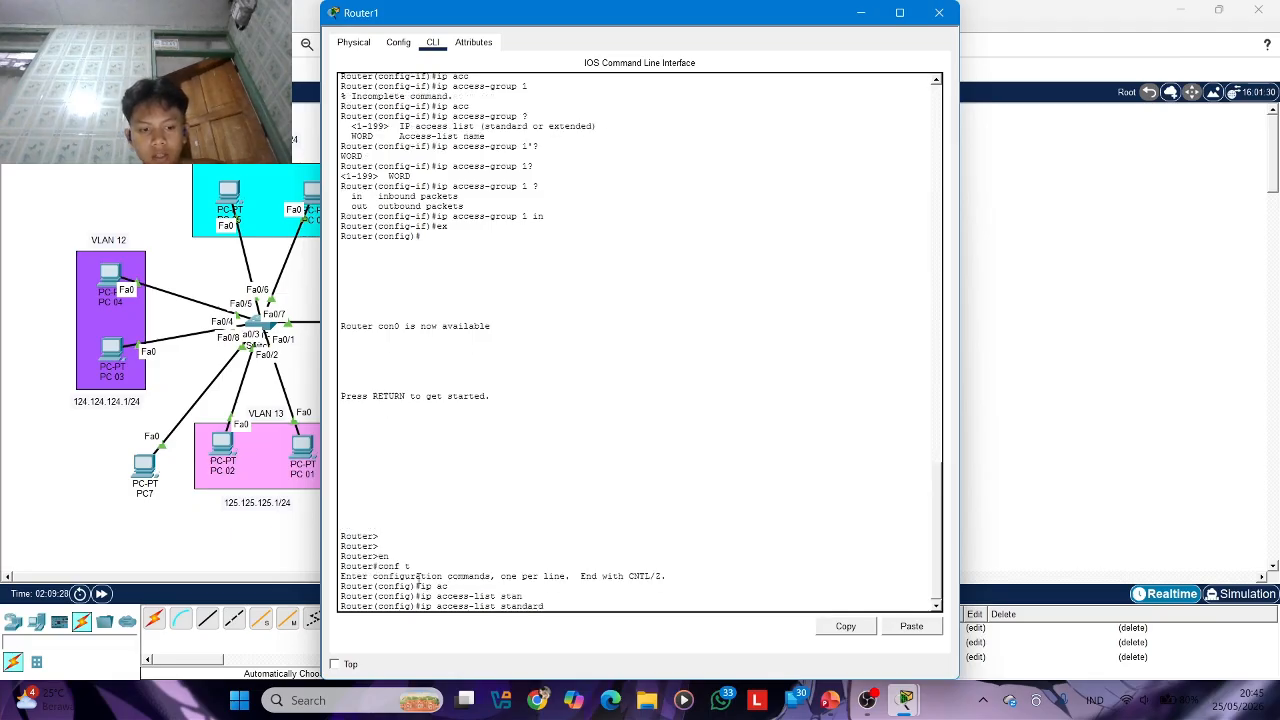
type("1")
key("Return")
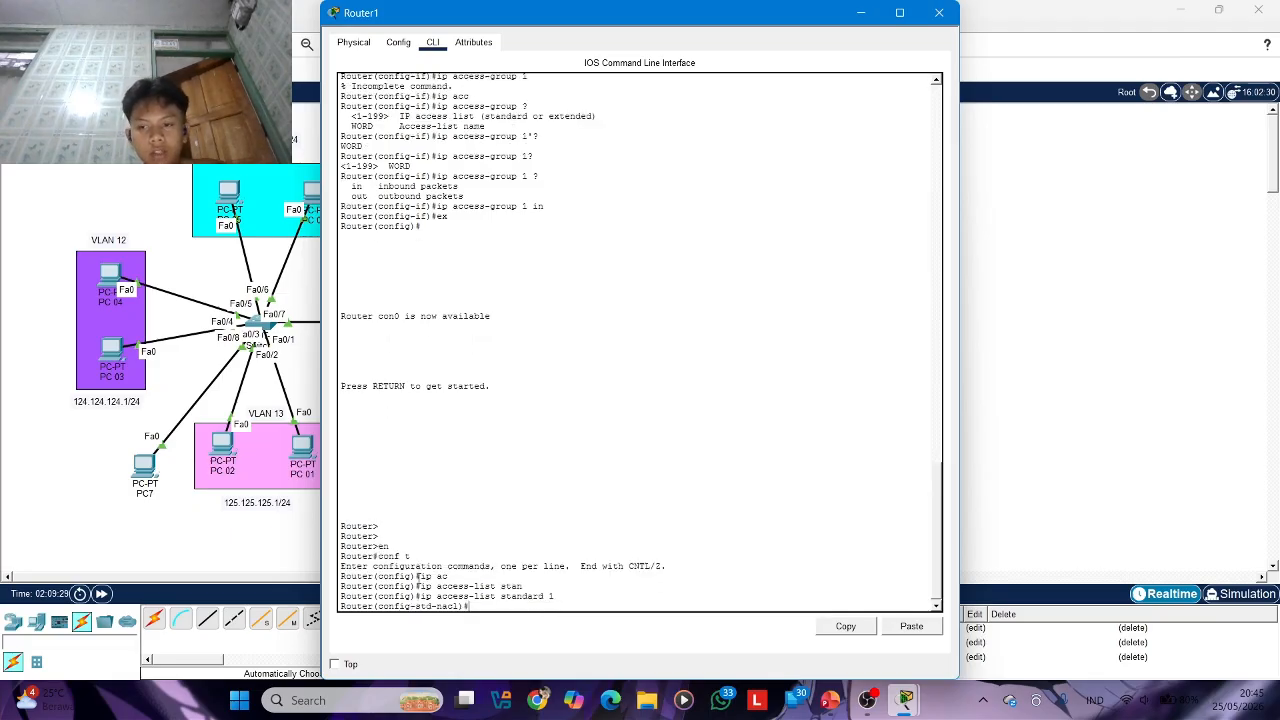
Display the access lists with do sh acc and examine the sequence numbers of the deny and permit entries
type("do sh")
key("Tab")
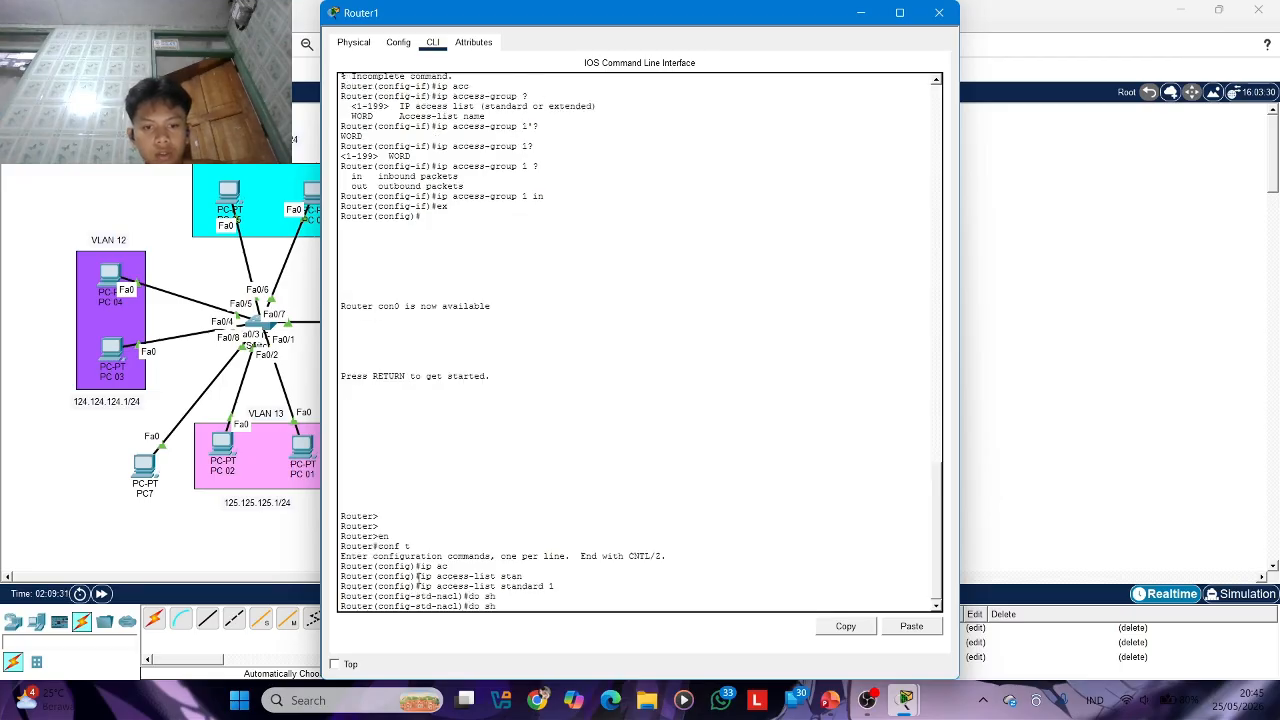
type("acc")
key("Return")
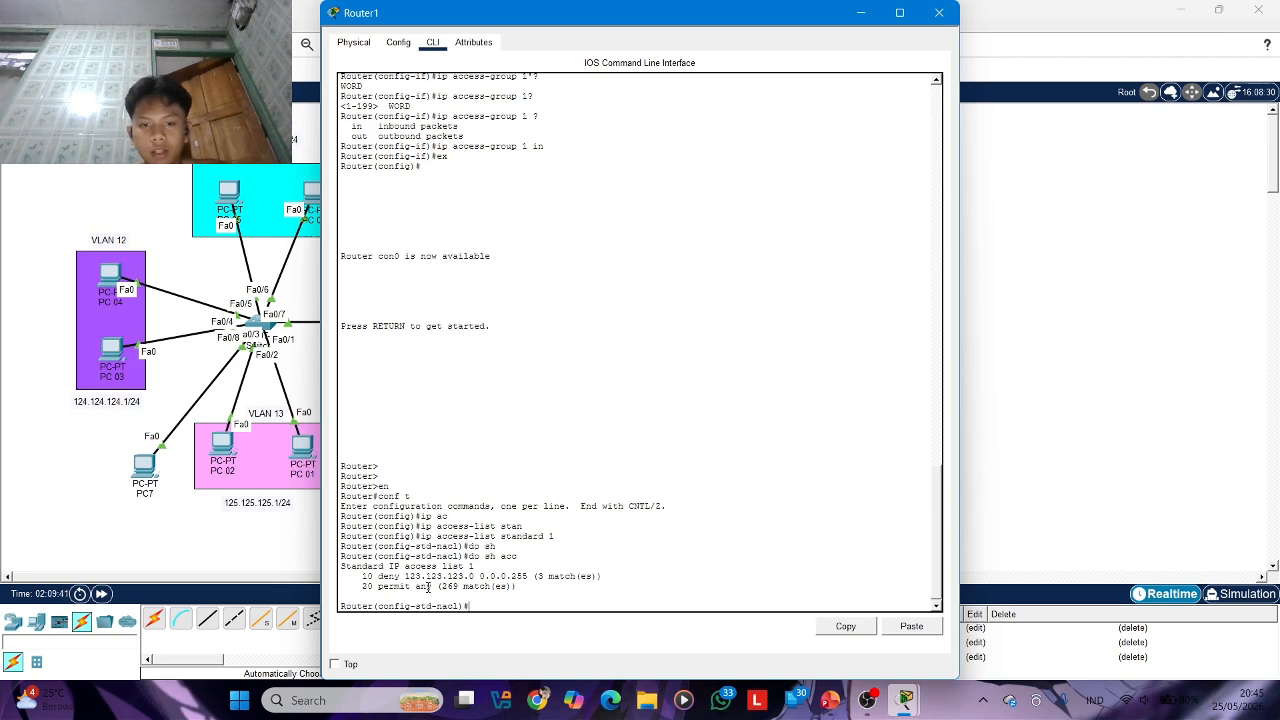
left_click_drag(364, 577, 407, 586)
double_click(367, 586)
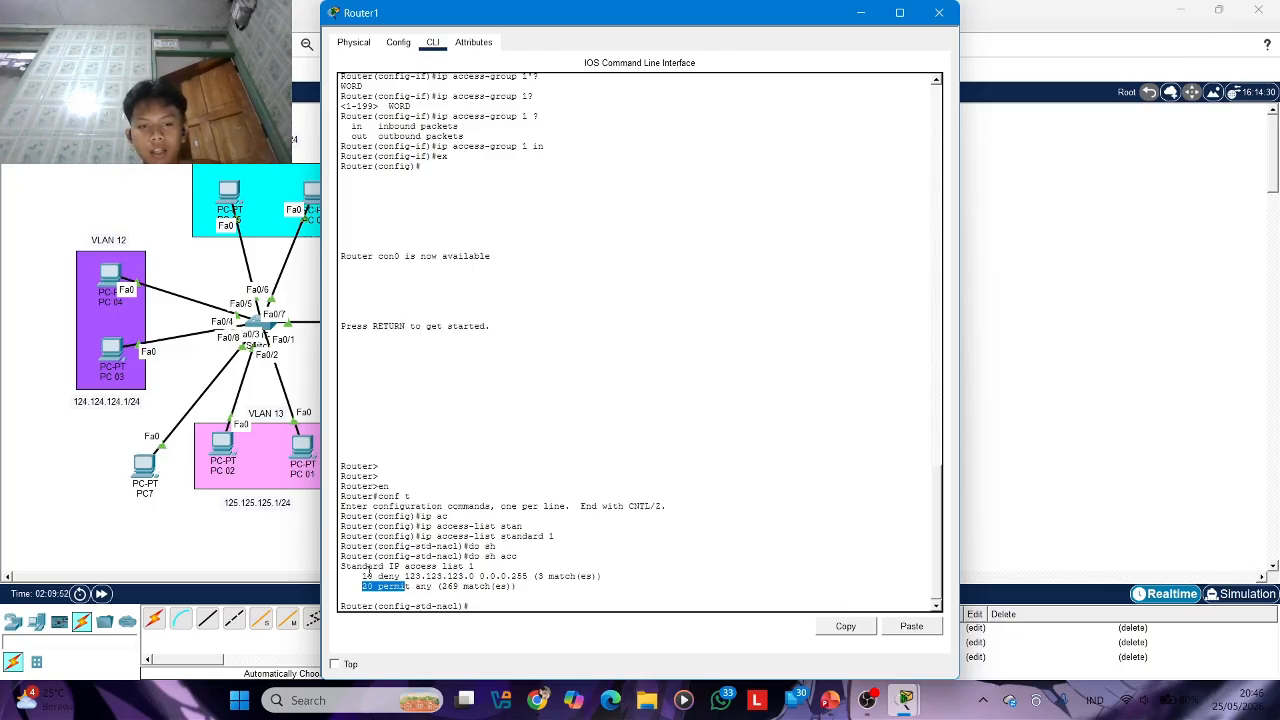
left_click_drag(364, 569, 406, 587)
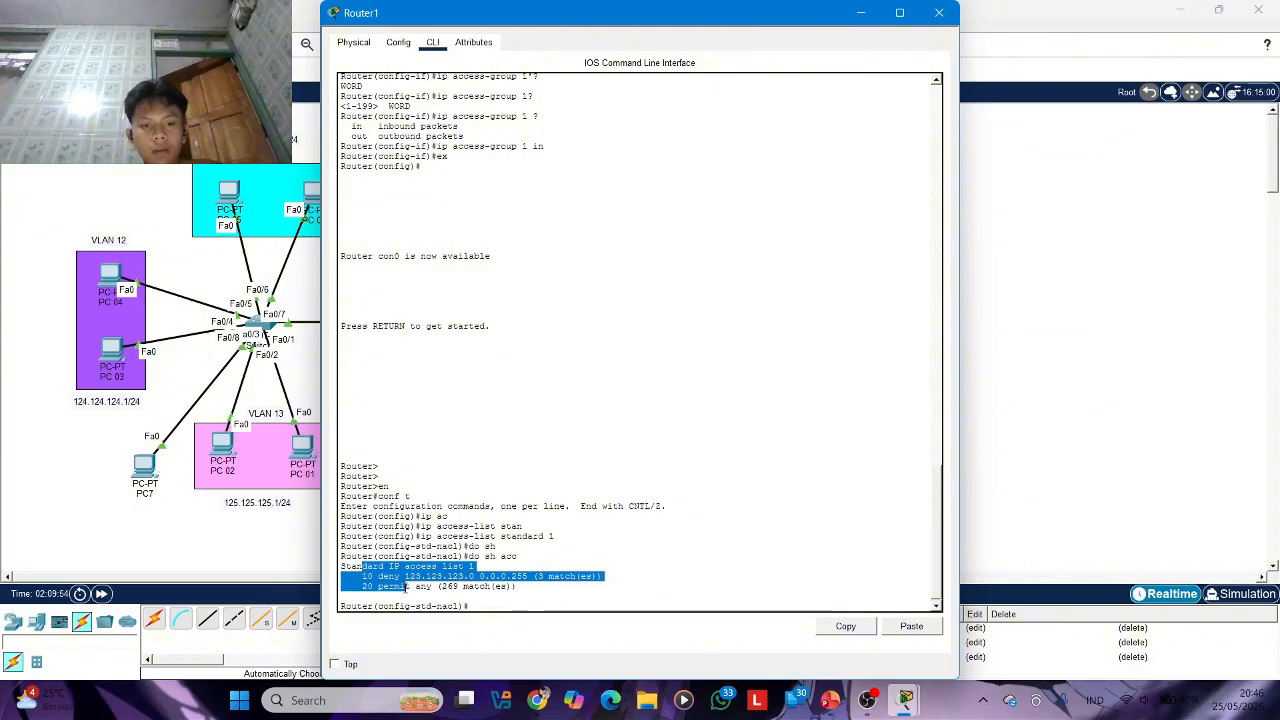
Begin an ACL entry with 12 deny, and list the source options available after it with the inline help
left_click(491, 605)
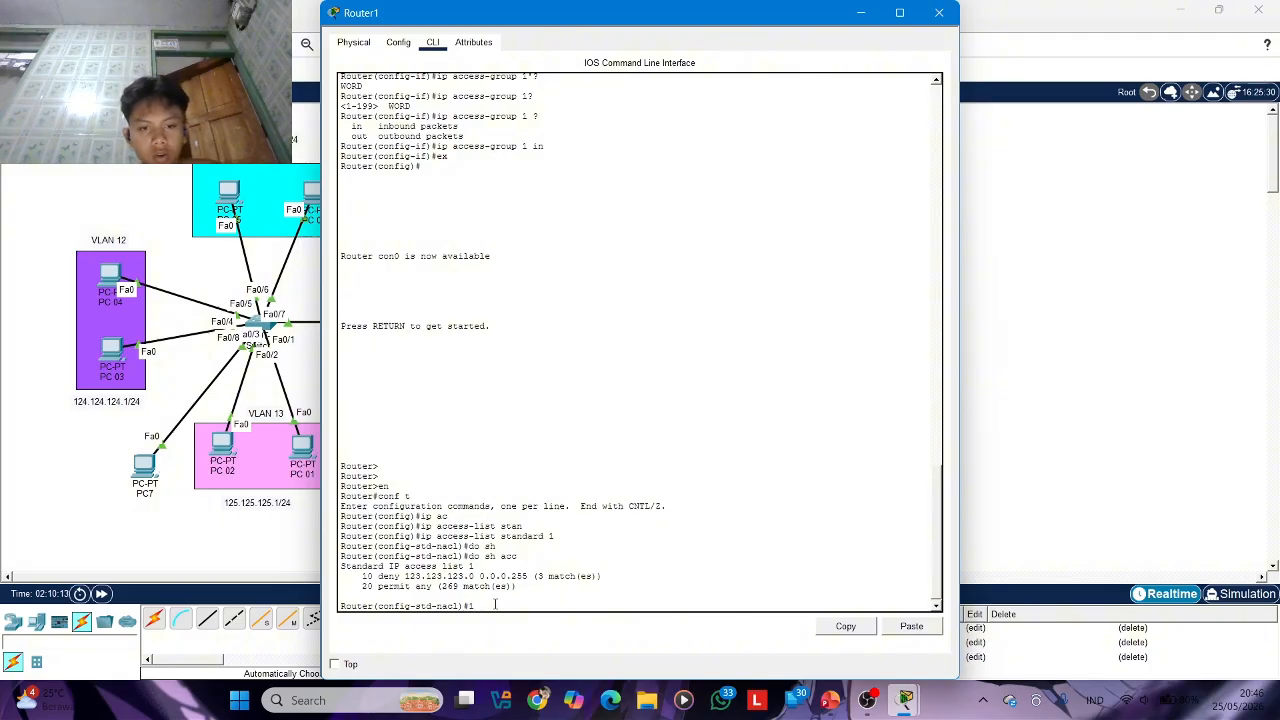
type("deny host")
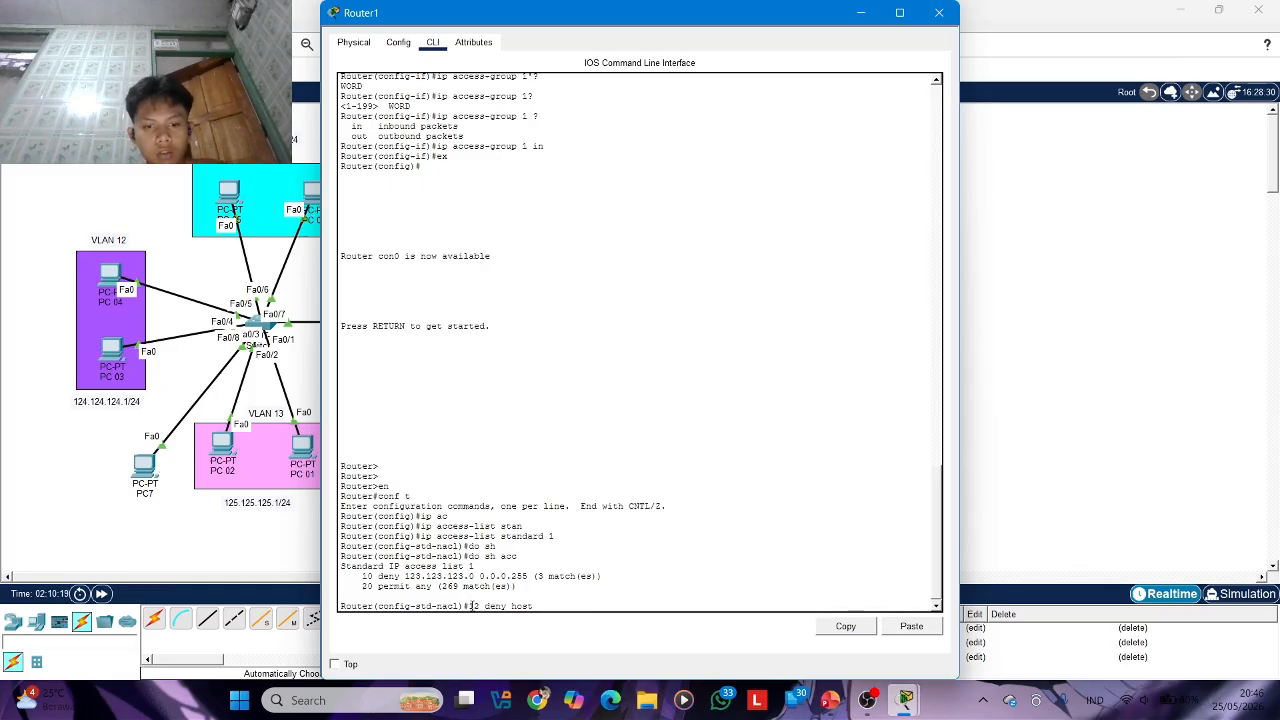
double_click(476, 606)
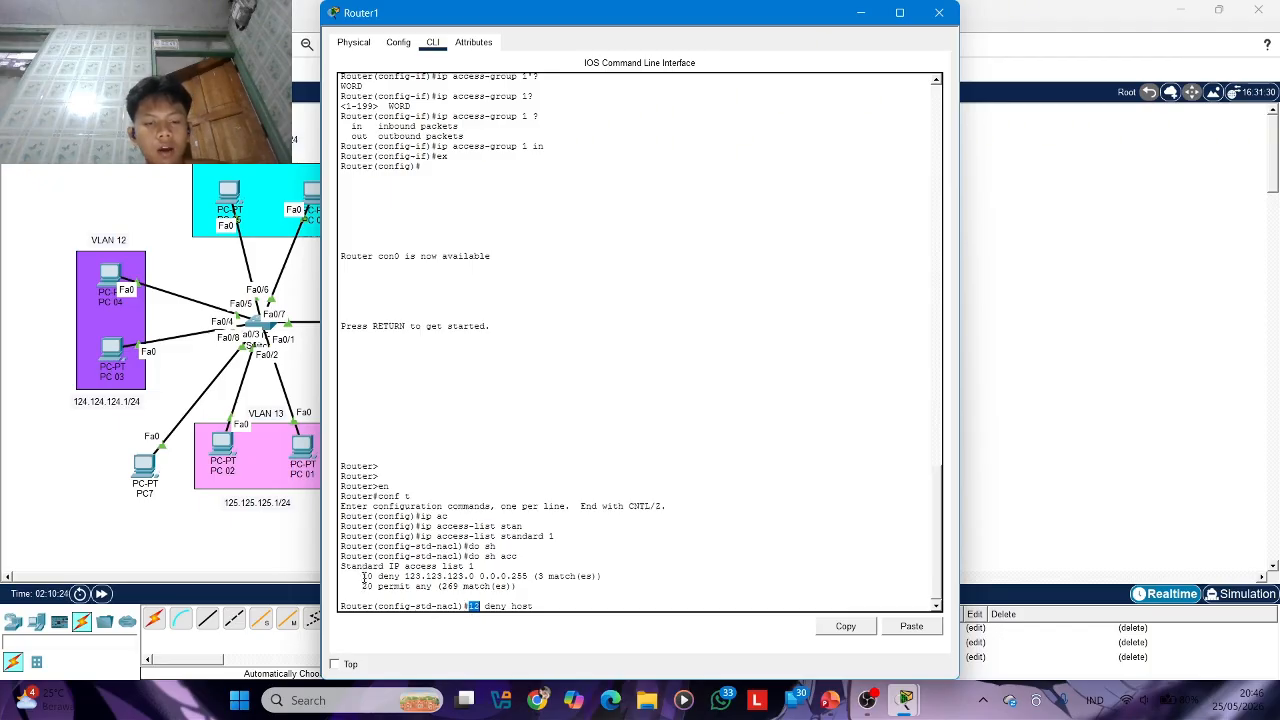
double_click(367, 586)
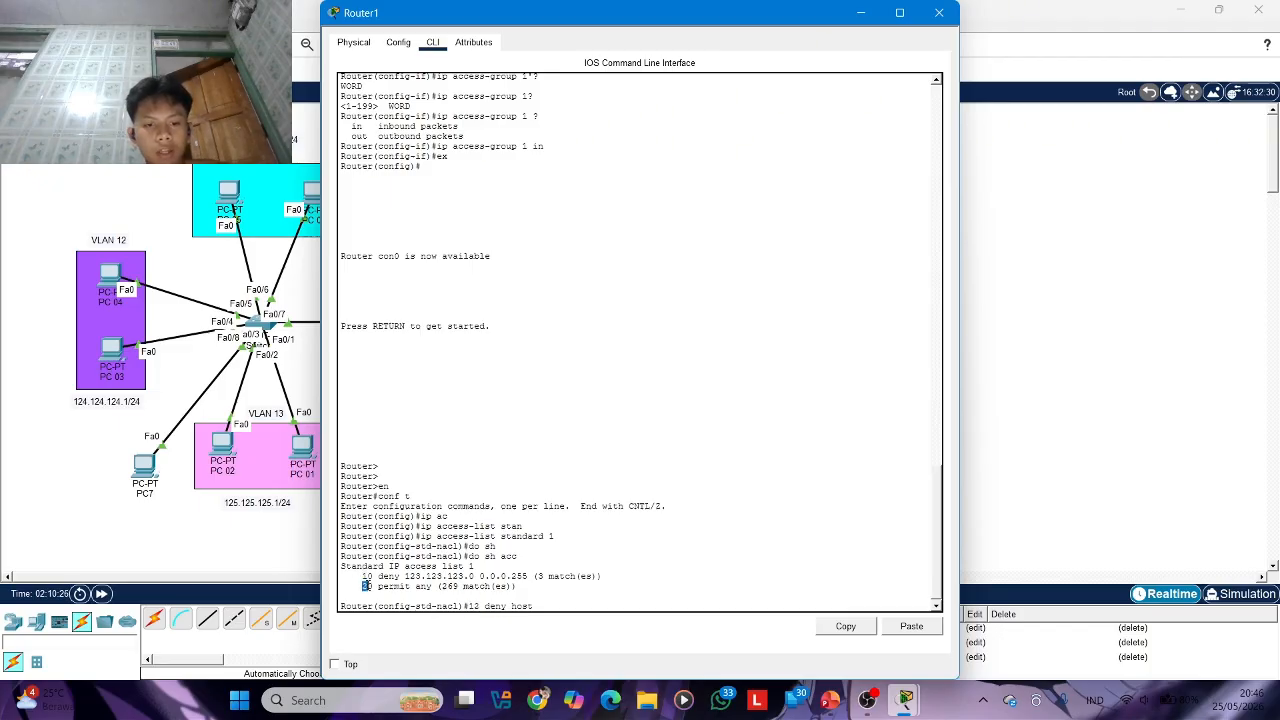
left_click(542, 607)
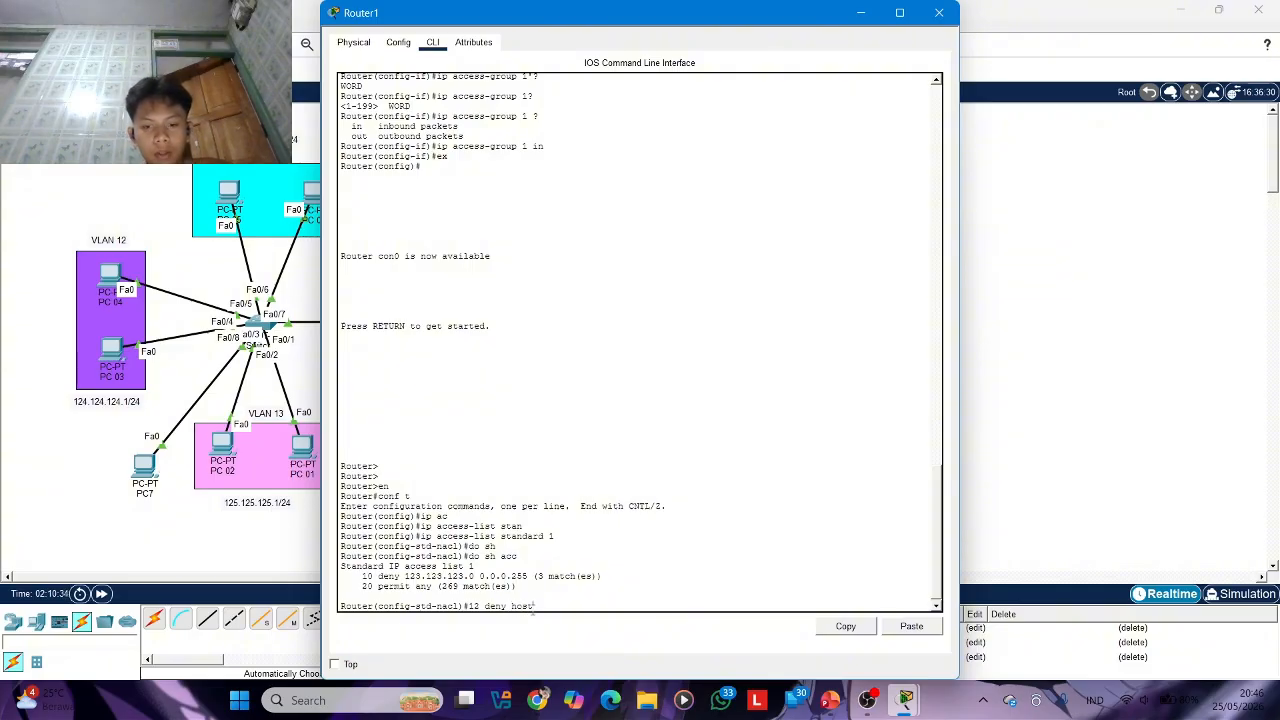
key("BackSpace")
key("BackSpace")
key("BackSpace")
key("BackSpace")
type("?")
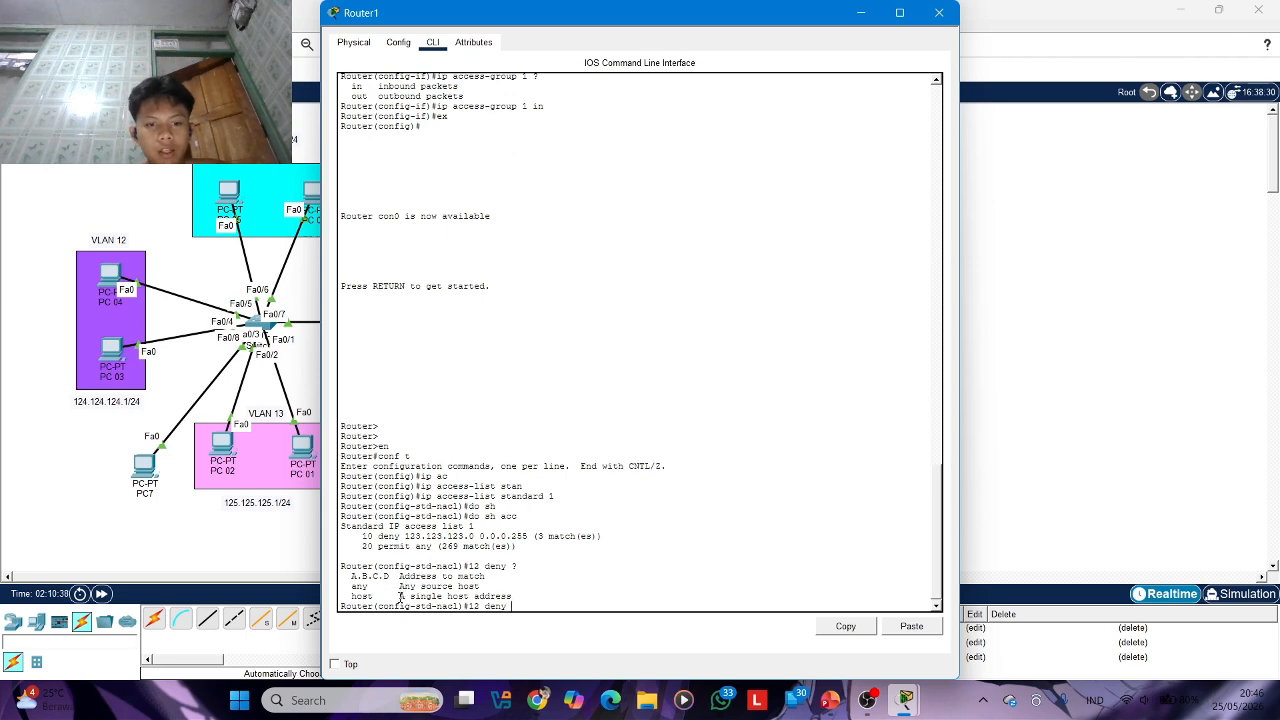
left_click_drag(399, 596, 514, 596)
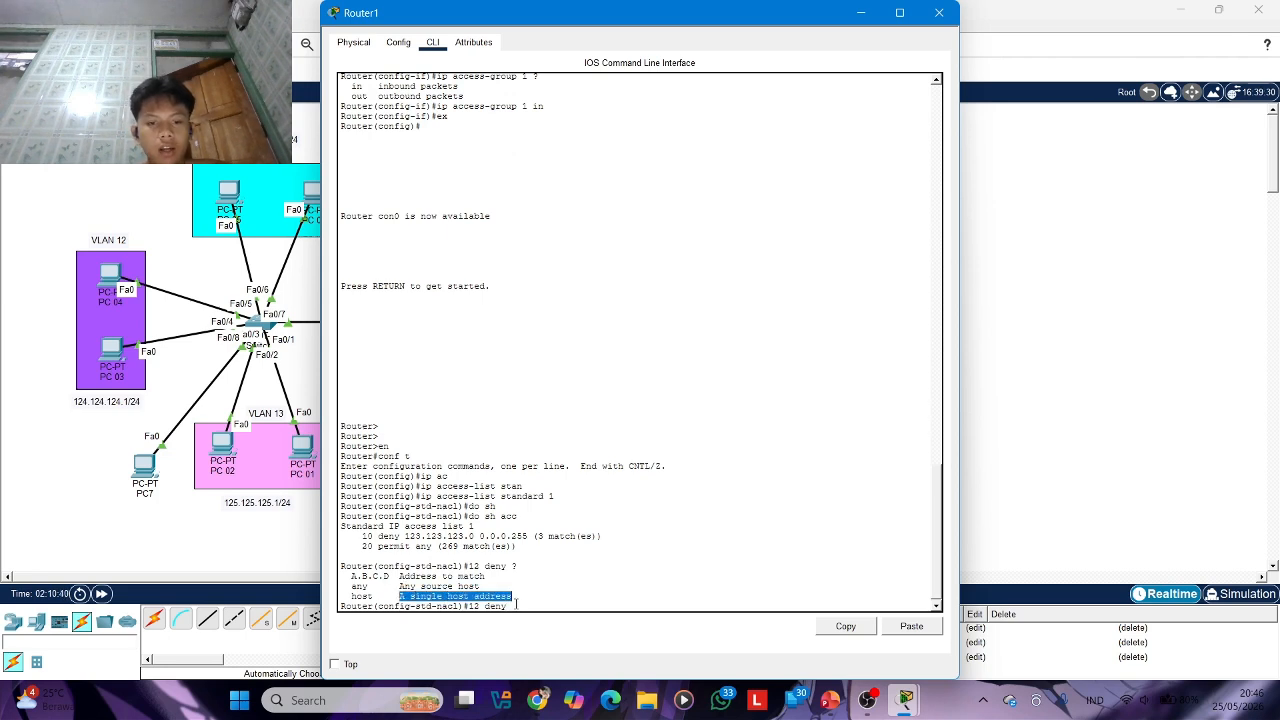
left_click(514, 604)
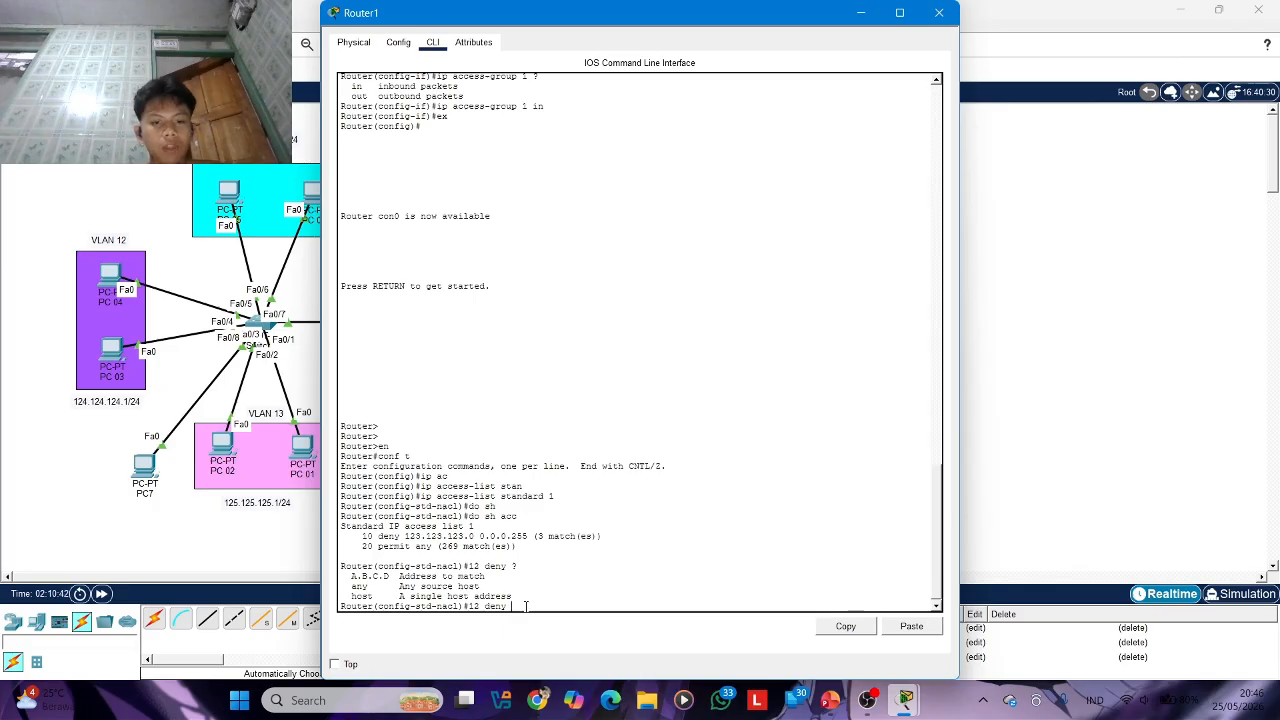
Try to add the entry 12 deny host 125.125.125.4 0.0.0.255 to access list 1
type("hos")
key("Tab")
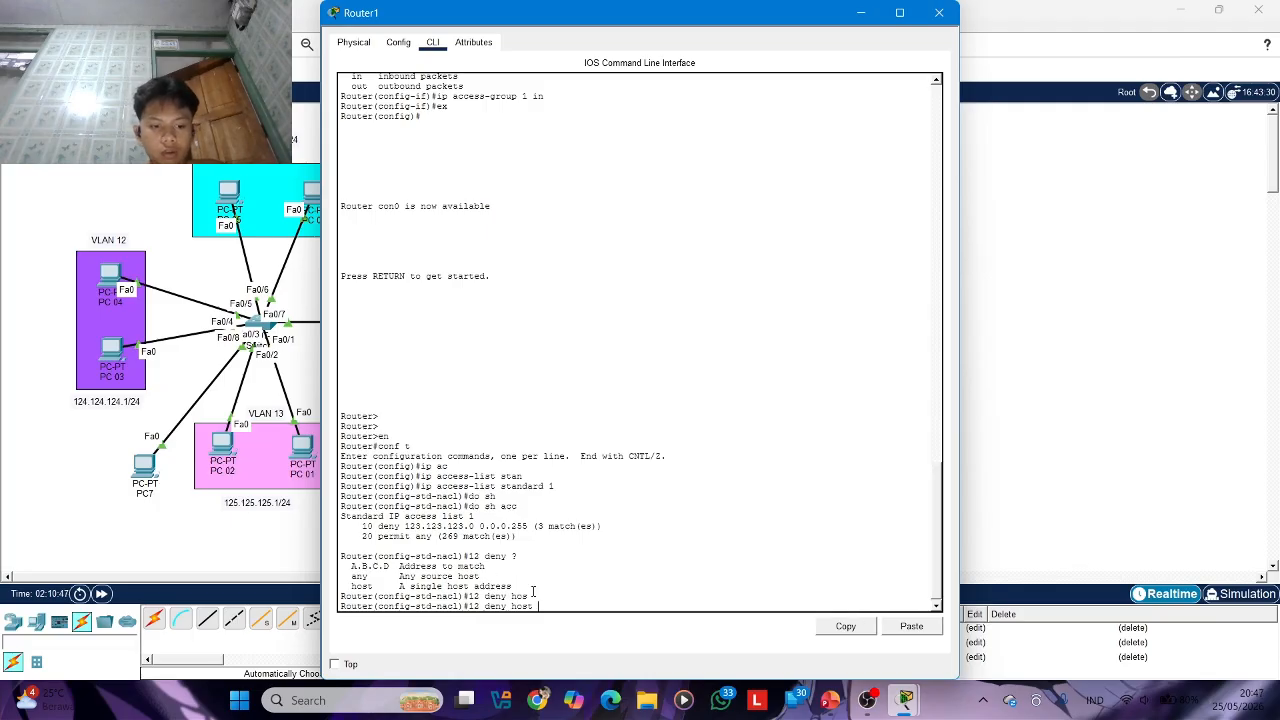
type("125.12")
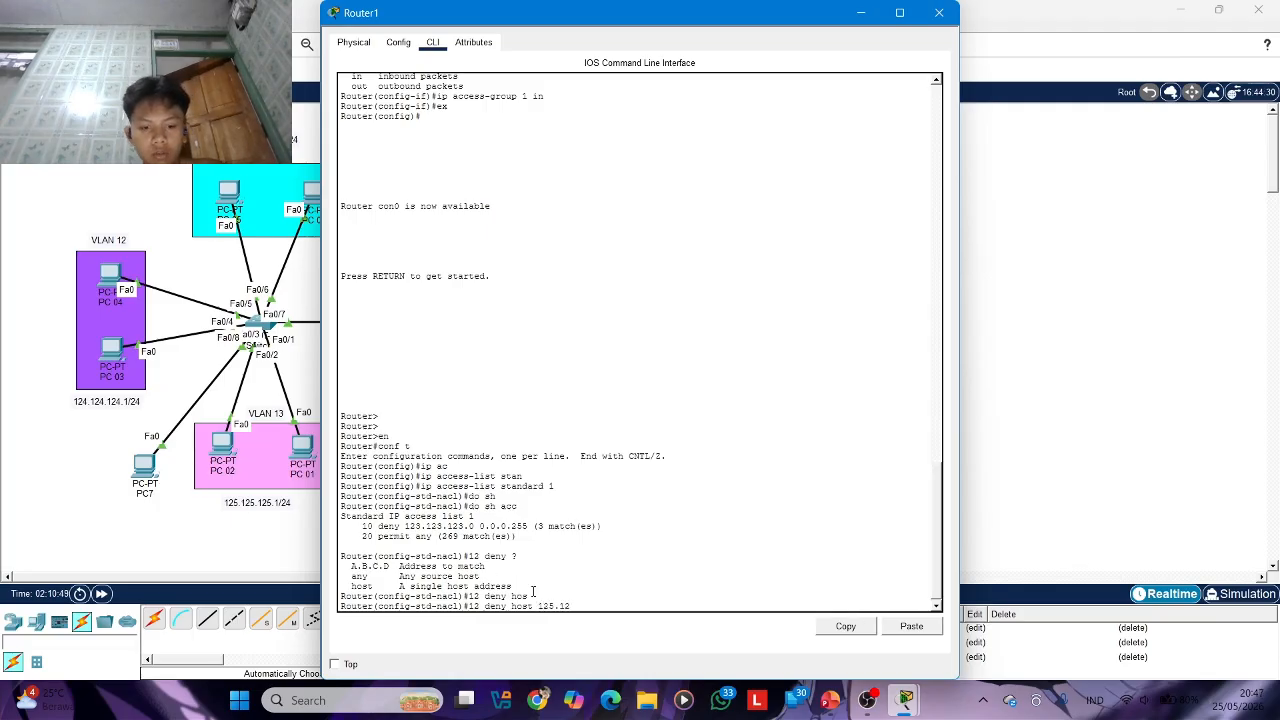
type("5.125")
type(".4 0.")
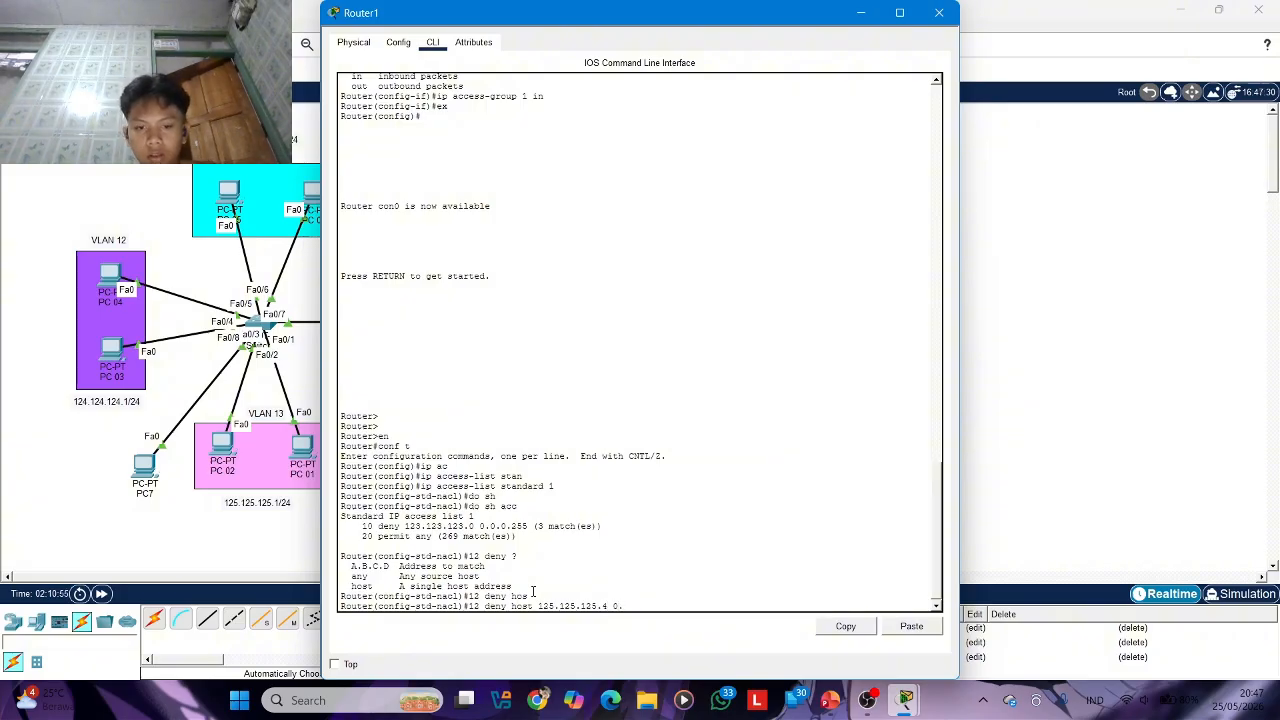
type("0.0.2")
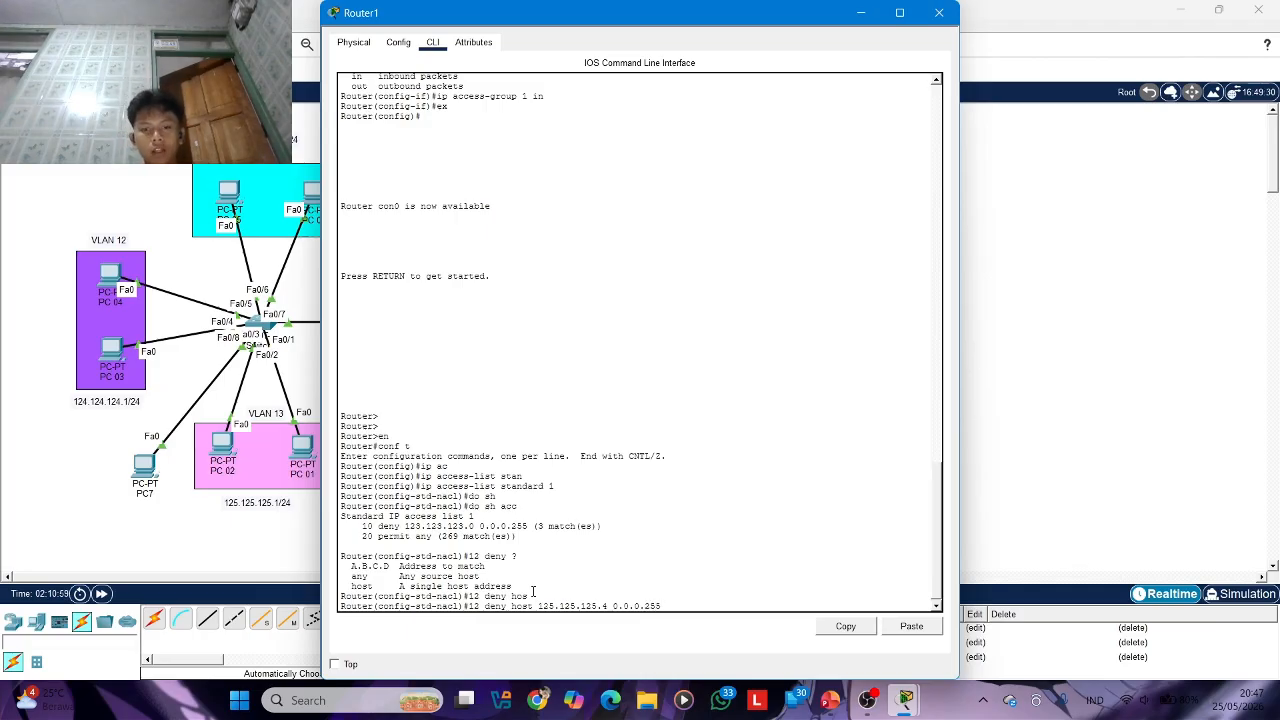
type("55")
key("Return")
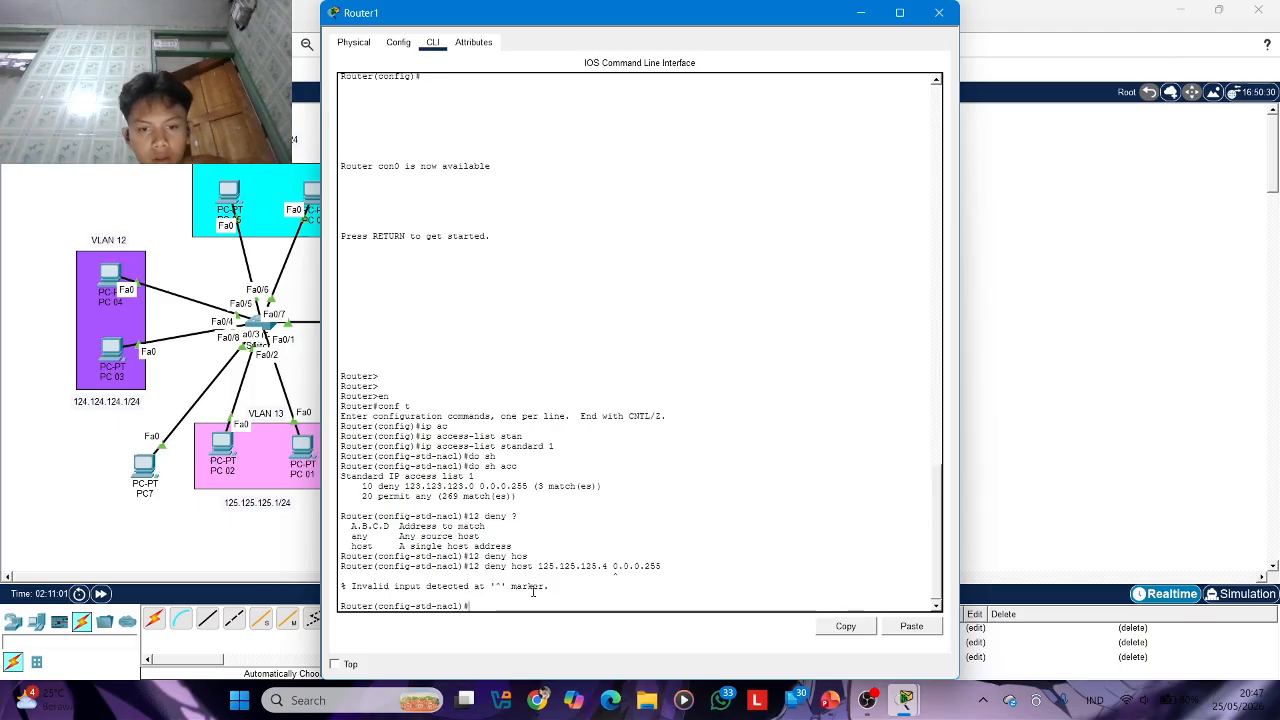
Add the entry 12 deny host 125.125.125.4 without a wildcard mask to access list 1, and close the Router1 window
key("Up")
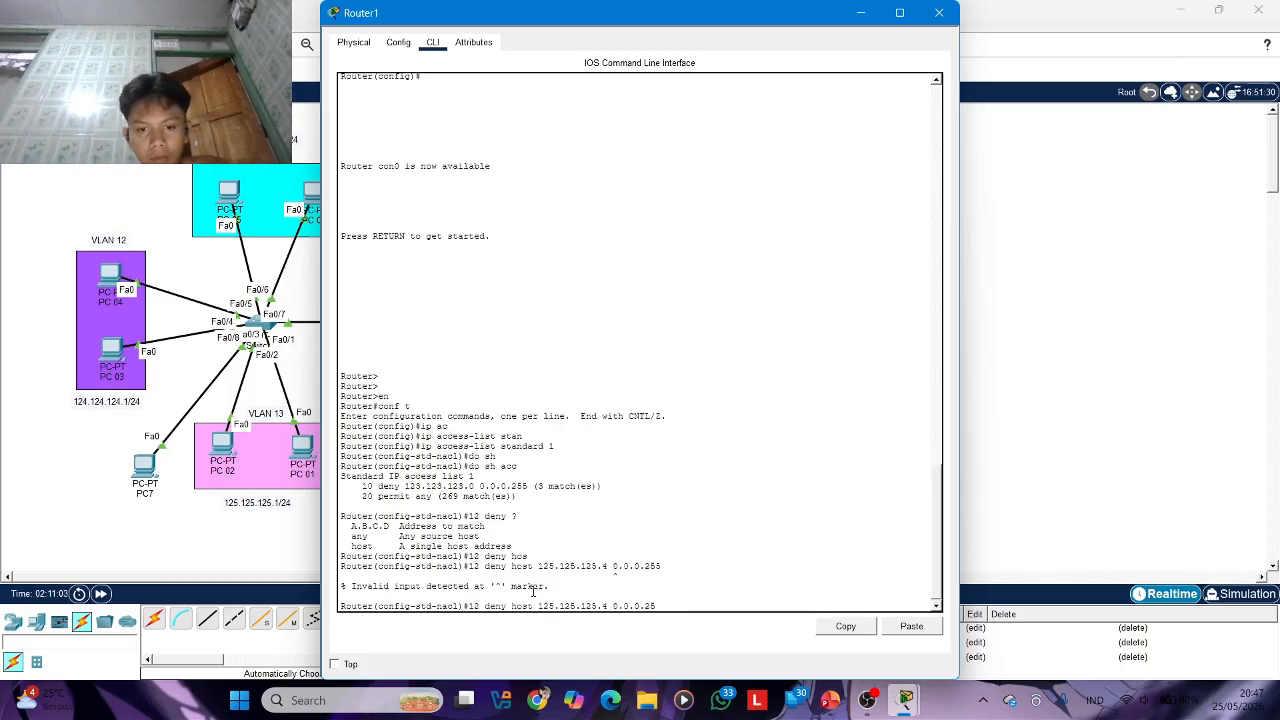
key("BackSpace")
key("BackSpace")
key("BackSpace")
key("BackSpace")
key("BackSpace")
key("BackSpace")
key("BackSpace")
key("BackSpace")
key("BackSpace")
key("BackSpace")
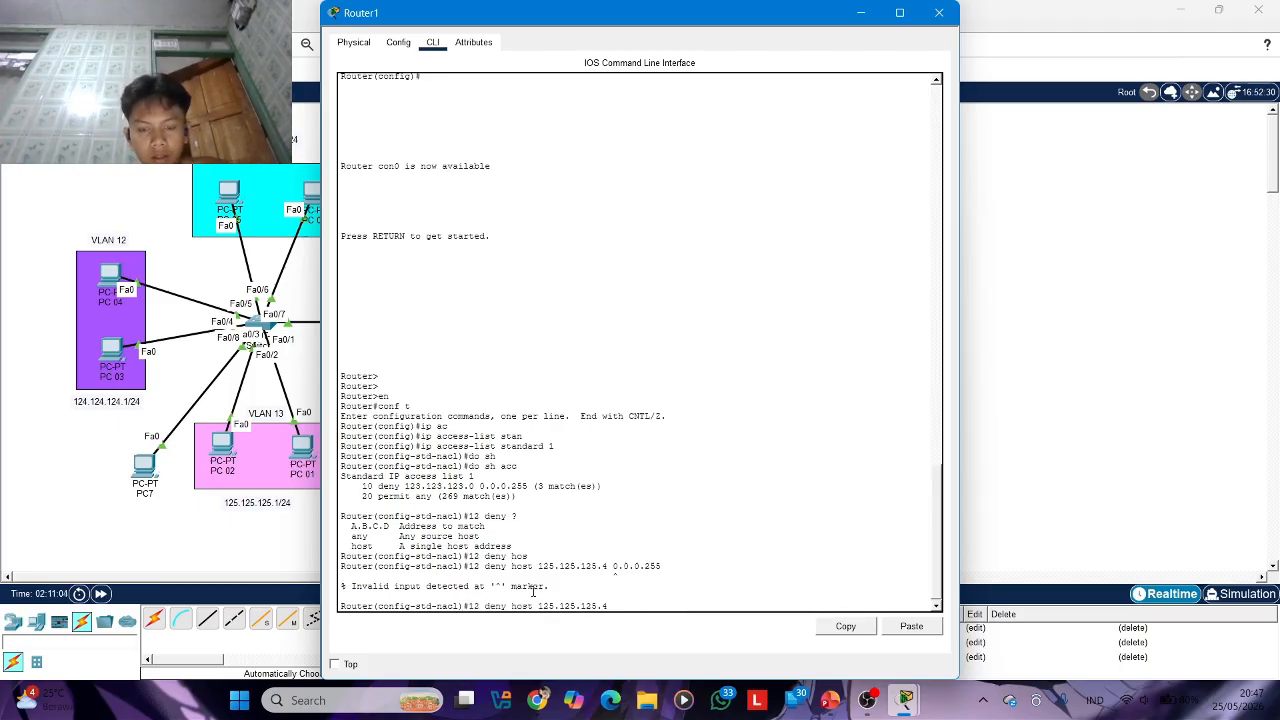
key("Return")
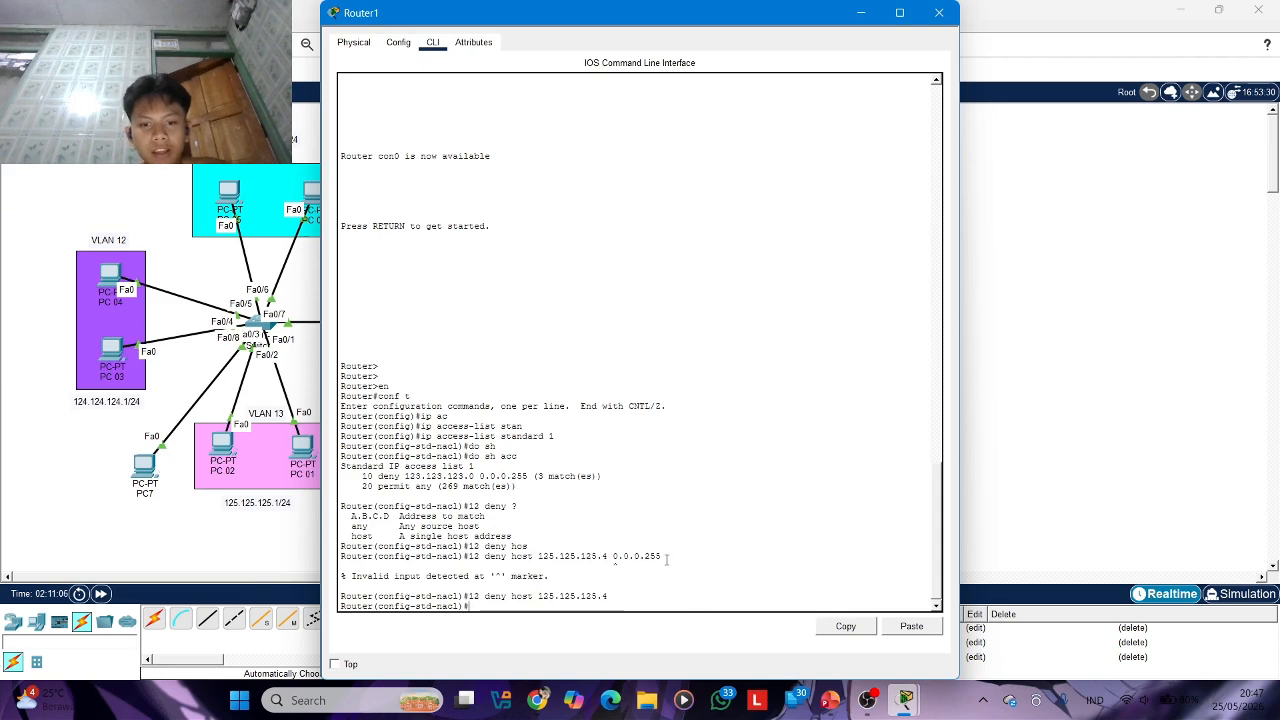
left_click(937, 13)
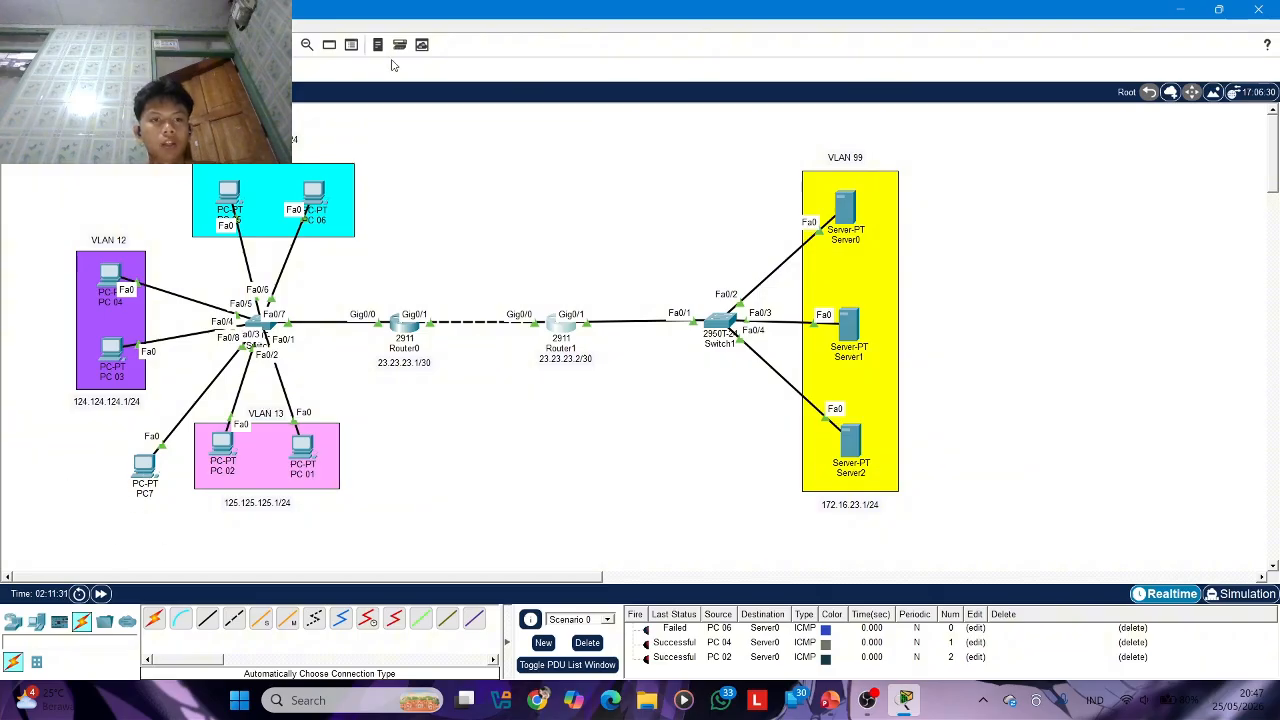
Delete the current scenario's PDU list, and send a simple PDU from PC7 to Server0 to test connectivity
left_click(588, 644)
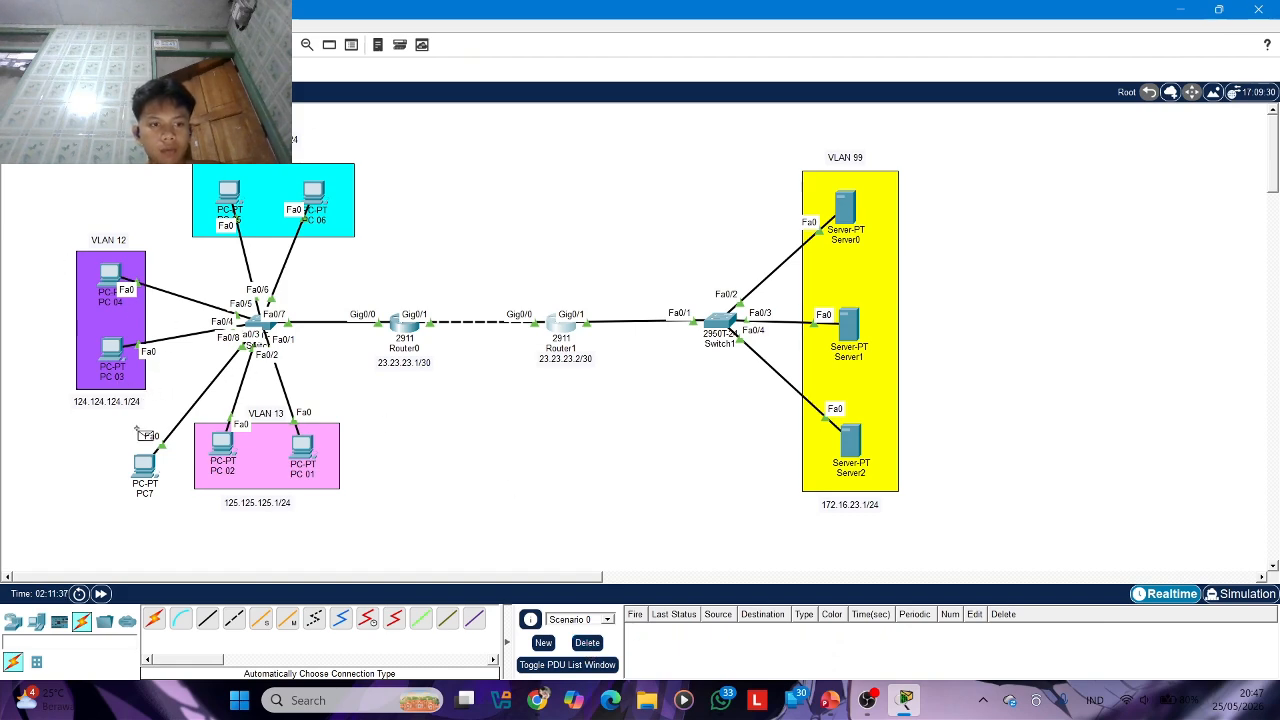
left_click(148, 466)
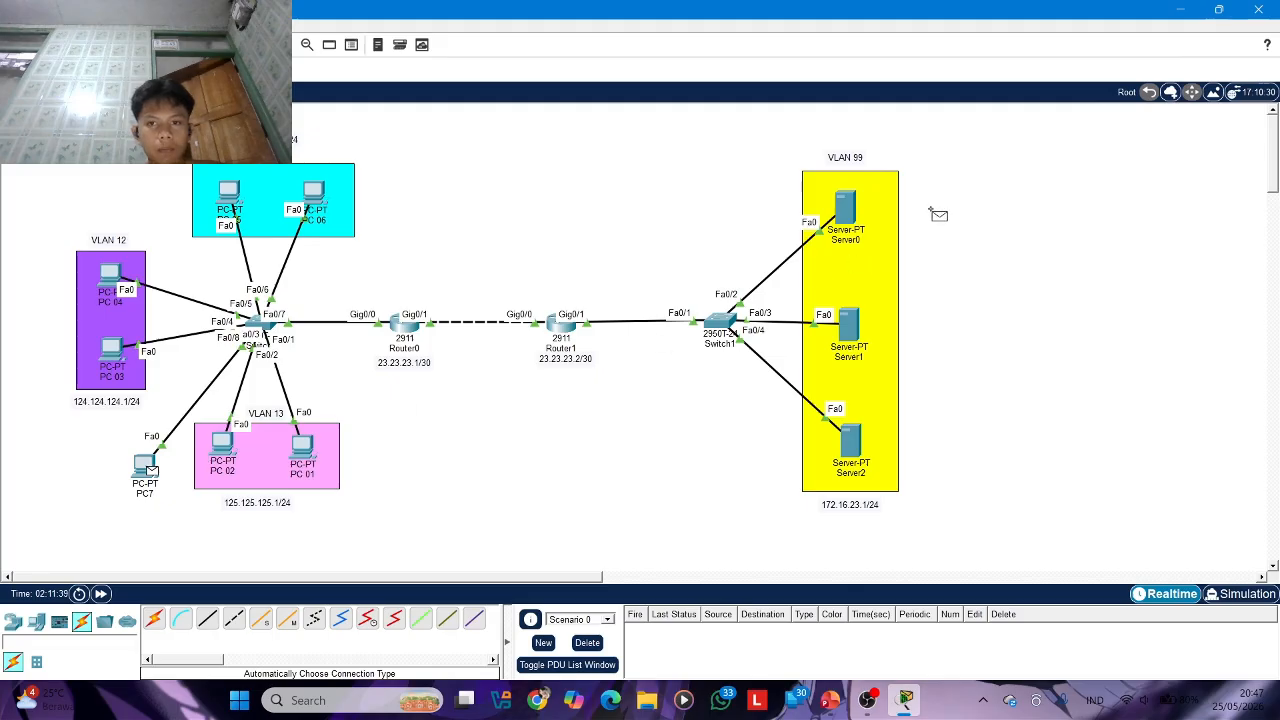
left_click(848, 205)
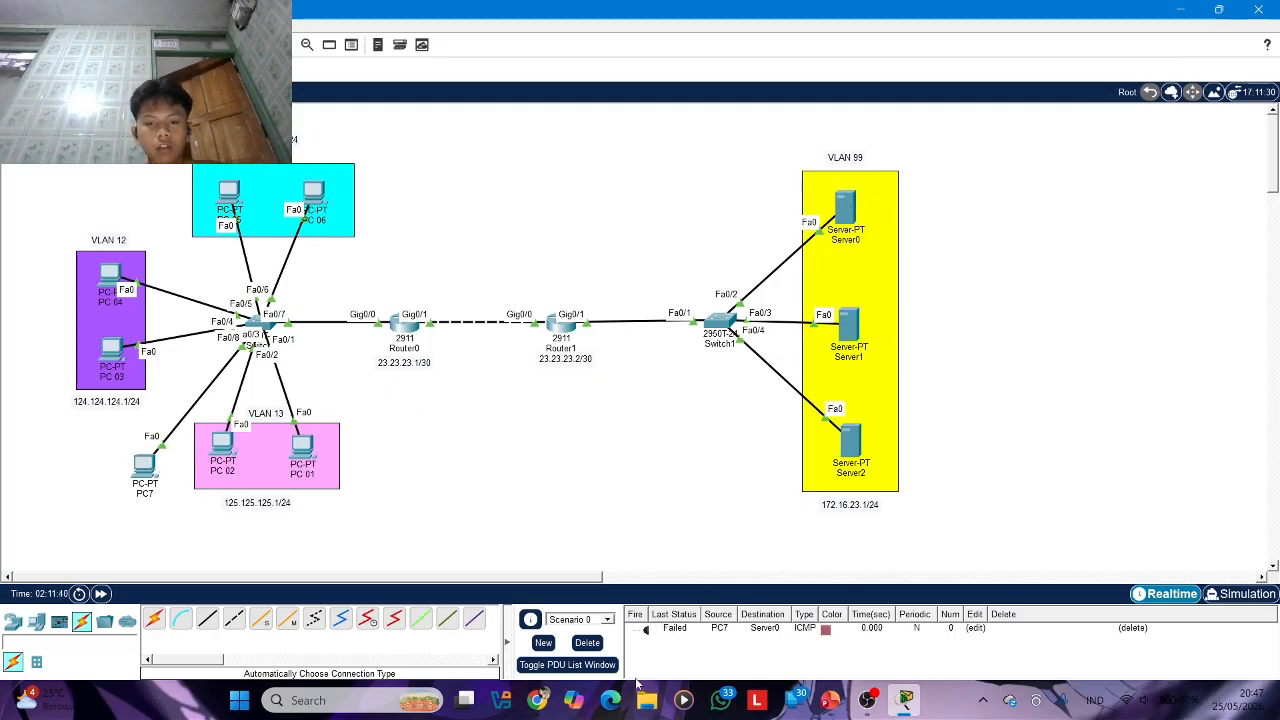
left_click(650, 632)
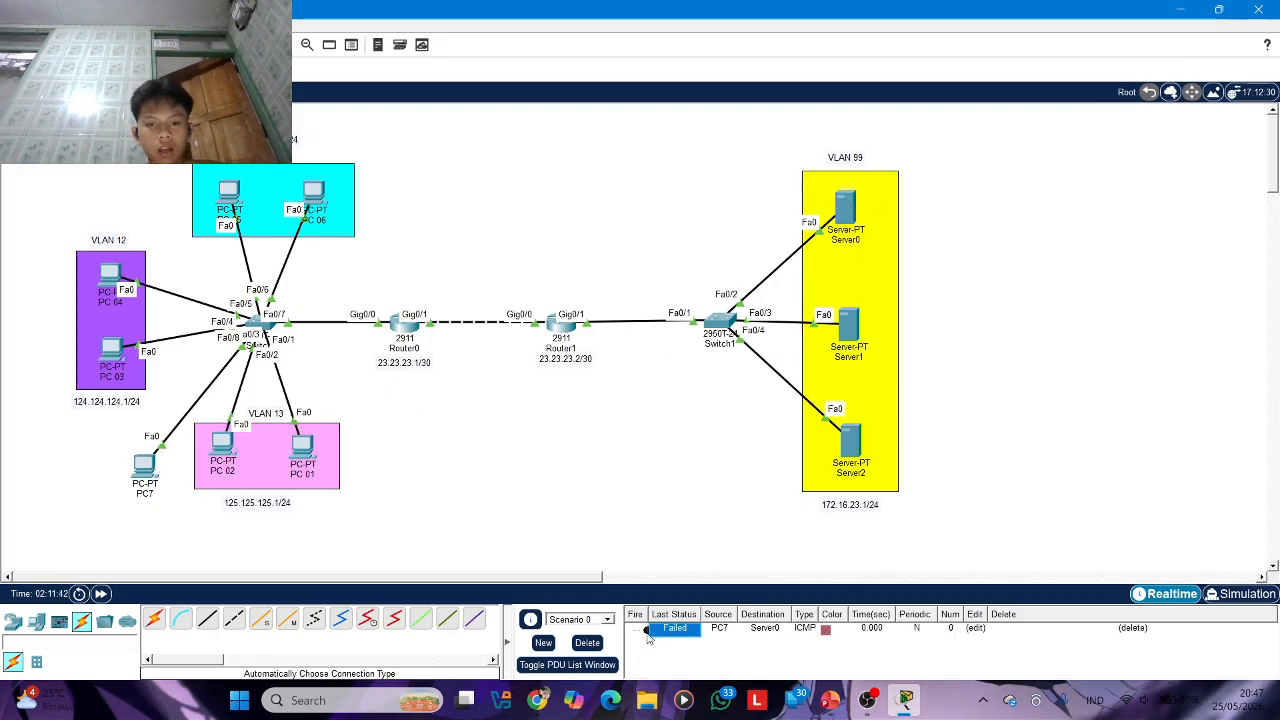
left_click(646, 632)
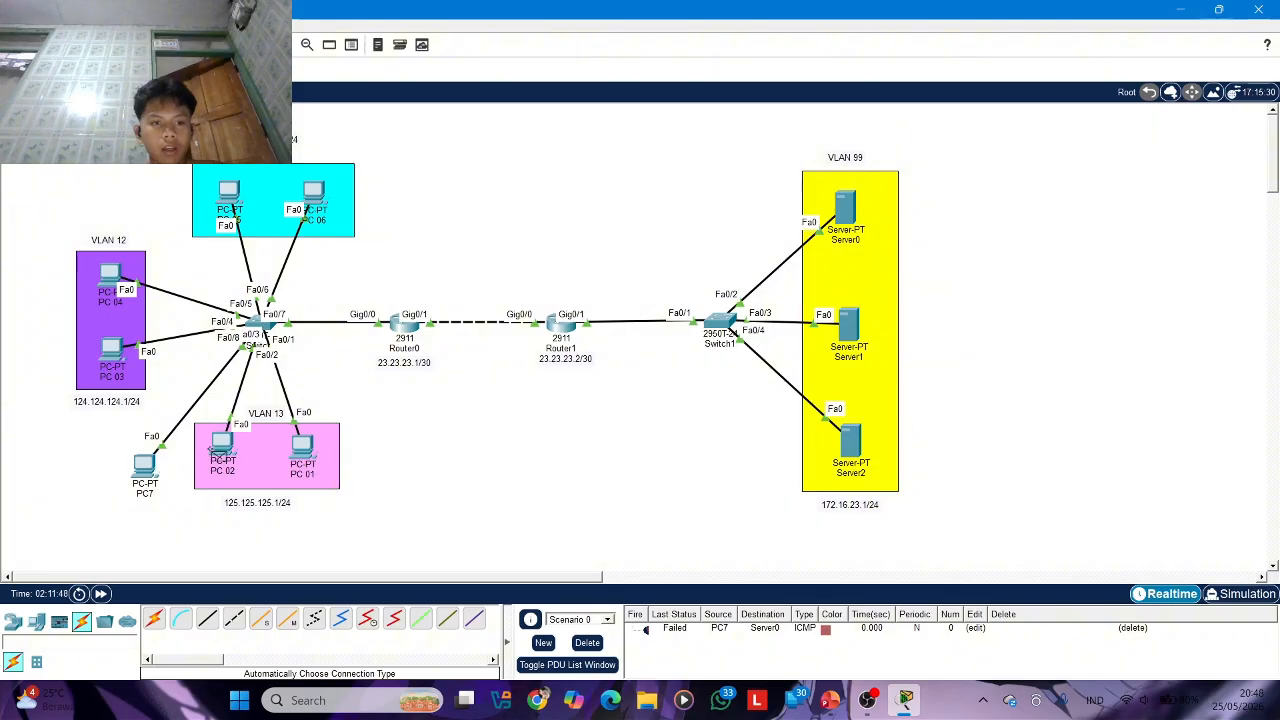
Send simple PDUs from PC 02 and PC 04 to Server0 to test their connectivity
left_click(226, 450)
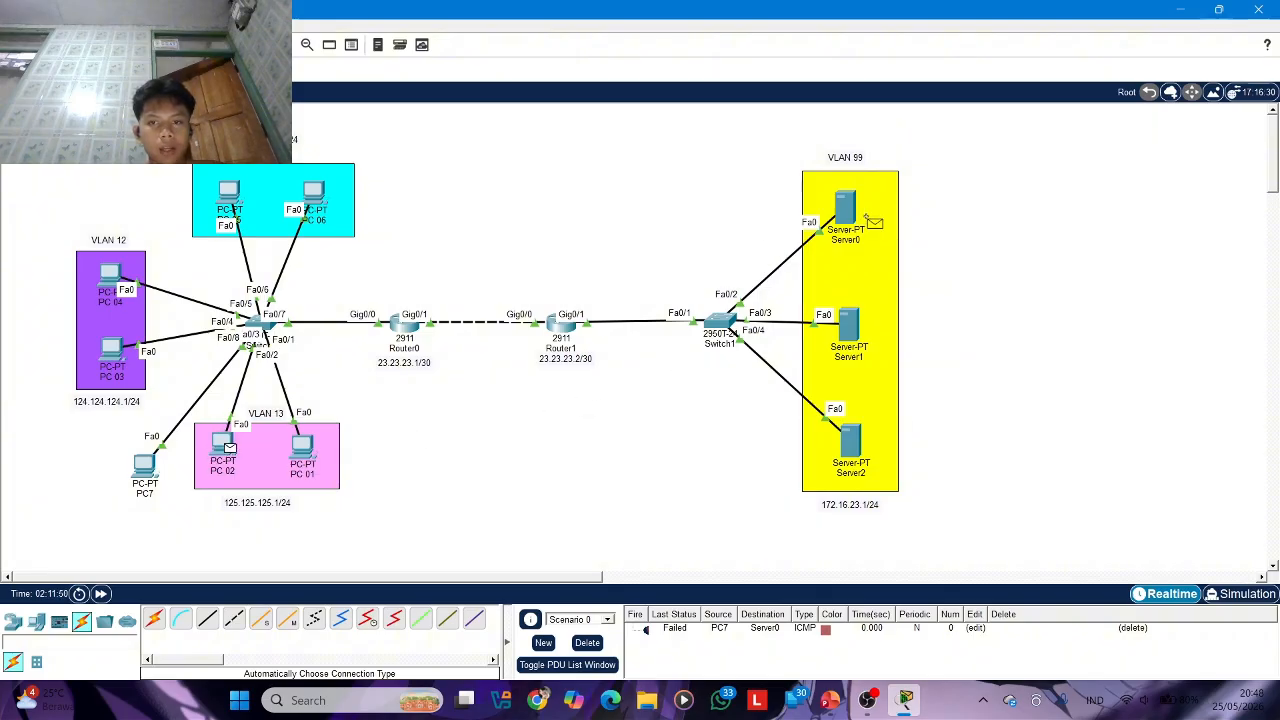
left_click(851, 207)
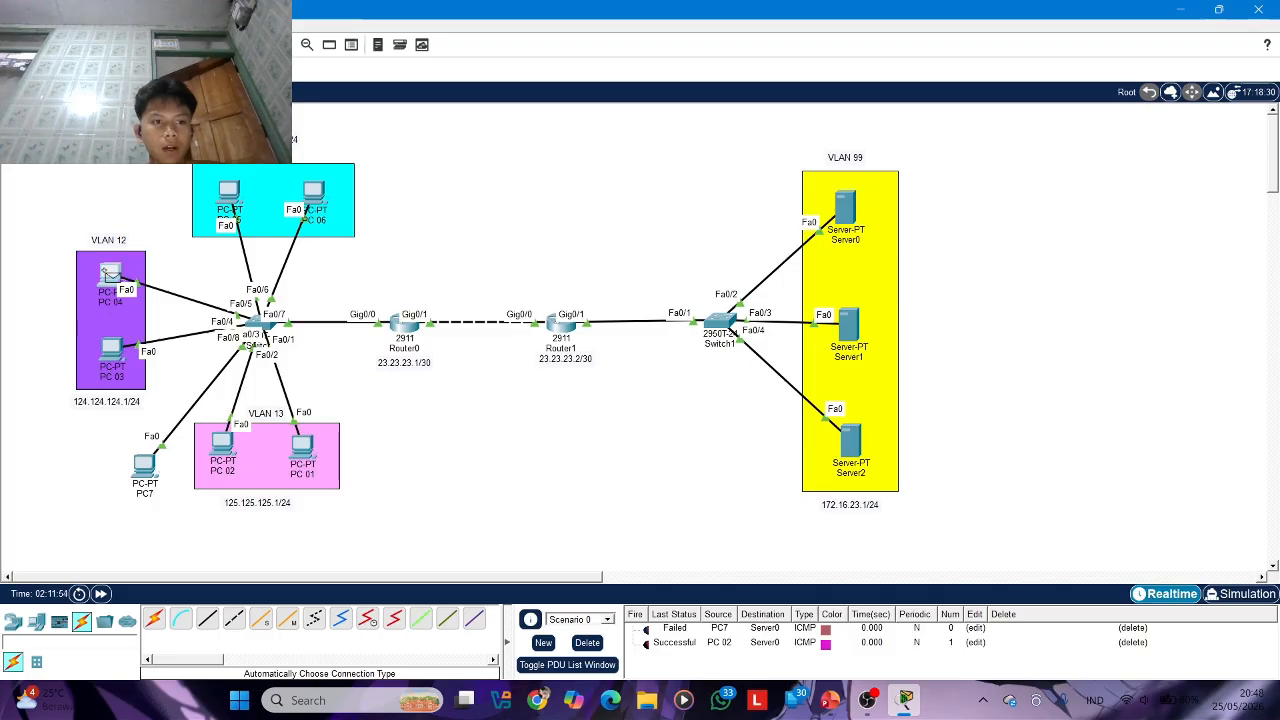
left_click(846, 207)
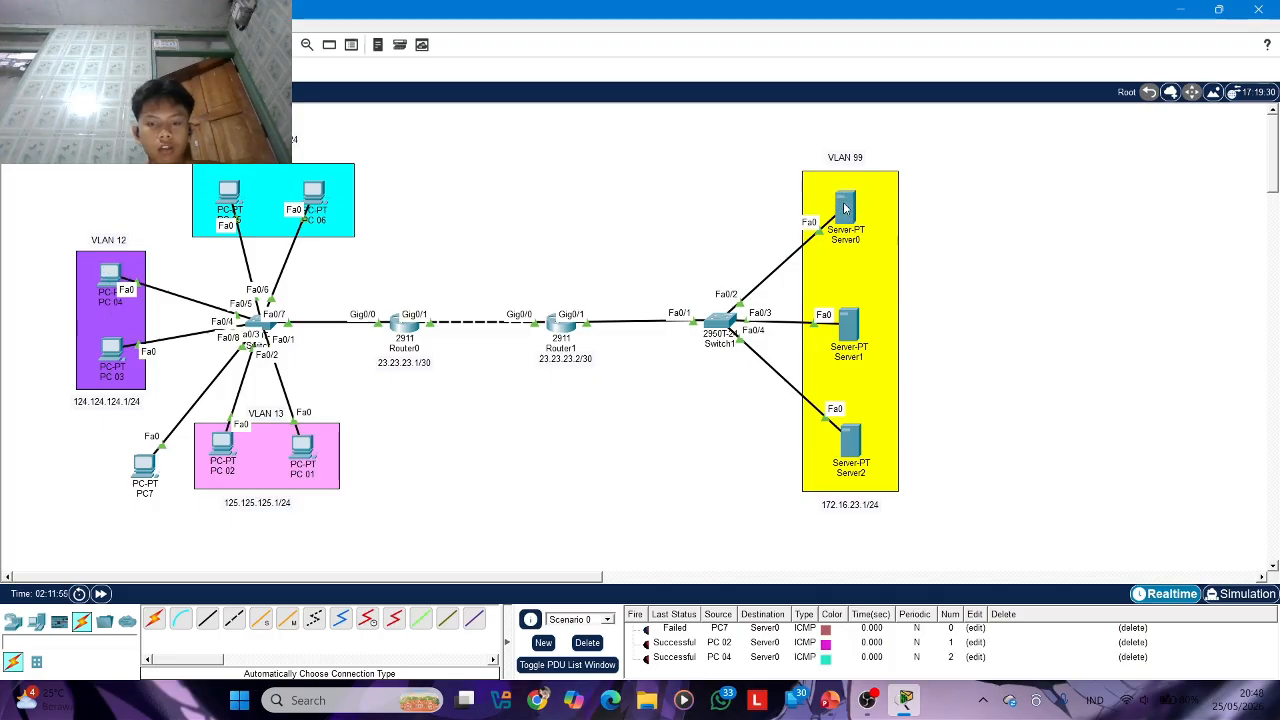
Check the access control list topics in PowerPoint, and open the HTTP service of SVR 1 in Packet Tracer
left_click(830, 700)
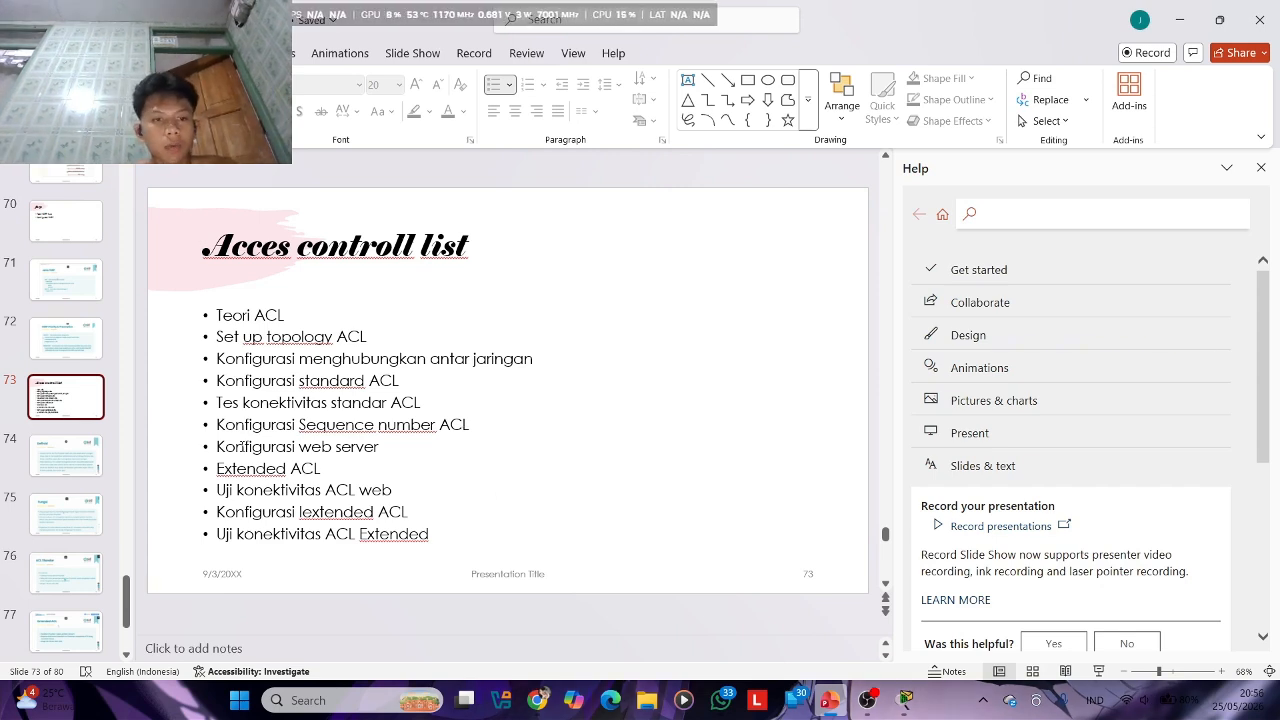
left_click(903, 703)
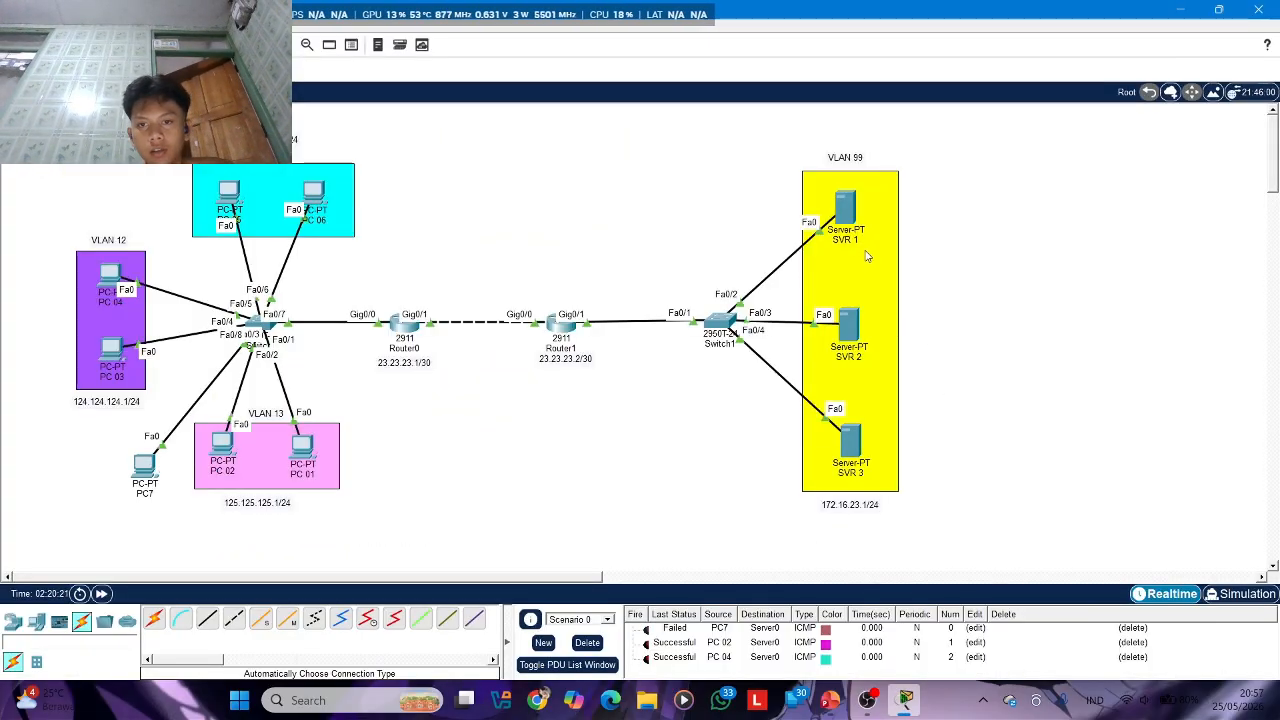
left_click(845, 207)
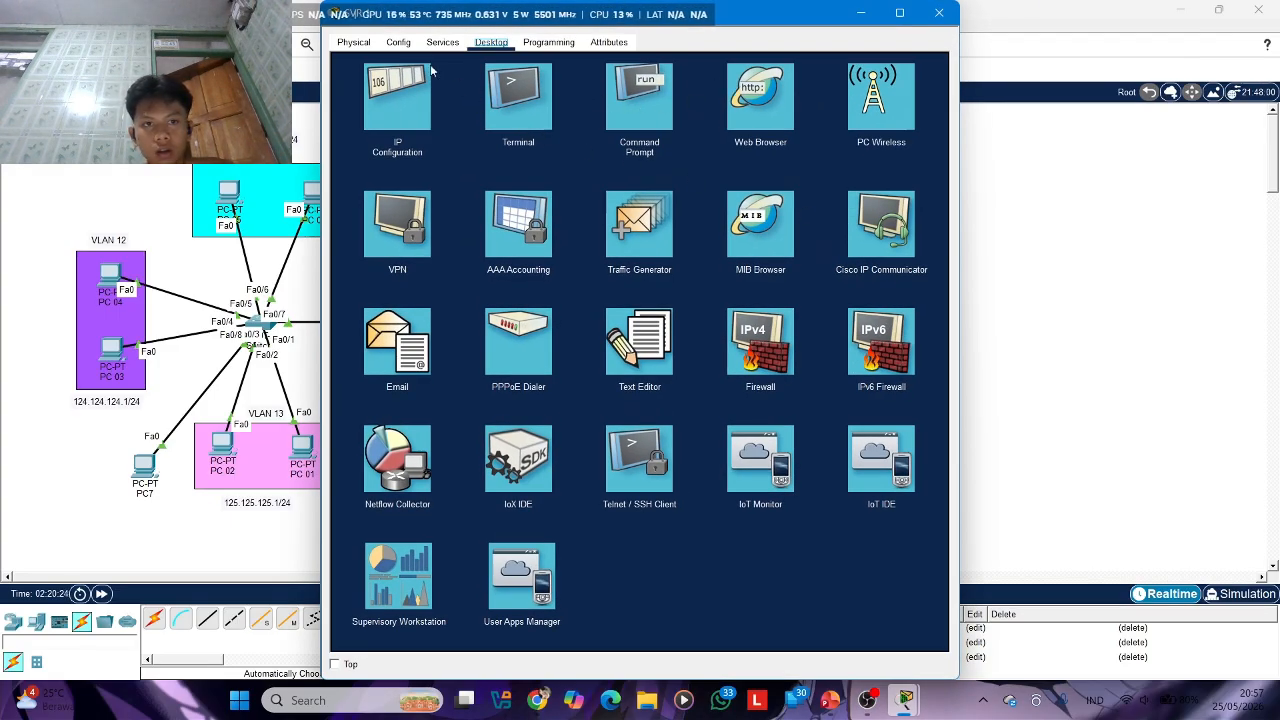
left_click(399, 43)
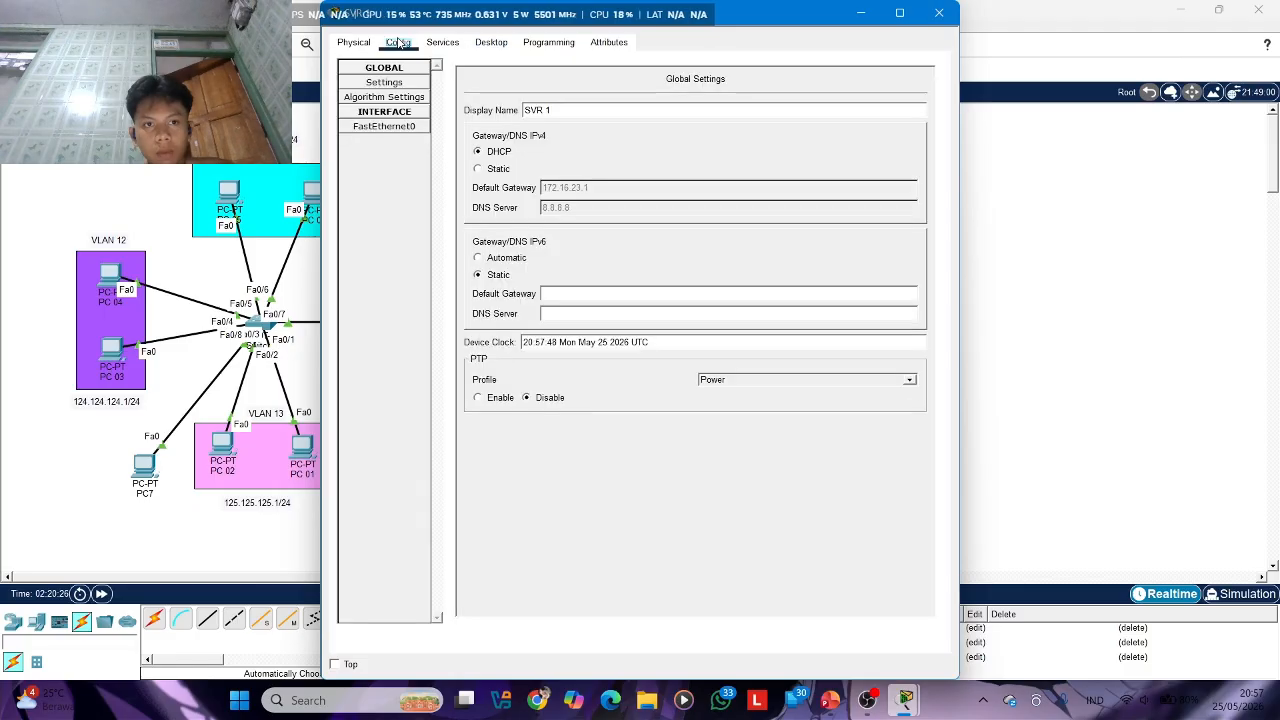
left_click(440, 42)
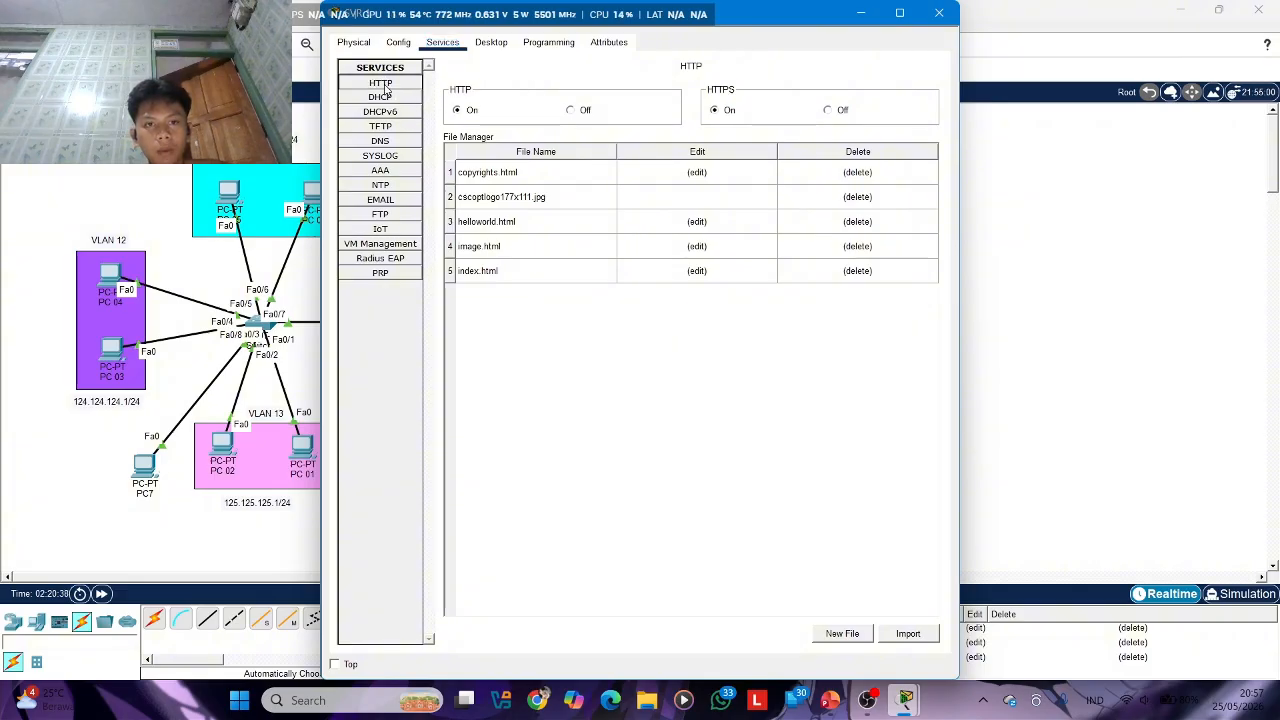
left_click(479, 272)
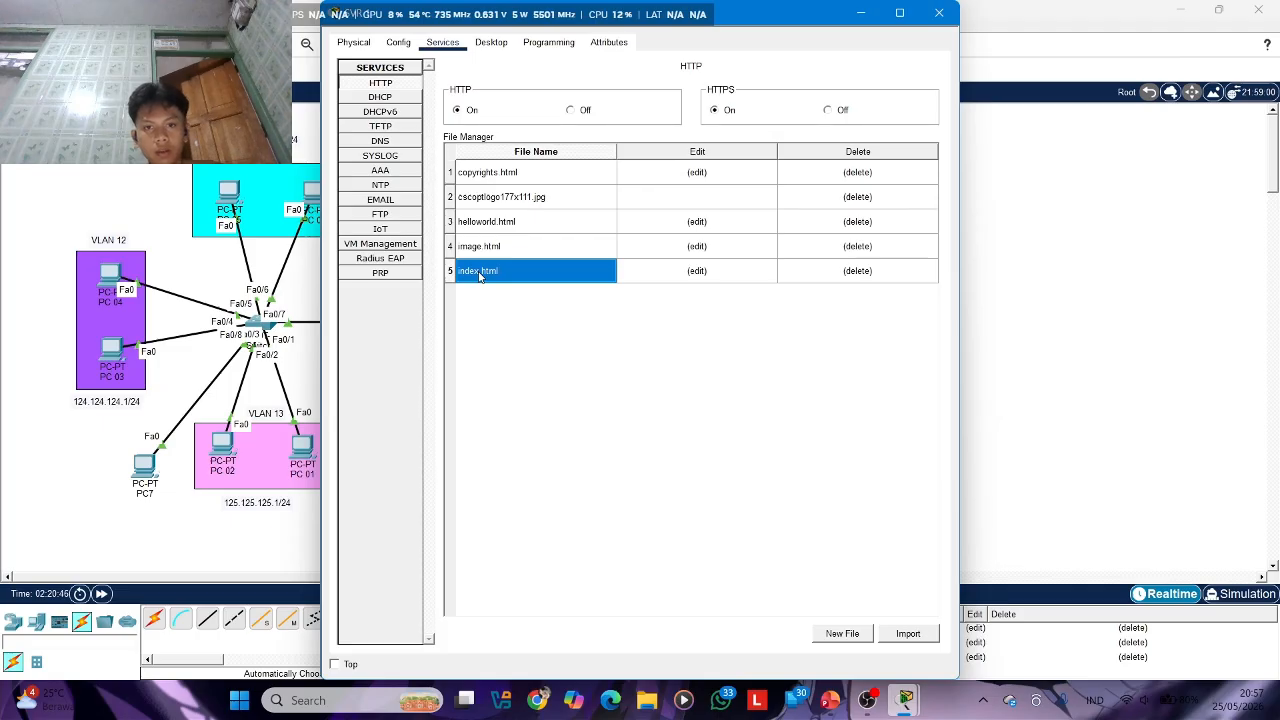
left_click(902, 638)
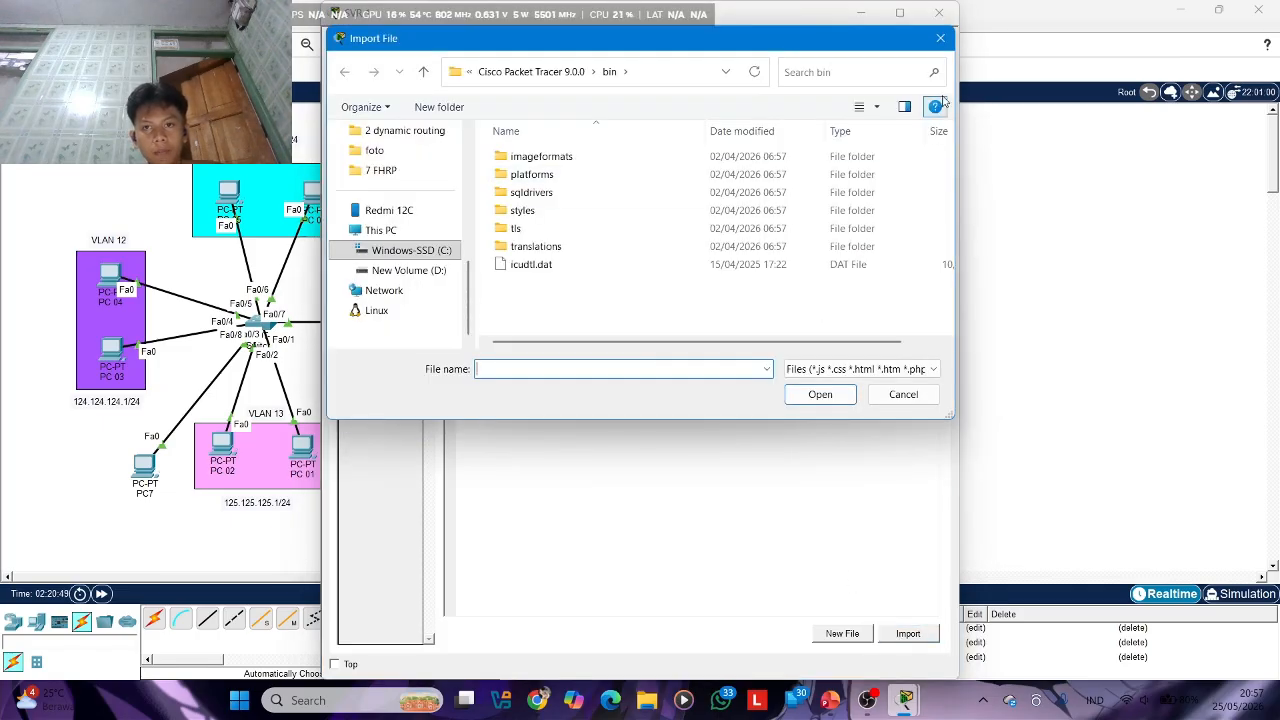
left_click(941, 37)
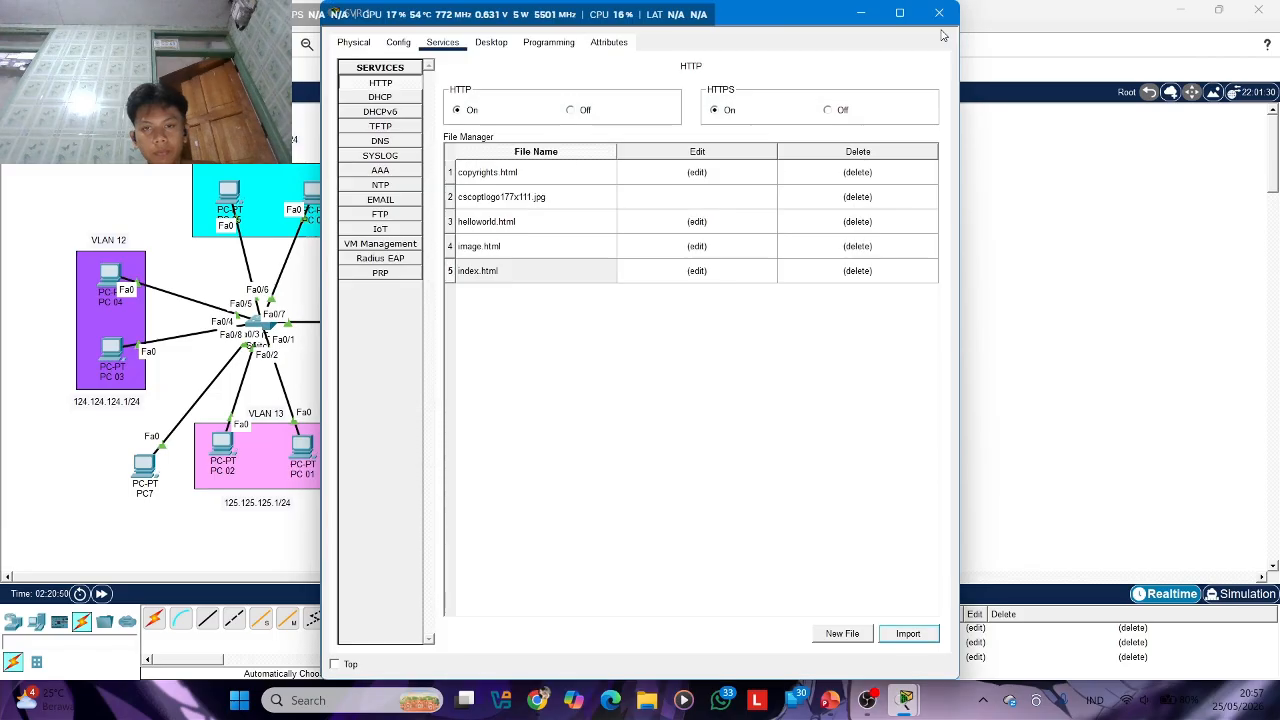
Replace the blue heading in SVR 1's index.html with WELCOME TO and the site name, overwrite the existing file, and close the server window
left_click(493, 270)
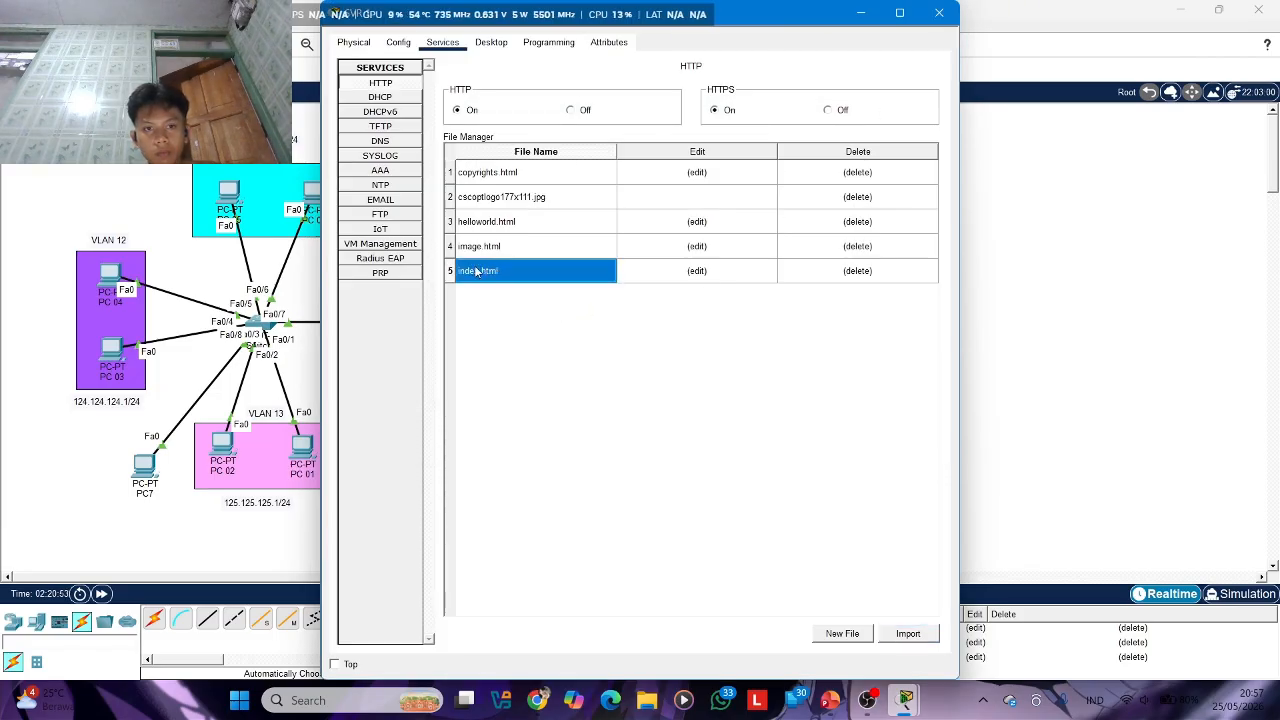
left_click(451, 277)
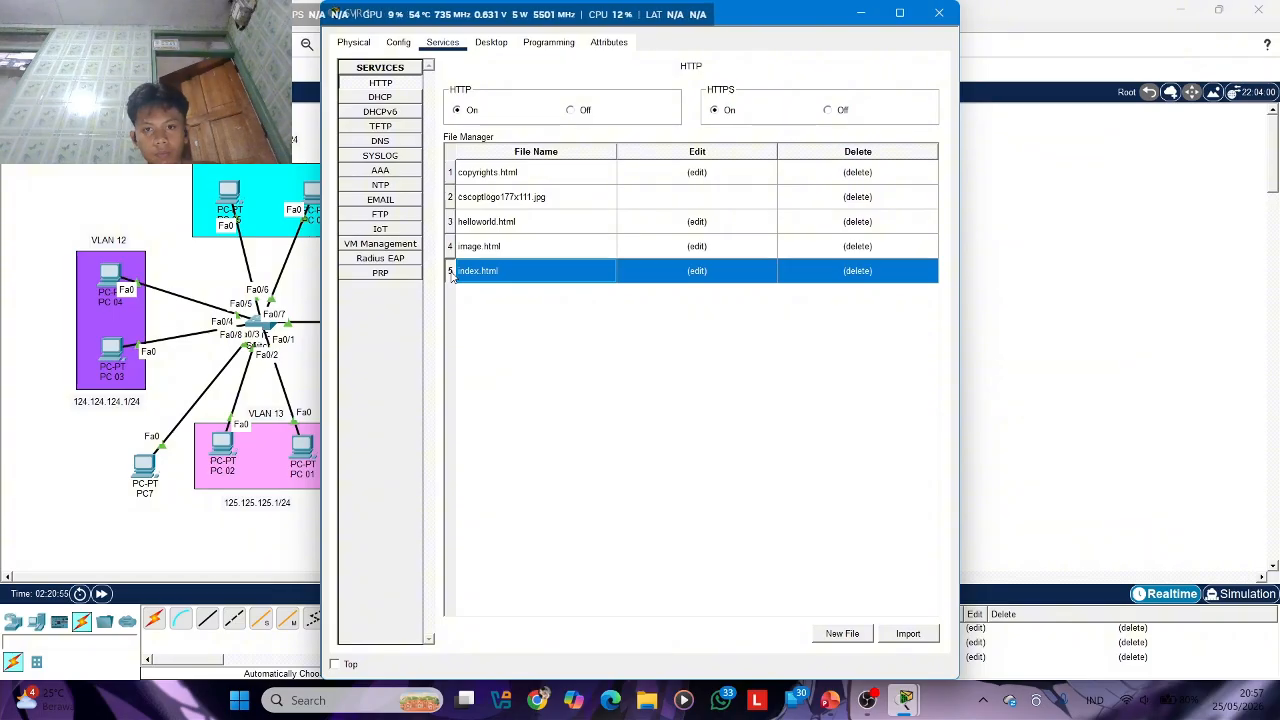
left_click(700, 270)
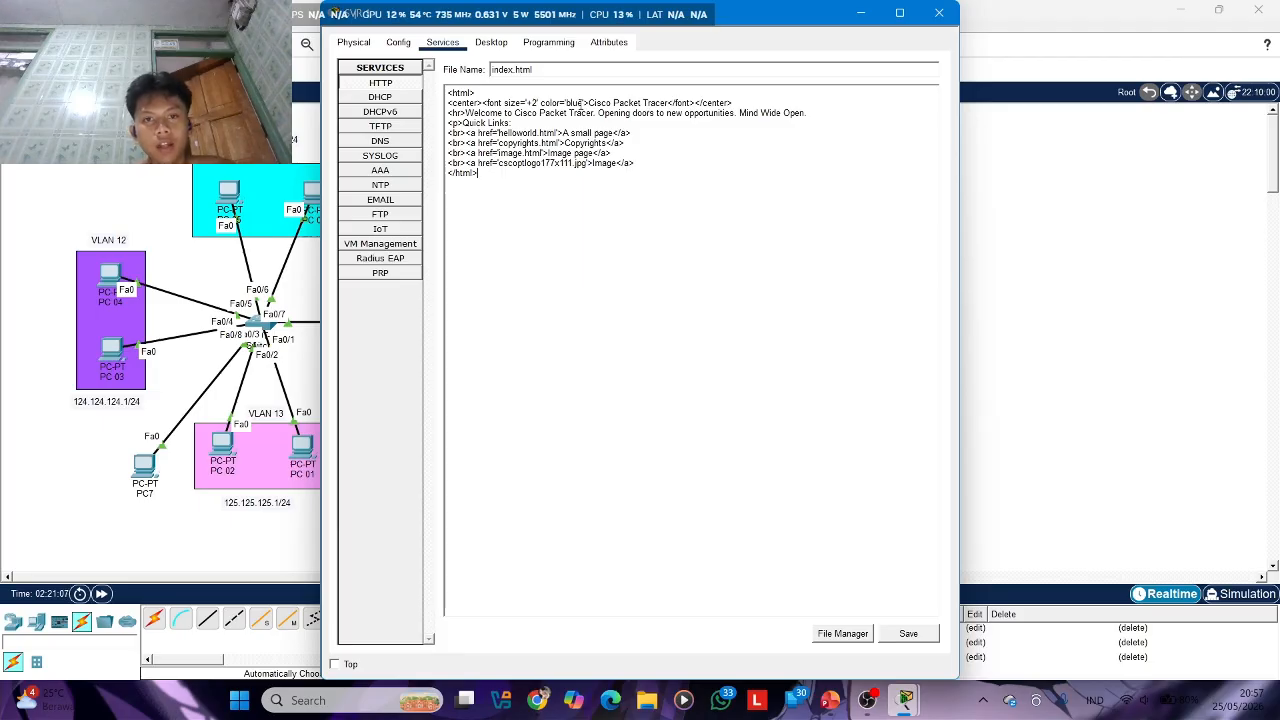
left_click_drag(588, 103, 661, 113)
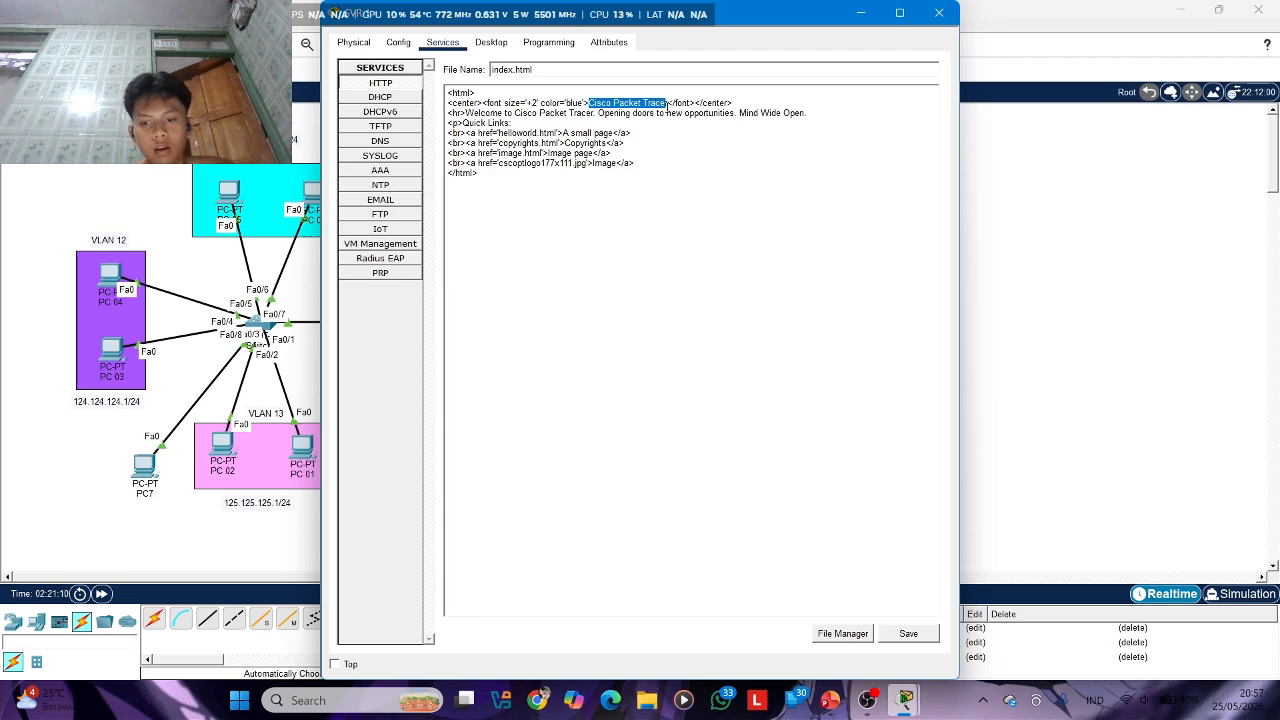
key("BackSpace")
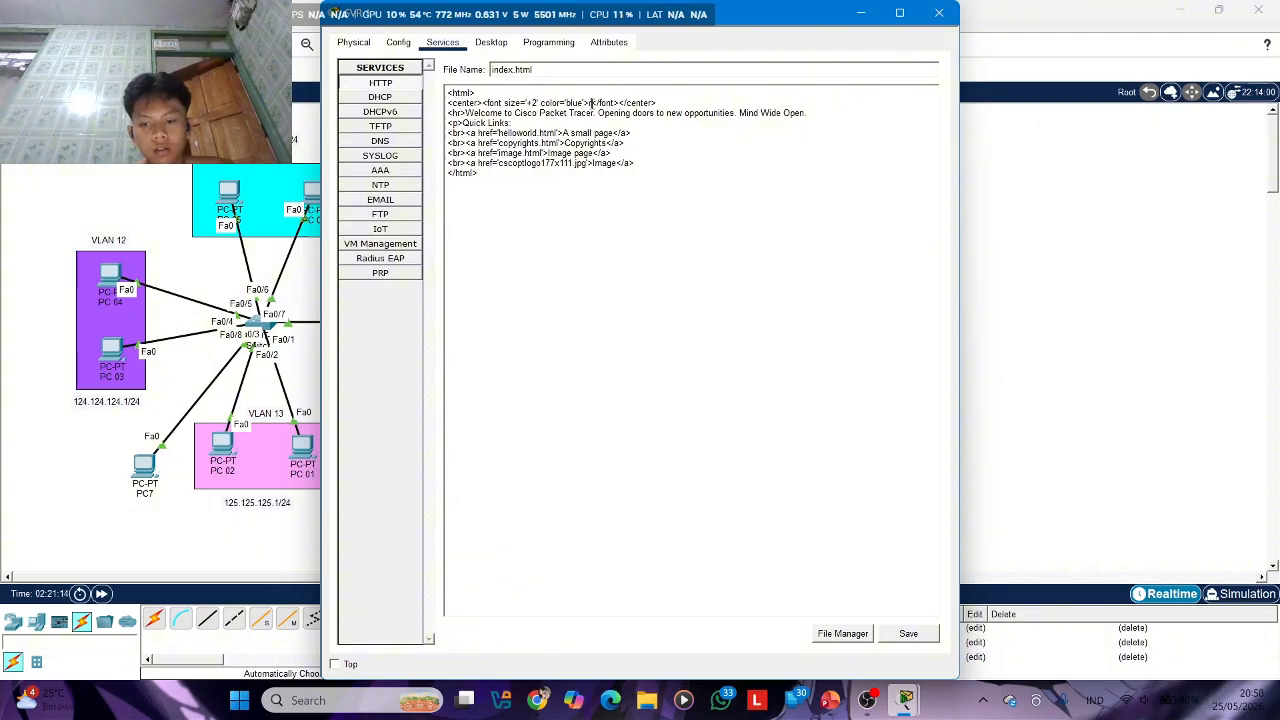
key("Delete")
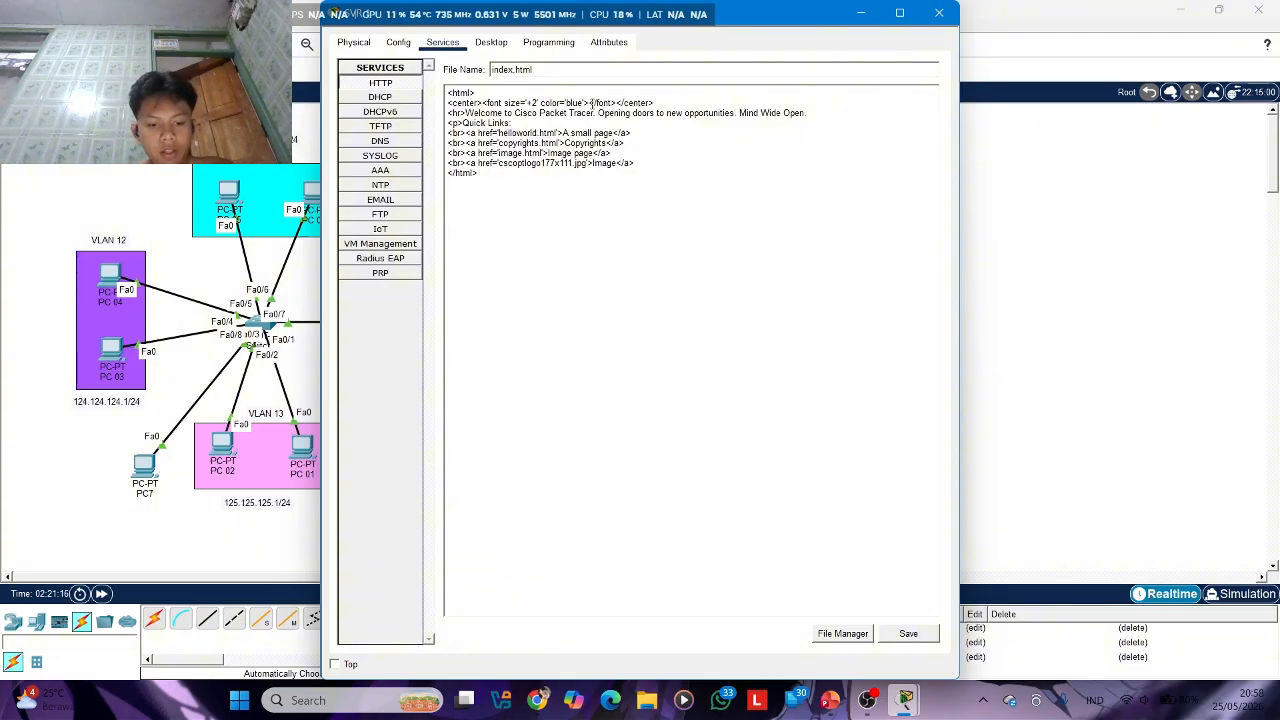
type("WELCOME")
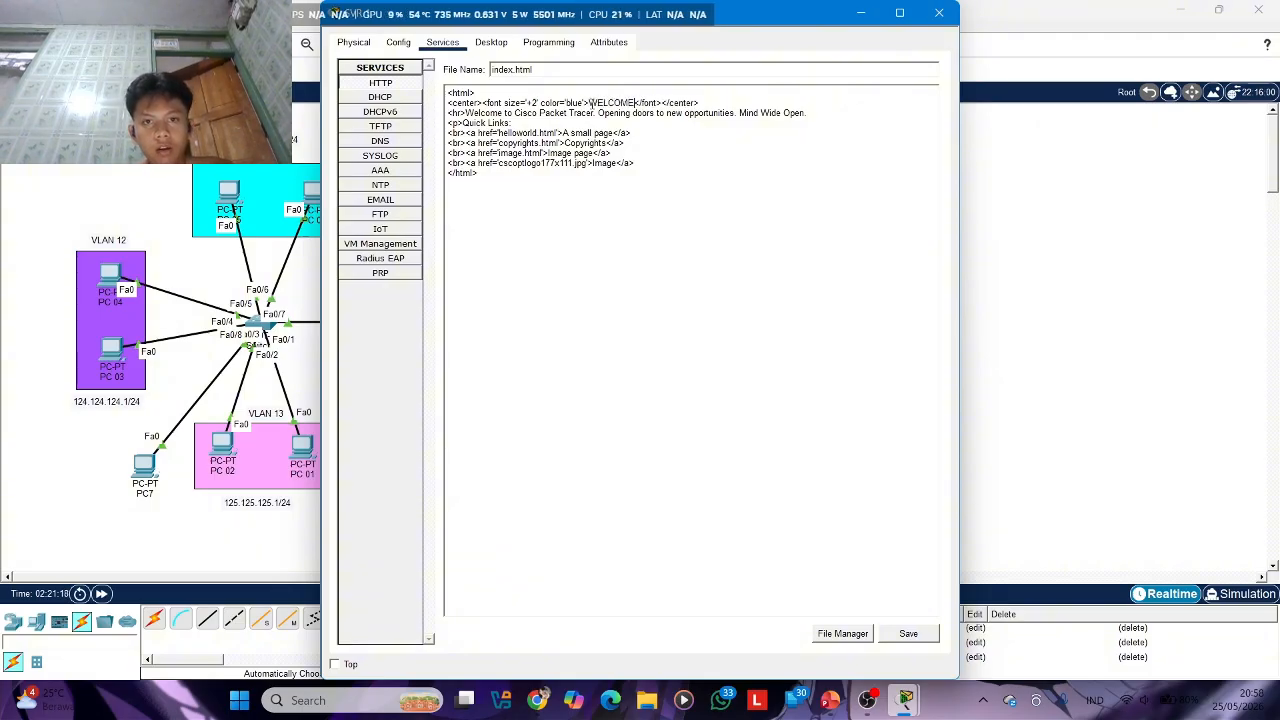
type(" TO JUAN")
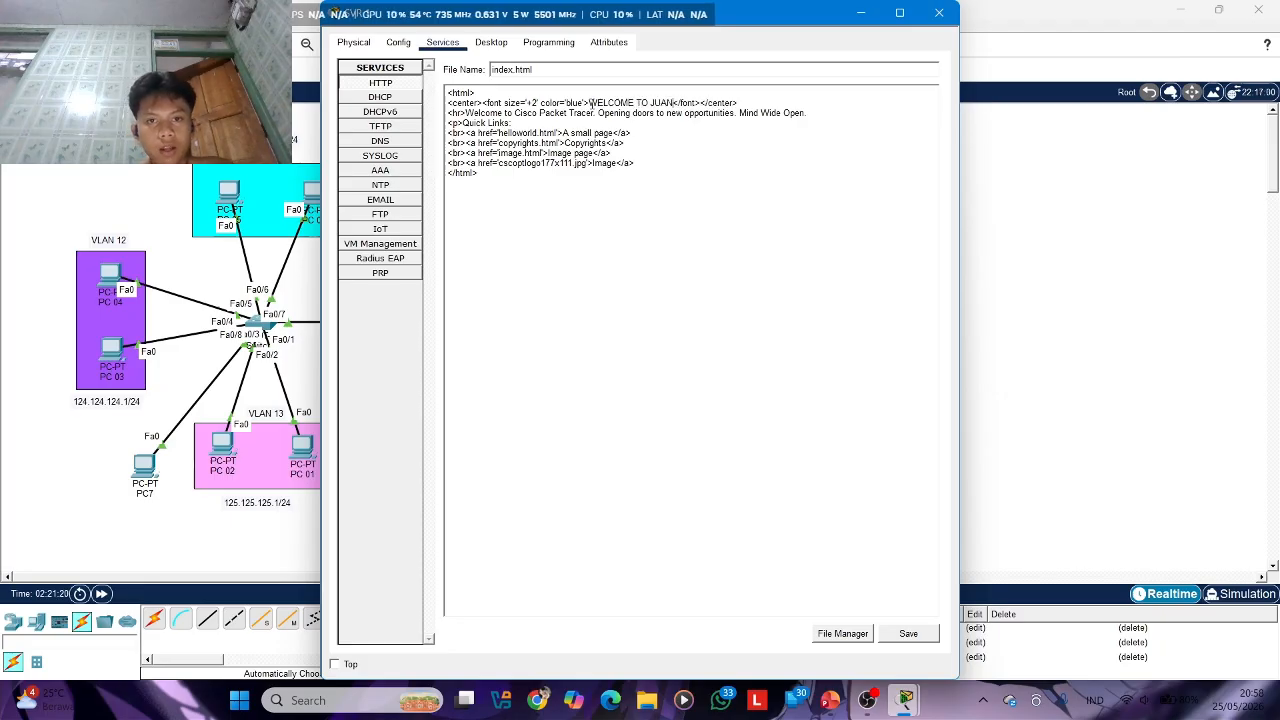
type("DA")
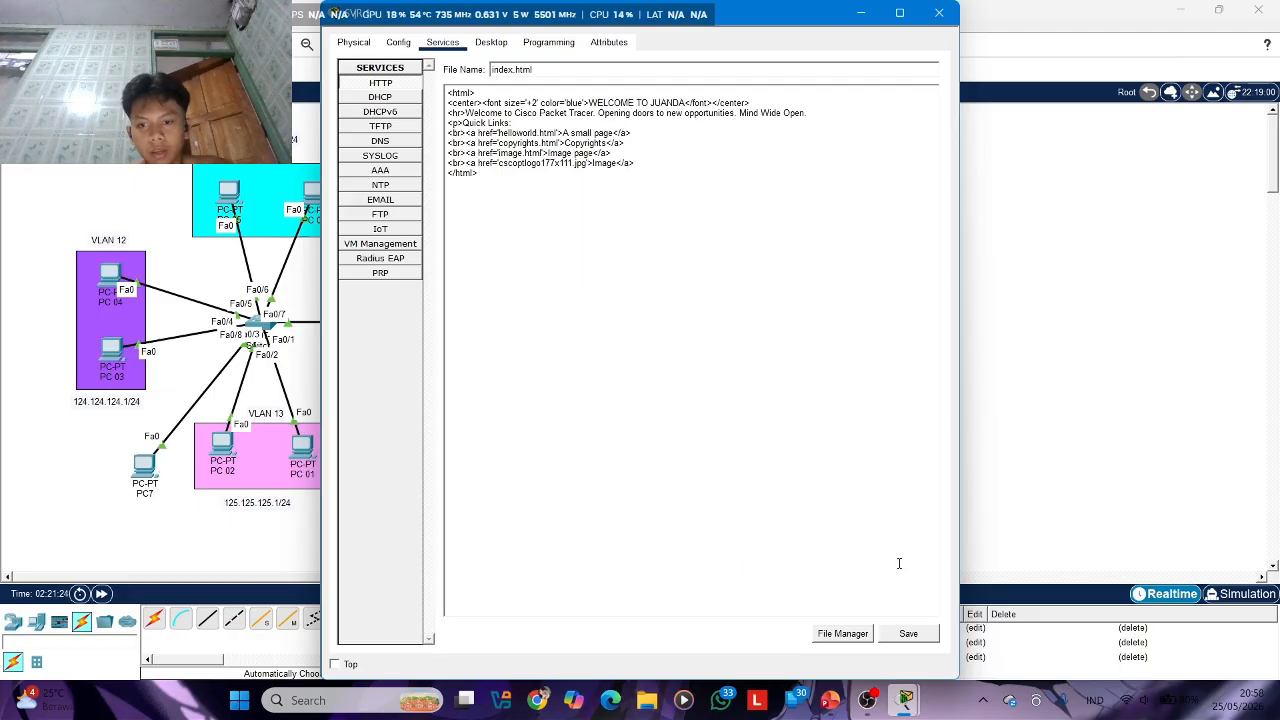
left_click(904, 636)
left_click(601, 367)
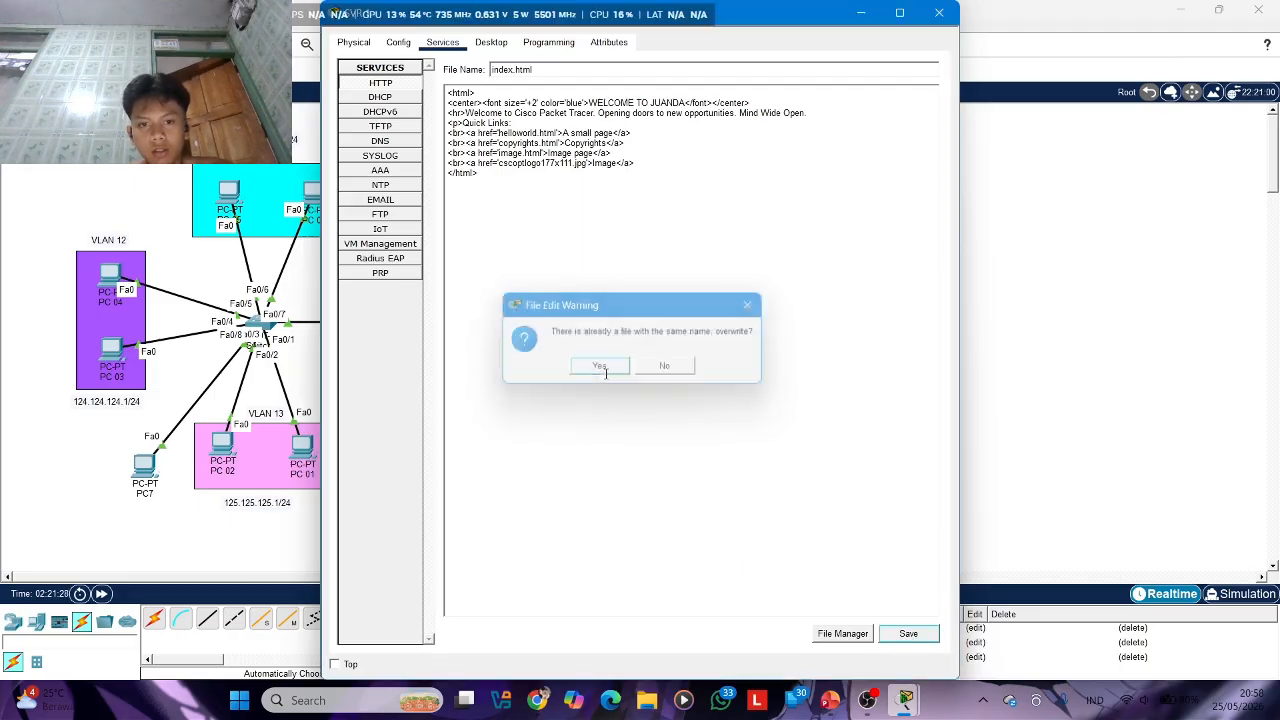
left_click(936, 12)
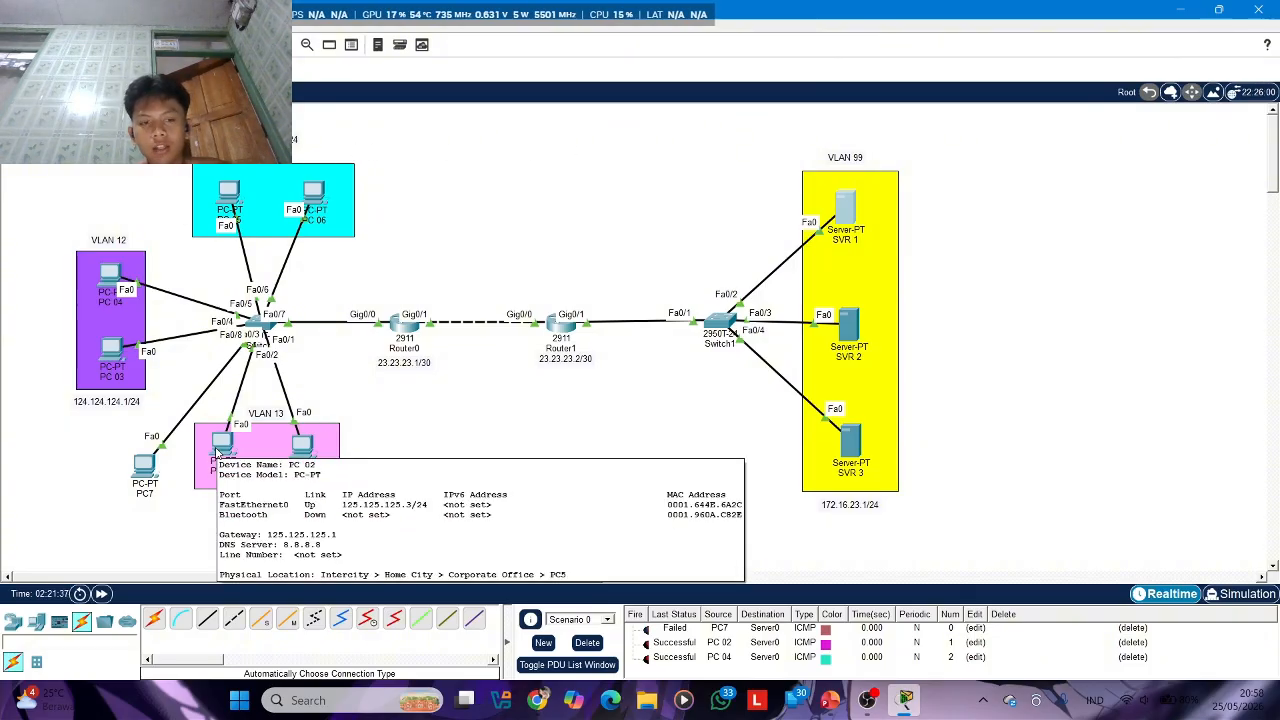
Open the web browser on PC 02 and try to load the address 172.16.32.4
left_click(218, 453)
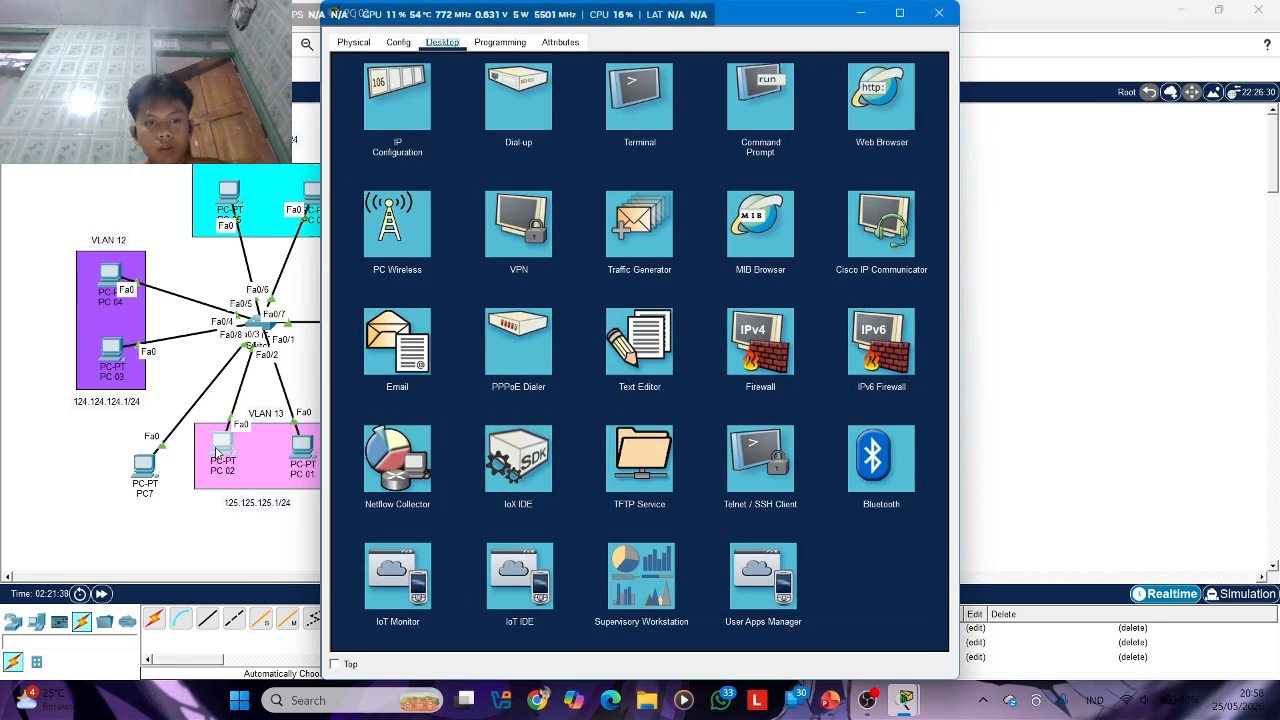
left_click(864, 86)
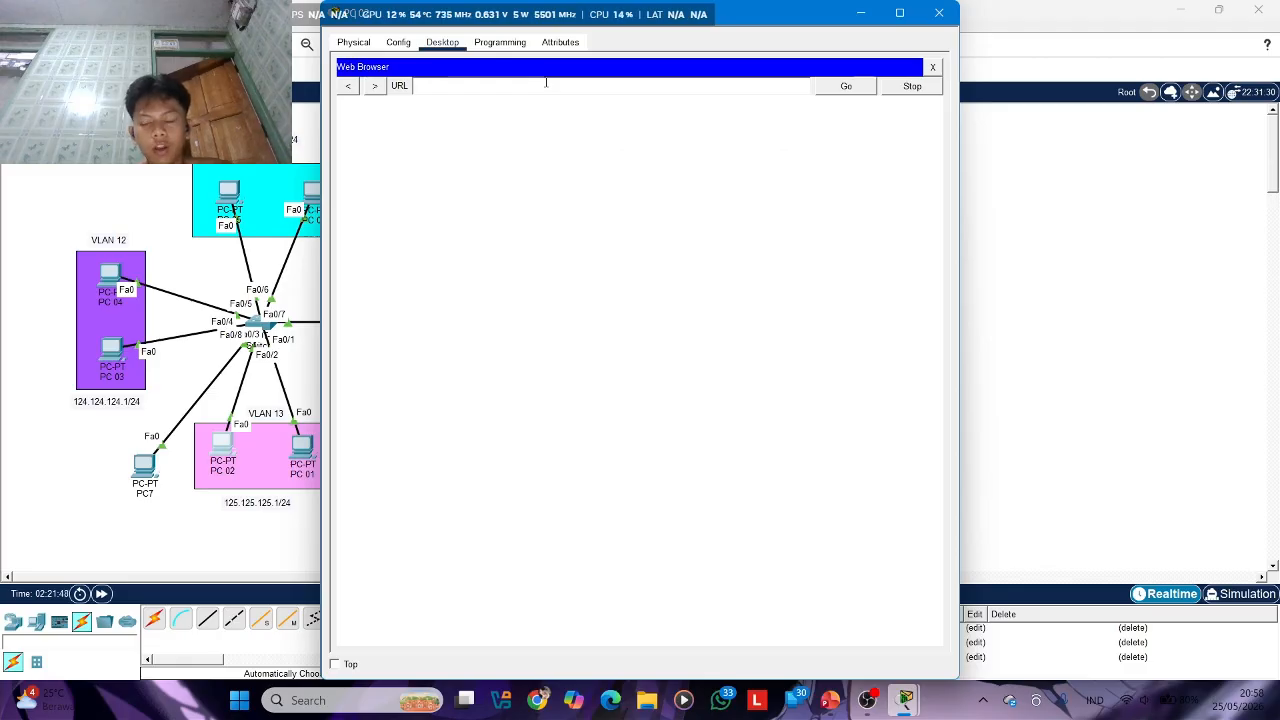
left_click(546, 83)
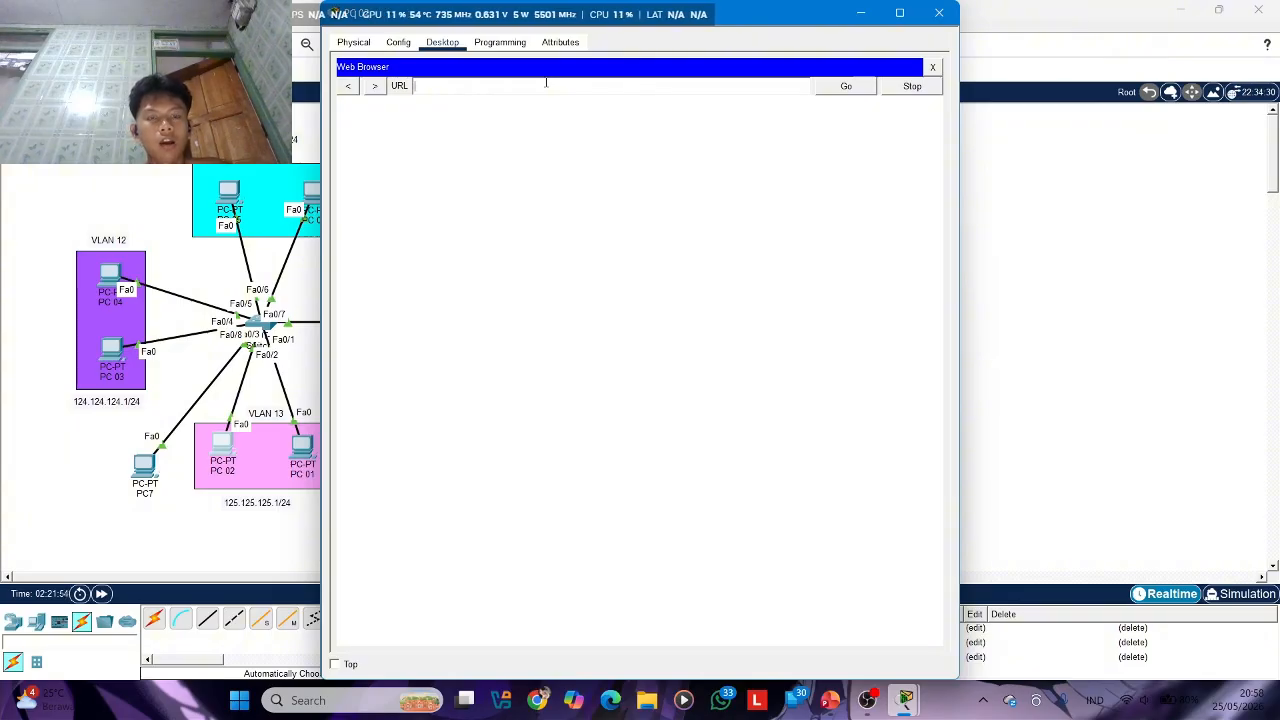
type("172.16")
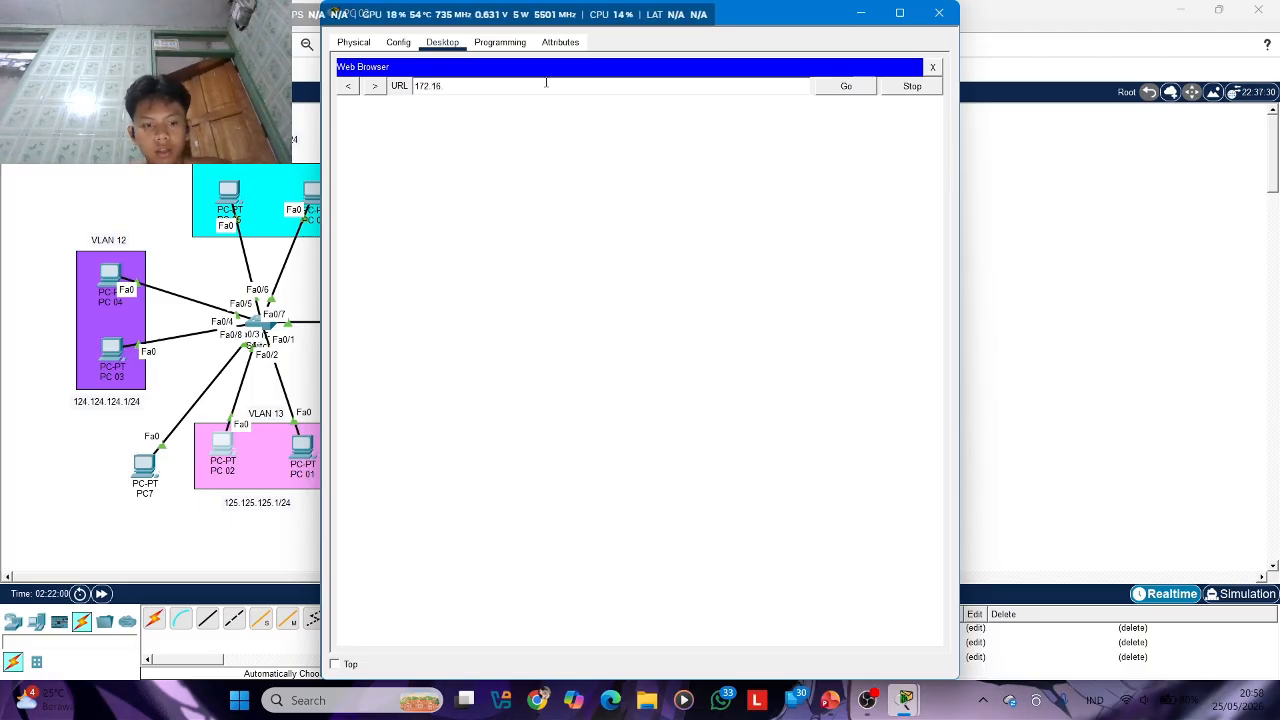
type(".32.4")
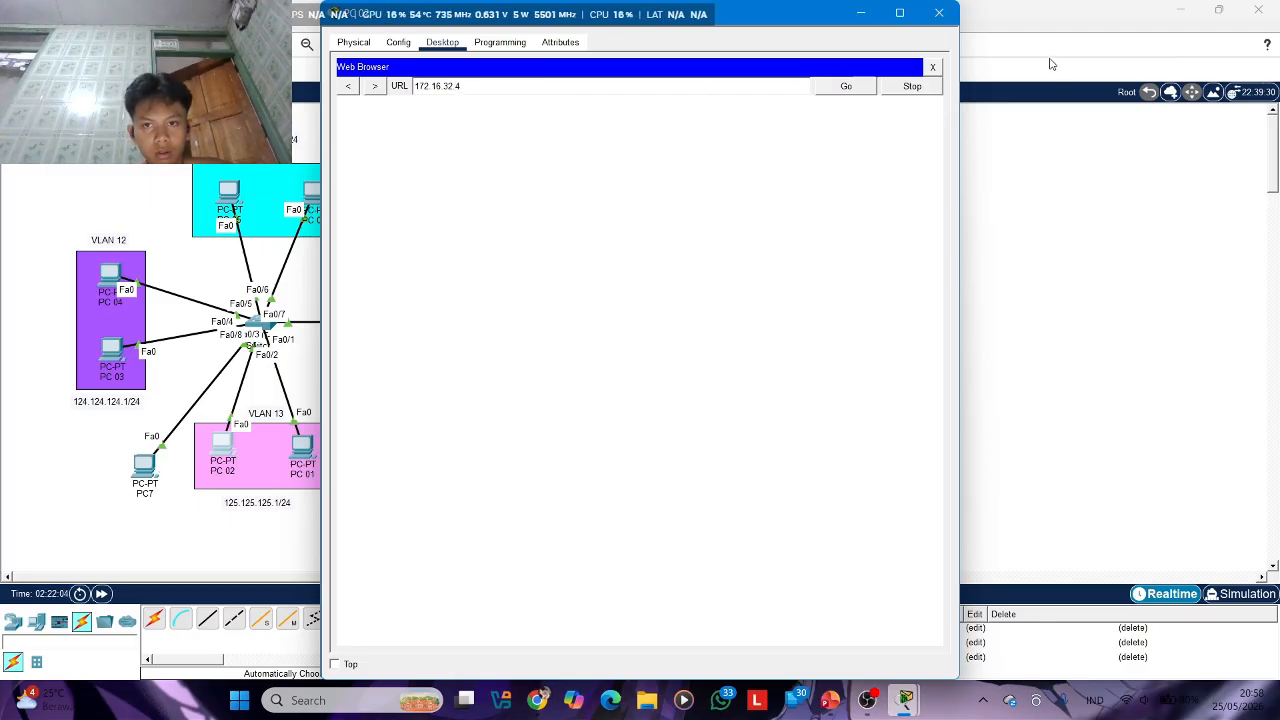
left_click(852, 87)
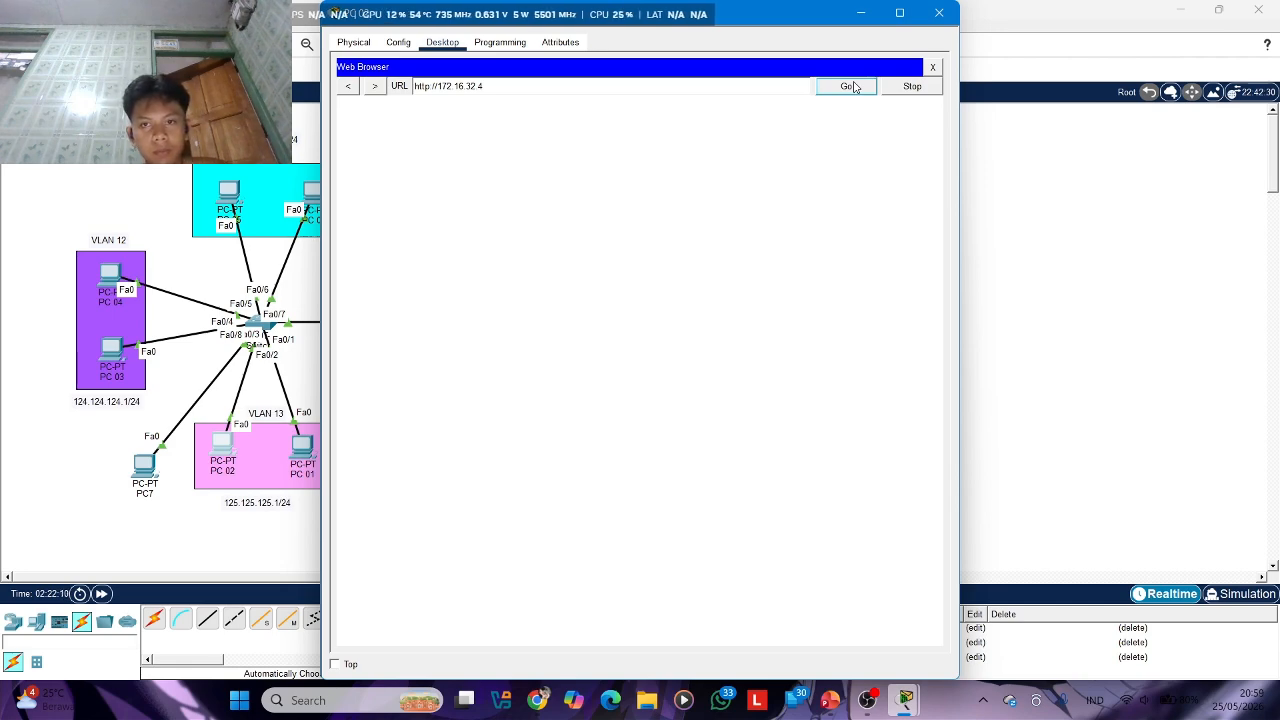
Stop the page request and try to load 172.16.32.2 in PC 02's web browser
left_click(907, 87)
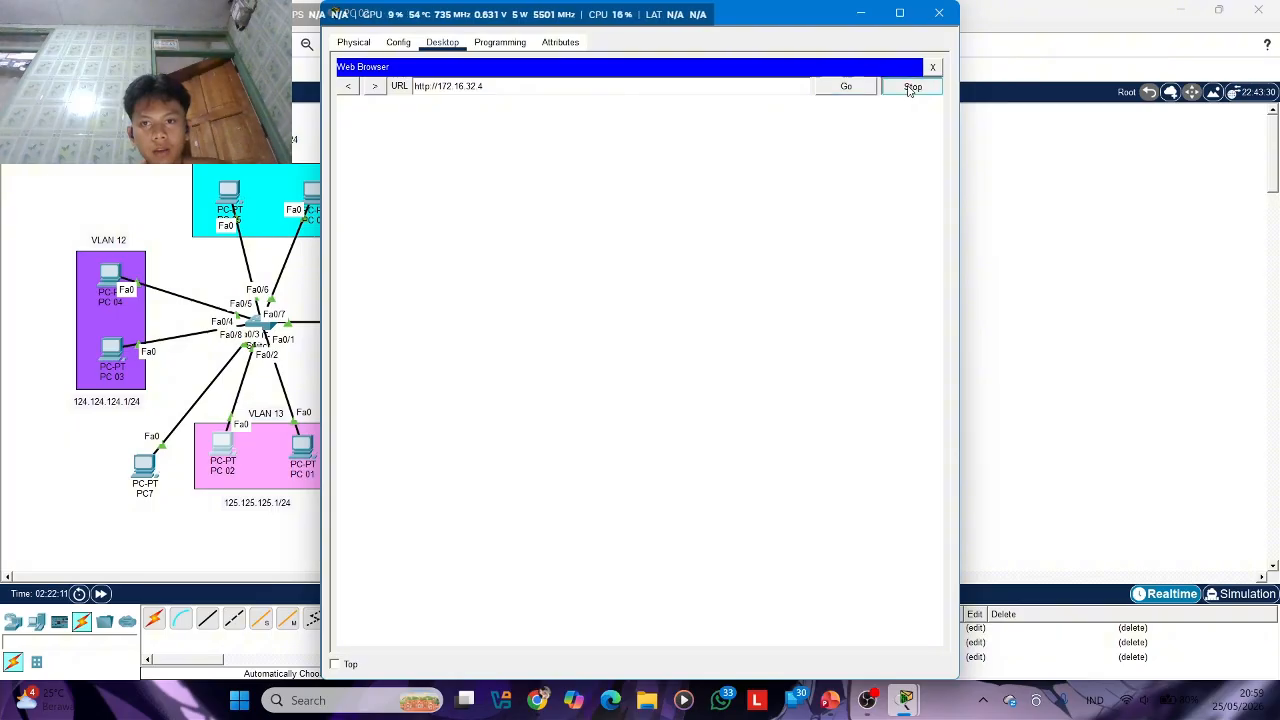
left_click(696, 87)
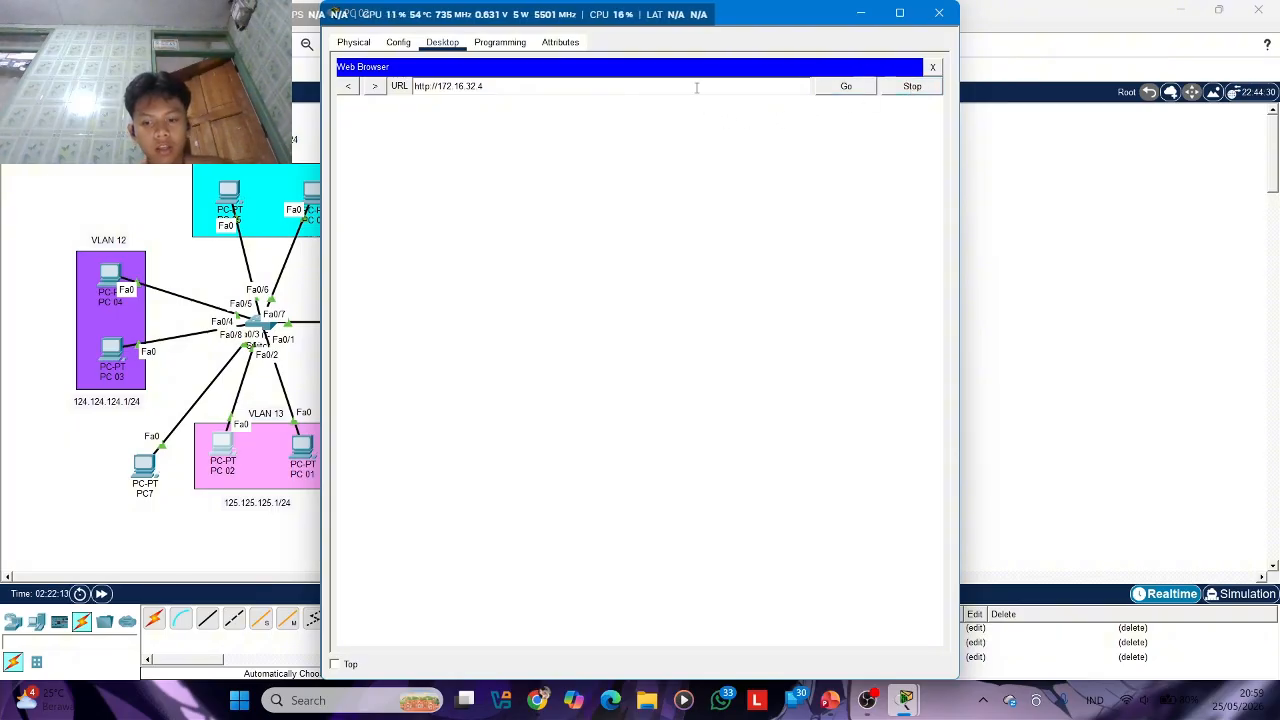
key("BackSpace")
type("2")
left_click(845, 88)
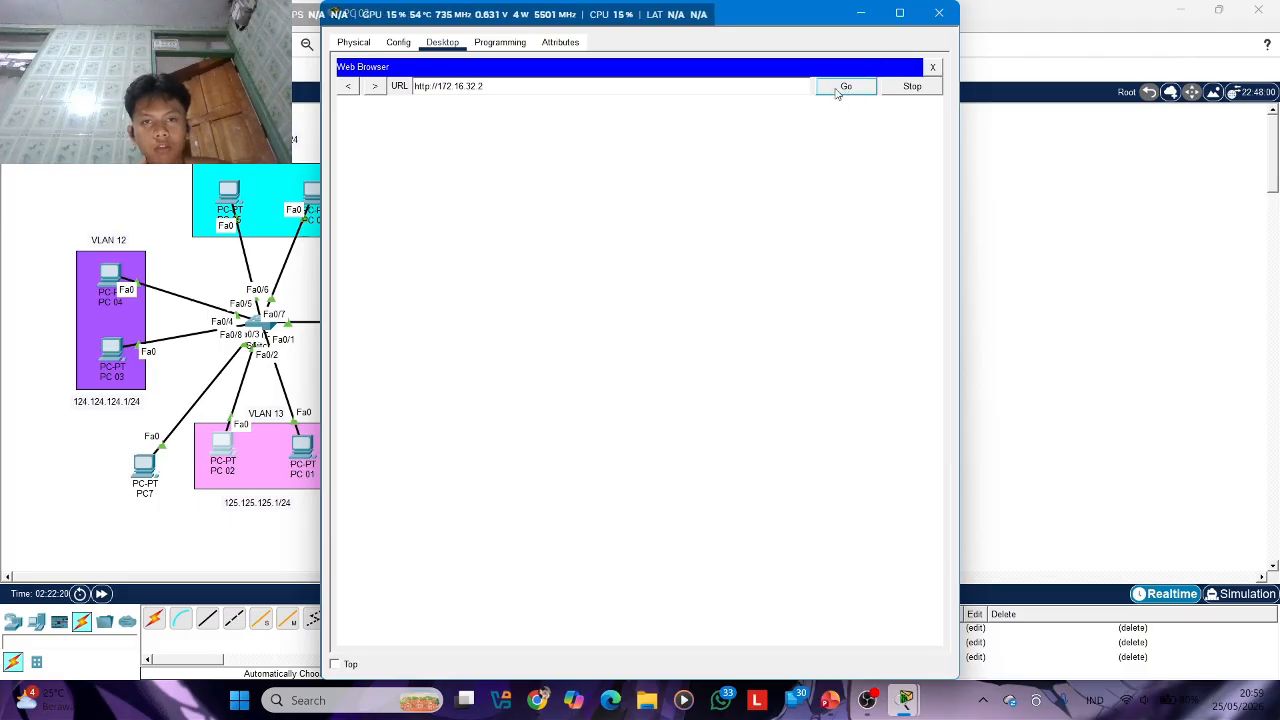
Minimize PC 02's window, check the IPv4 address in SVR 1's IP configuration, and close the server window
left_click(867, 17)
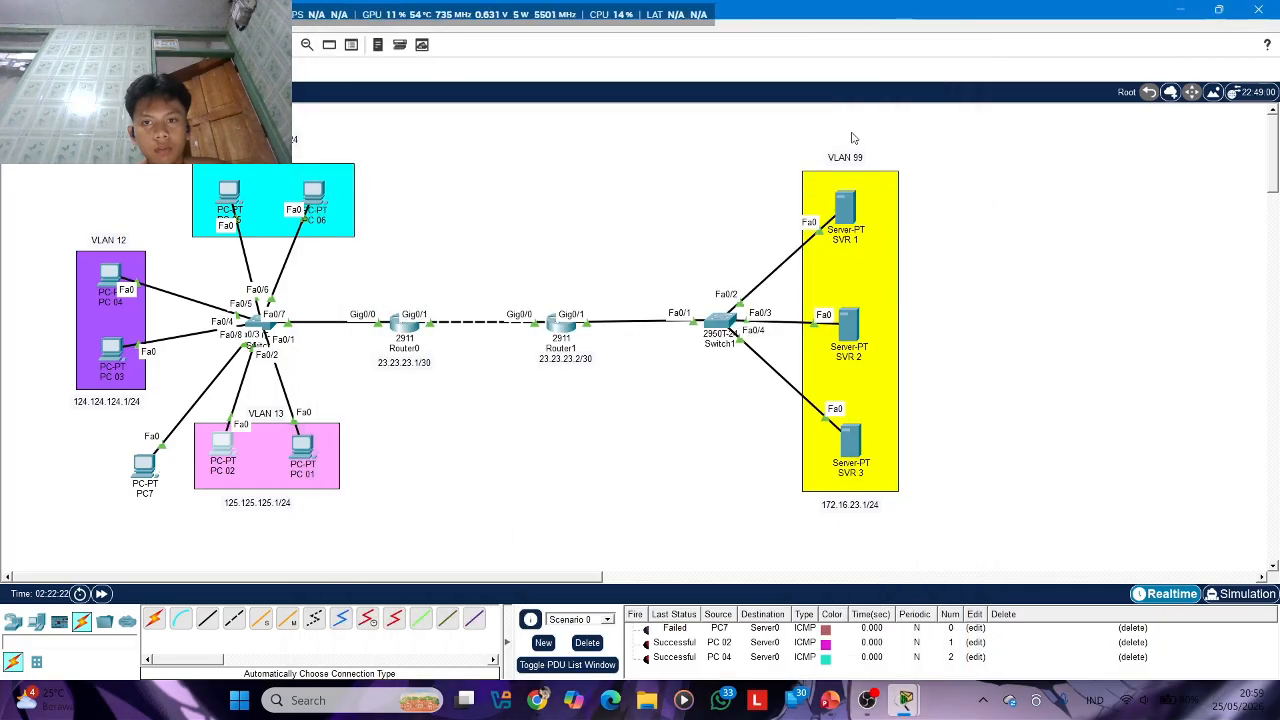
left_click(848, 210)
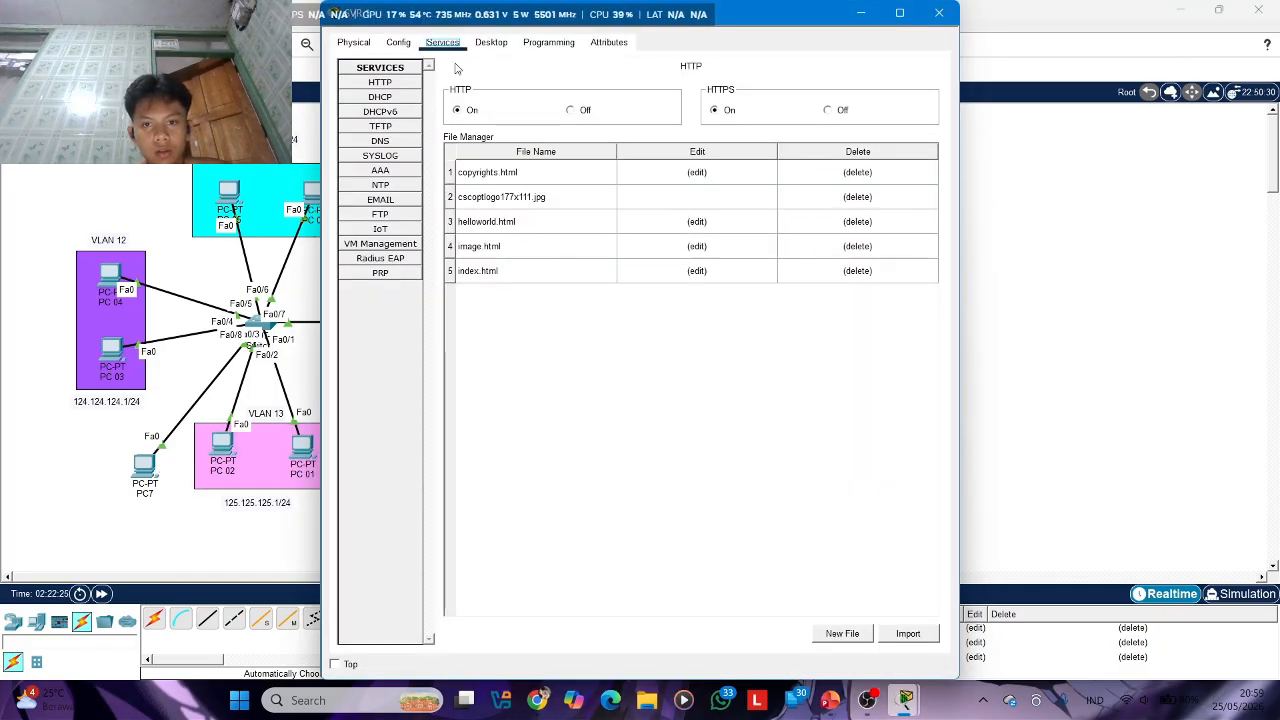
left_click(395, 53)
left_click(489, 48)
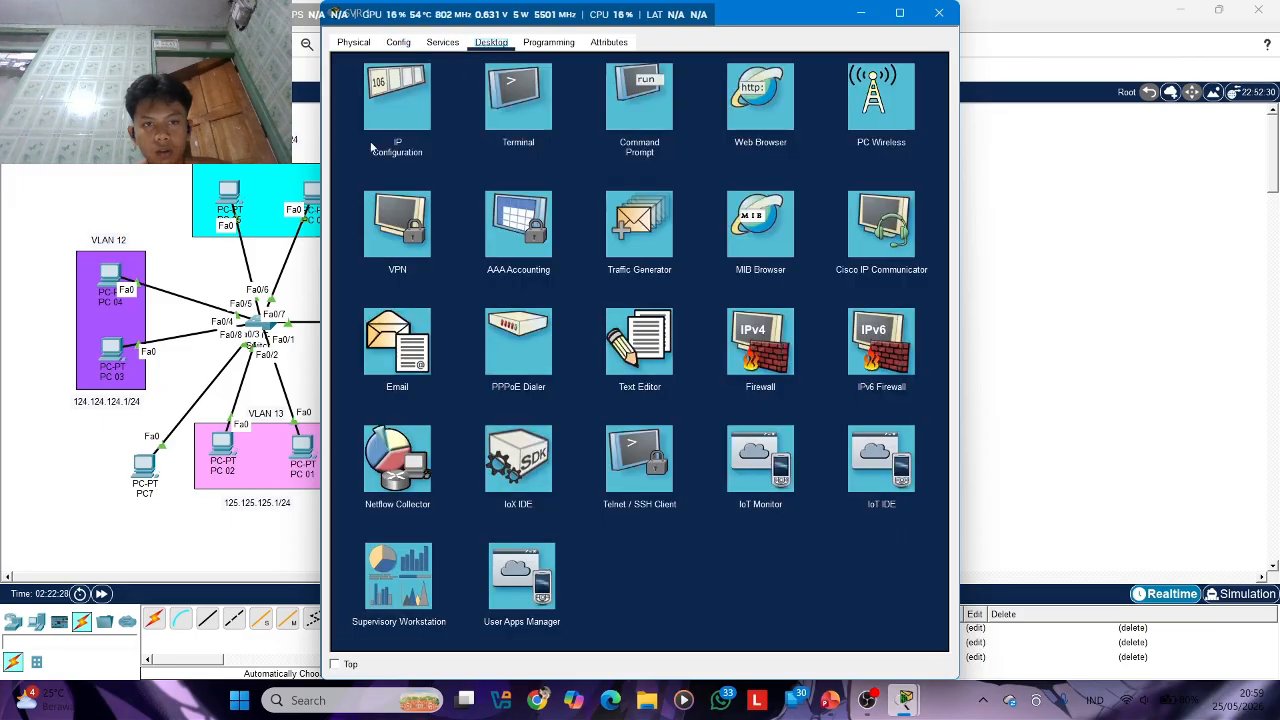
left_click(395, 110)
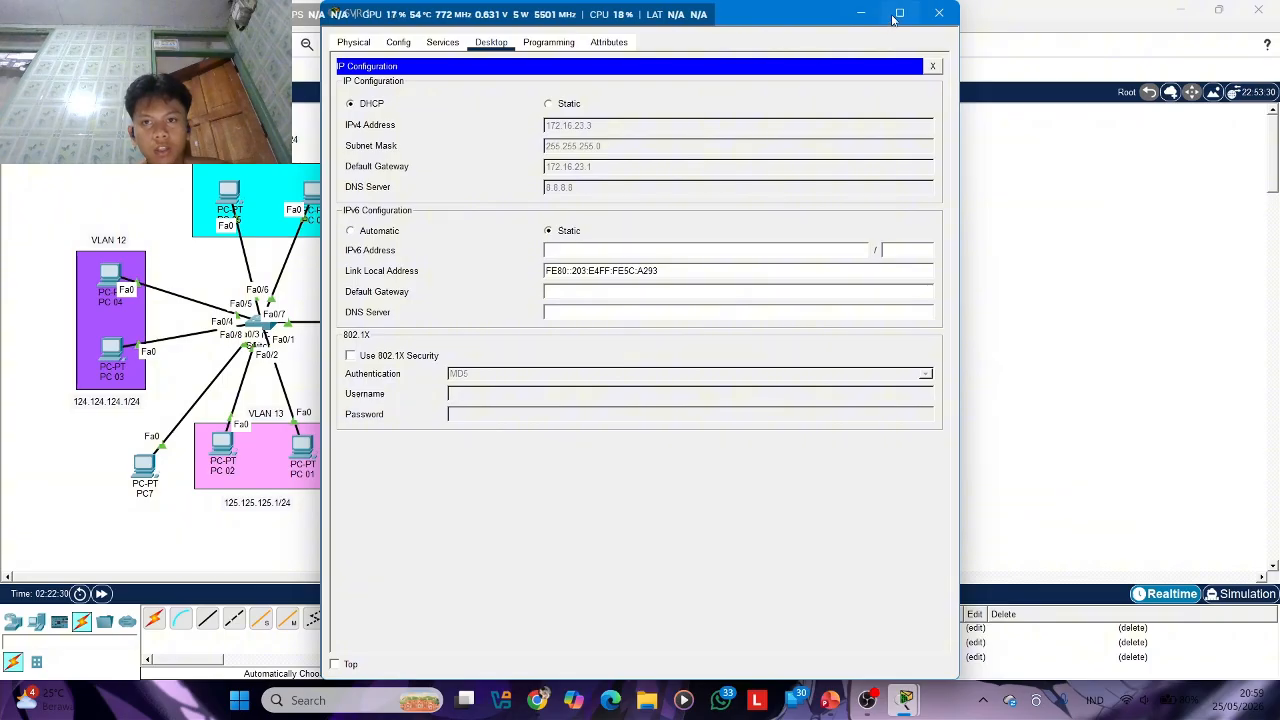
left_click(939, 12)
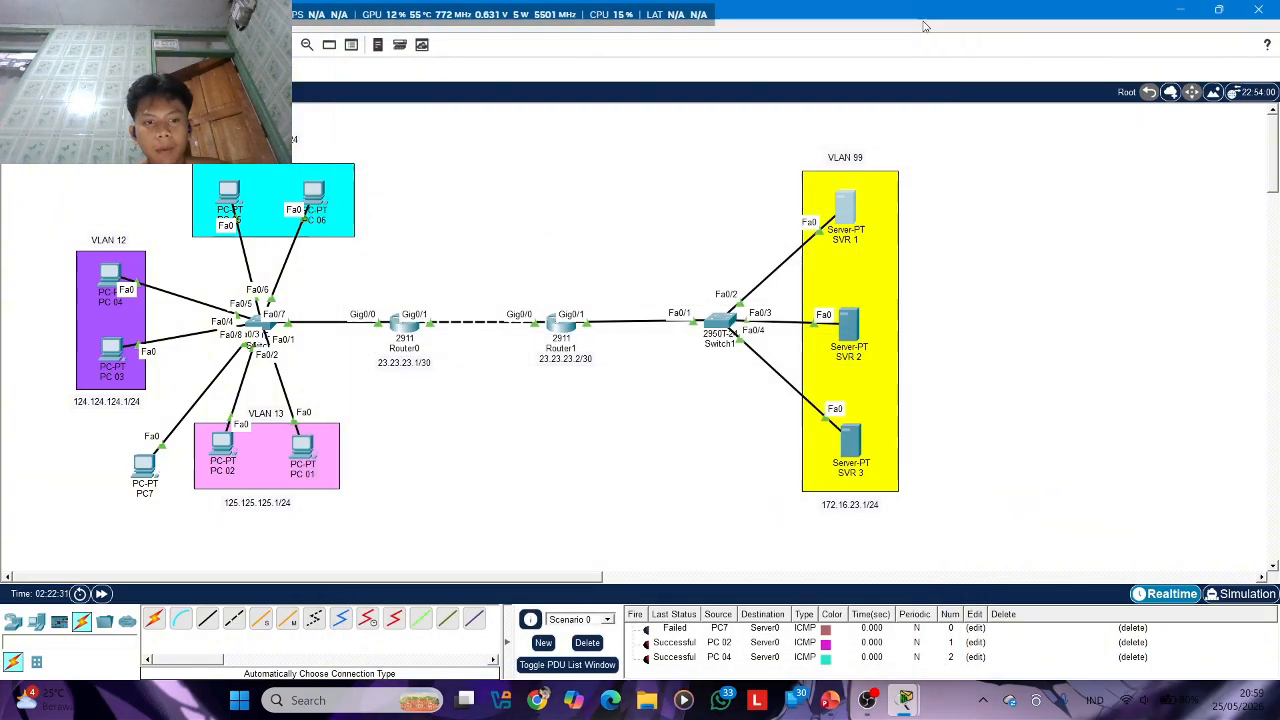
Try to load 172.16.32.3 in PC 02's web browser, close the browser, and minimize the PC window
left_click(225, 447)
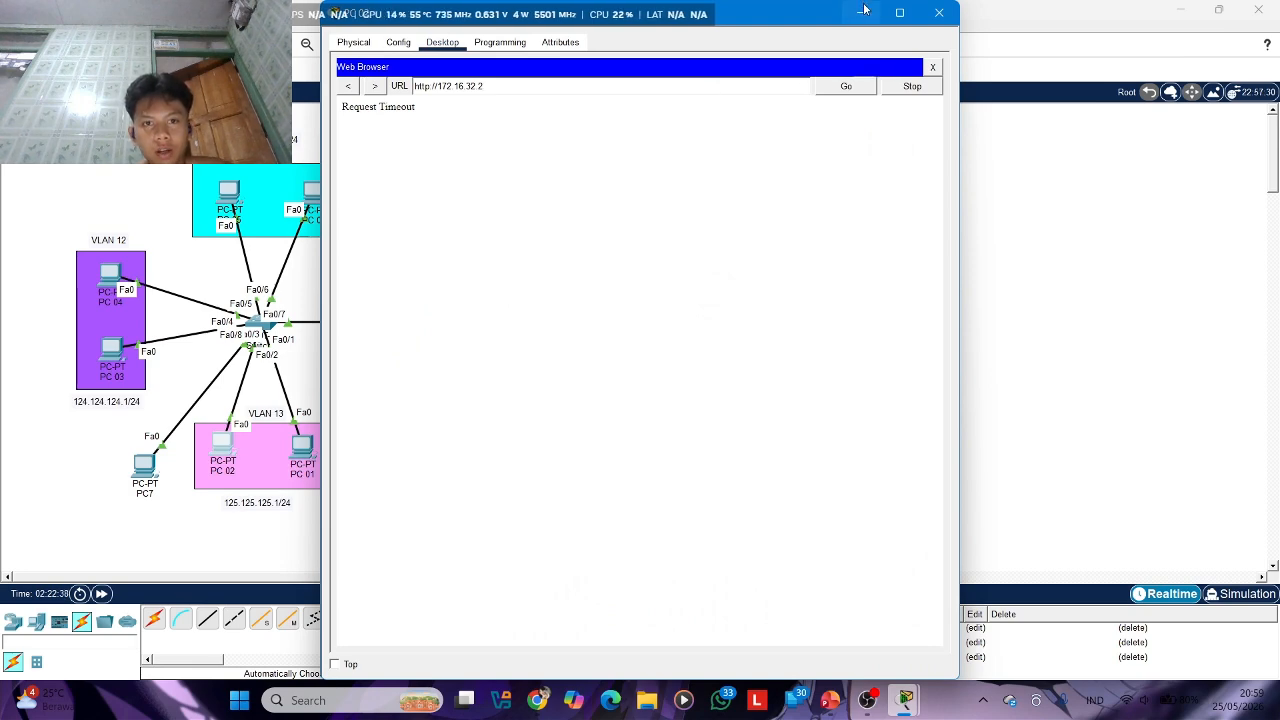
key("BackSpace")
type("3")
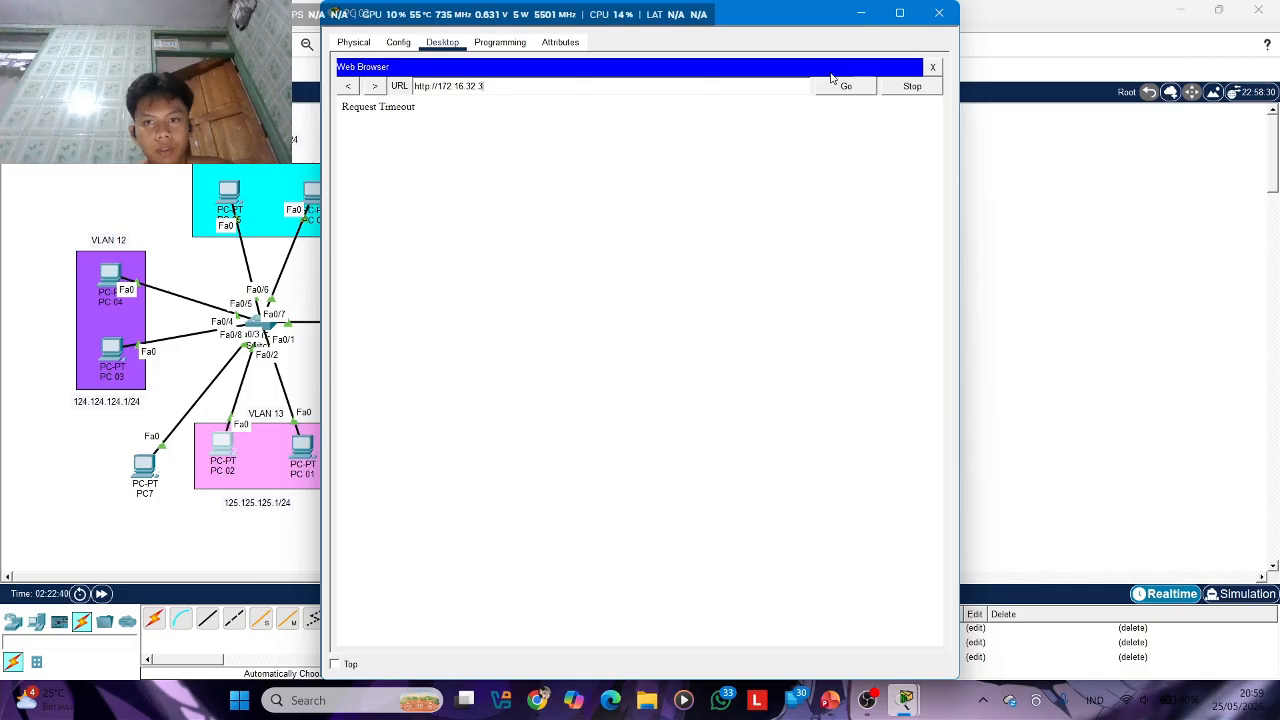
left_click(840, 90)
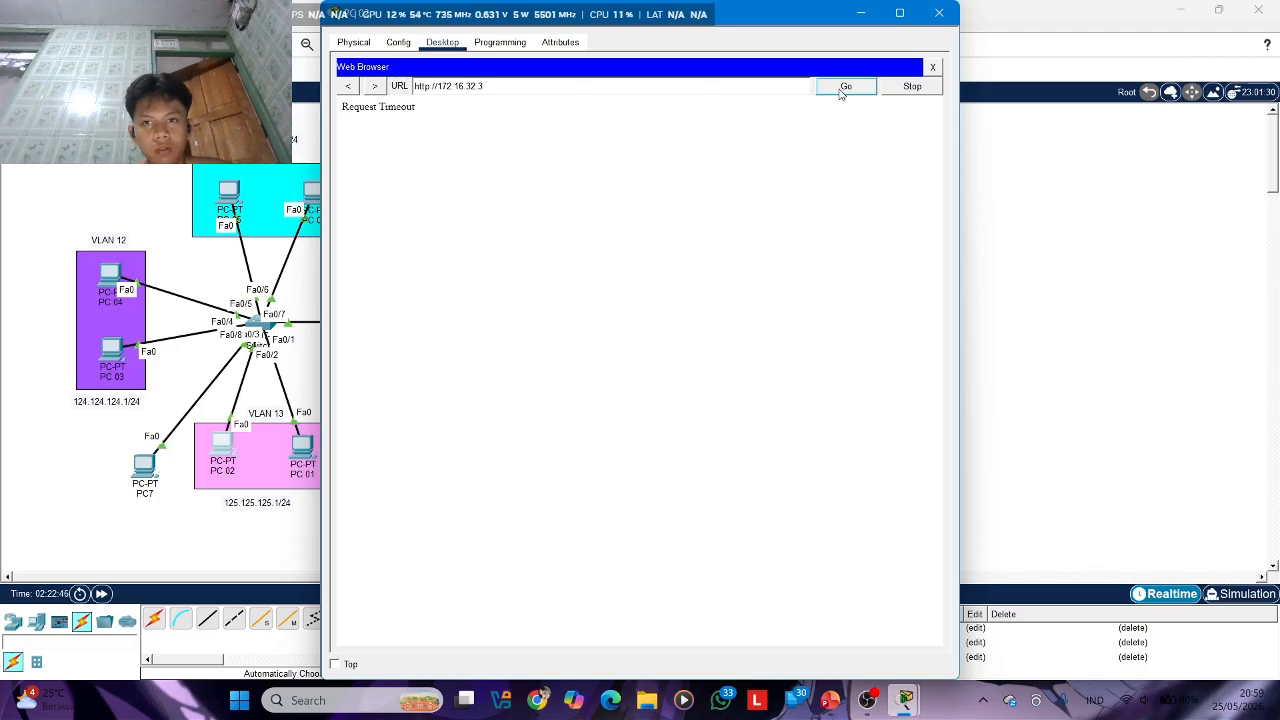
left_click(932, 67)
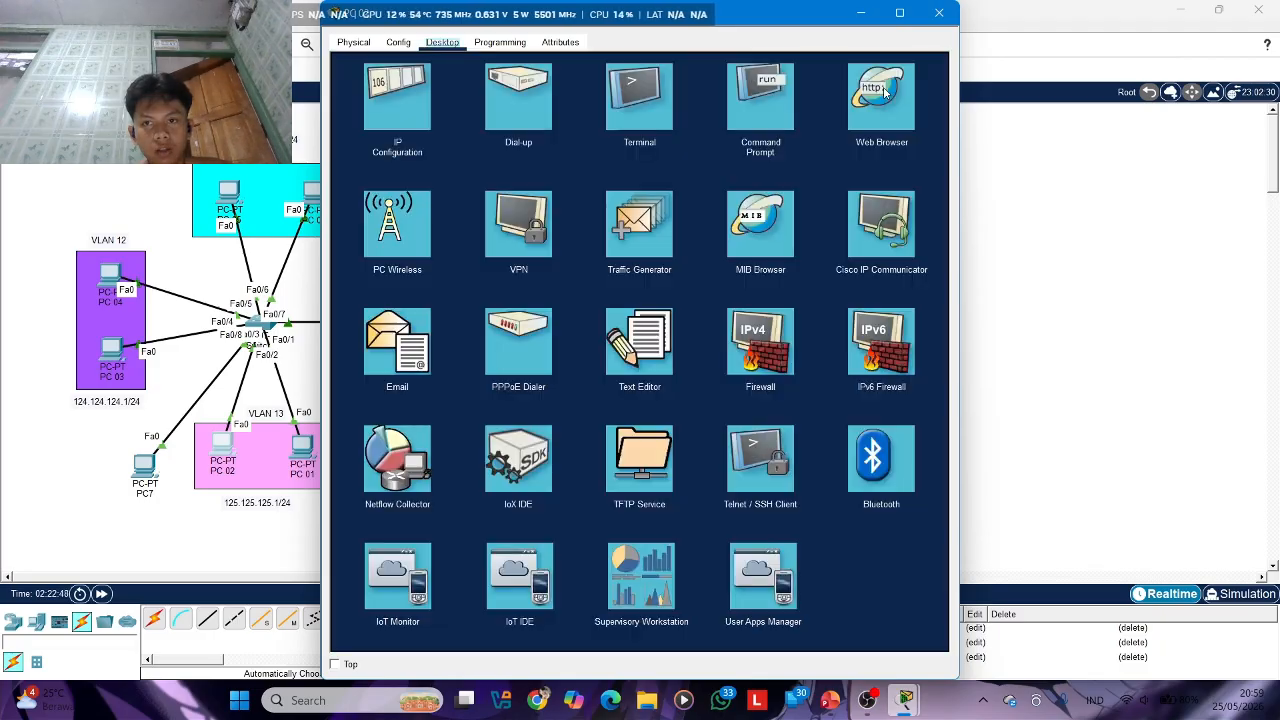
left_click(860, 13)
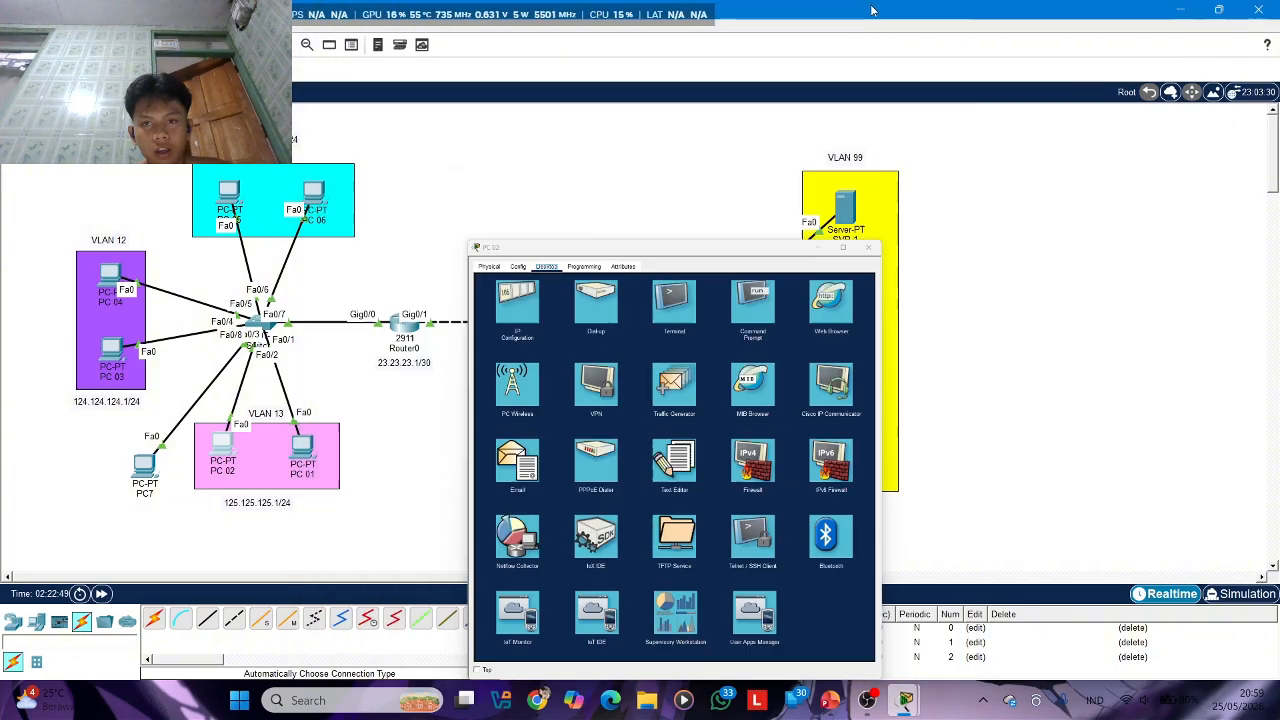
Recheck SVR 1's IP configuration for its exact IPv4 address and close the server window
left_click(847, 215)
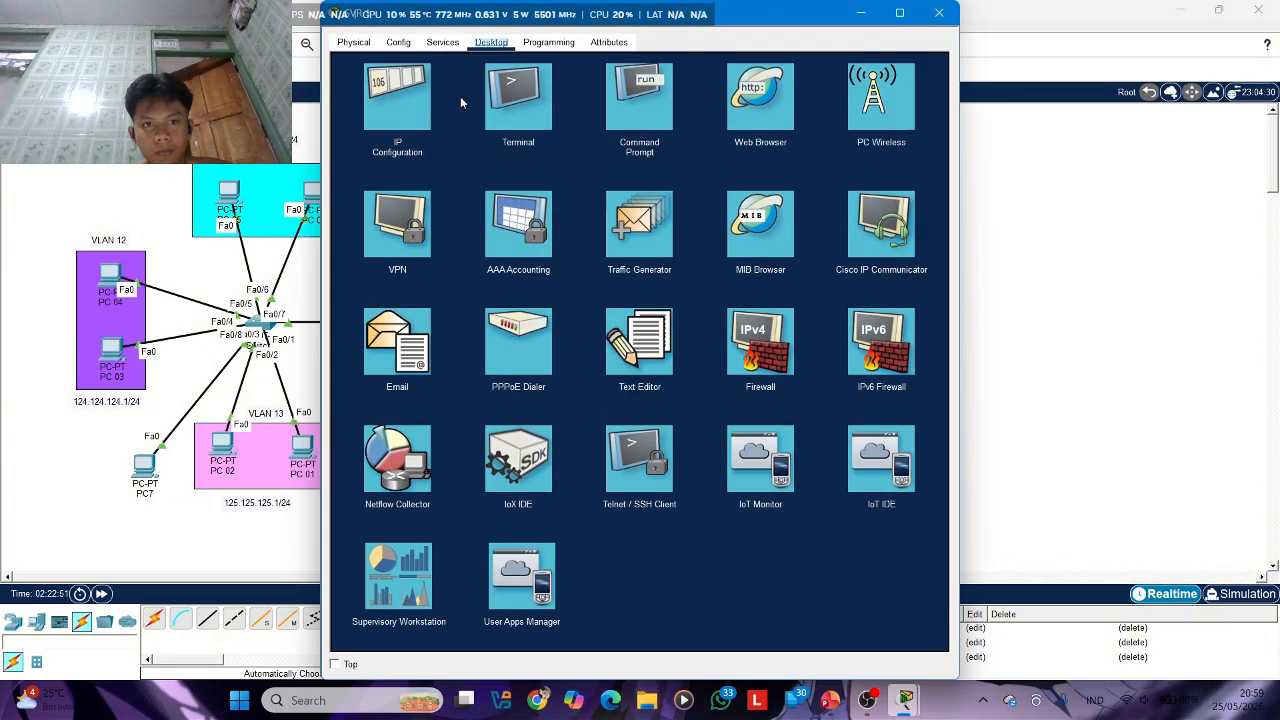
left_click(428, 96)
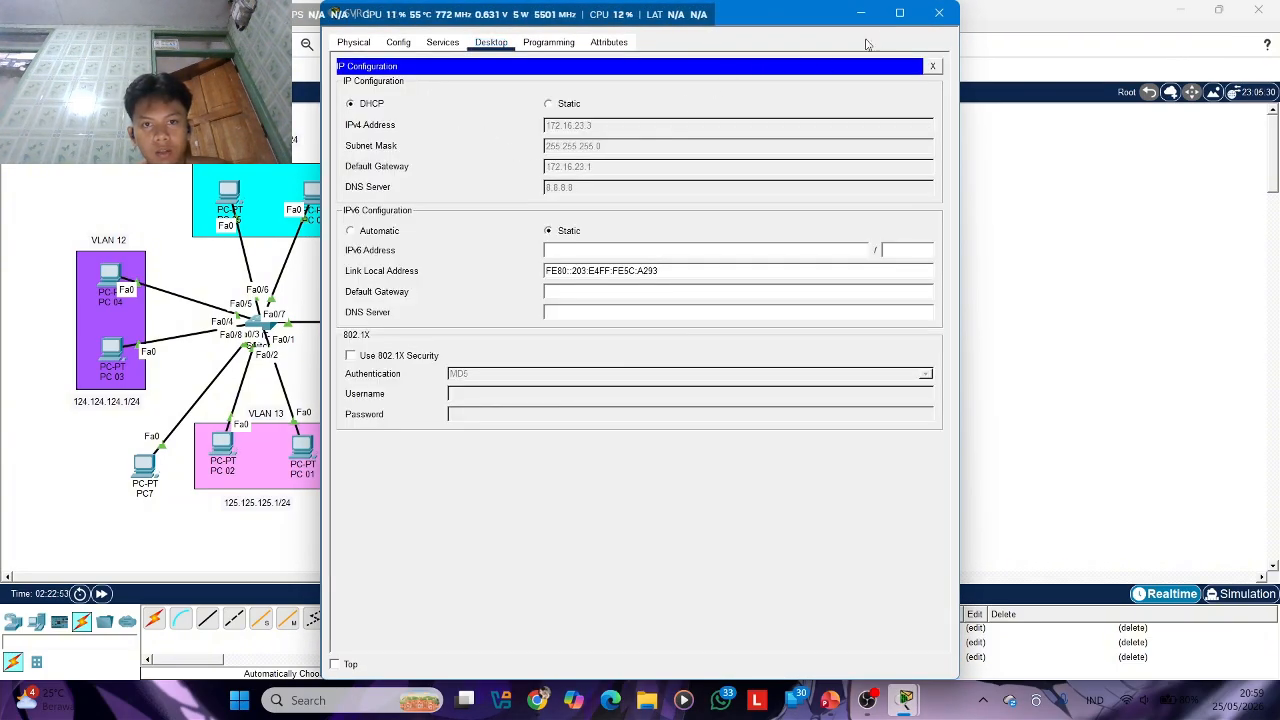
left_click(938, 12)
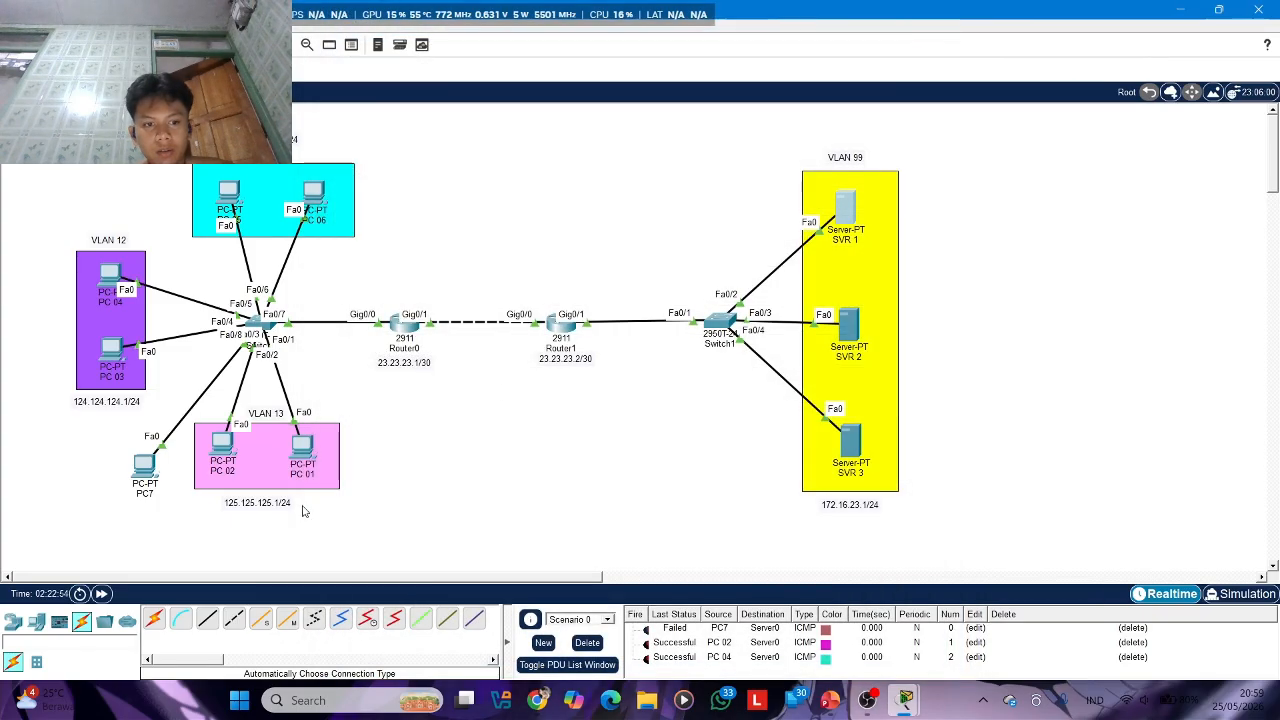
Load SVR 1's web page at 172.16.23.3 in PC 02's web browser and highlight the page heading to check it
left_click(228, 443)
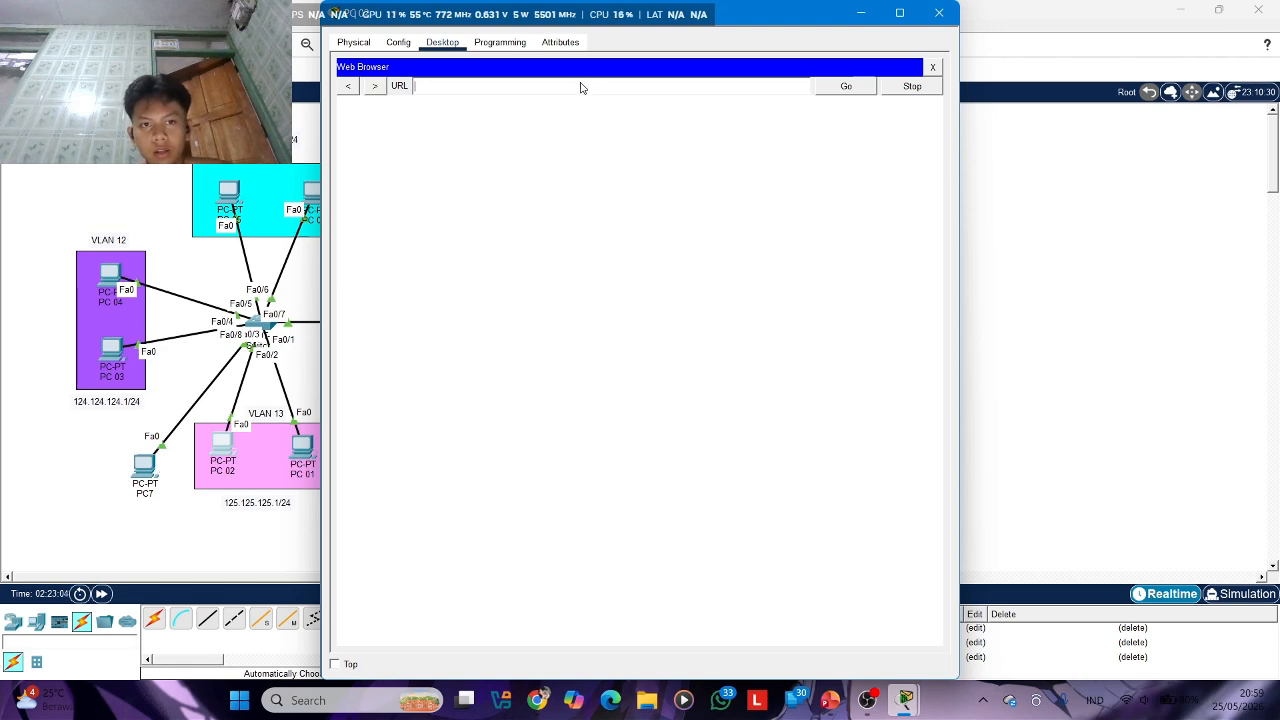
type("172")
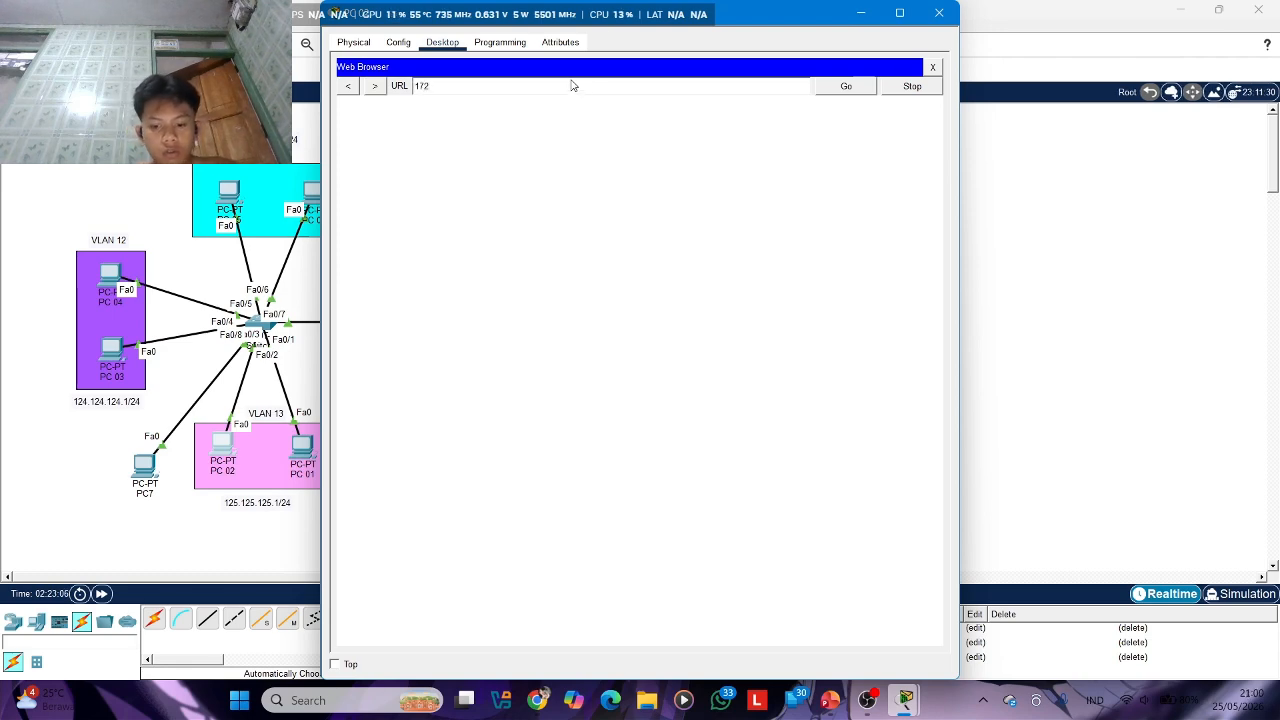
type(".162")
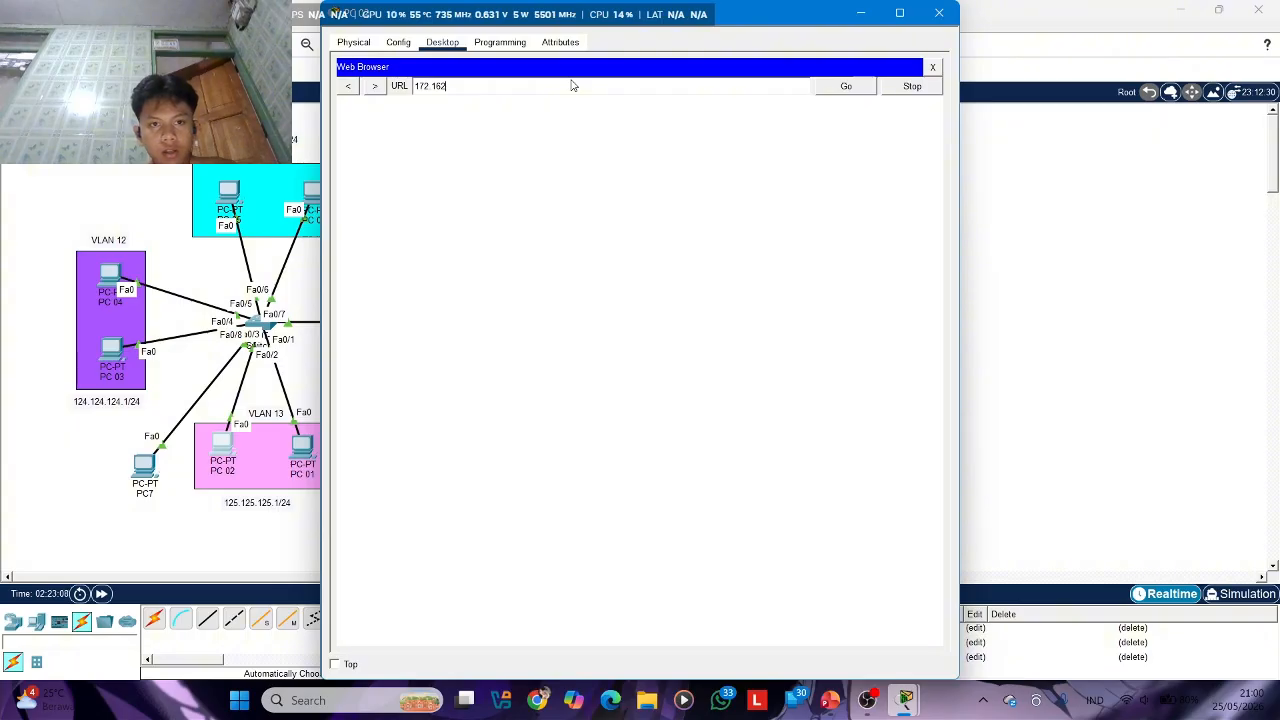
key("BackSpace")
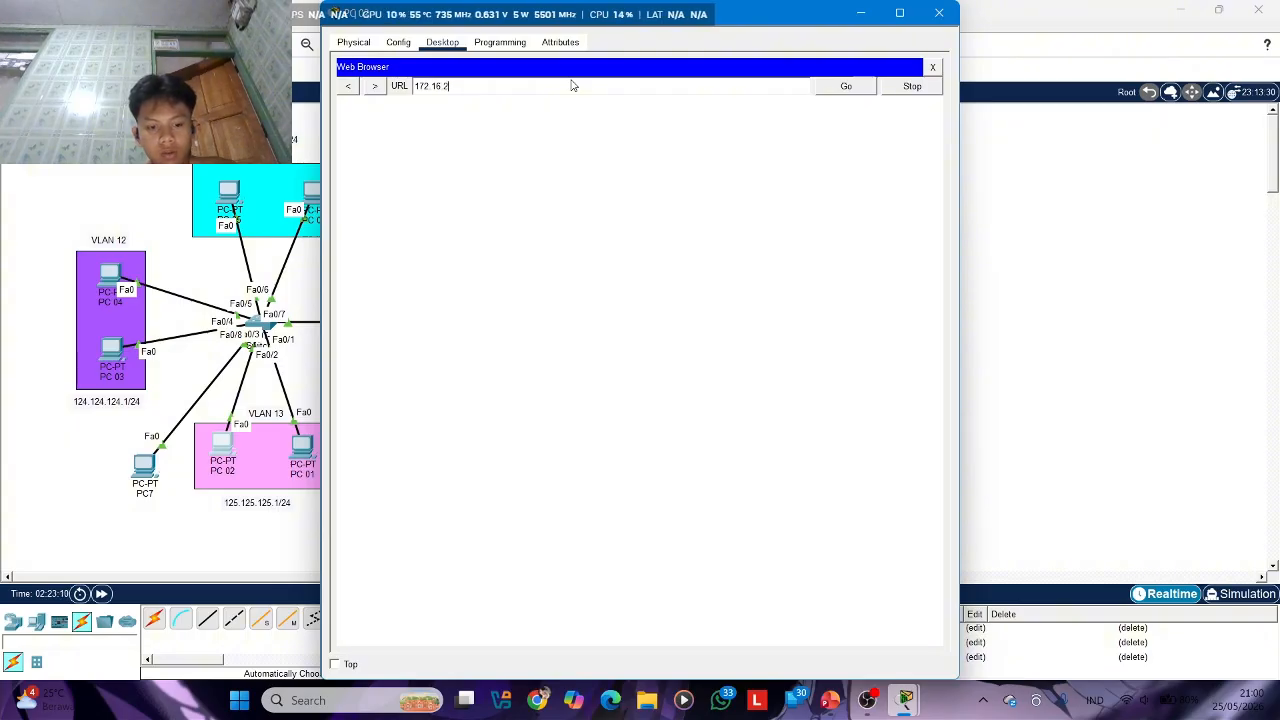
type(".23.3")
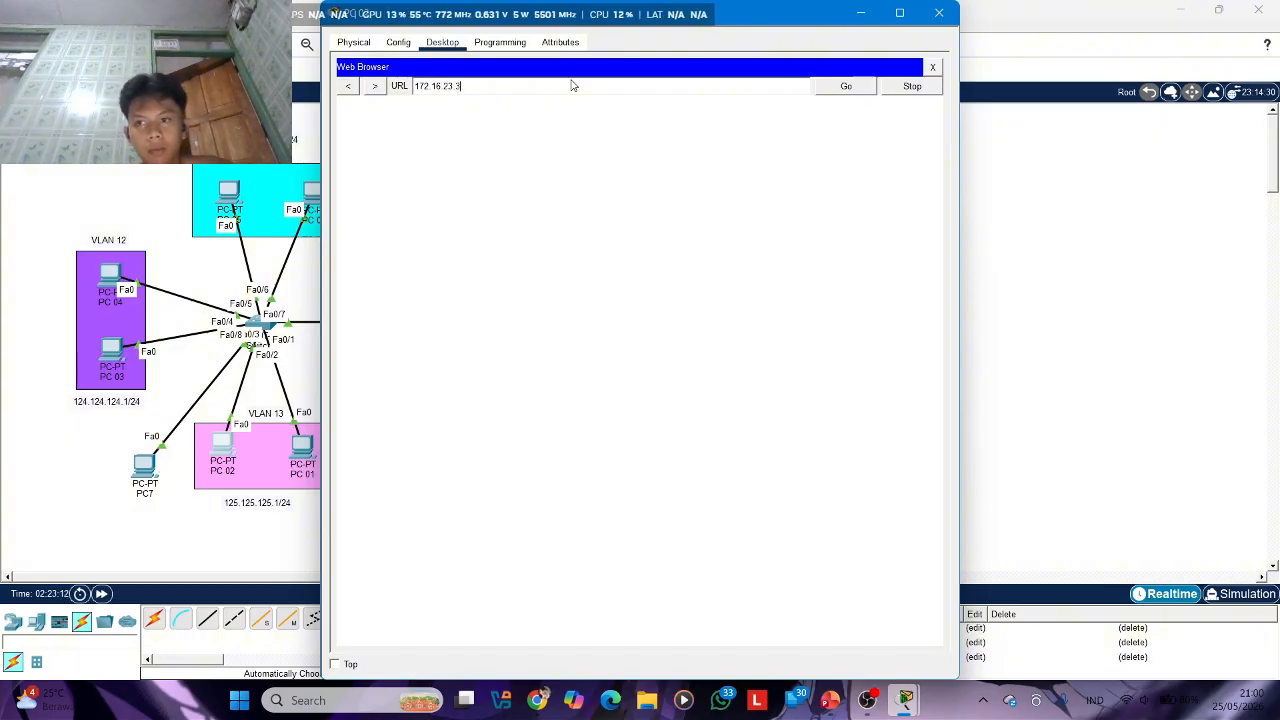
left_click(846, 87)
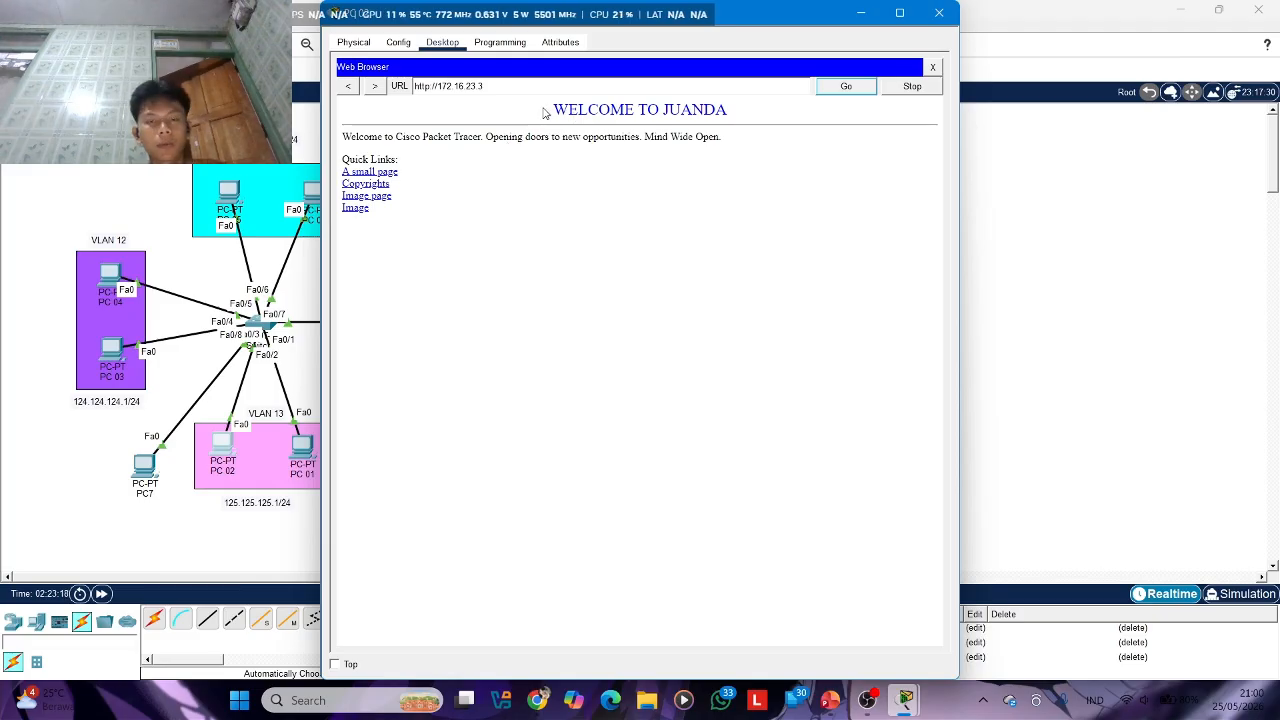
left_click_drag(549, 110, 740, 118)
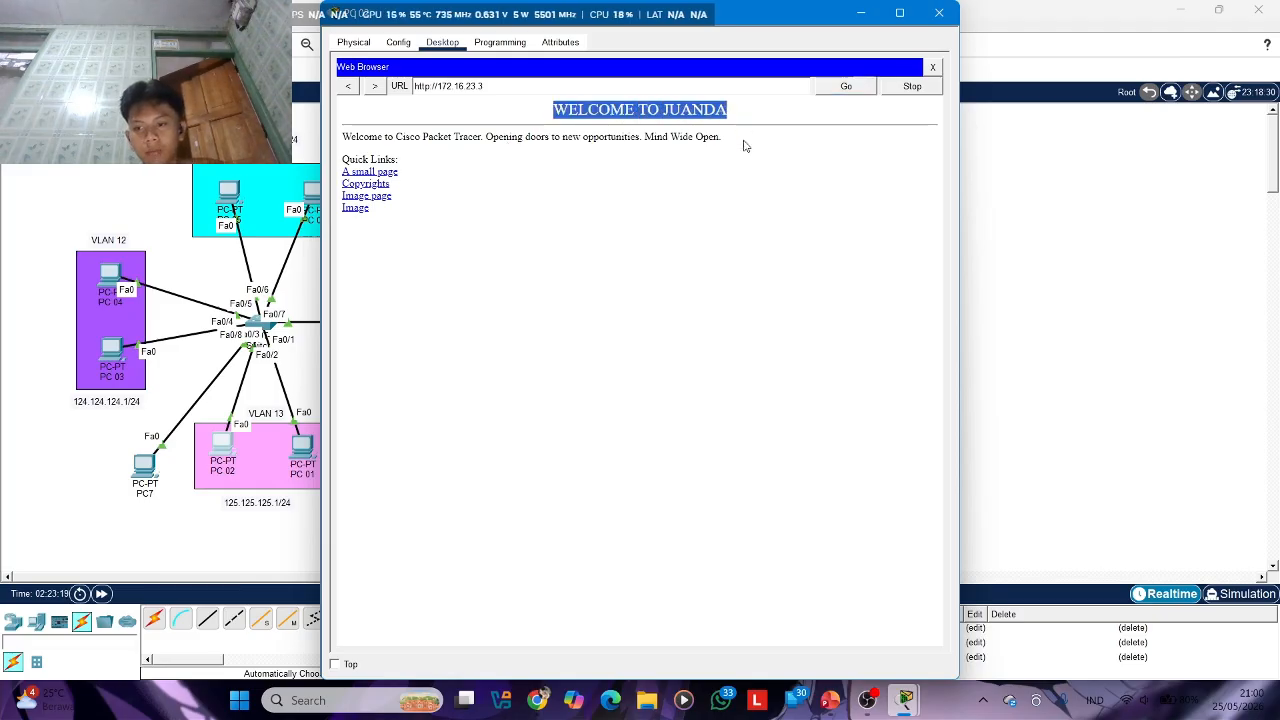
left_click(729, 227)
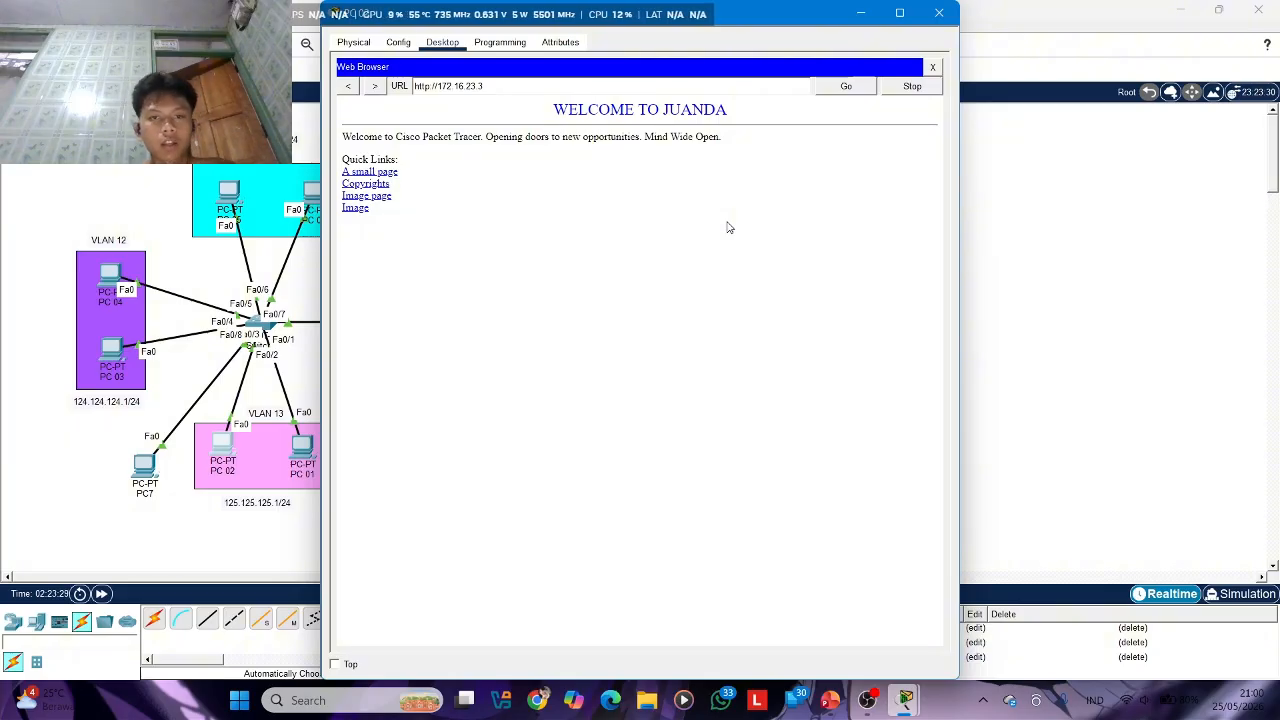
Switch to PowerPoint, review the Extended ACL slide, and return to the network topology in Packet Tracer
left_click(830, 702)
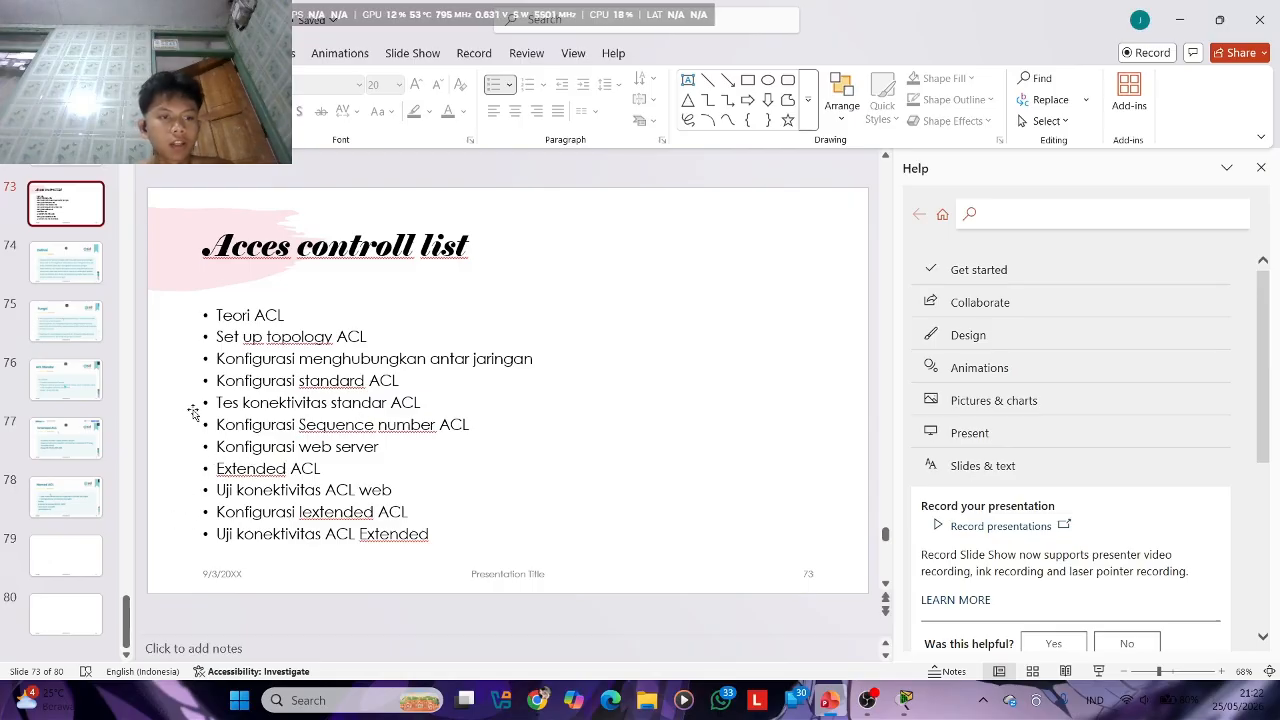
left_click(64, 422)
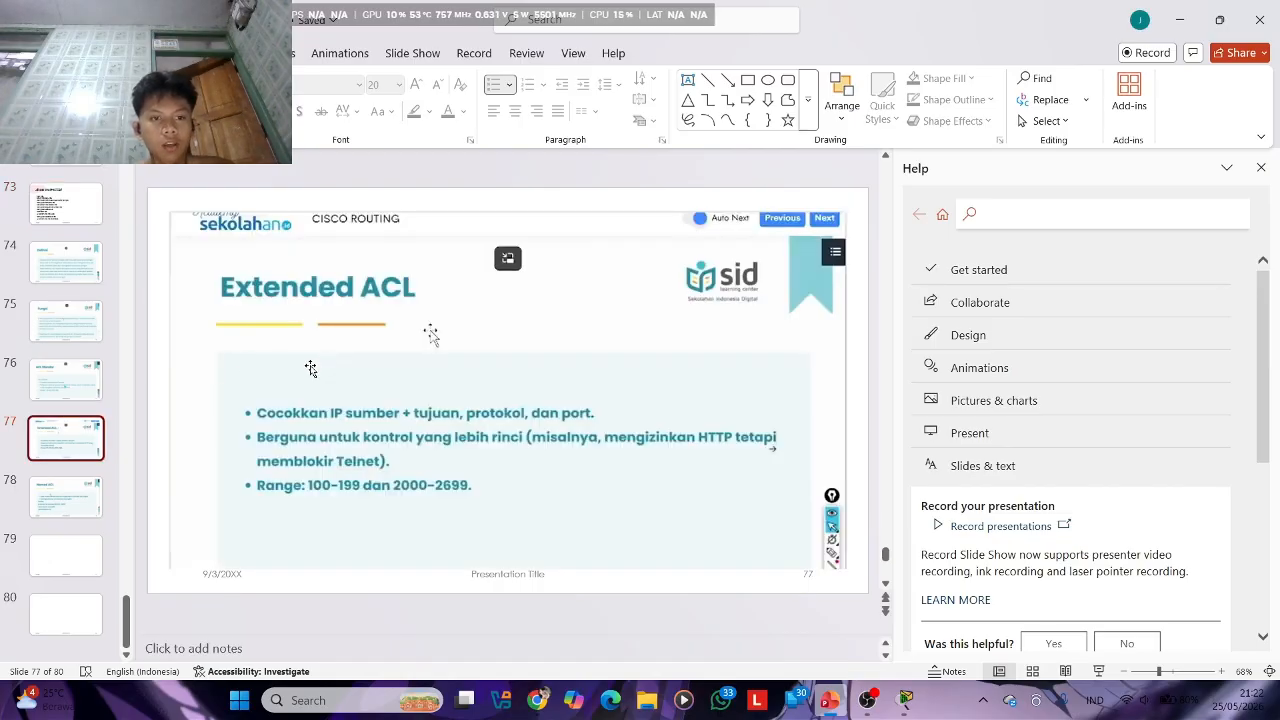
left_click(415, 402)
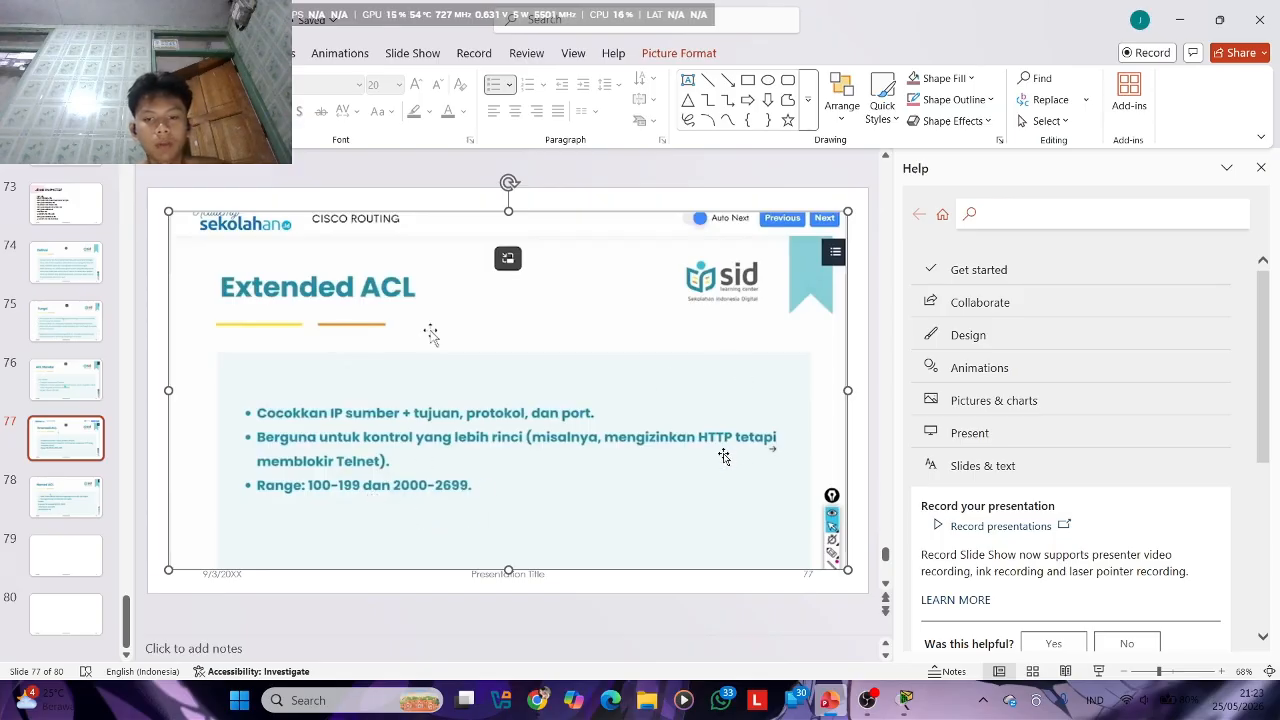
left_click(906, 700)
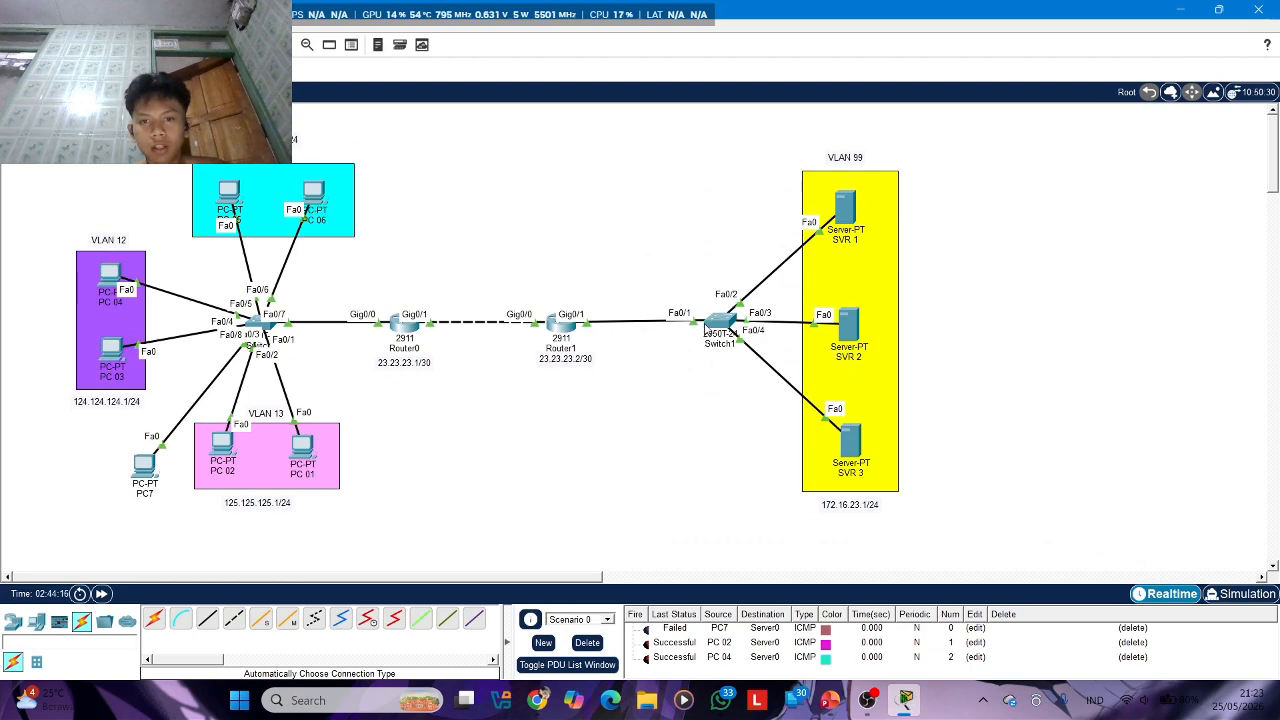
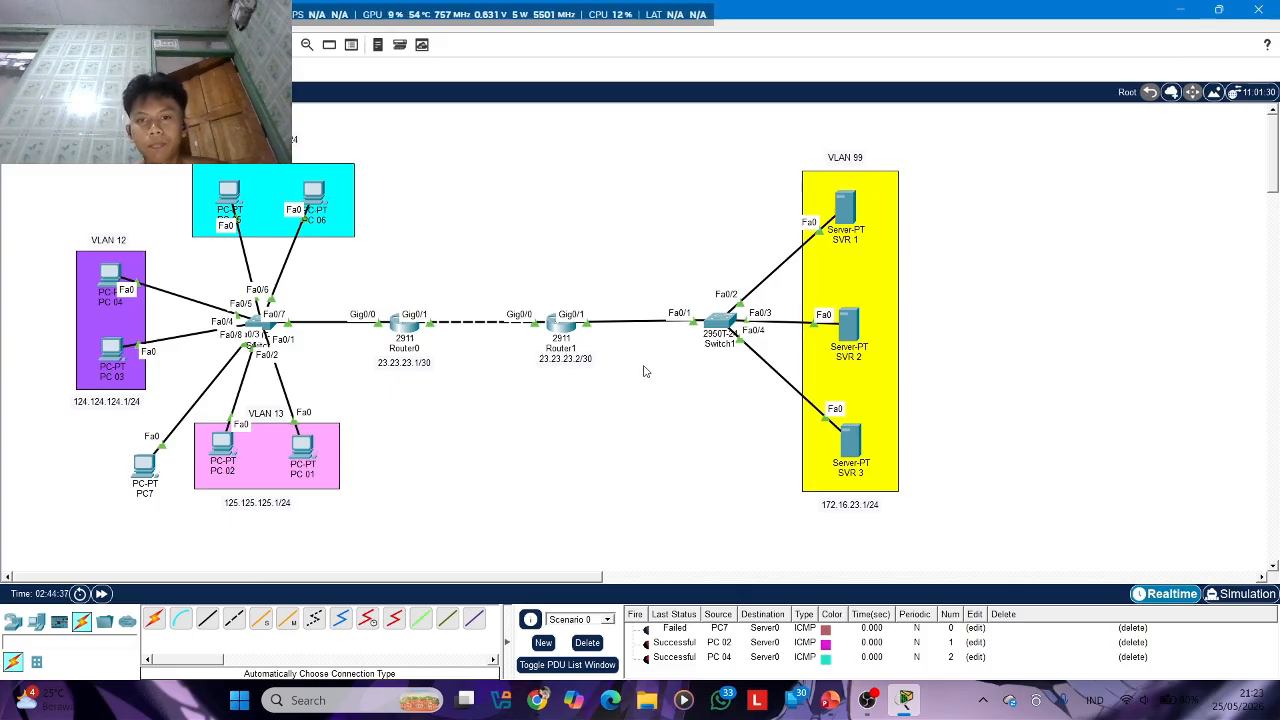
Open Router1's command line and enter global configuration mode through privileged mode
left_click(563, 334)
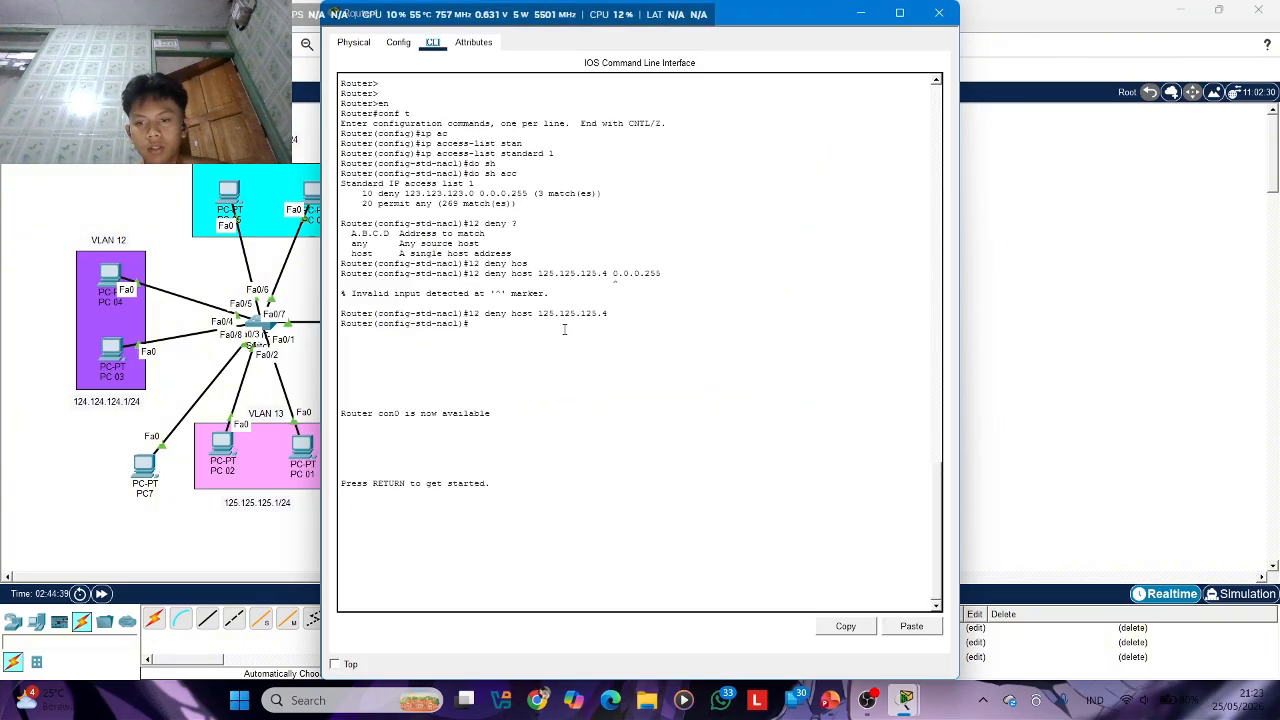
key("Return")
key("Return")
key("Return")
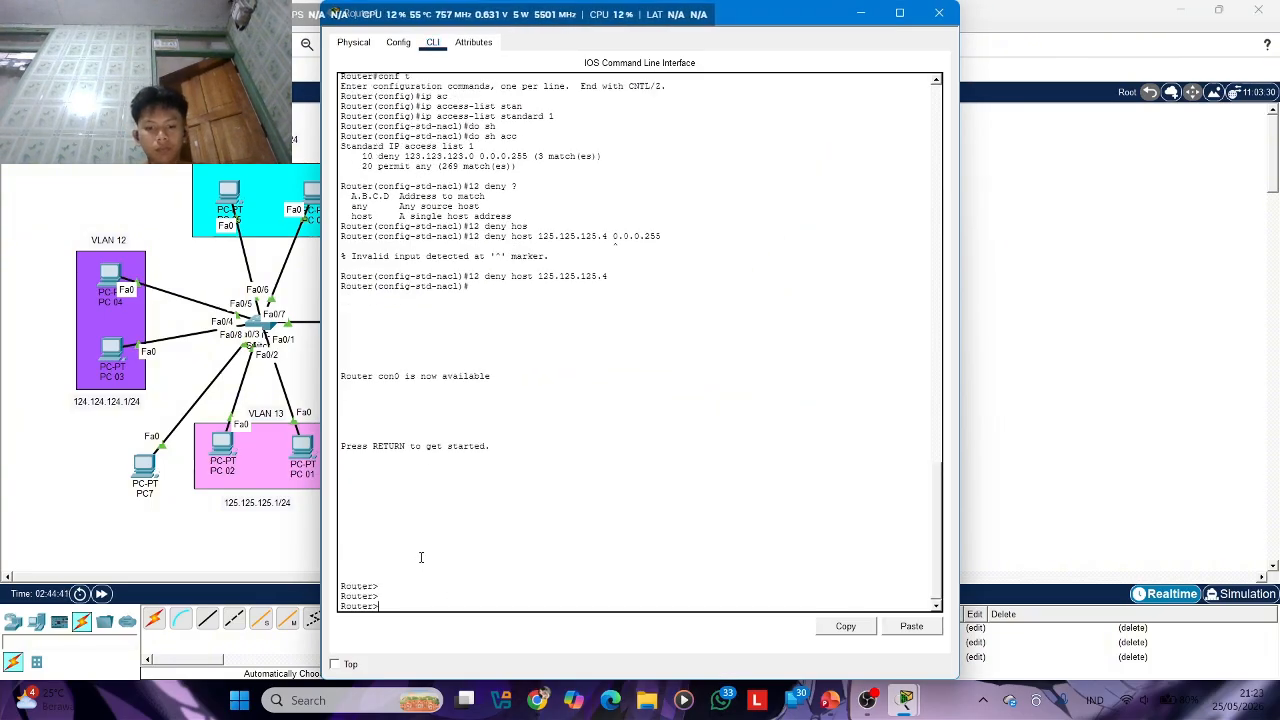
type("e")
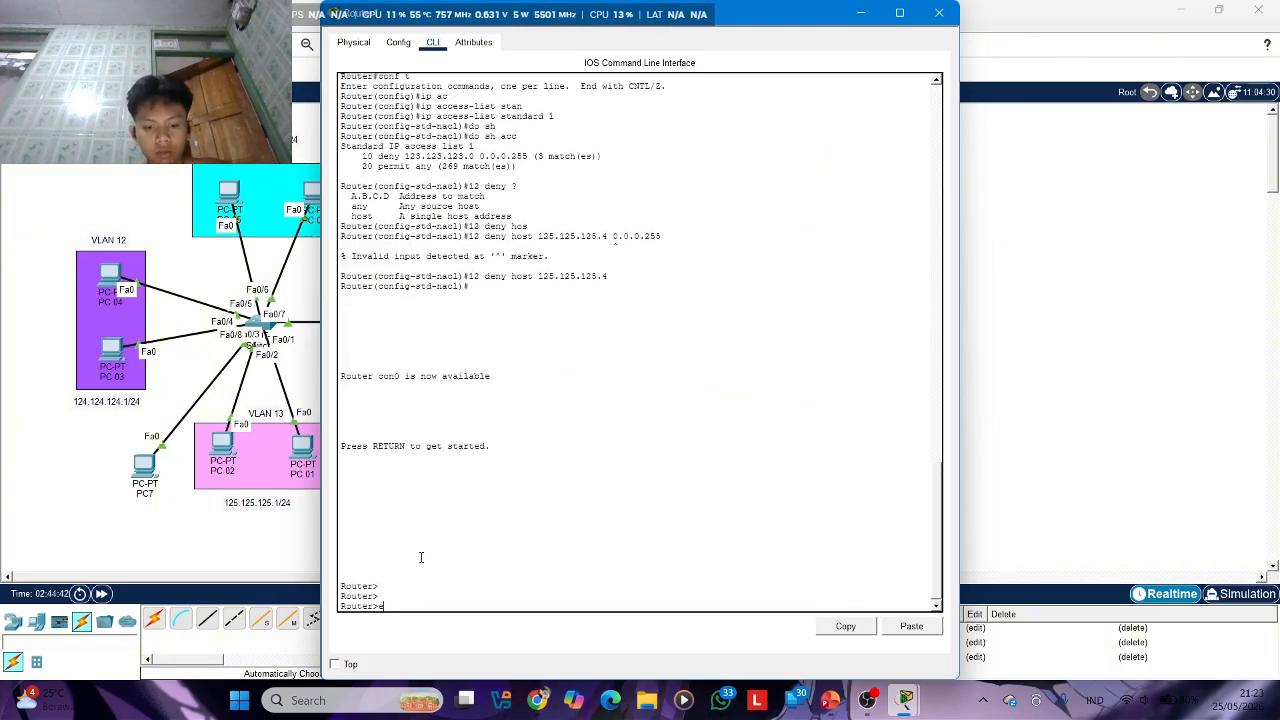
type("n")
key("Return")
type("conf t")
key("Return")
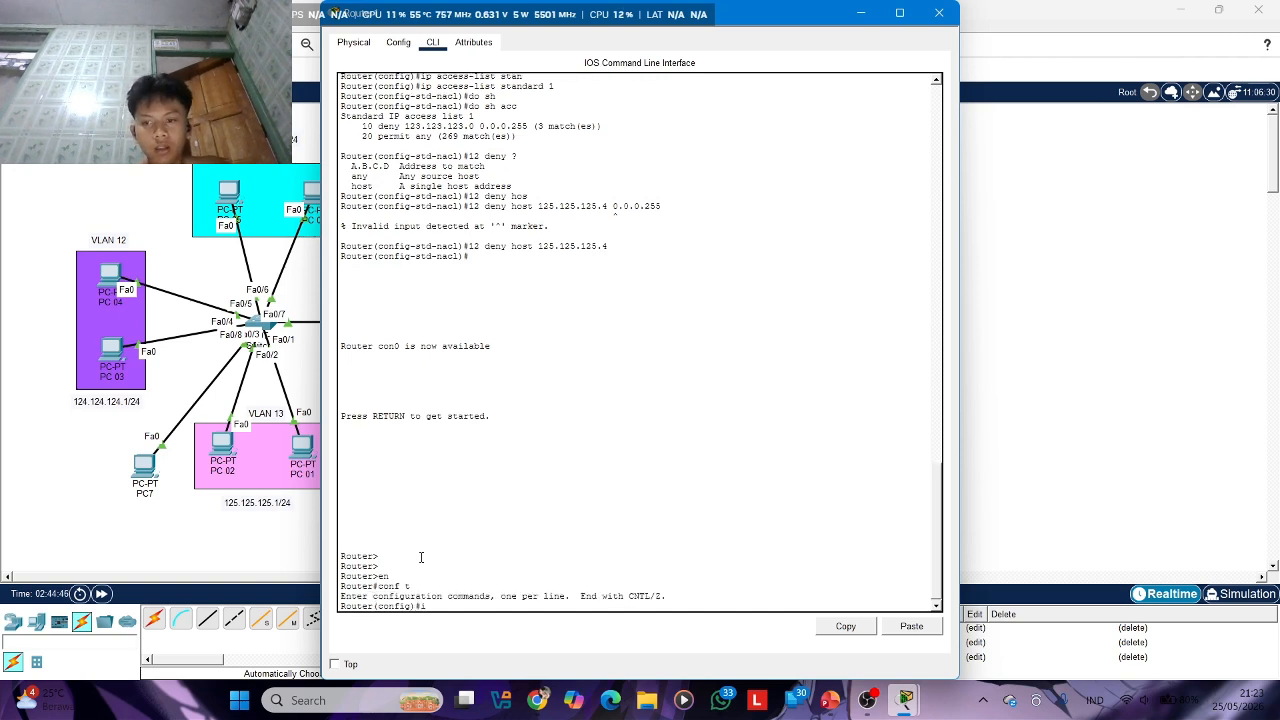
Create extended IP access list 100 on Router1 and enter its configuration mode
type("ip acc 1")
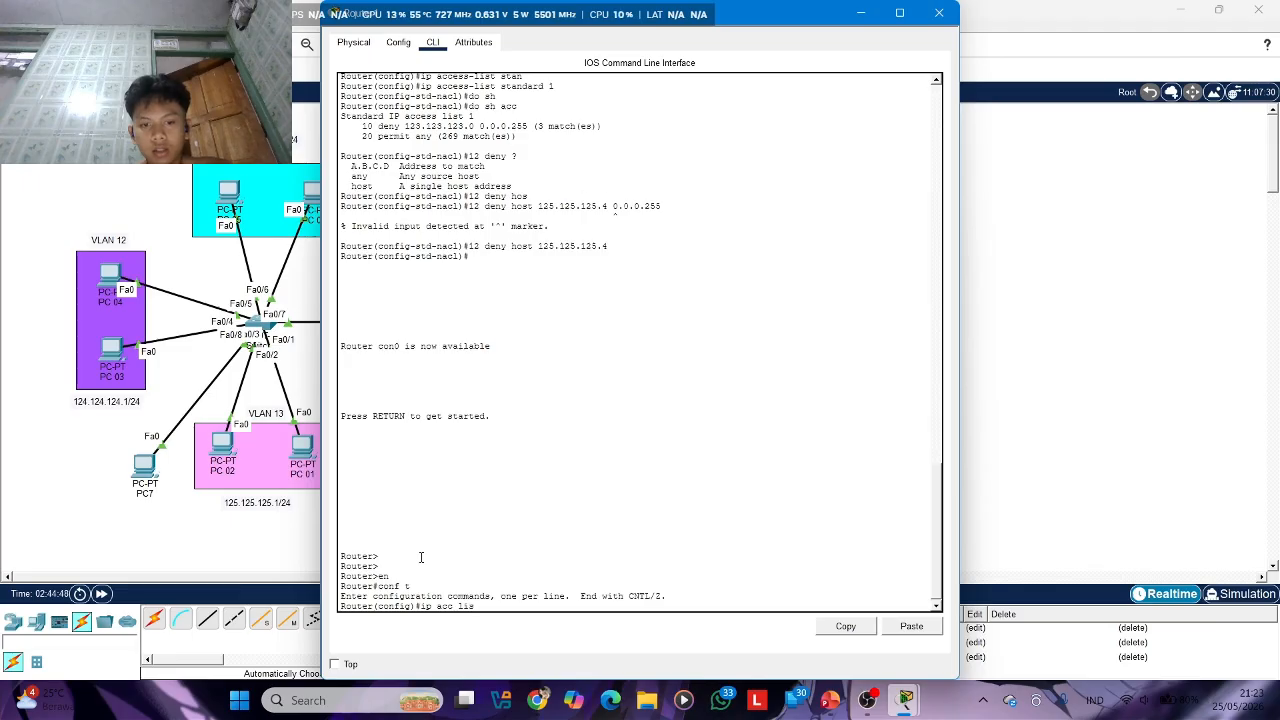
type("is")
key("Tab")
key("BackSpace")
key("BackSpace")
key("BackSpace")
key("BackSpace")
key("BackSpace")
key("BackSpace")
key("BackSpace")
key("BackSpace")
key("BackSpace")
key("BackSpace")
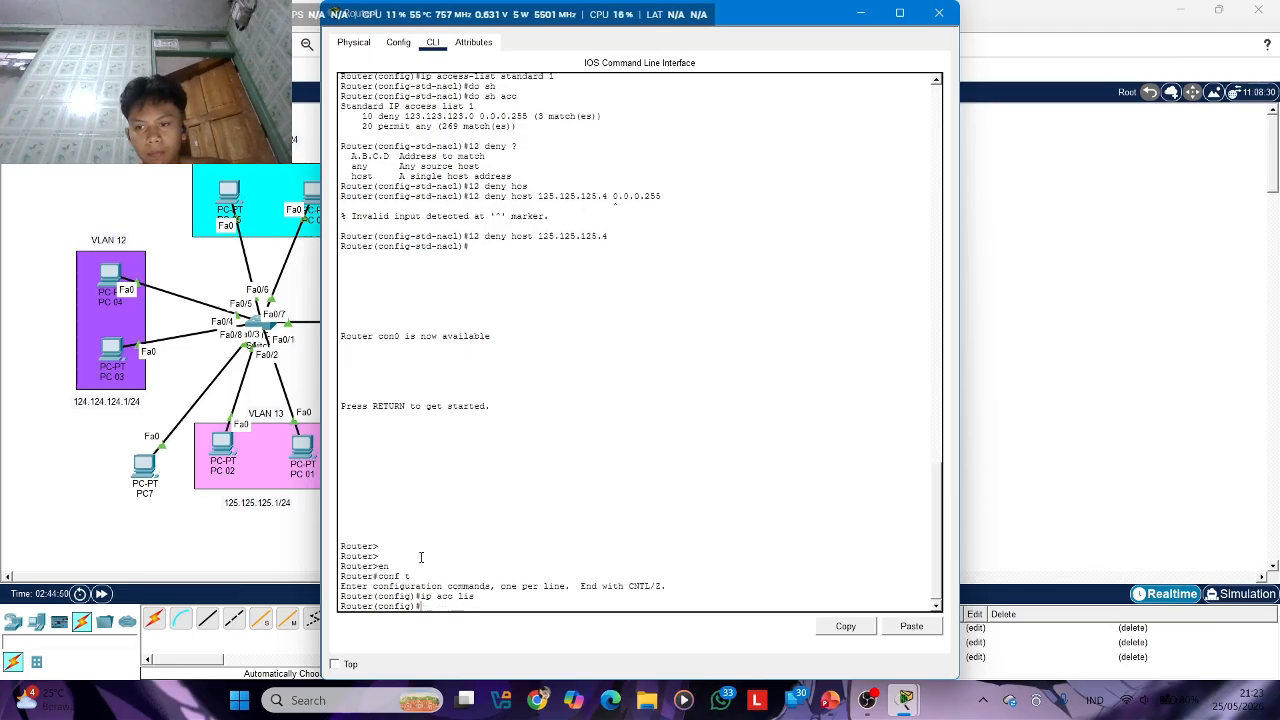
type("ip acc")
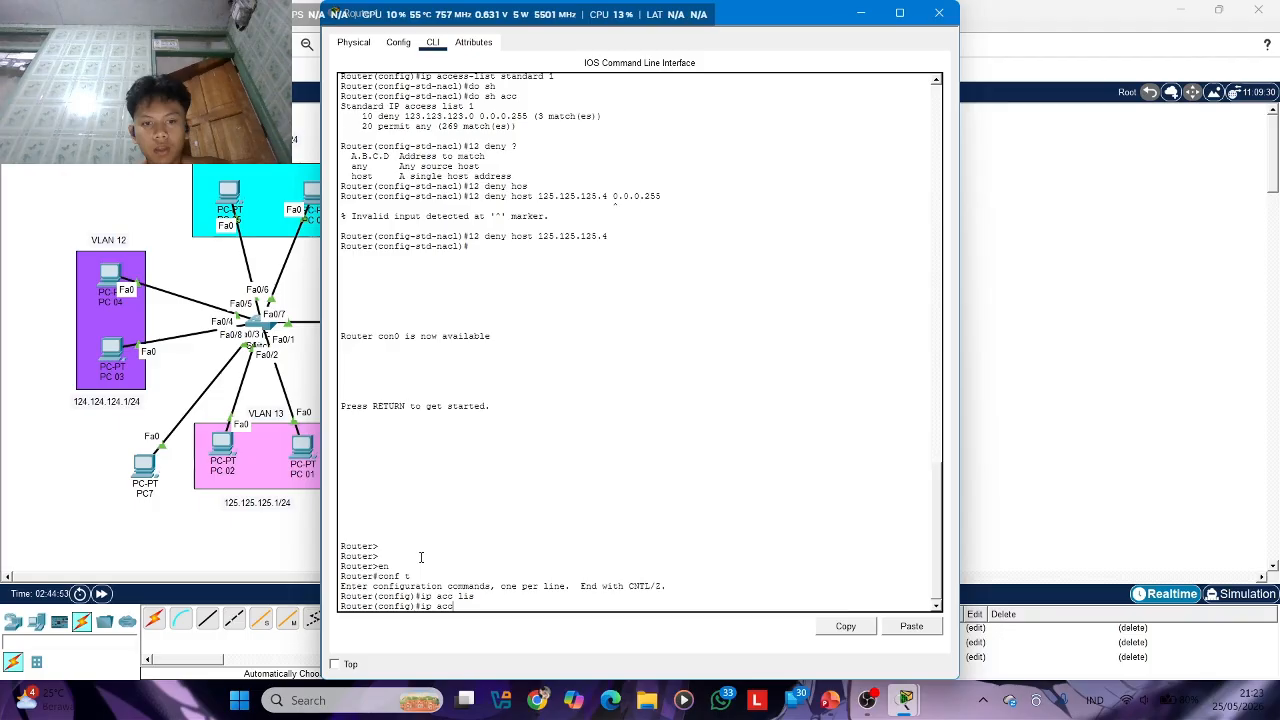
key("Tab")
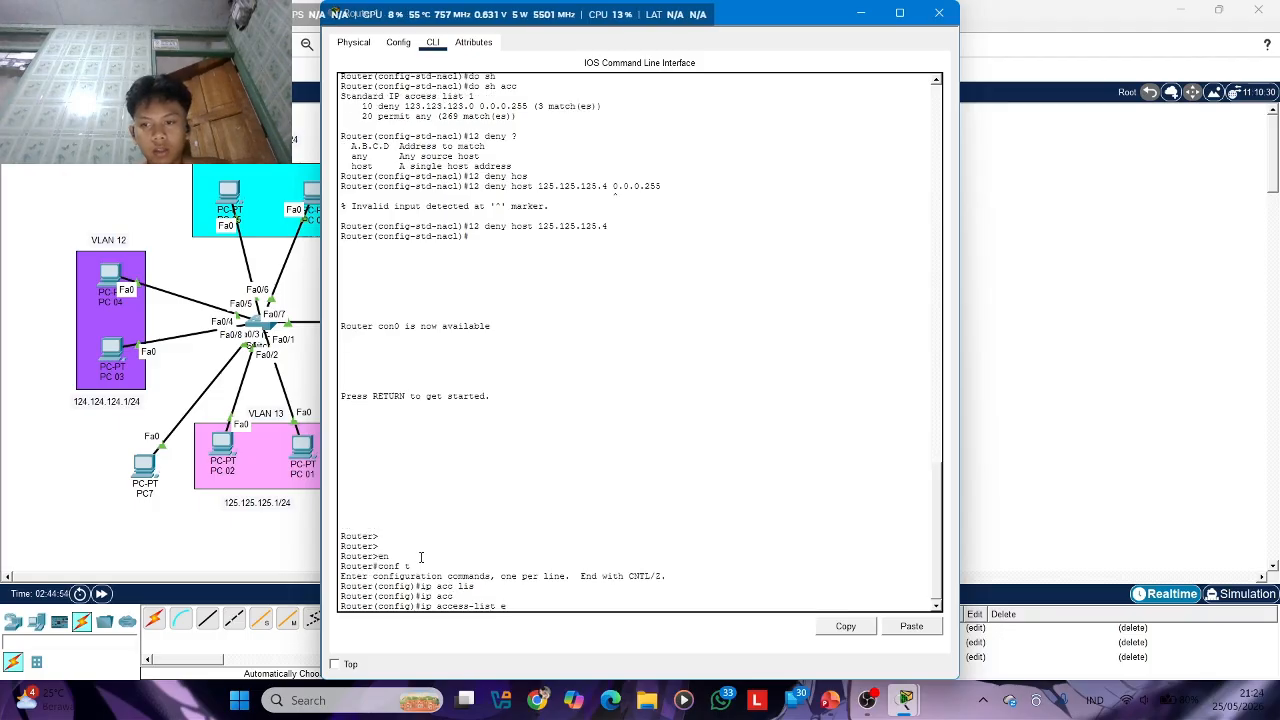
type("ex")
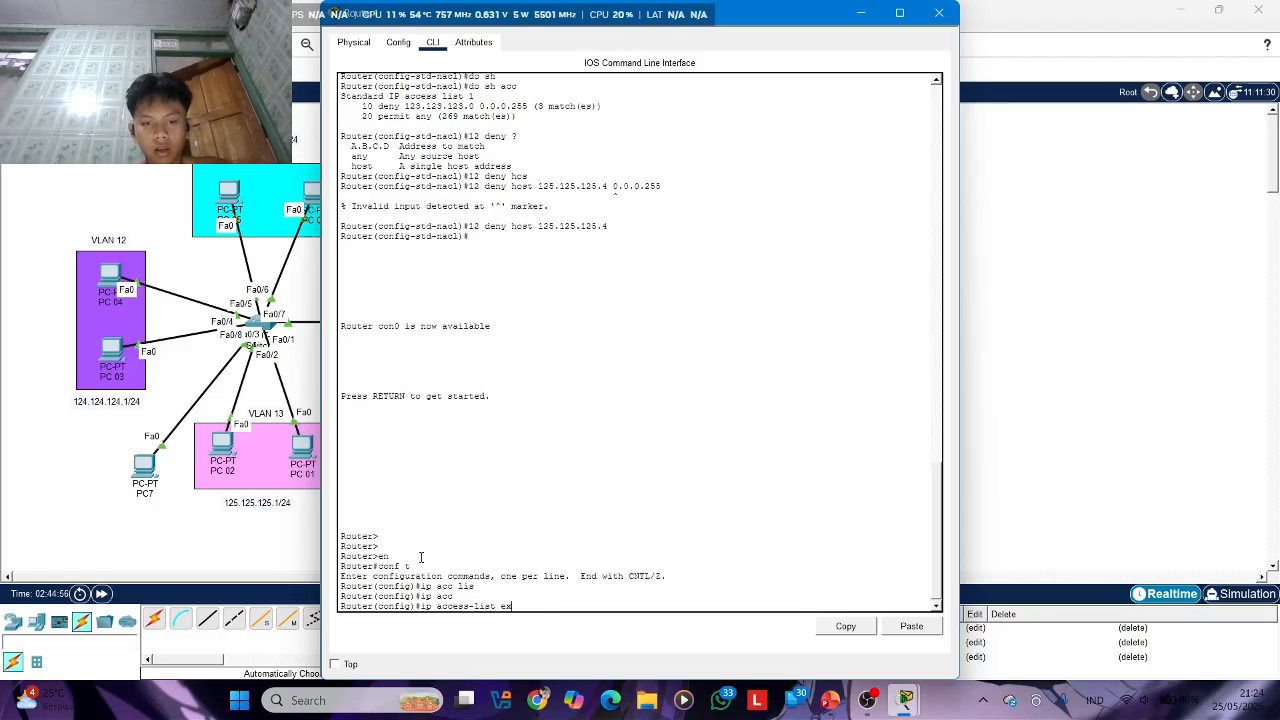
key("Tab")
type("1")
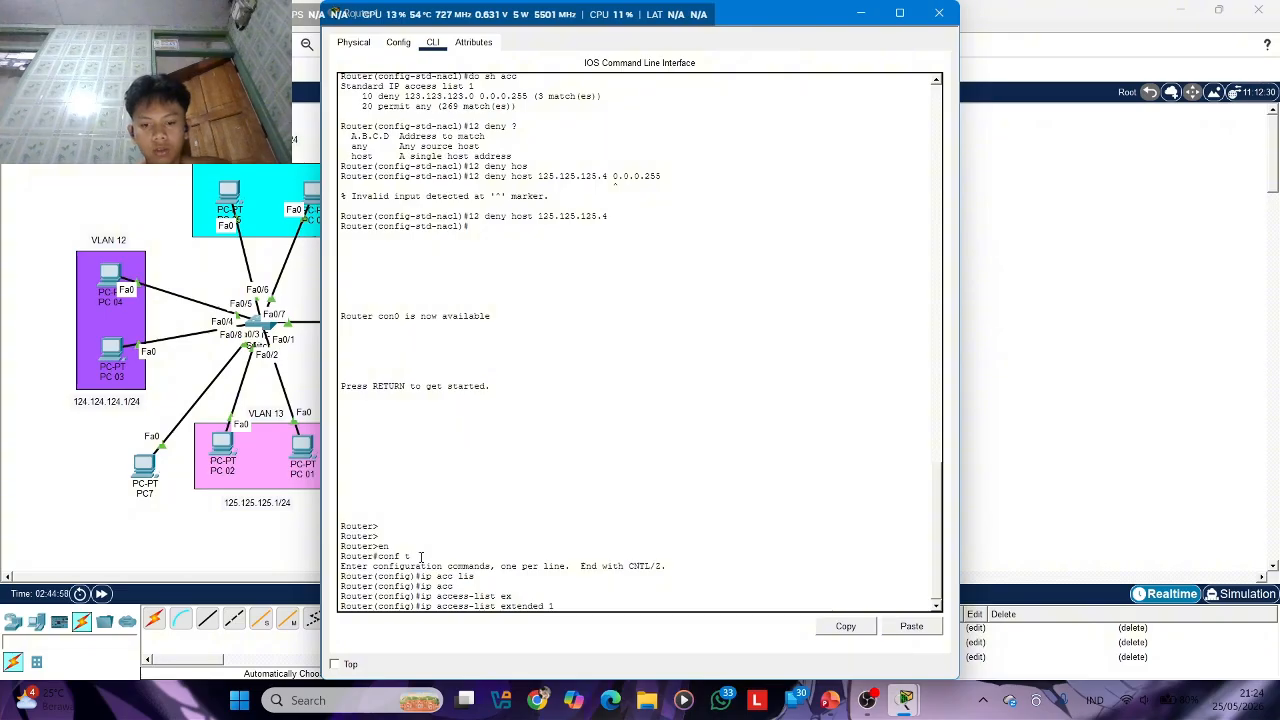
type("00")
key("Return")
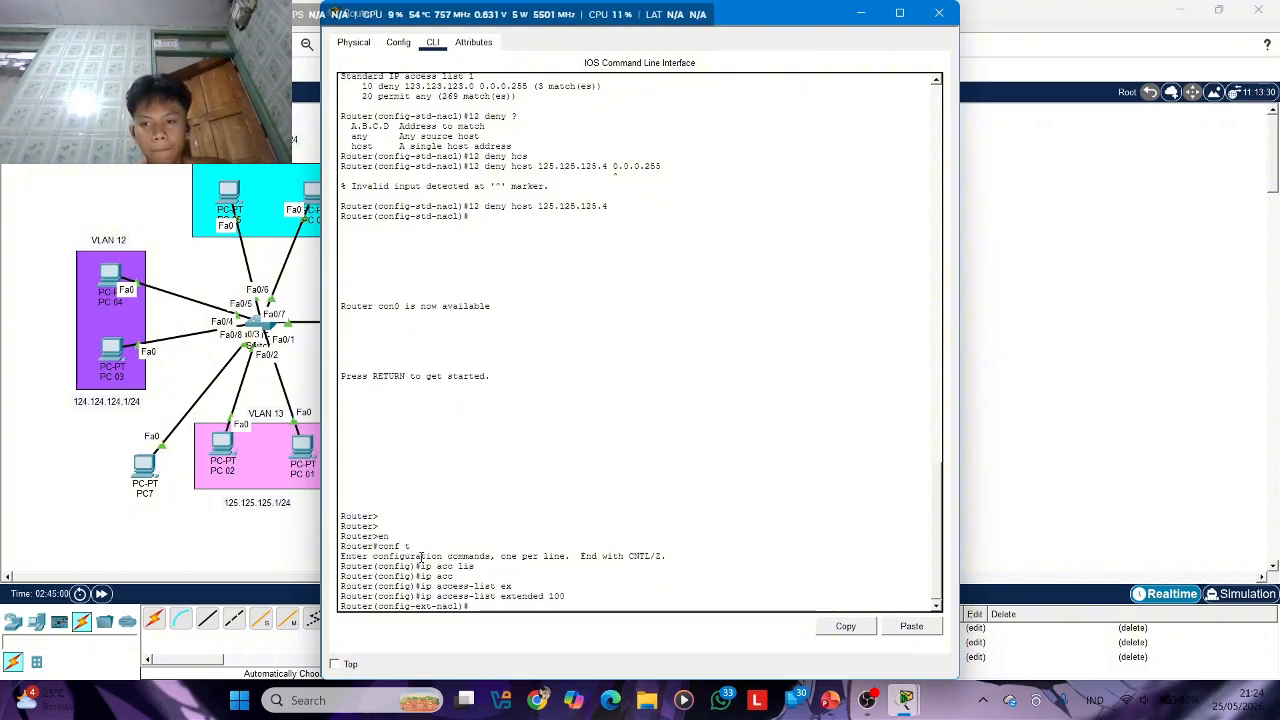
Begin a rule in access list 100 with deny tcp host 172.16.23.3 and list the options that can follow
type("den")
key("Tab")
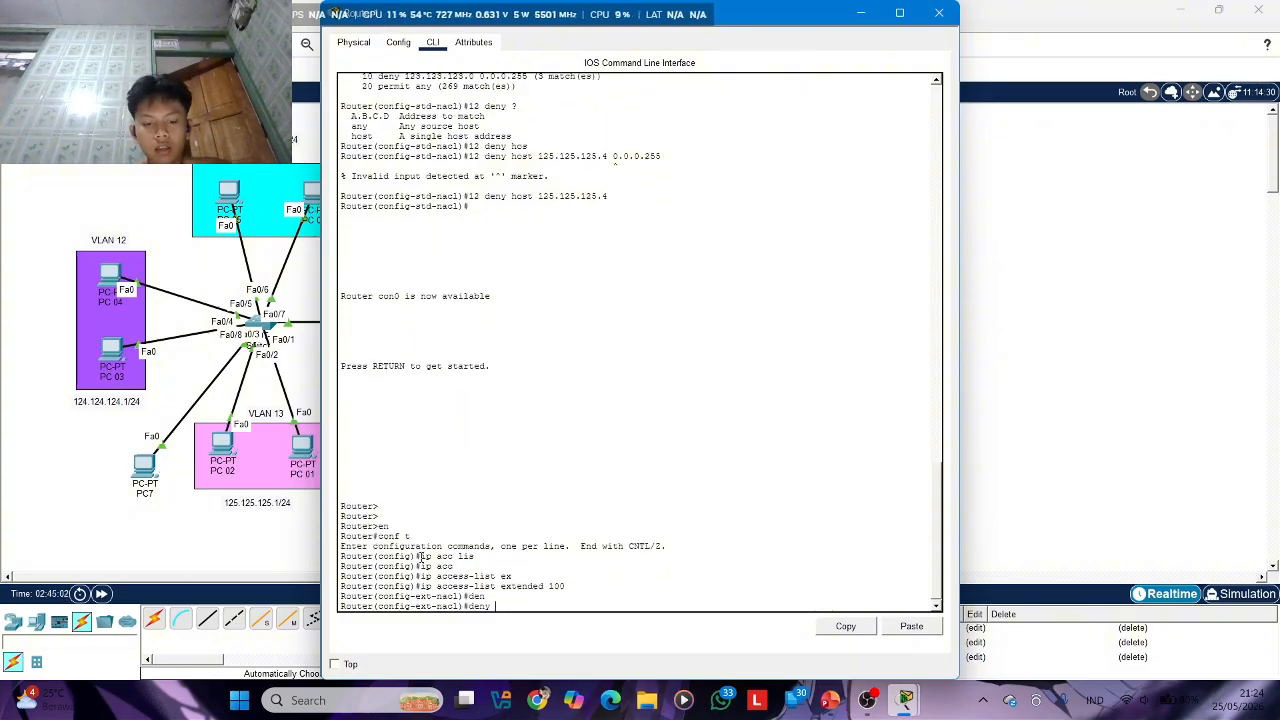
type("t")
key("Tab")
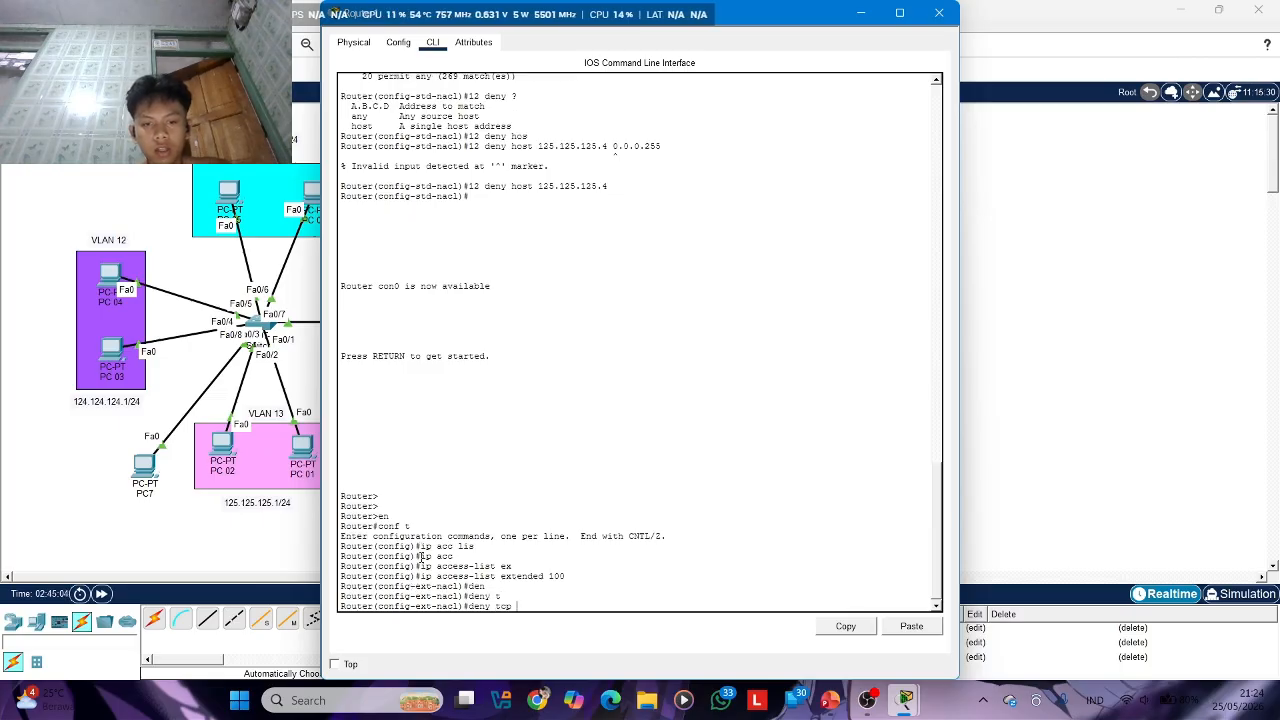
type("hhos")
key("Tab")
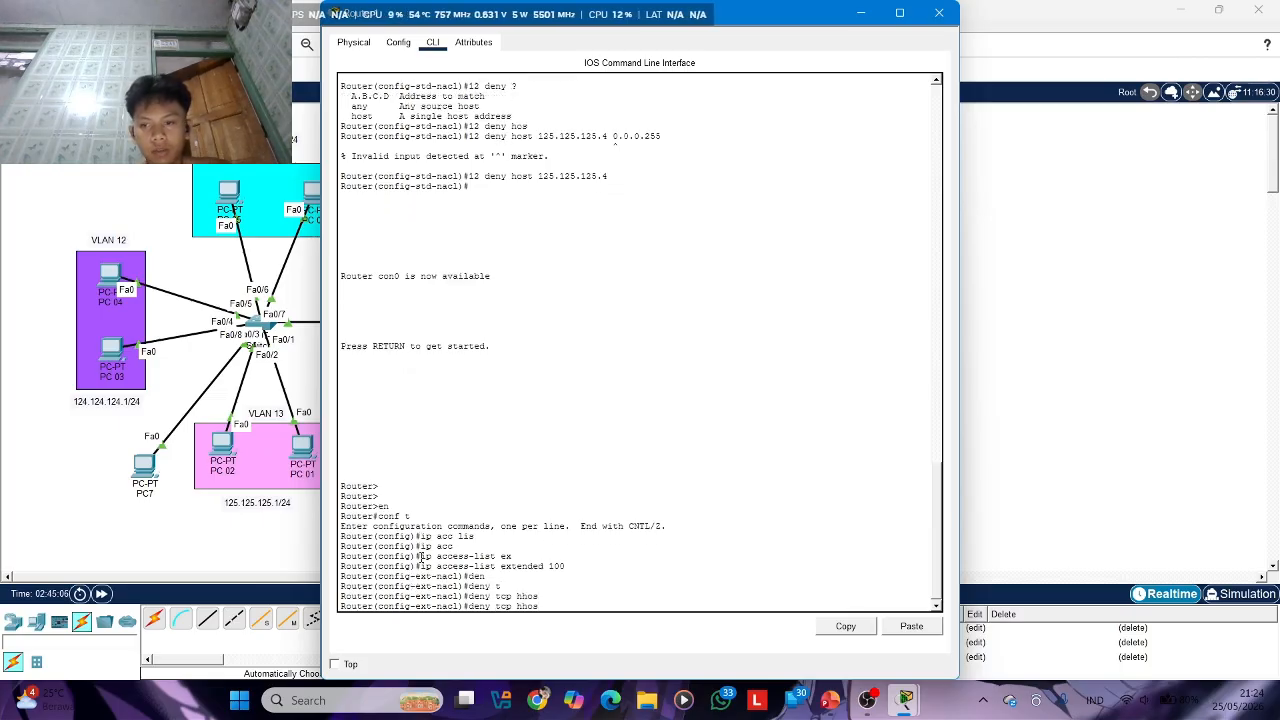
type("os")
key("Tab")
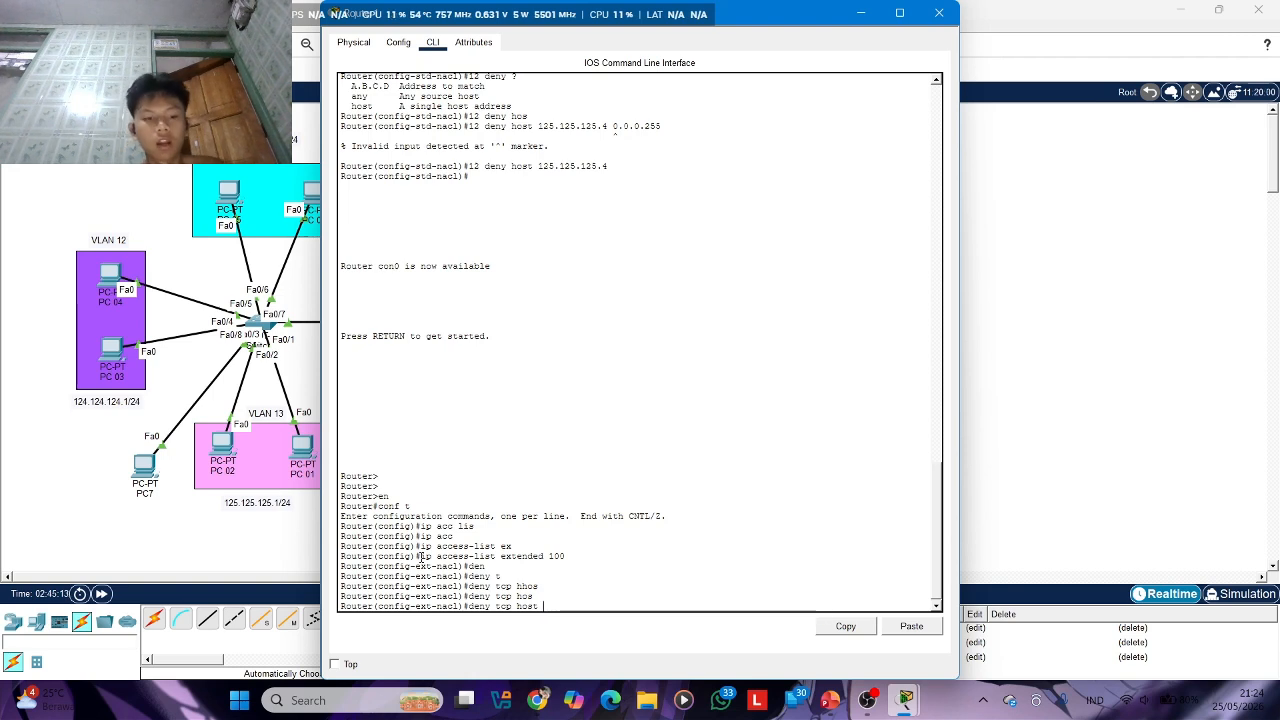
type("172.1")
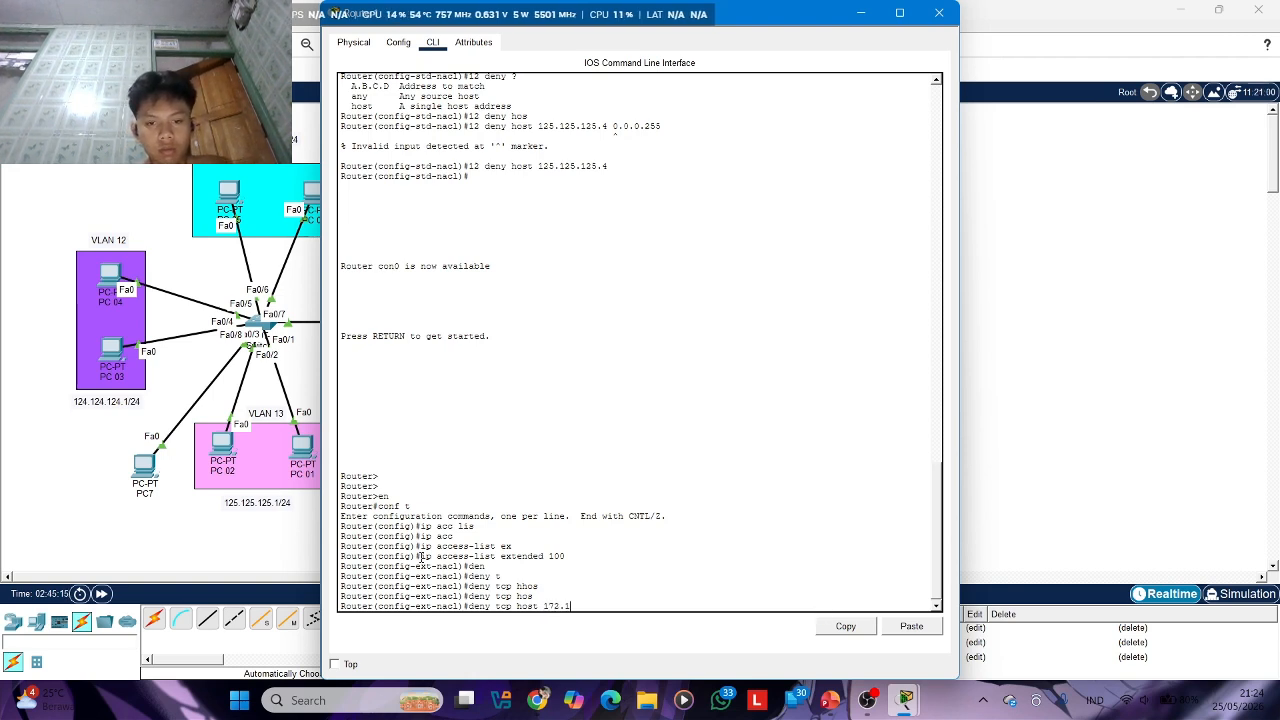
type("6.23.")
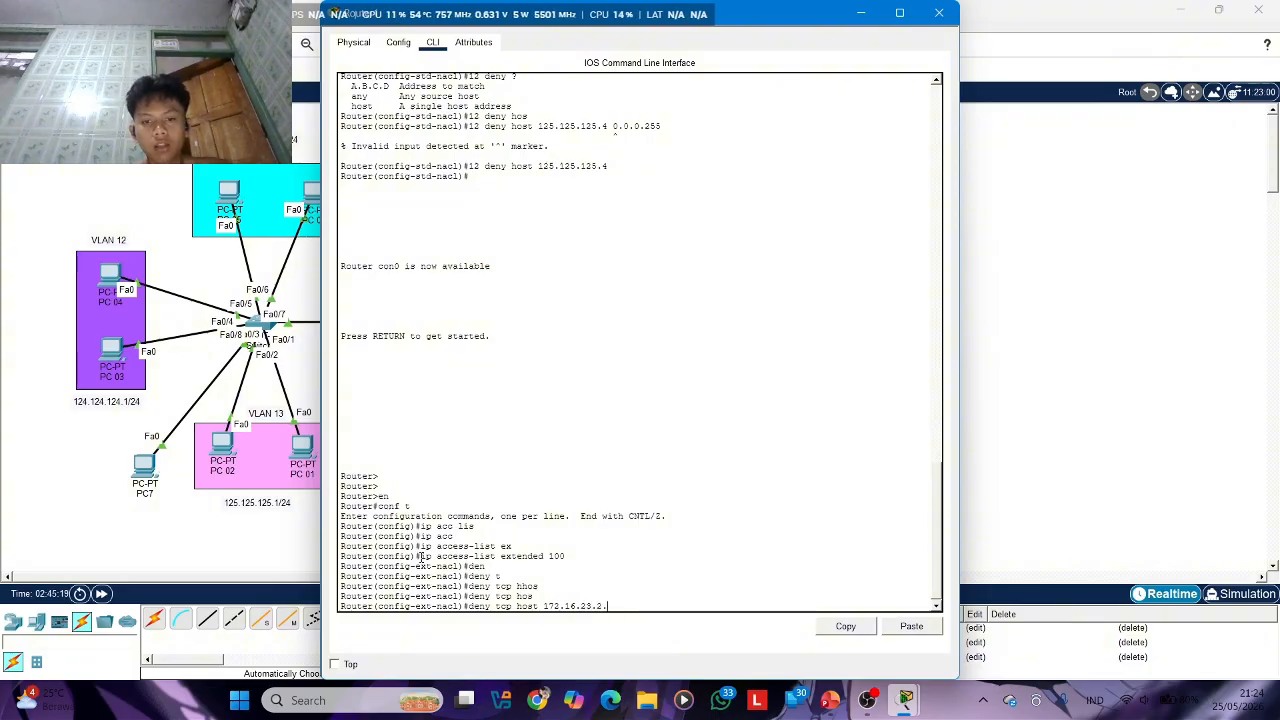
type("3")
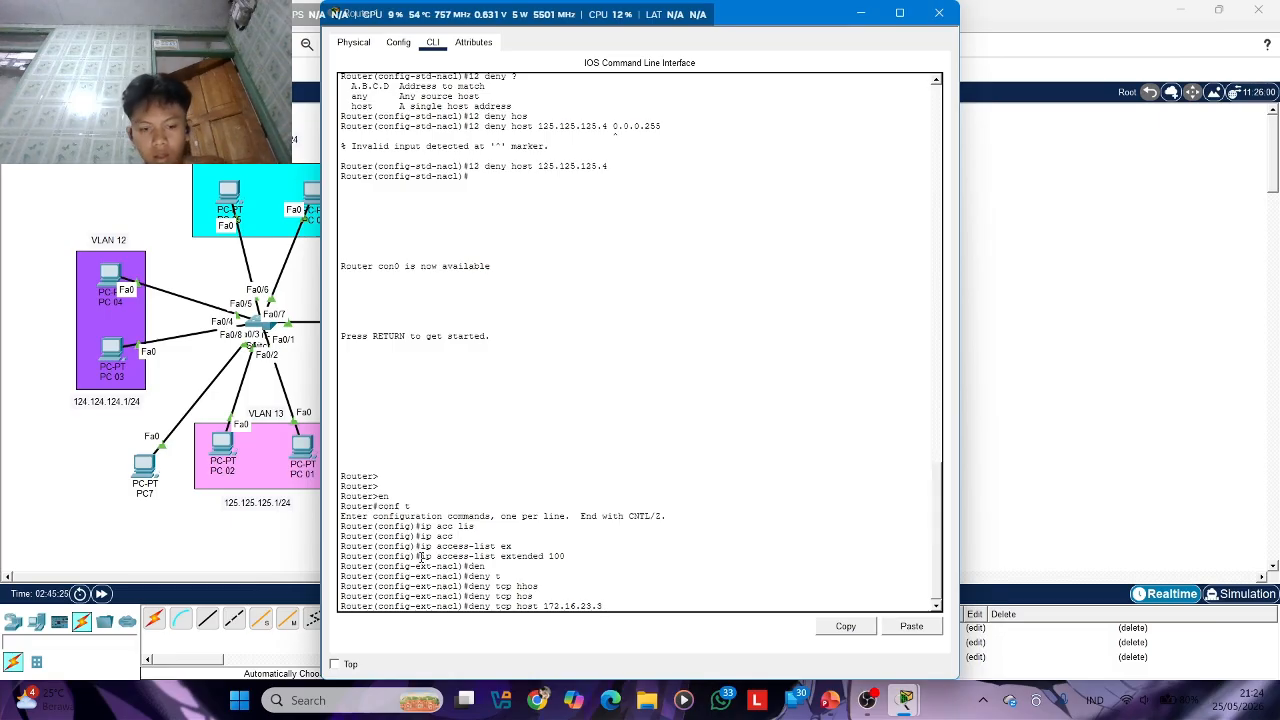
type("?")
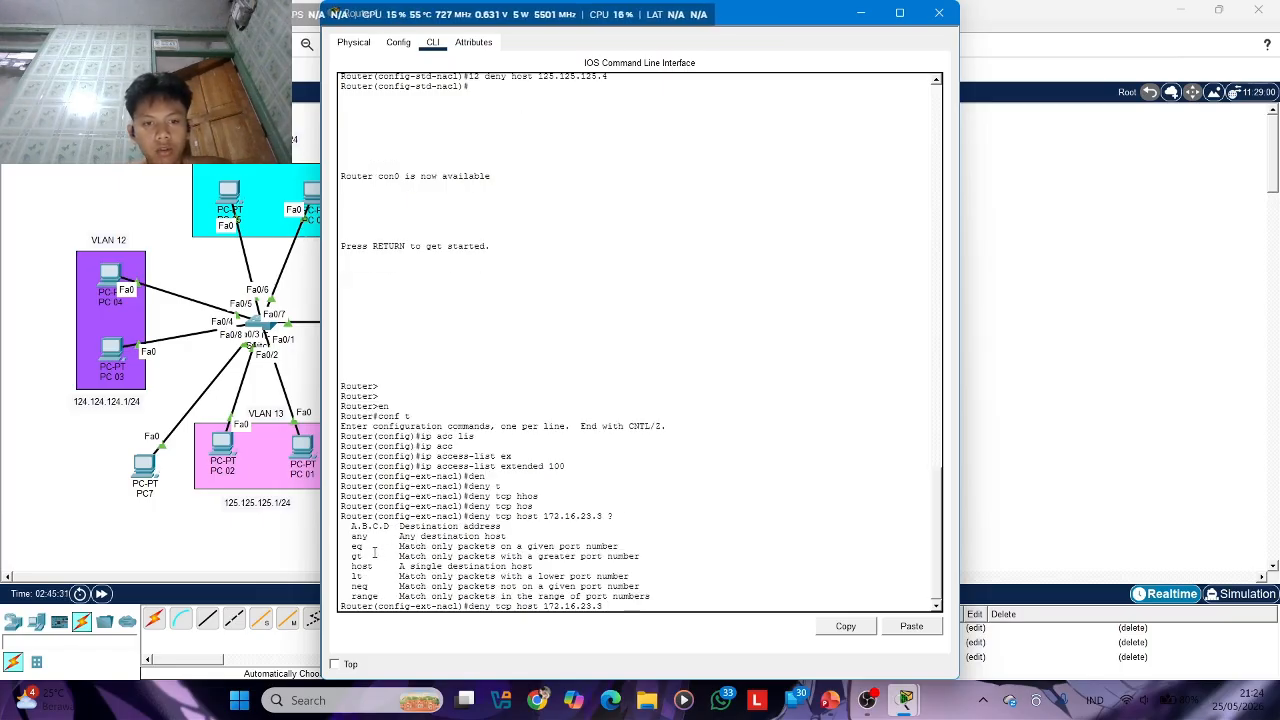
type("e")
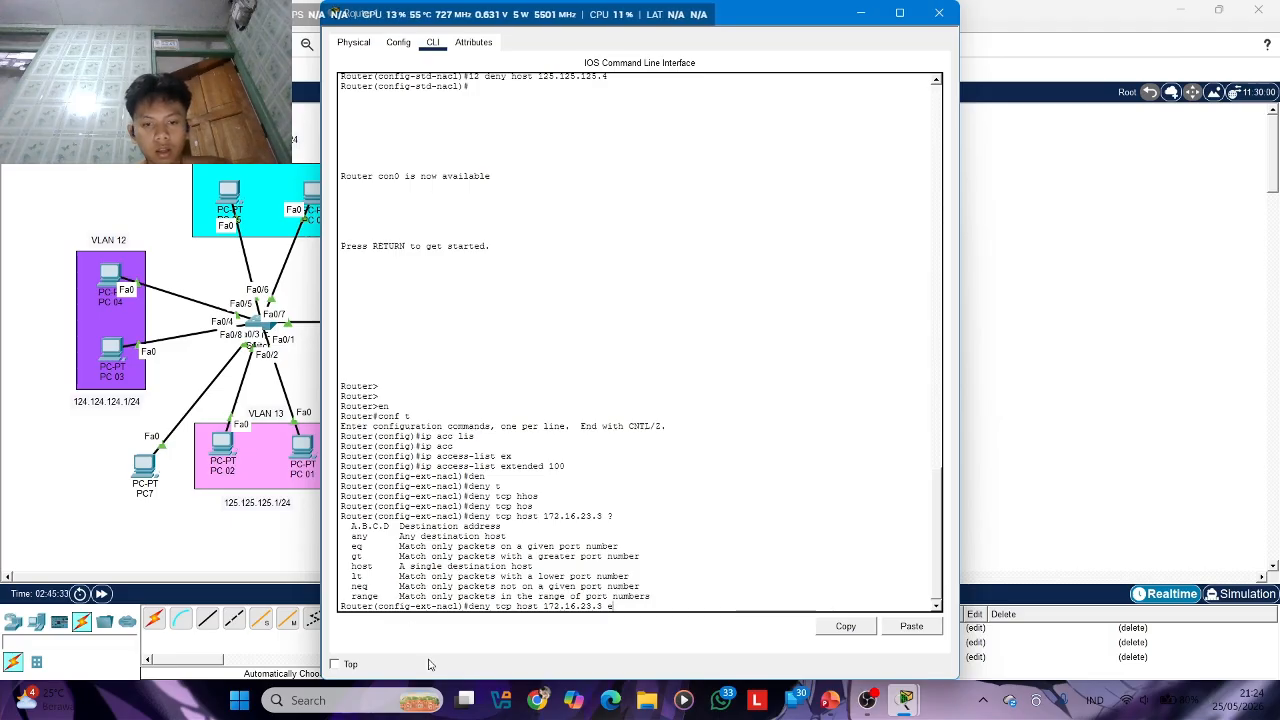
type("q")
Look up the eq port options and try to submit the rule deny tcp host 172.16.23.3 eq 80
key("Tab")
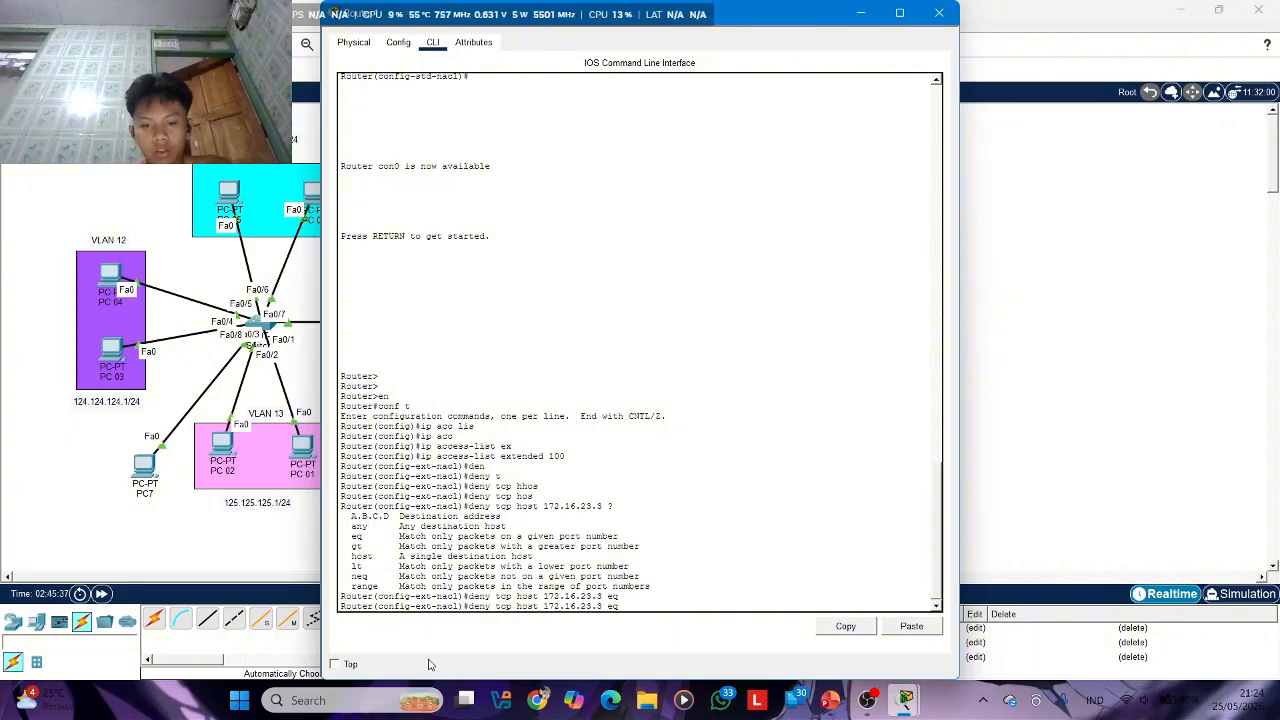
type("?")
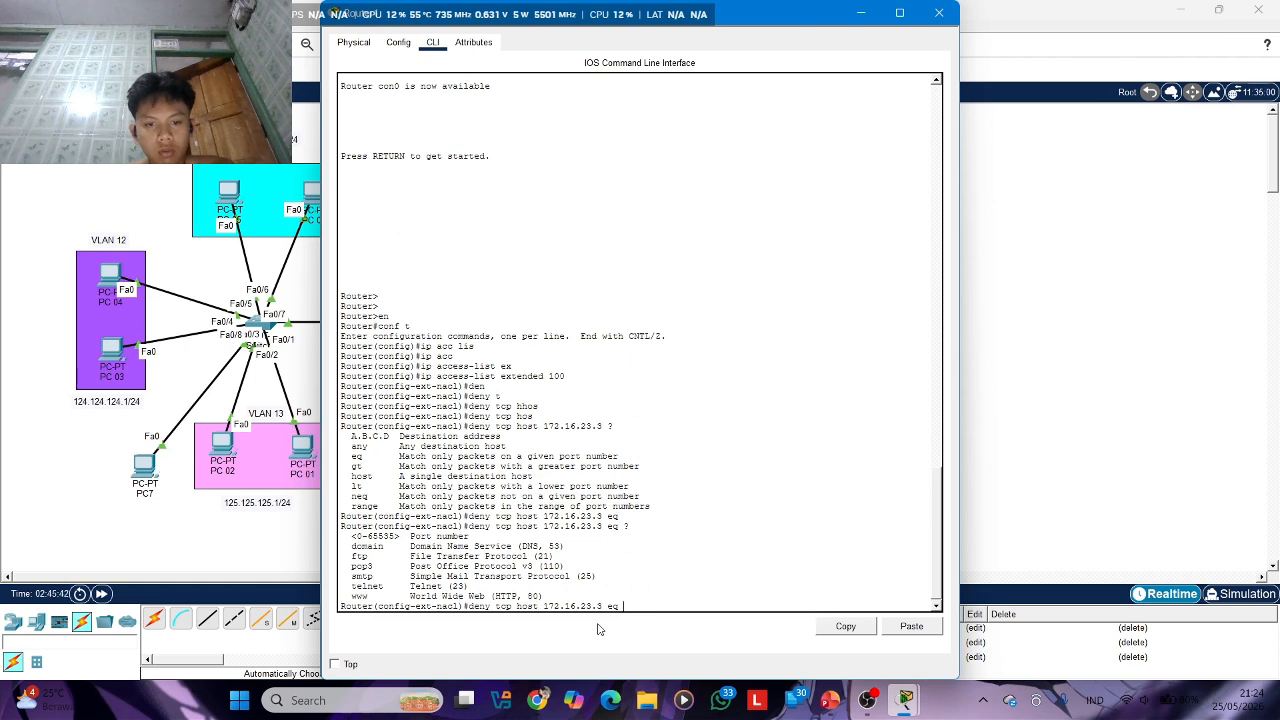
type("80")
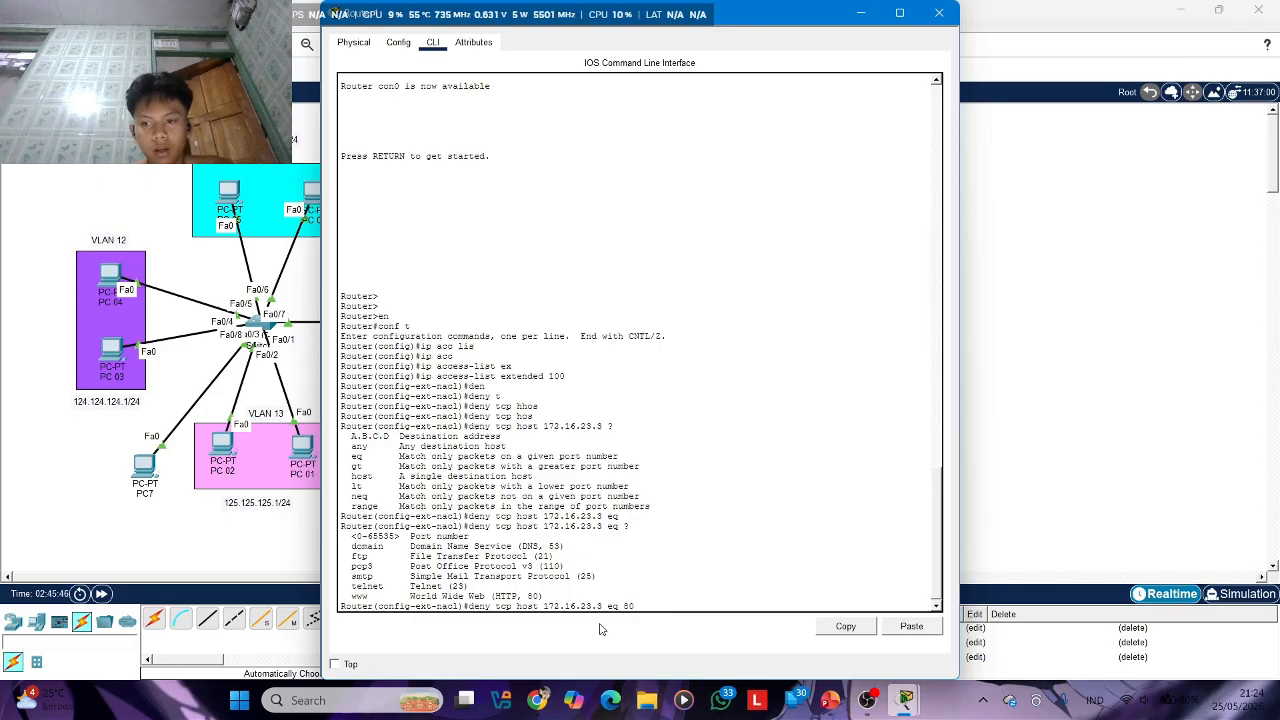
key("Return")
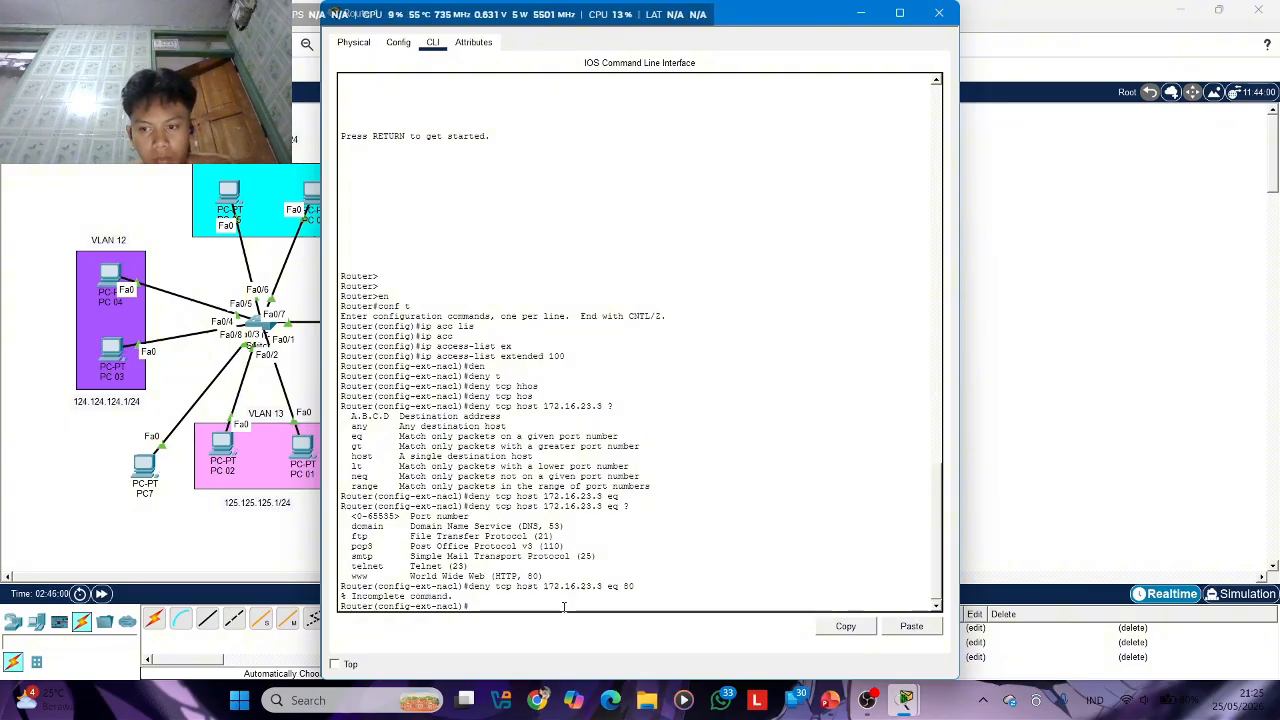
key("Up")
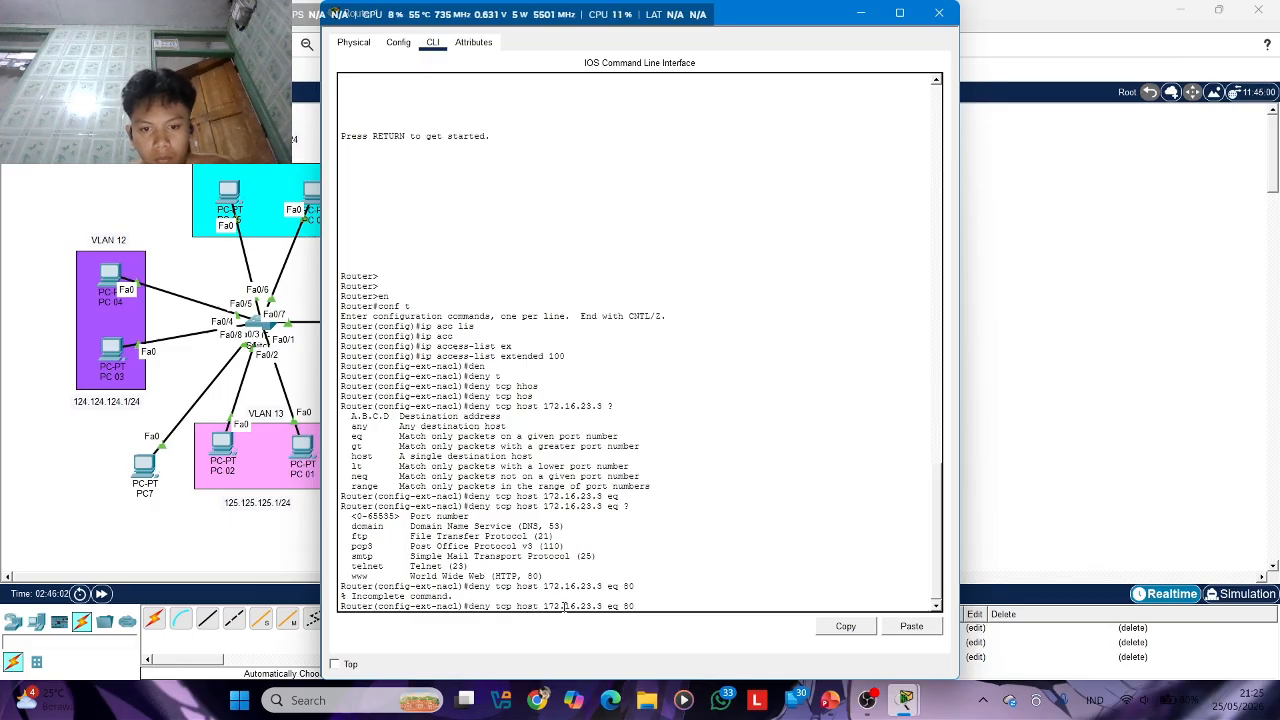
type("acc")
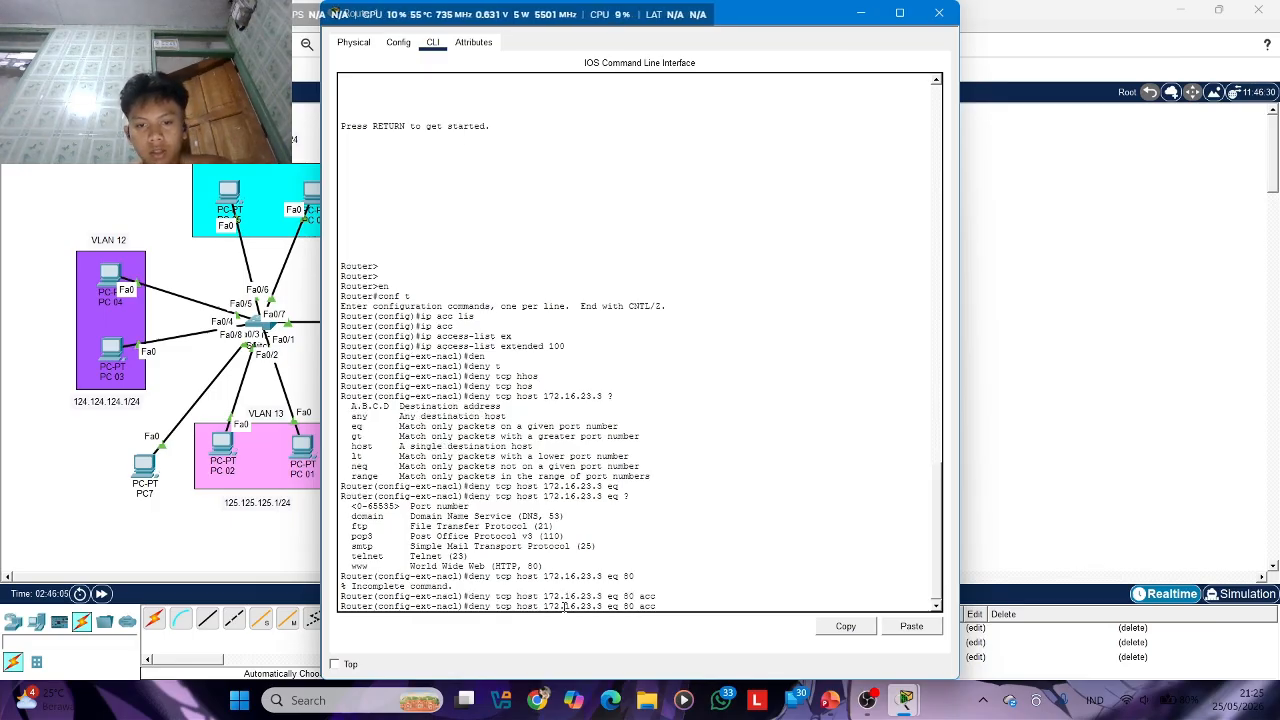
key("Tab")
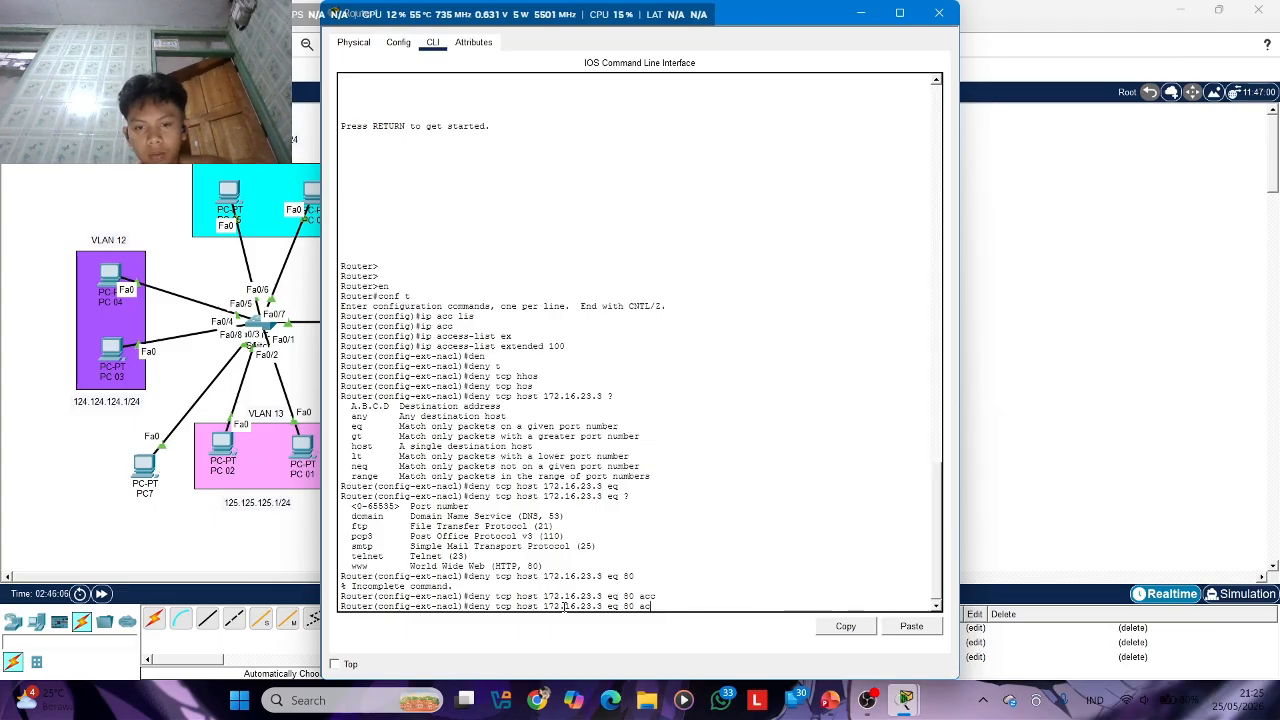
key("BackSpace")
key("BackSpace")
key("BackSpace")
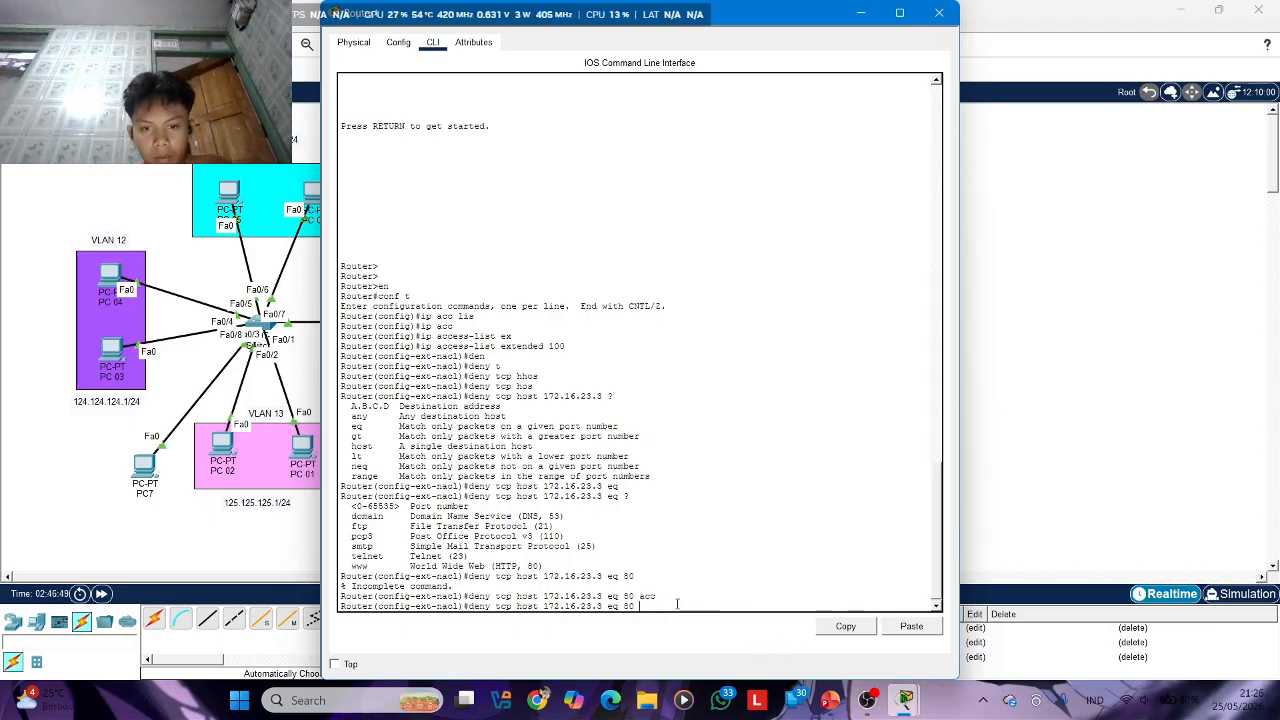
key("BackSpace")
key("BackSpace")
key("BackSpace")
key("BackSpace")
key("BackSpace")
key("BackSpace")
key("BackSpace")
key("BackSpace")
key("BackSpace")
key("BackSpace")
key("BackSpace")
key("BackSpace")
key("BackSpace")
key("BackSpace")
key("BackSpace")
key("BackSpace")
key("BackSpace")
key("BackSpace")
key("BackSpace")
key("BackSpace")
key("BackSpace")
key("BackSpace")
key("BackSpace")
key("BackSpace")
key("BackSpace")
key("BackSpace")
key("BackSpace")
key("BackSpace")
key("BackSpace")
key("BackSpace")
key("BackSpace")
key("BackSpace")
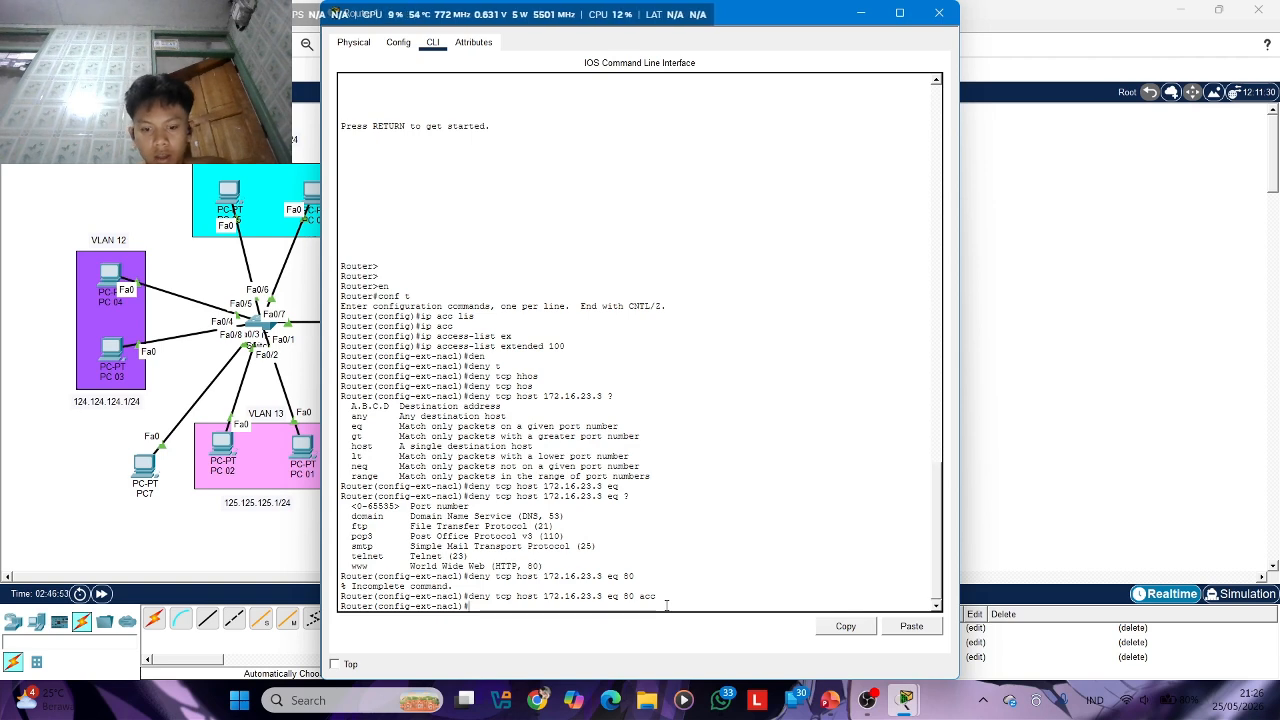
type("ip acc")
key("Tab")
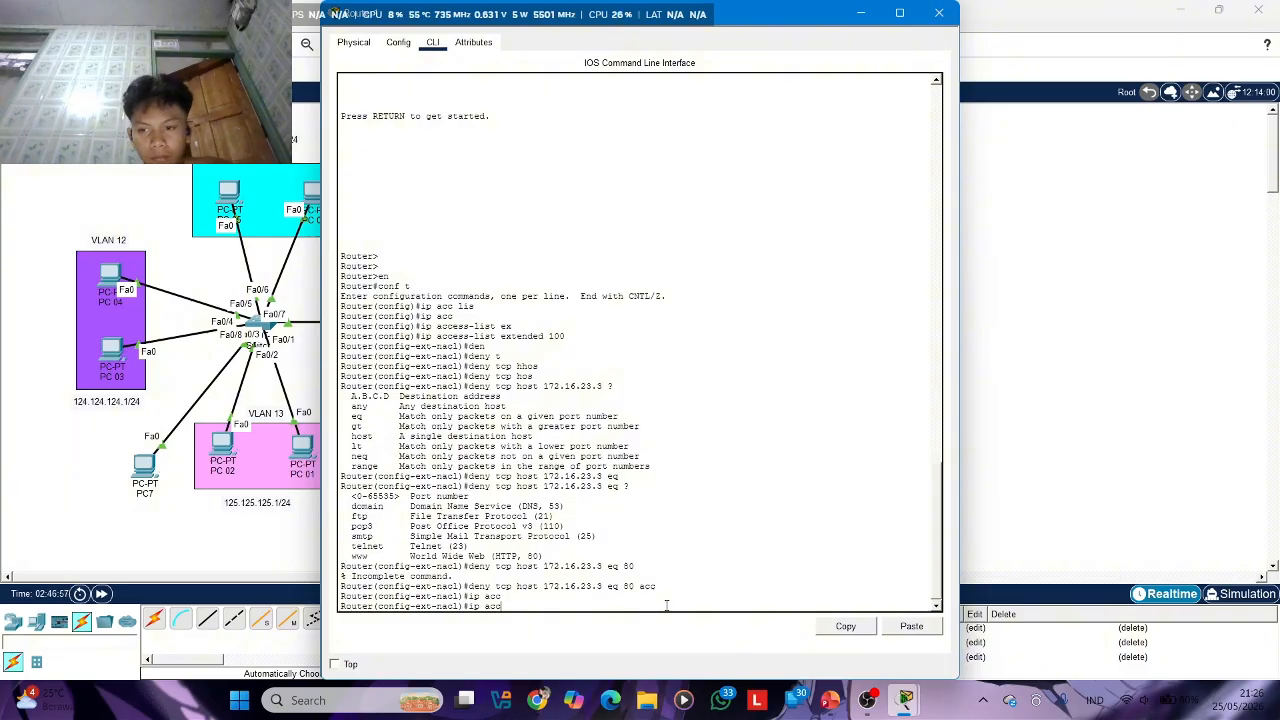
key("BackSpace")
key("BackSpace")
key("BackSpace")
key("BackSpace")
key("BackSpace")
key("BackSpace")
Return to global configuration mode and try to begin an inline deny rule with ip access-list extended 100
type("ex")
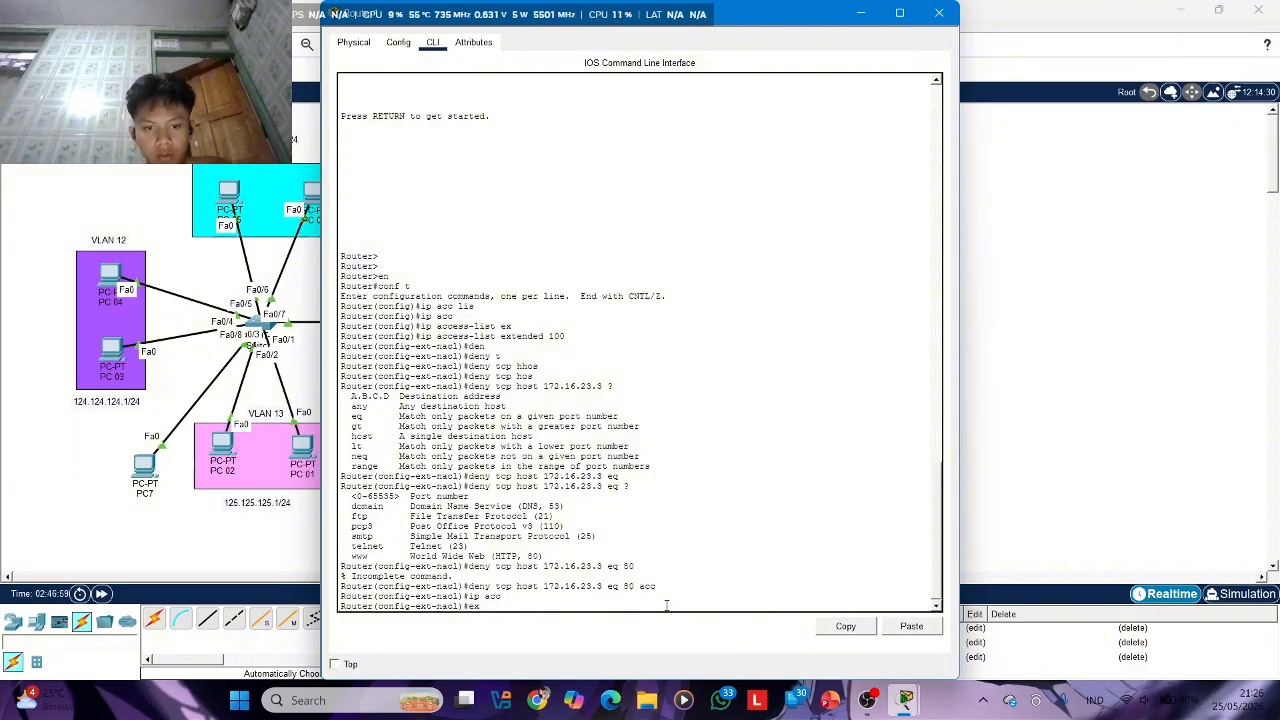
key("Return")
type("ig)#ip")
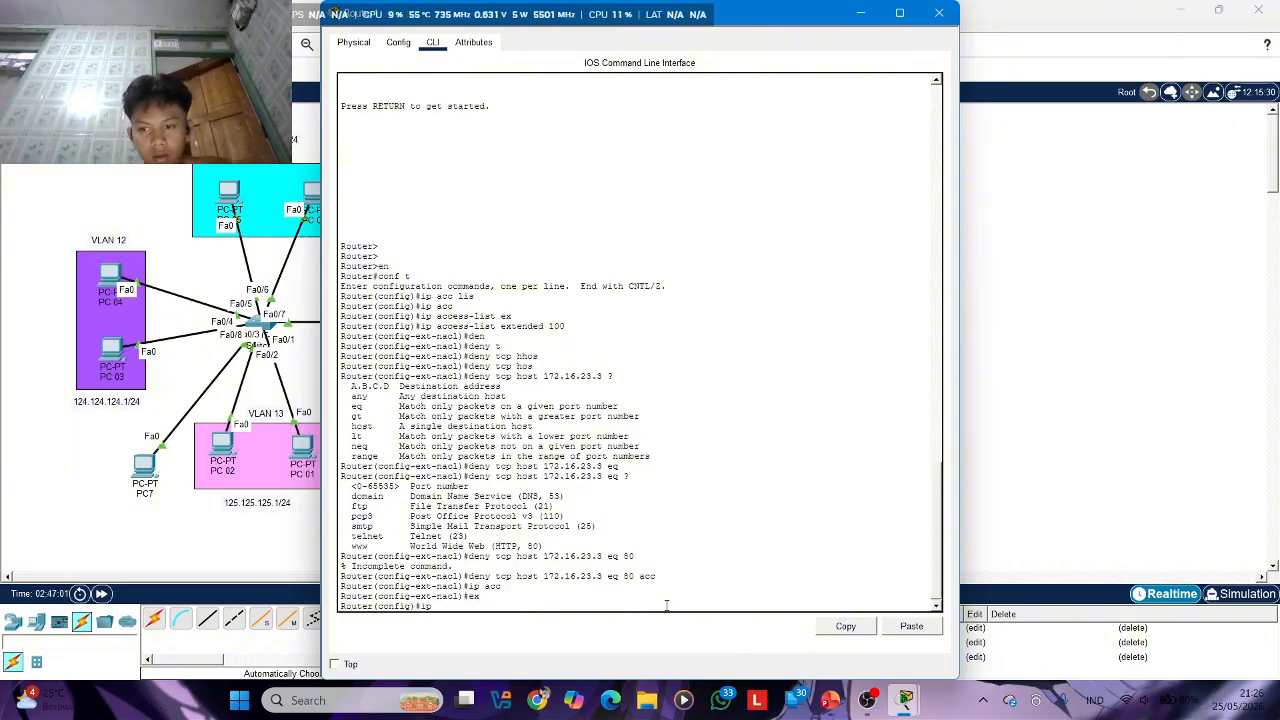
type(" acc")
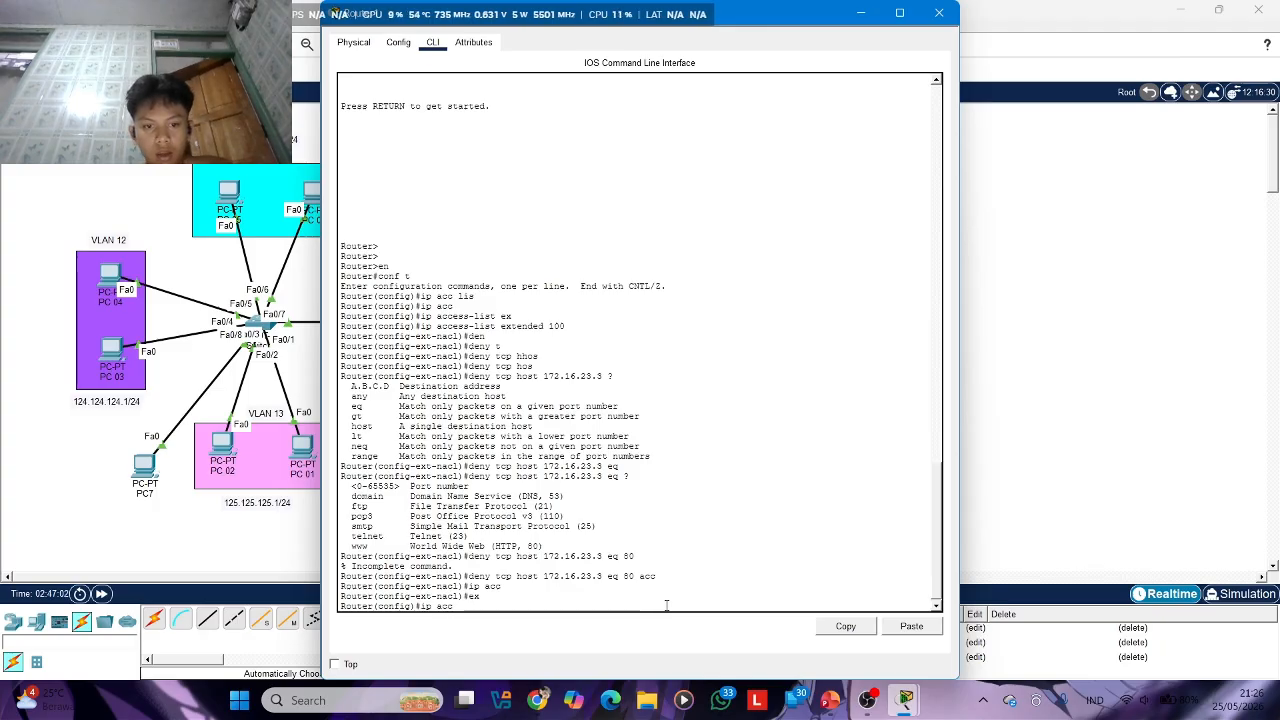
key("Tab")
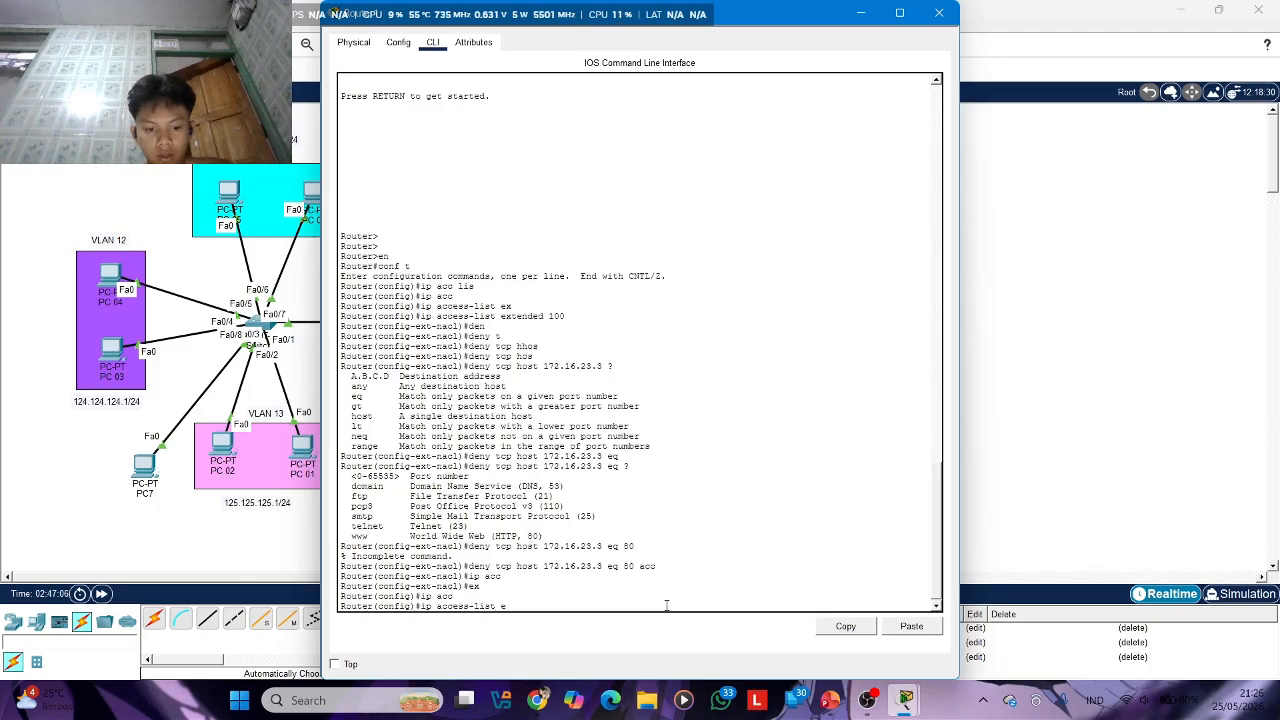
type("ex")
key("Tab")
type("1")
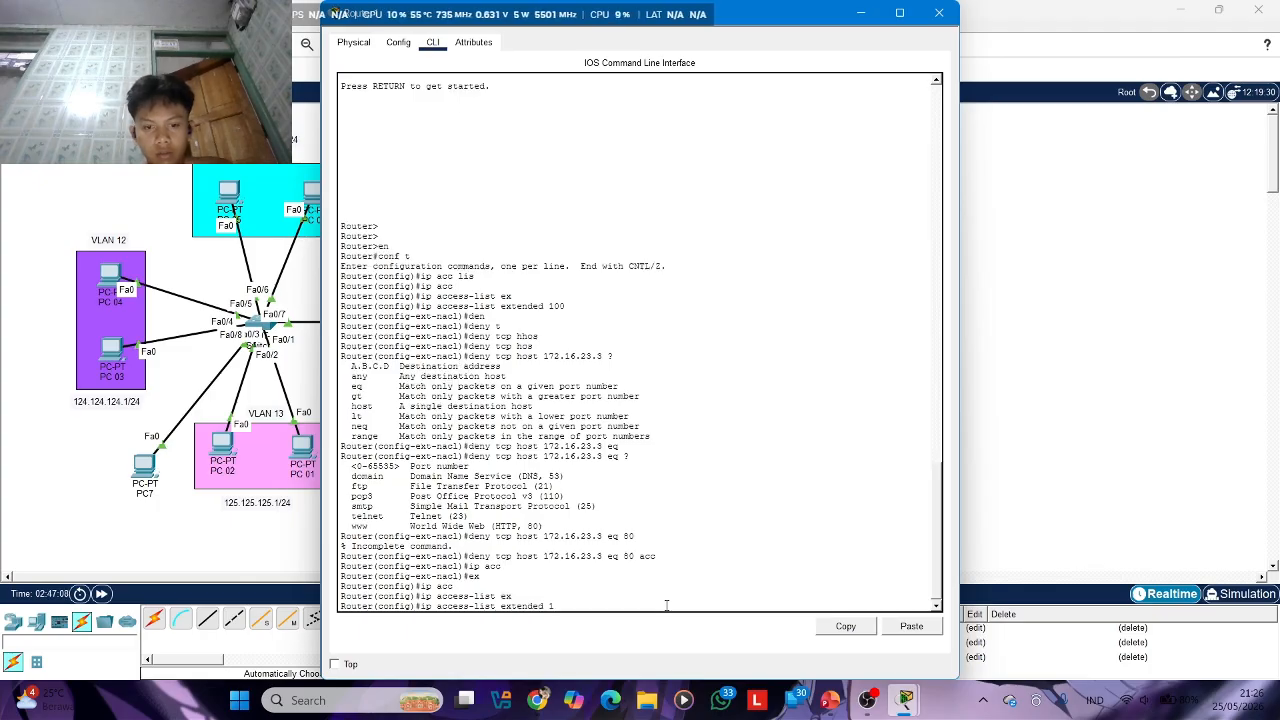
type("00 den")
key("Tab")
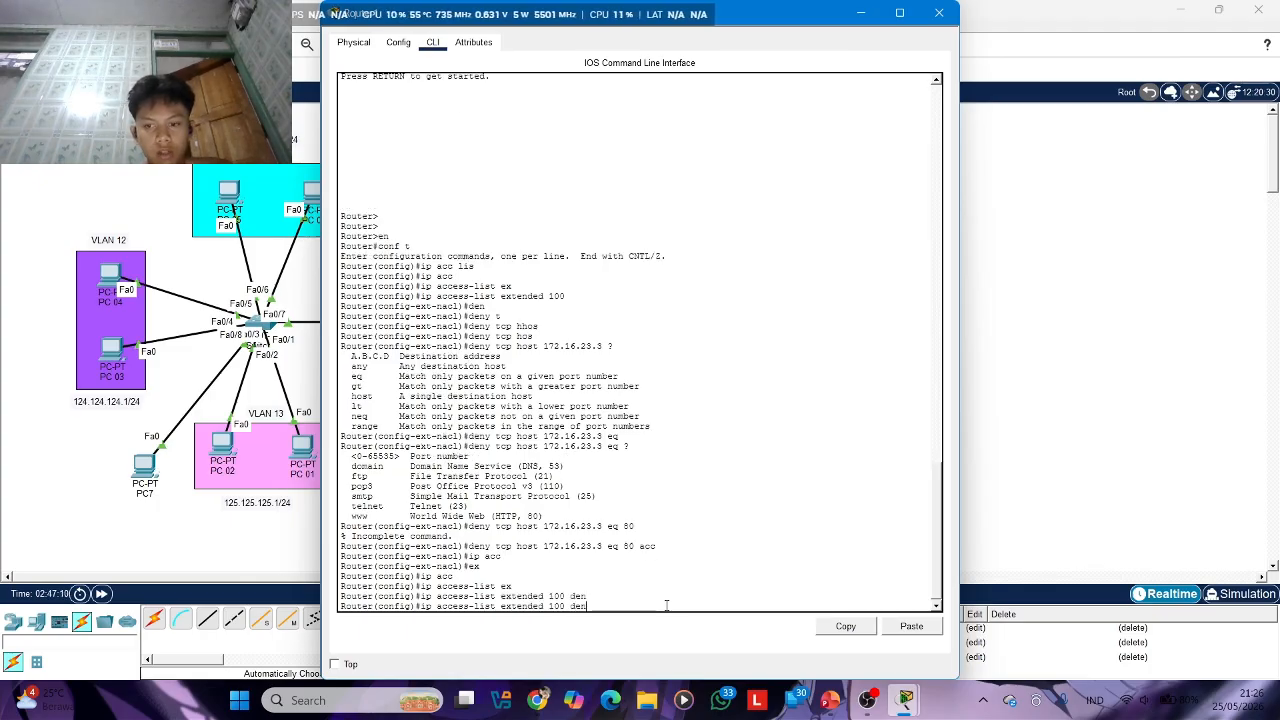
key("BackSpace")
key("BackSpace")
key("BackSpace")
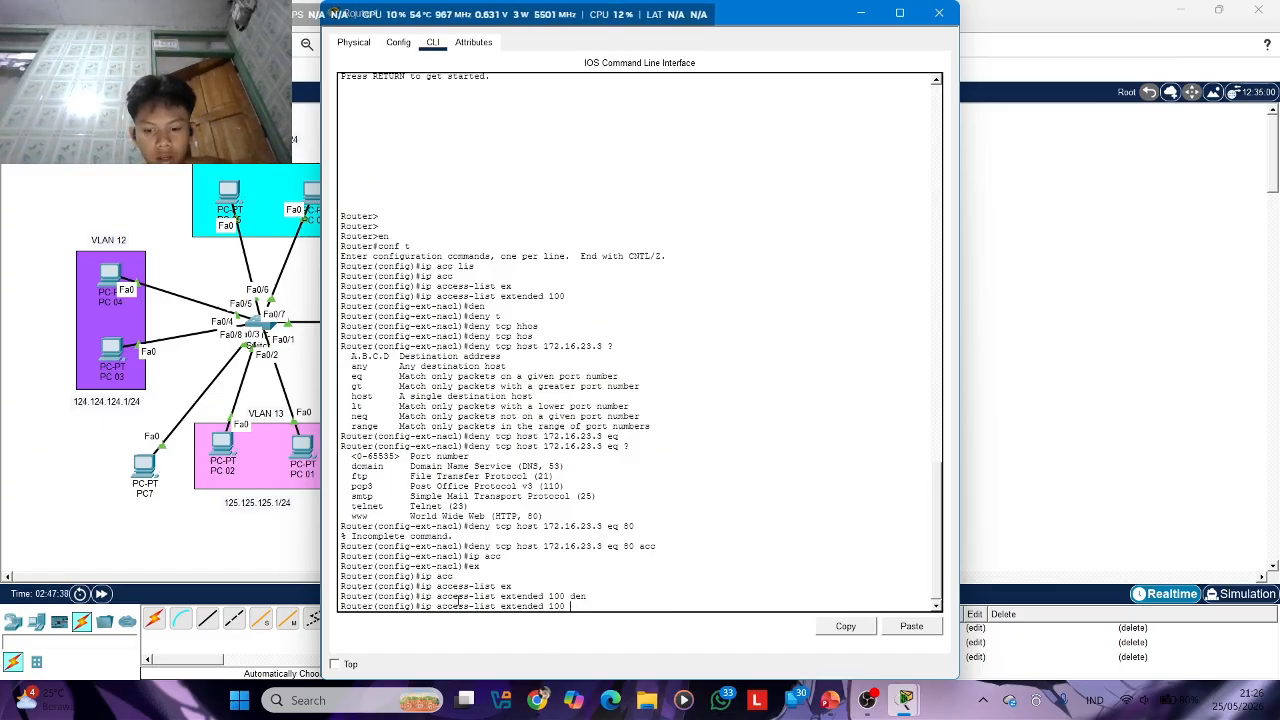
key("BackSpace")
key("BackSpace")
key("BackSpace")
key("BackSpace")
key("BackSpace")
key("BackSpace")
key("BackSpace")
key("BackSpace")
key("BackSpace")
key("BackSpace")
key("BackSpace")
key("BackSpace")
key("BackSpace")
key("BackSpace")
key("BackSpace")
key("BackSpace")
key("BackSpace")
key("BackSpace")
key("BackSpace")
key("BackSpace")
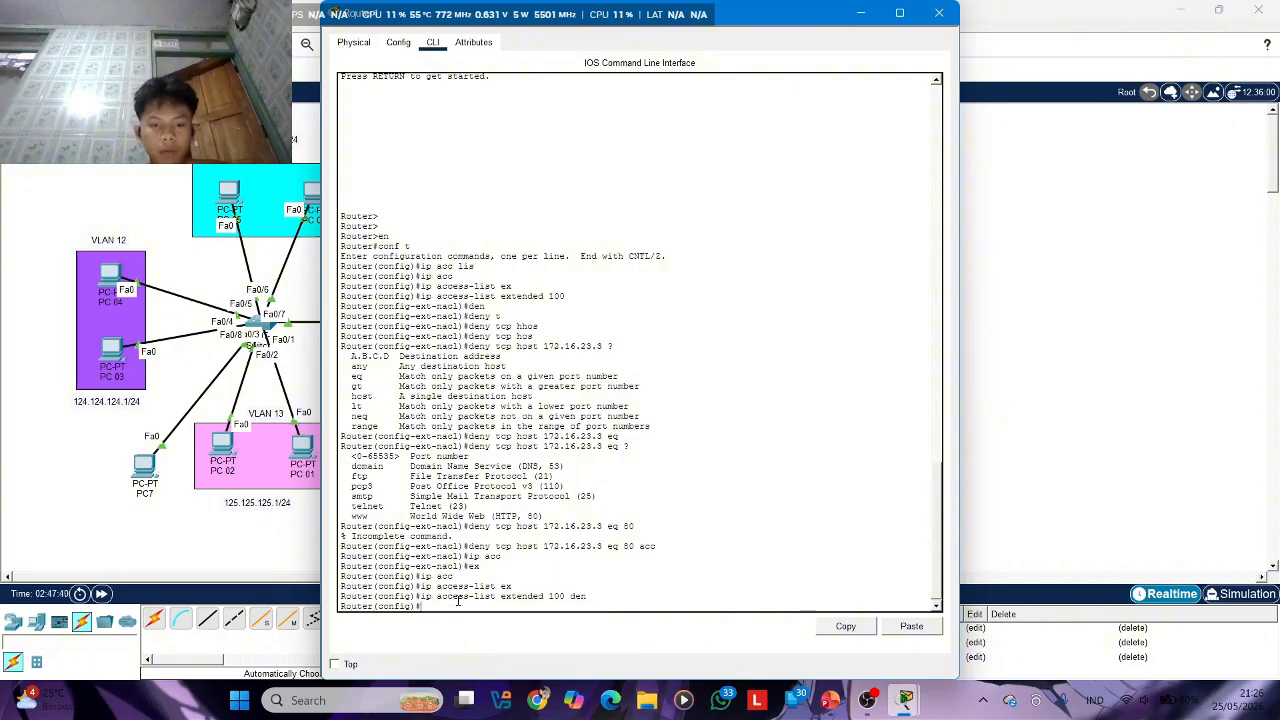
type("acc")
key("Tab")
type("d")
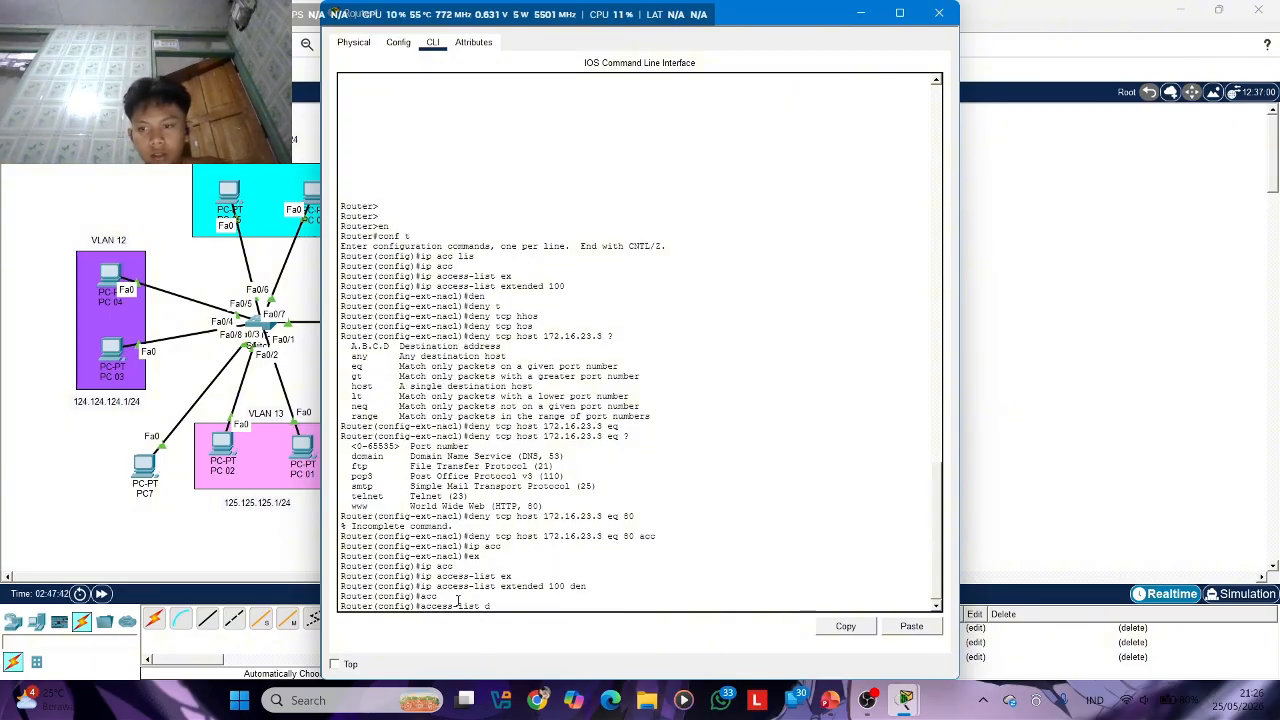
type("e")
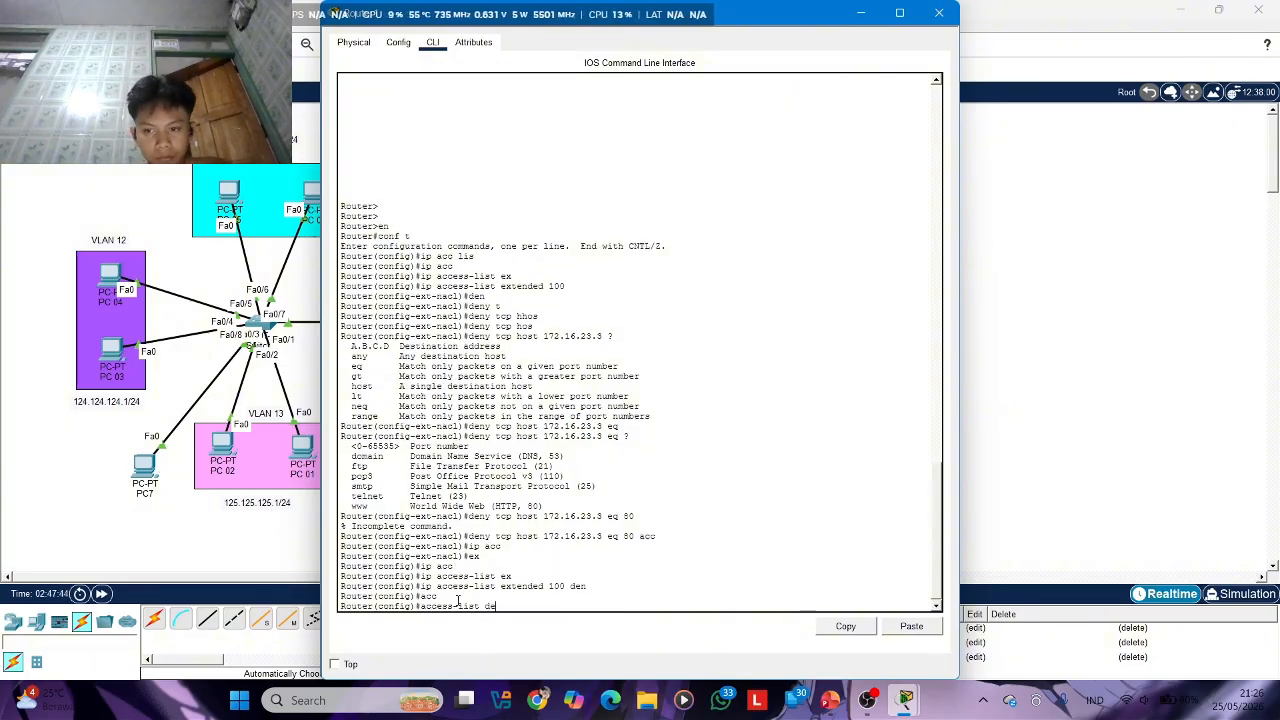
type("e")
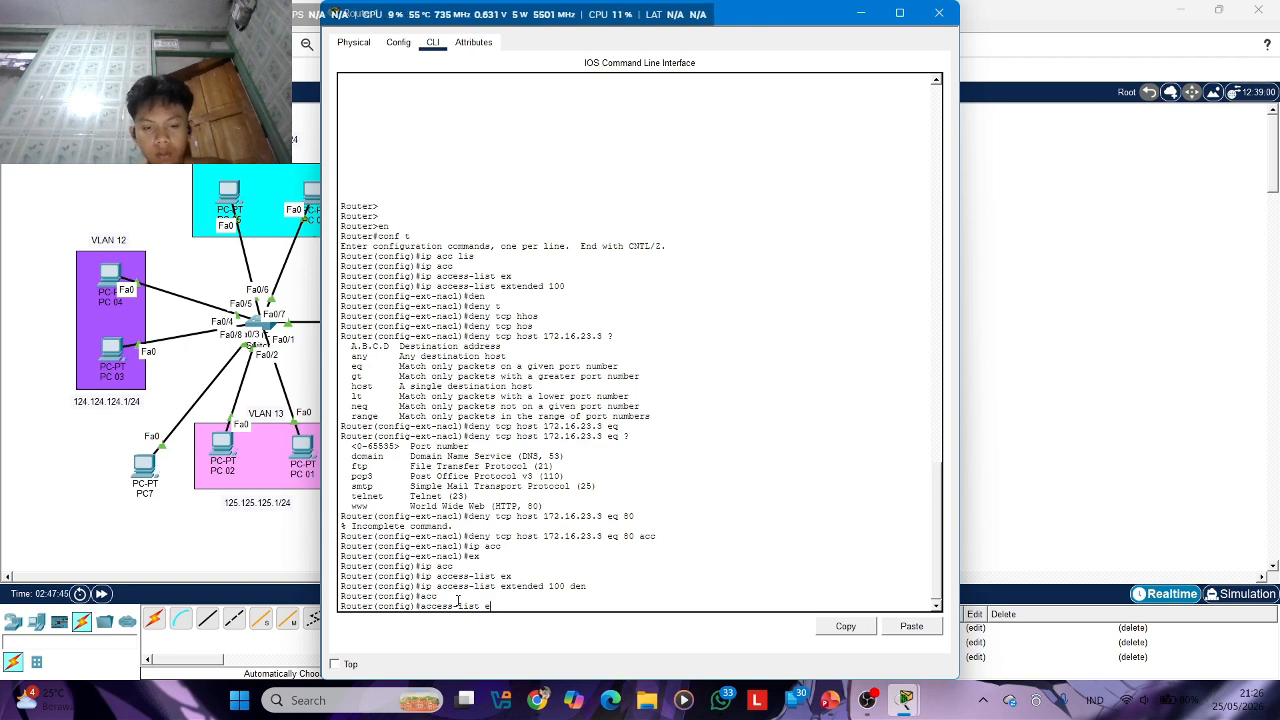
type("x")
key("Tab")
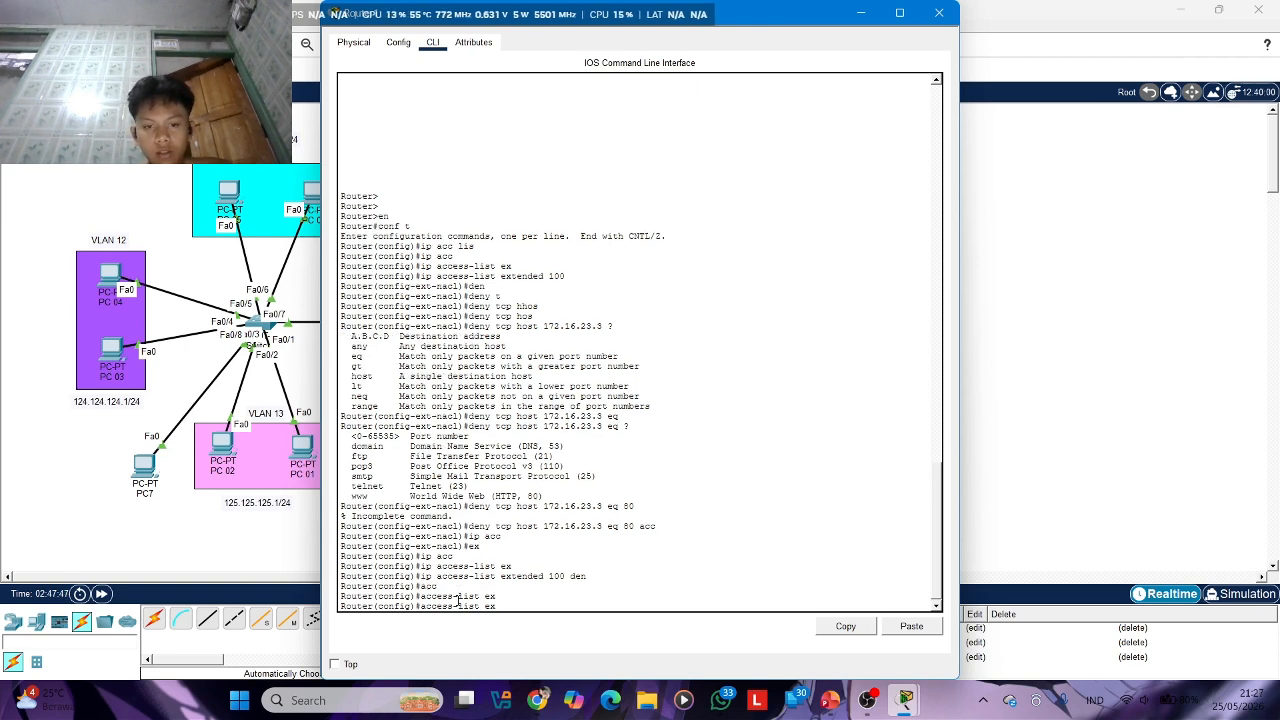
key("BackSpace")
key("BackSpace")
key("BackSpace")
key("BackSpace")
key("BackSpace")
key("BackSpace")
key("BackSpace")
key("BackSpace")
key("BackSpace")
key("BackSpace")
key("BackSpace")
key("BackSpace")
key("BackSpace")
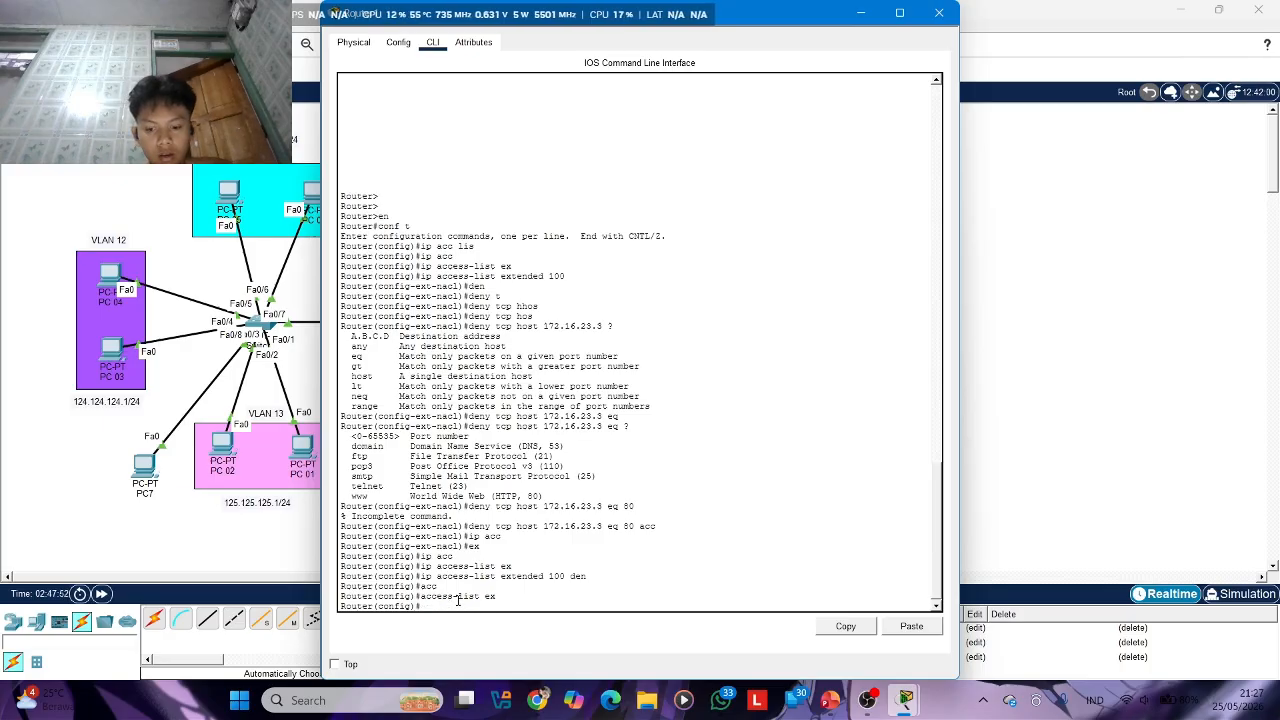
Re-enter the configuration mode of extended IP access list 100 from global configuration mode
key("Up")
key("Up")
key("Up")
key("Up")
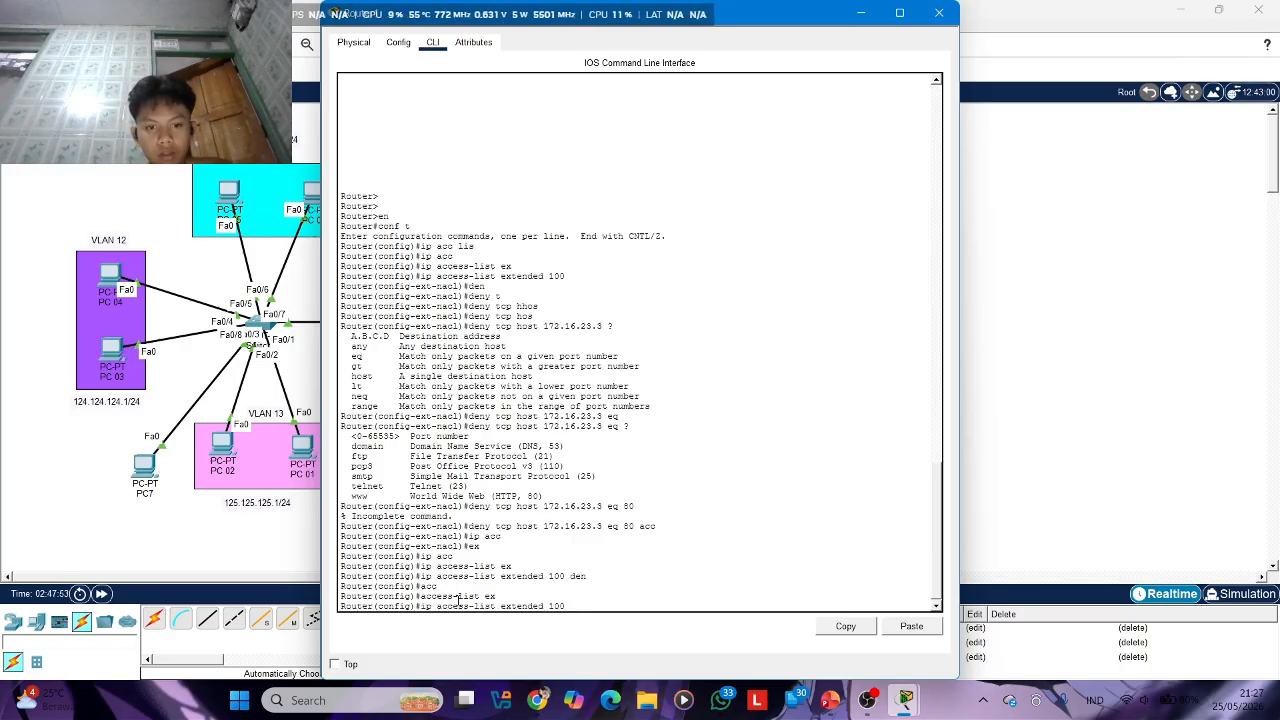
key("Return")
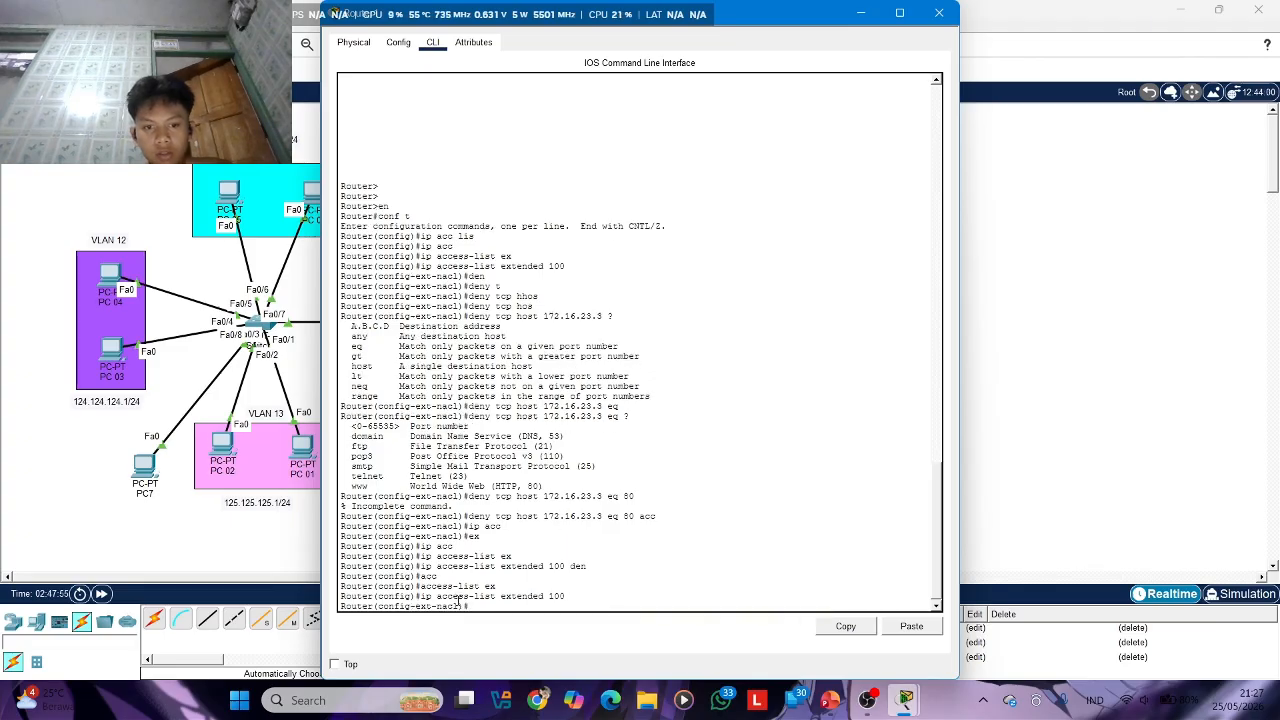
type("acc")
key("Tab")
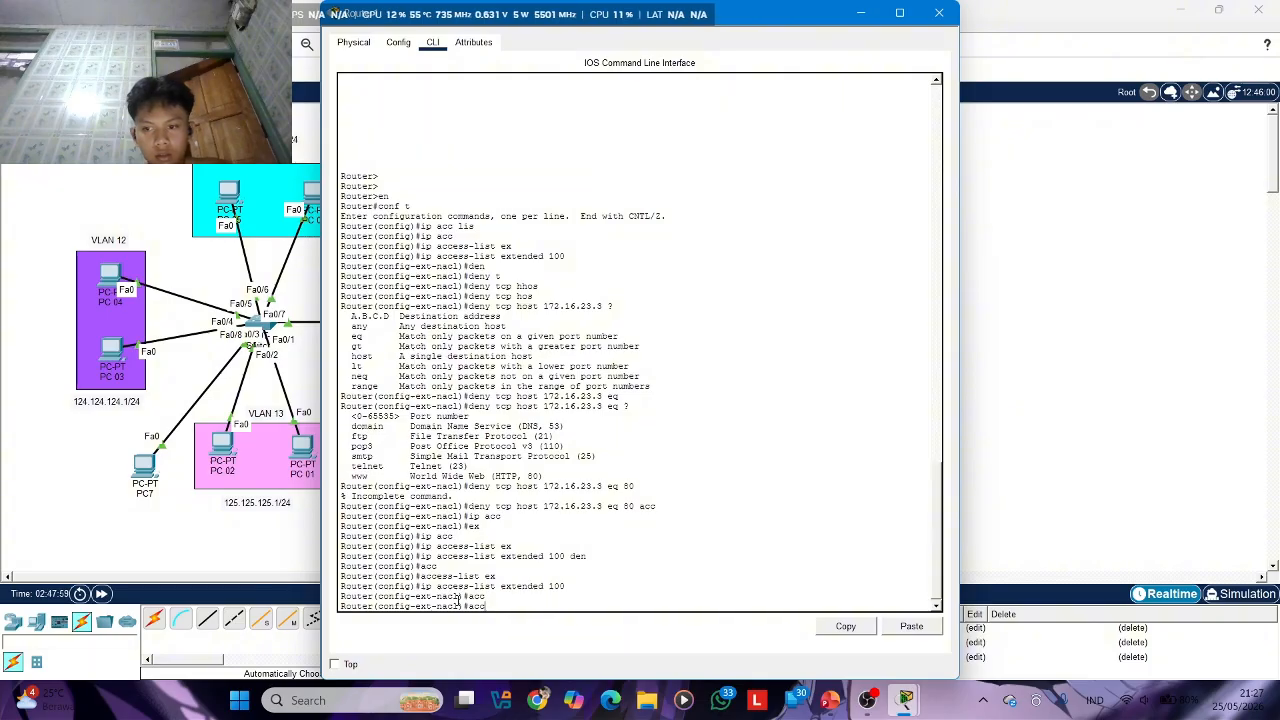
key("BackSpace")
key("BackSpace")
key("BackSpace")
type("acc")
key("Tab")
key("BackSpace")
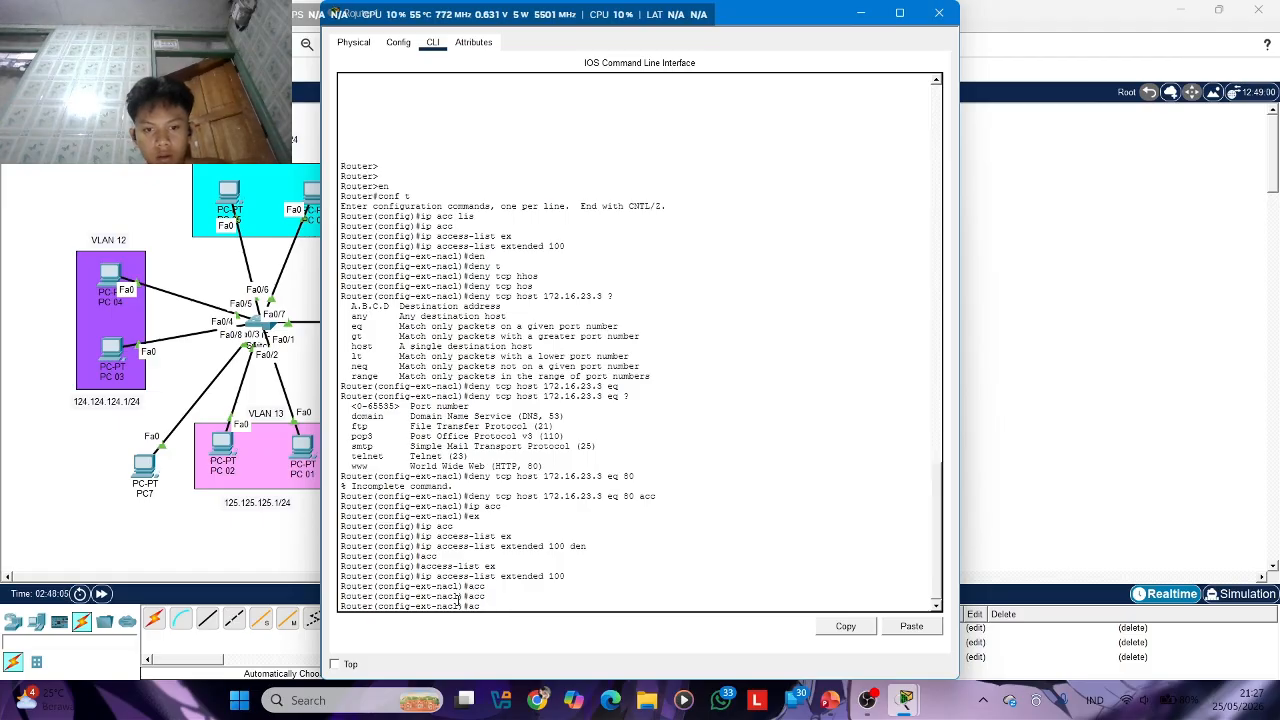
key("Tab")
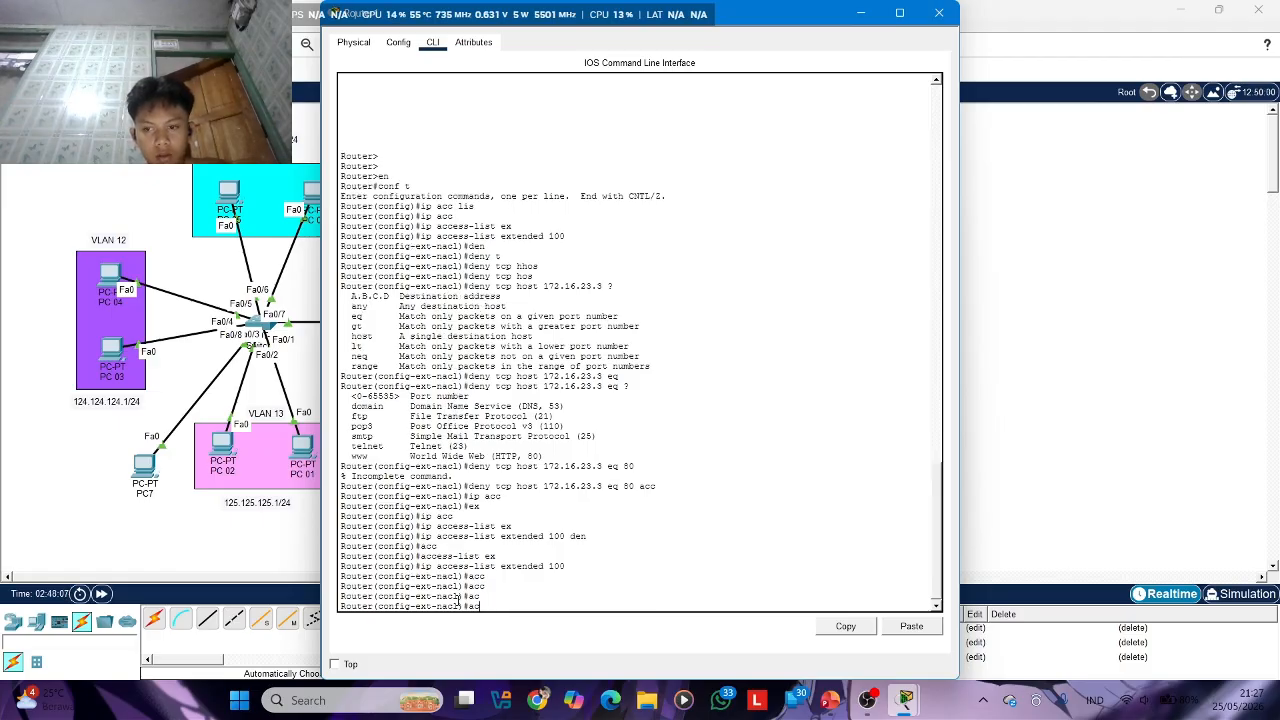
type("es")
key("Tab")
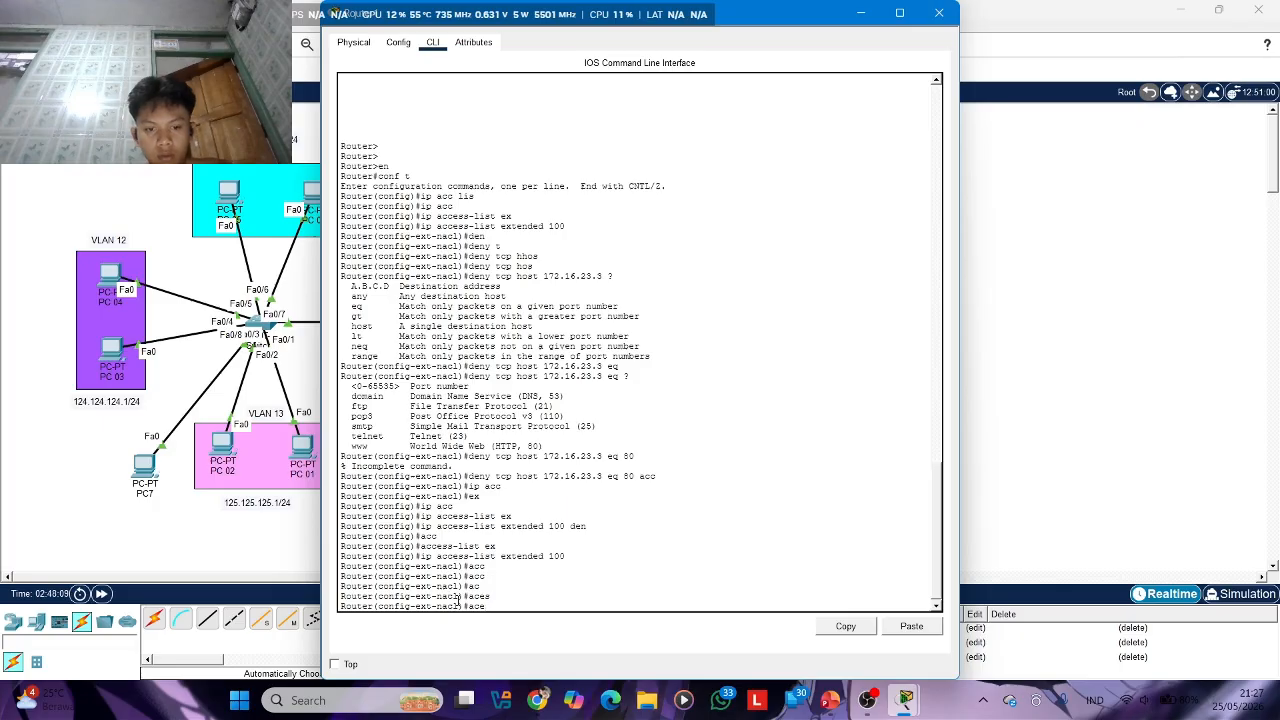
key("BackSpace")
key("BackSpace")
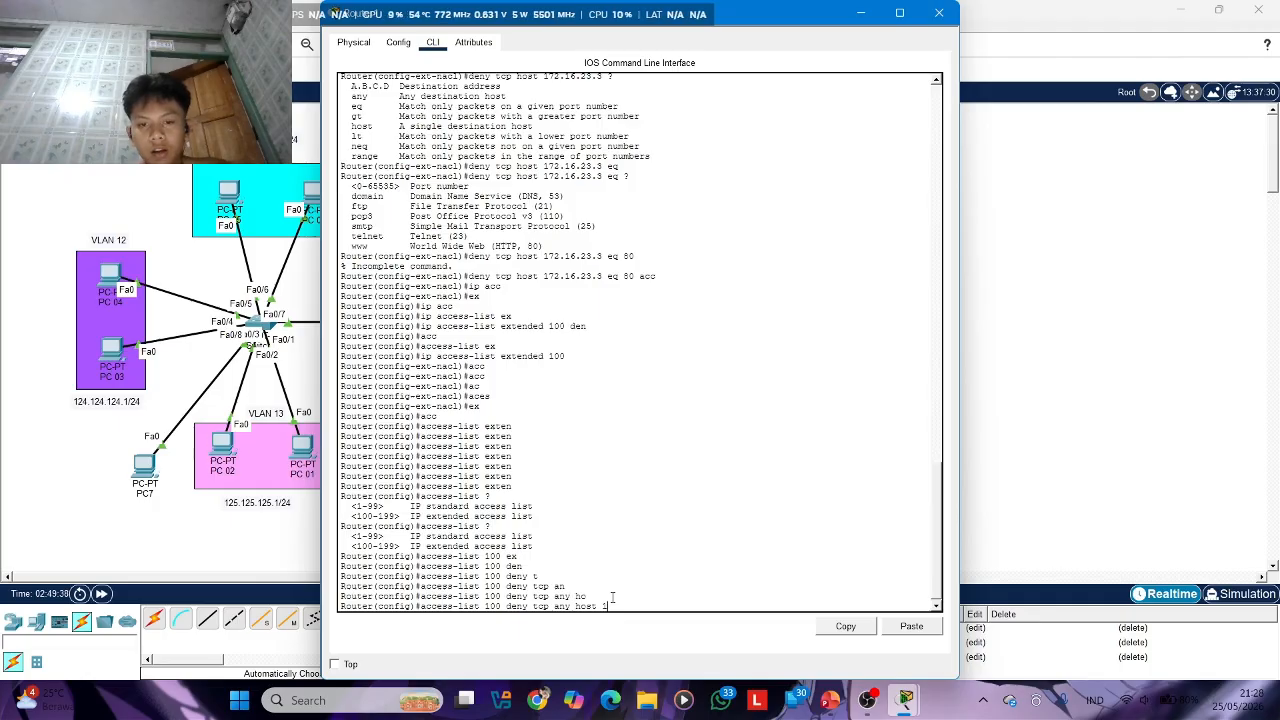
Set host 172.16.23.3 as the destination of the access-list 100 deny tcp any rule and list the options that can follow
type("7")
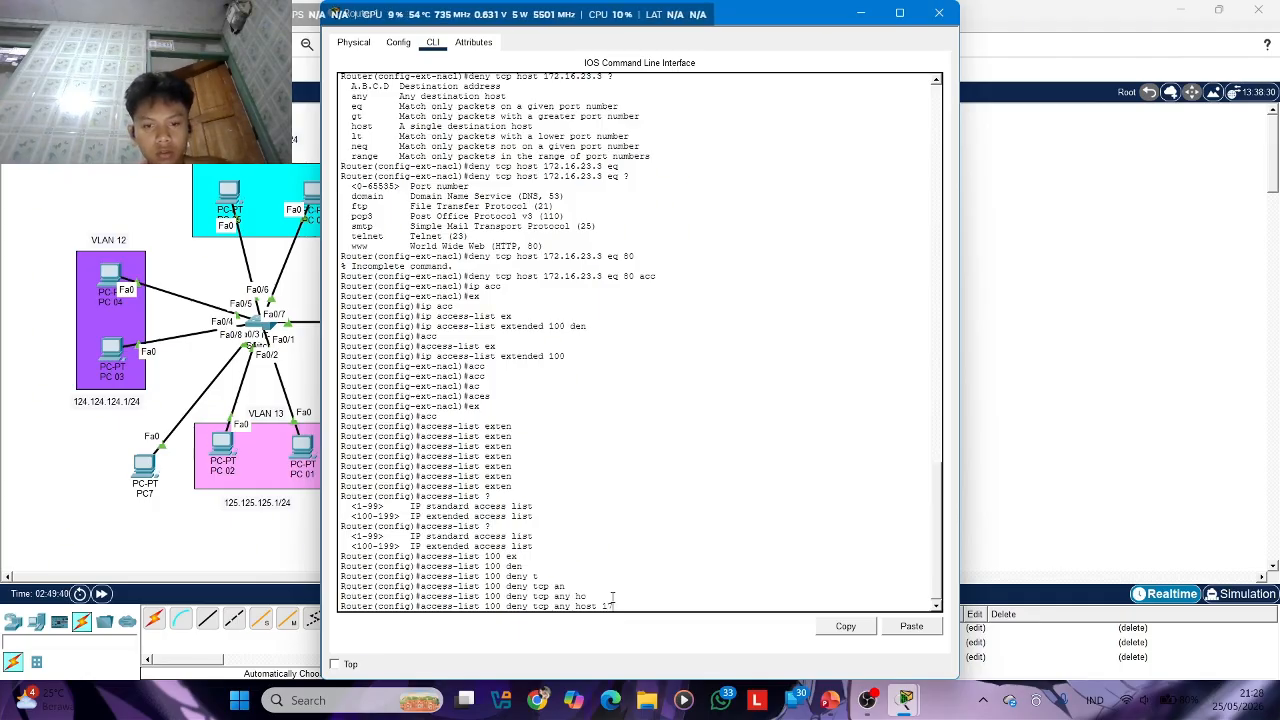
type("2.16")
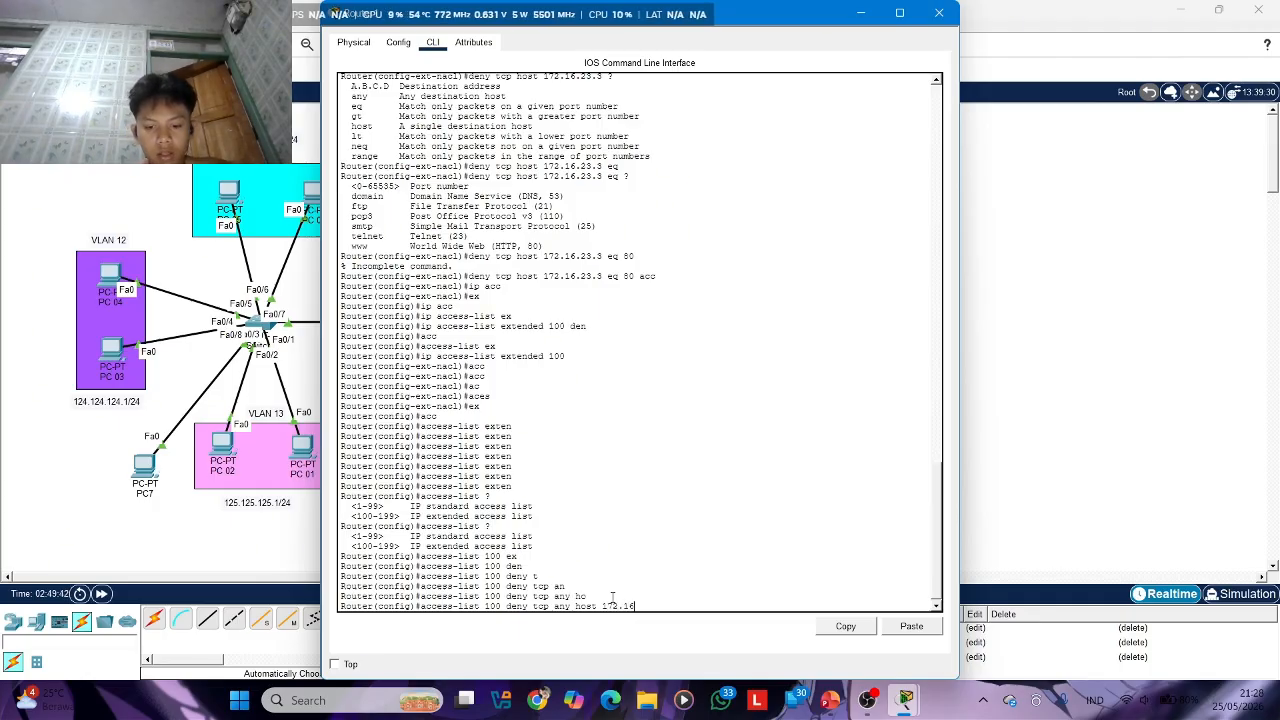
type(".23.3")
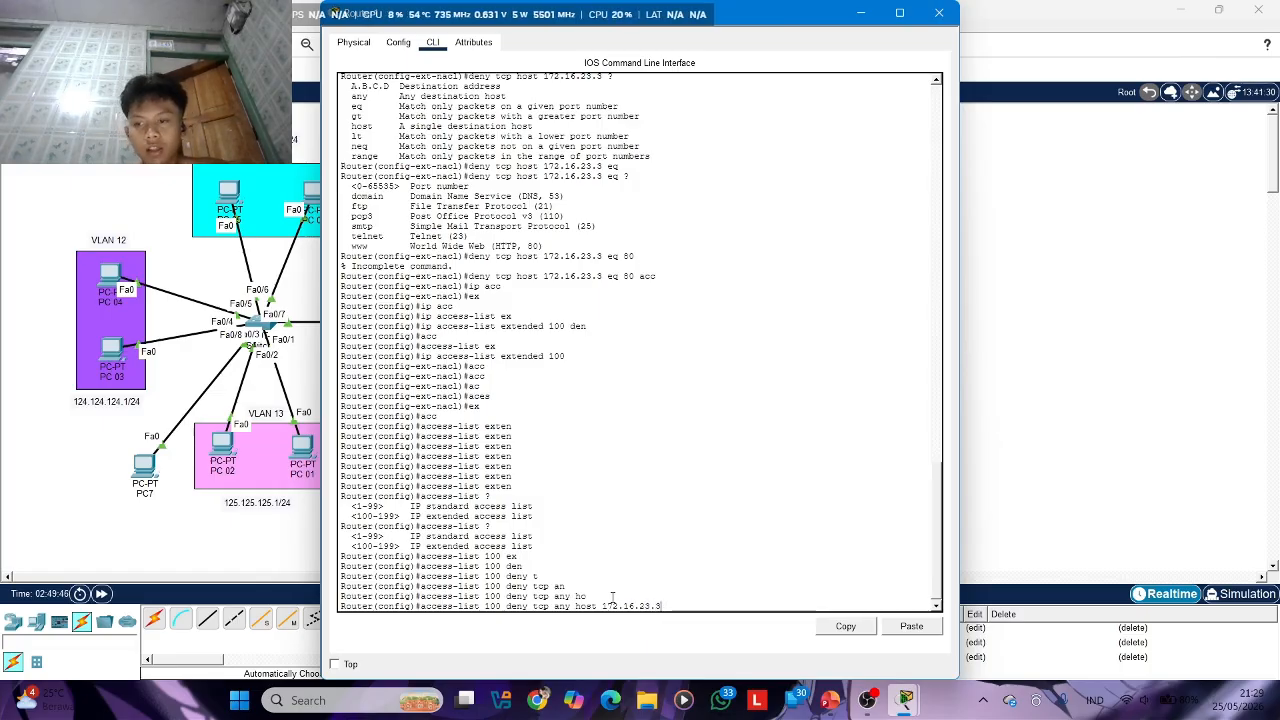
type(" ?")
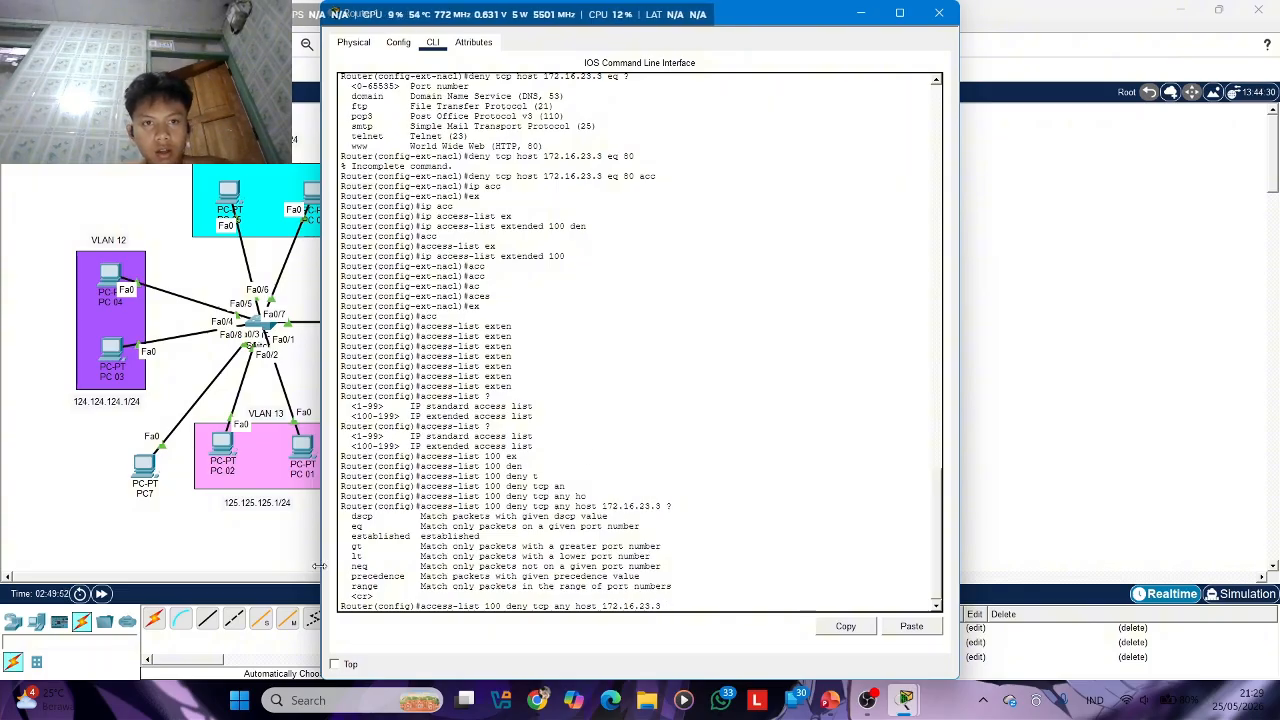
type("eq")
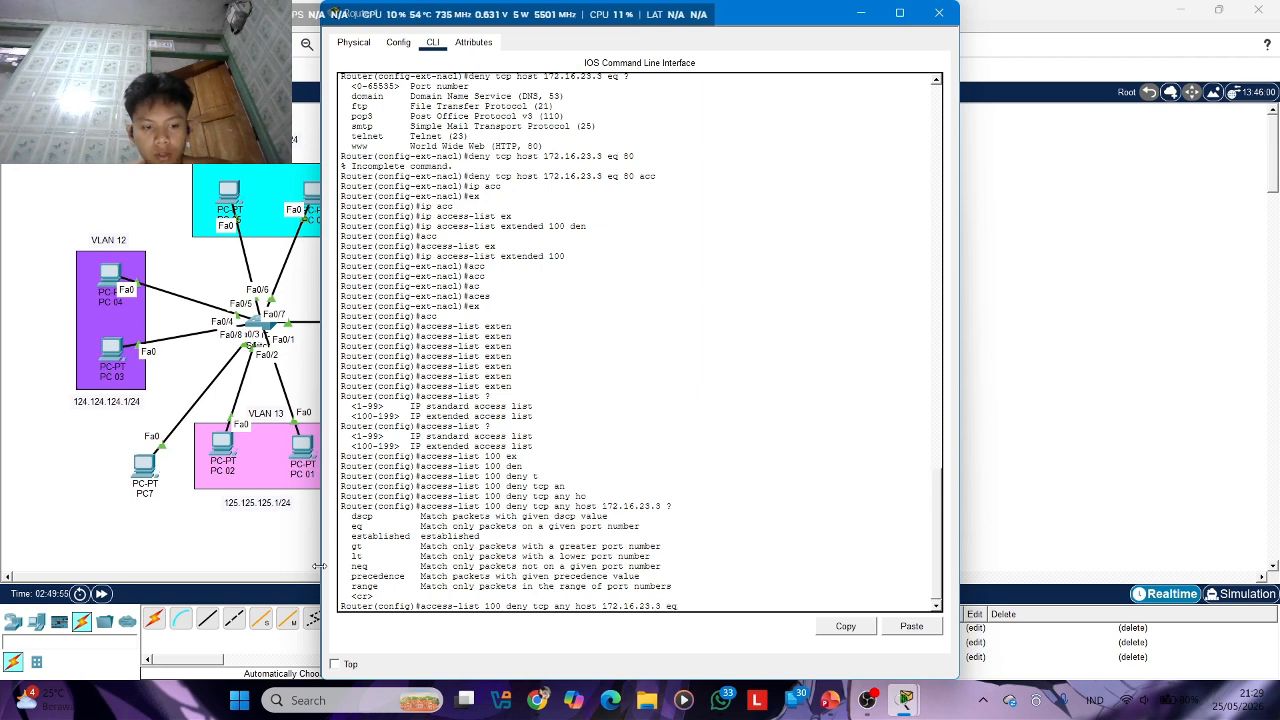
Look up the eq port options and add the rule access-list 100 deny tcp any host 172.16.23.3 eq 80
key("Tab")
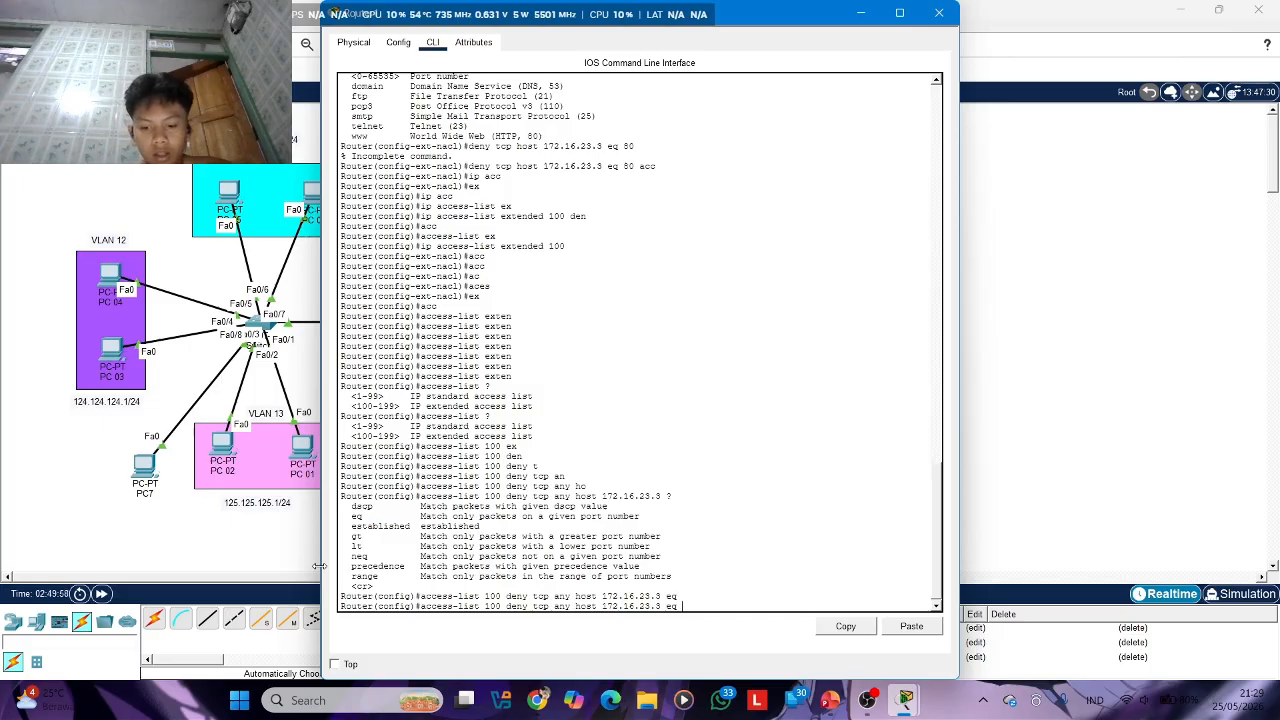
type("?")
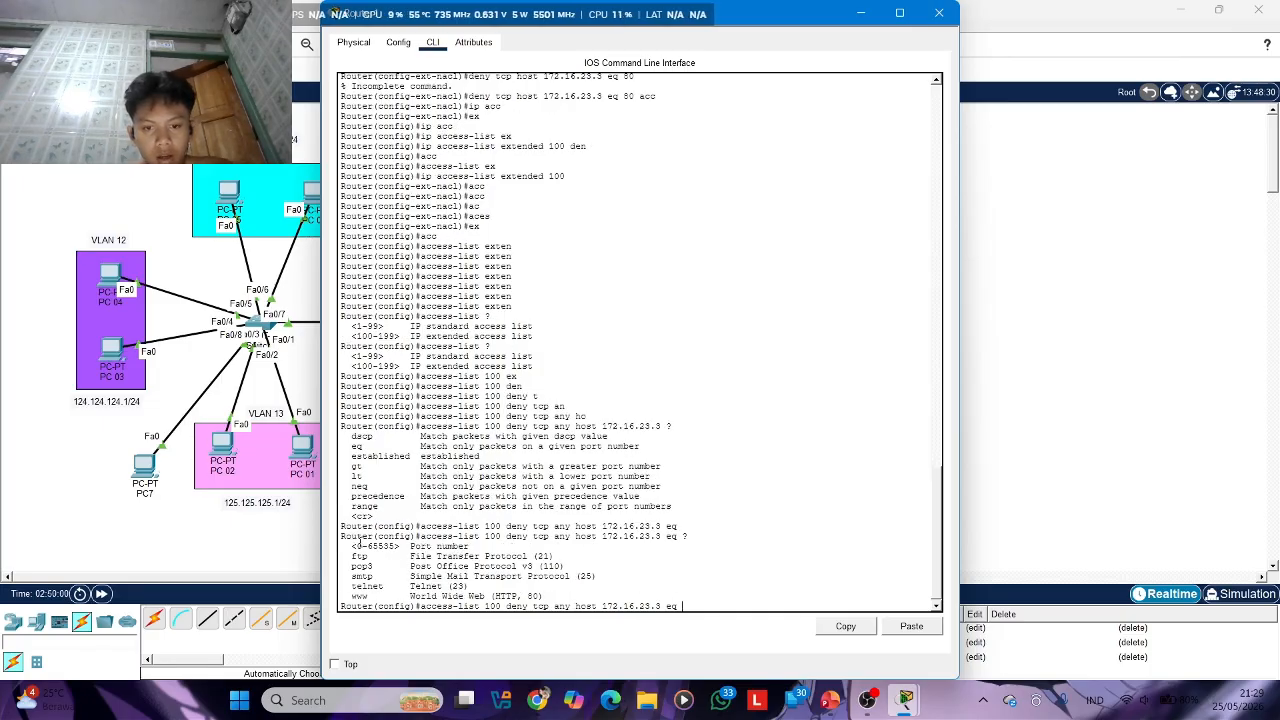
type("80")
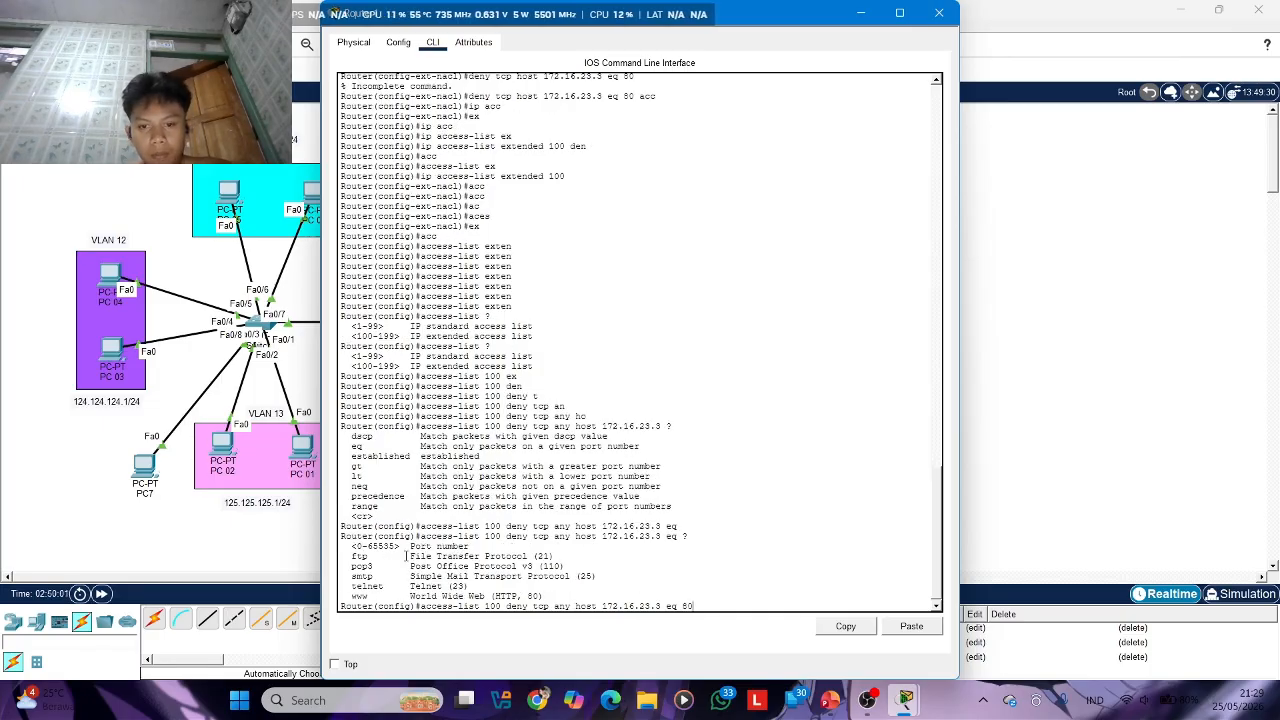
key("Return")
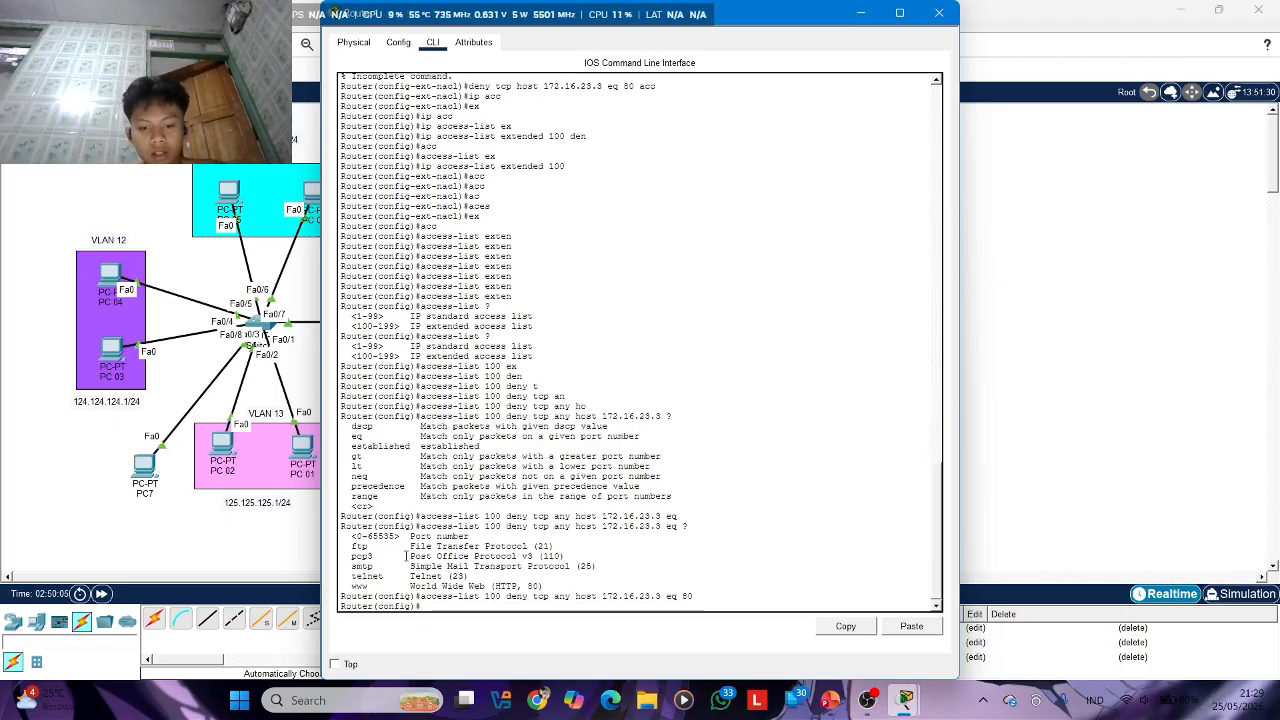
Begin another access-list 100 rule that permits ip traffic from any source
type("acc")
key("Tab")
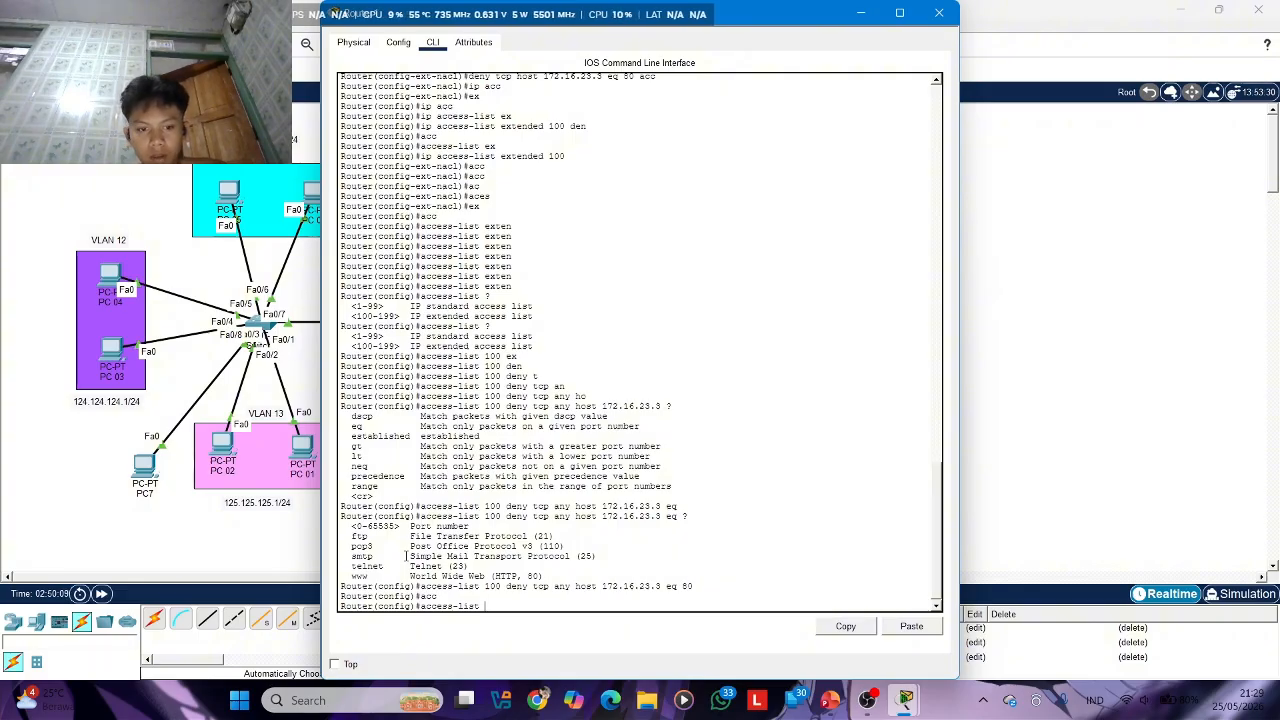
type("100")
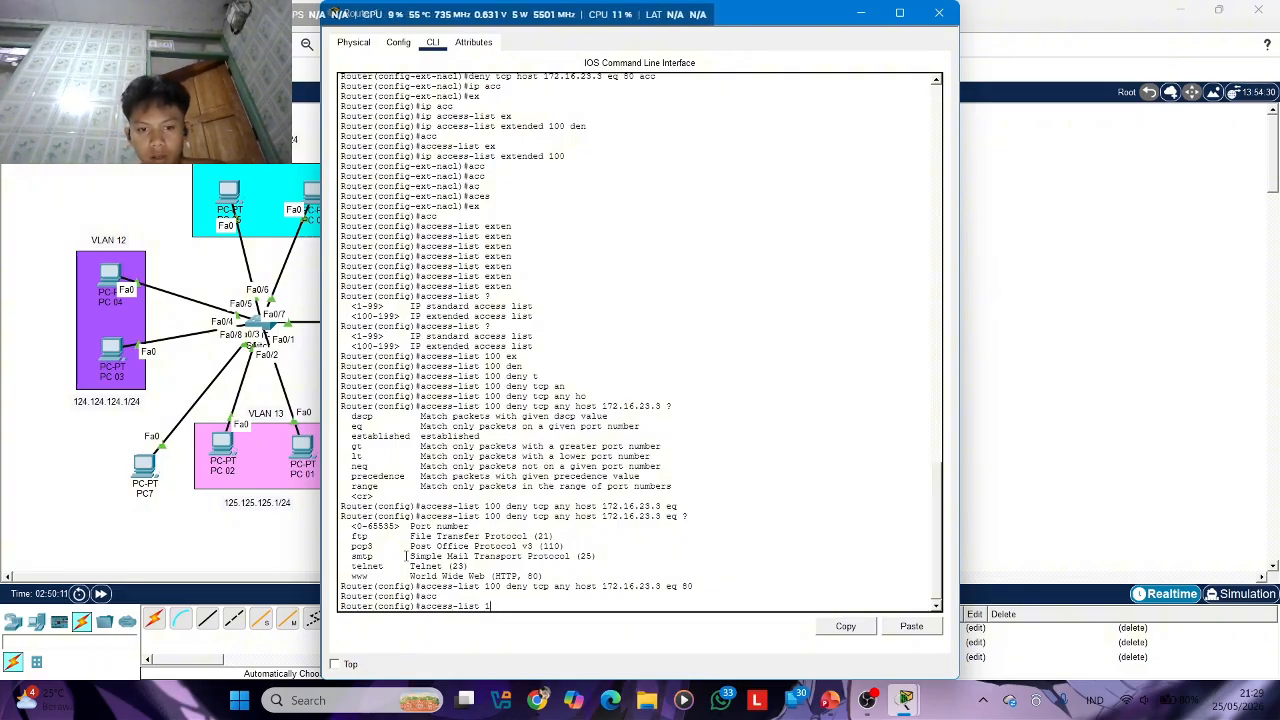
type(" per")
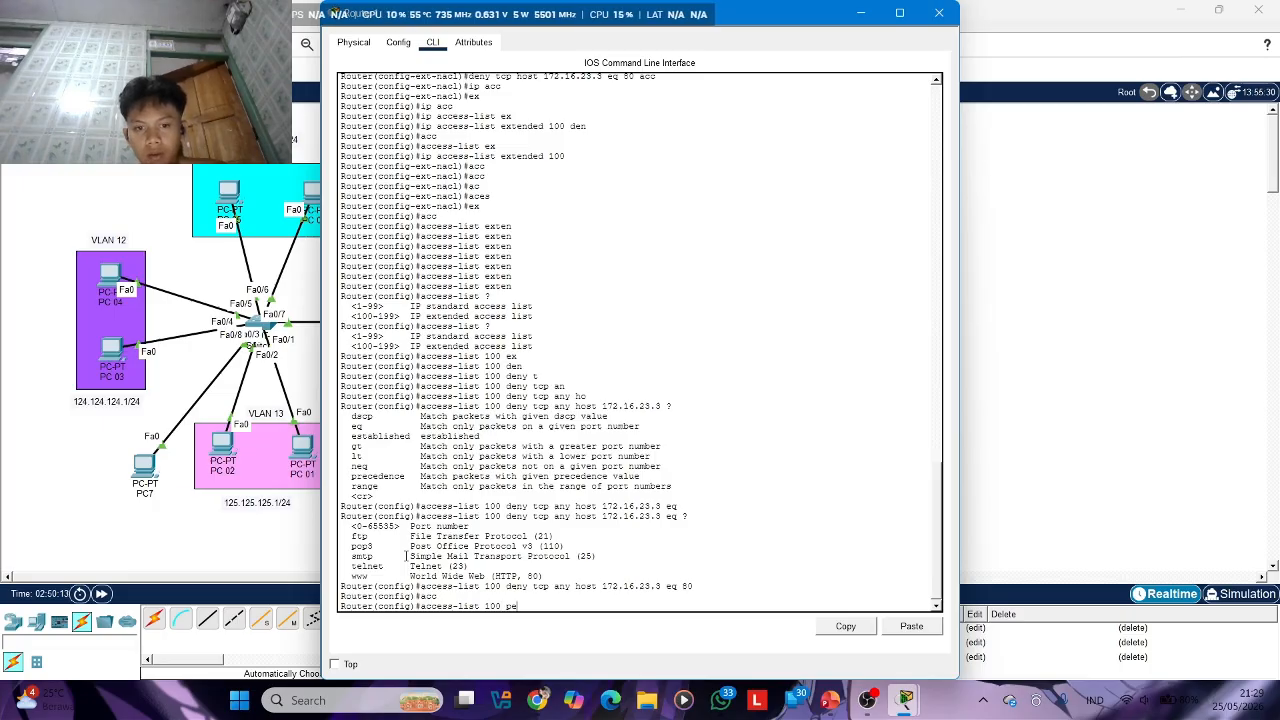
key("Tab")
type("ip an")
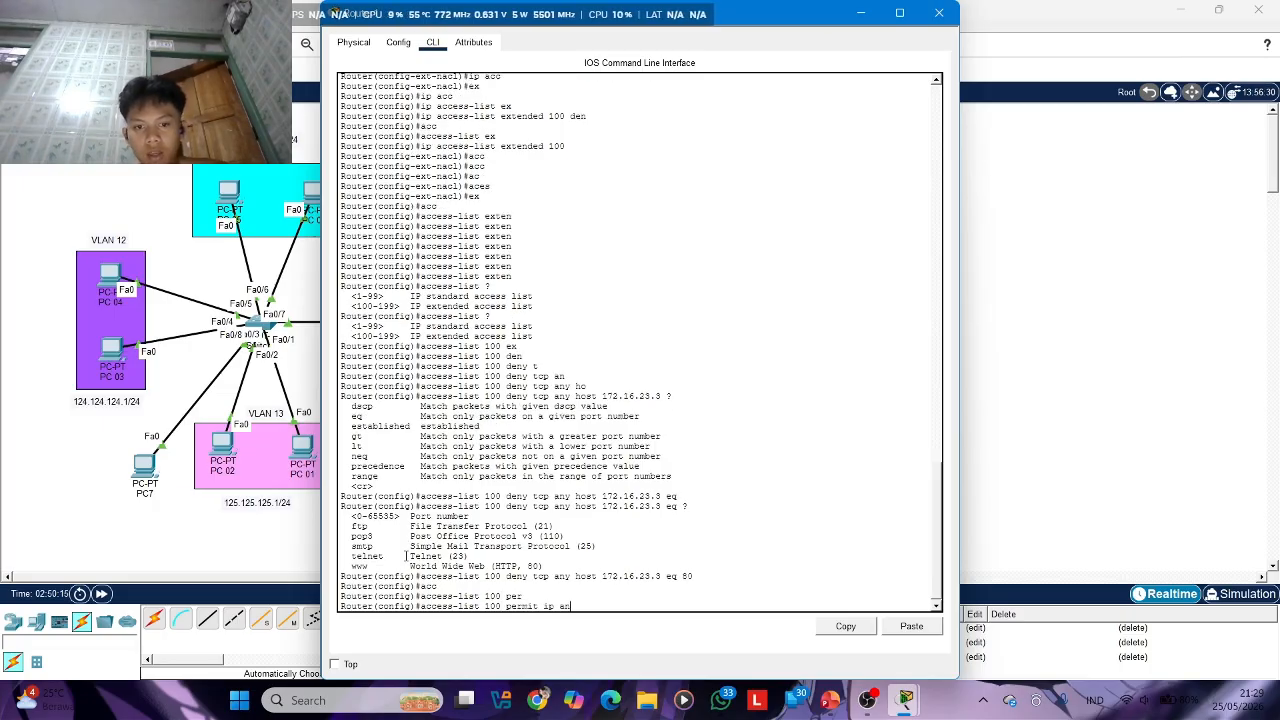
key("Tab")
Set host 172.16.23.4 as the destination and add the rule access-list 100 permit ip any host 172.16.23.4
type("hos")
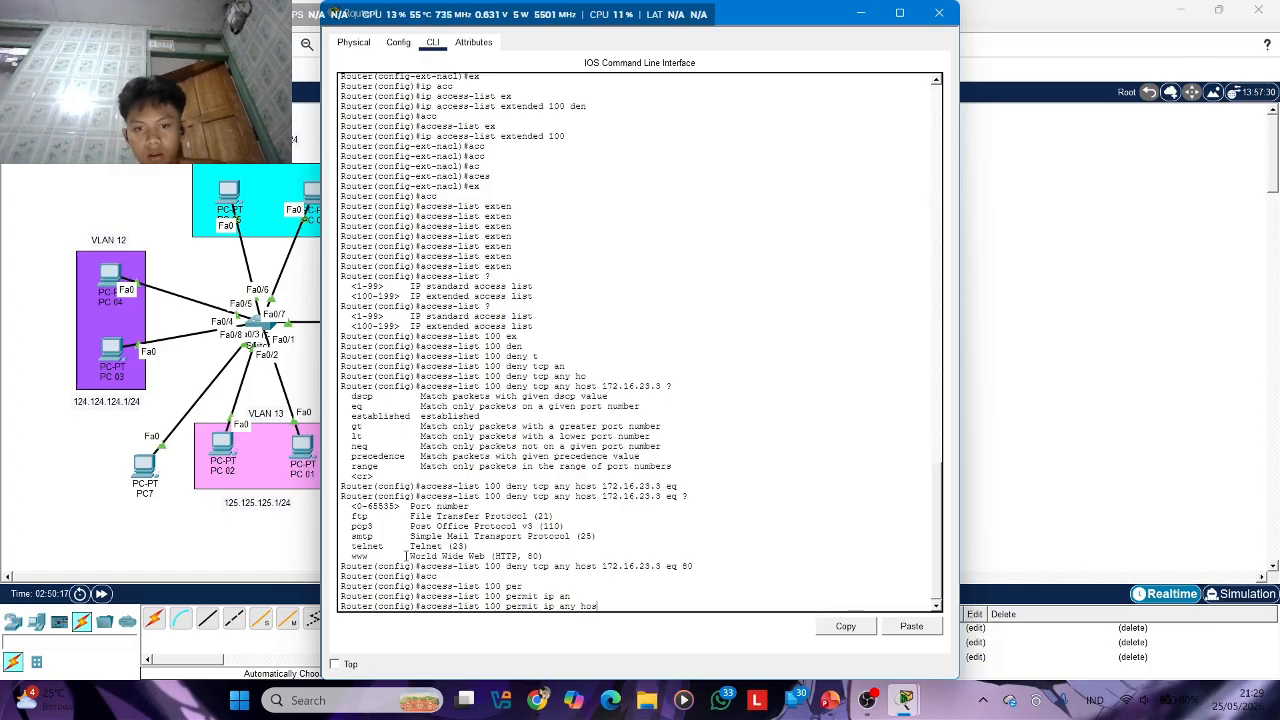
key("Tab")
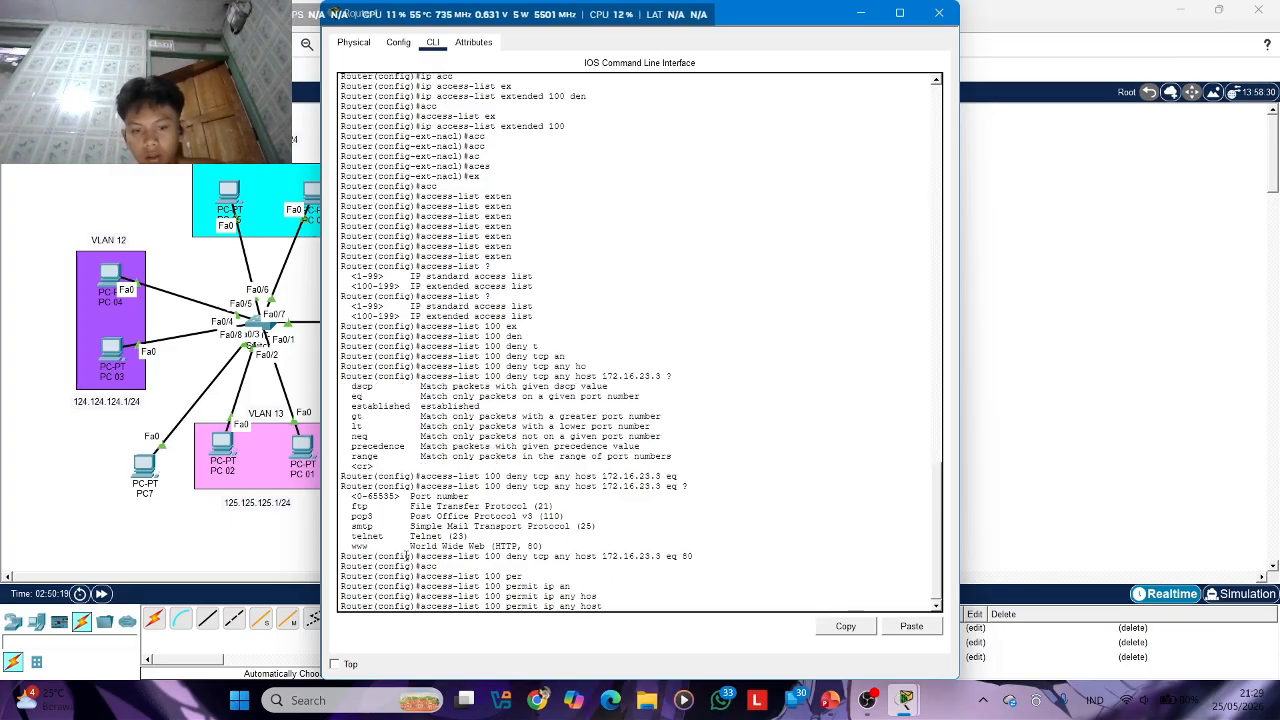
type("172.")
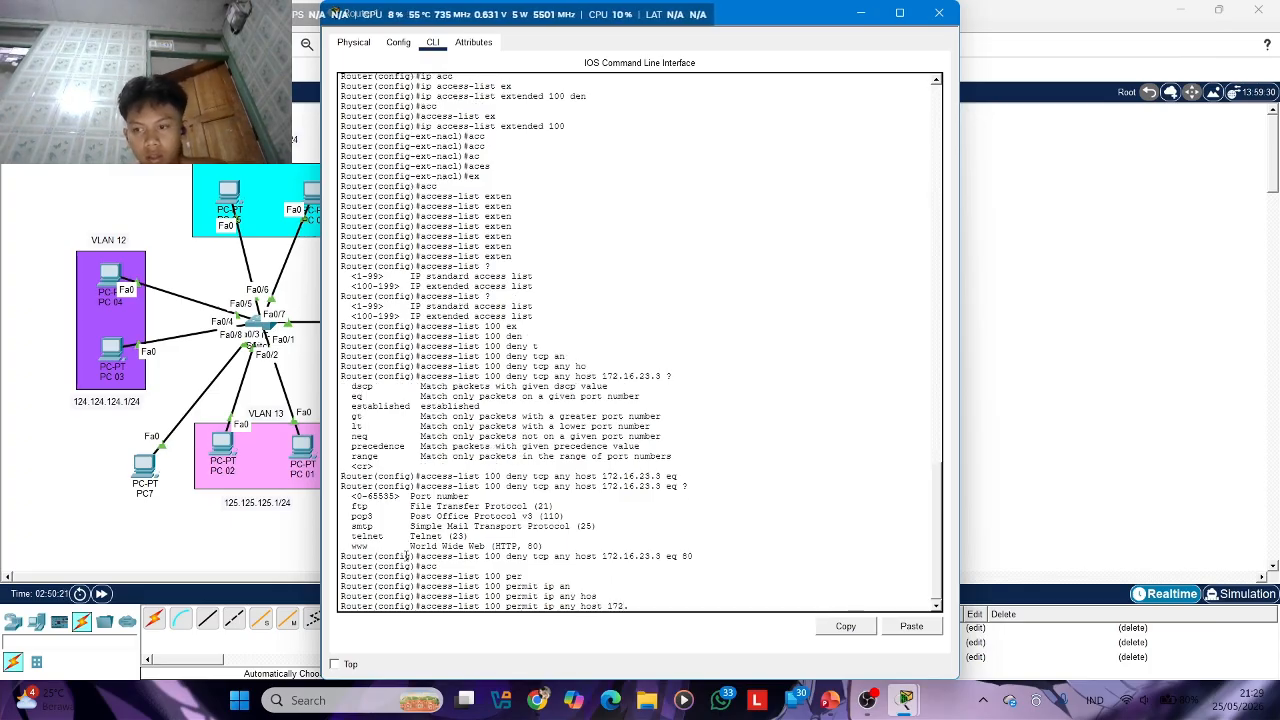
type("16")
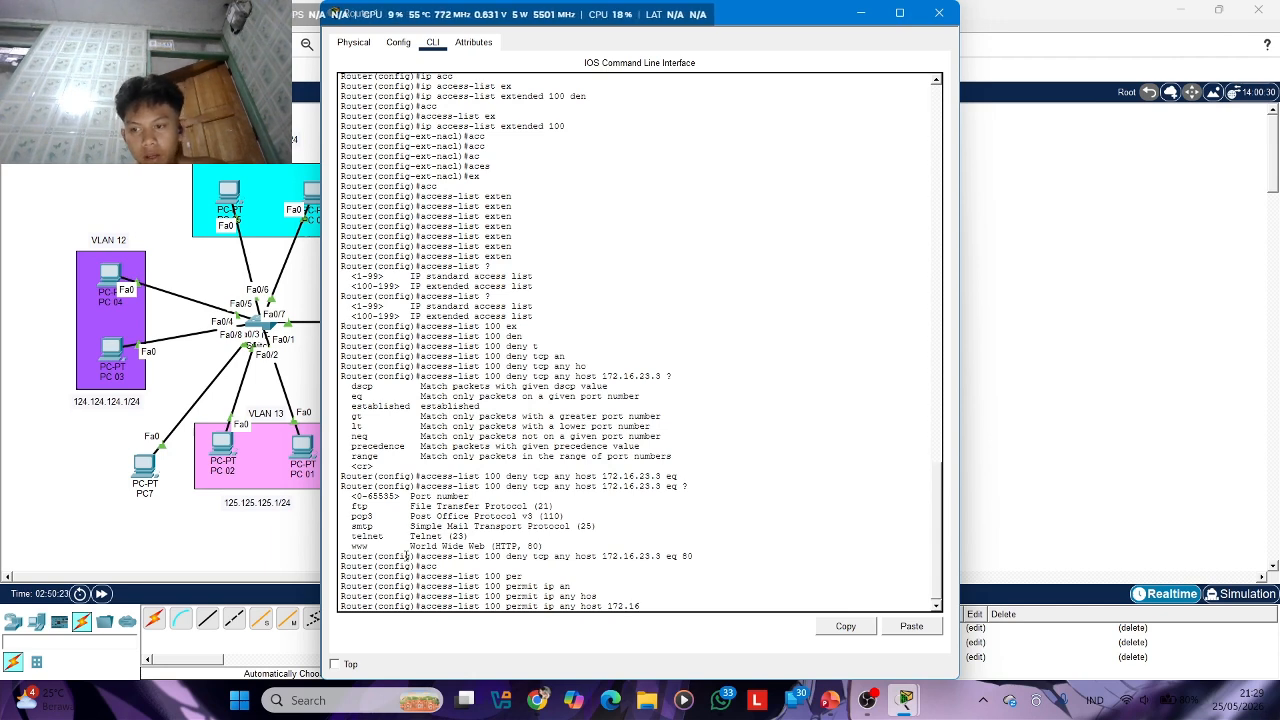
type(".23")
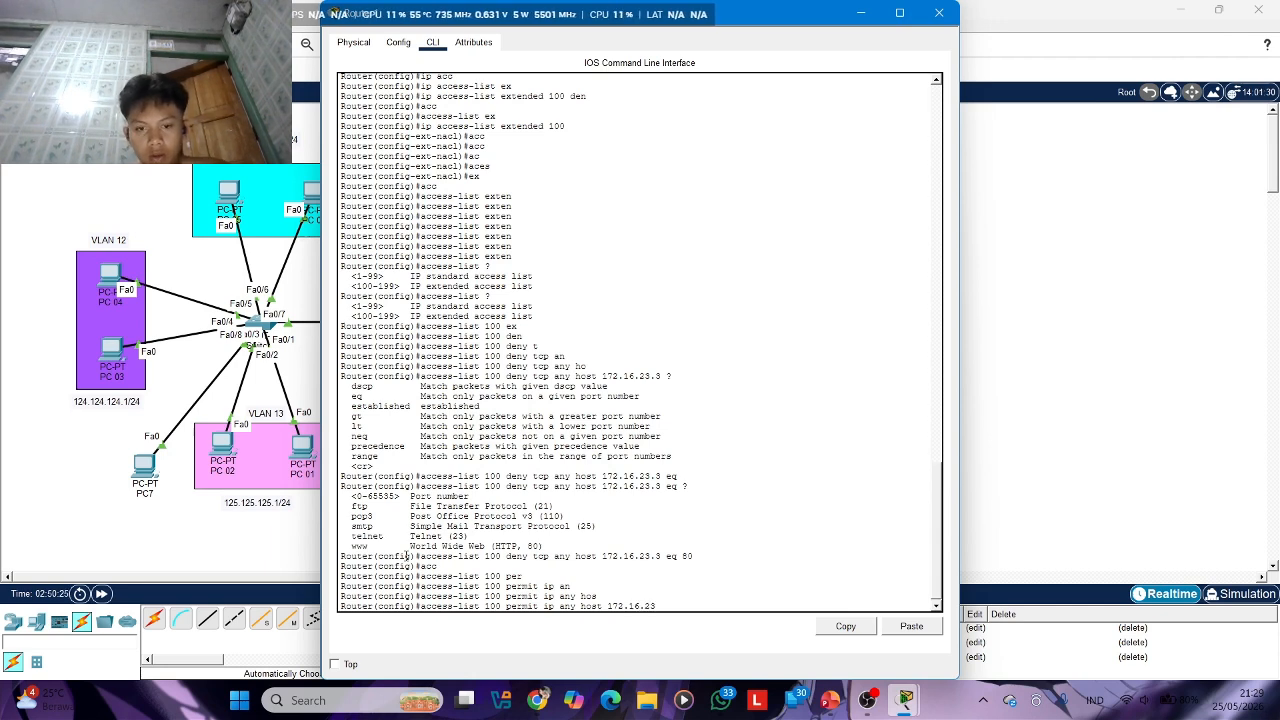
type(".")
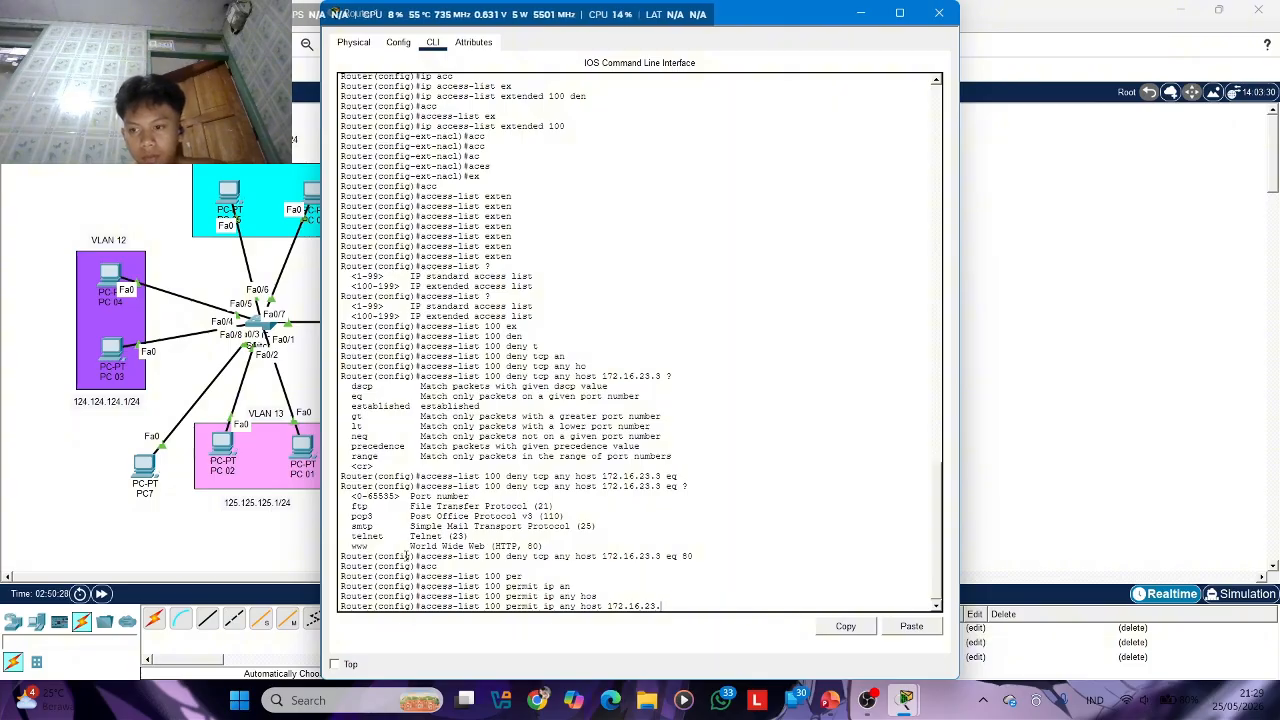
type("4")
key("Return")
Begin an access-list 100 permit ip rule with source network 123.123.123.0 and wildcard mask 0.0.0.255
type("acc")
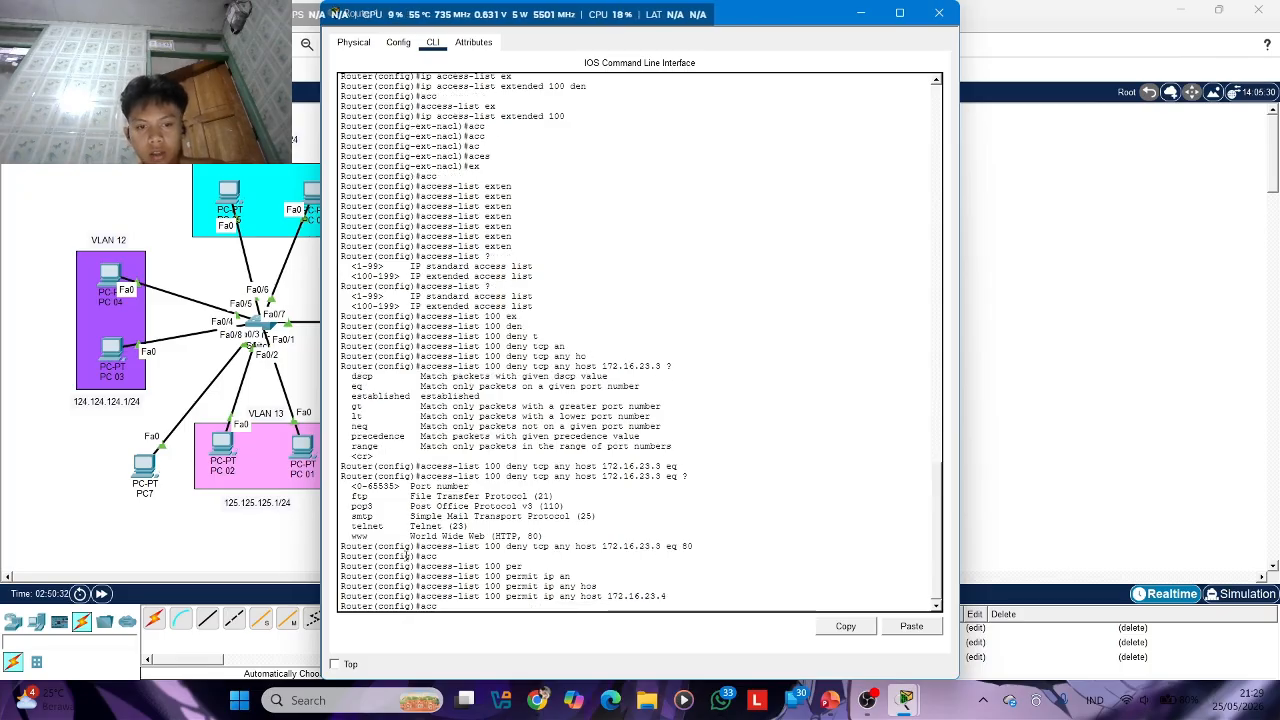
key("Tab")
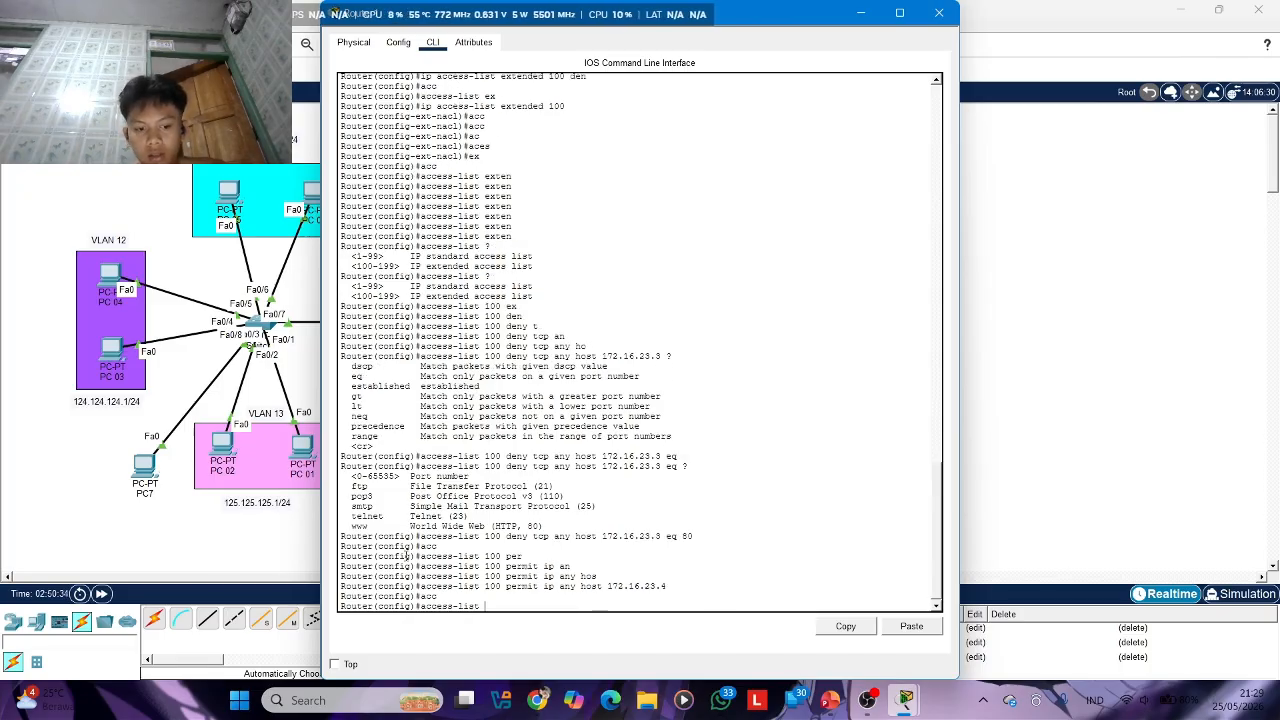
type("100 pe")
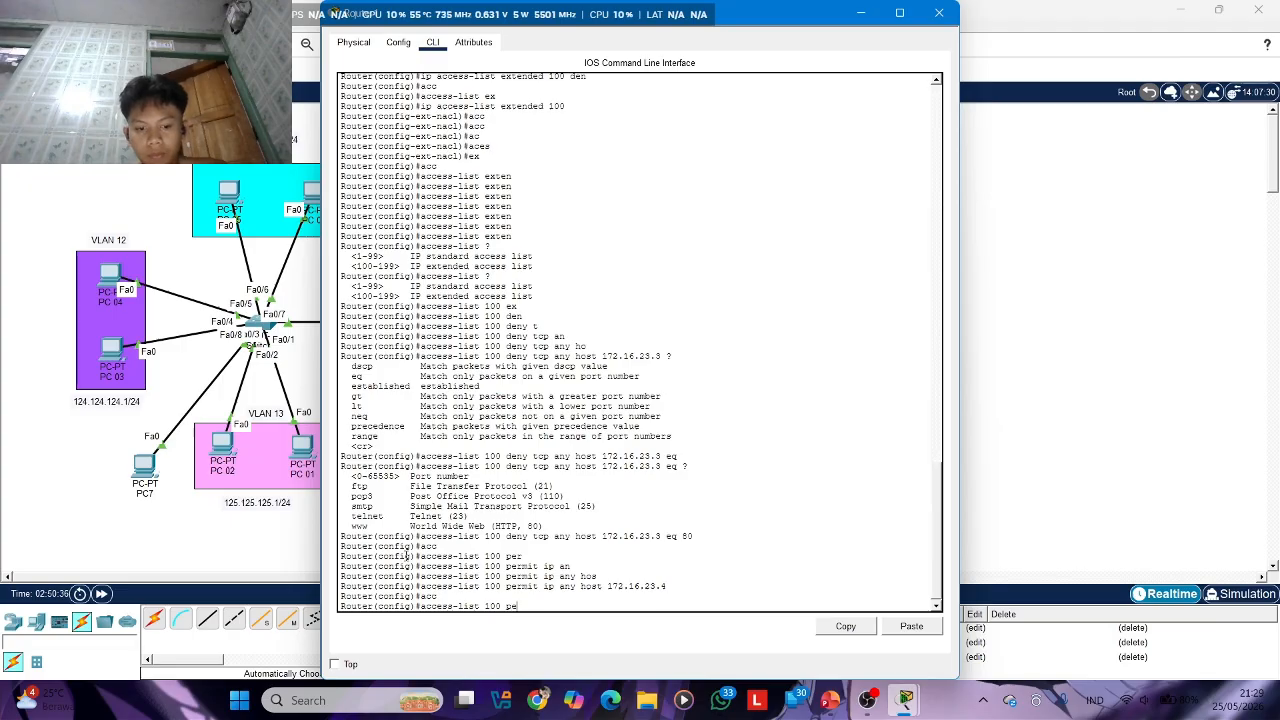
type("rm")
key("Tab")
type("ip")
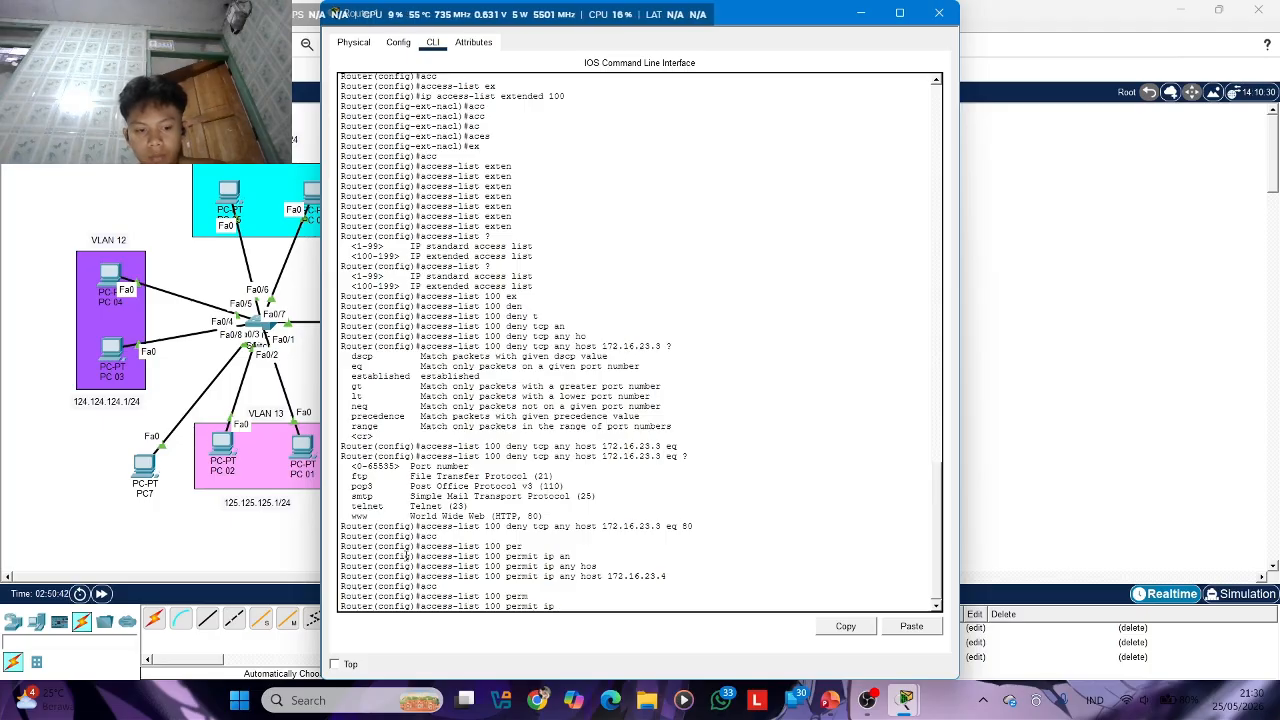
type(" 123.12")
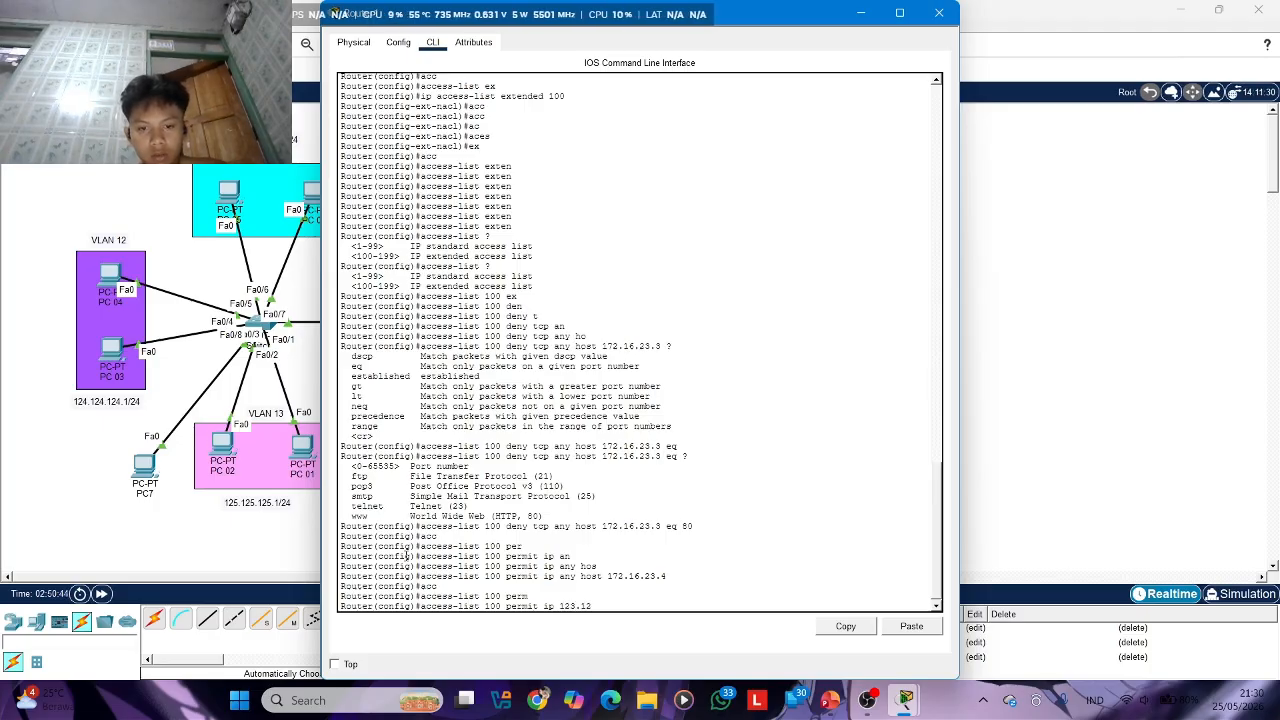
type("3.123.")
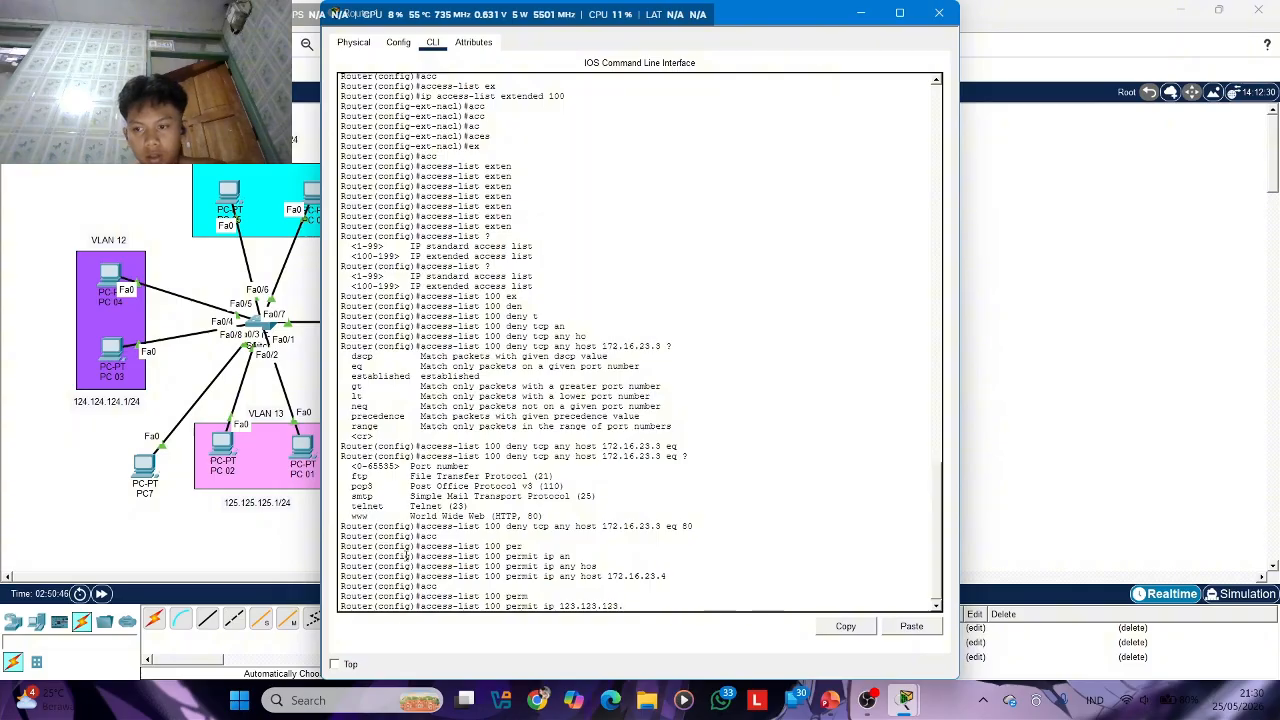
type("0 00")
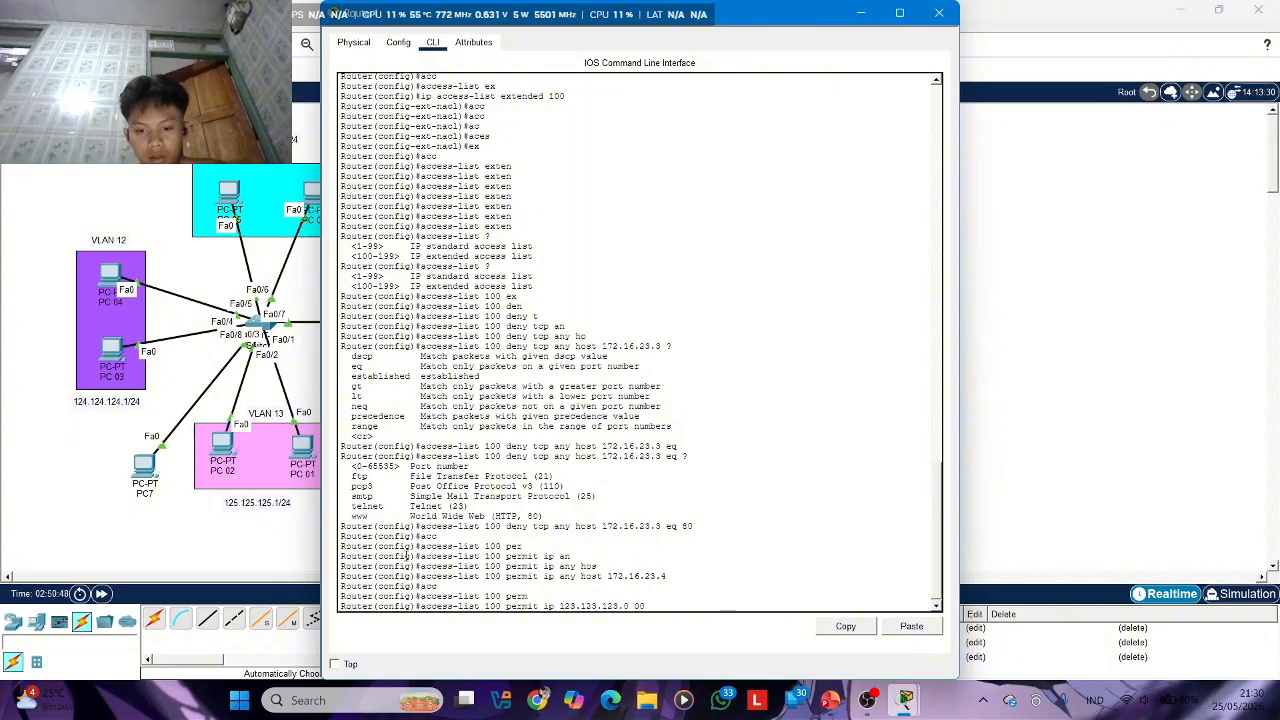
key("BackSpace")
type(".0.0.")
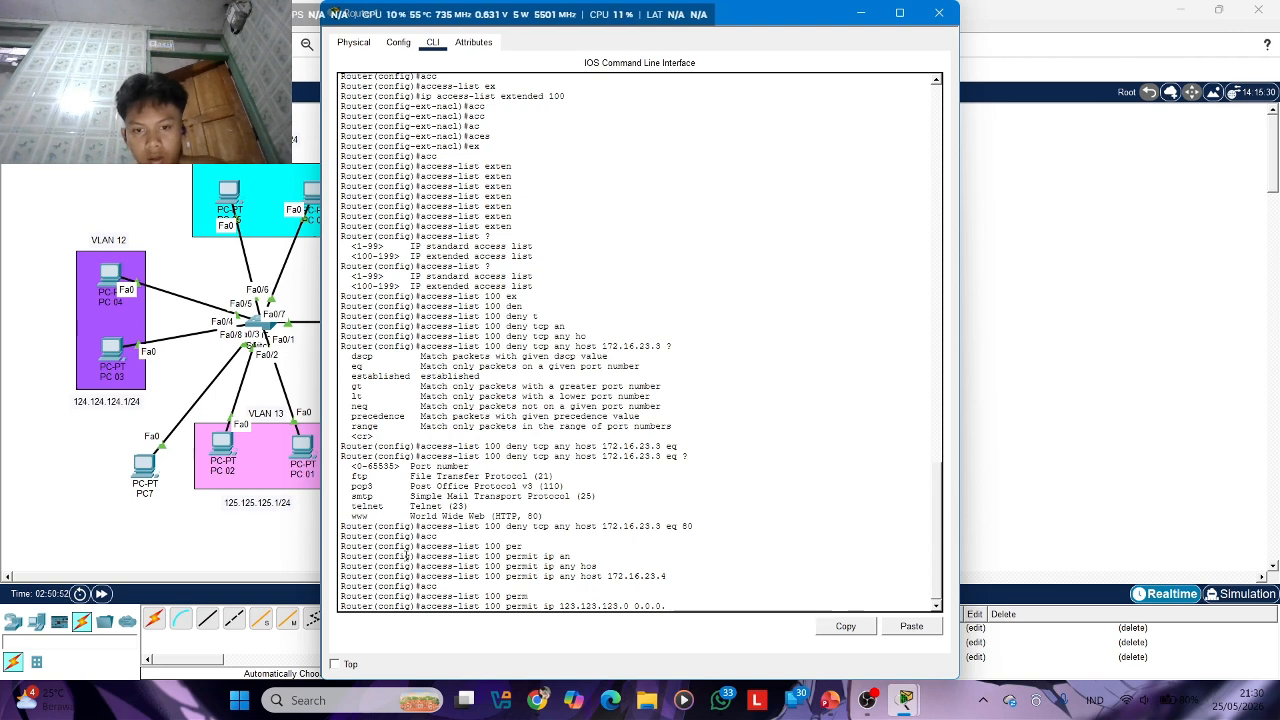
type("255")
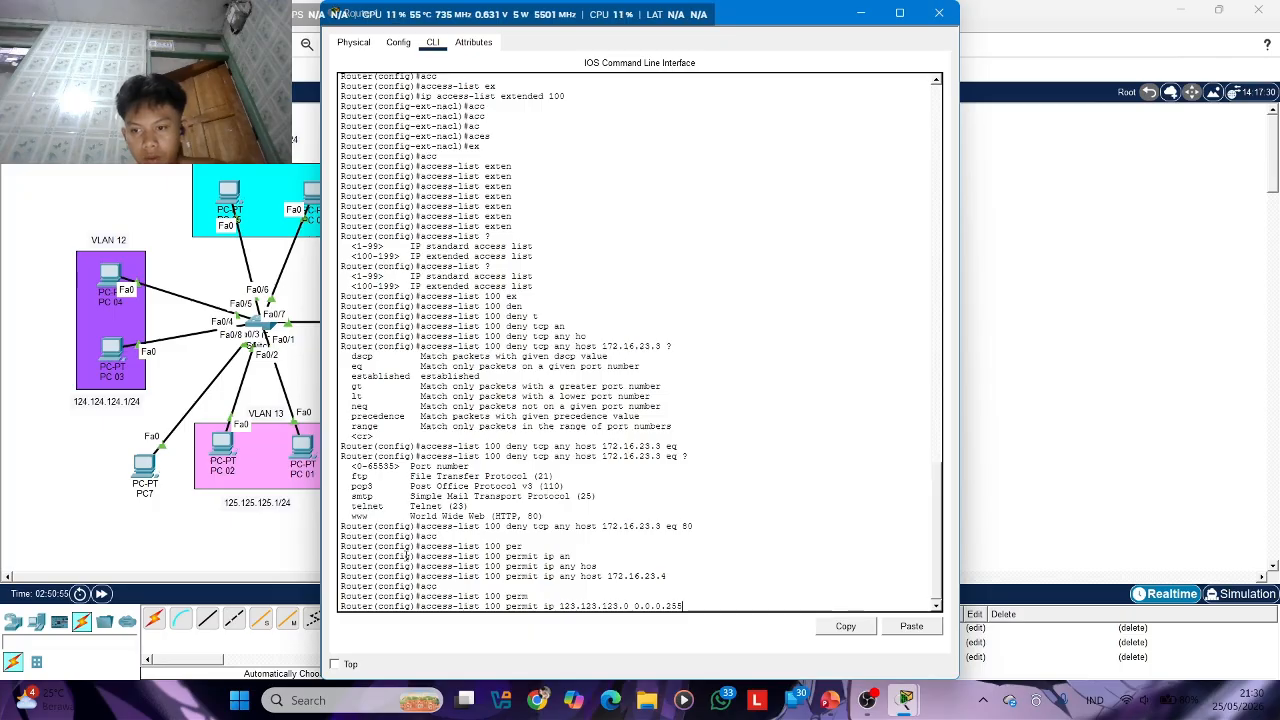
type(" hos")
Set host 172.16.23.2 as the destination of the 123.123.123.0 permit rule and add it to access list 100
key("Tab")
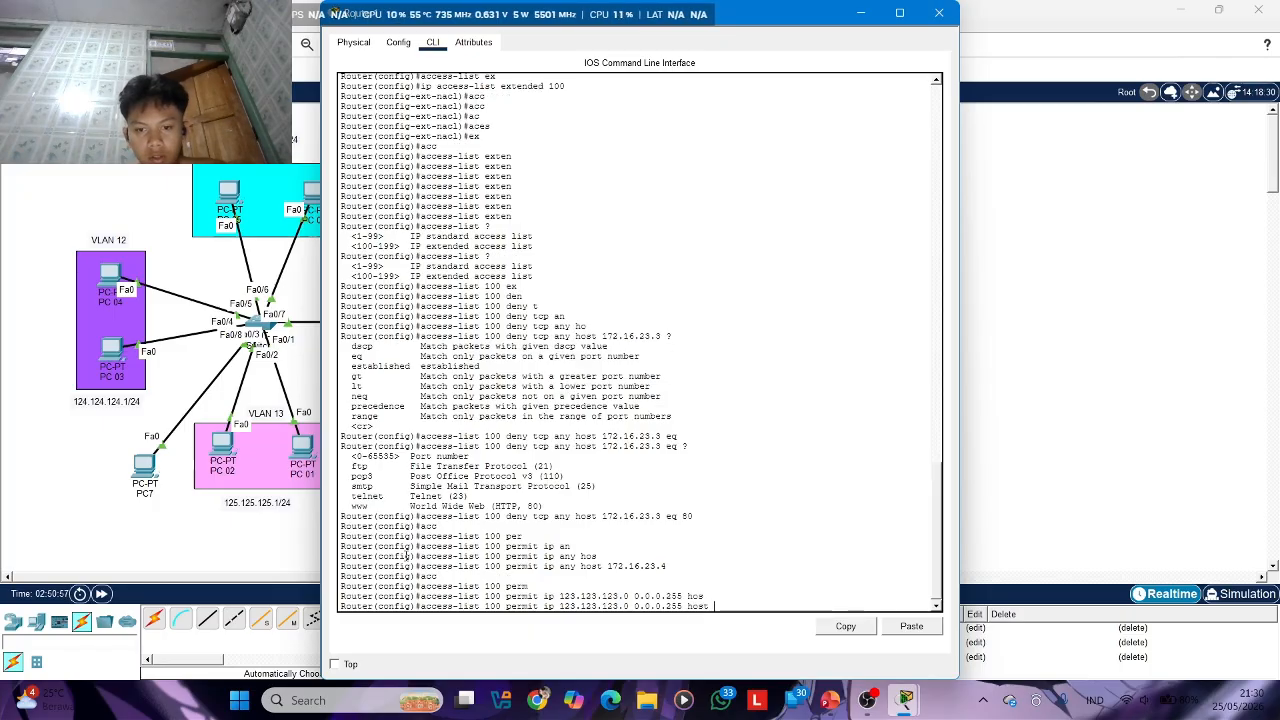
type("172")
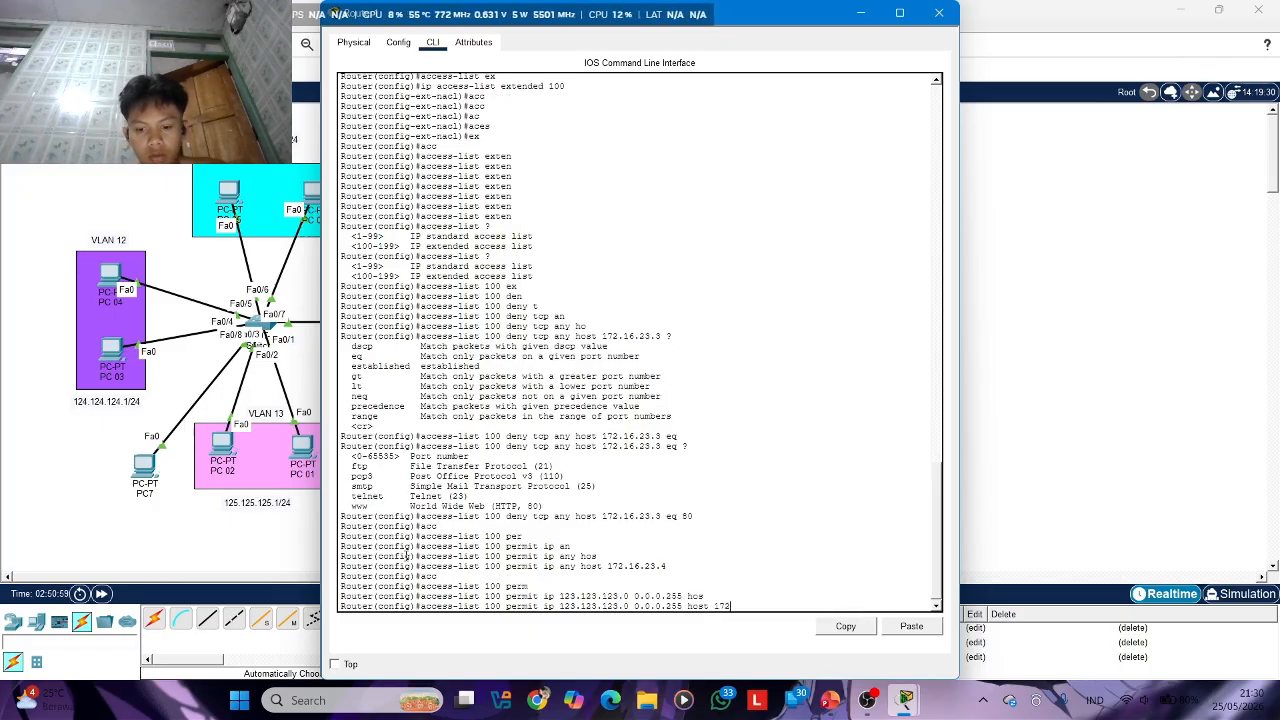
type(".16")
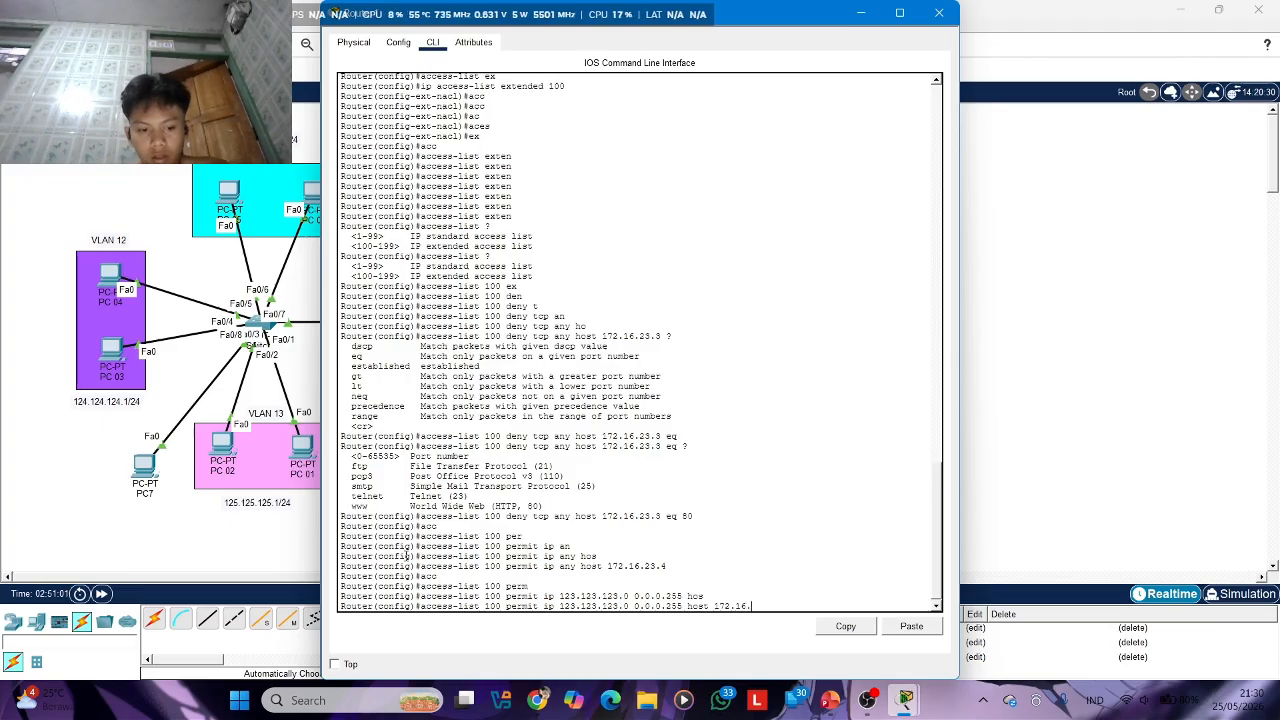
type(".23.2")
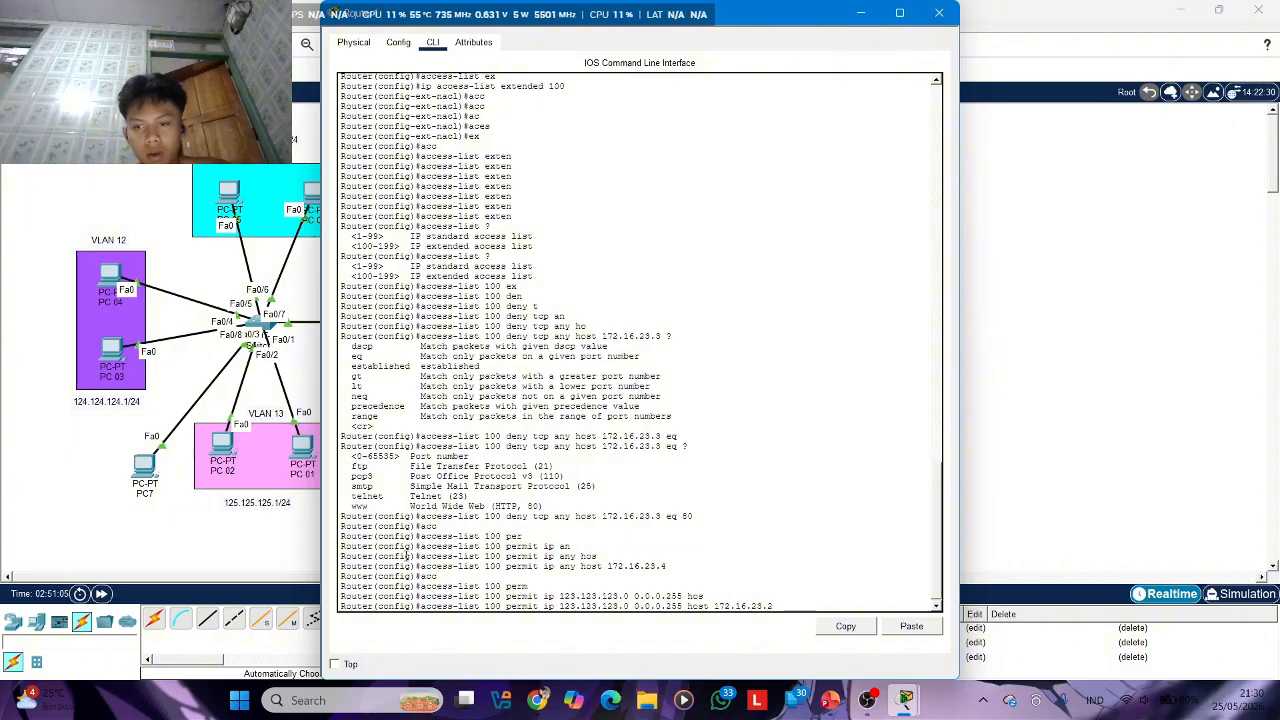
key("Return")
Recall the last access-list 100 permit rule and change its source network to 124.124.124.0
key("Up")
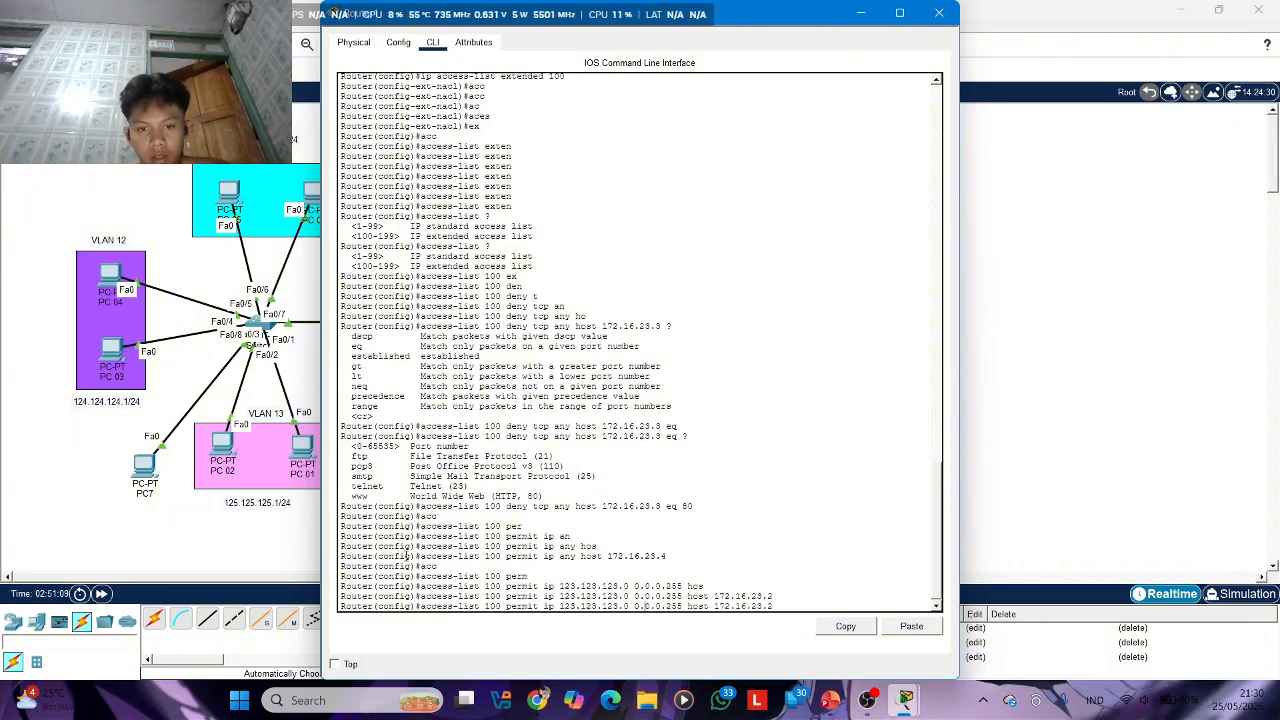
key("Left")
key("Left")
key("Left")
key("Left")
key("Left")
key("Left")
key("Left")
key("Left")
key("Left")
key("Left")
key("Left")
key("Left")
key("Left")
key("Left")
key("Left")
key("Left")
key("Left")
key("Left")
key("Left")
key("Left")
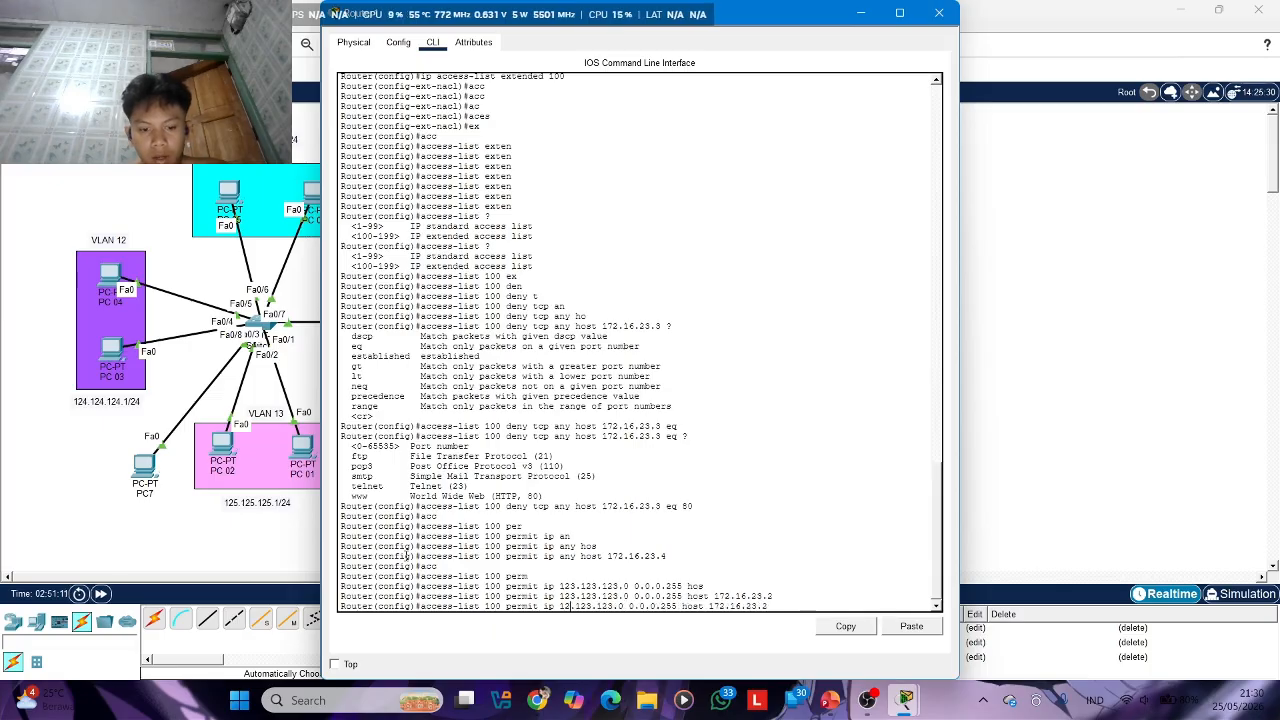
key("Delete")
type("4")
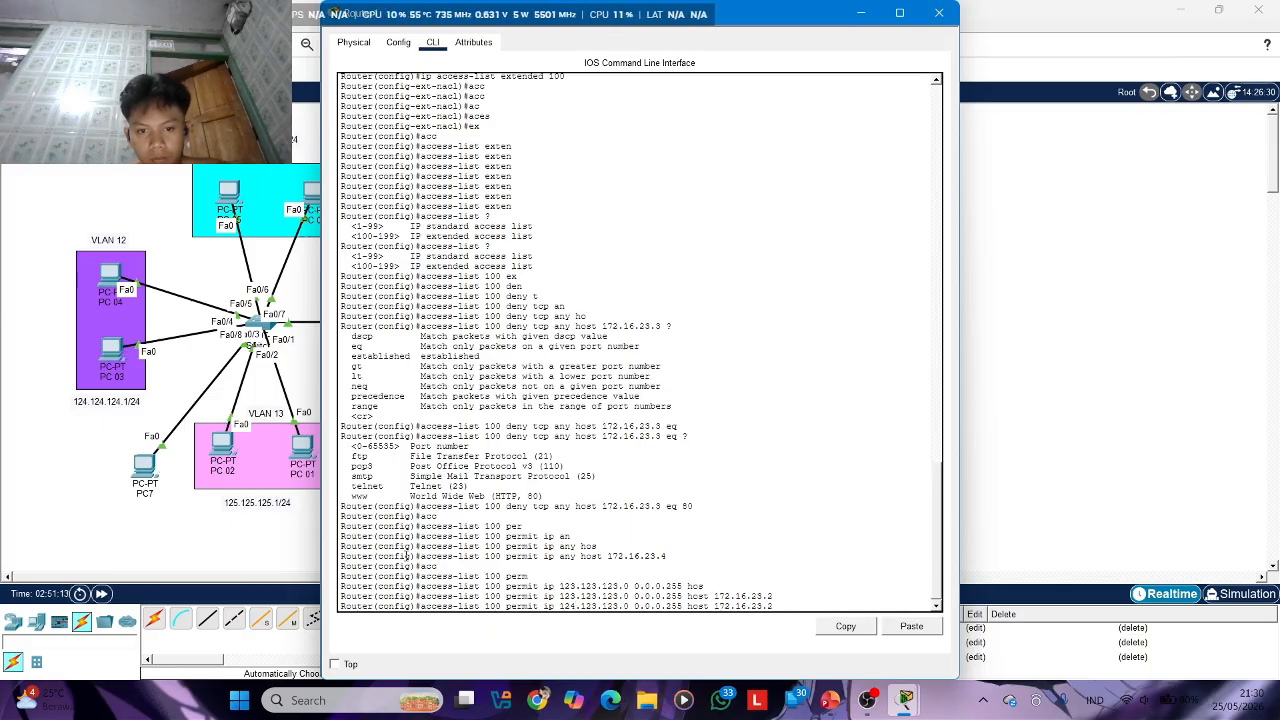
key("Right")
key("Right")
key("Right")
key("Delete")
type("4")
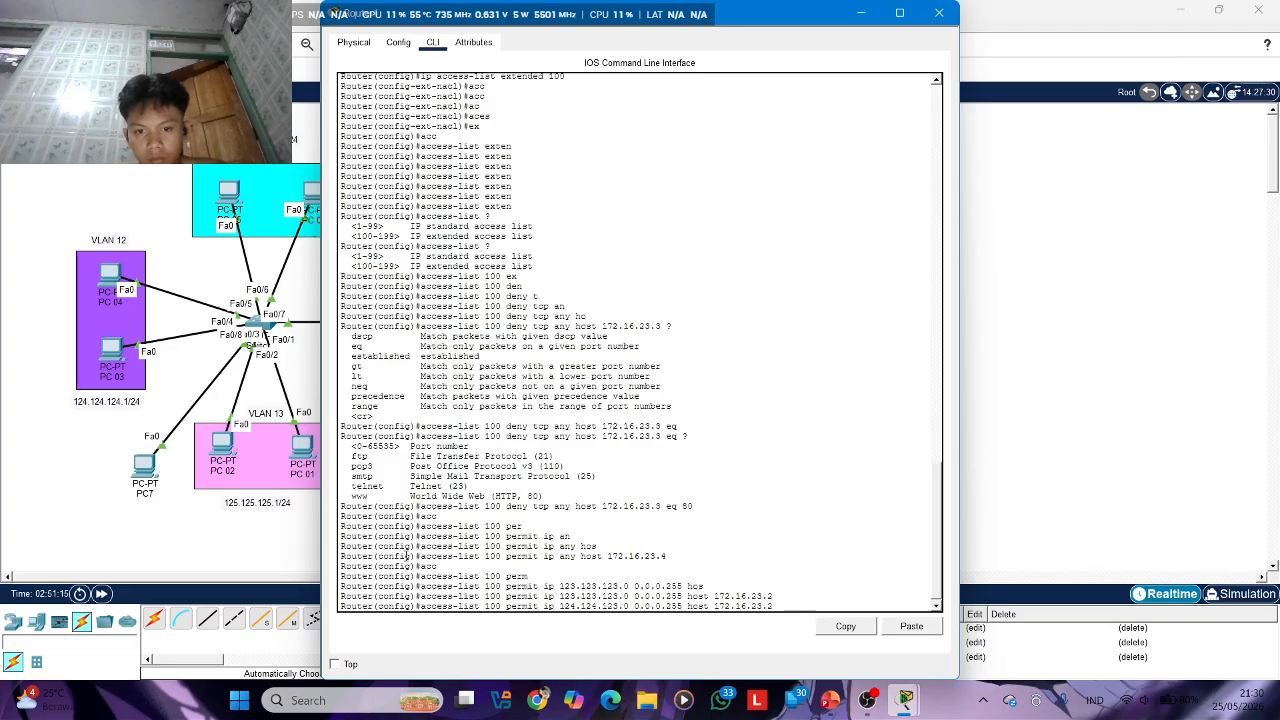
key("Right")
key("Right")
key("Right")
key("Delete")
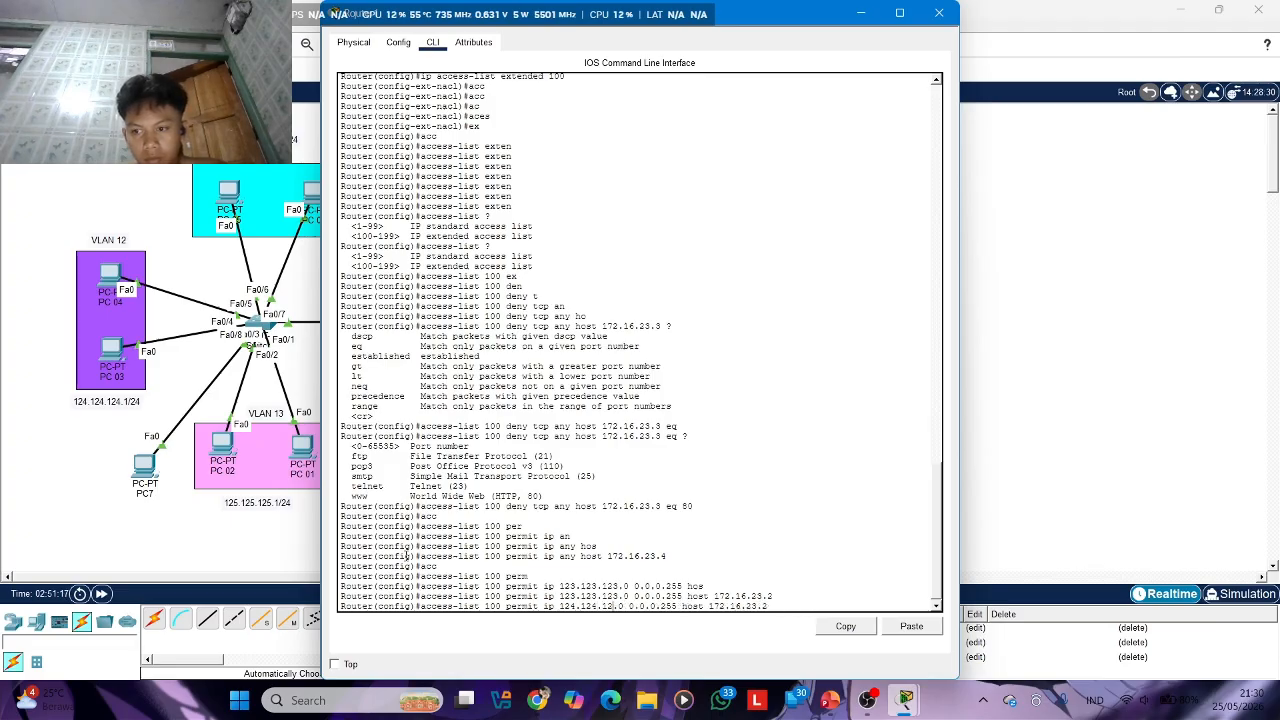
type("4")
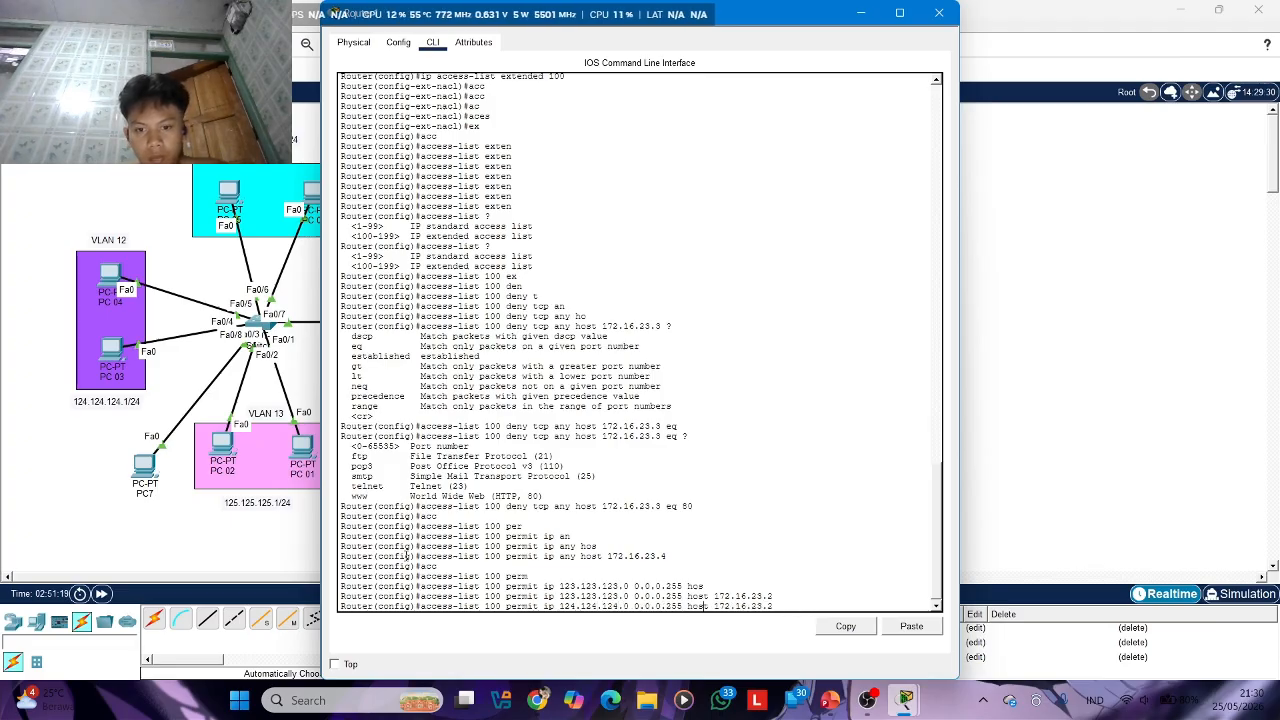
Change the recalled rule's destination host to 172.16.23.4 and add it to access list 100
key("BackSpace")
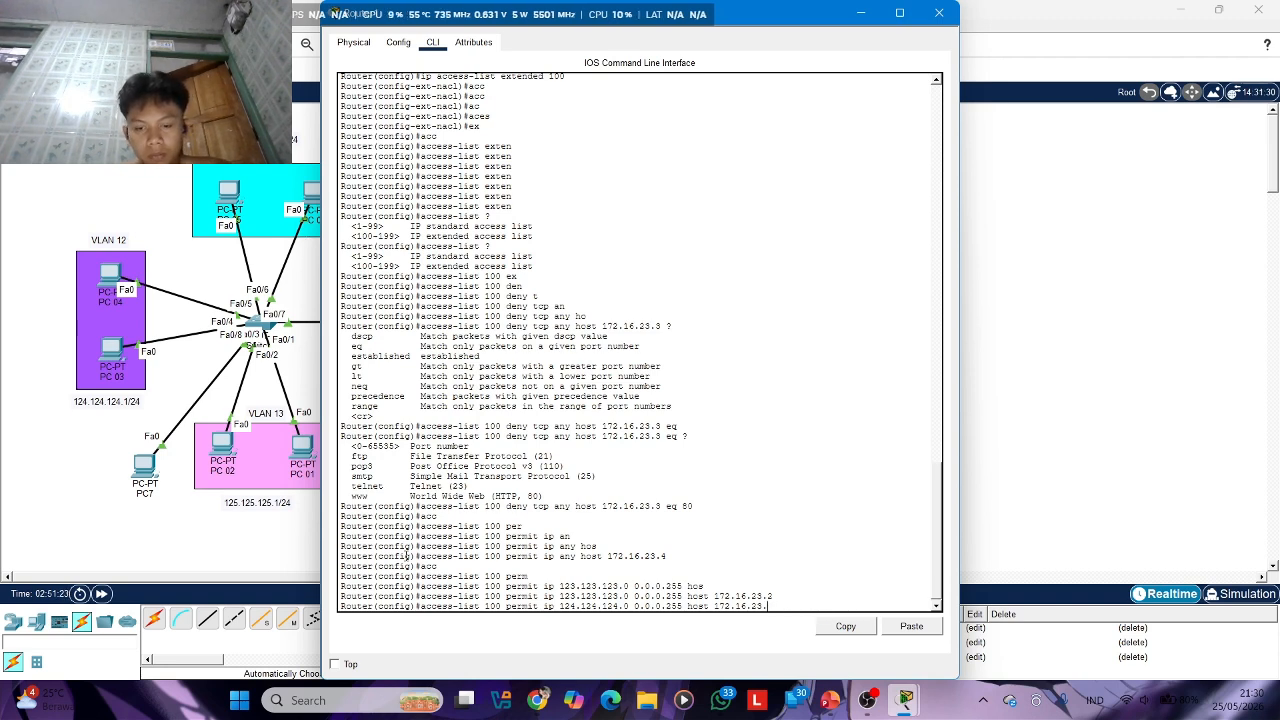
type("4")
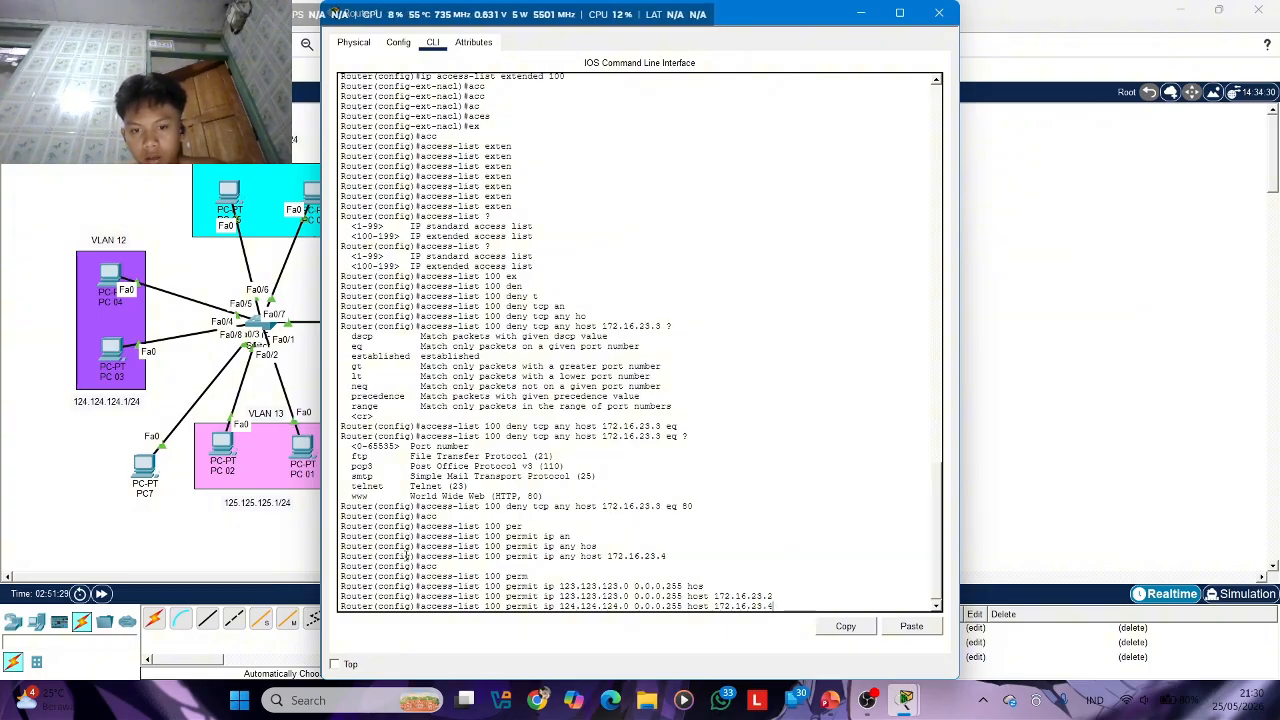
key("Return")
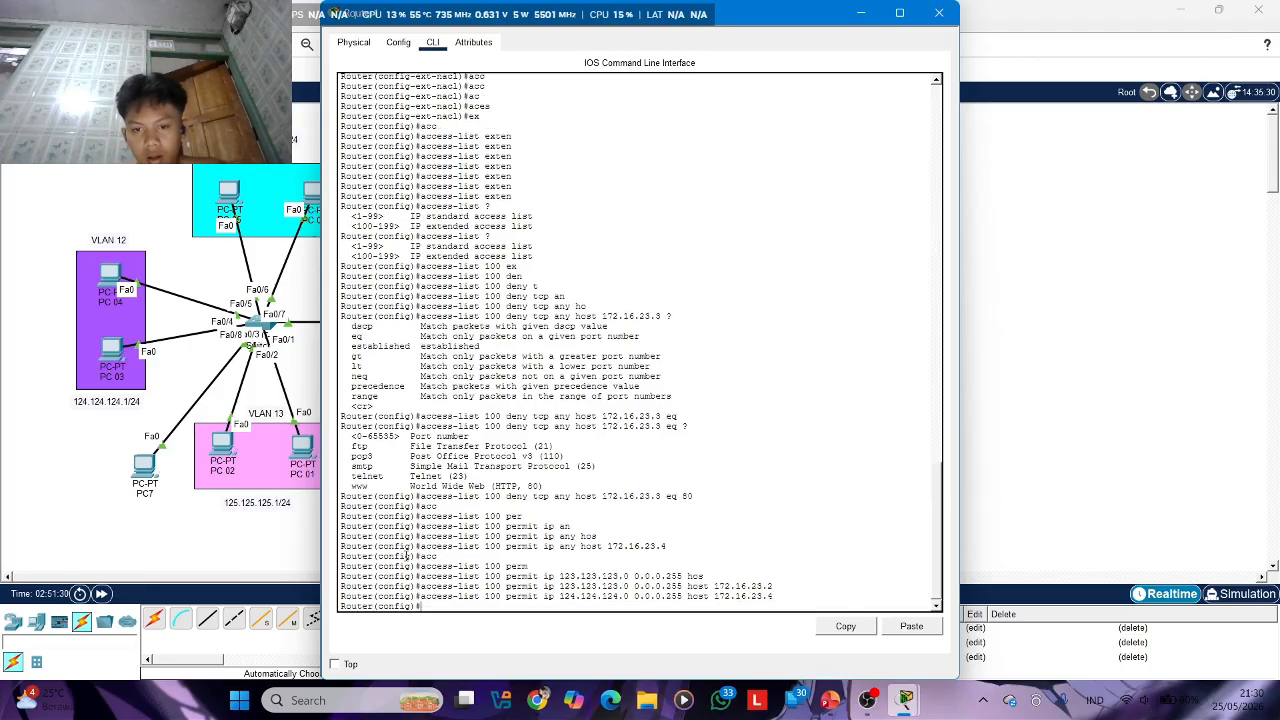
Reopen Router1's command line and enter interface configuration for g0/0
left_click(940, 14)
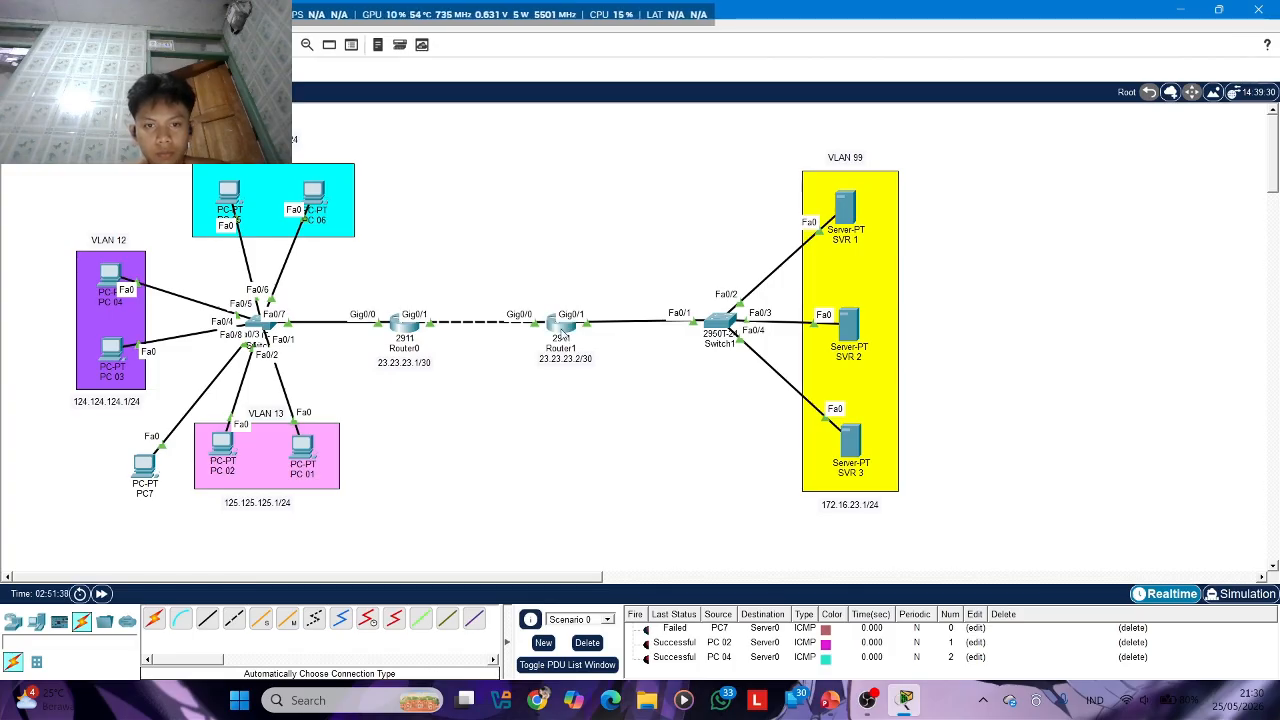
left_click(563, 335)
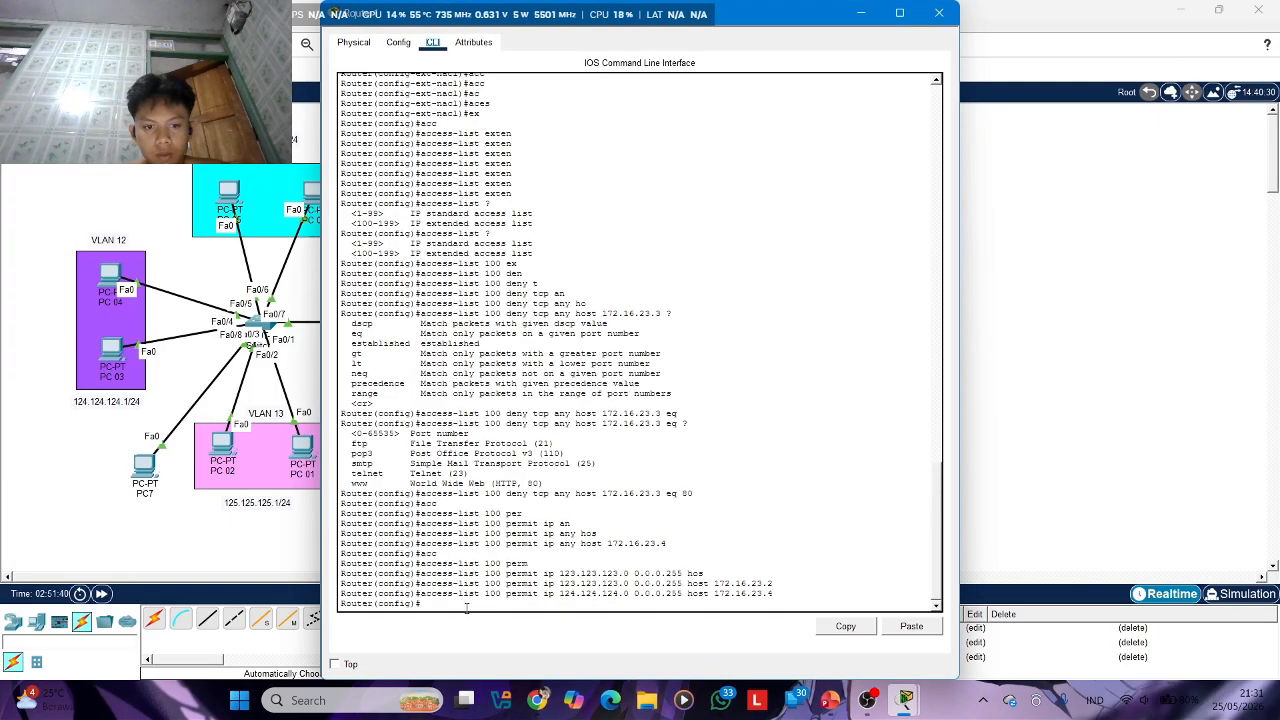
type("int ")
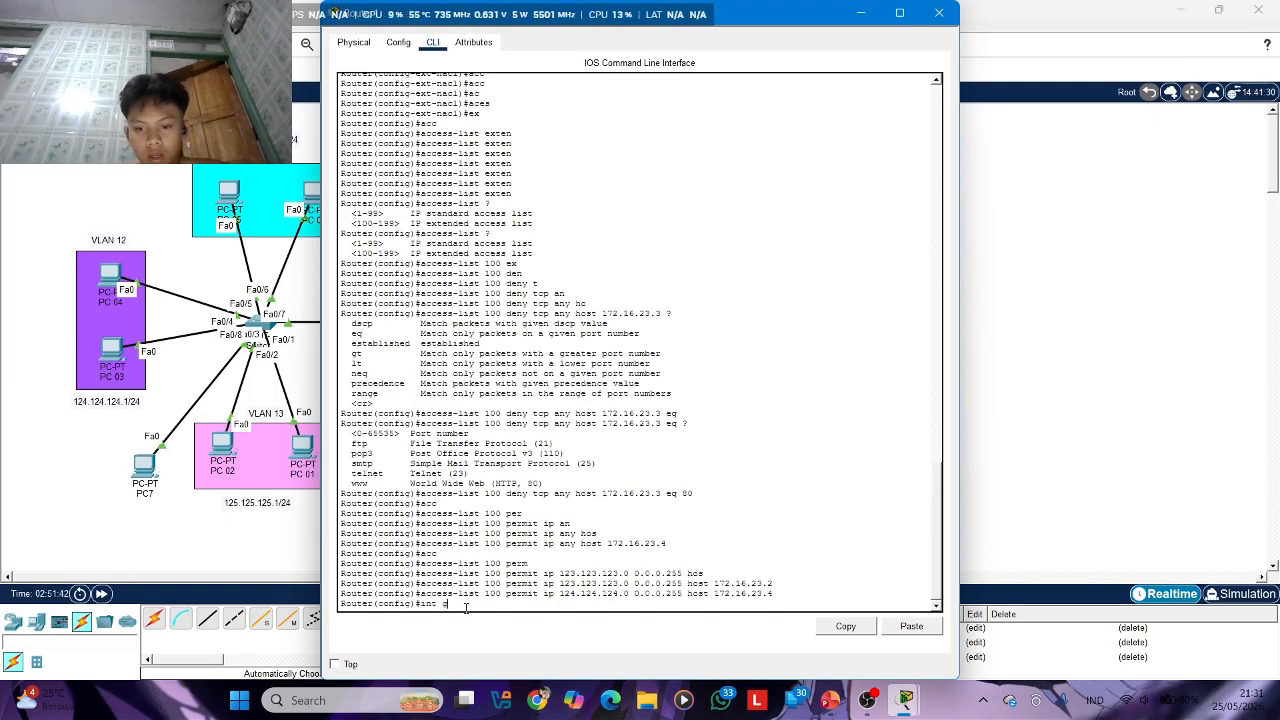
type("g0/")
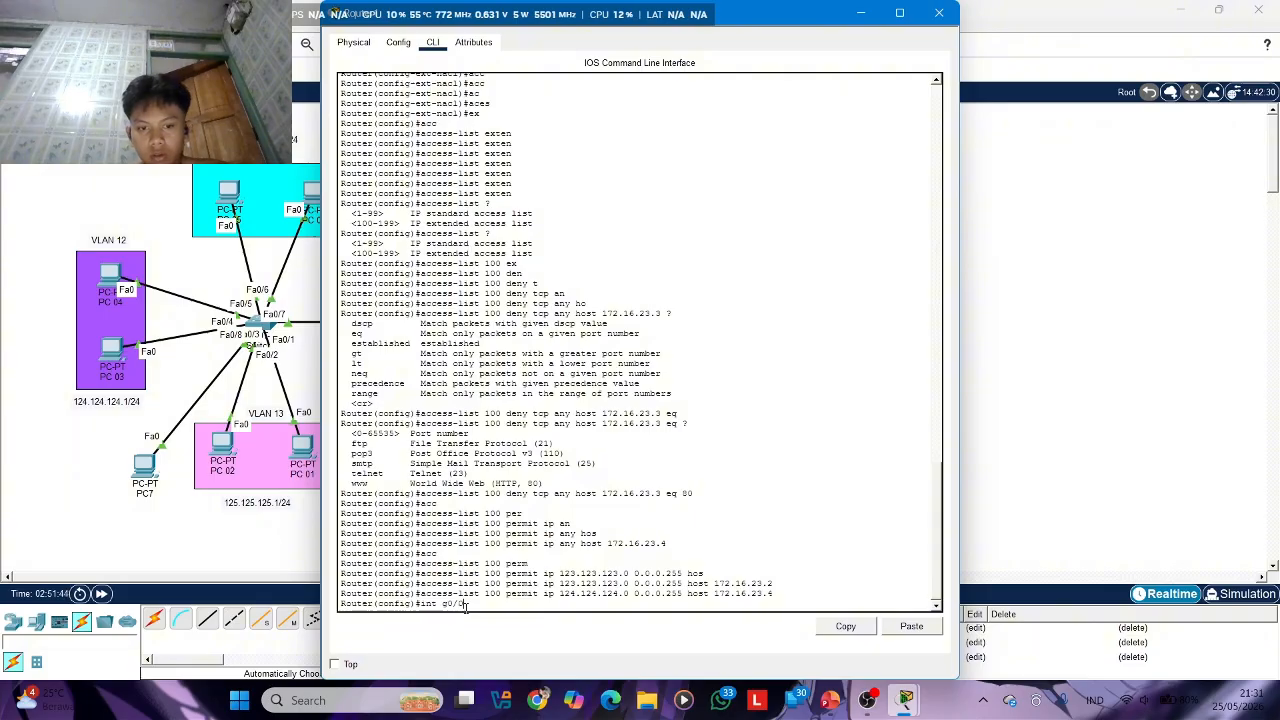
type("0")
key("Return")
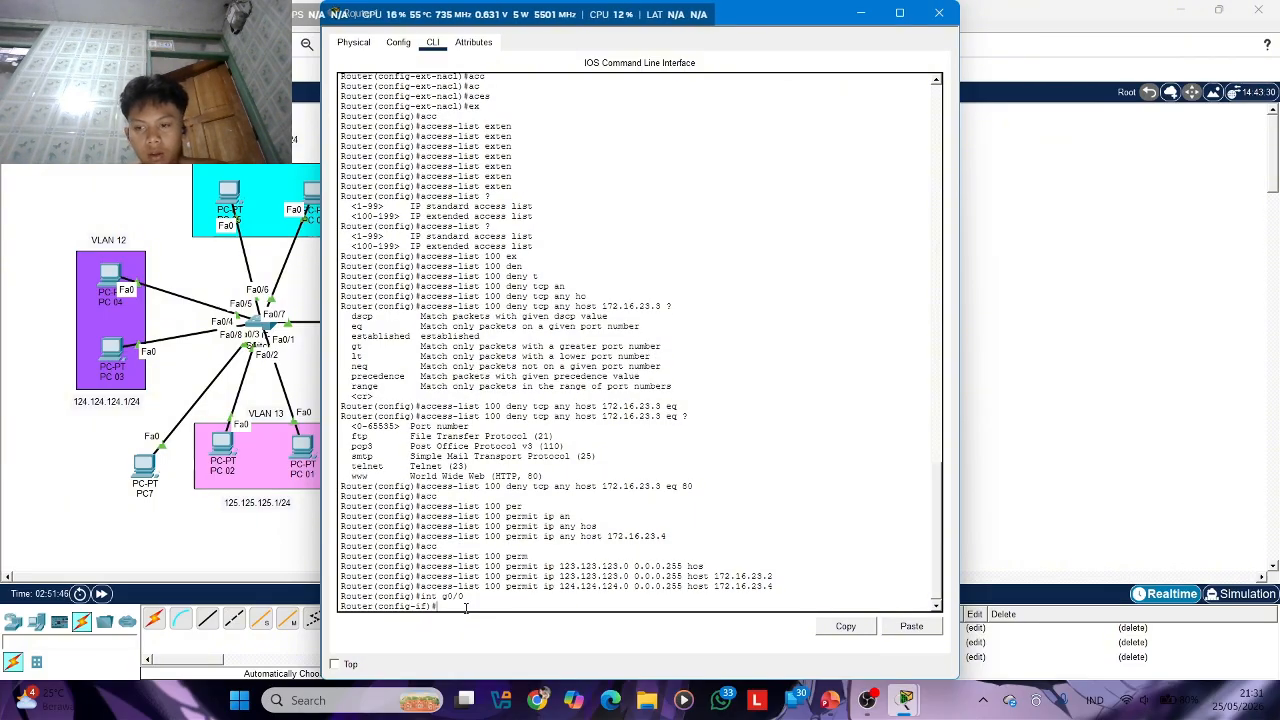
type("acc")
key("Tab")
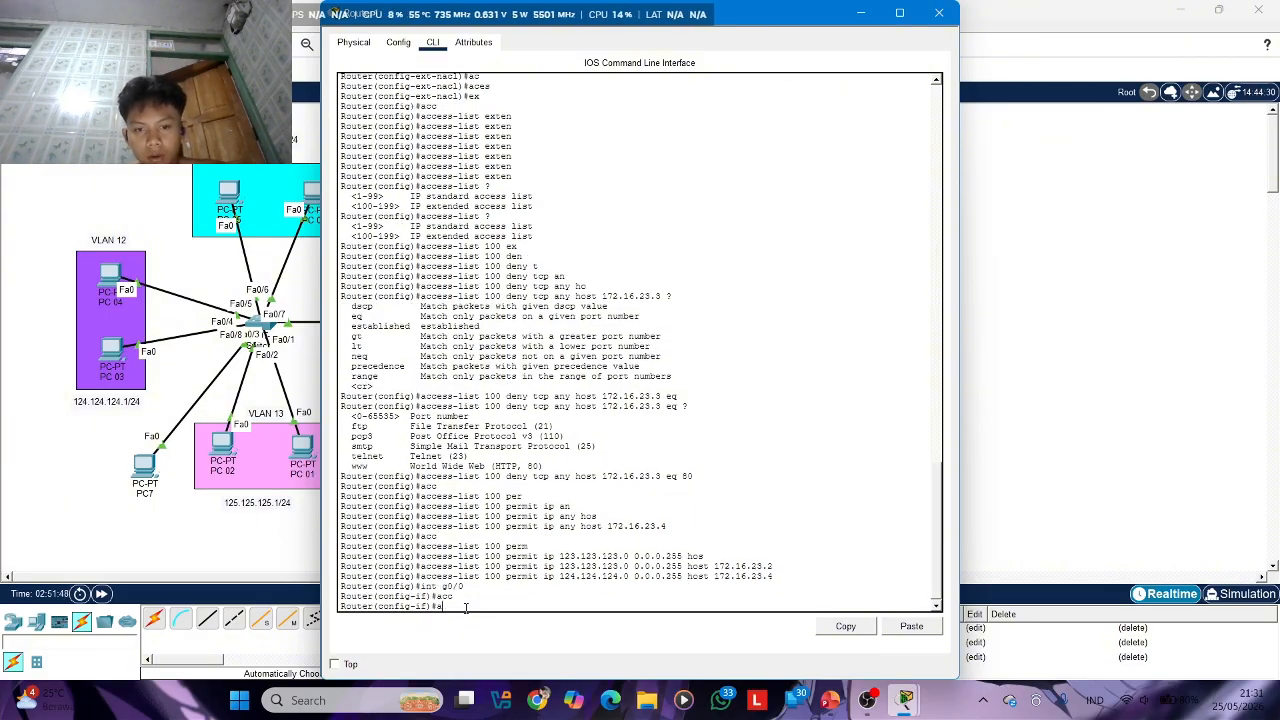
type("c")
key("Tab")
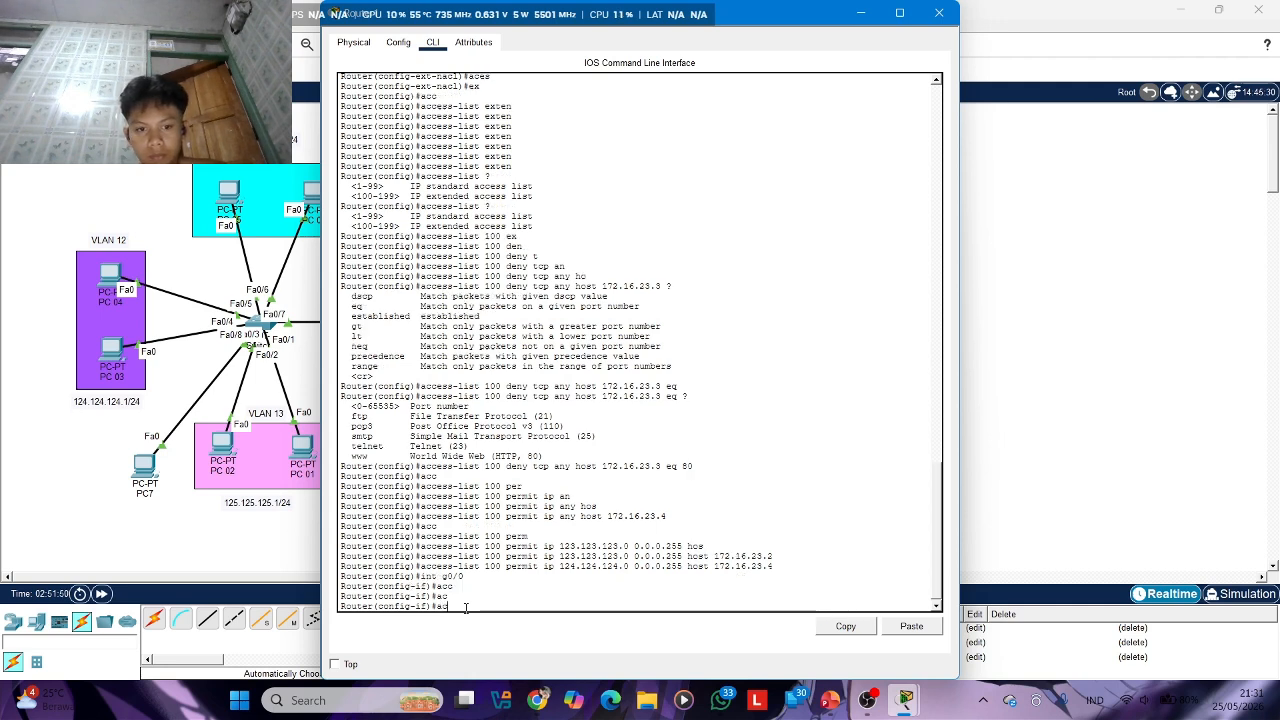
key("BackSpace")
key("BackSpace")
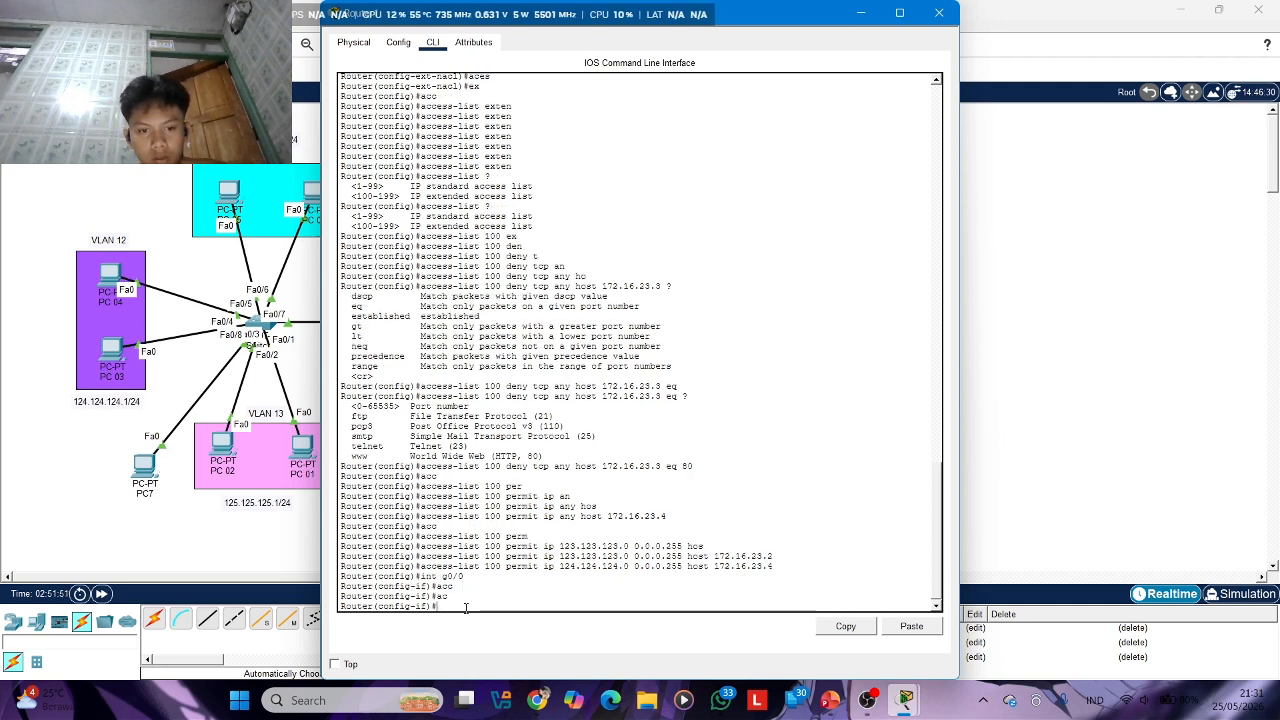
type("ac")
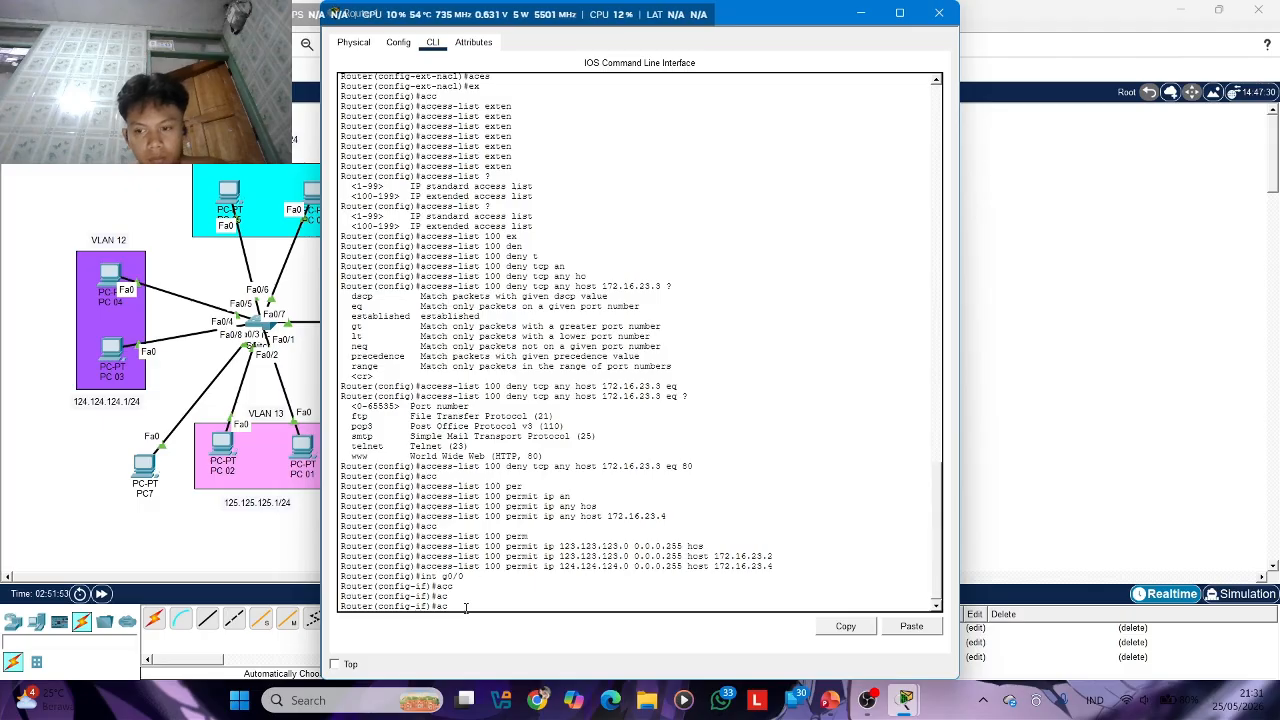
key("Tab")
key("Tab")
key("Return")
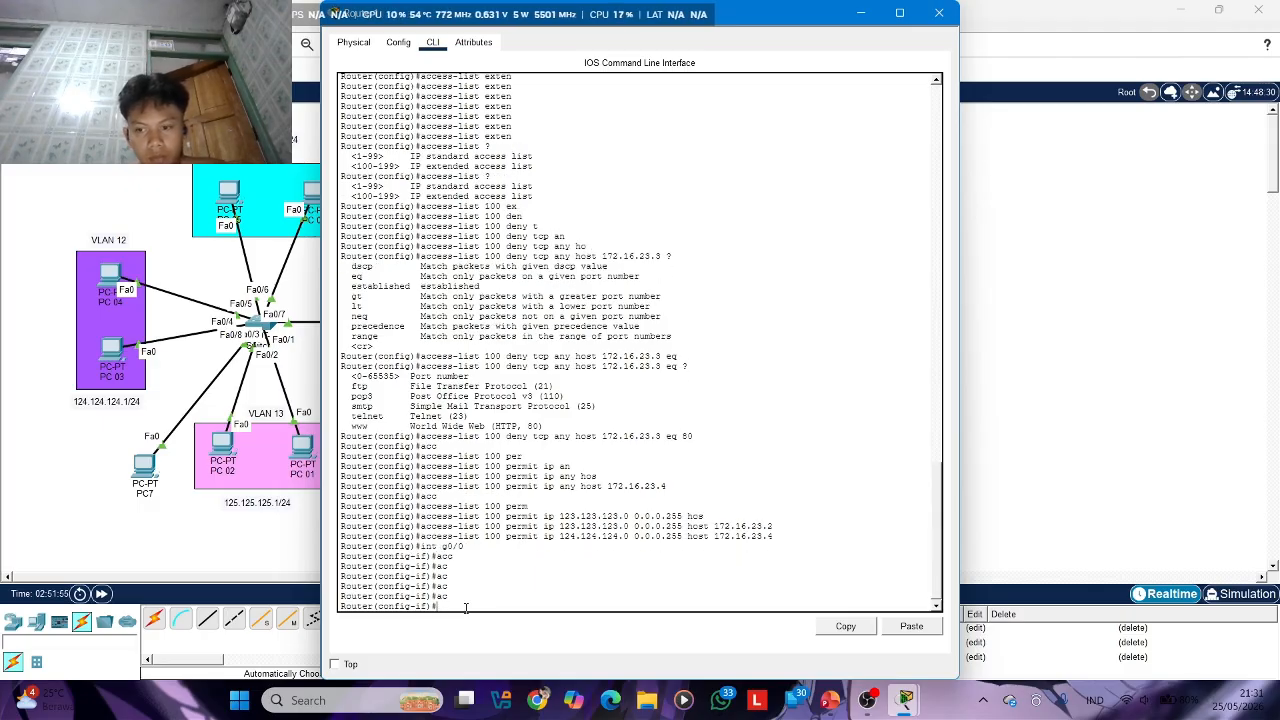
type("a")
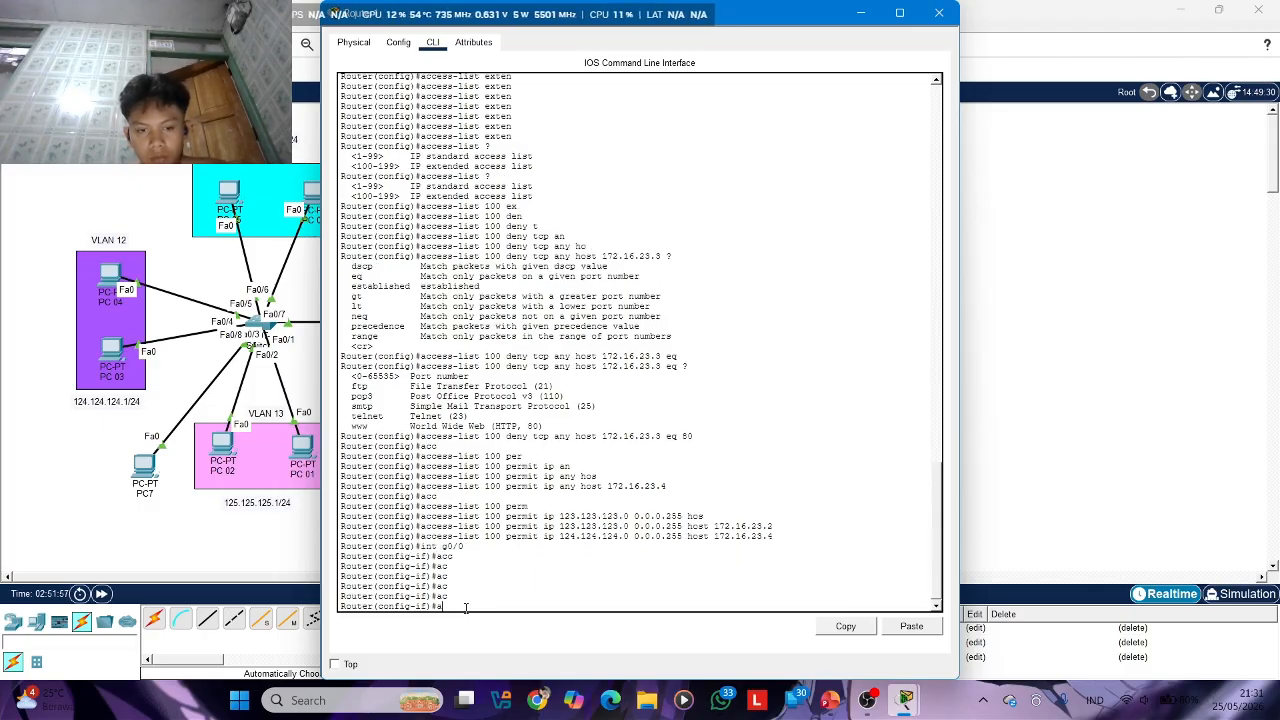
Look back through Router1's command history for the syntax used to apply an access group to an interface
scroll(552, 326, "up", 20)
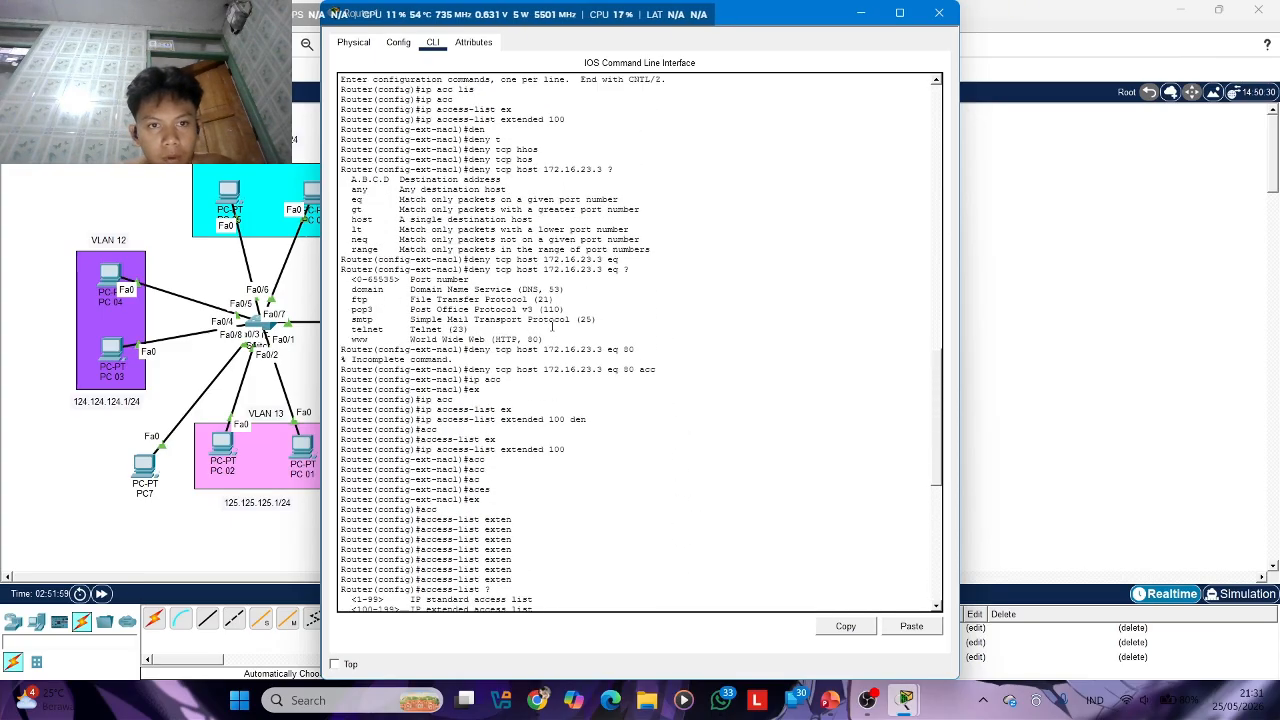
scroll(552, 326, "down", 8)
scroll(552, 326, "down", 9)
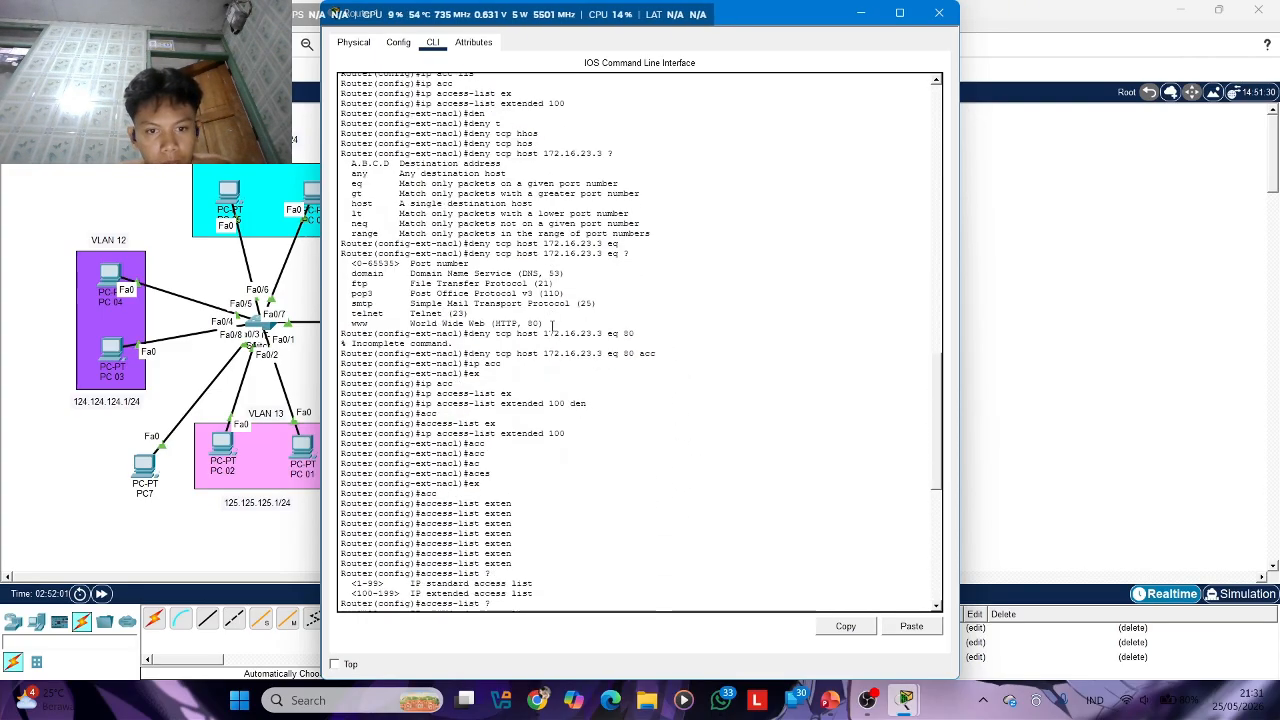
scroll(552, 326, "down", 5)
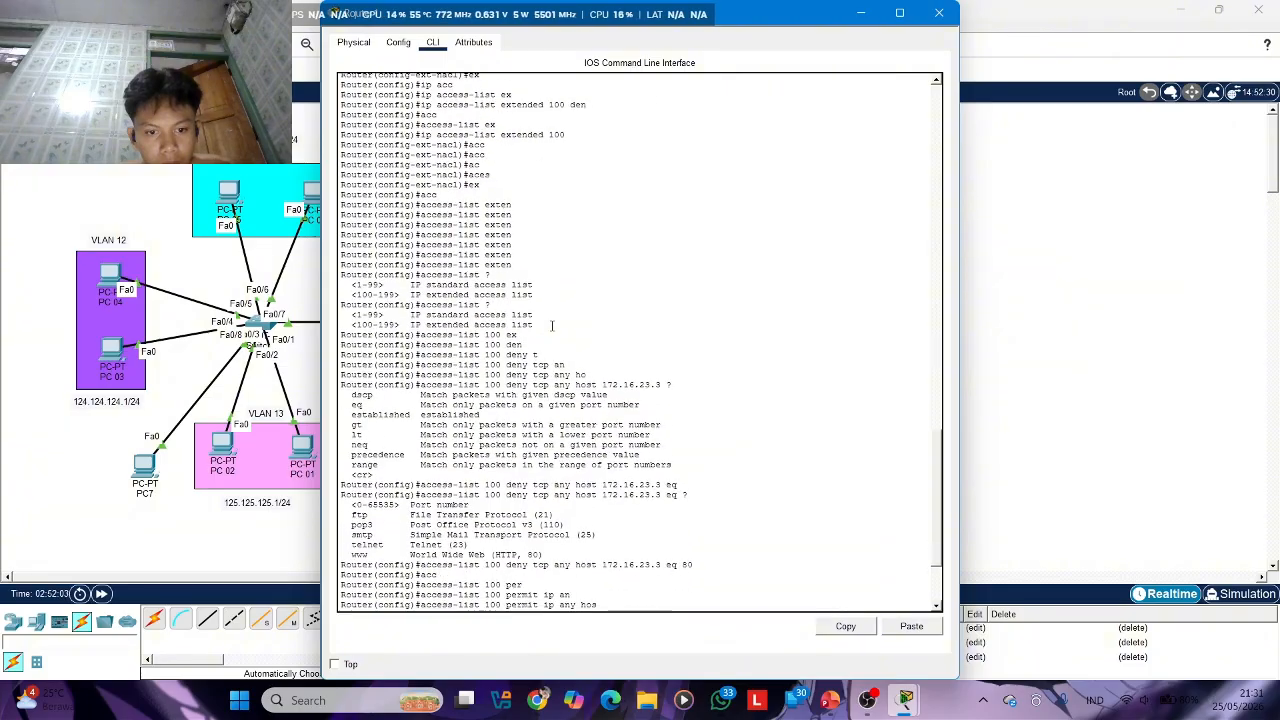
scroll(552, 326, "up", 20)
scroll(552, 326, "up", 12)
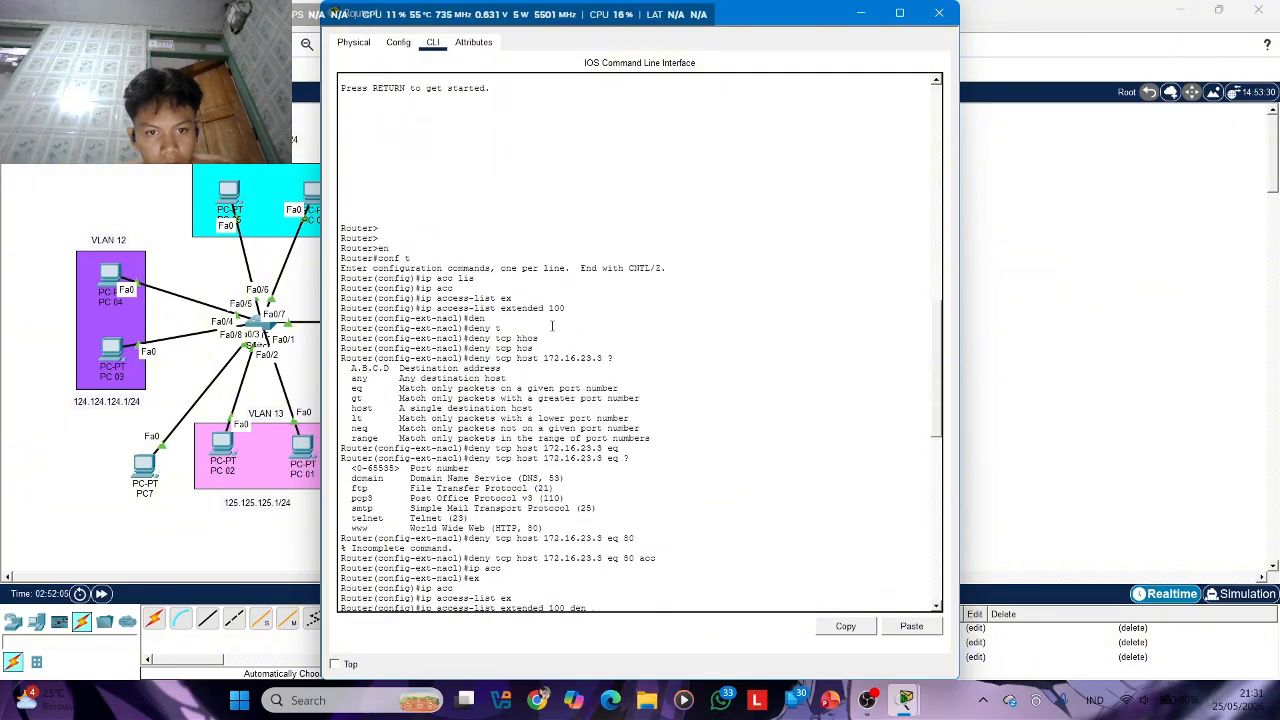
scroll(551, 326, "up", 2)
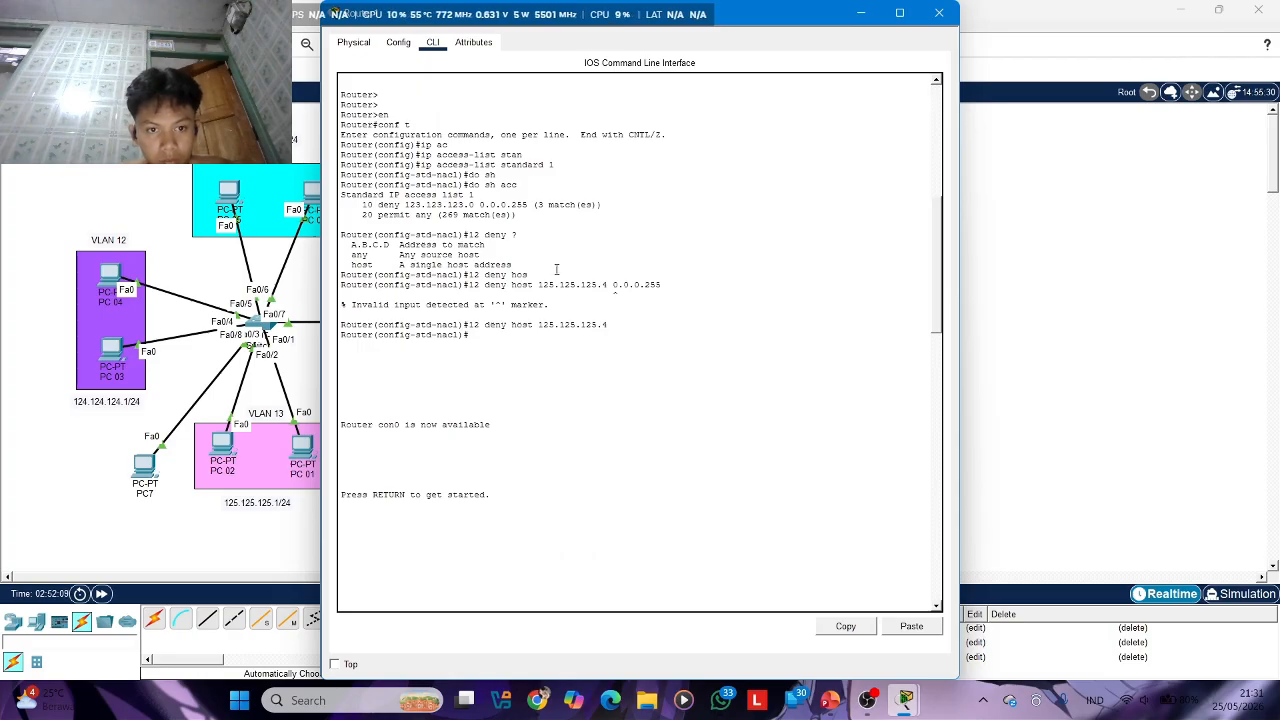
scroll(487, 292, "up", 3)
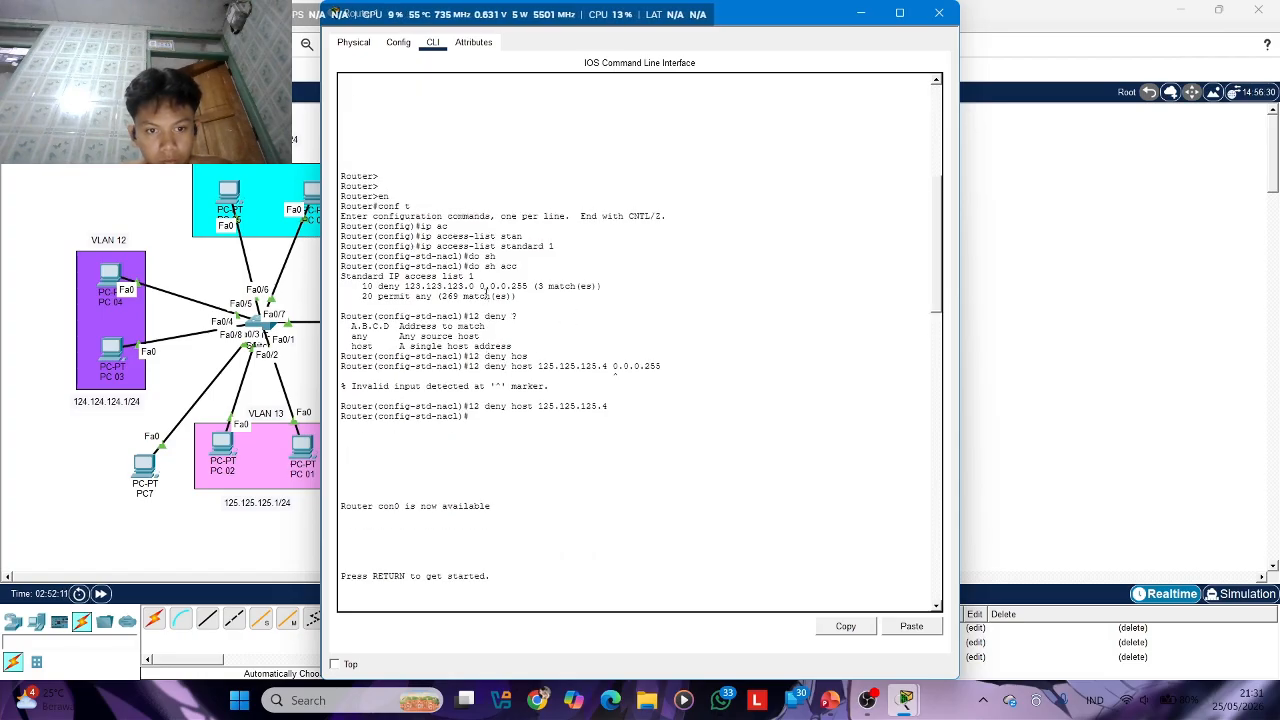
scroll(487, 292, "up", 10)
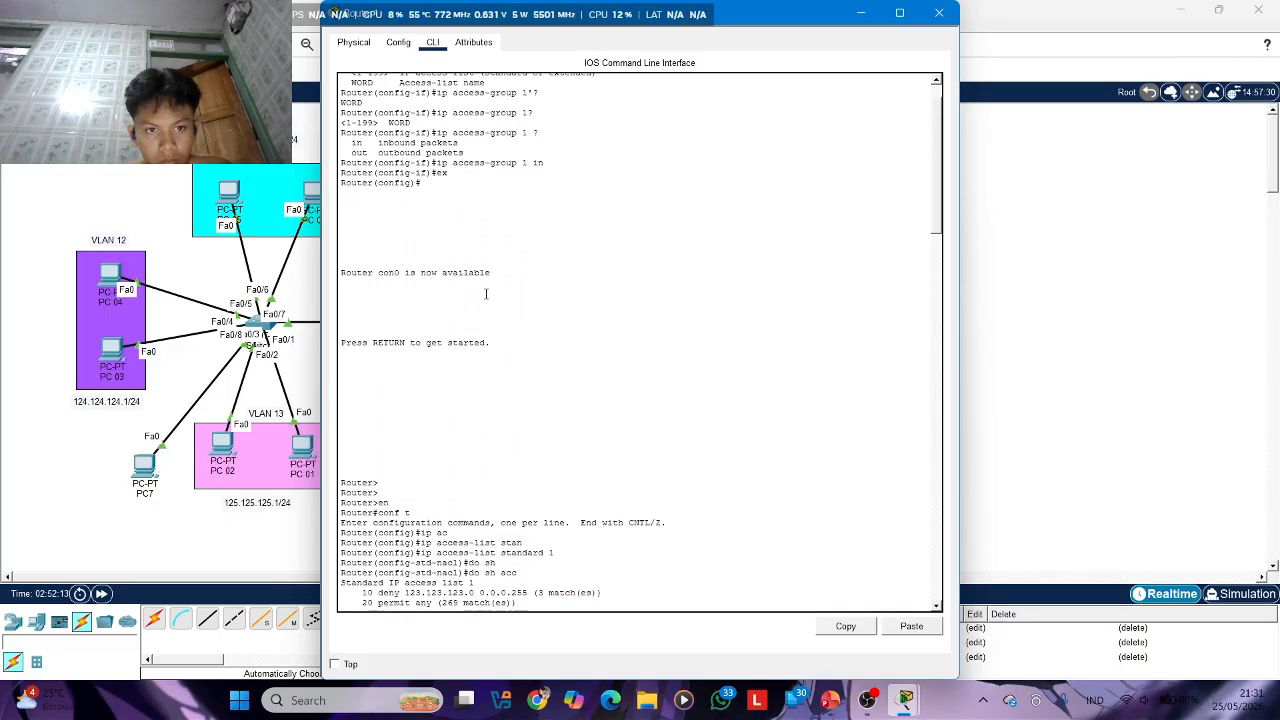
scroll(486, 293, "up", 2)
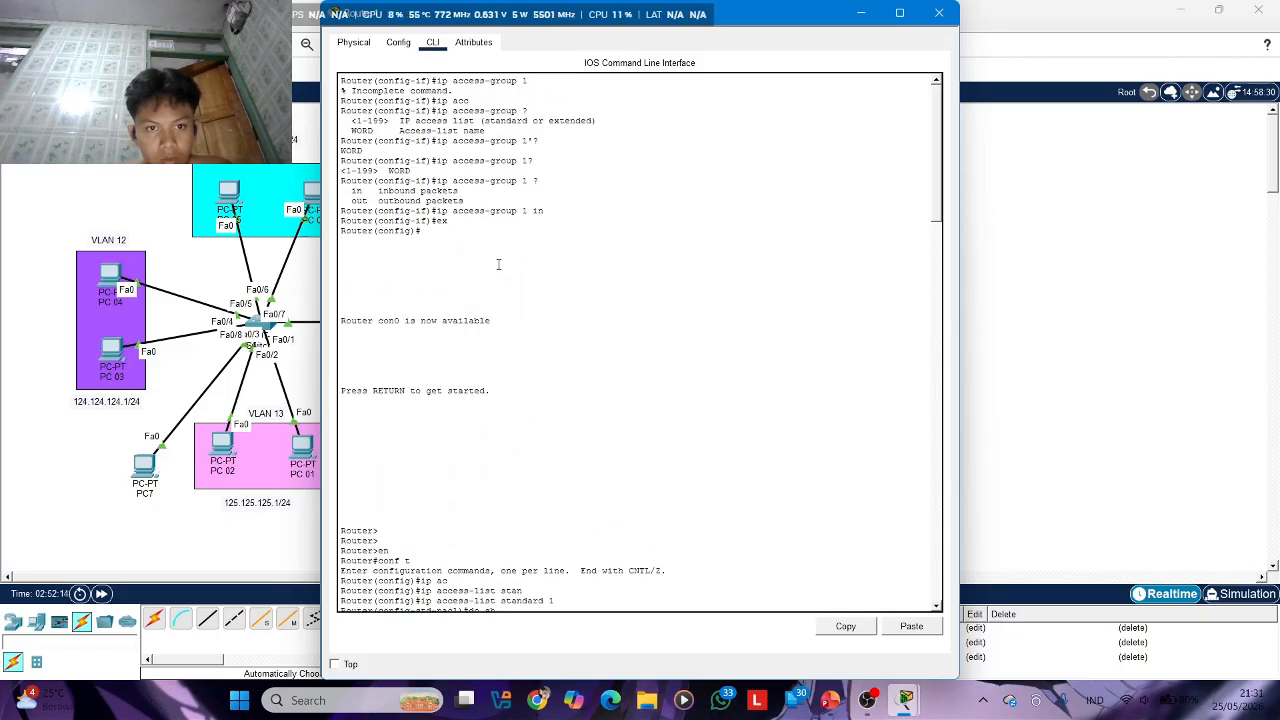
scroll(498, 264, "down", 15)
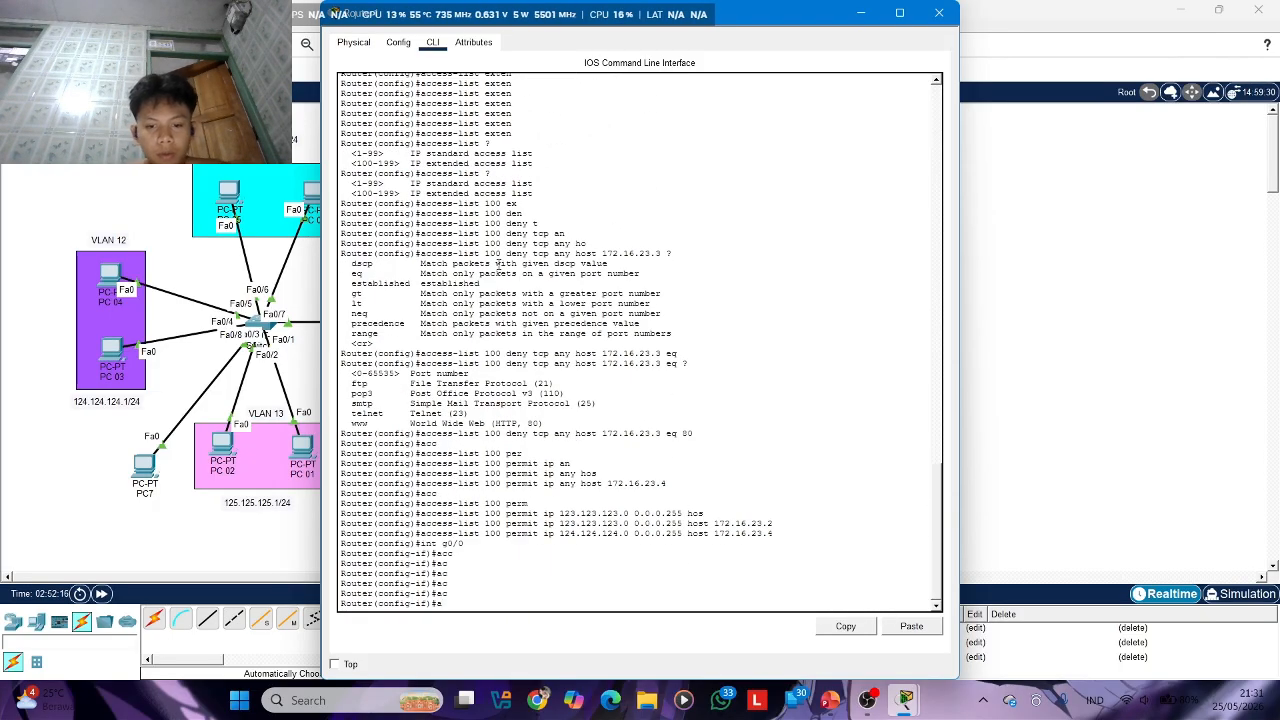
Apply access list 100 inbound on interface g0/0 with ip access-group and close the router window
key("BackSpace")
type("ip ac")
key("Tab")
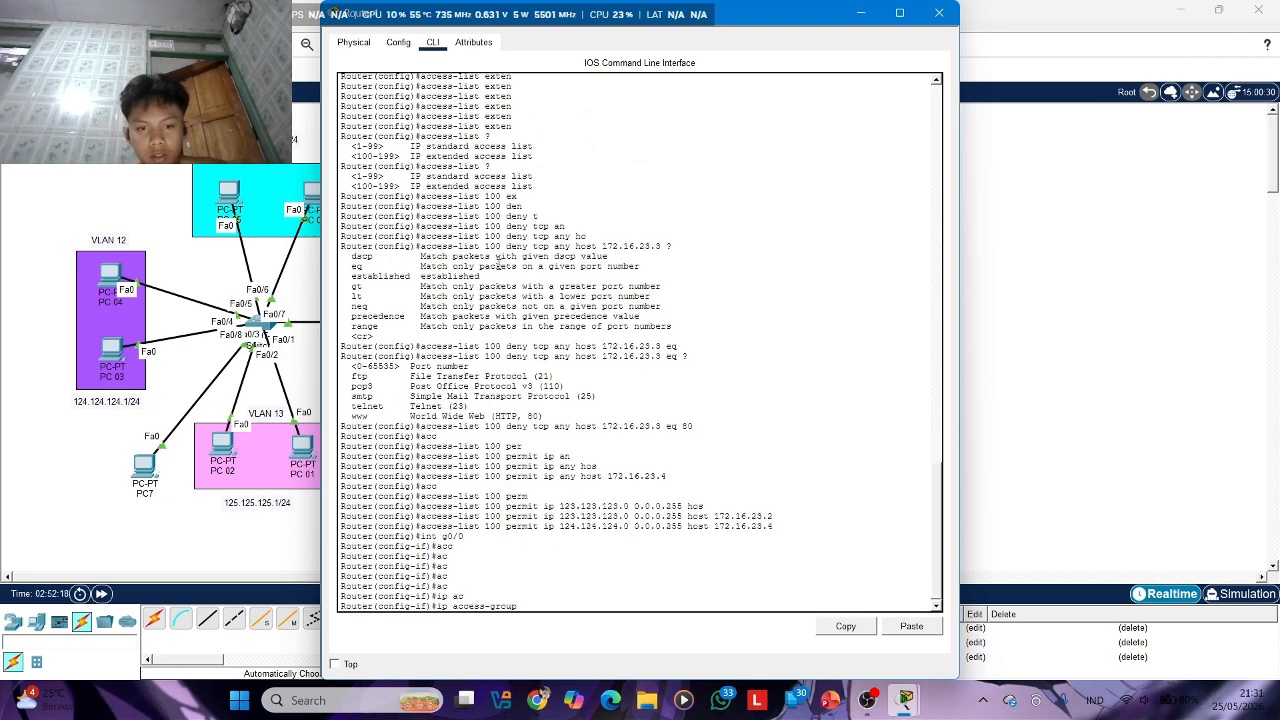
type("100 in")
key("Return")
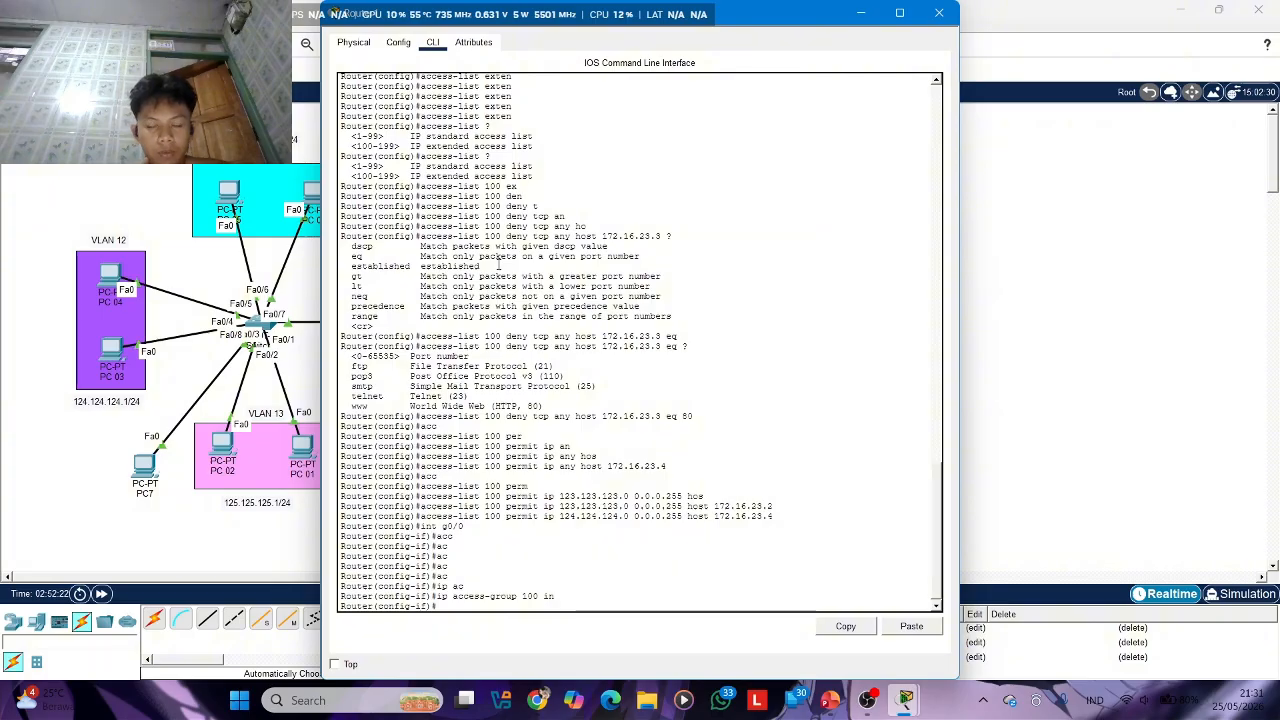
left_click(939, 13)
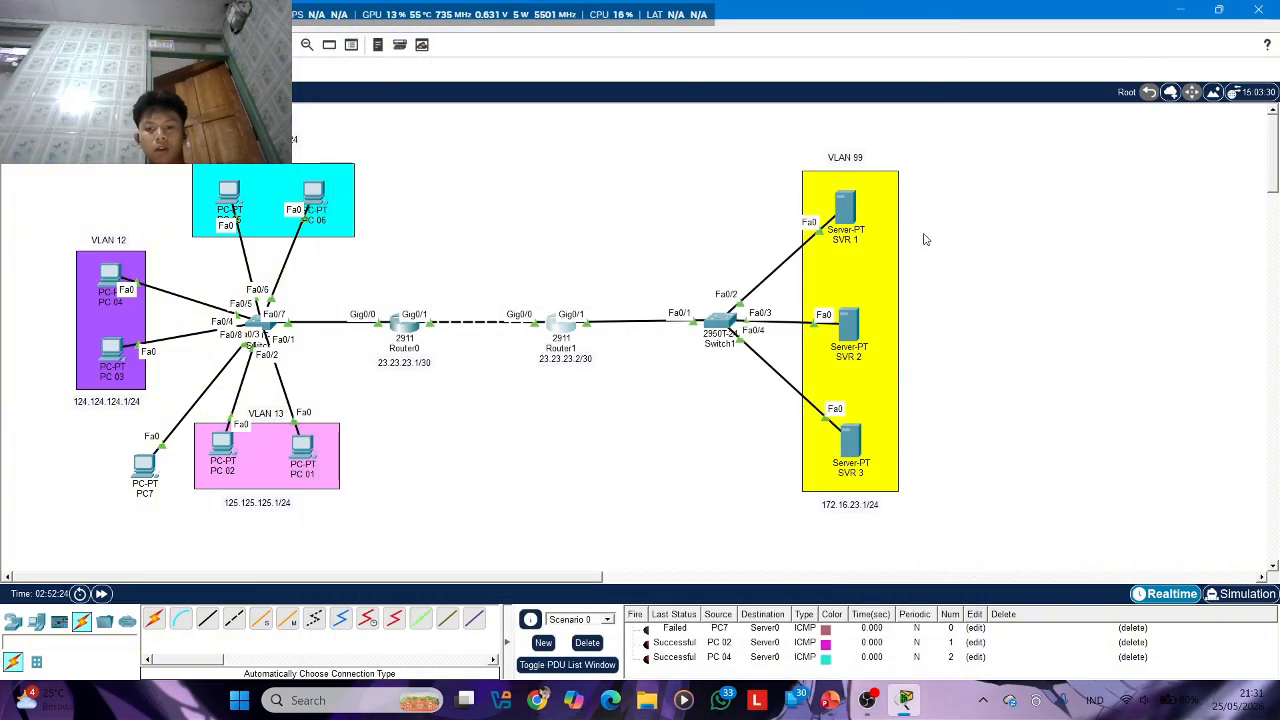
Switch to PowerPoint, review the topic list on slide 73 and the VLAN access rules on slide 79, and return to Packet Tracer
left_click(831, 702)
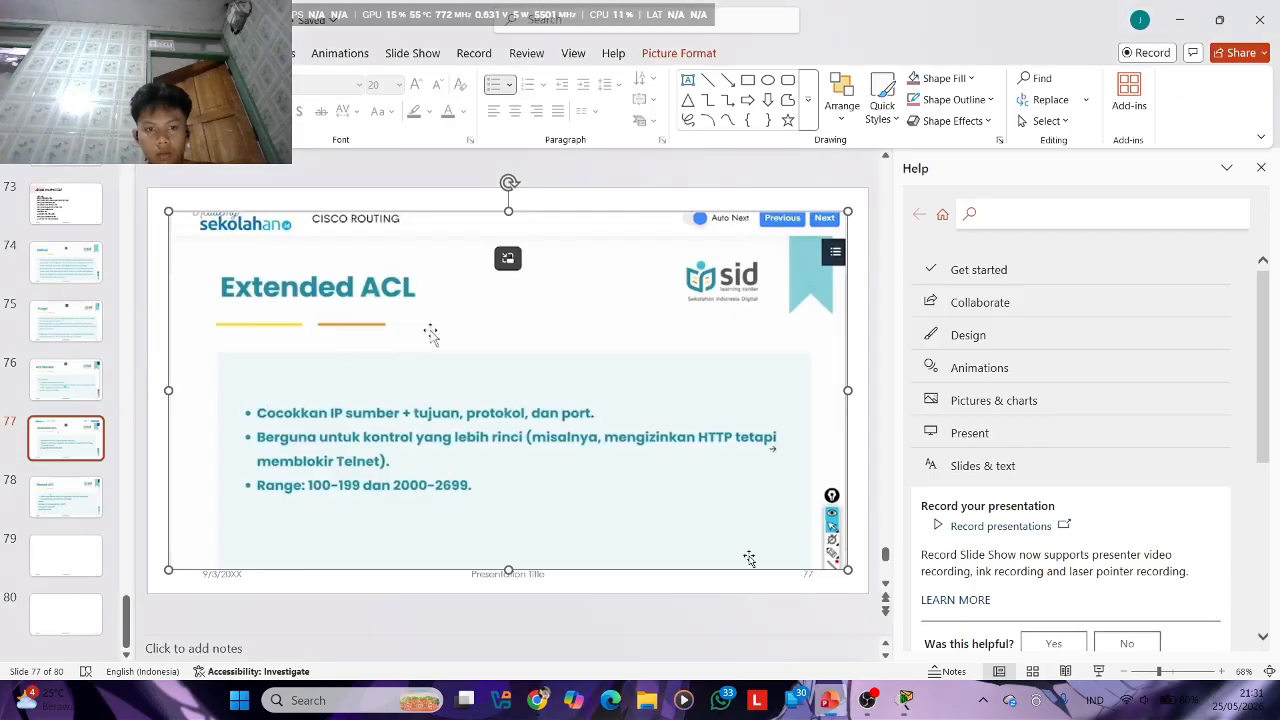
left_click(84, 195)
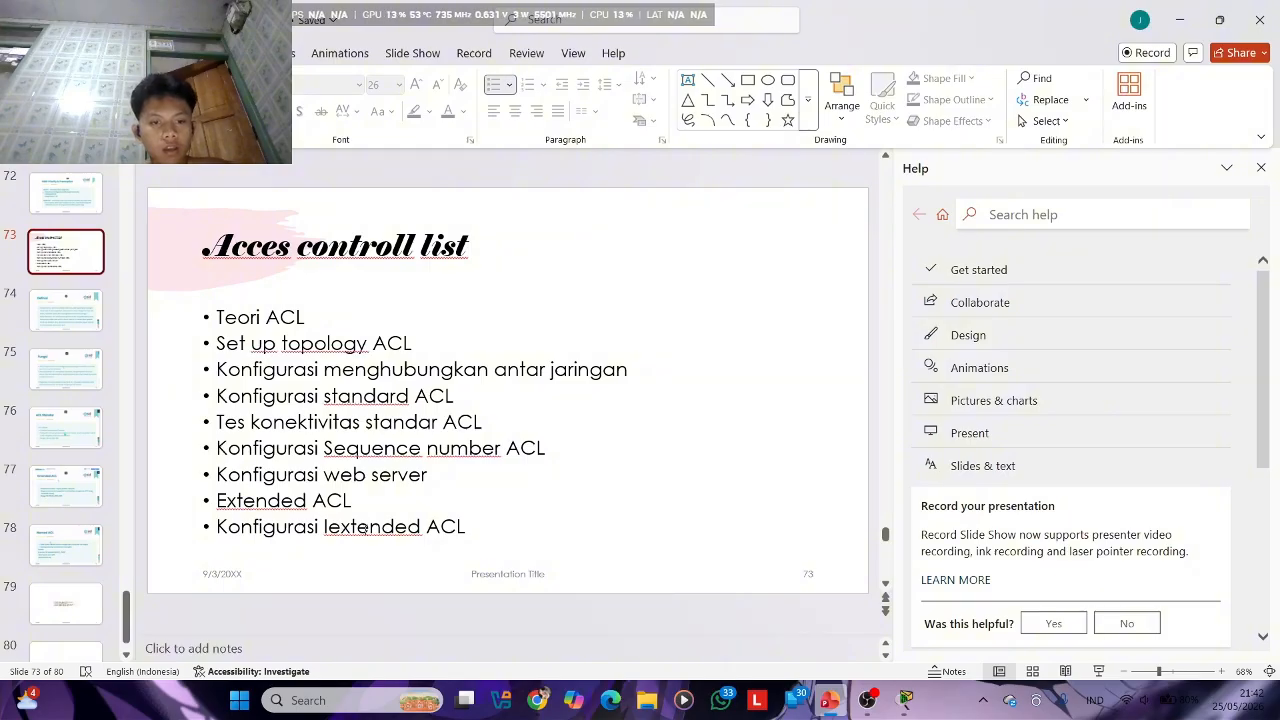
left_click(47, 603)
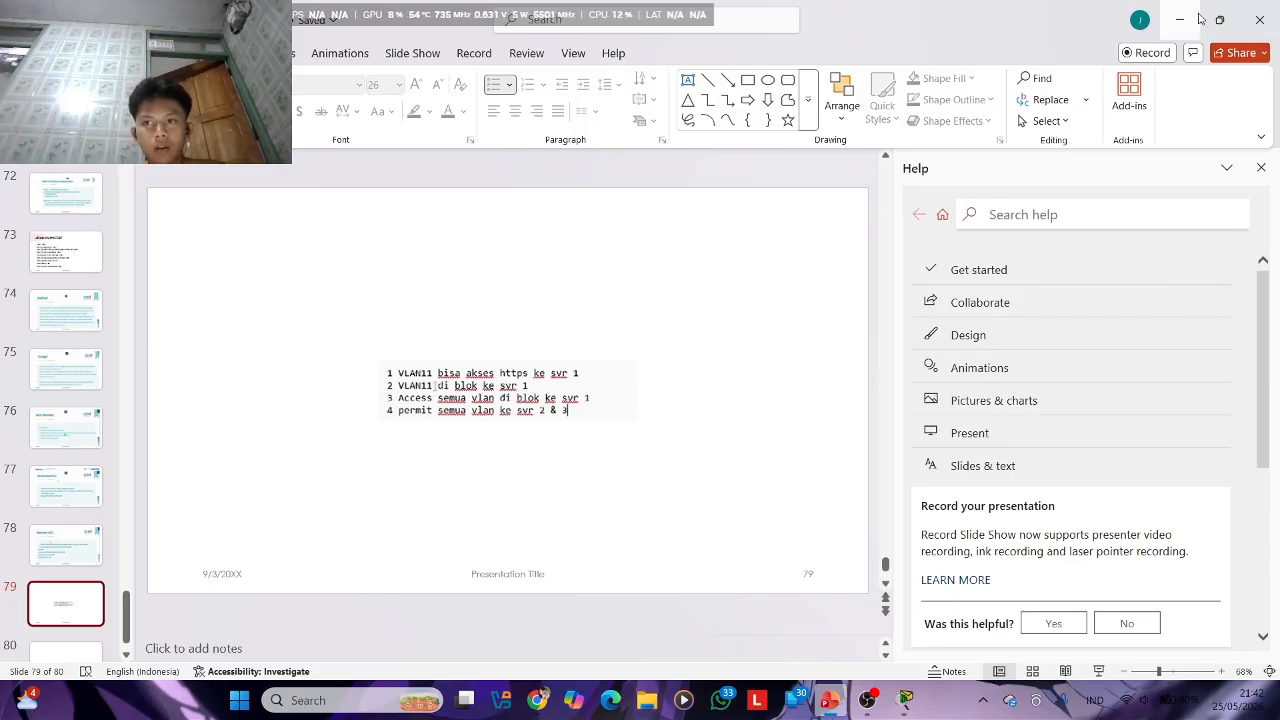
left_click(1260, 19)
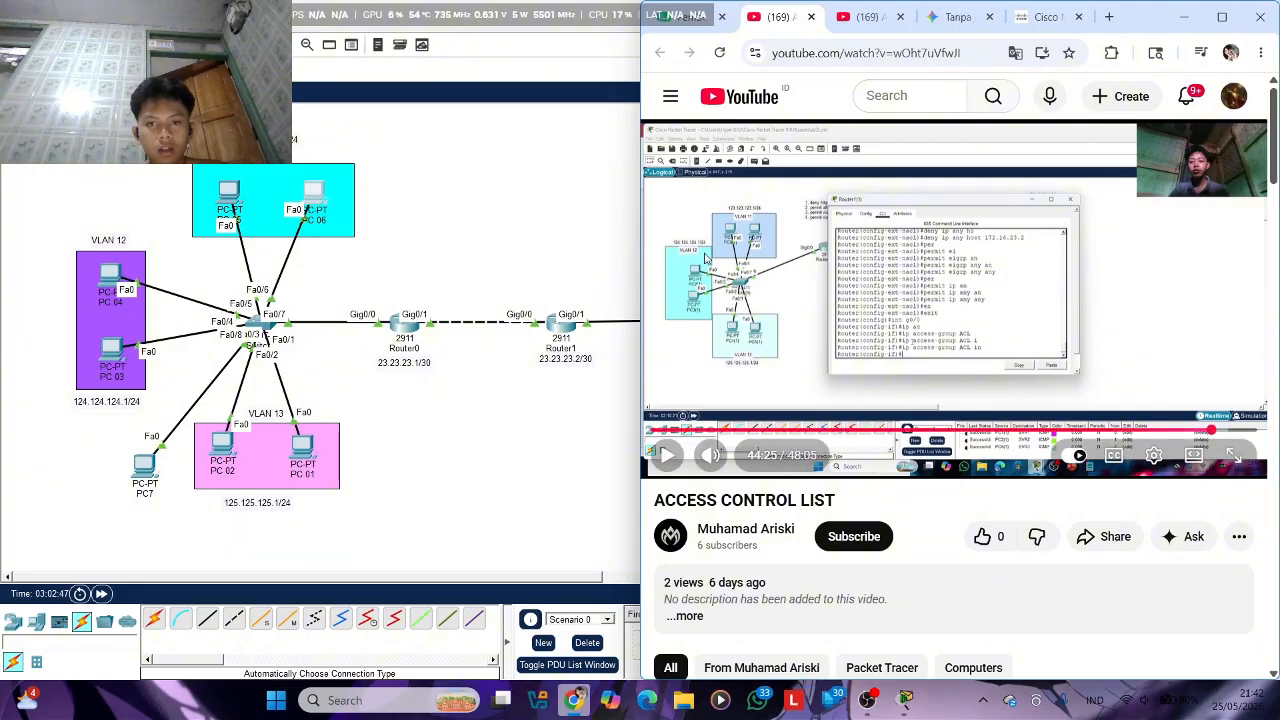
left_click(1180, 18)
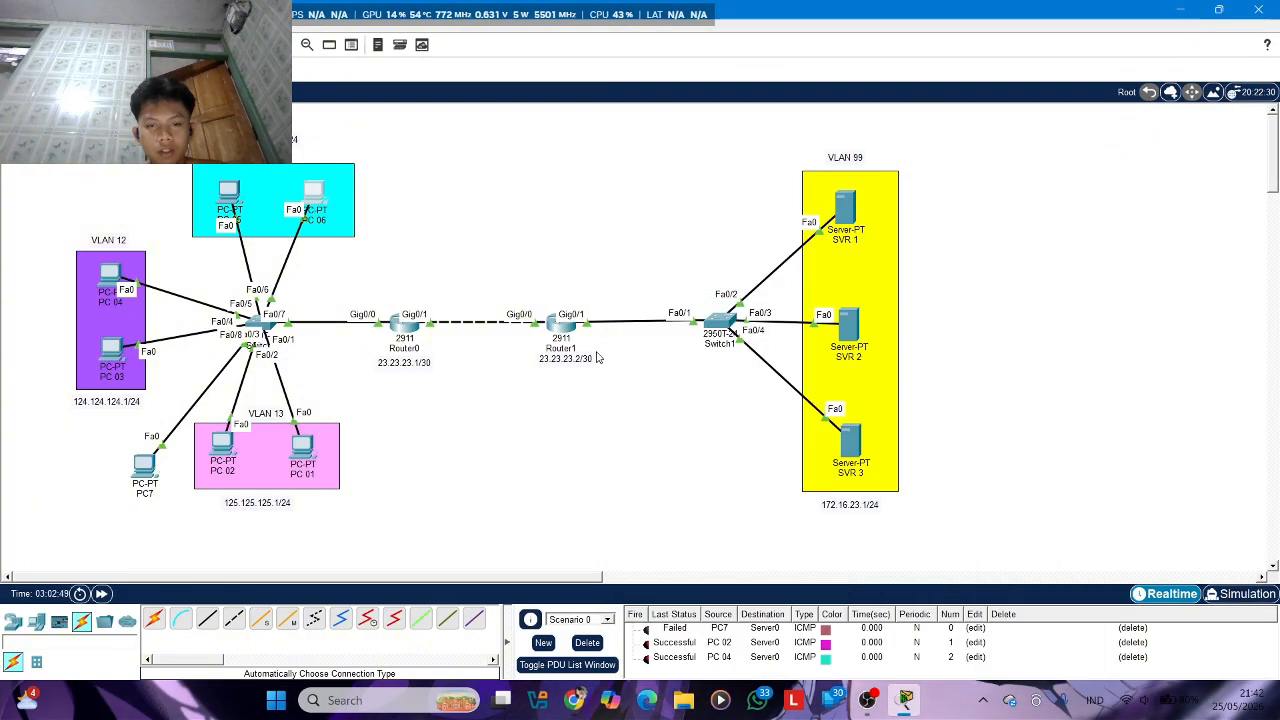
Reopen Router1's command line and enter privileged mode and global configuration mode
left_click(555, 324)
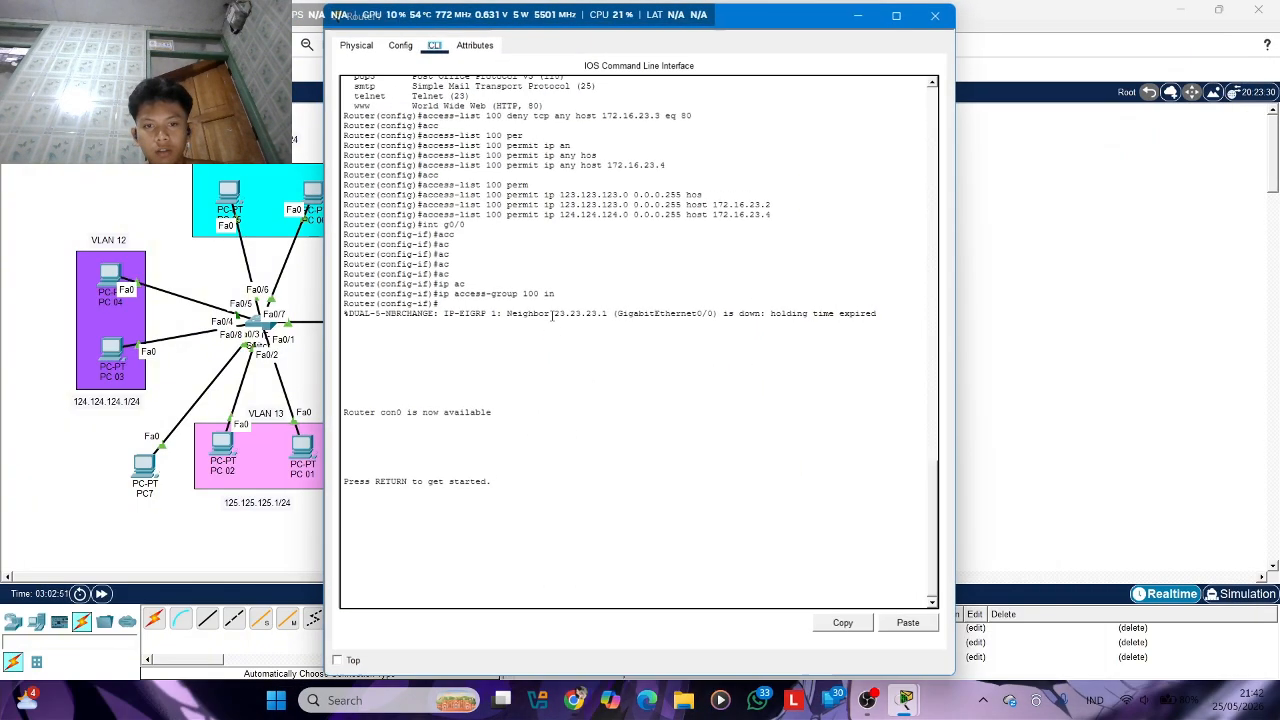
key("Return")
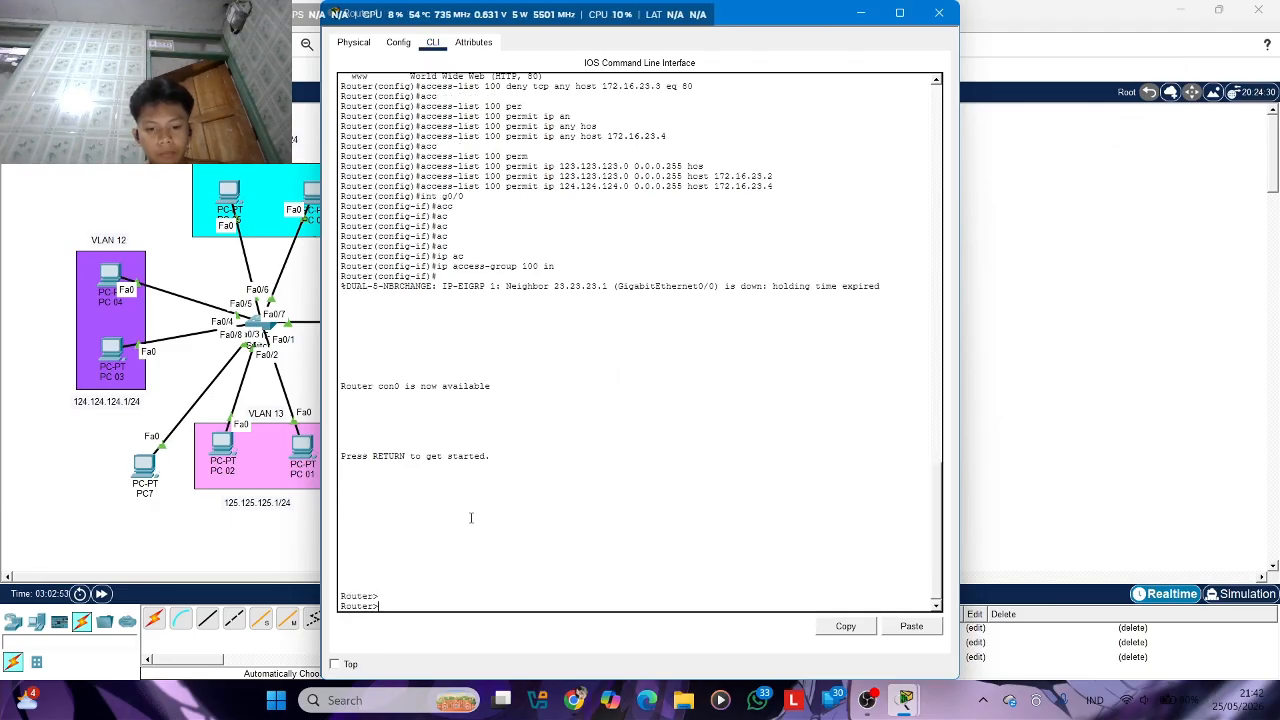
type("en")
key("Return")
type("conf t")
key("Return")
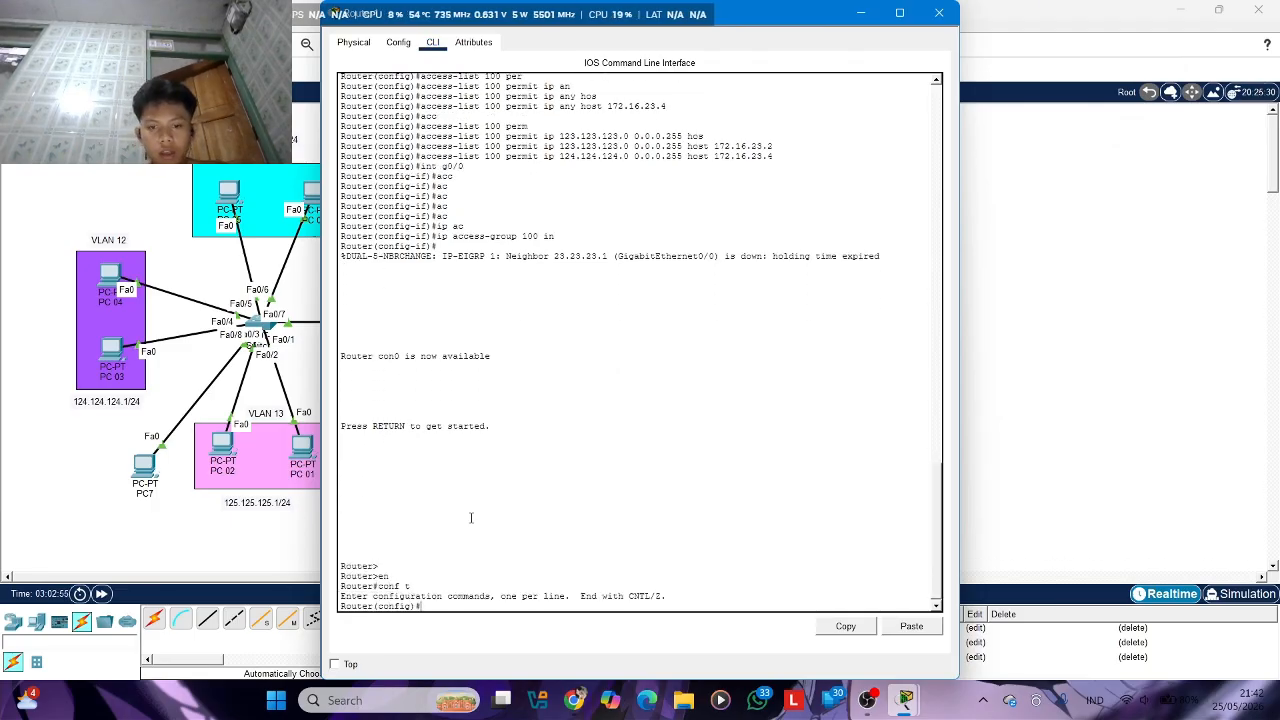
Create a named extended IP access list called ACL and enter its configuration mode
type("ip")
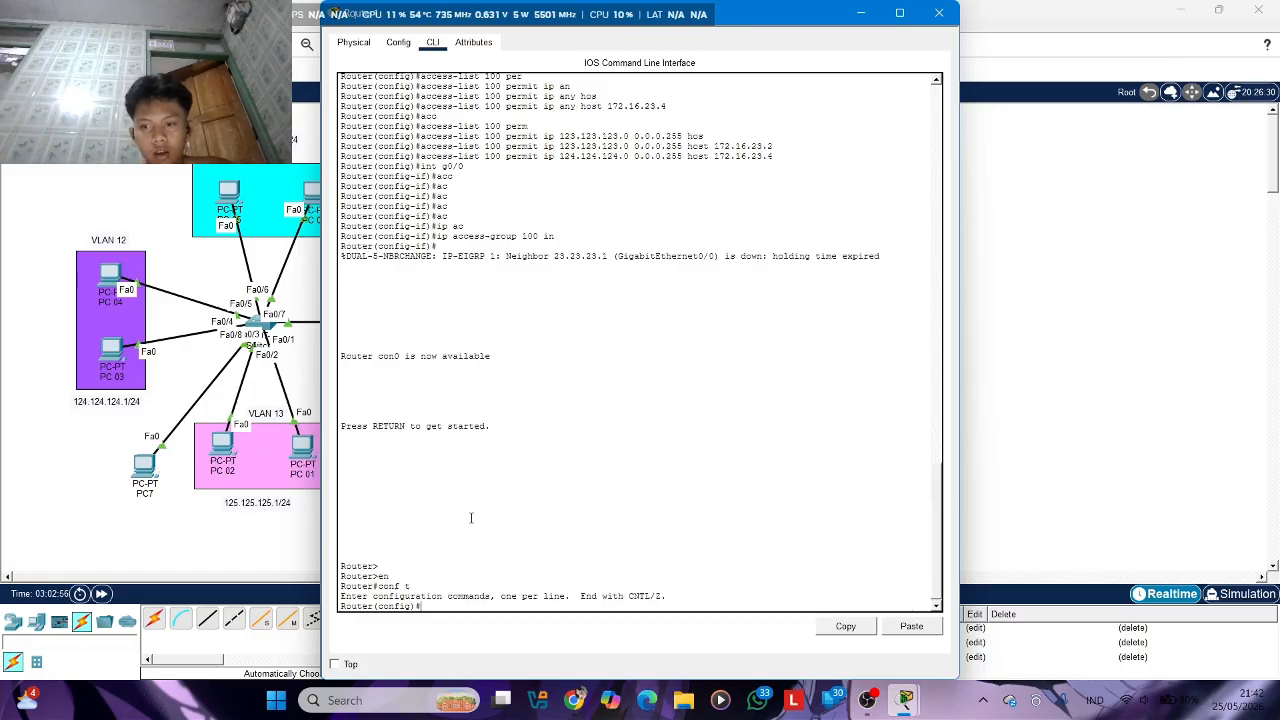
type(" ac")
key("Tab")
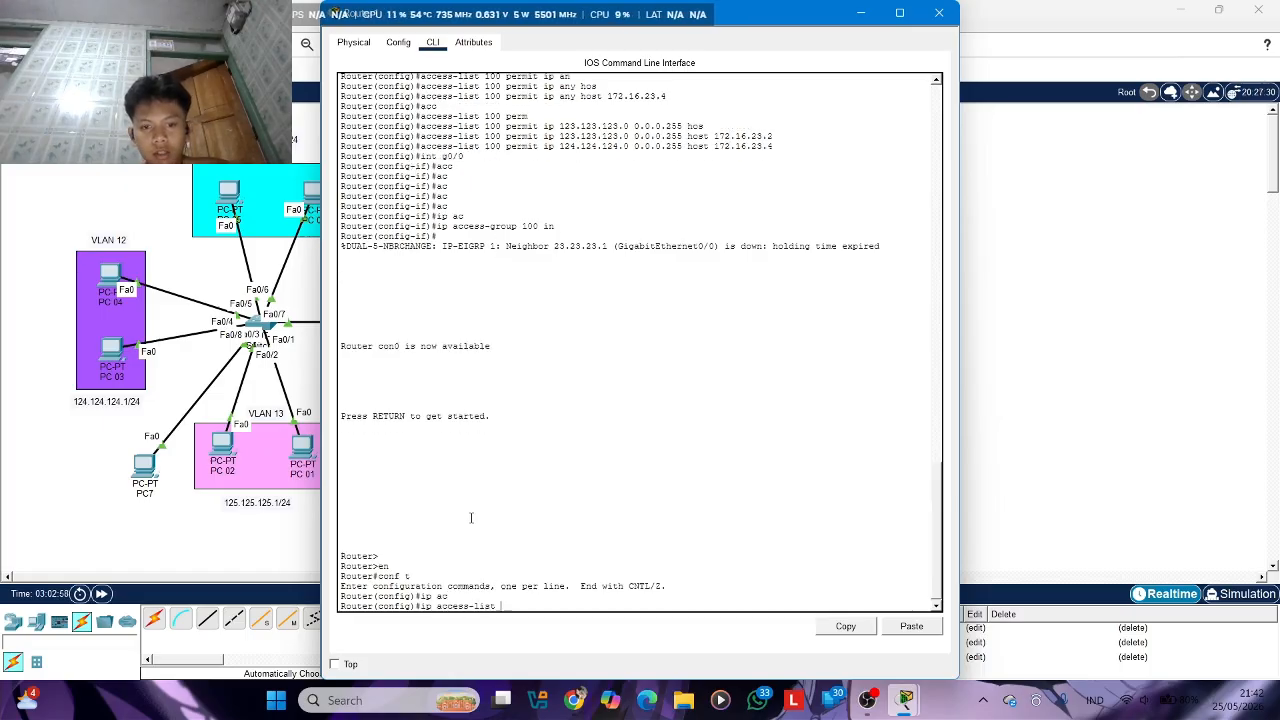
type("e")
type("x")
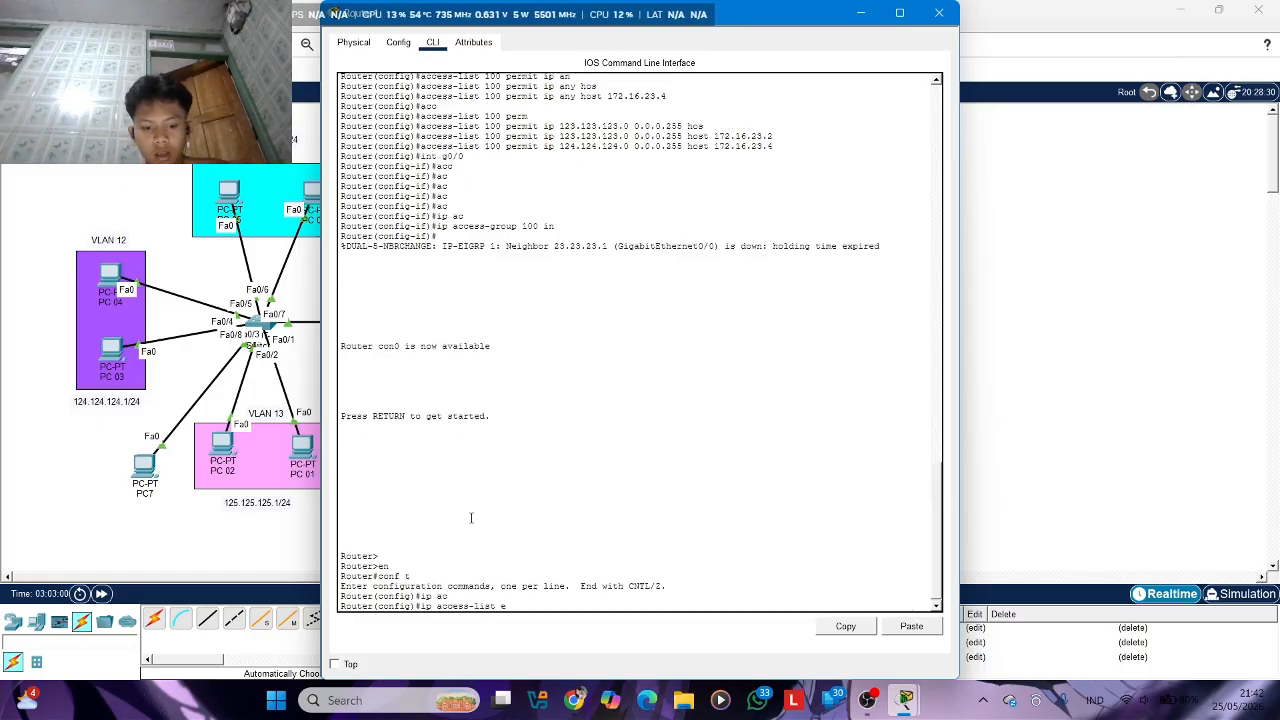
key("Tab")
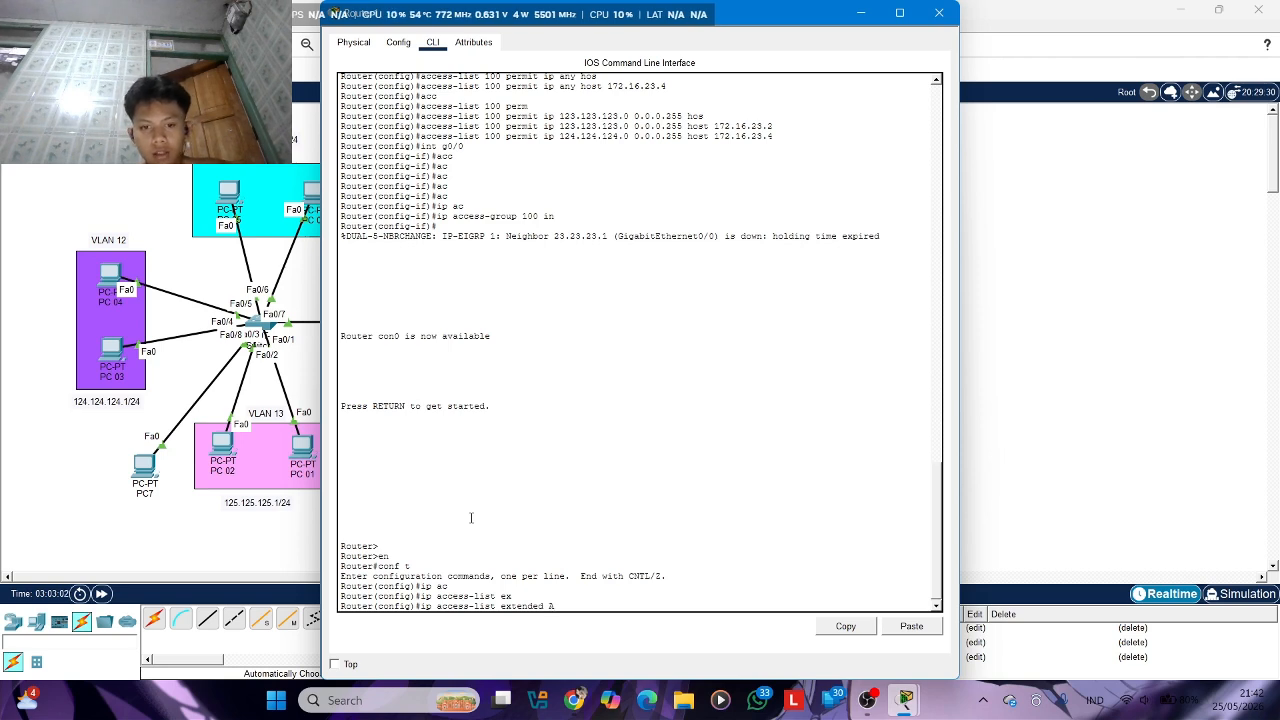
type("ACL")
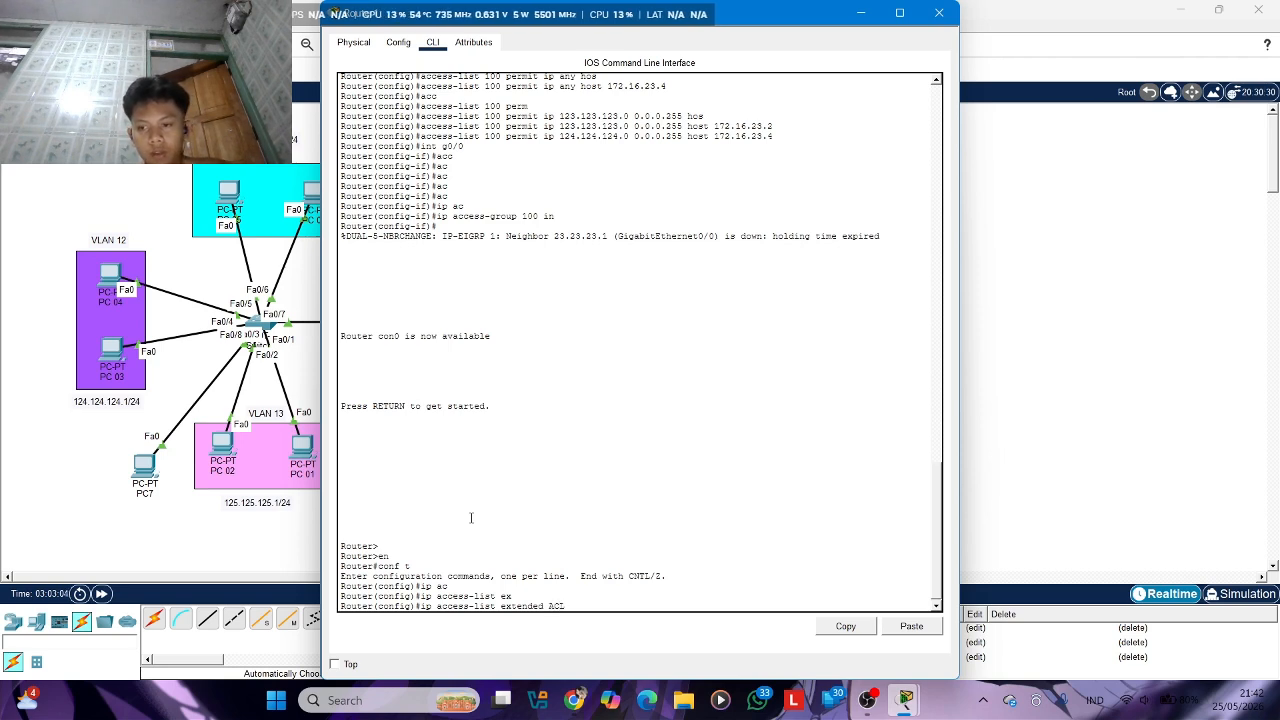
key("Return")
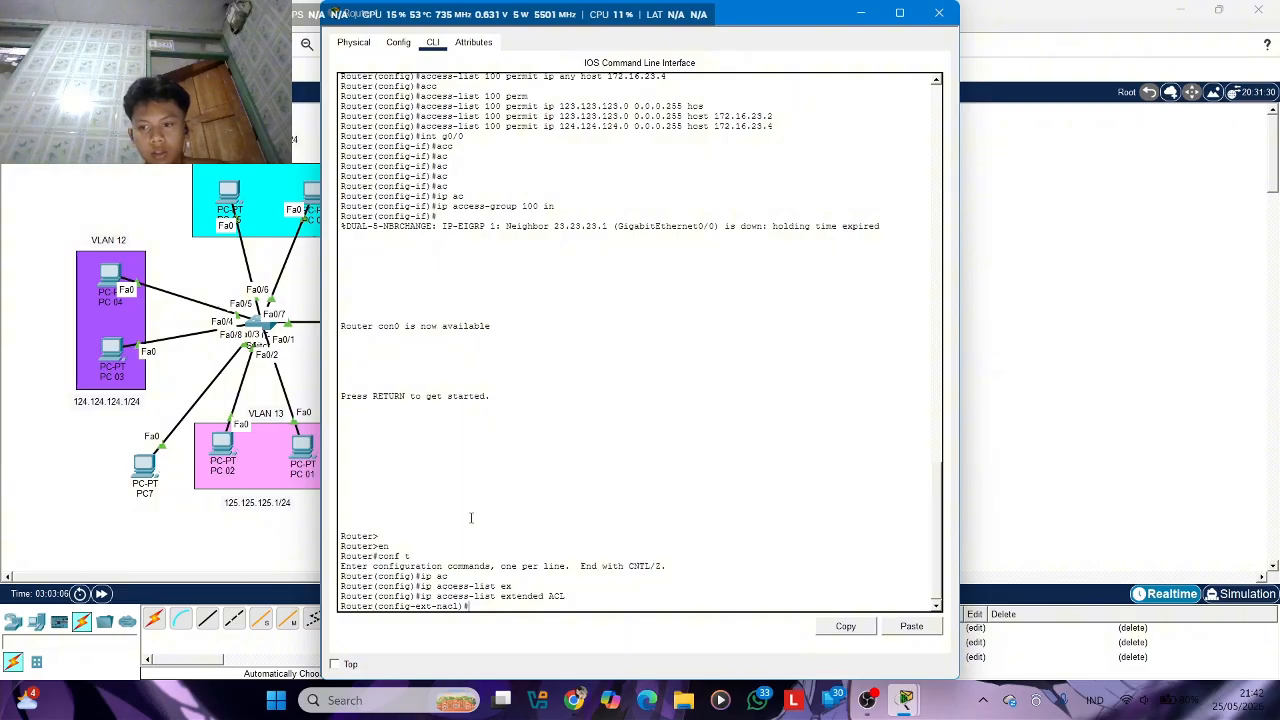
Begin a permit tcp rule in the ACL list with source network 123.123.123.0 and wildcard mask 0.0.0.255
type("per")
key("Tab")
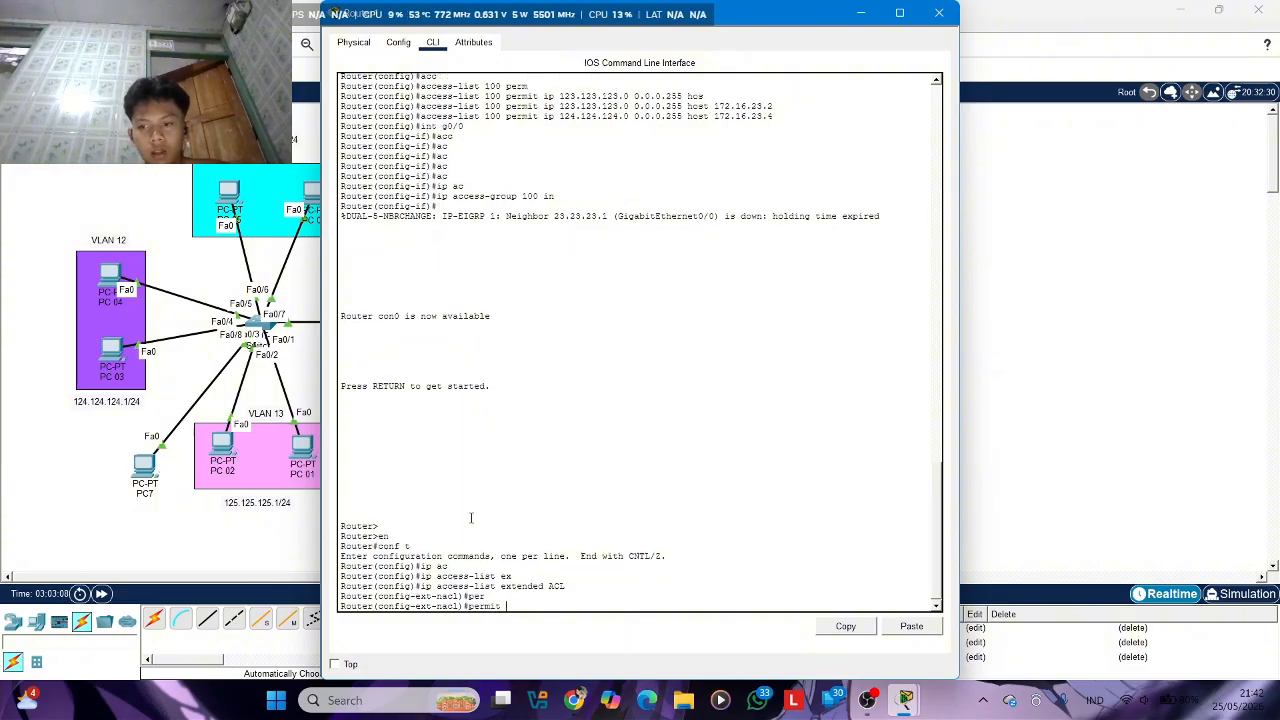
type("te")
key("Tab")
key("BackSpace")
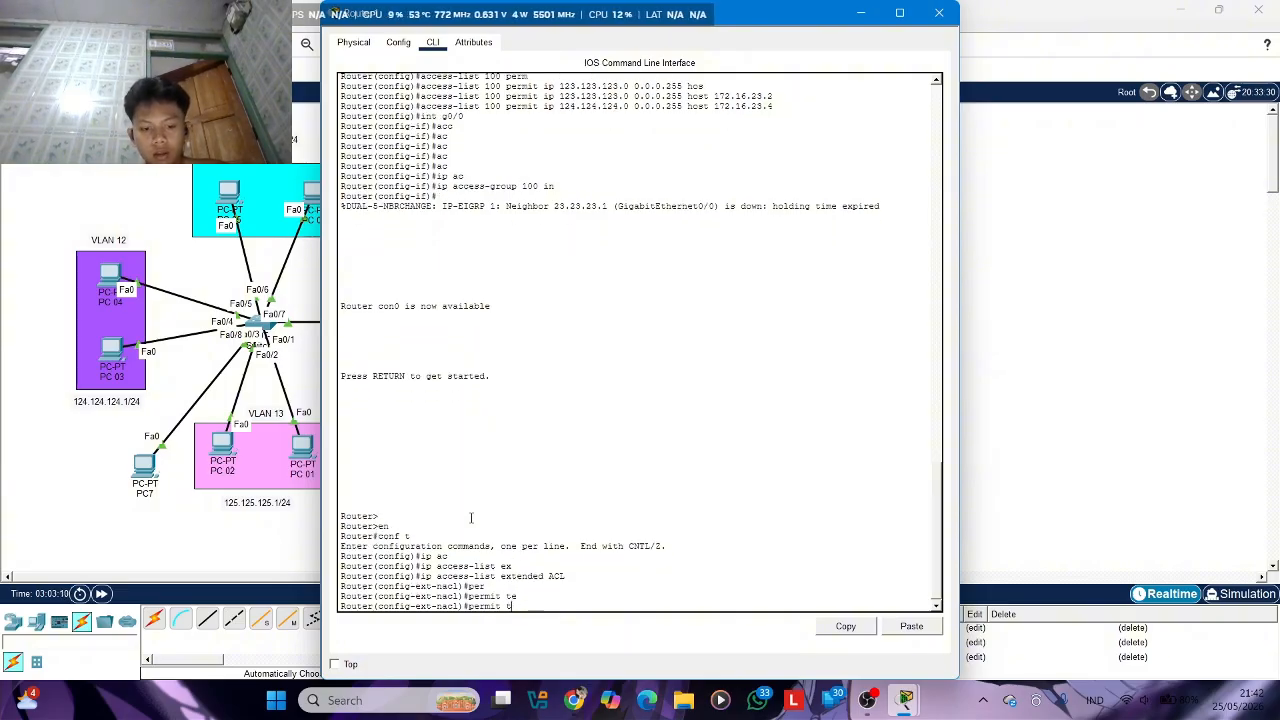
type("c")
key("Tab")
type("12")
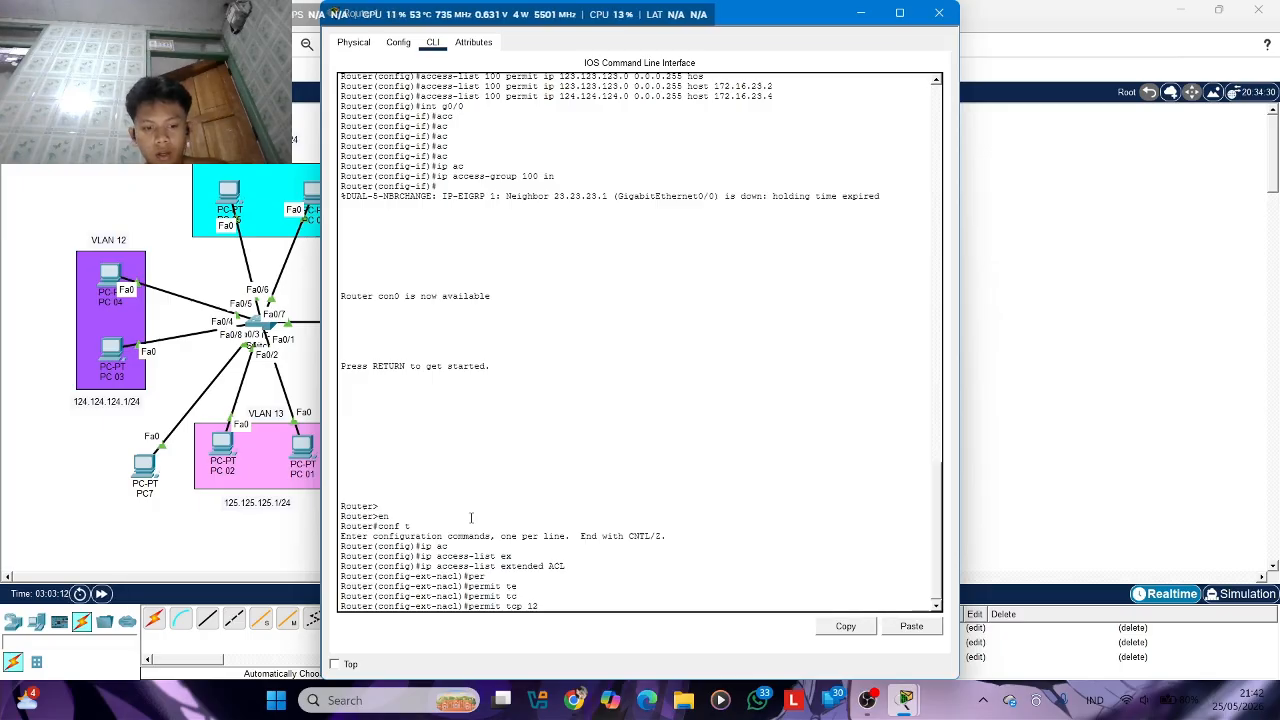
type("3.12")
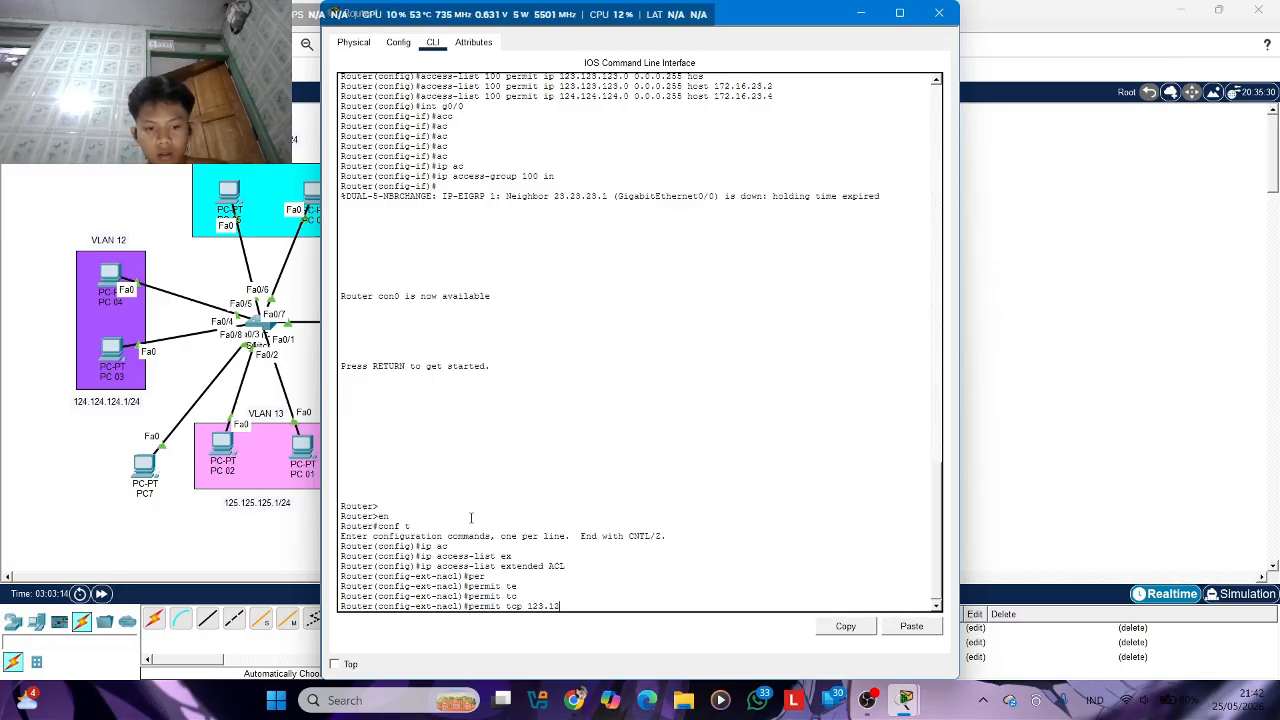
type("3.123.12")
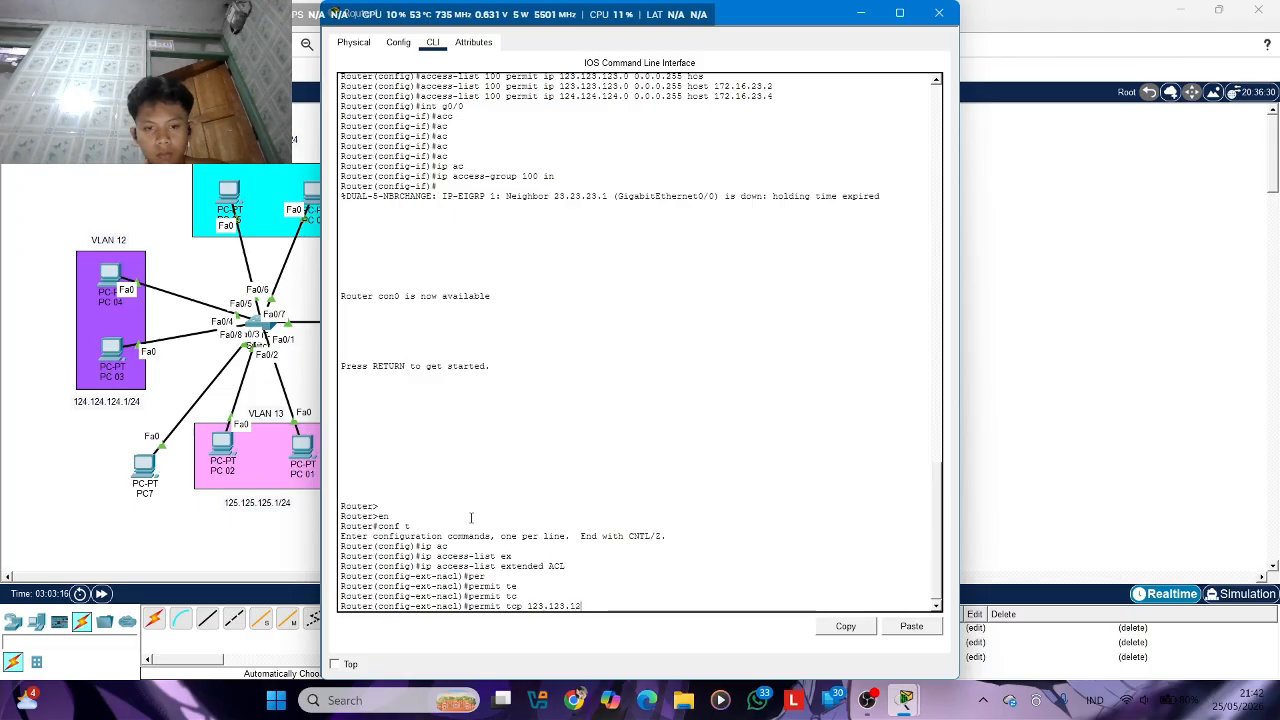
type("3.0")
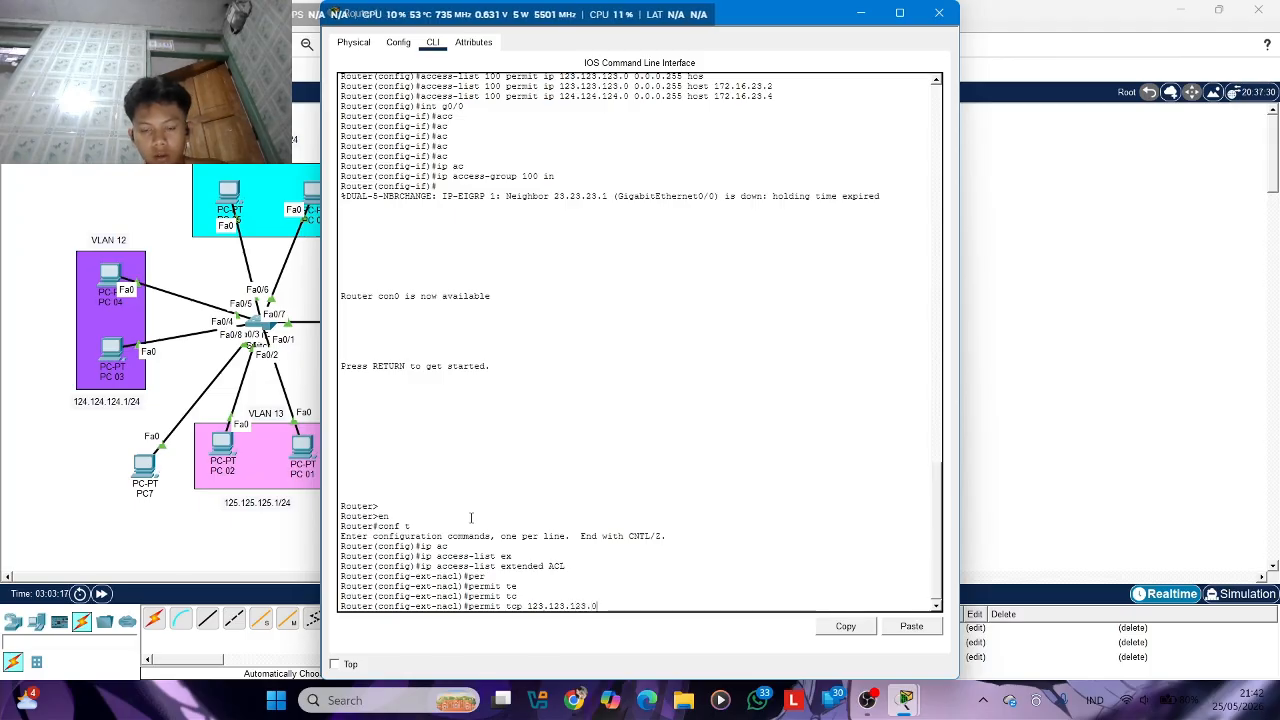
type(" 0.0.0.")
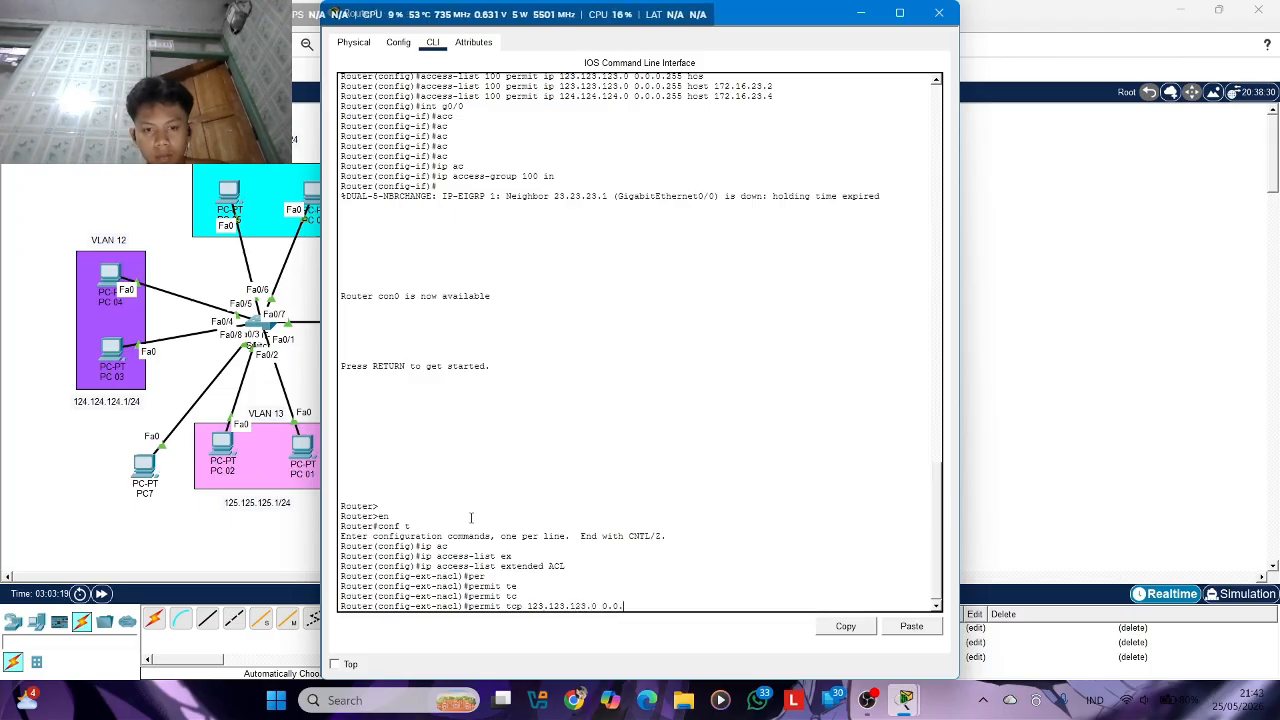
type("2")
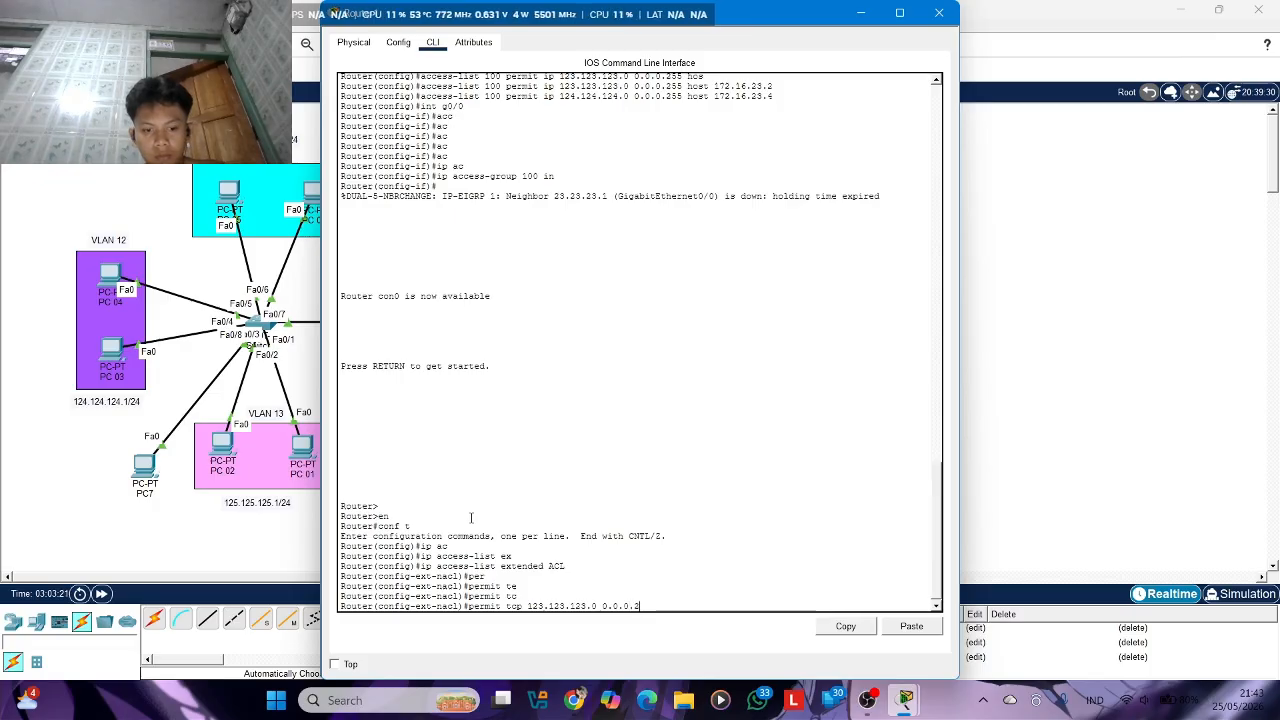
type("55 h")
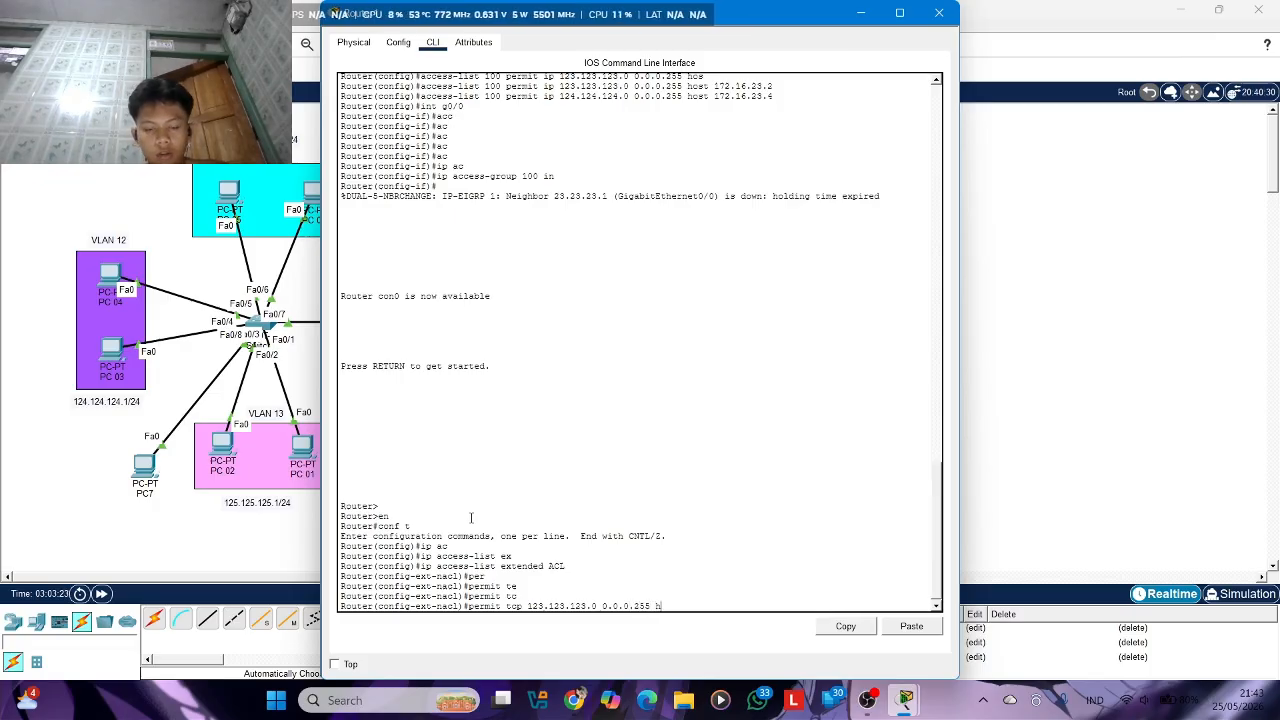
type("os")
Complete the permit tcp rule with destination host 172.16.23.3 and port condition eq 443, and submit it
key("Tab")
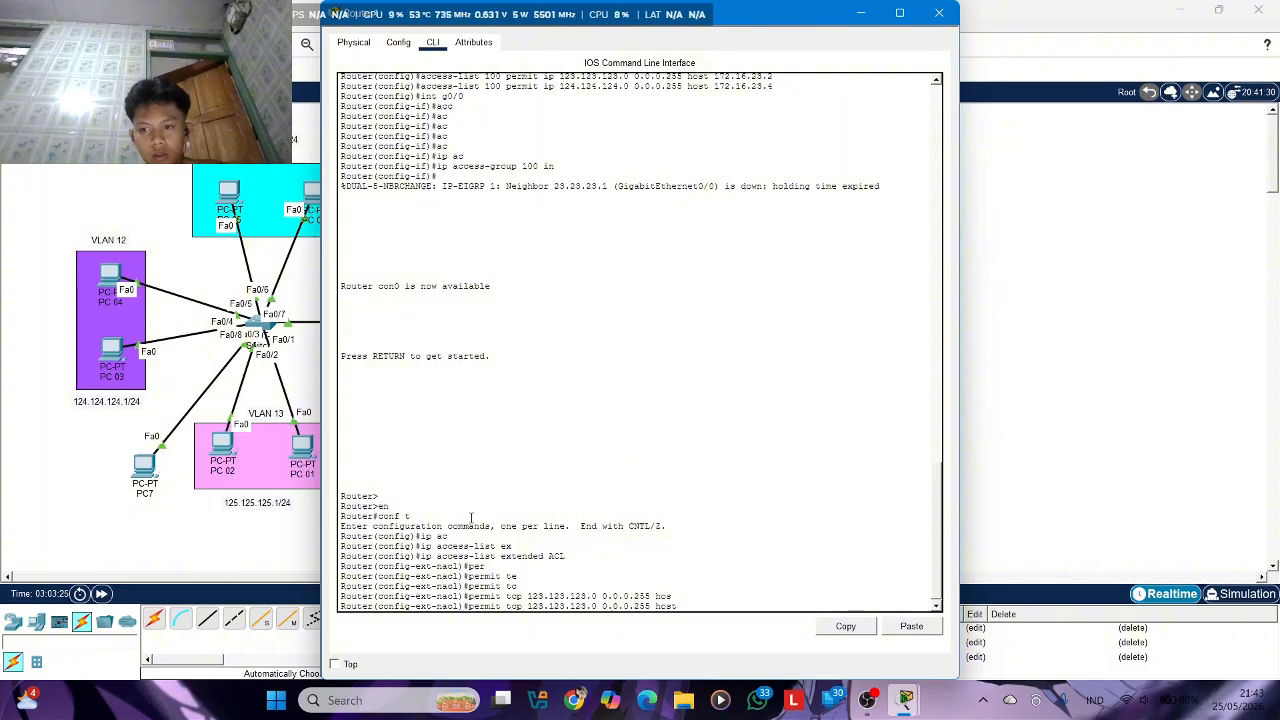
type("172")
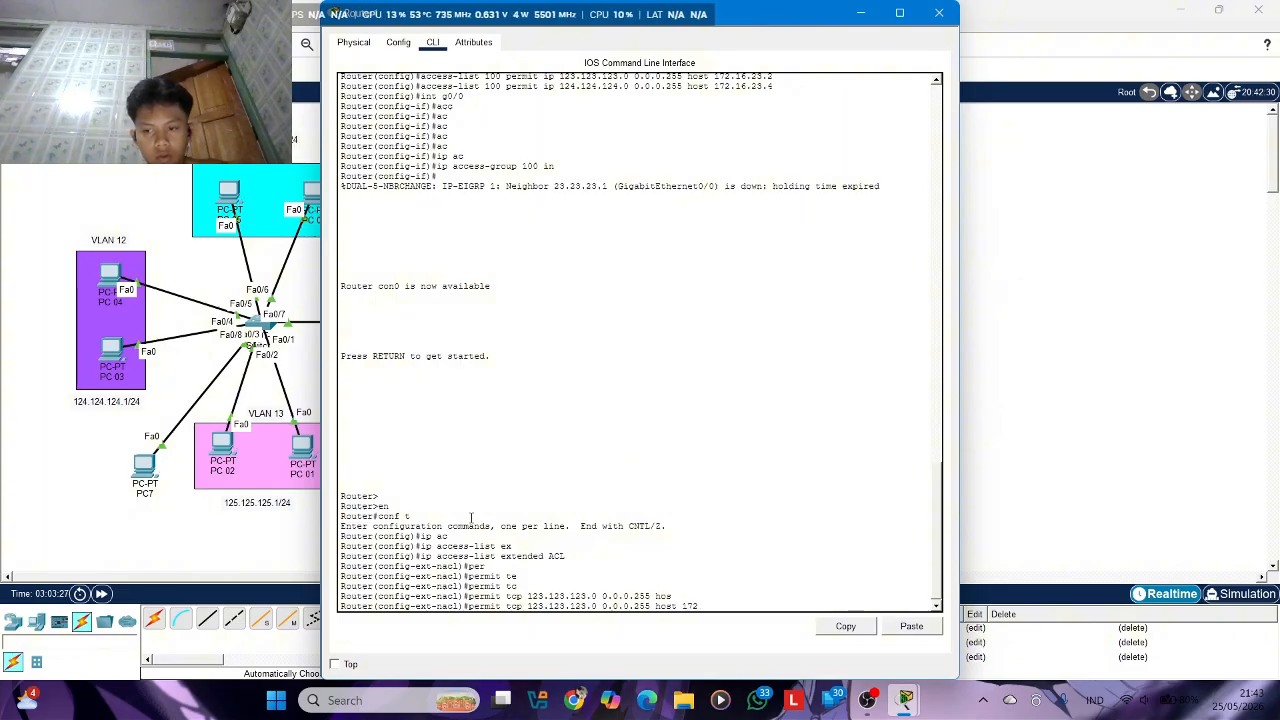
type(".16.23.3")
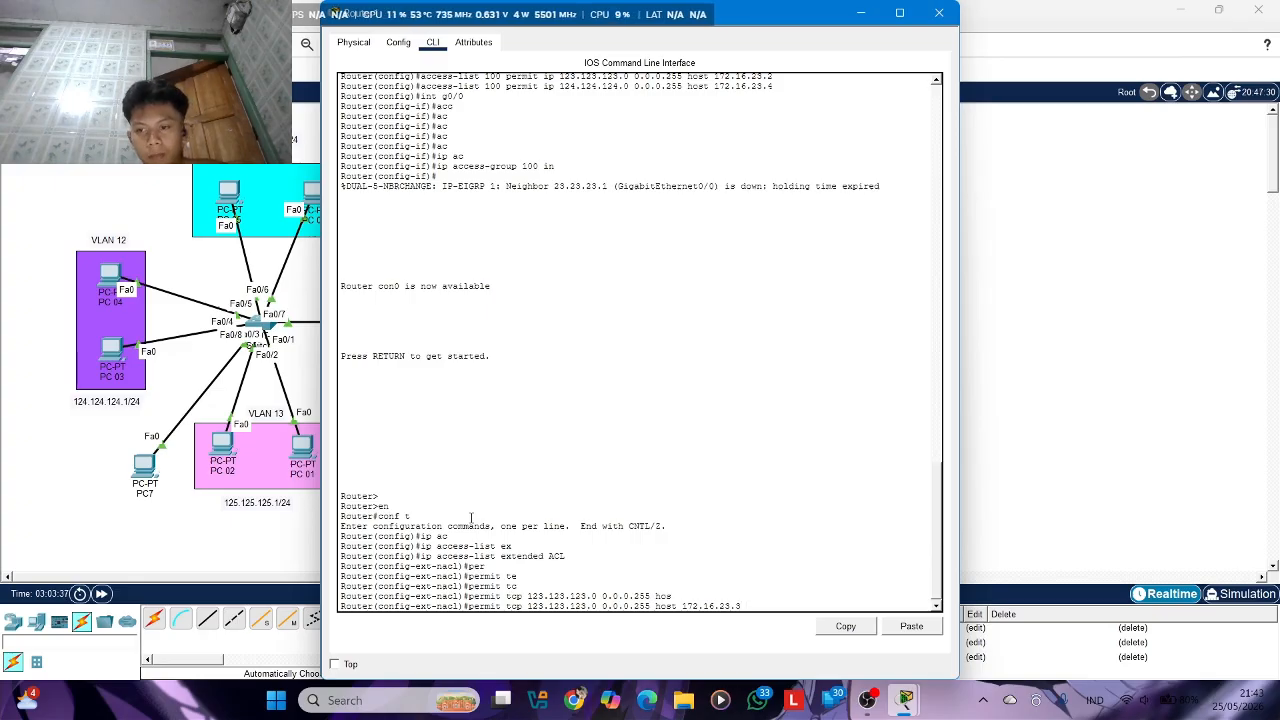
type("e")
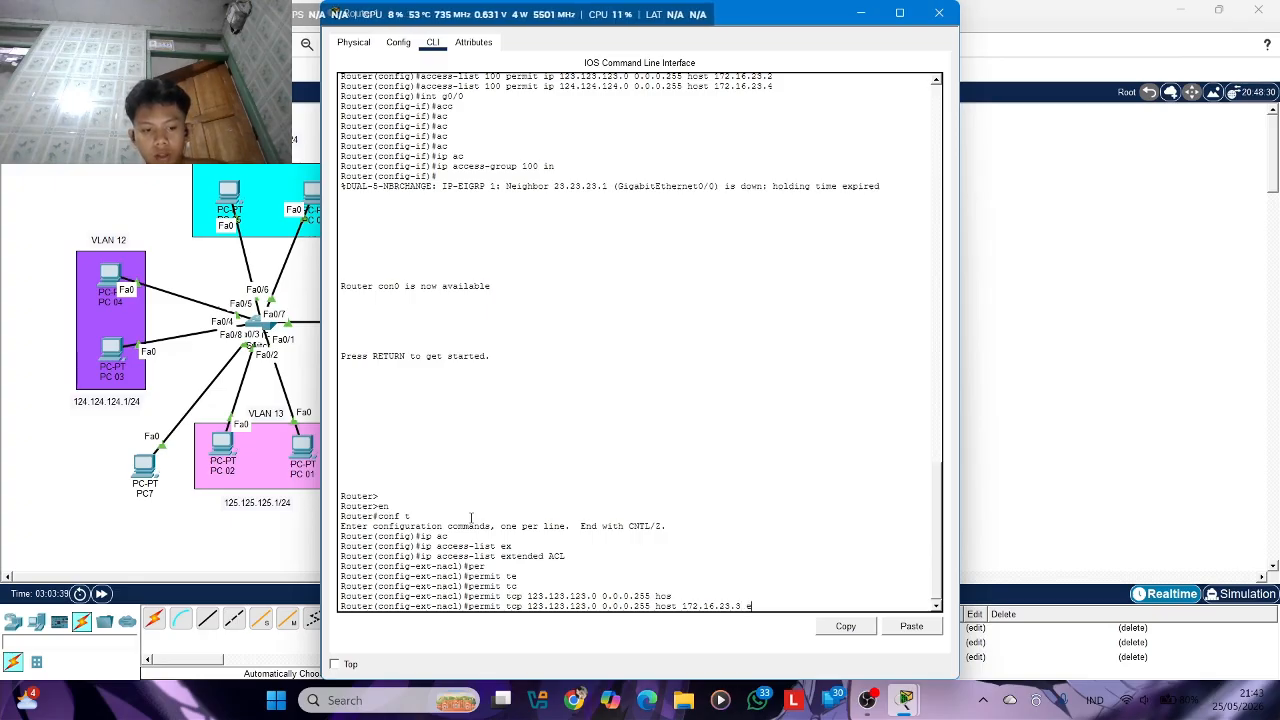
type("q")
key("Tab")
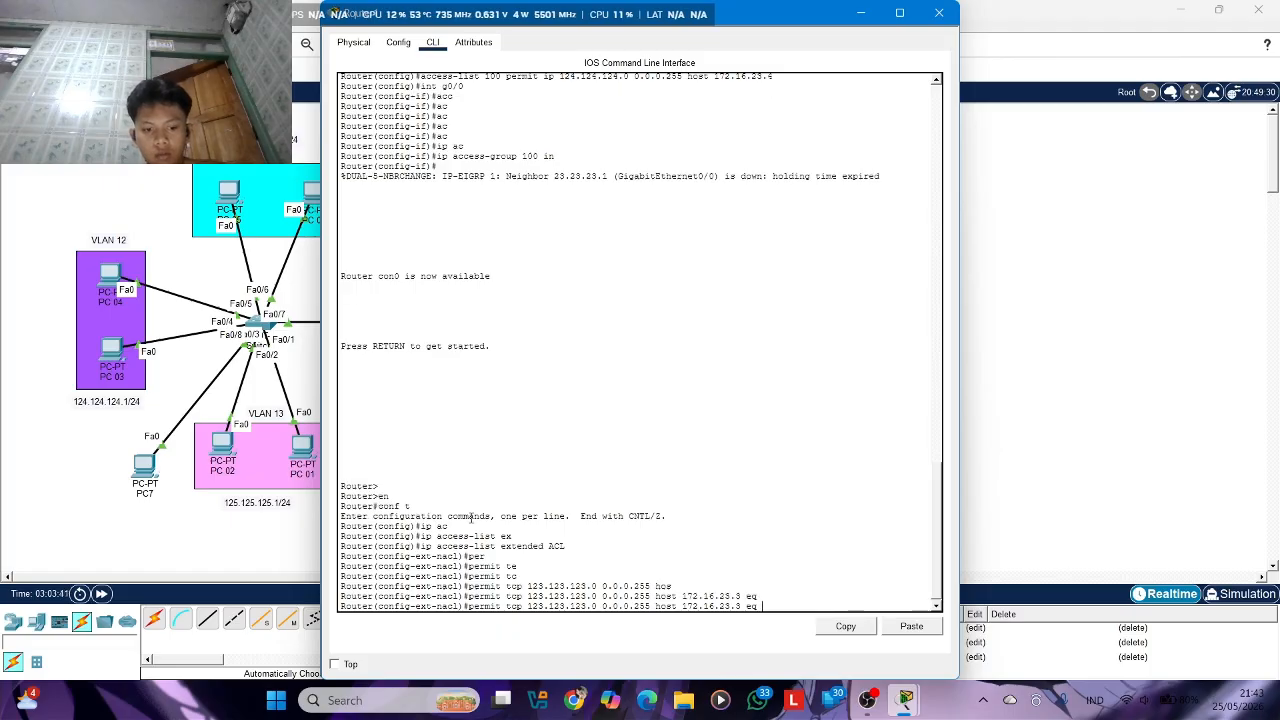
type("443")
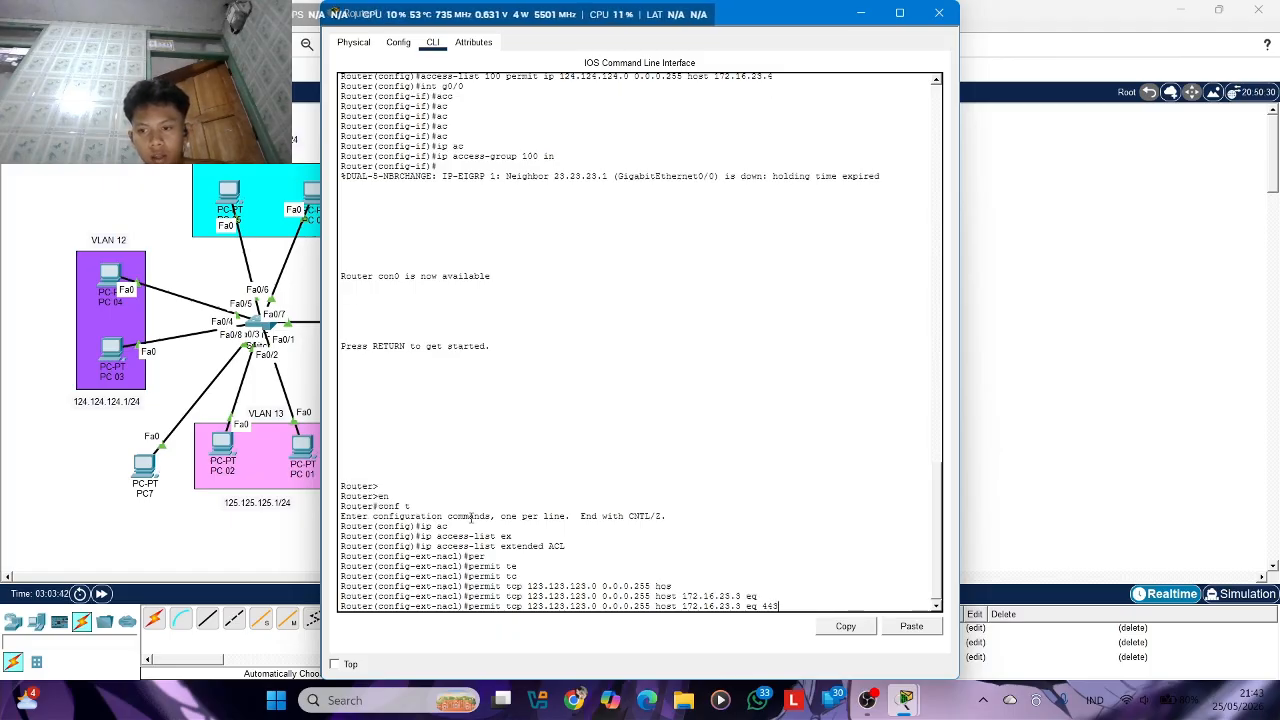
key("Return")
Add a deny ip any any rule to the ACL list
type("de")
key("Tab")
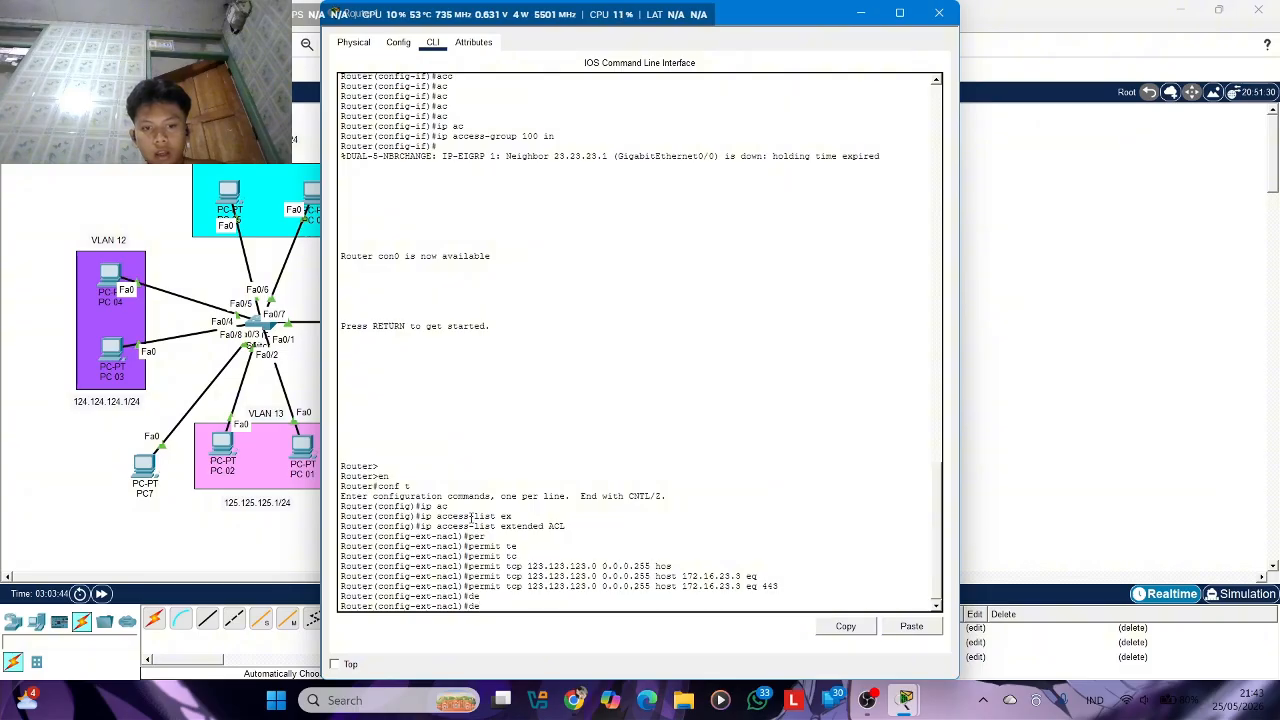
type("n")
key("Tab")
type("ip")
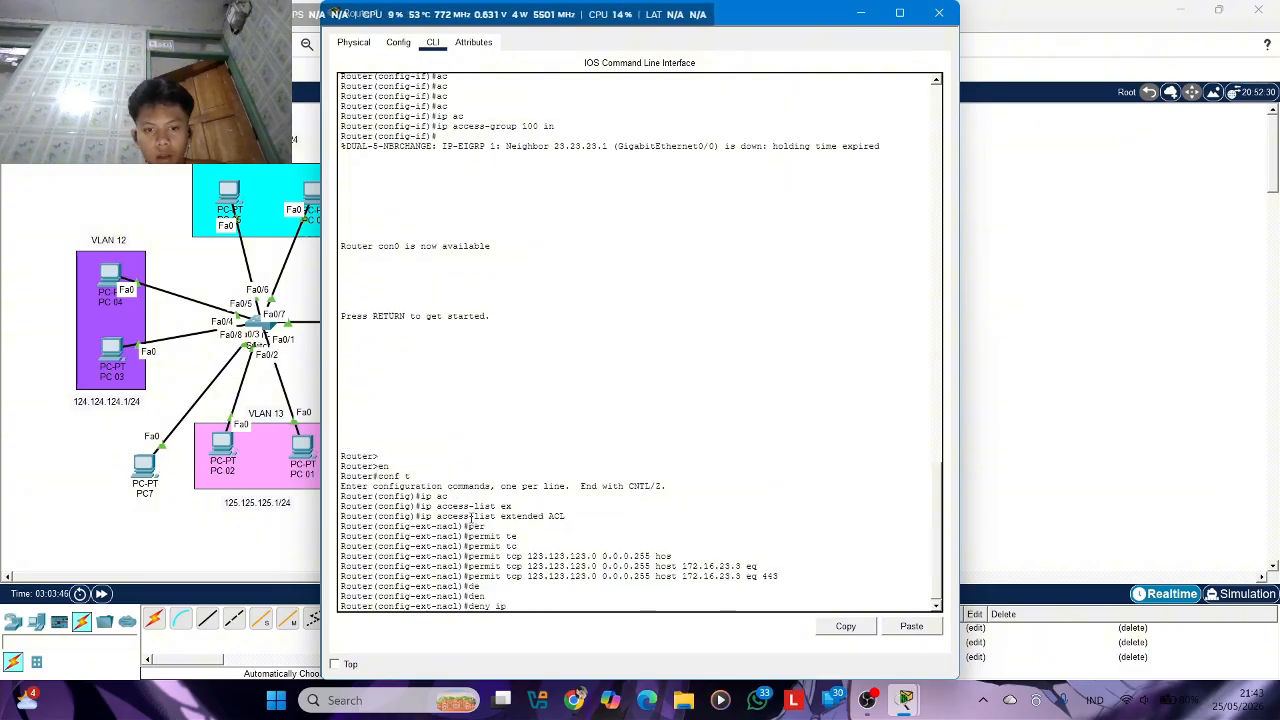
type(" any an")
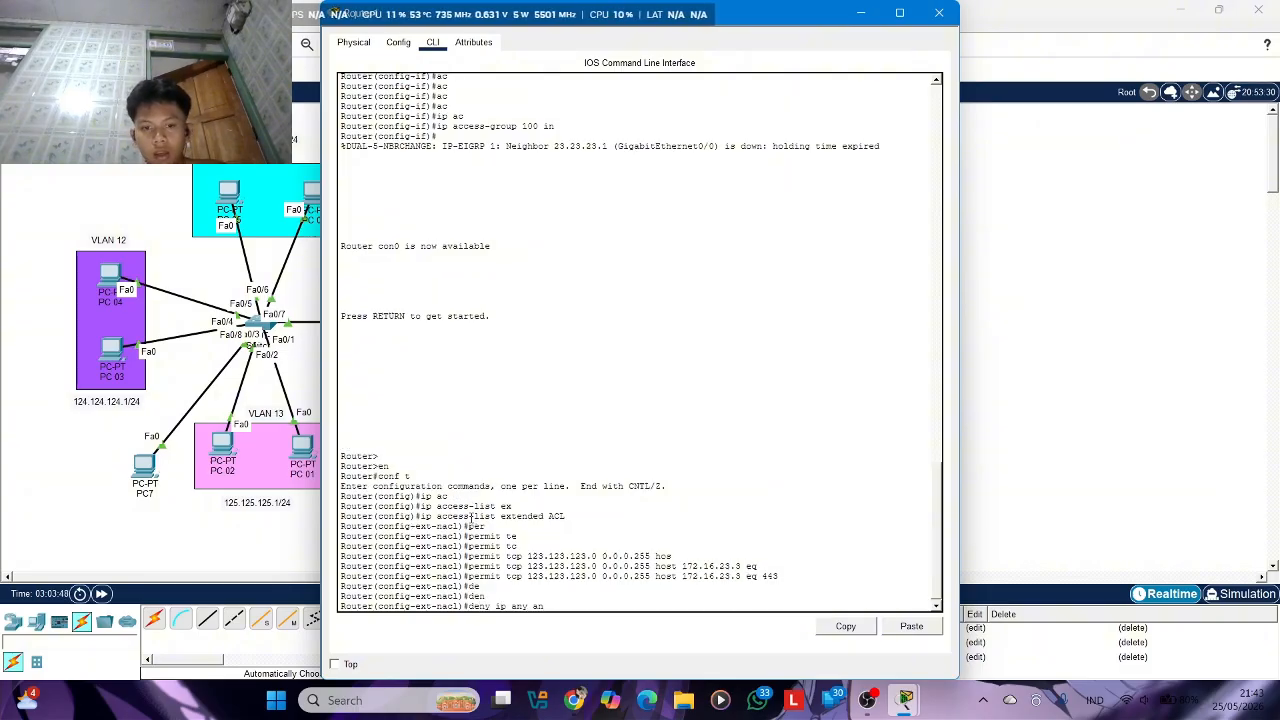
type("y")
key("Return")
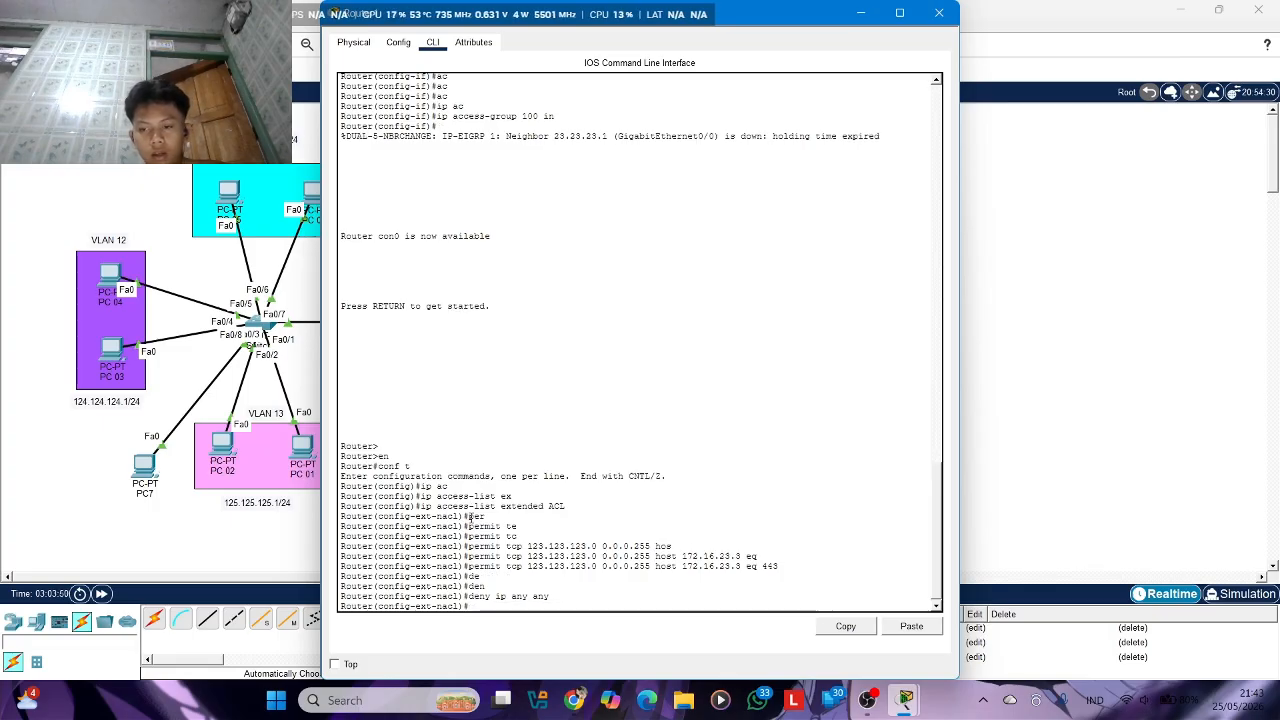
Add a permit eigrp any any rule to the ACL list so that routing updates are allowed
type("perm")
key("Tab")
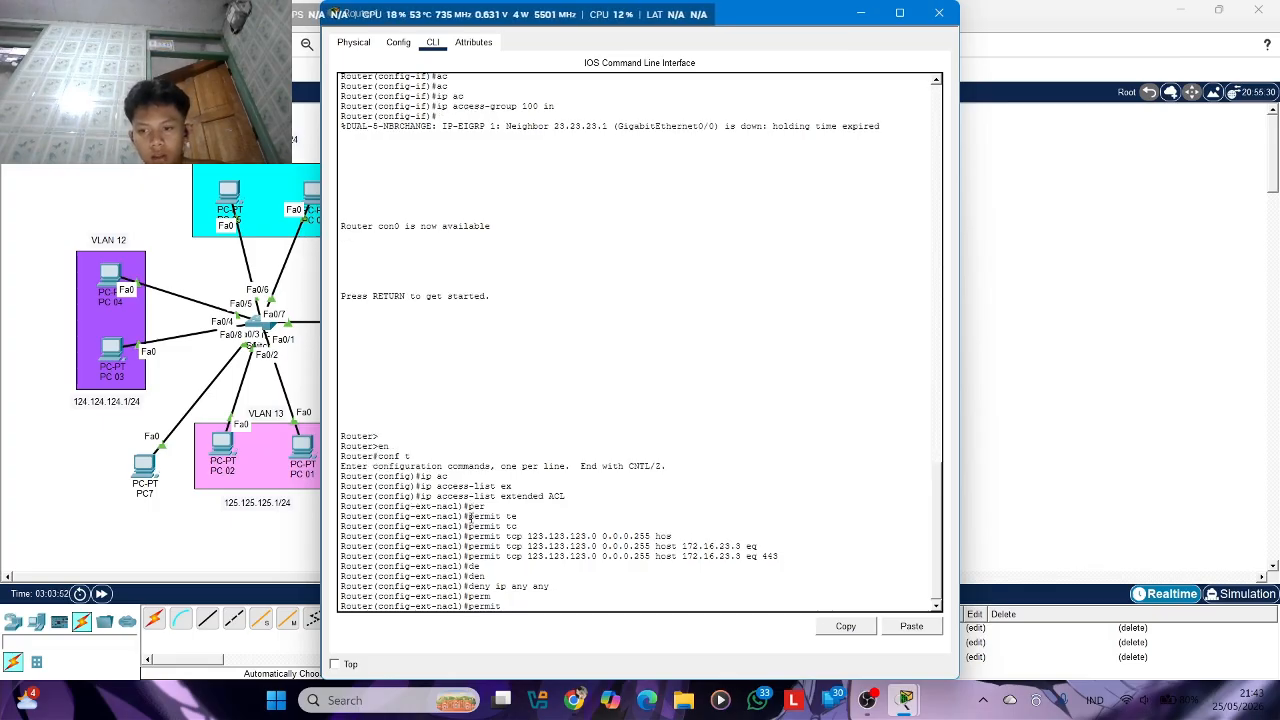
type("it e")
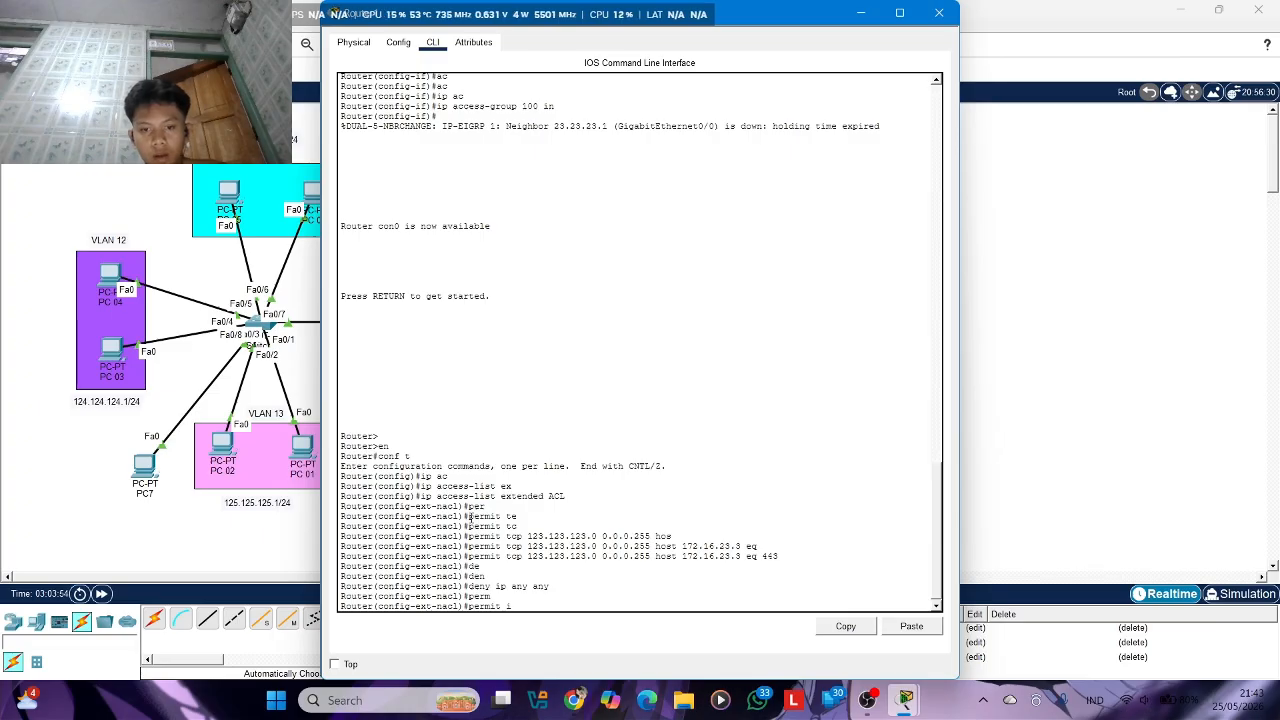
type("i")
key("Tab")
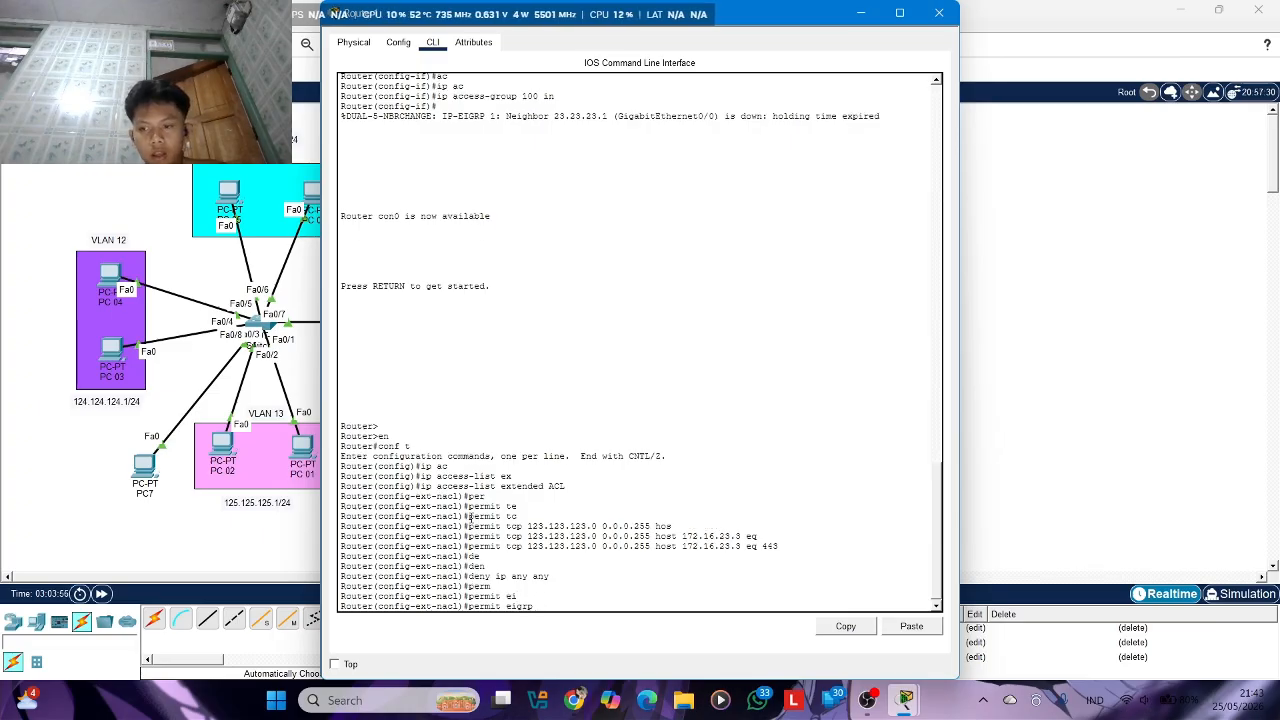
type("any an")
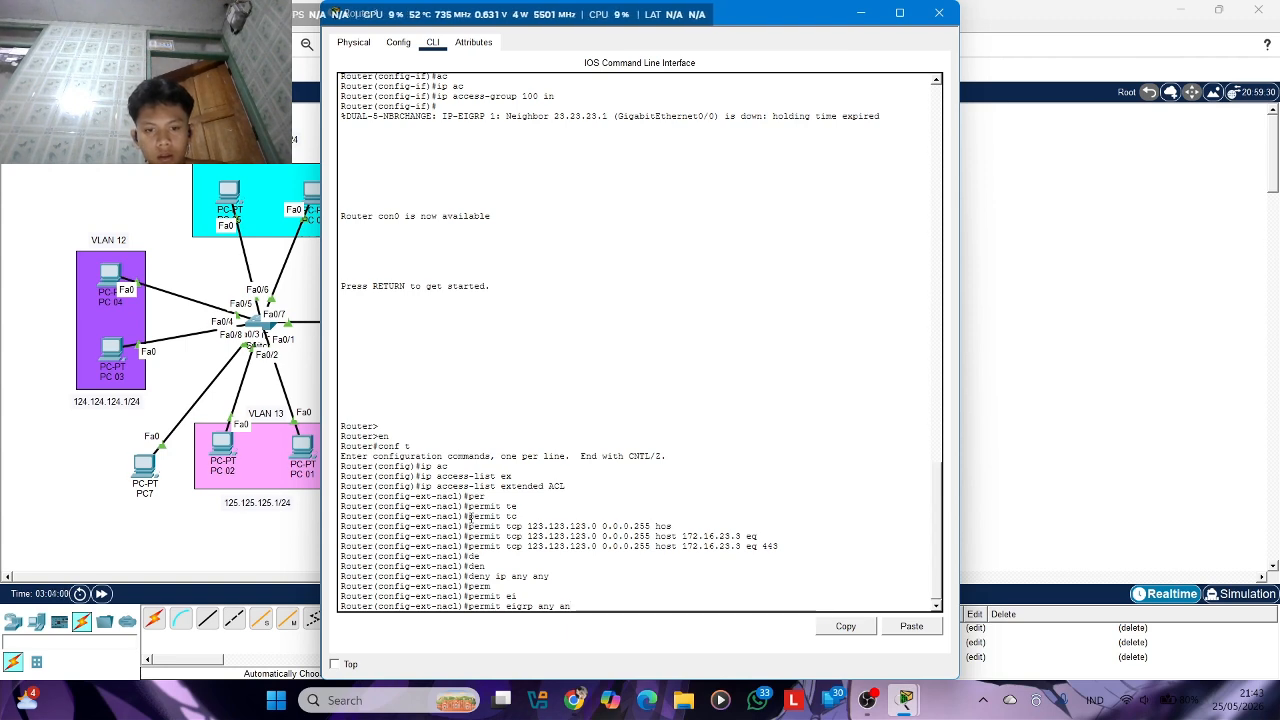
type("y")
key("Return")
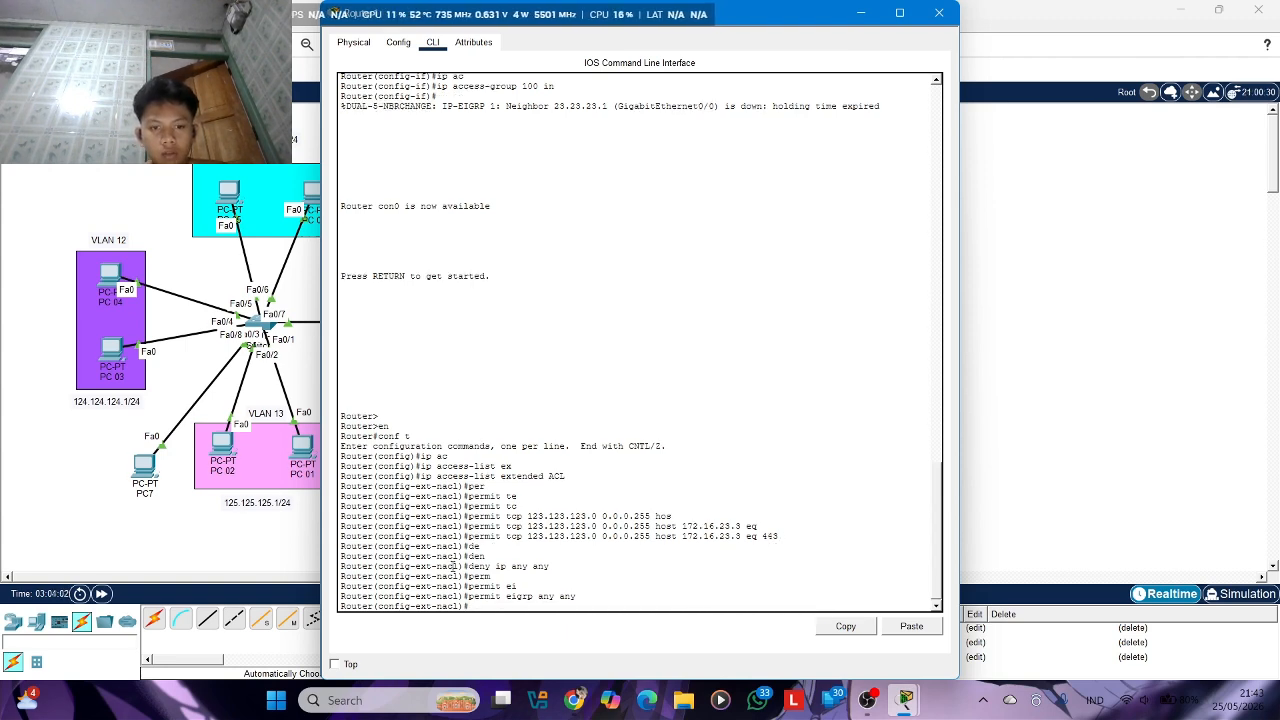
Add a permit ip any any rule to the ACL list and close the router's window
left_click_drag(468, 566, 535, 594)
left_click(487, 606)
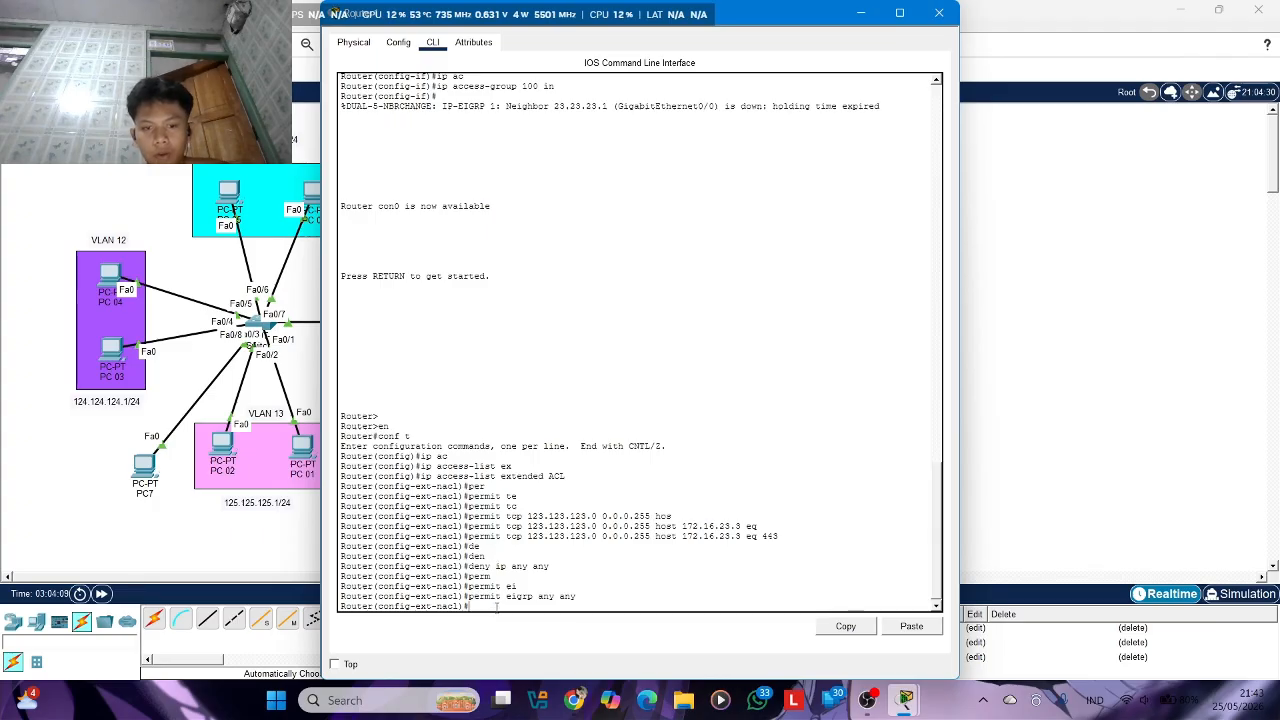
type("per")
key("Tab")
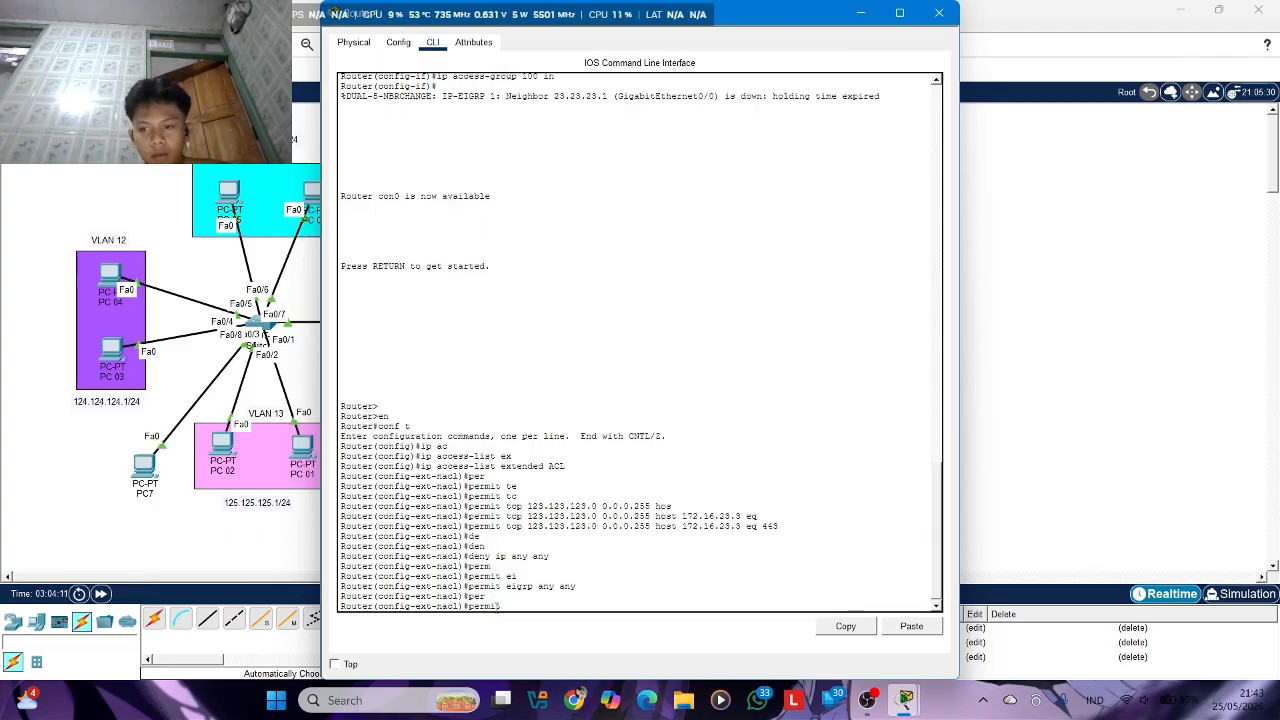
type("an")
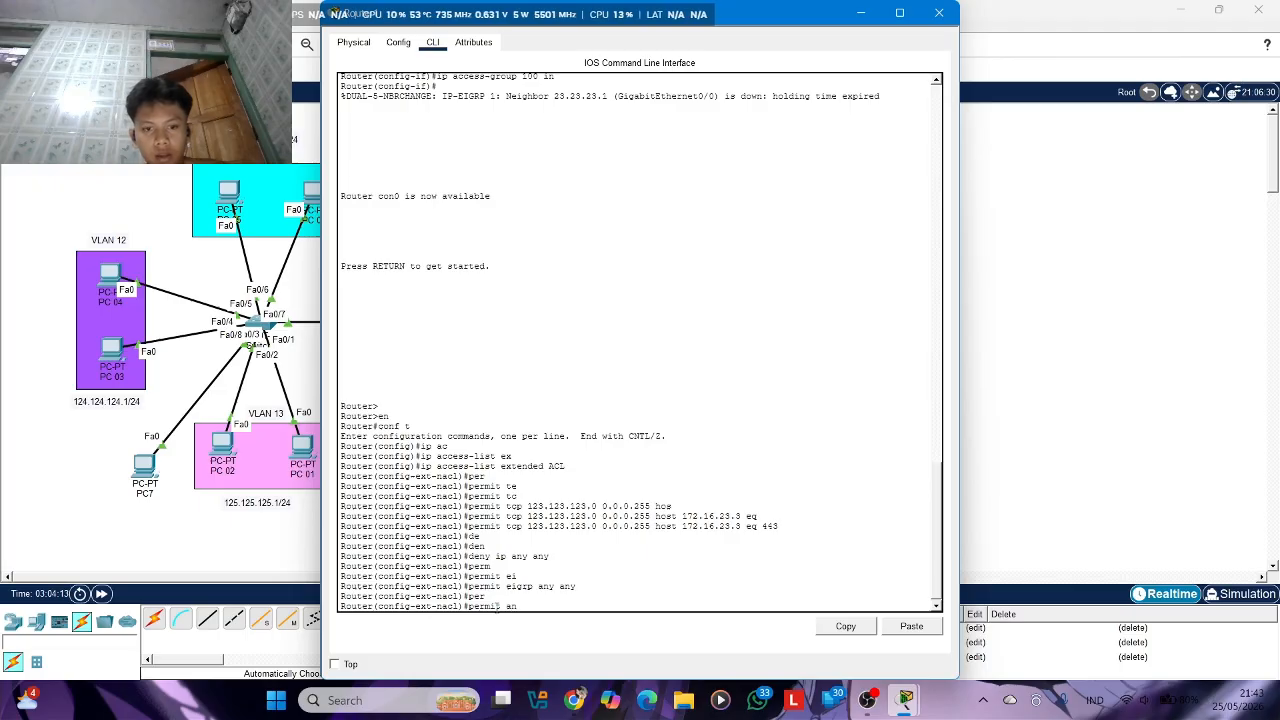
type("y")
key("BackSpace")
key("BackSpace")
key("BackSpace")
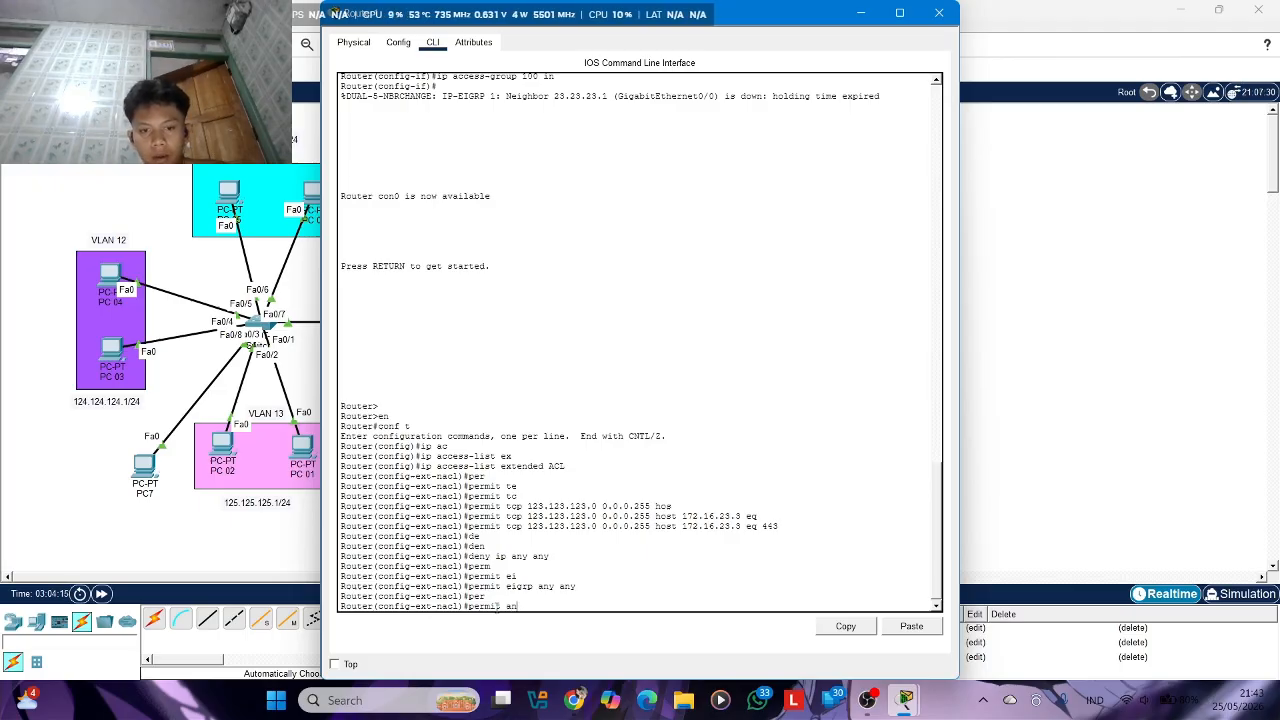
type("ip any any")
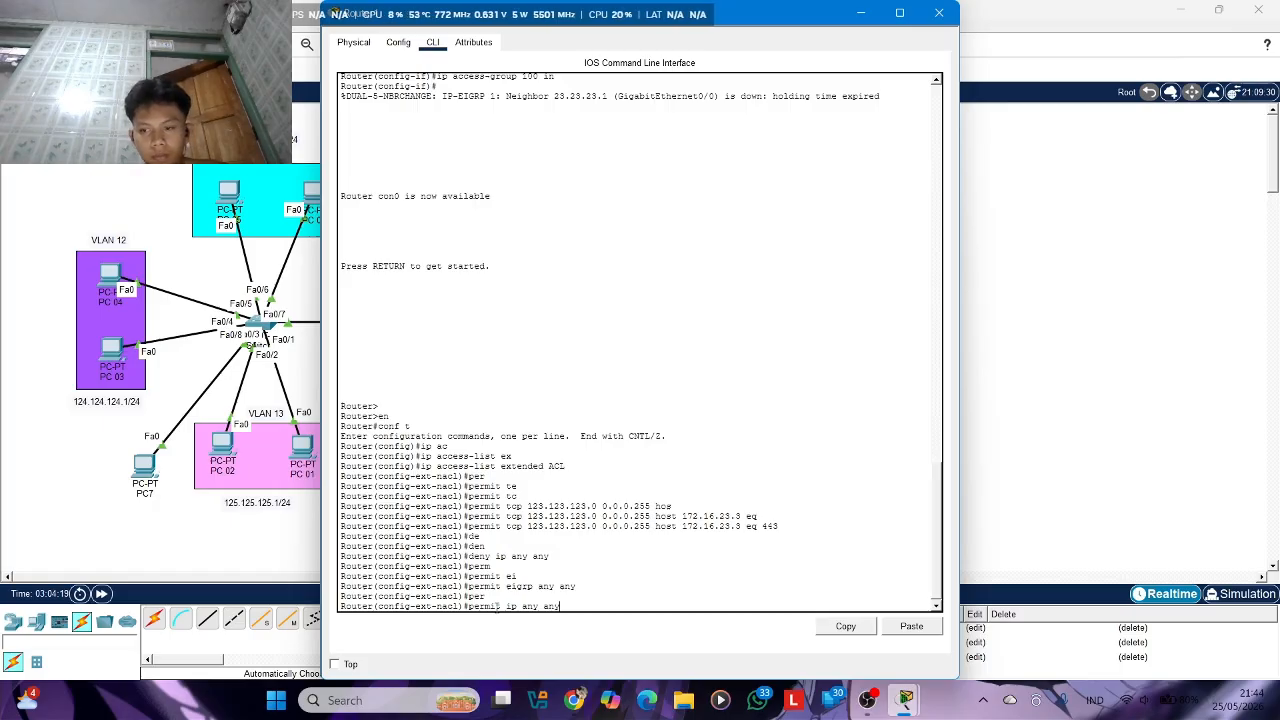
key("Return")
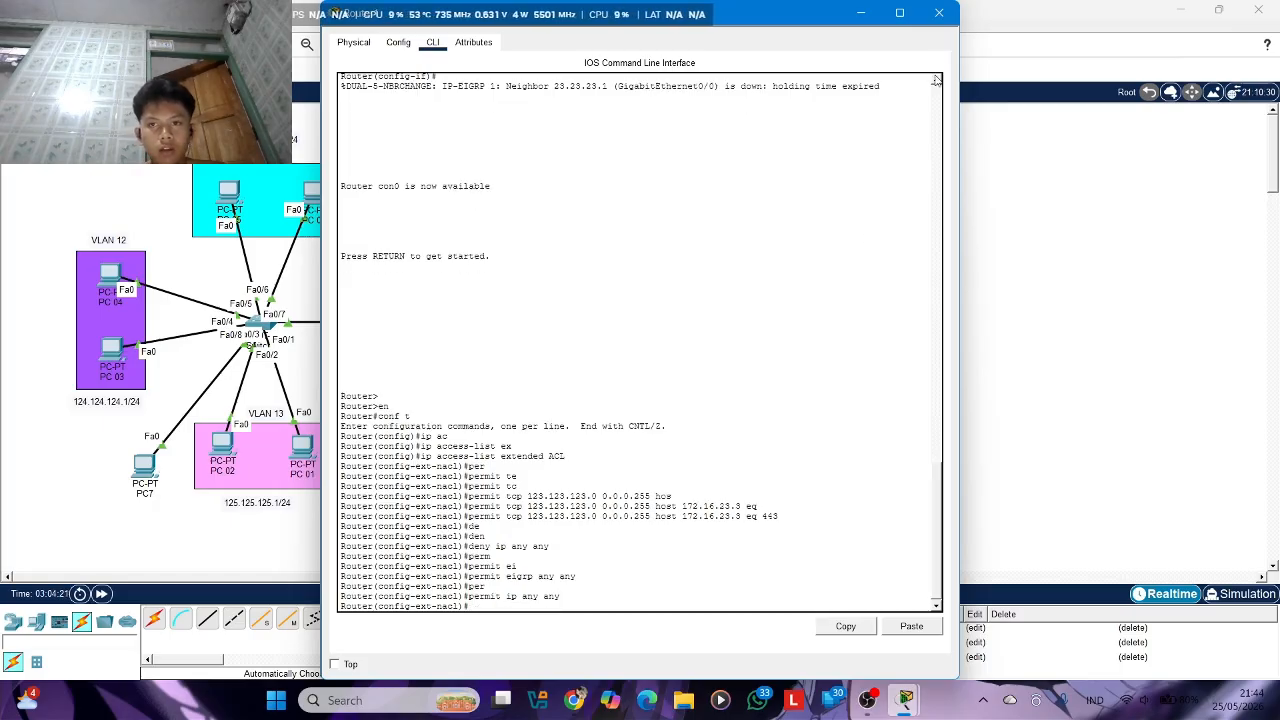
left_click(939, 13)
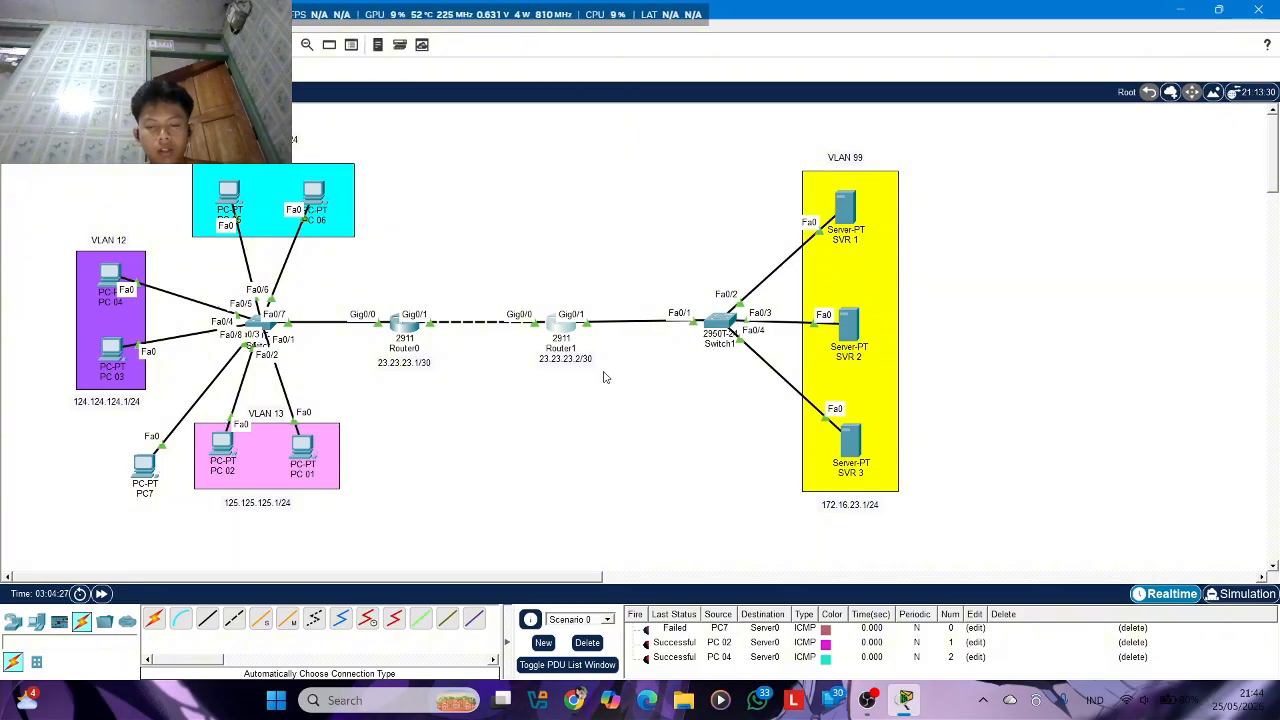
Reopen Router1's command line, leave the access list configuration and enter interface g0/0
left_click(562, 330)
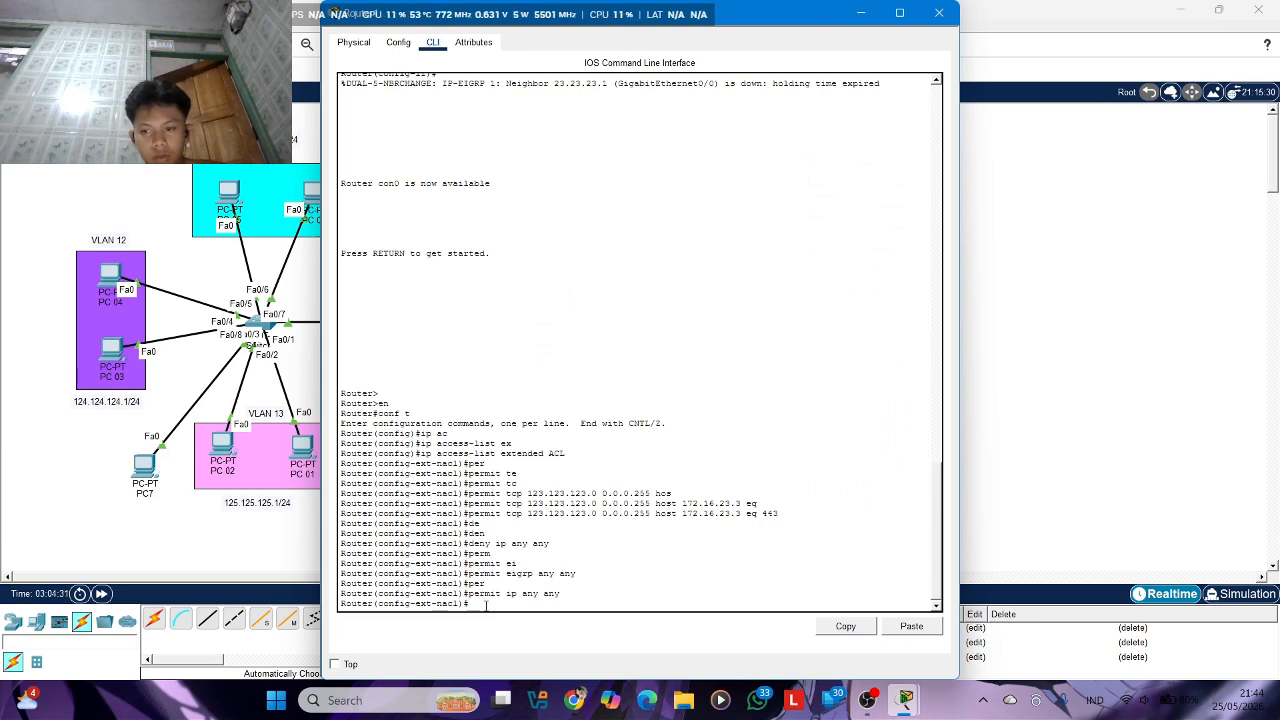
type("x")
key("Return")
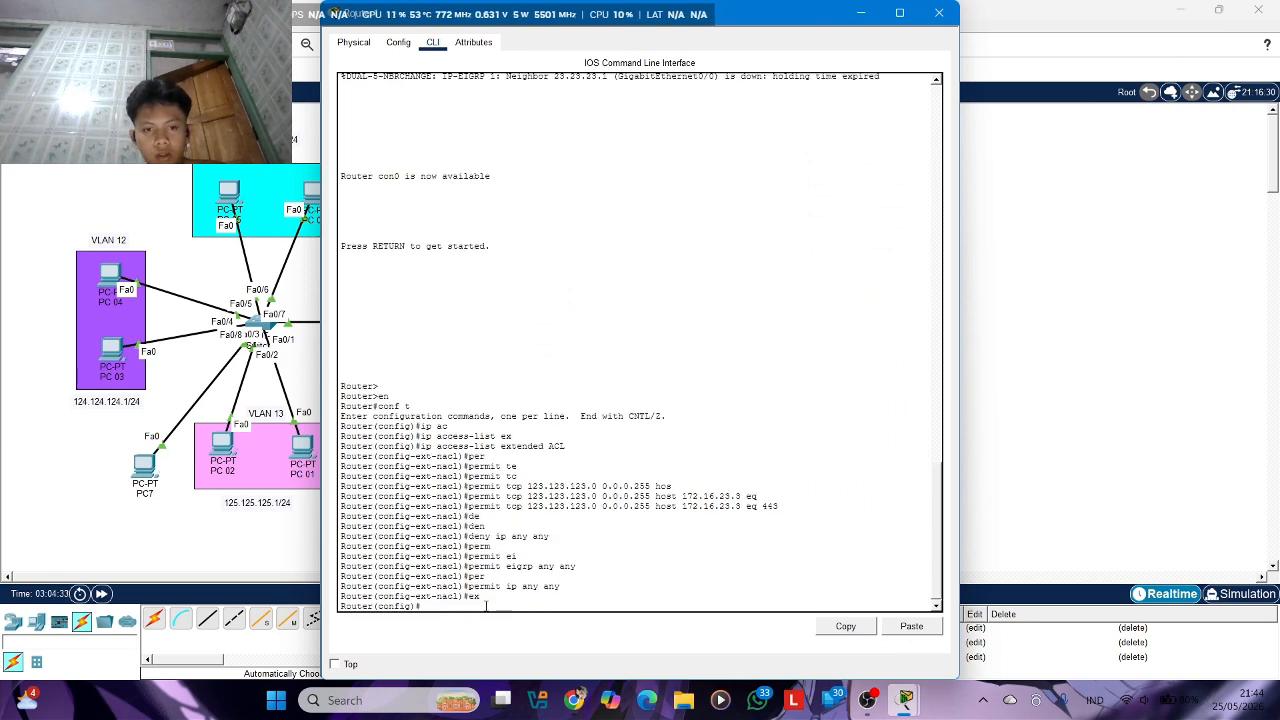
type("int g0/0")
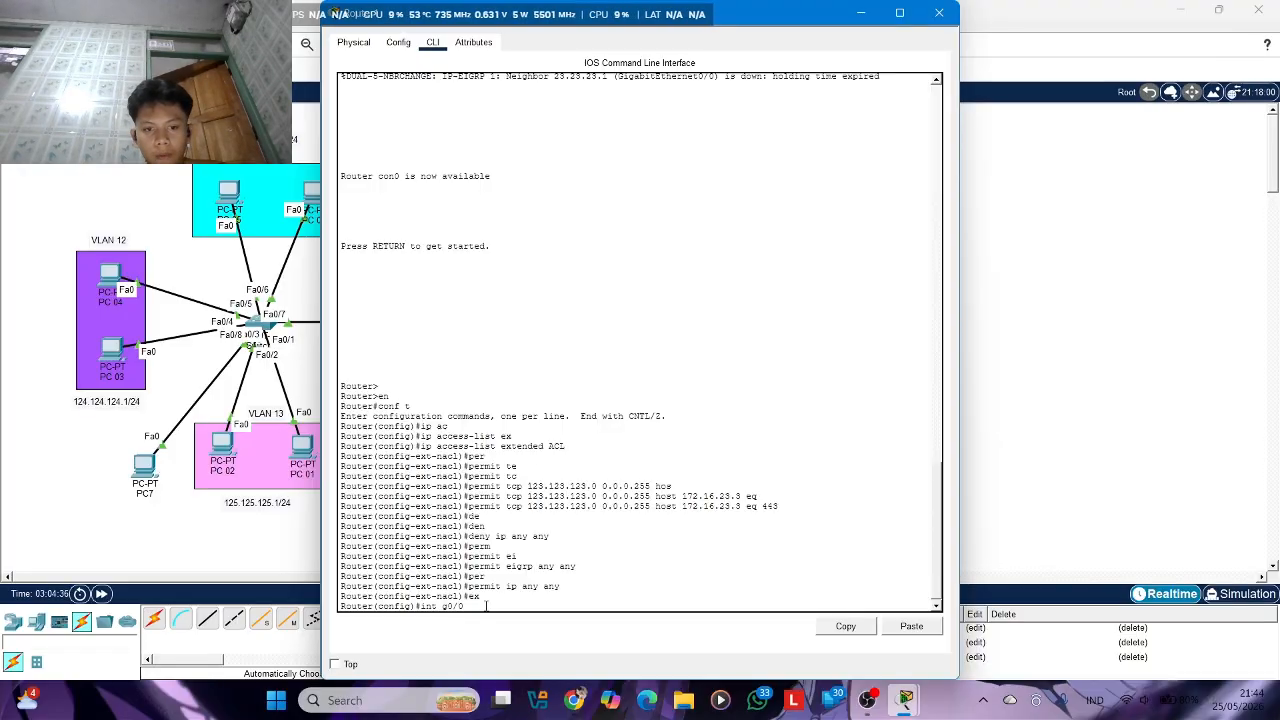
key("Return")
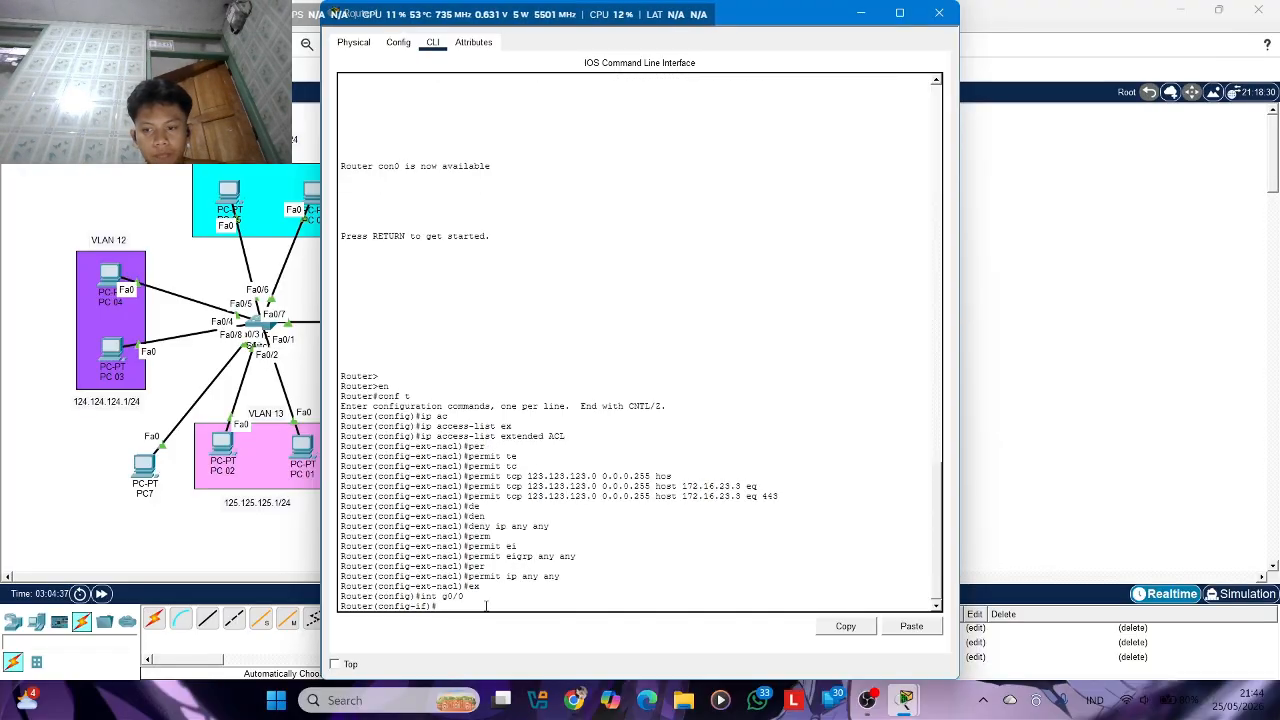
Apply the access list ACL to interface g0/0 in the inbound direction and close the router's window
type("ip a")
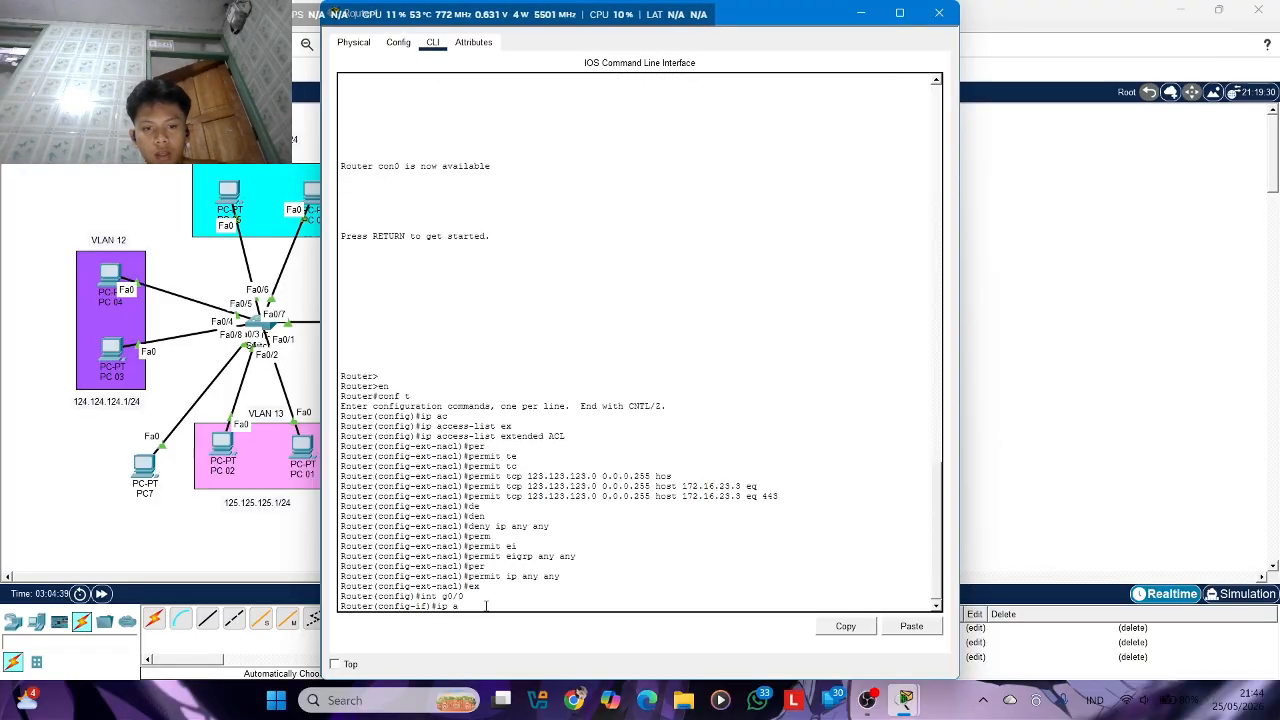
type("c")
key("Tab")
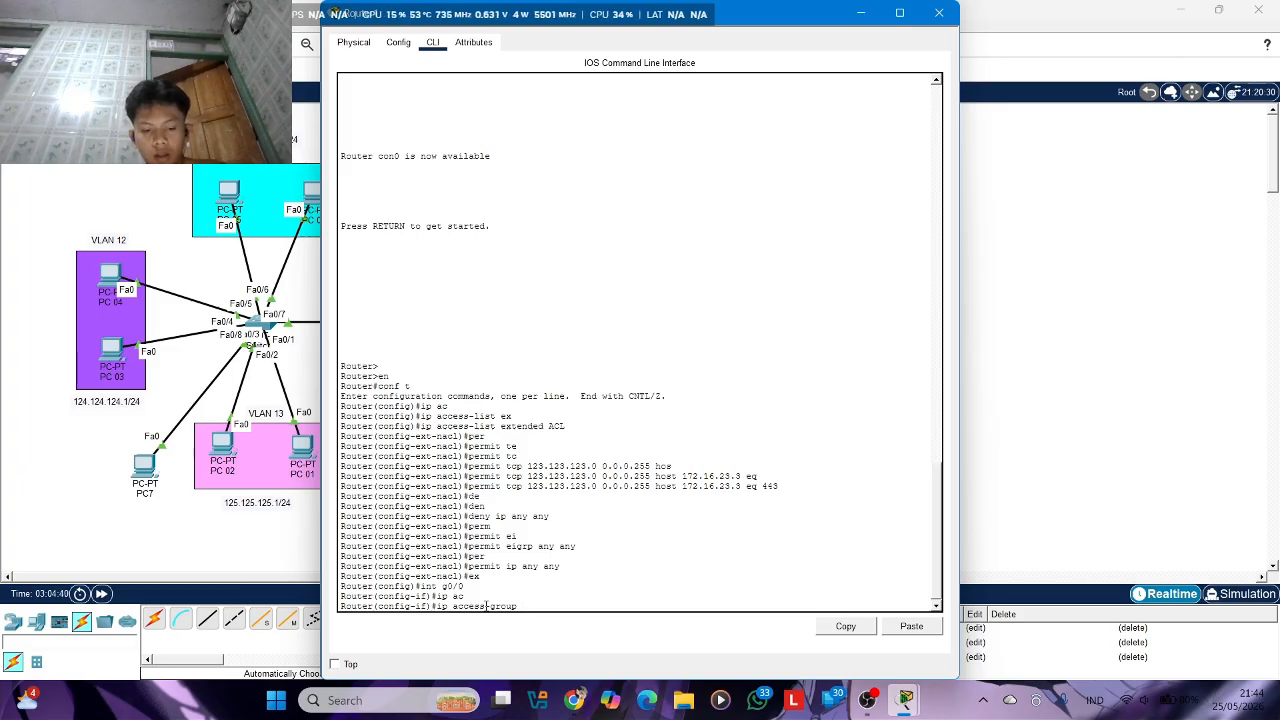
type("ACL in")
key("Return")
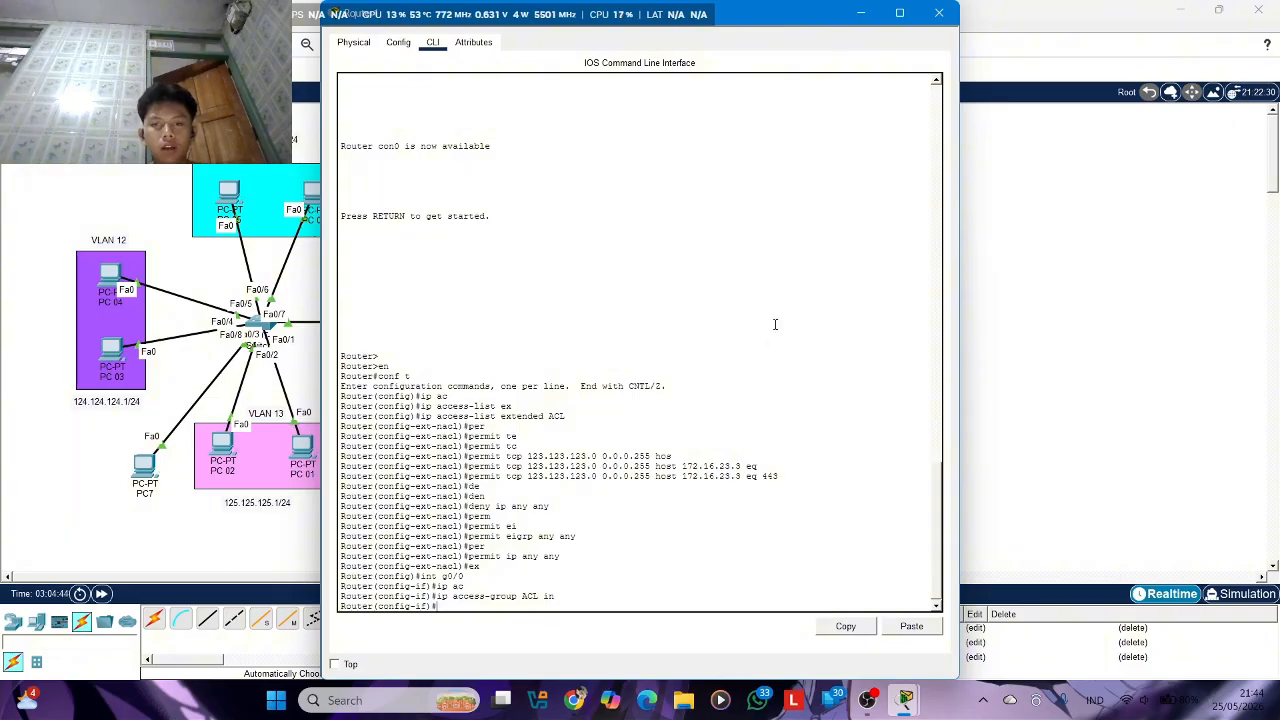
left_click(939, 13)
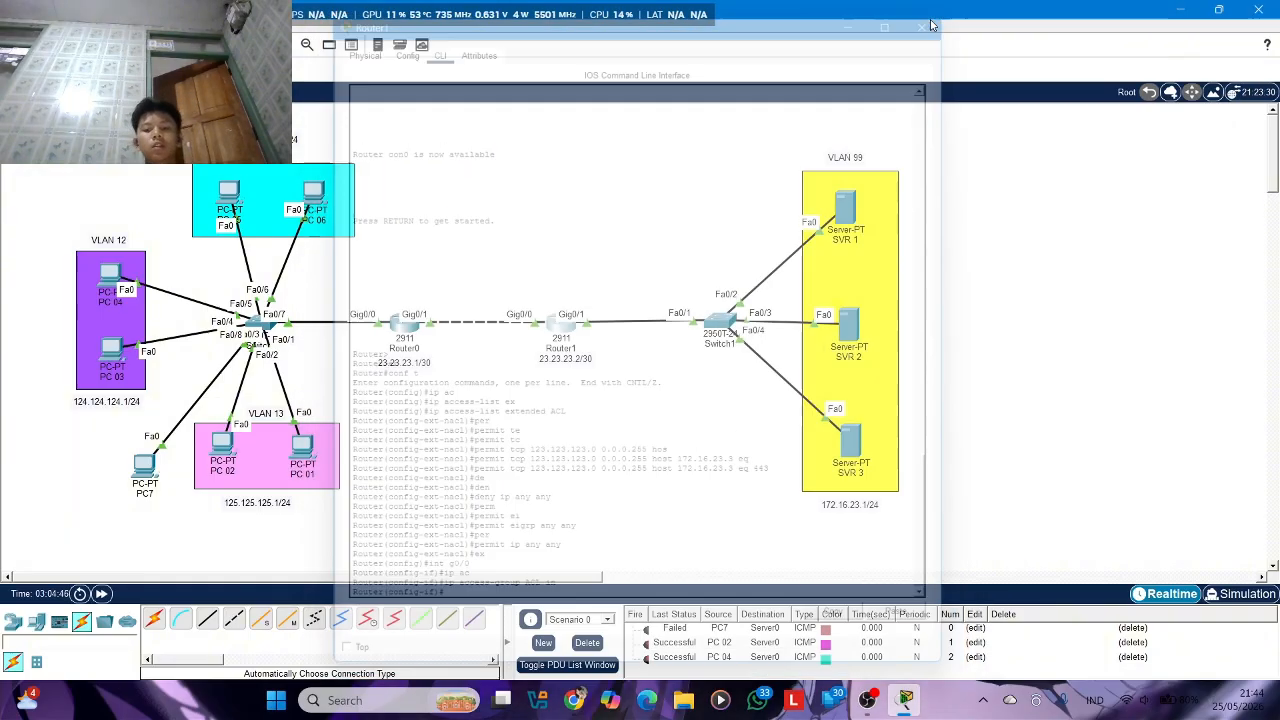